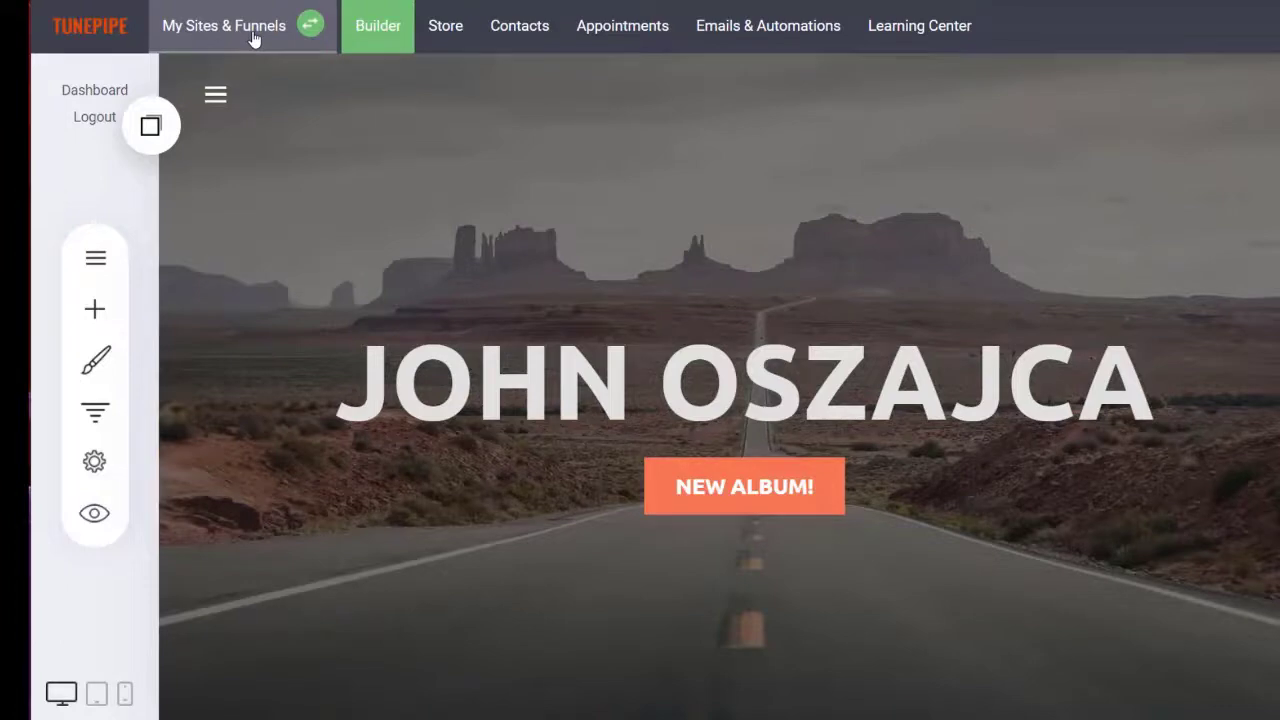
Step: Create a new funnel in the existing John Oszajca funnel group and name it "Funnel"
left_click(253, 38)
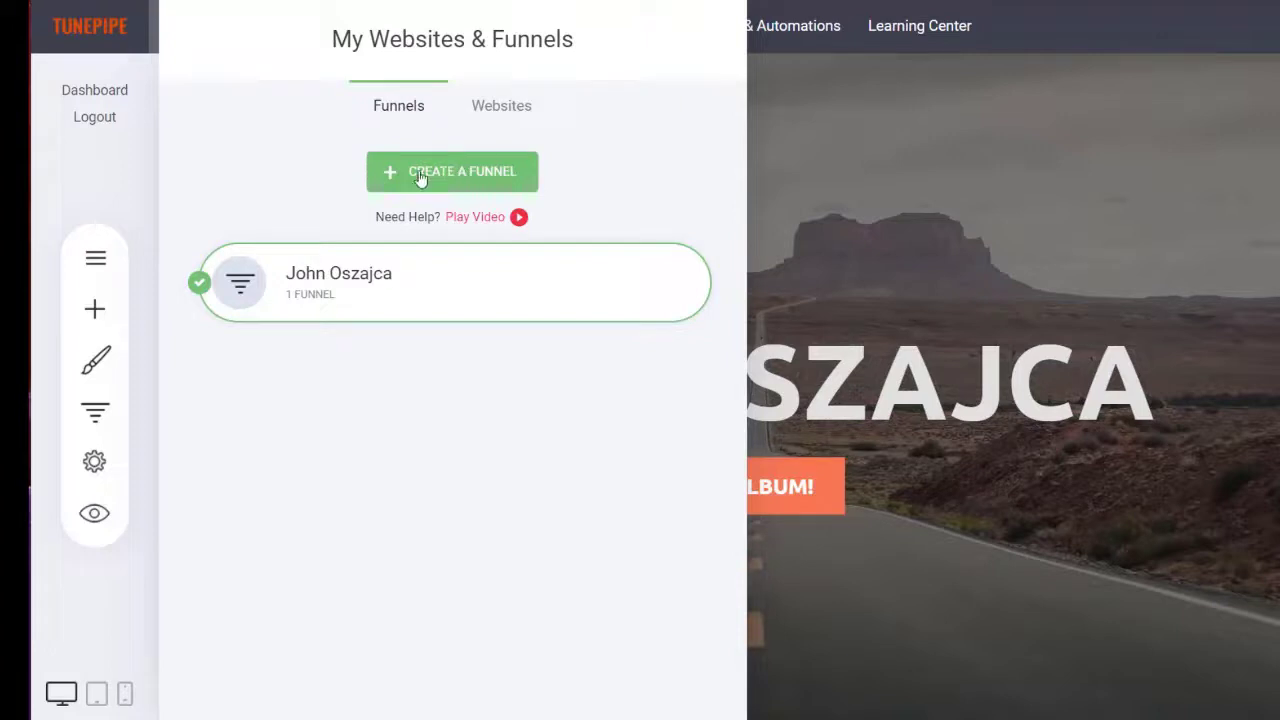
left_click(443, 294)
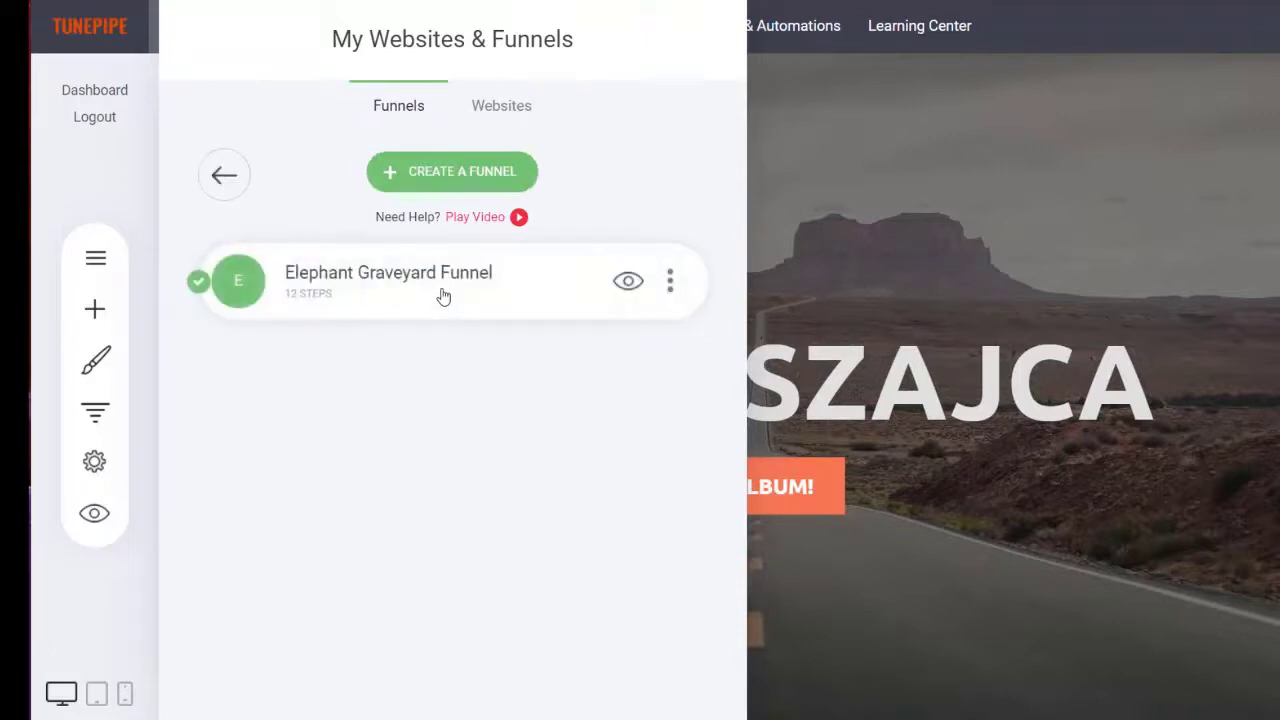
left_click(450, 175)
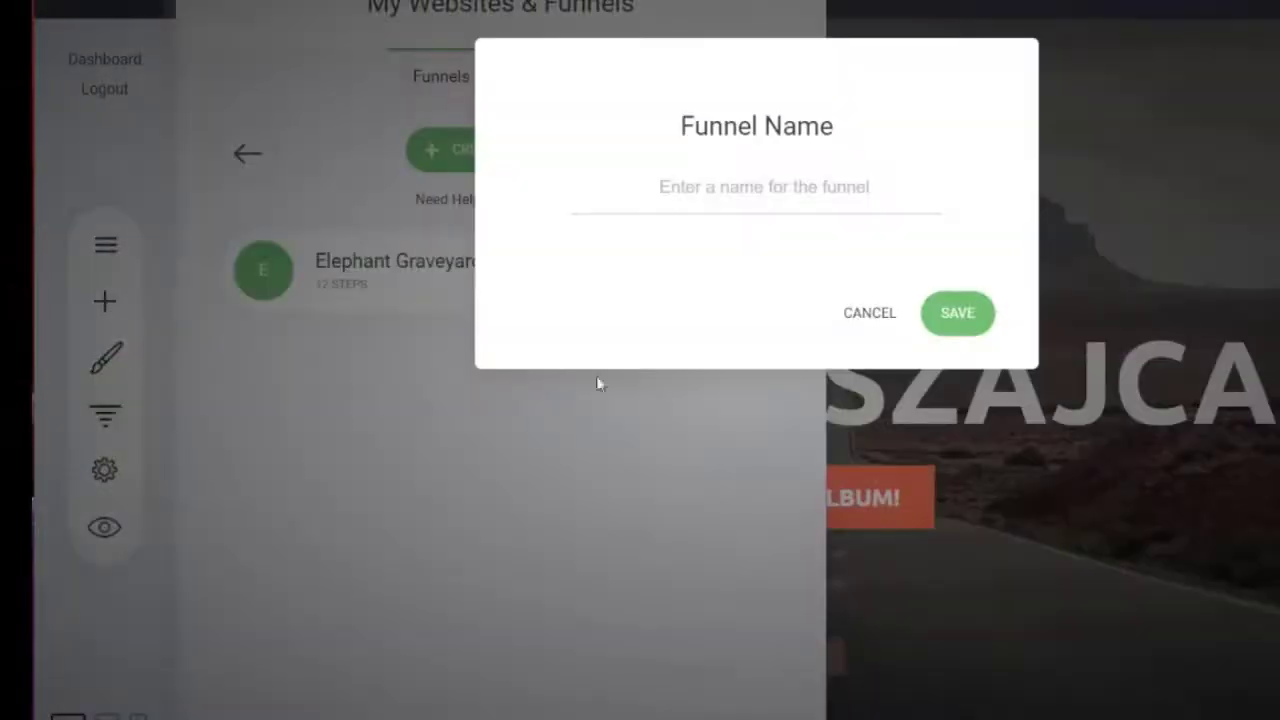
left_click(722, 186)
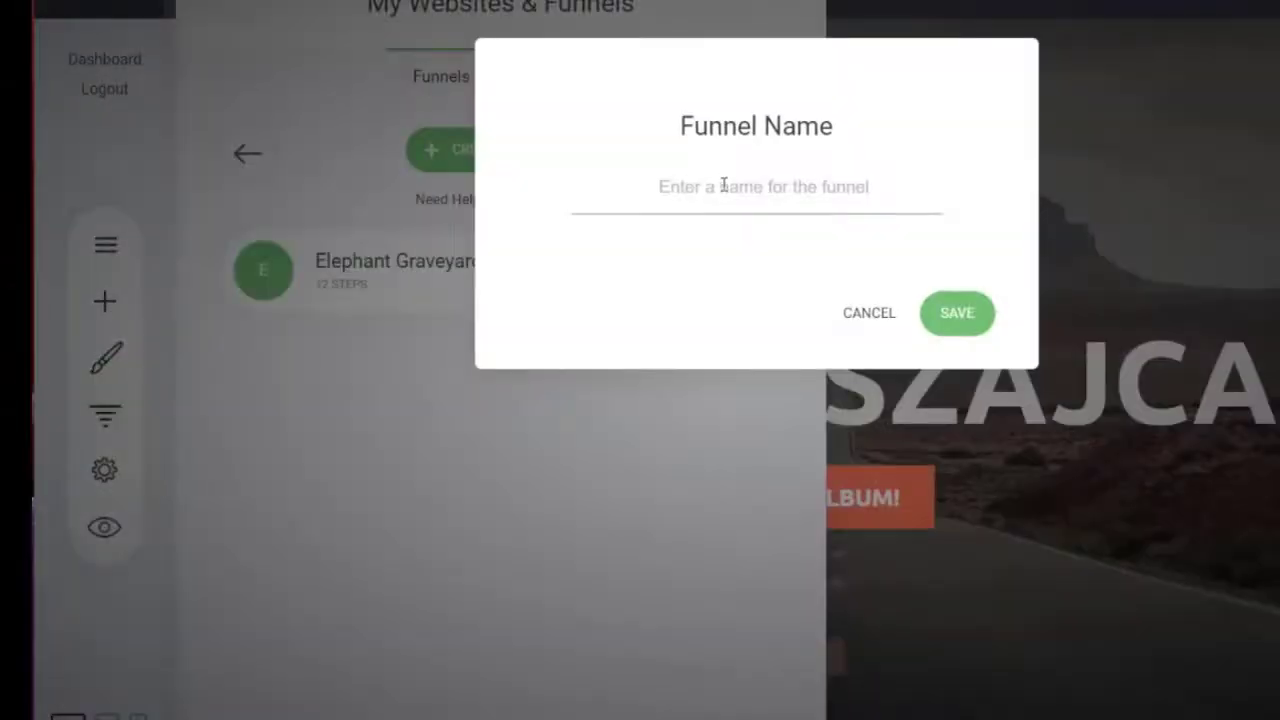
type("Funnel")
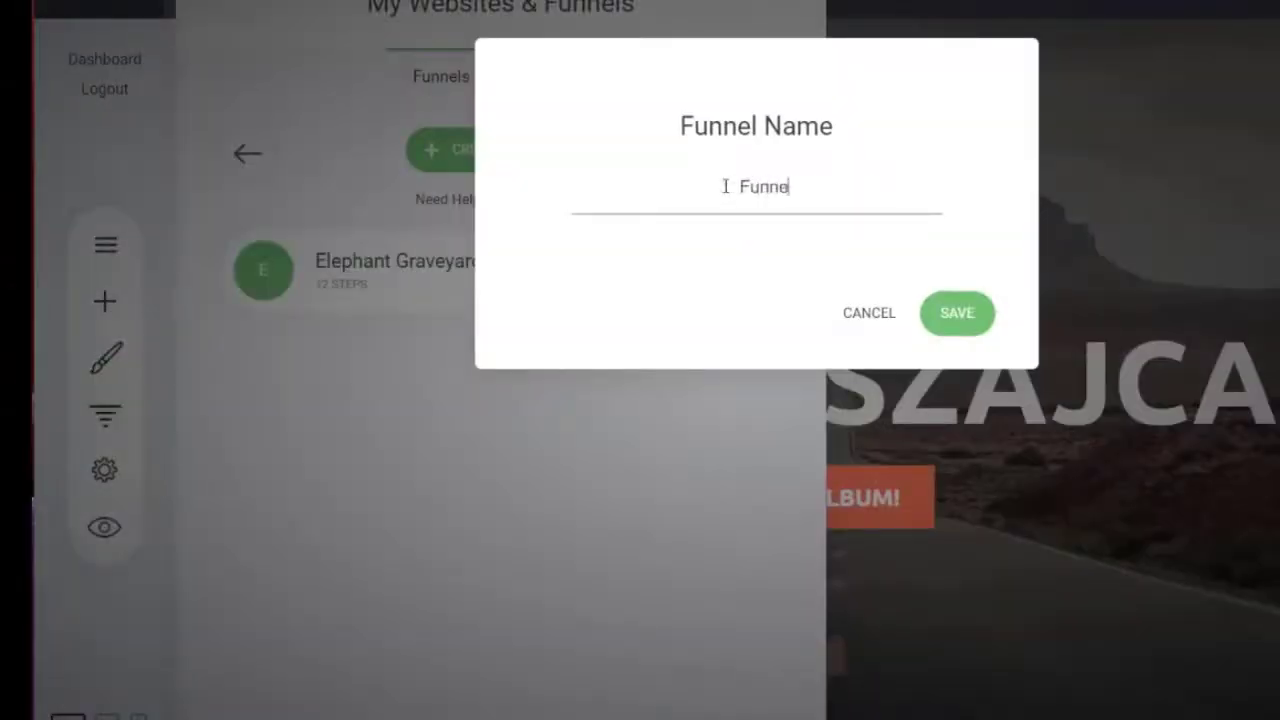
left_click(967, 324)
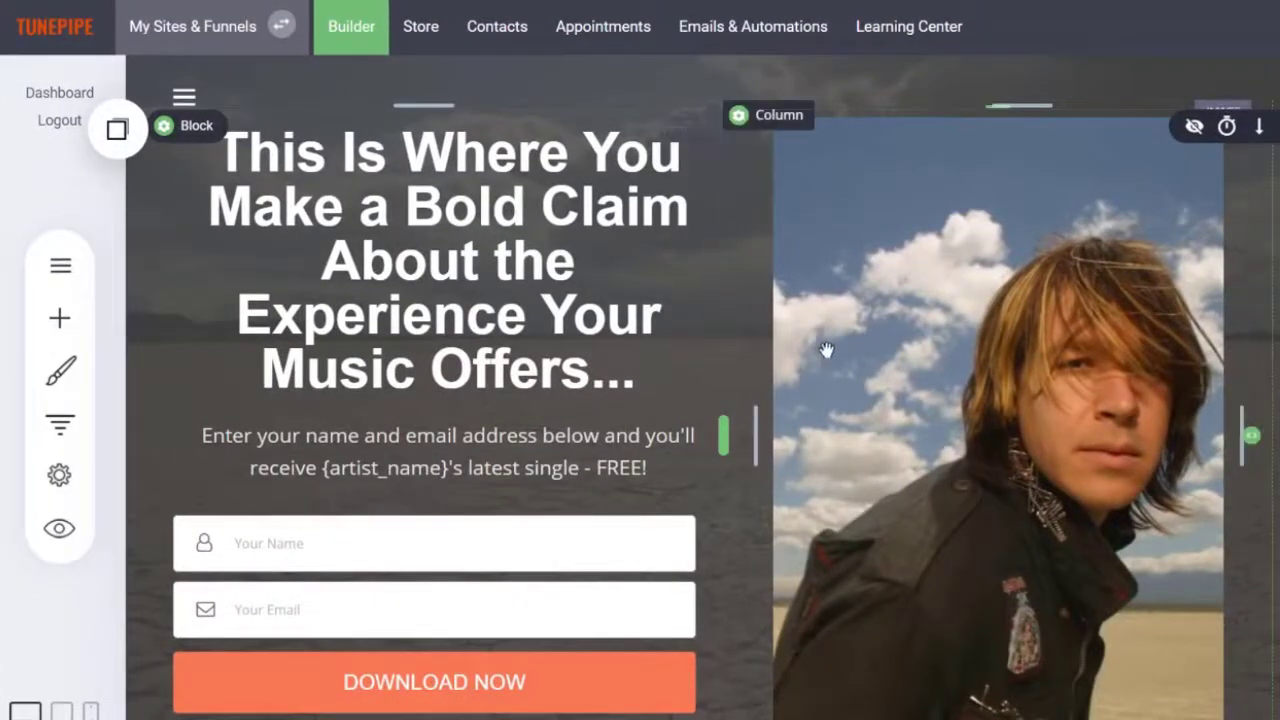
Step: Review the new funnel's page list and its sequence of steps from Squeeze Pipe to Sorry
left_click(60, 423)
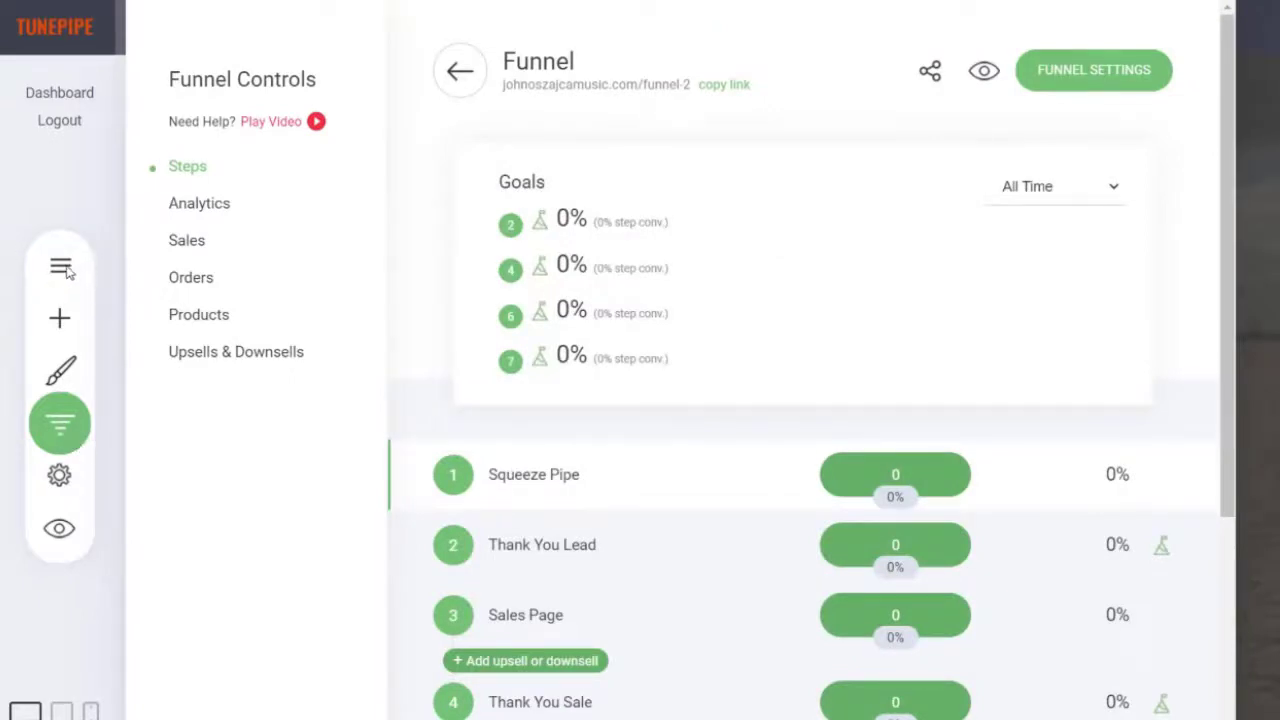
left_click(66, 268)
left_click(66, 268)
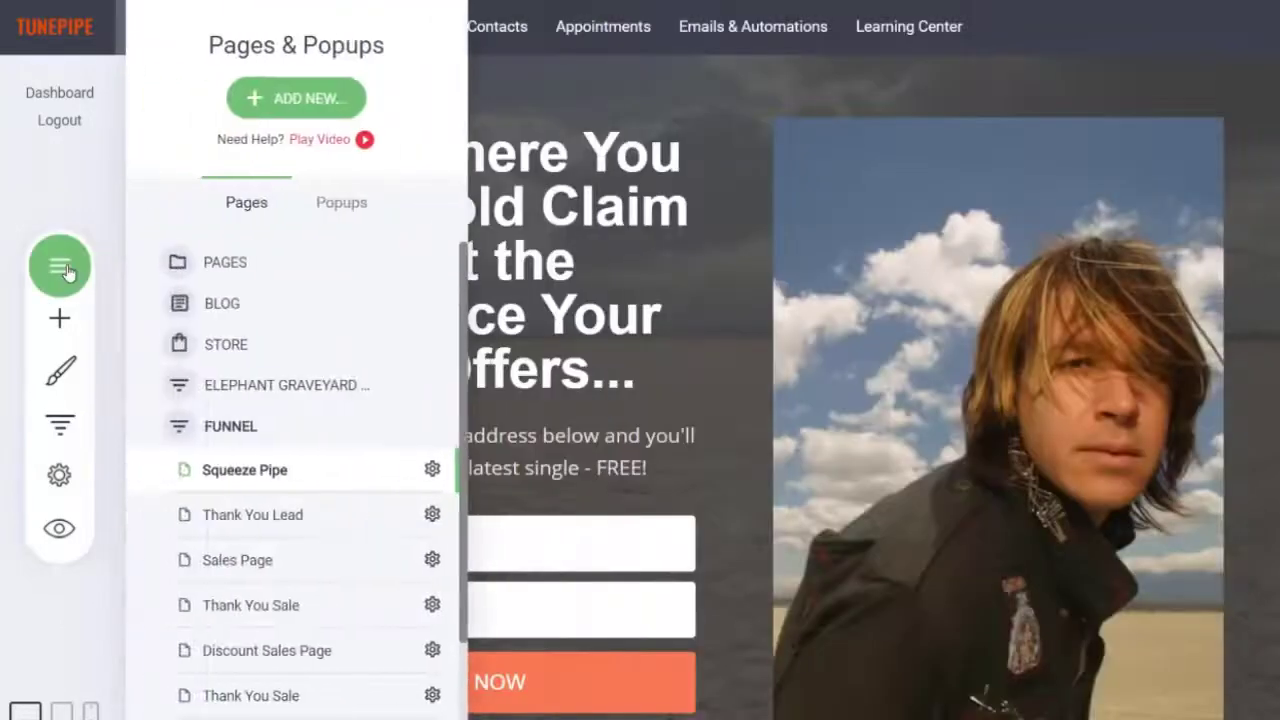
left_click(59, 430)
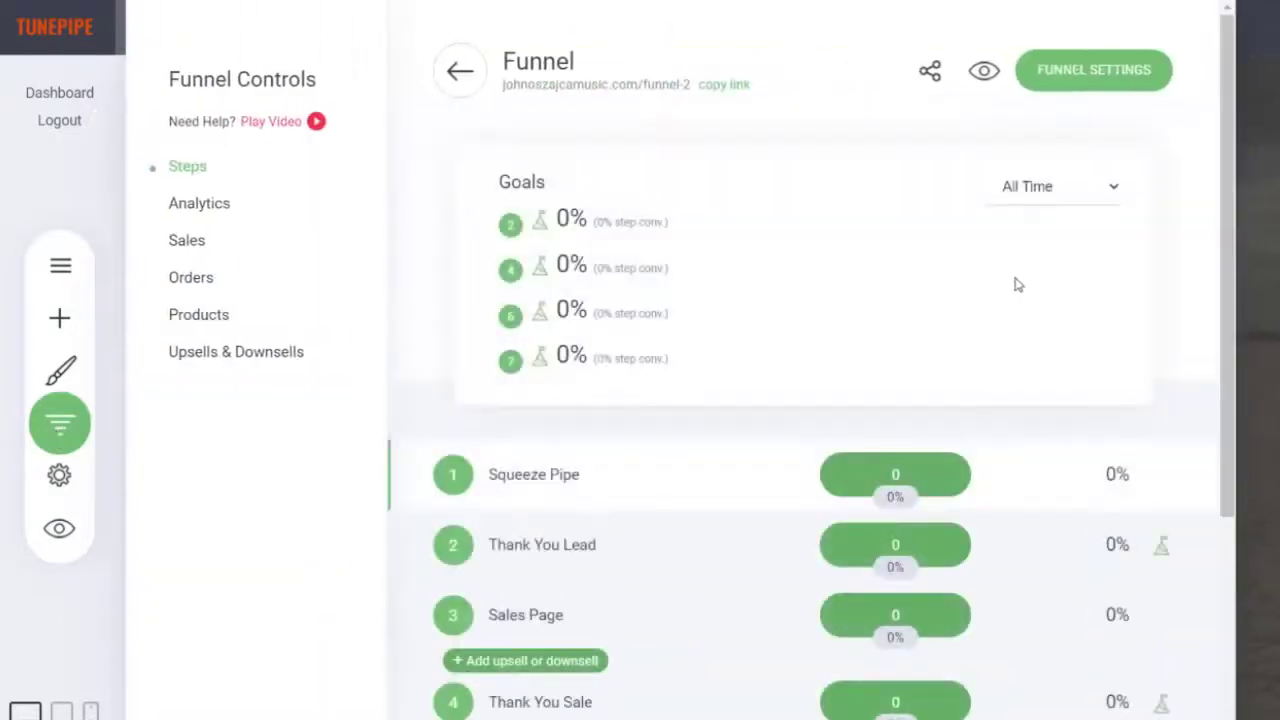
left_click_drag(1230, 160, 1230, 375)
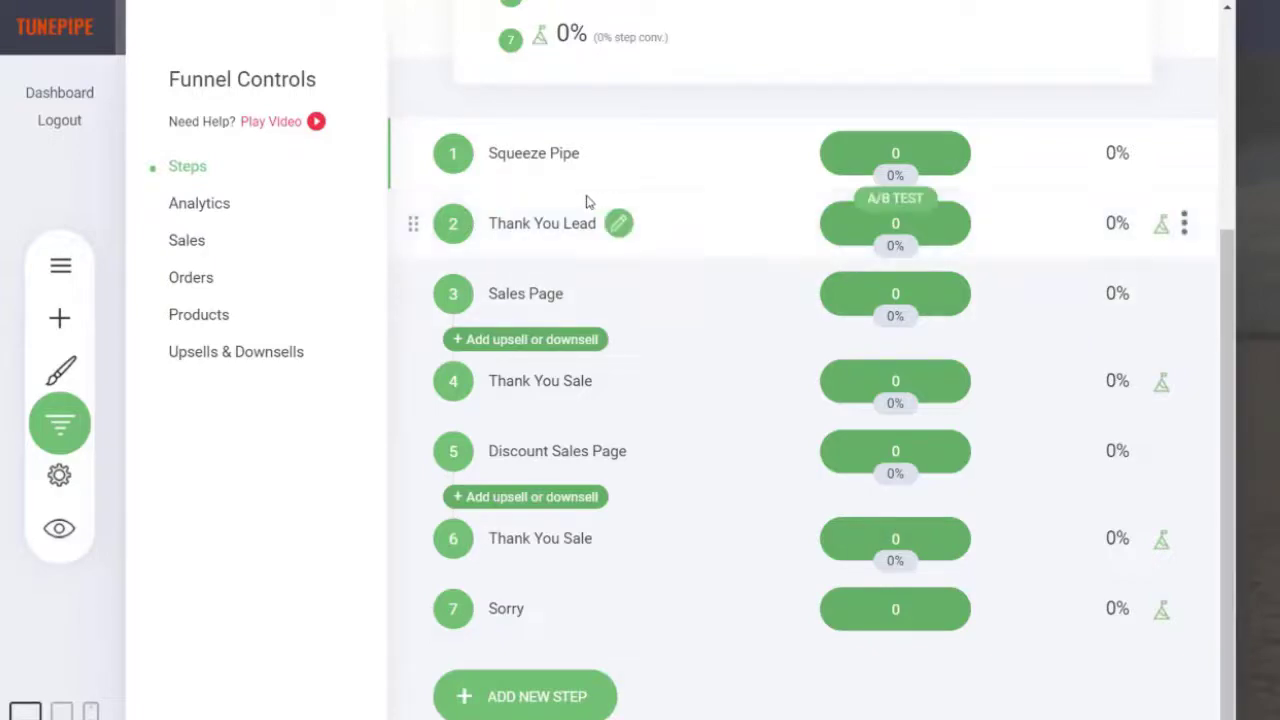
Step: Open the funnel's Sales Page and review its headline, order form, artist section and media quotes
left_click(586, 292)
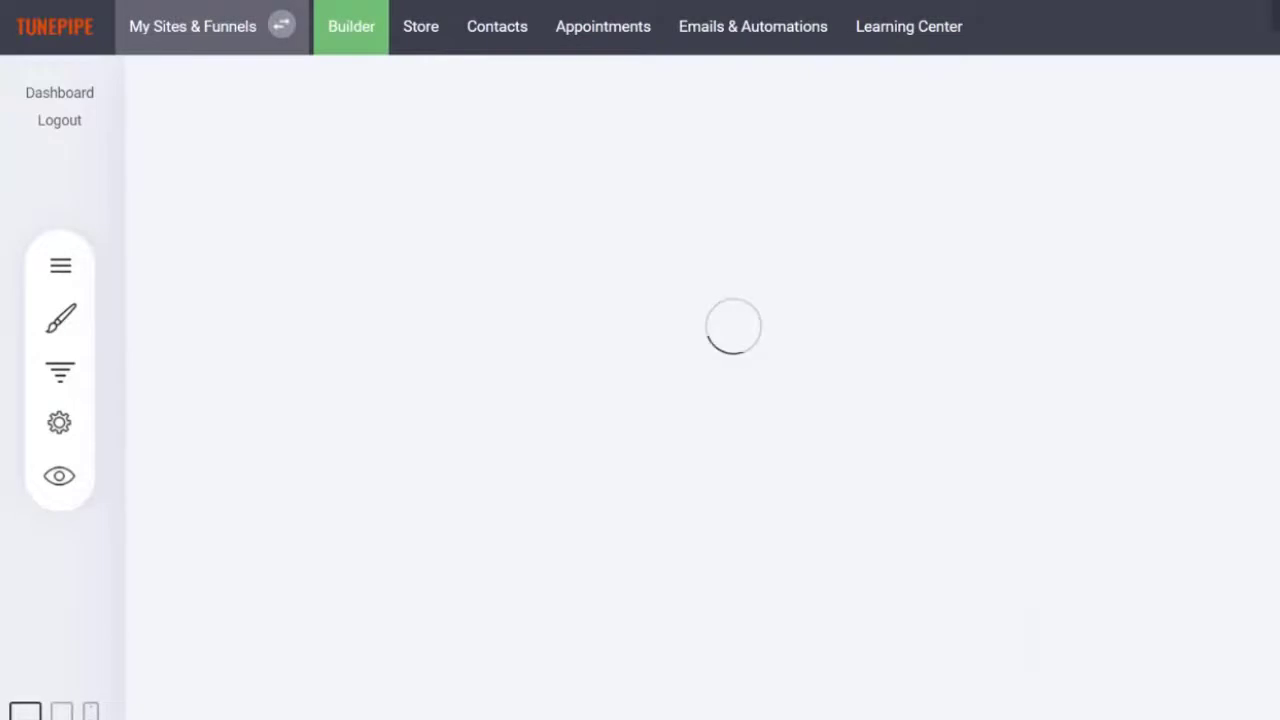
scroll(700, 400, "down", 10)
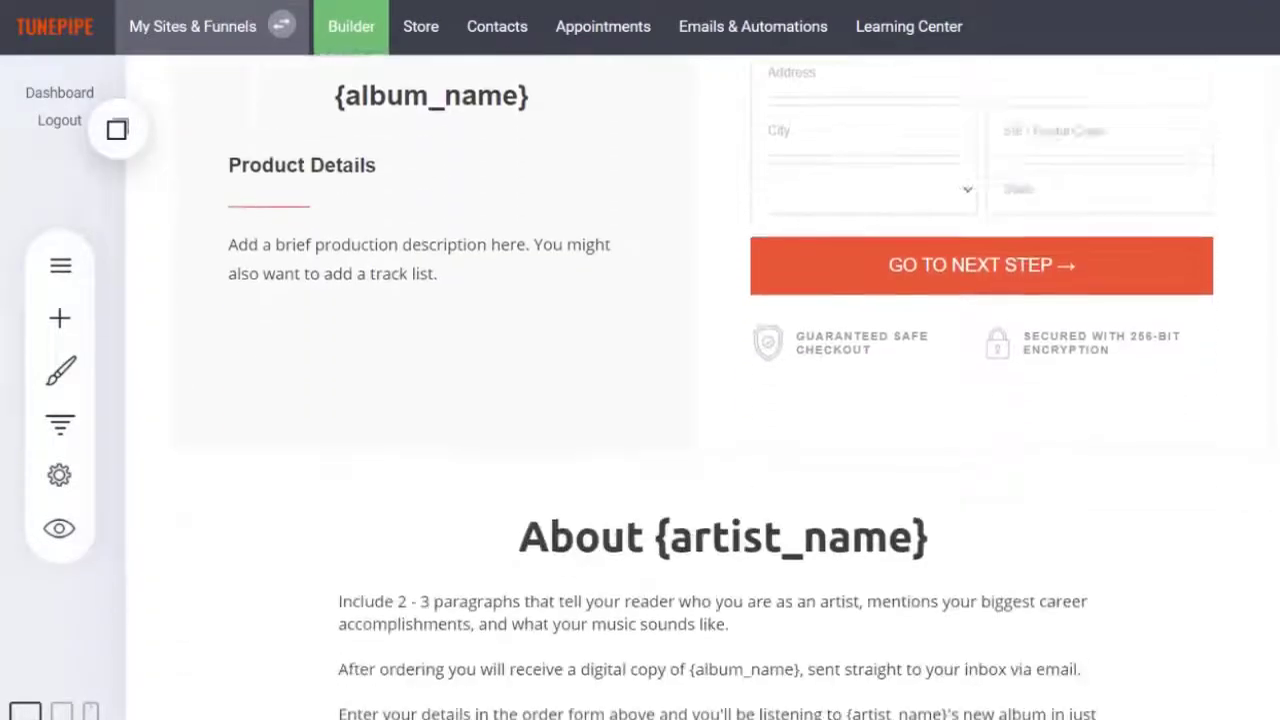
scroll(700, 400, "down", 10)
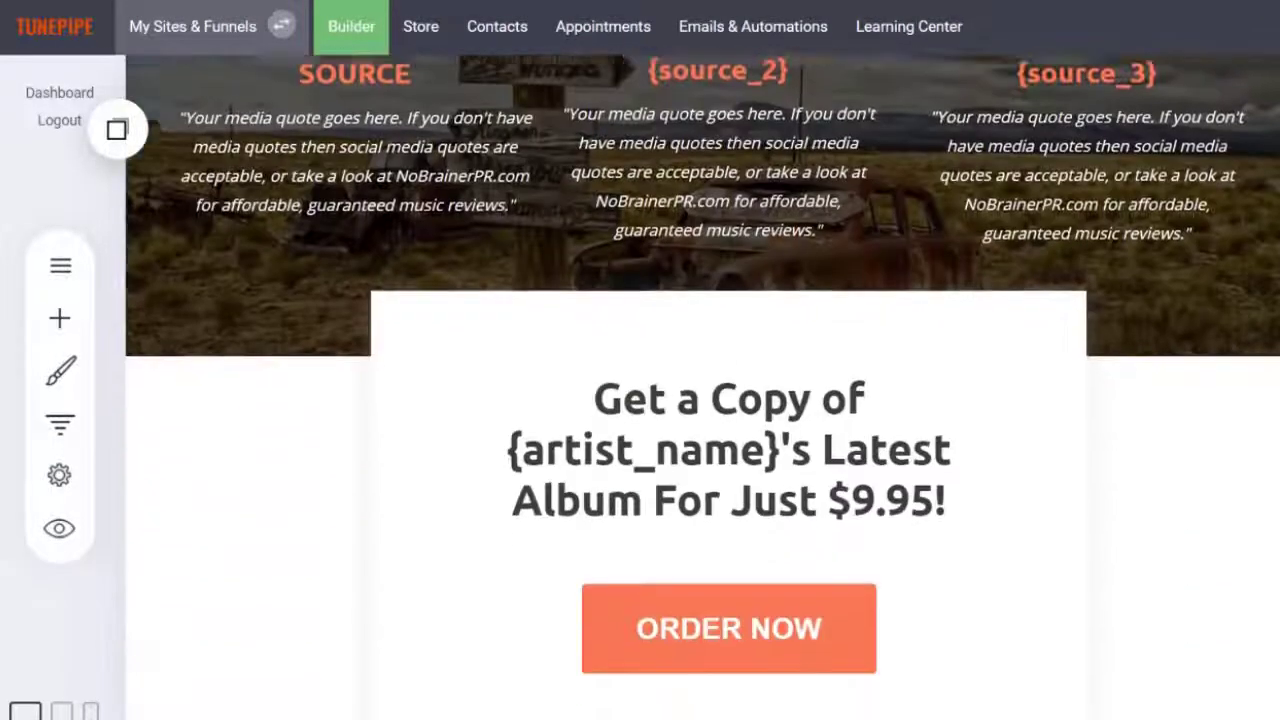
scroll(700, 400, "up", 15)
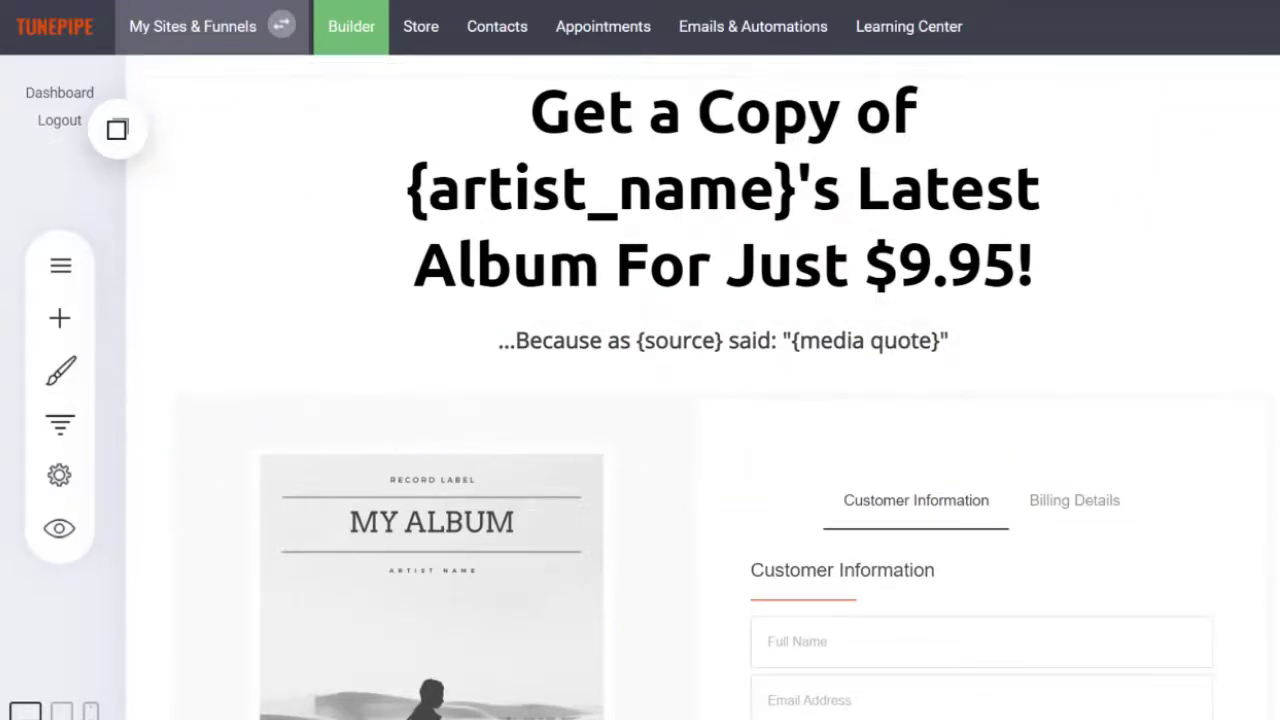
scroll(820, 270, "down", 1)
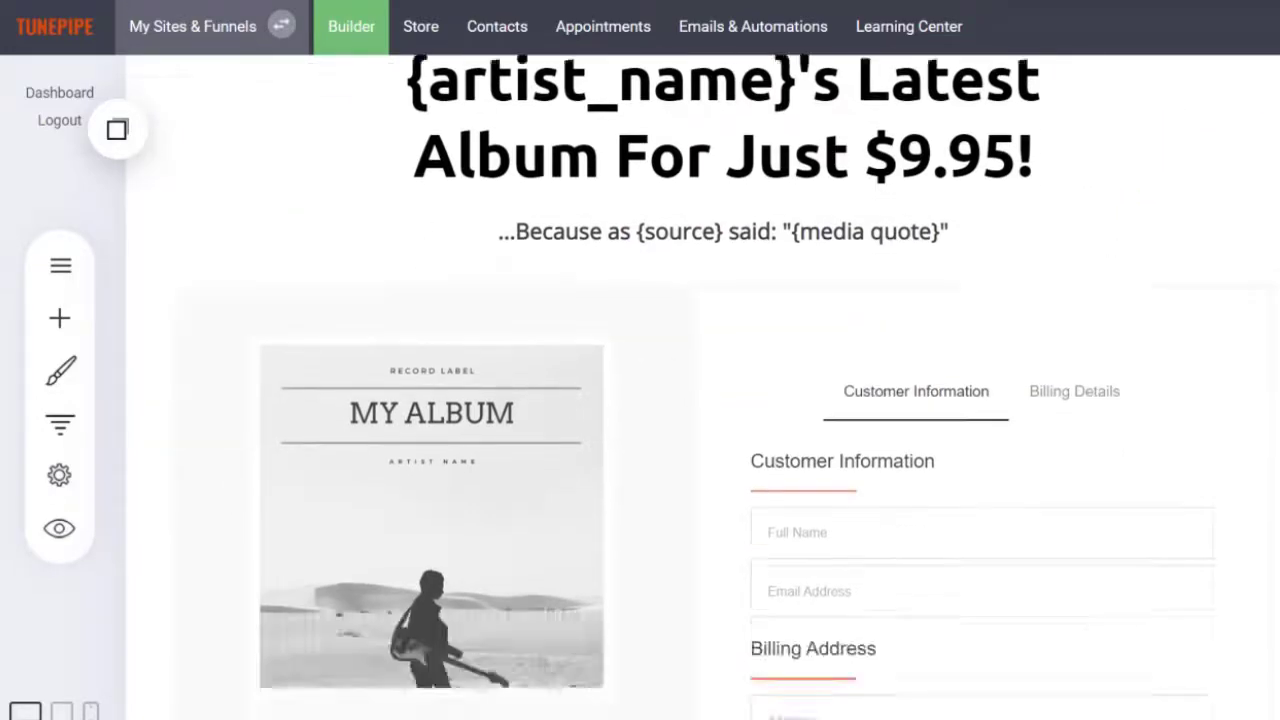
scroll(498, 422, "down", 6)
scroll(498, 422, "up", 3)
scroll(498, 422, "down", 4)
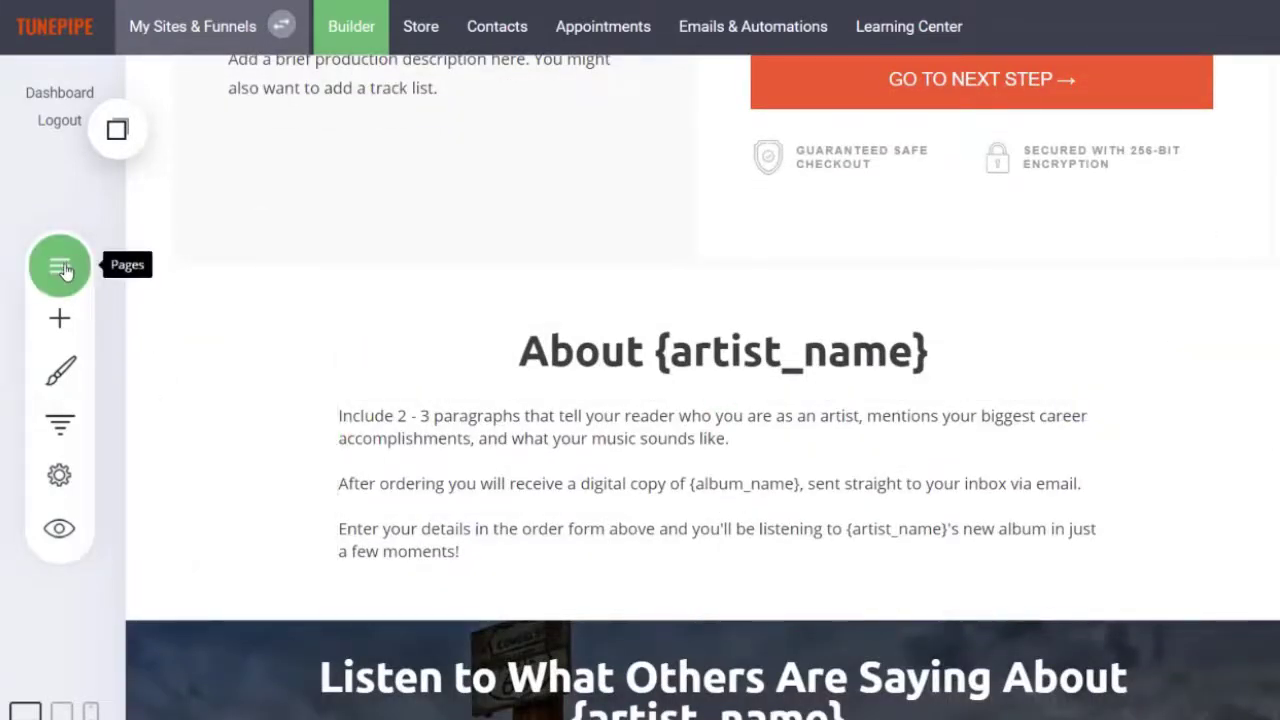
Step: Open the funnel's Discount Sales Page and review its limited-time offer, countdown, order form and testimonials
left_click(69, 428)
scroll(530, 512, "down", 5)
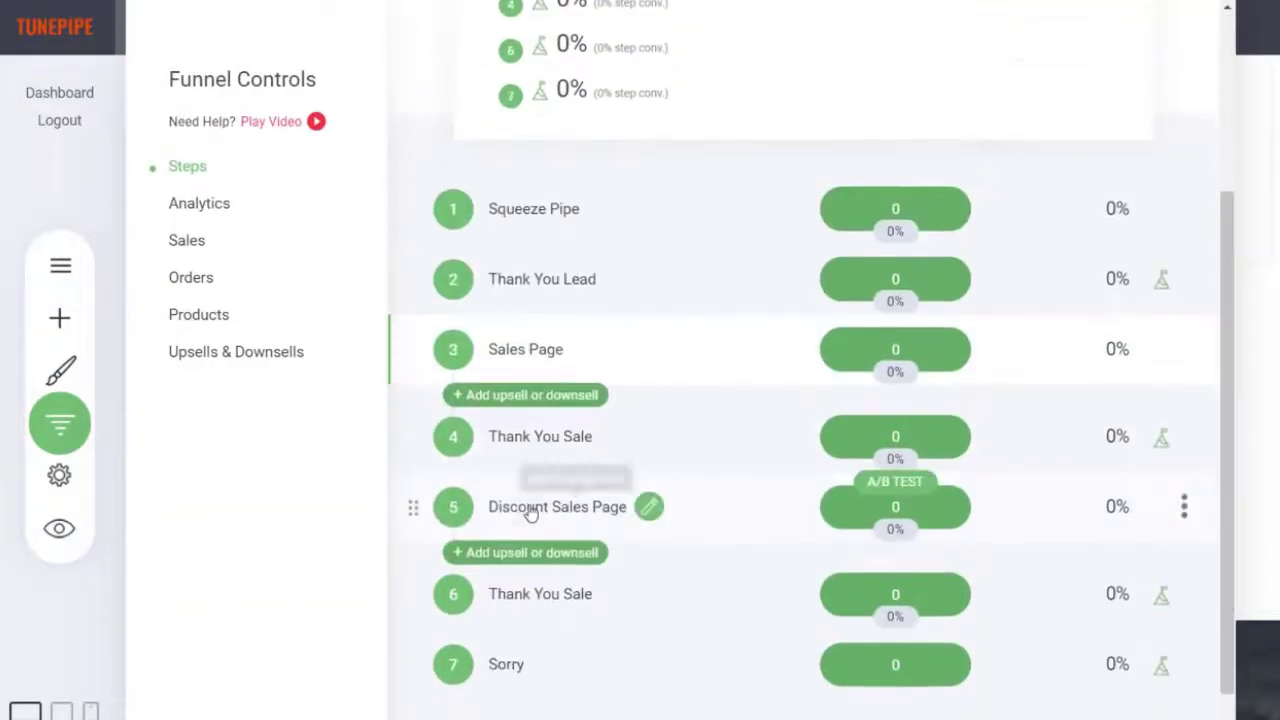
left_click(530, 512)
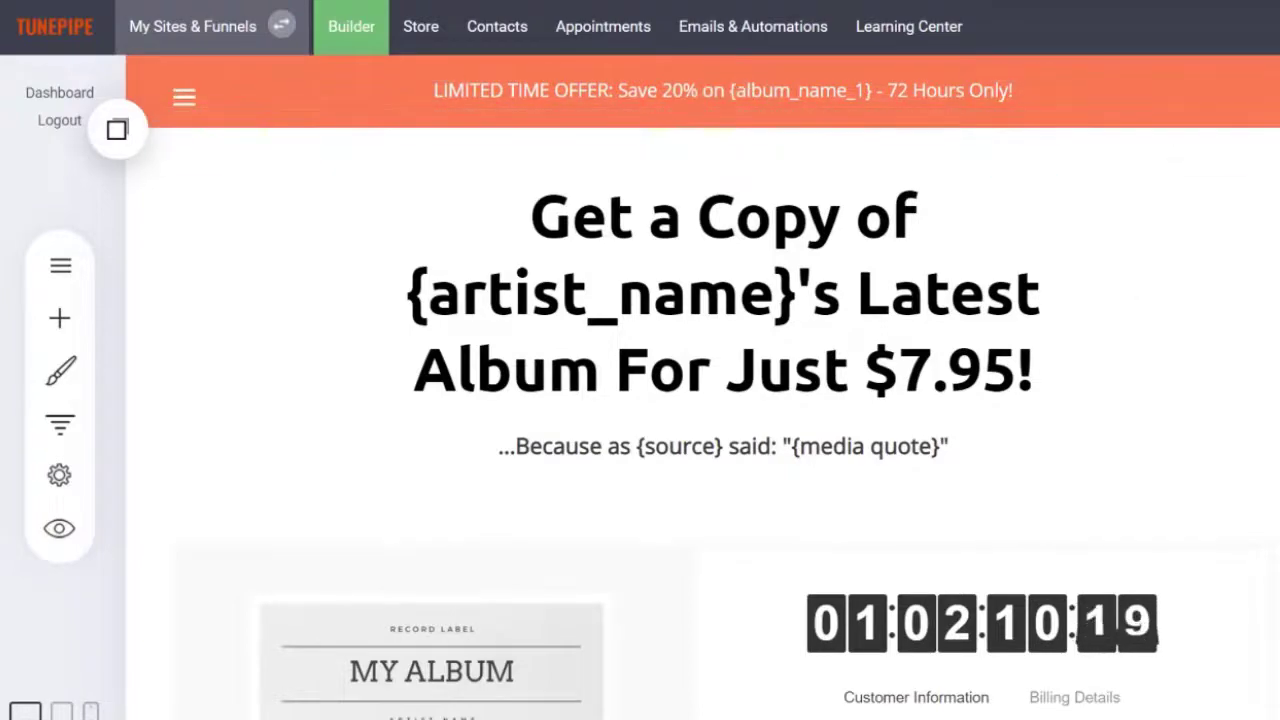
scroll(1254, 214, "down", 3)
scroll(1254, 214, "up", 2)
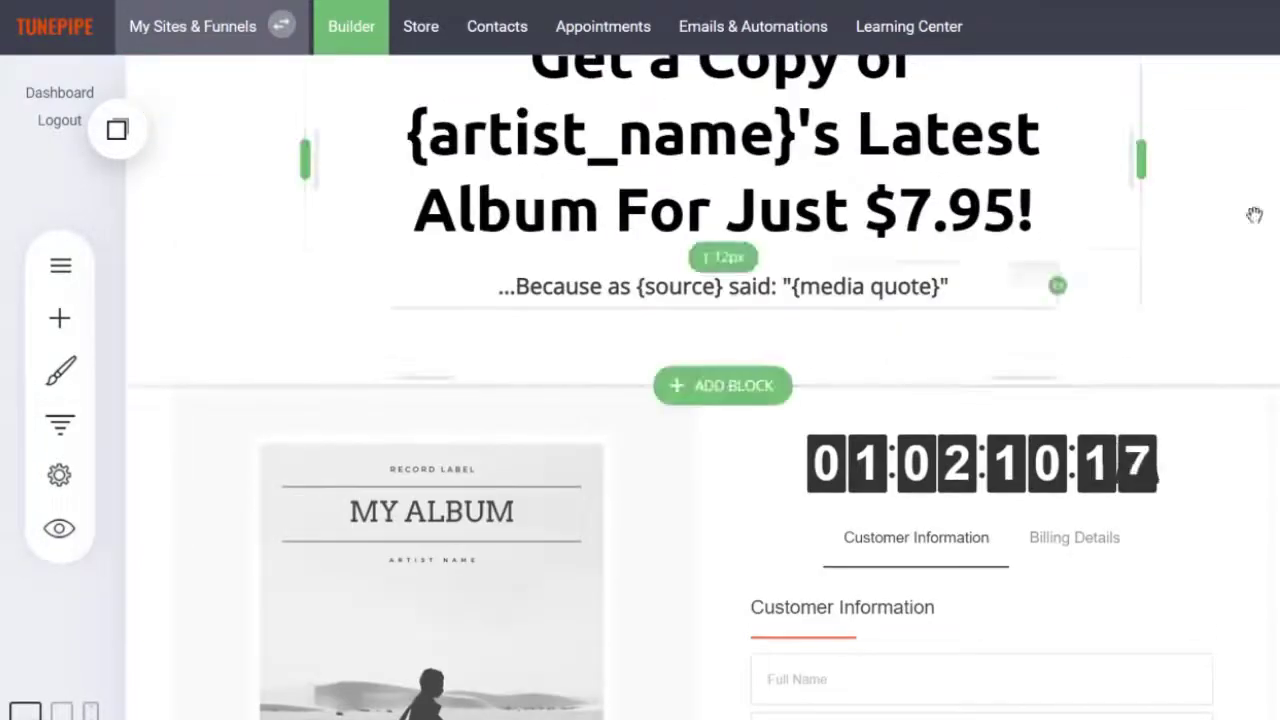
scroll(1250, 280, "down", 3)
scroll(1250, 280, "up", 1)
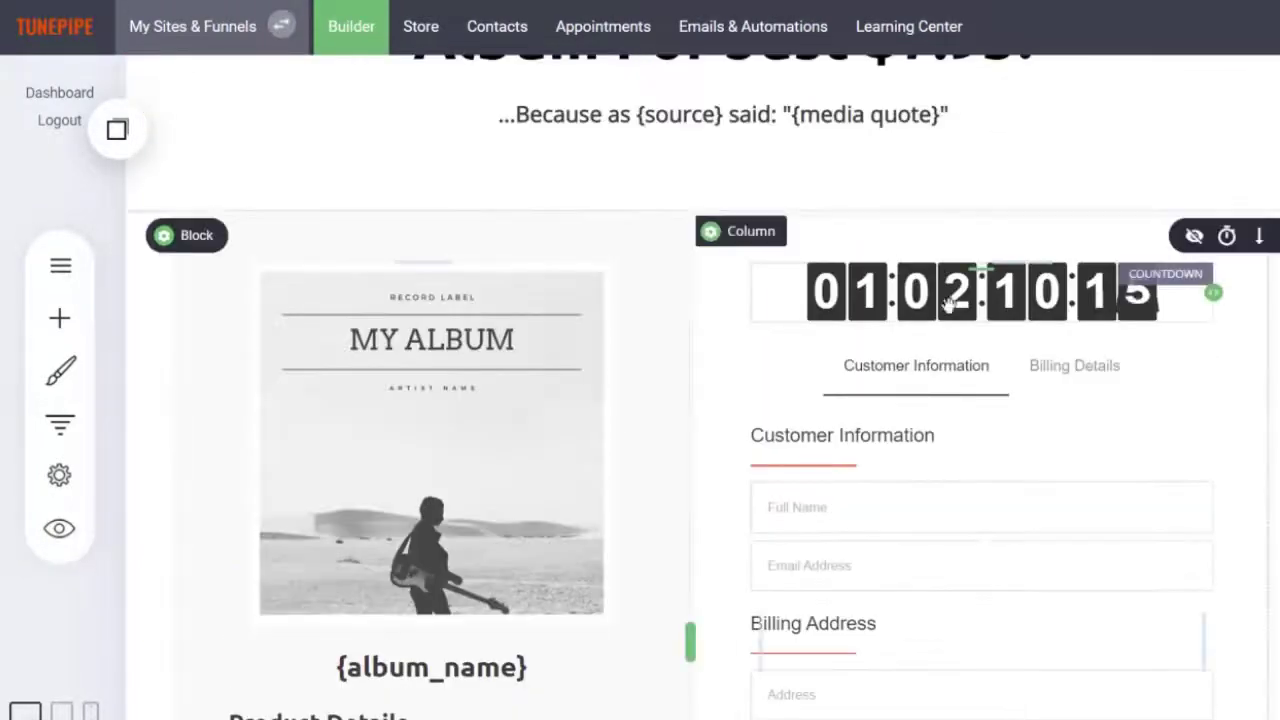
scroll(1250, 280, "down", 20)
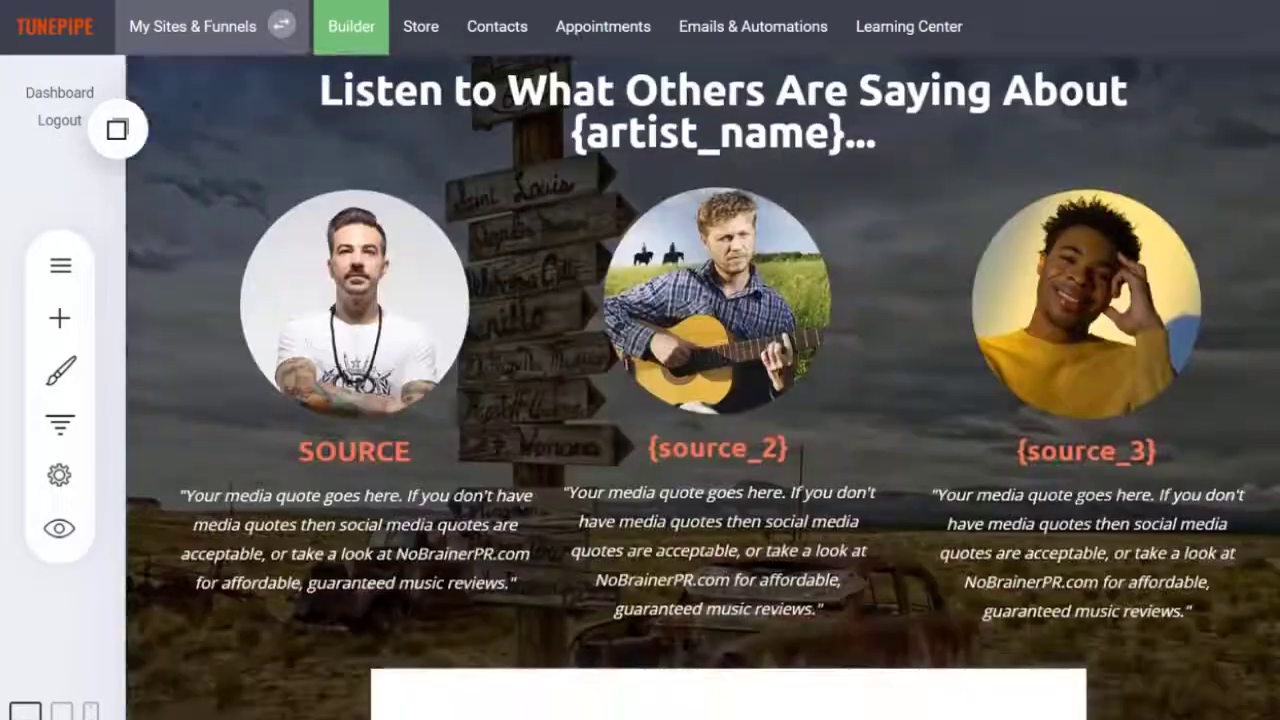
scroll(1250, 280, "up", 20)
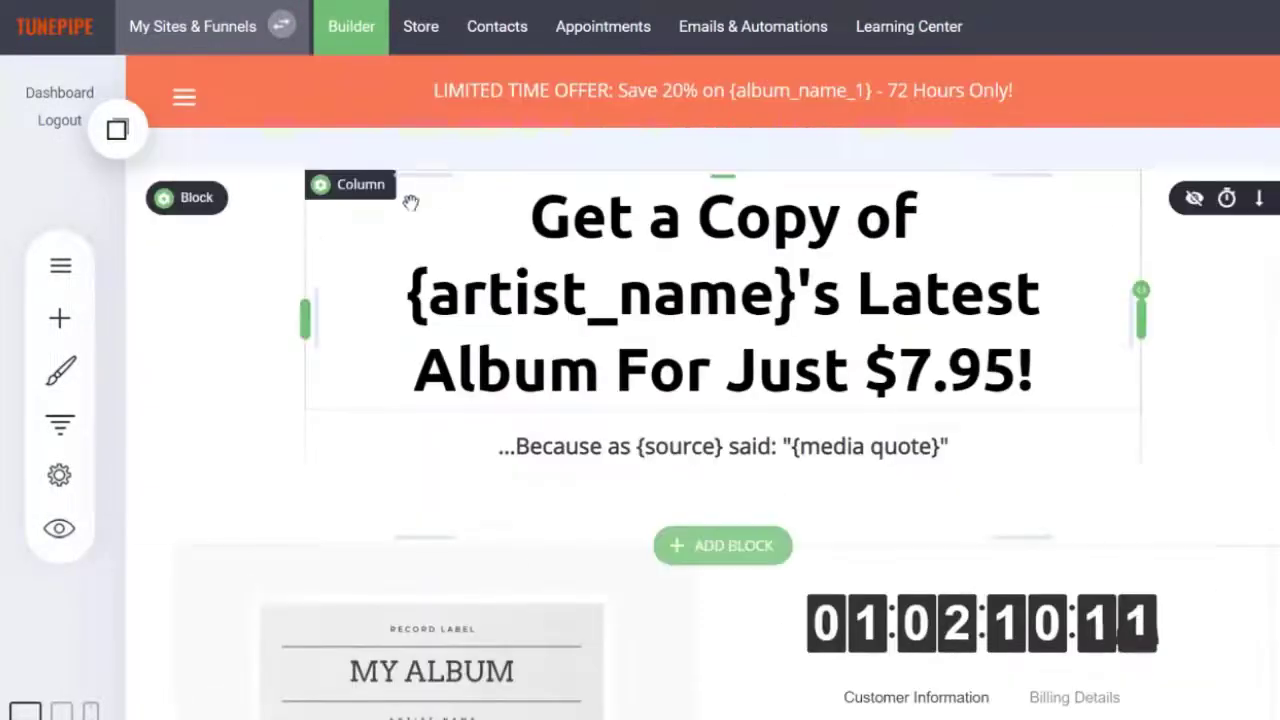
Step: Replace the Squeeze Pipe headline with "Kick off your boots, pour yourself a whiskey, … one of the most refreshing new Americana artists in a very long while…"
left_click(57, 272)
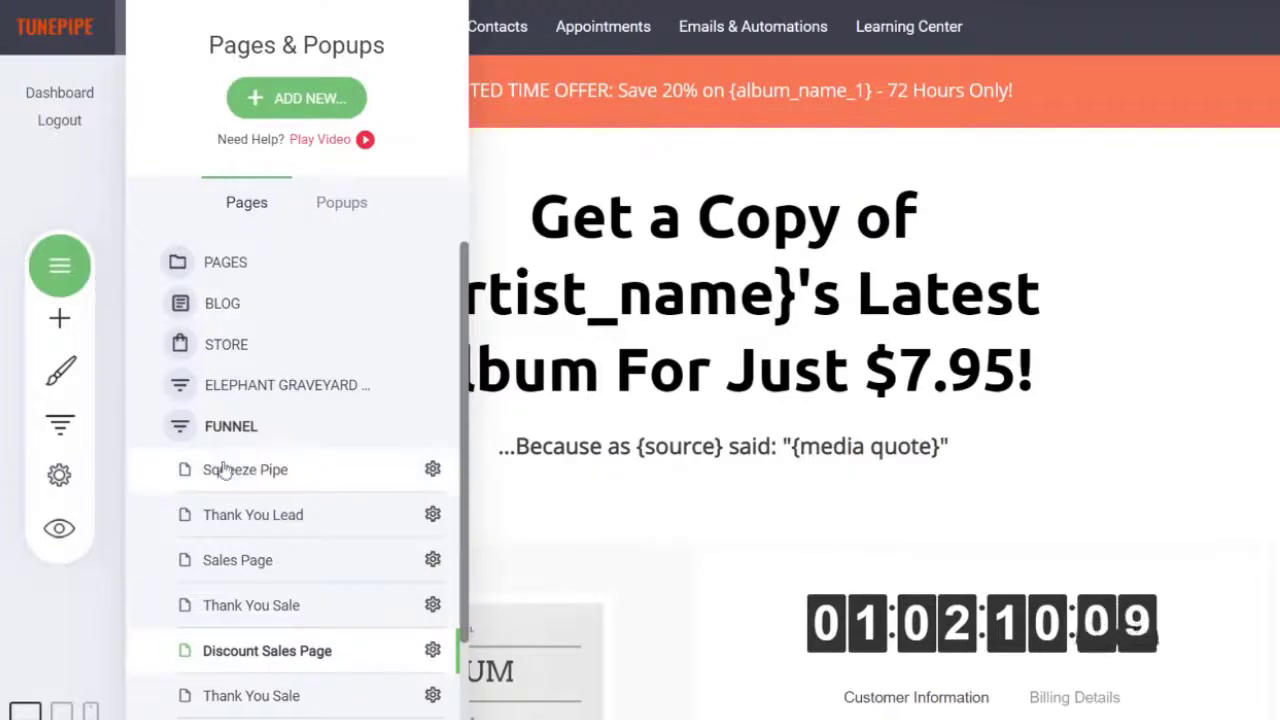
left_click(228, 478)
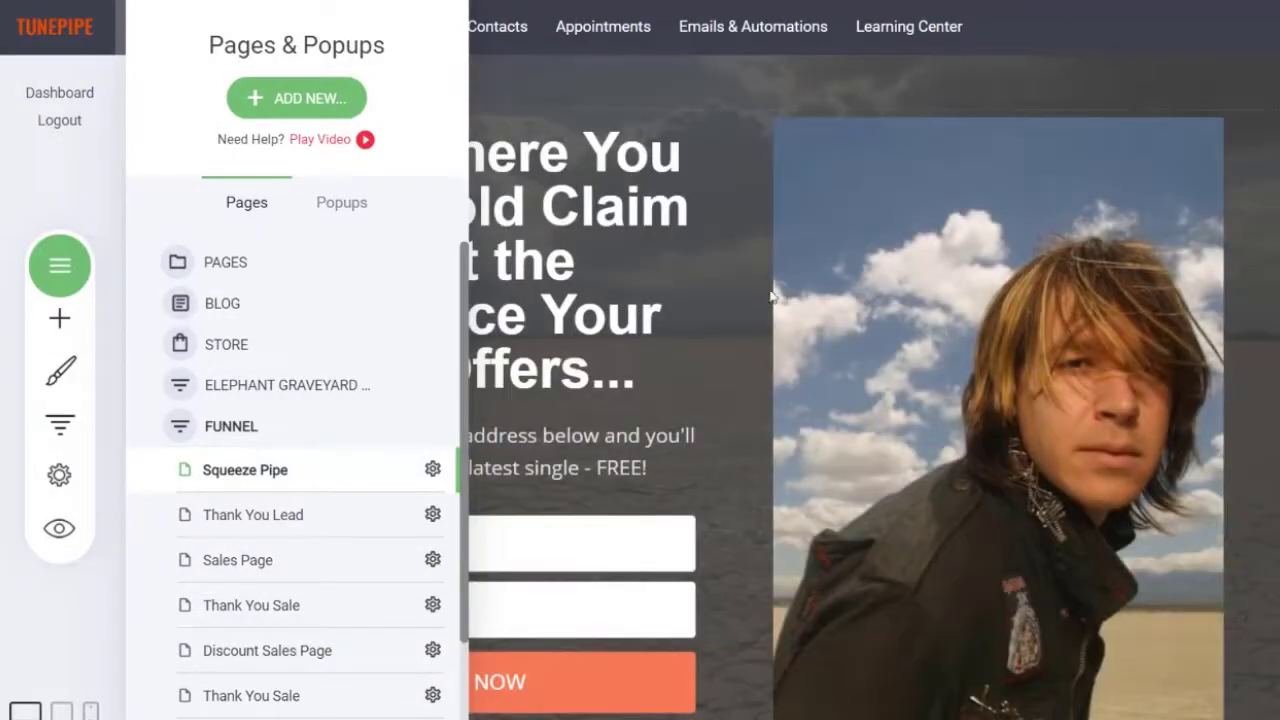
left_click(770, 295)
left_click(634, 327)
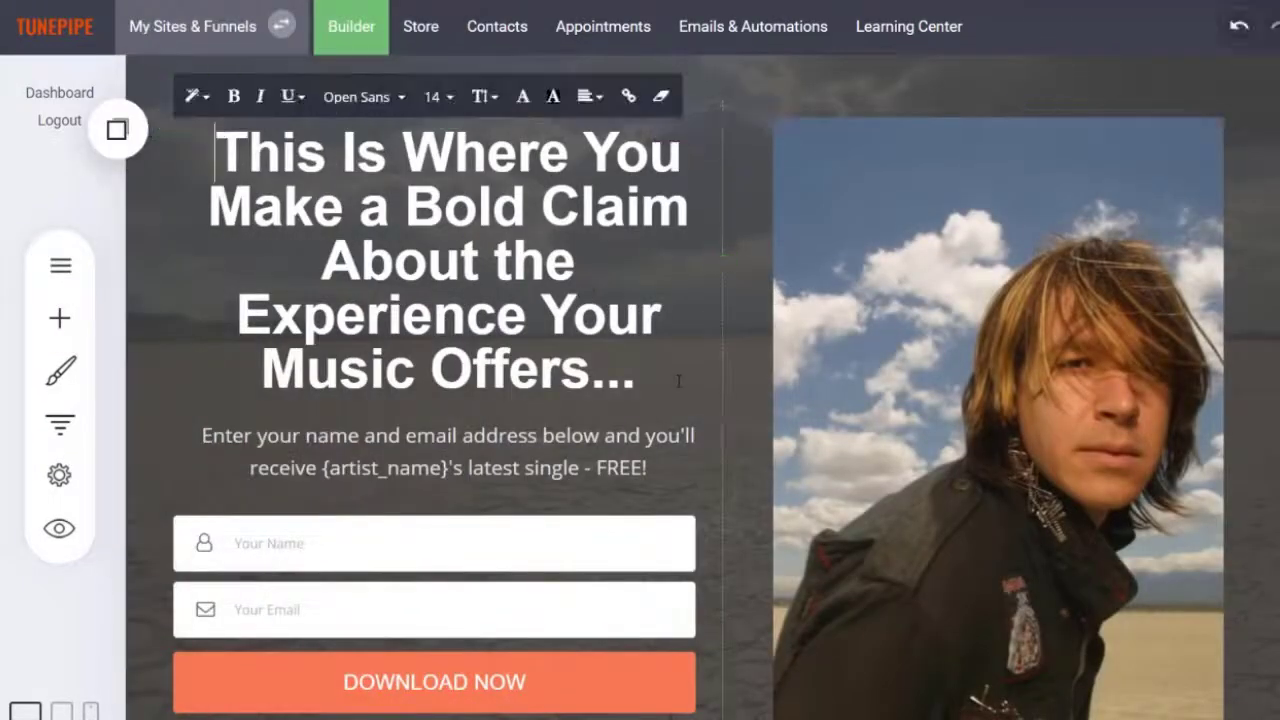
left_click_drag(636, 385, 214, 188)
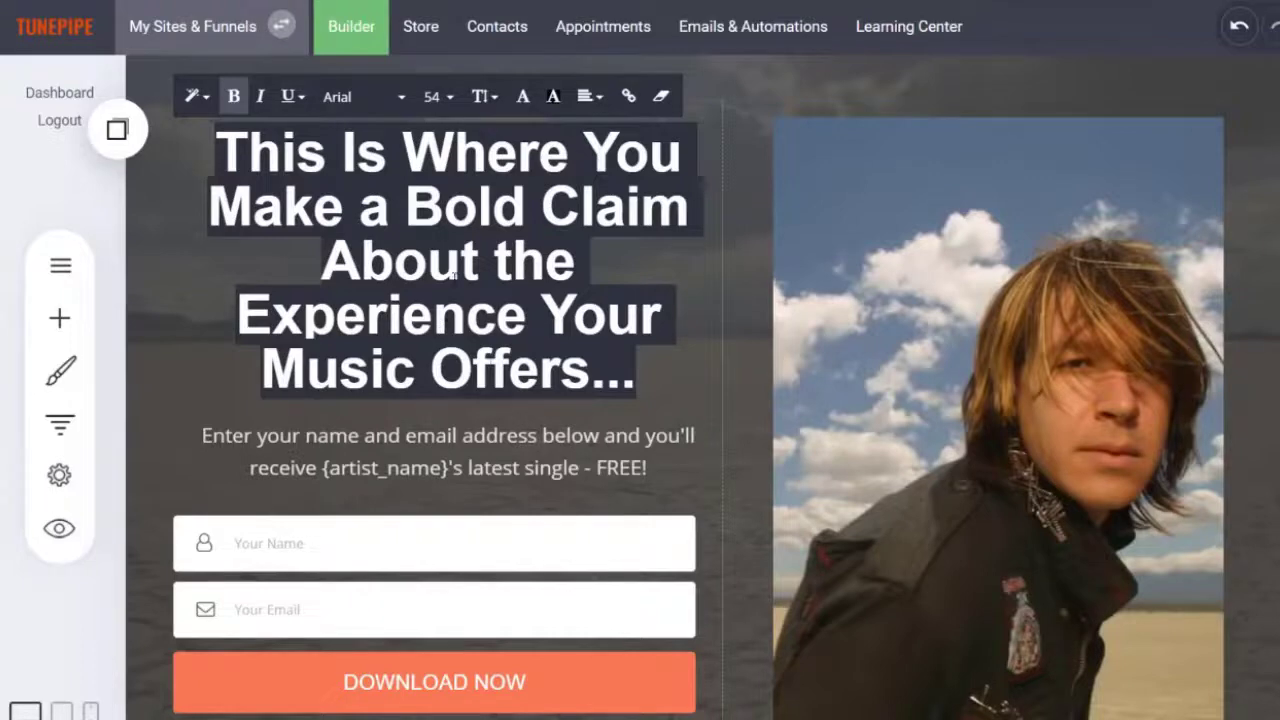
left_click(453, 275)
left_click_drag(656, 382, 214, 152)
type("Kick off your boots, pour yourself a whiskey, and get yourself a free download from one of the most refreshing new Americana artists in a very long while…")
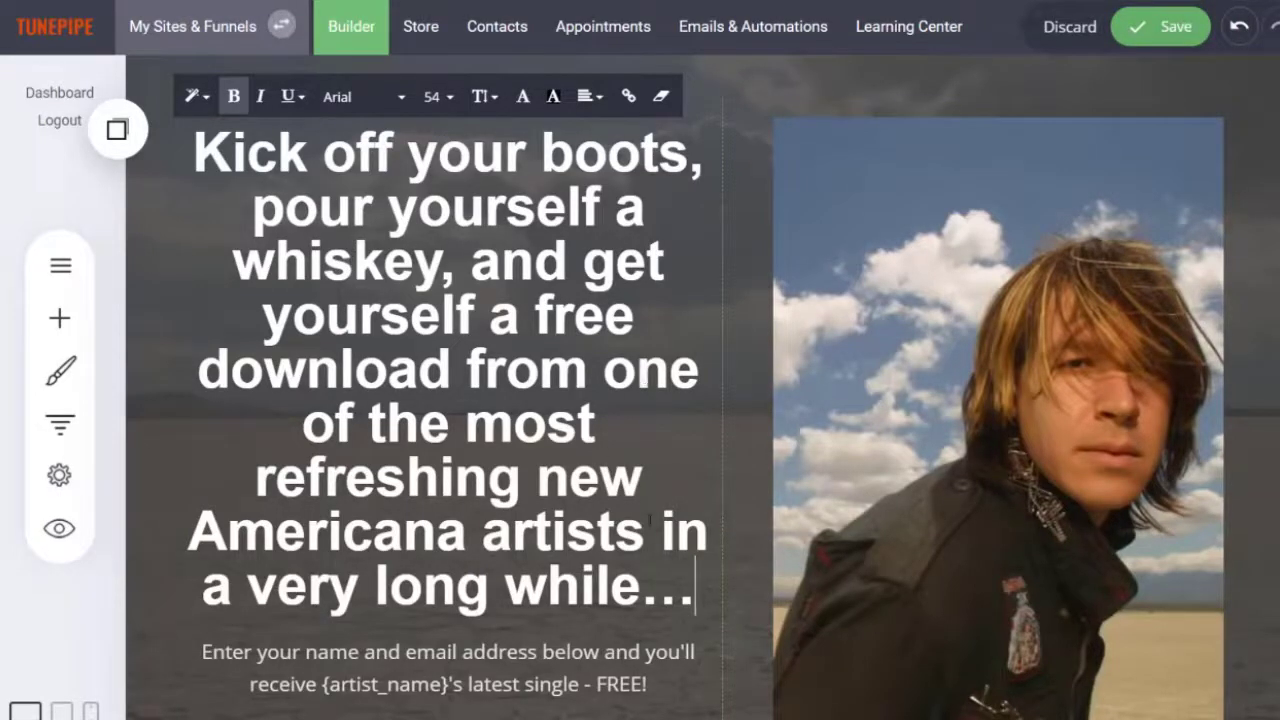
Step: Set the font size of the entire Squeeze Pipe headline to 42
left_click_drag(697, 590, 180, 165)
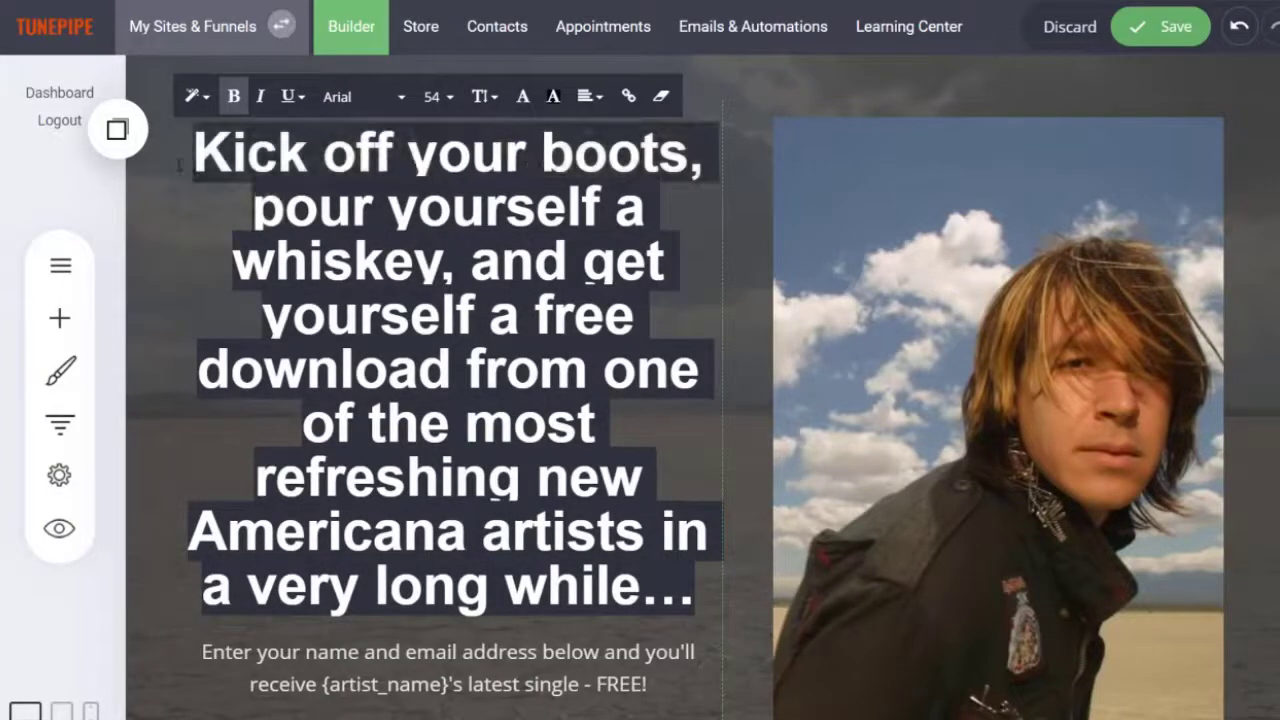
left_click(437, 96)
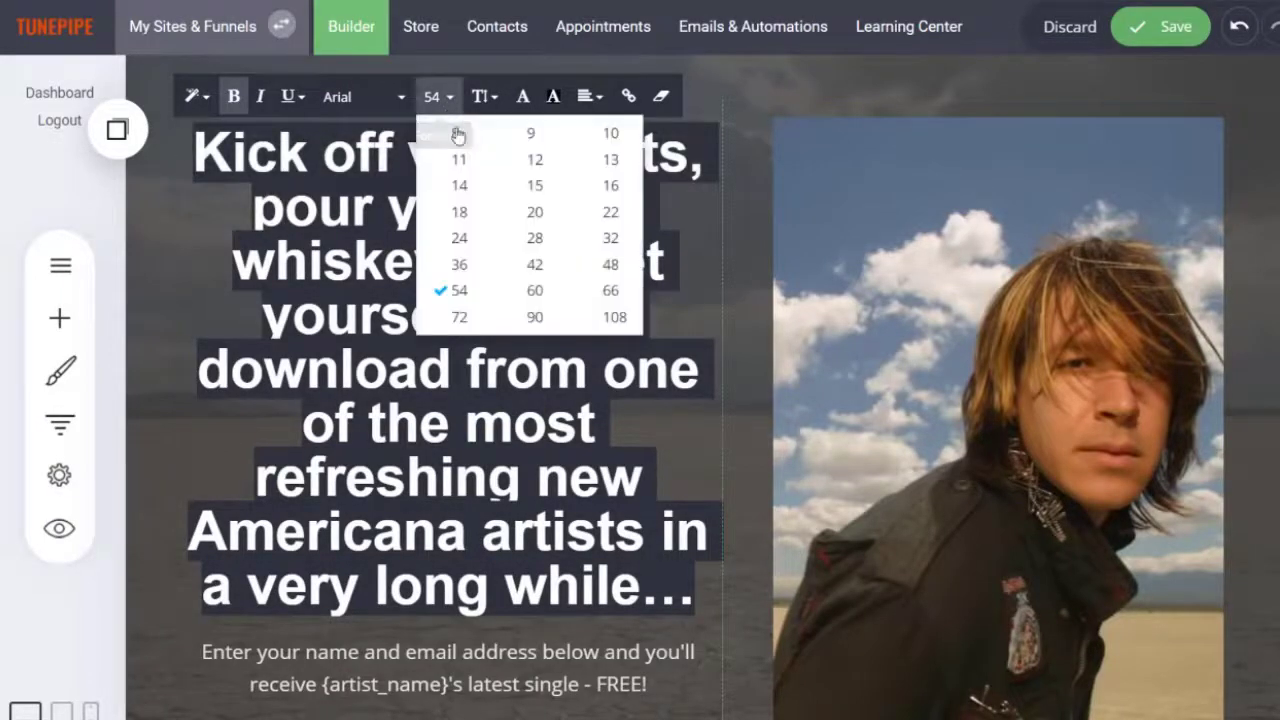
left_click(540, 265)
left_click(522, 272)
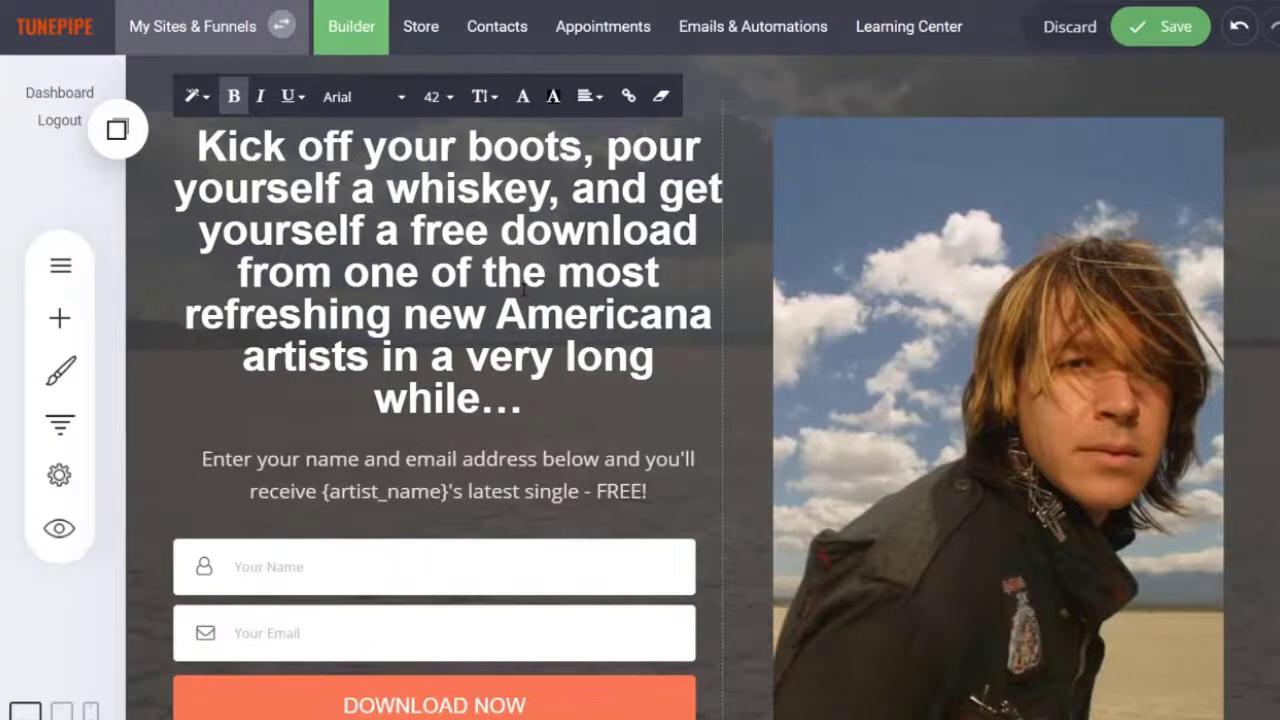
Step: Replace the {artist_name} placeholder in the text below the headline with the artist's full name
left_click(449, 491)
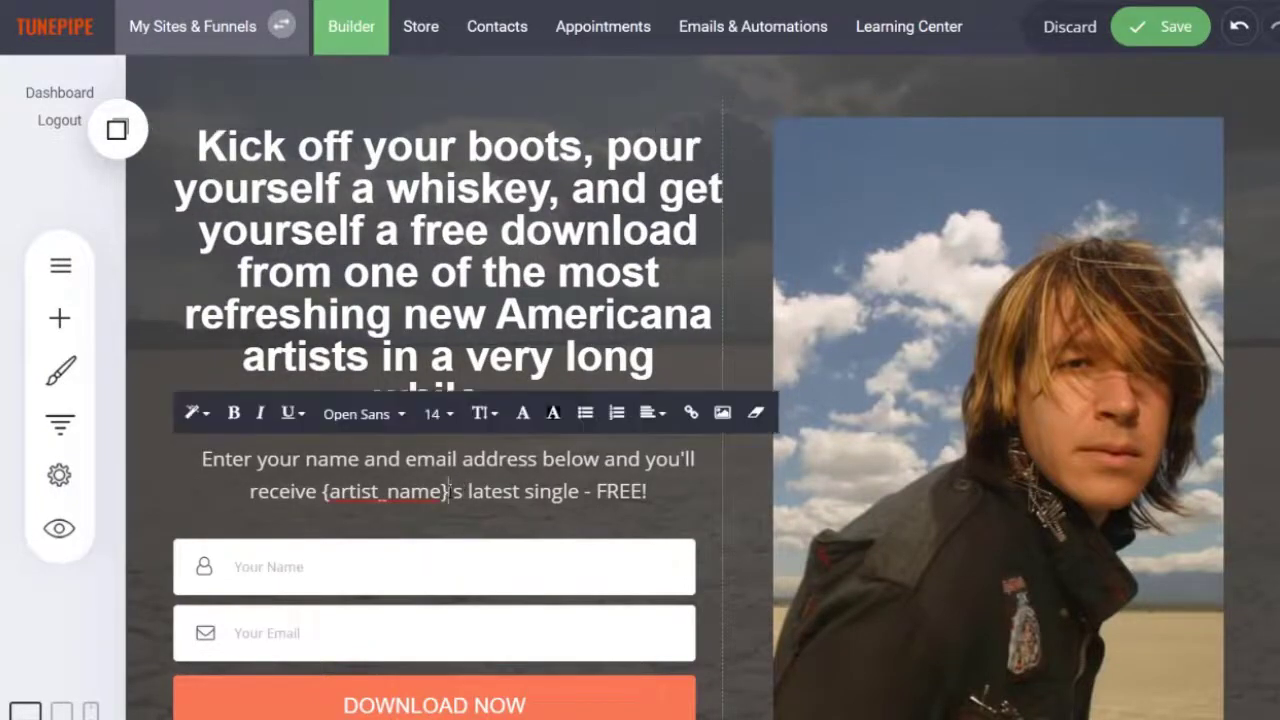
left_click_drag(449, 491, 320, 491)
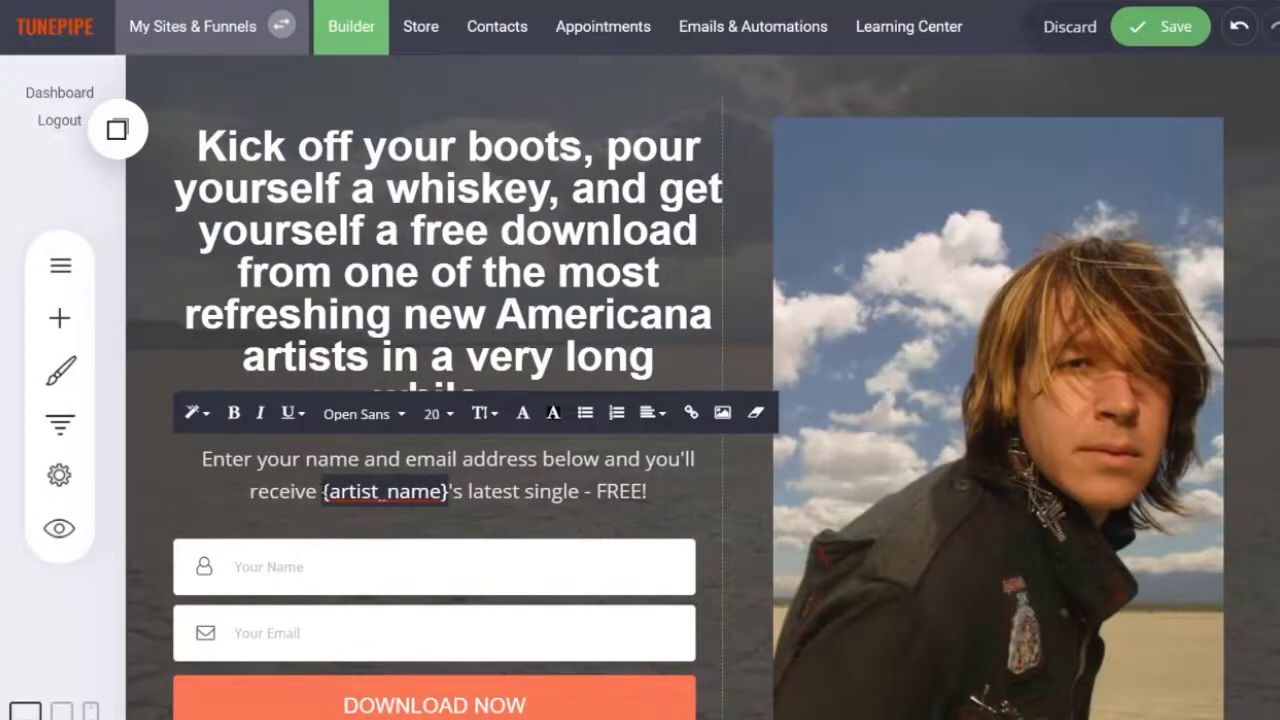
type("JOhn")
key("BackSpace")
key("BackSpace")
key("BackSpace")
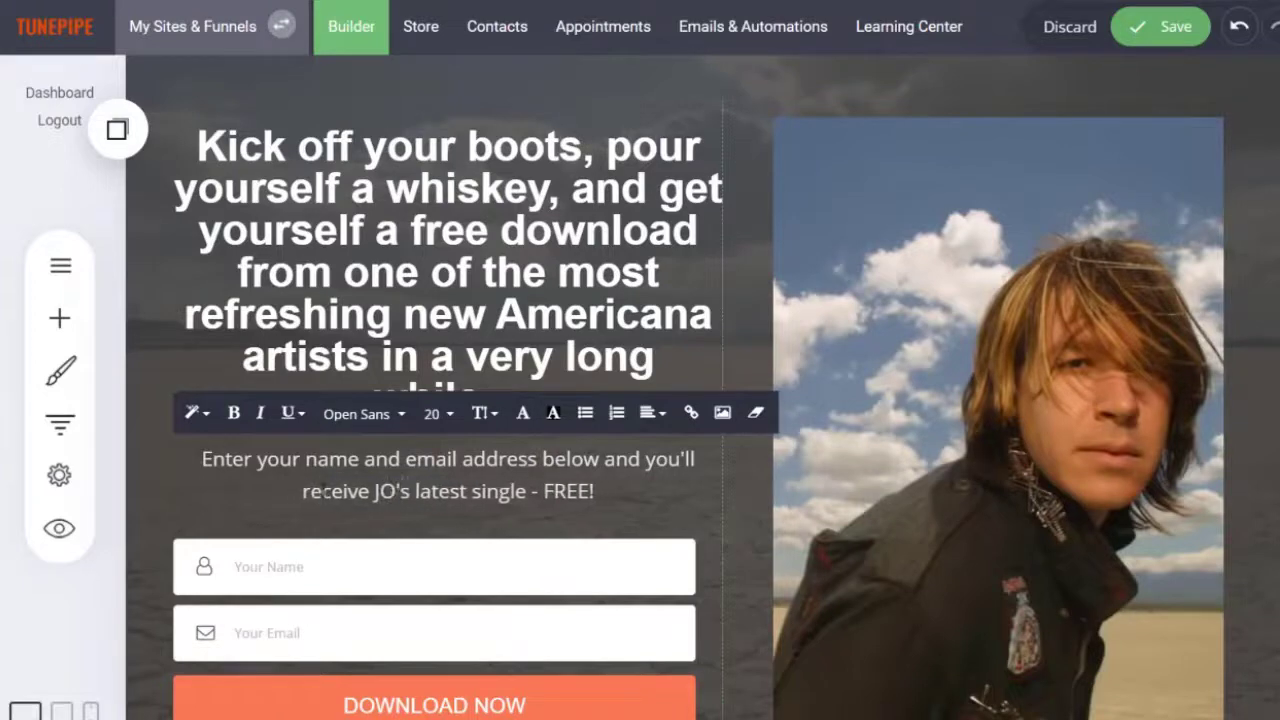
type("ohn Oszaj")
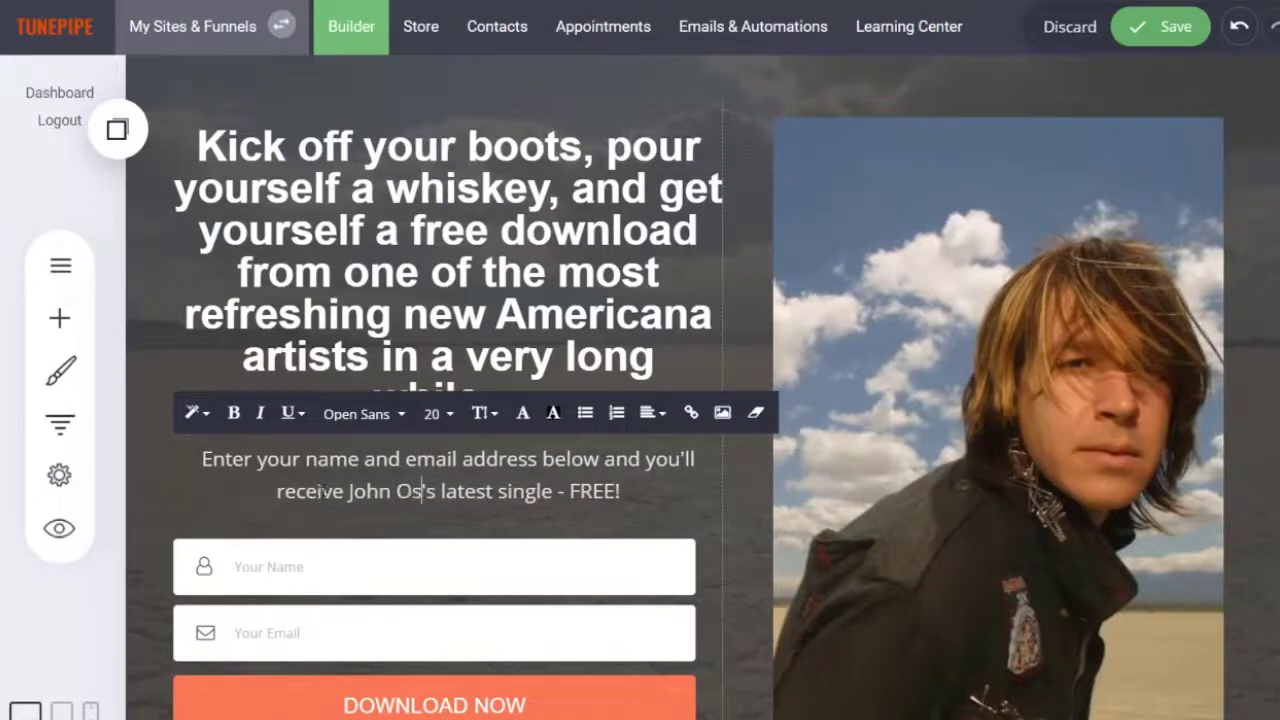
type("ca")
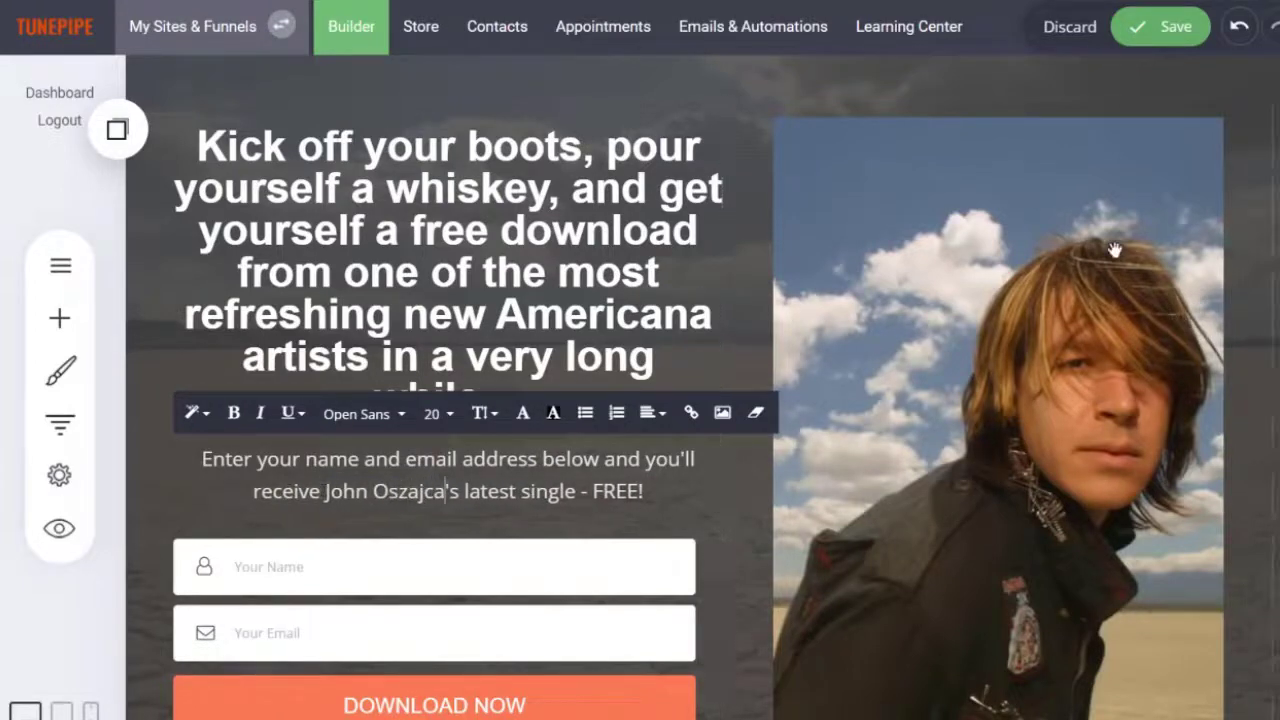
Step: Open the artist photo's image settings, view the available images in the file manager and close it without choosing one
scroll(703, 388, "down", 1)
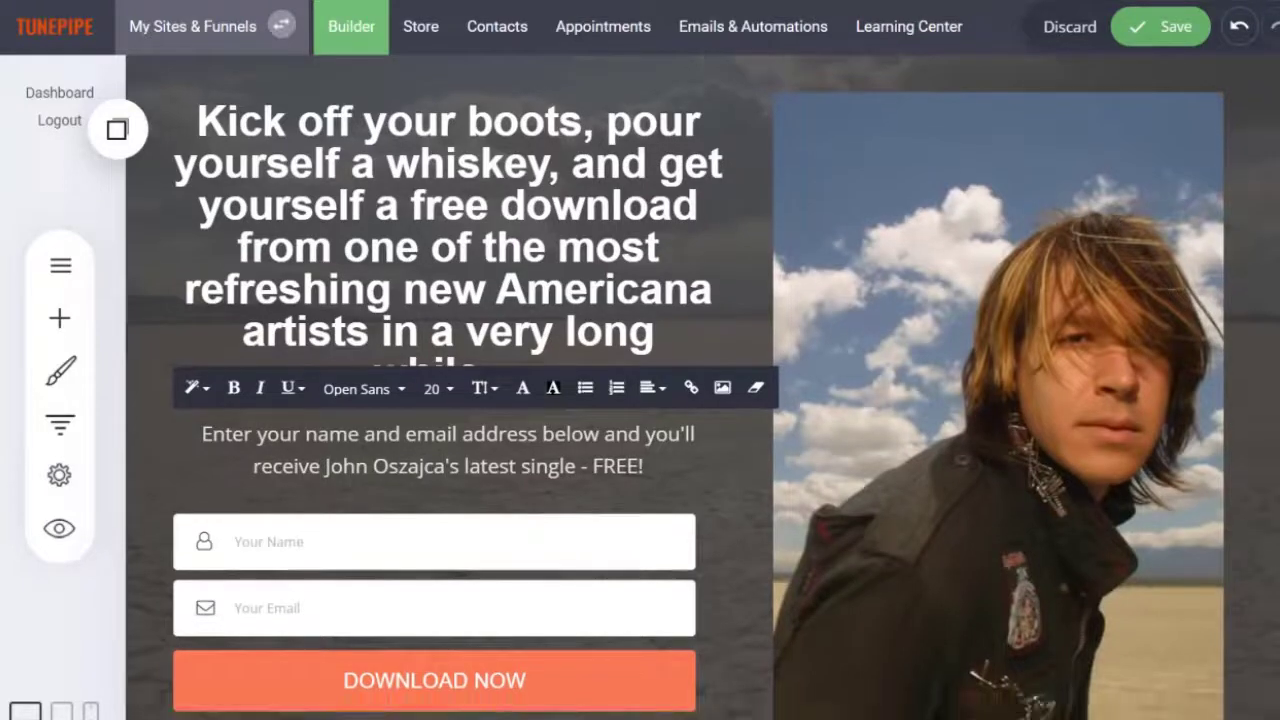
scroll(703, 388, "up", 1)
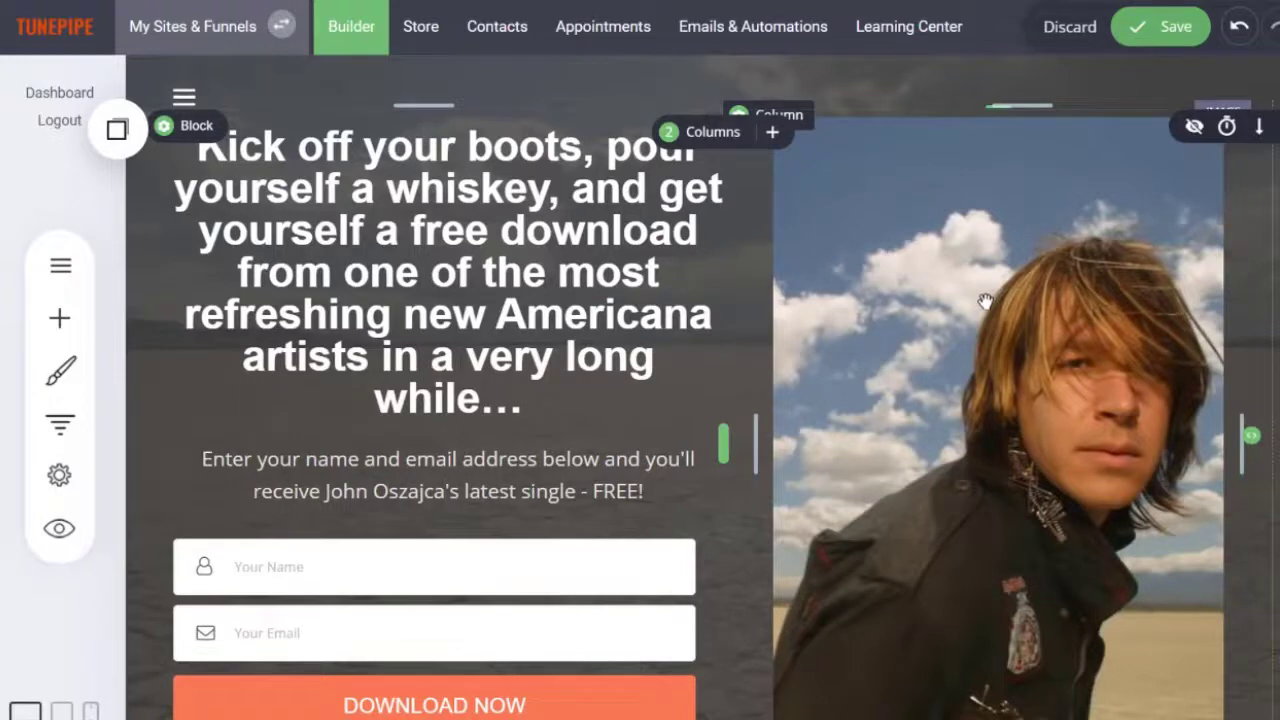
left_click(830, 150)
left_click(800, 77)
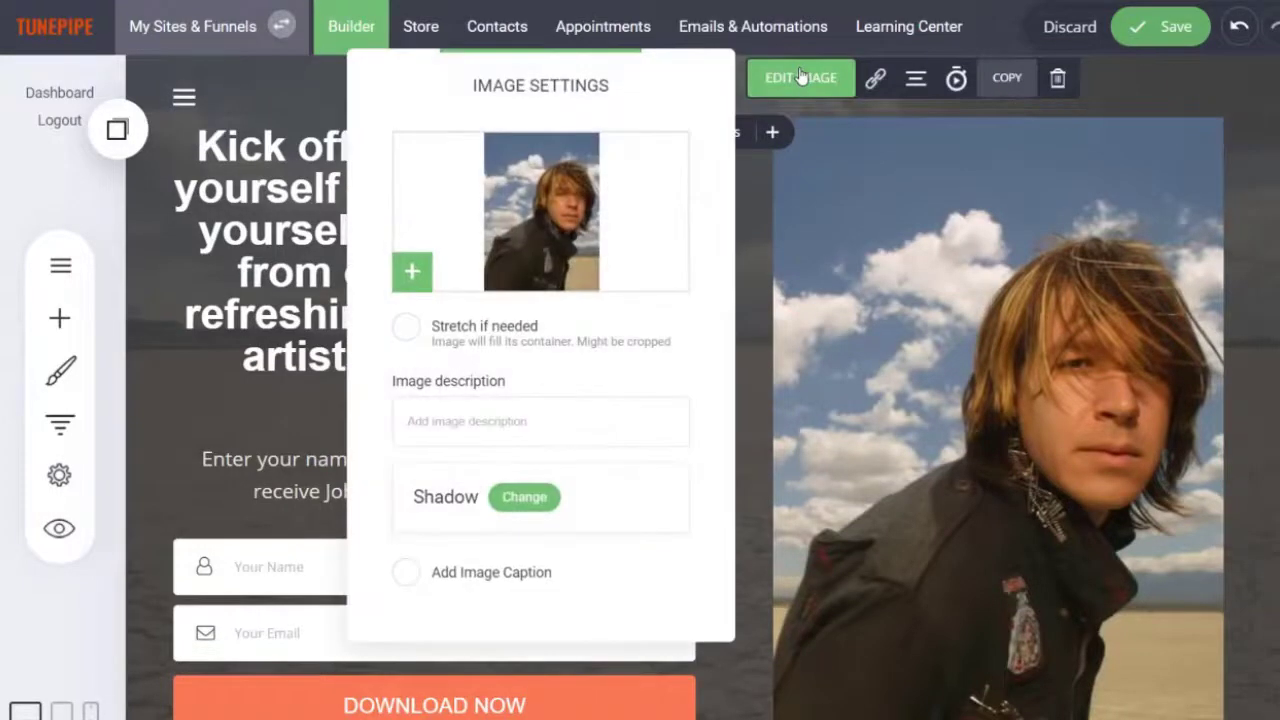
left_click(588, 258)
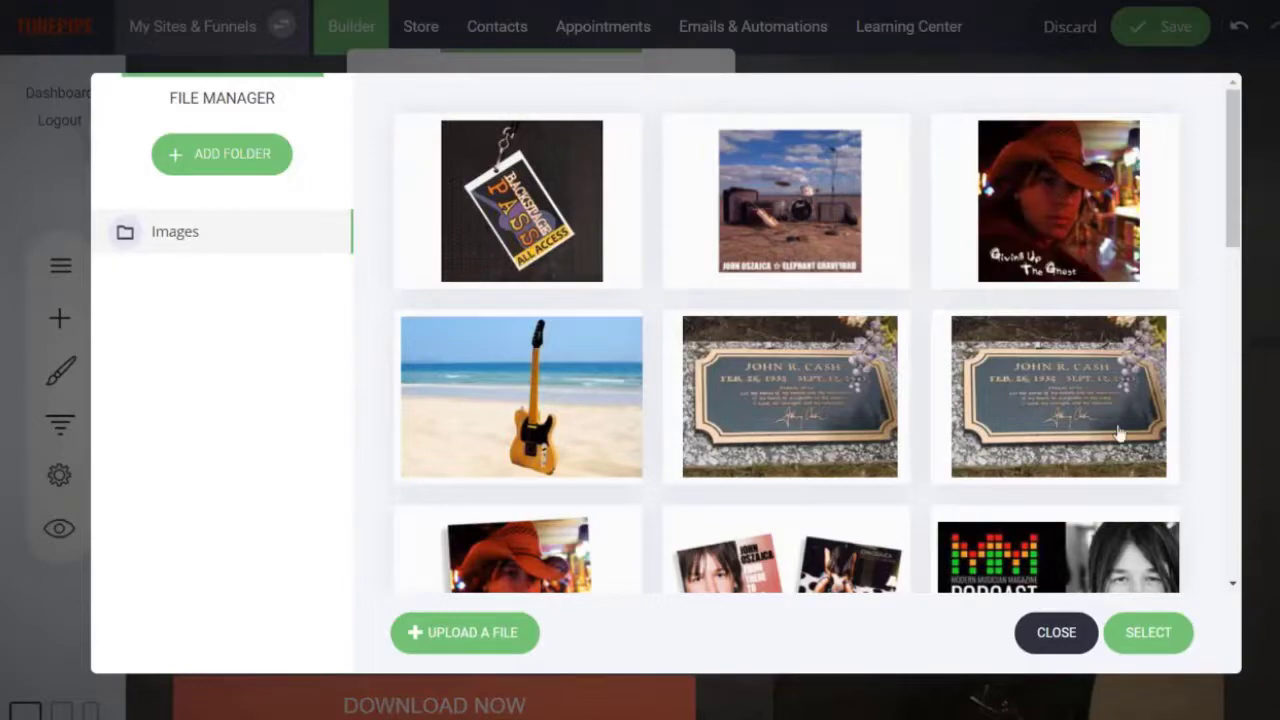
left_click(1056, 632)
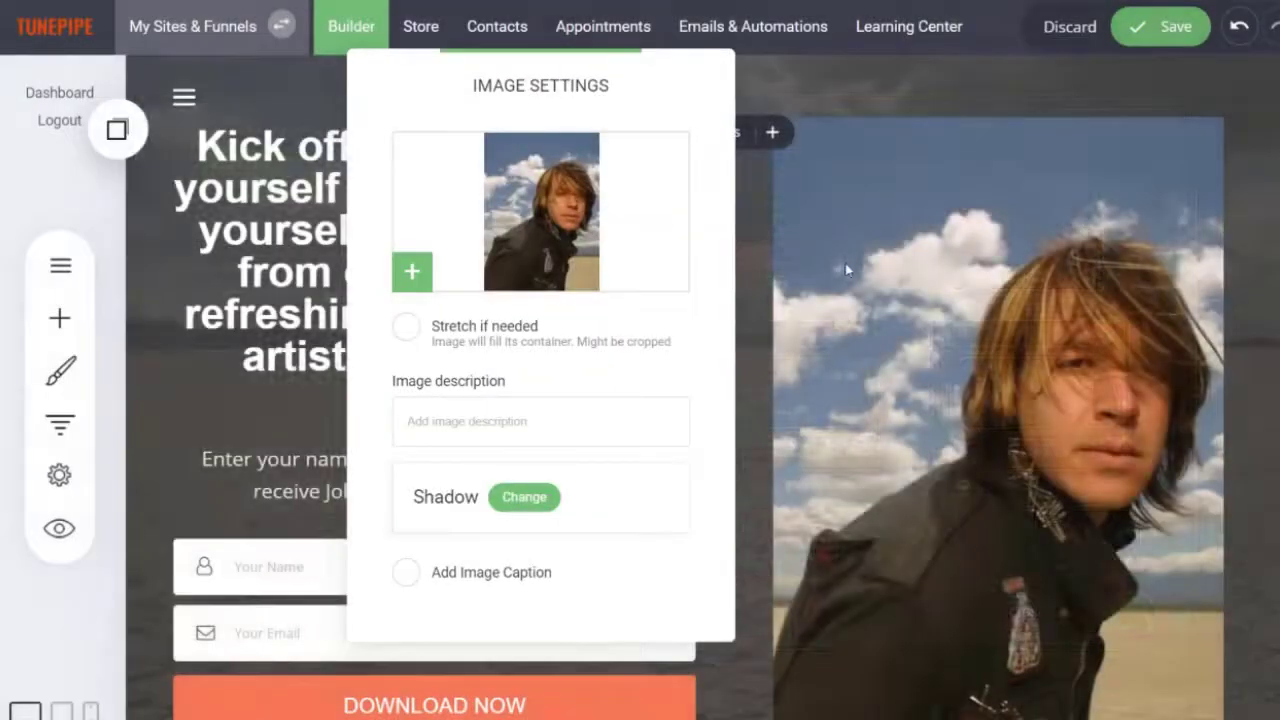
left_click(849, 268)
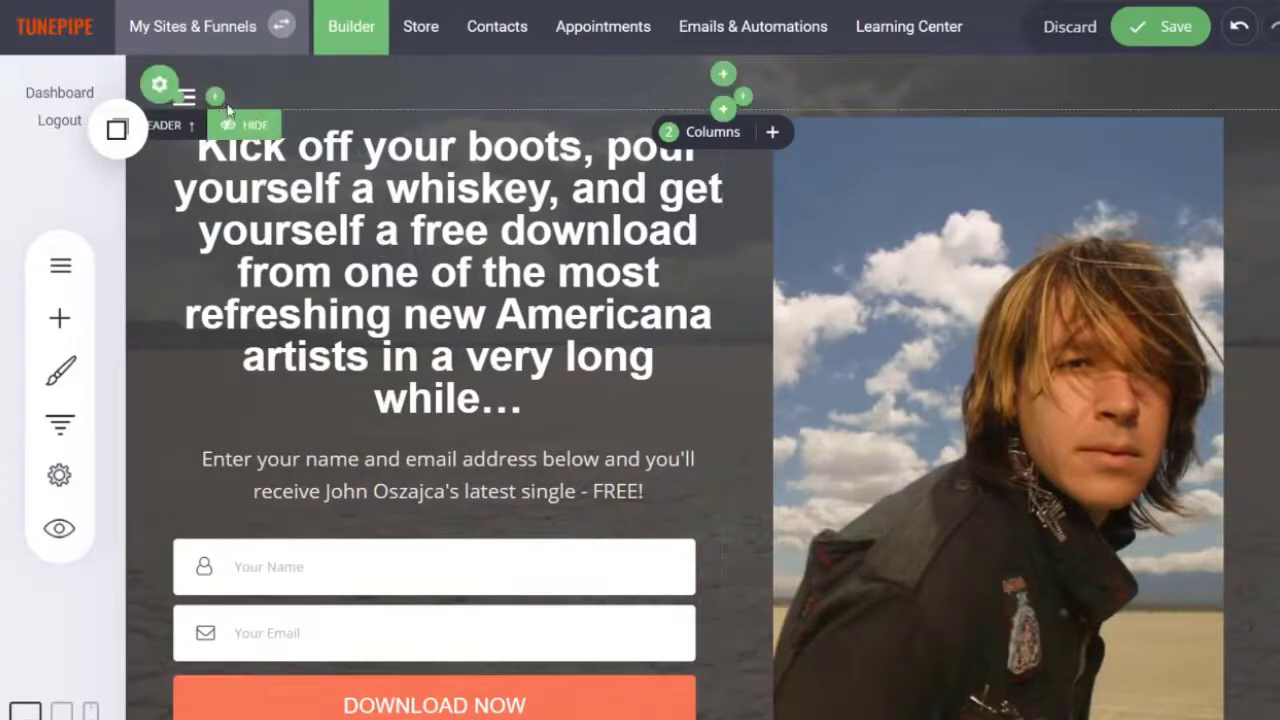
Step: Hide the header with the navigation menu on the squeeze page
left_click(238, 126)
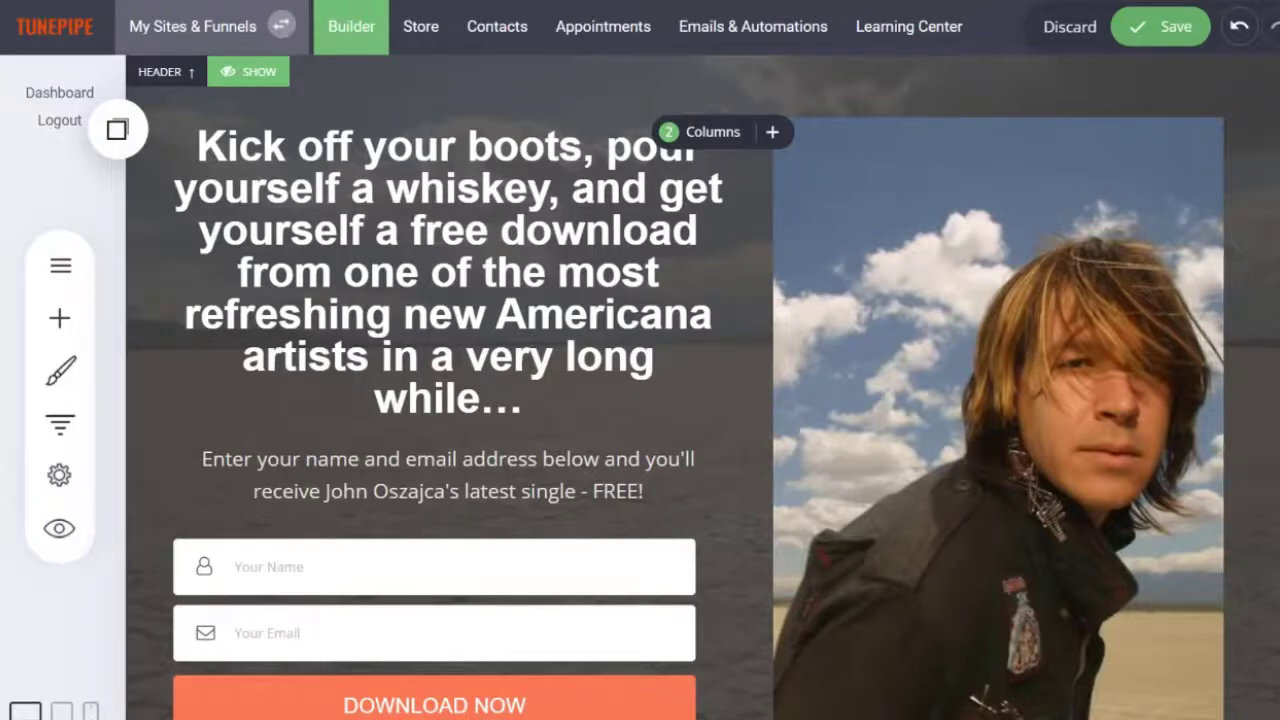
scroll(700, 387, "down", 2)
scroll(700, 387, "up", 2)
Step: Open the subscribe form's settings and set its submission notification recipient to the artist's e-mail address
scroll(455, 441, "down", 3)
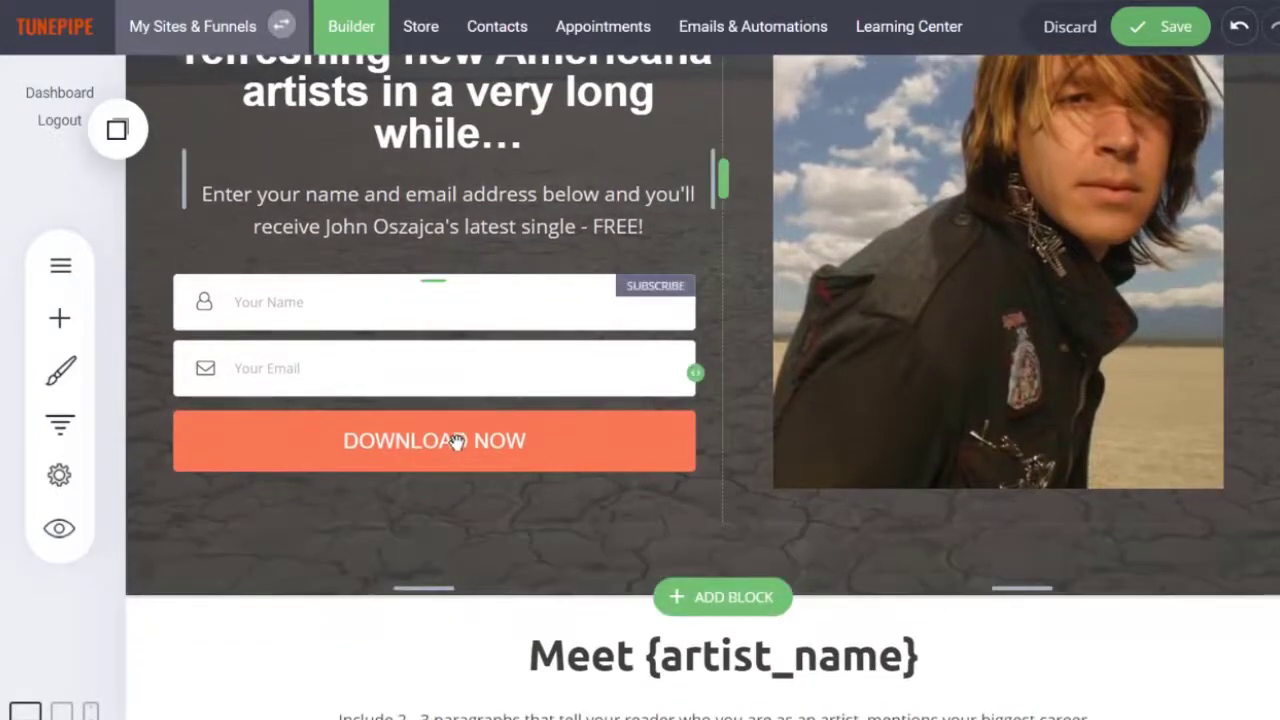
left_click(455, 441)
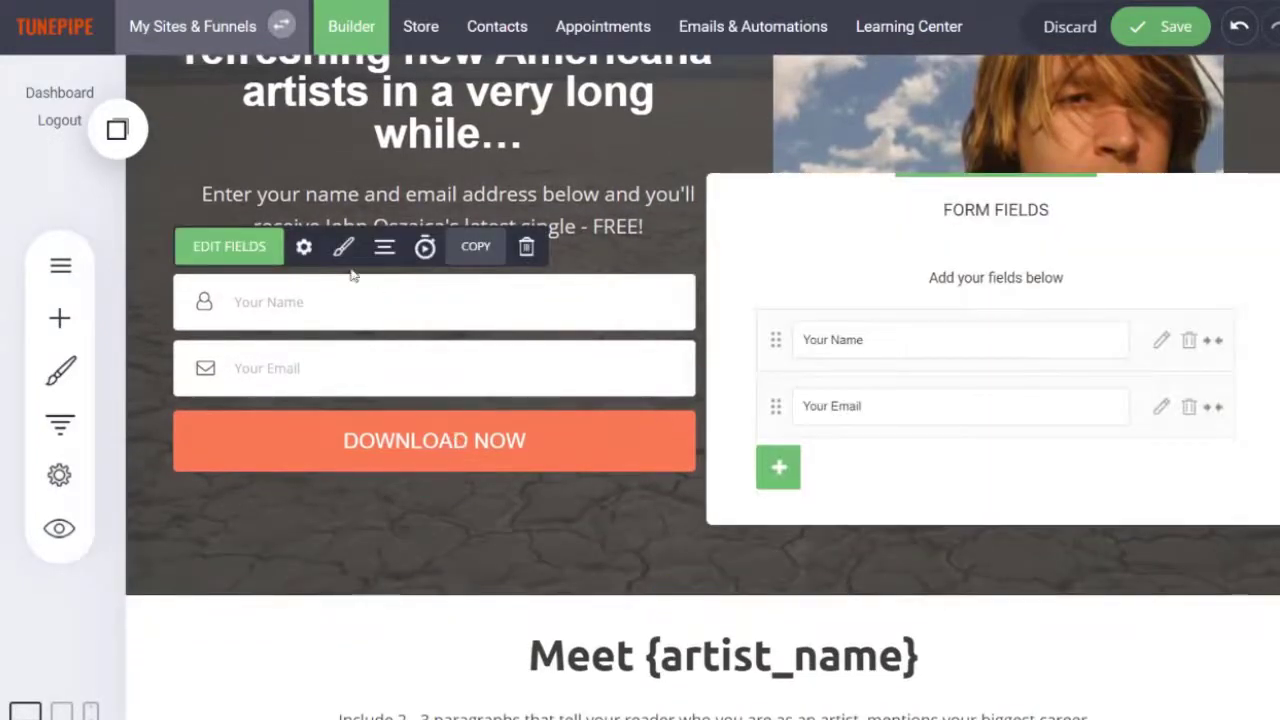
left_click(317, 250)
left_click(330, 446)
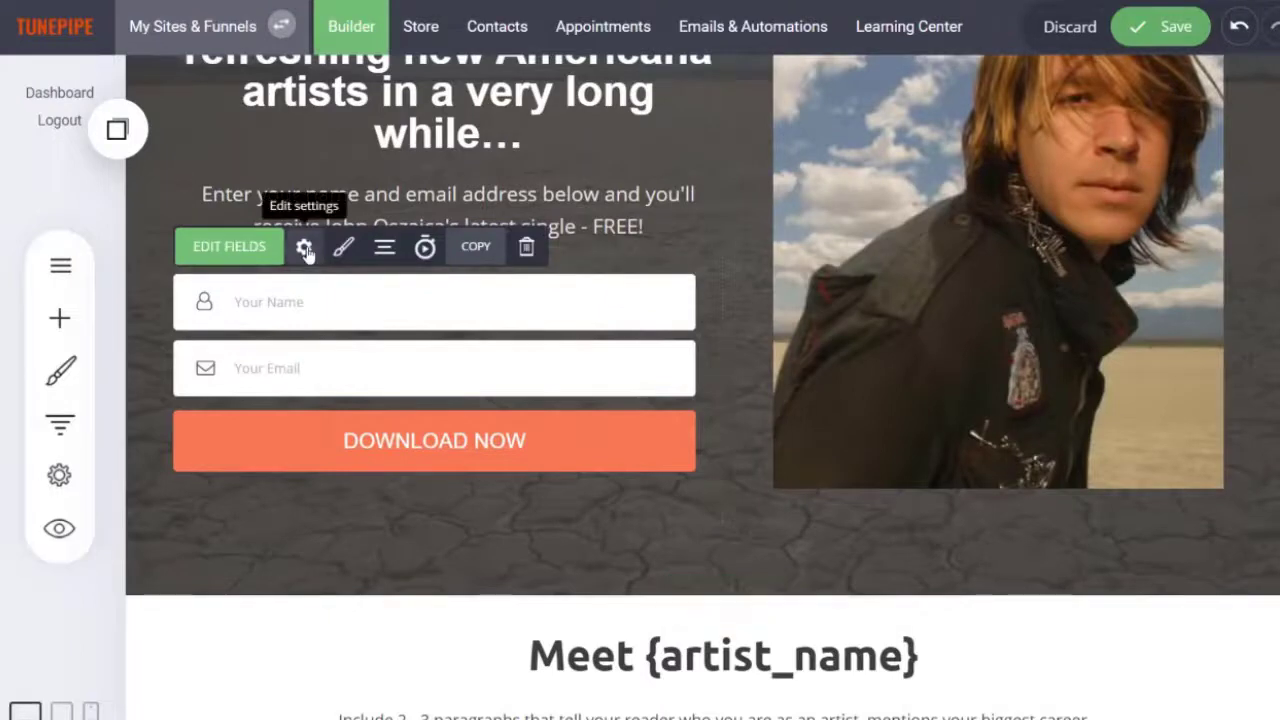
left_click(306, 250)
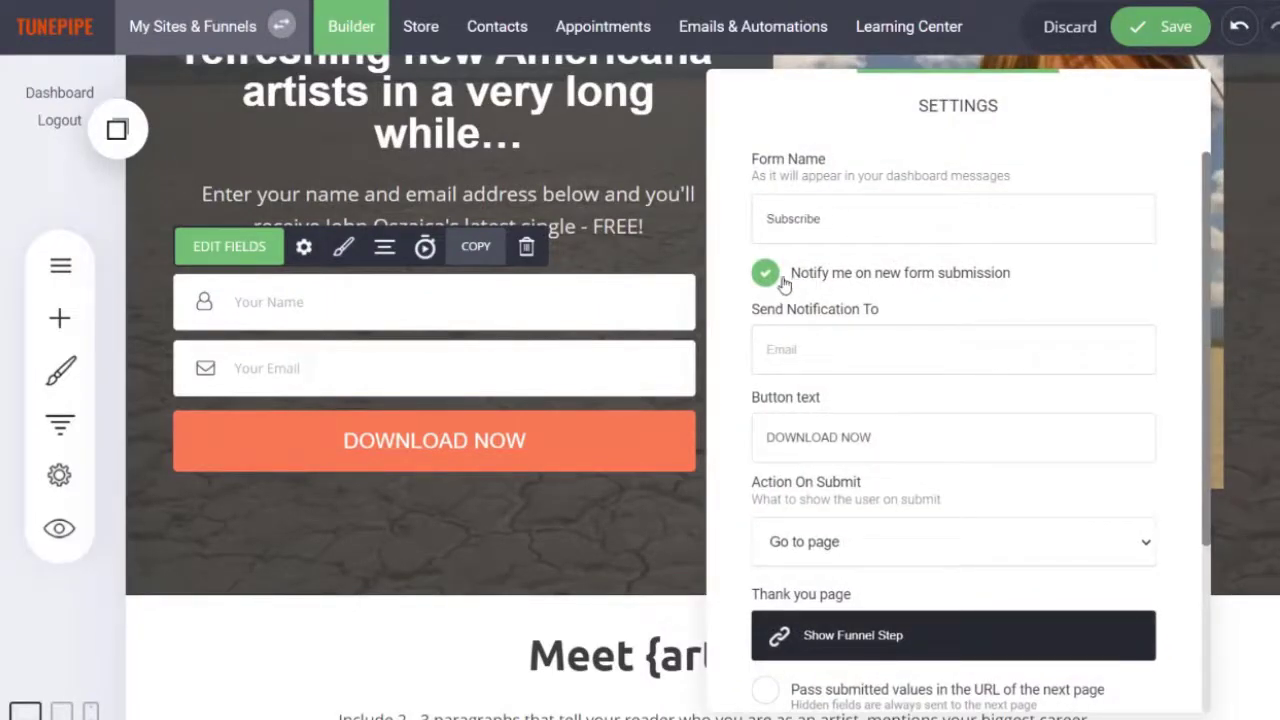
left_click(808, 349)
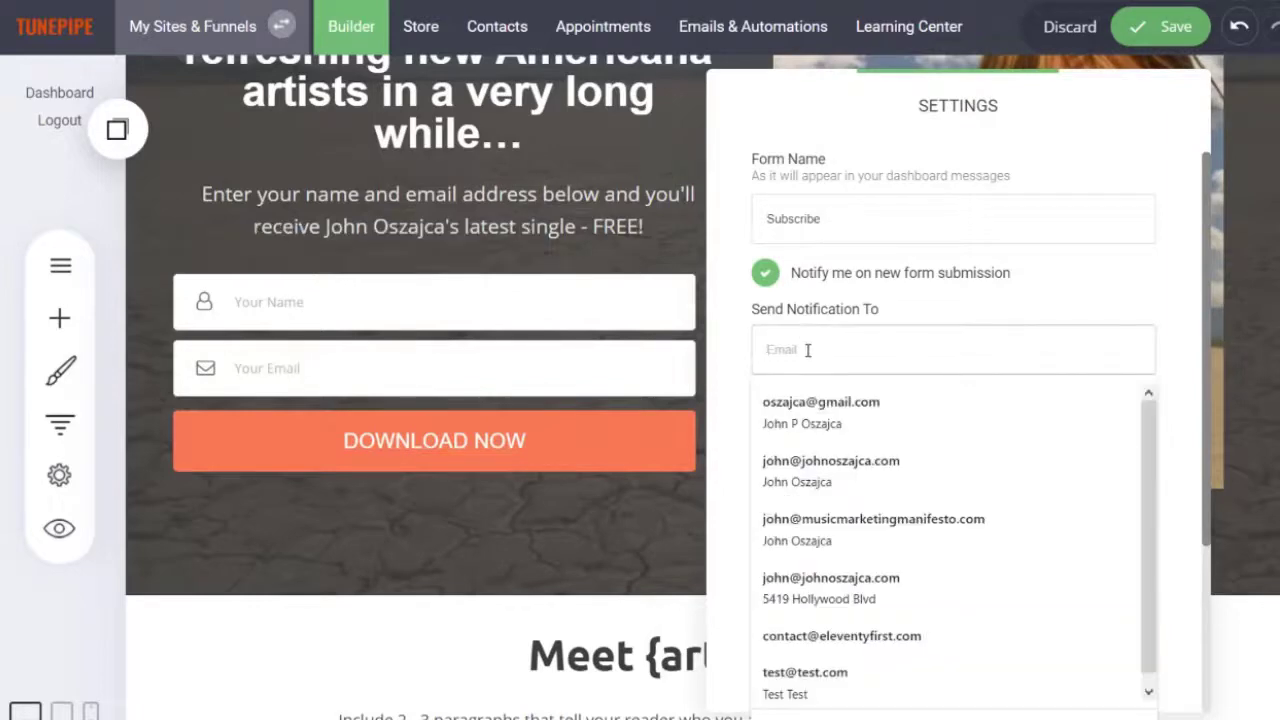
left_click(880, 412)
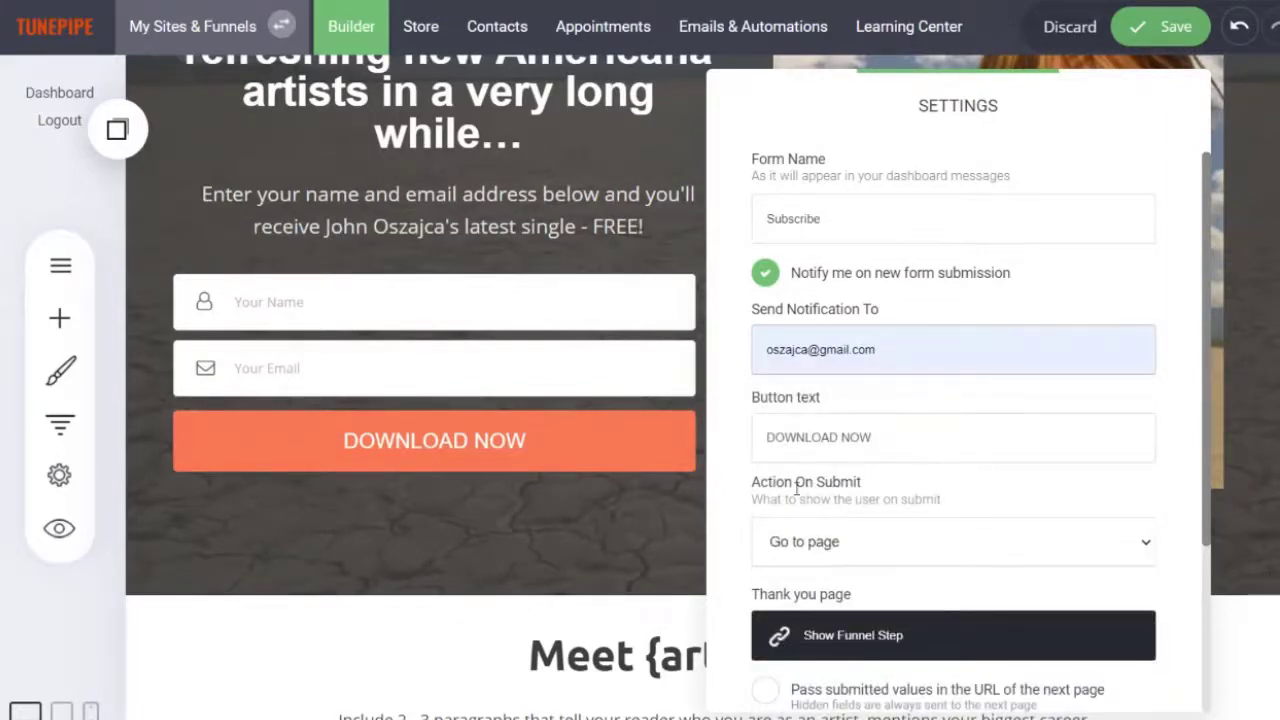
Step: Keep Go to page as the form's submit action and link its thank you page to the Thank You Lead funnel step
left_click(841, 551)
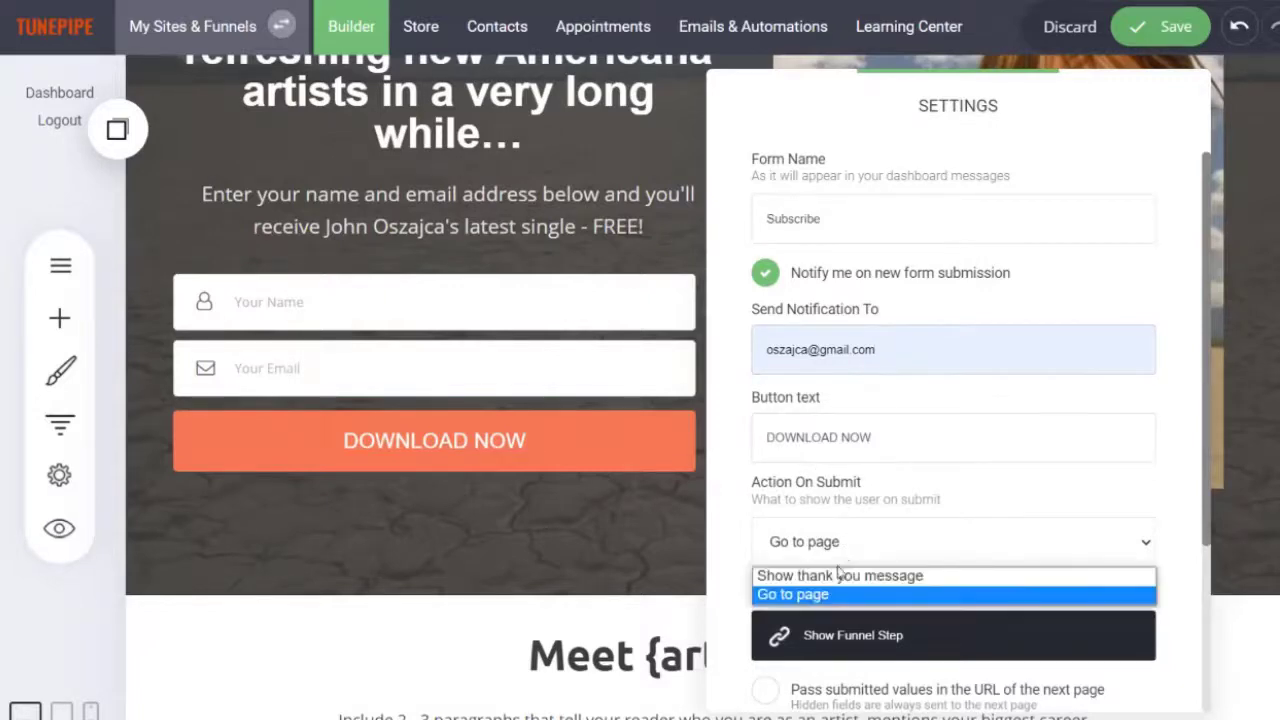
left_click(838, 647)
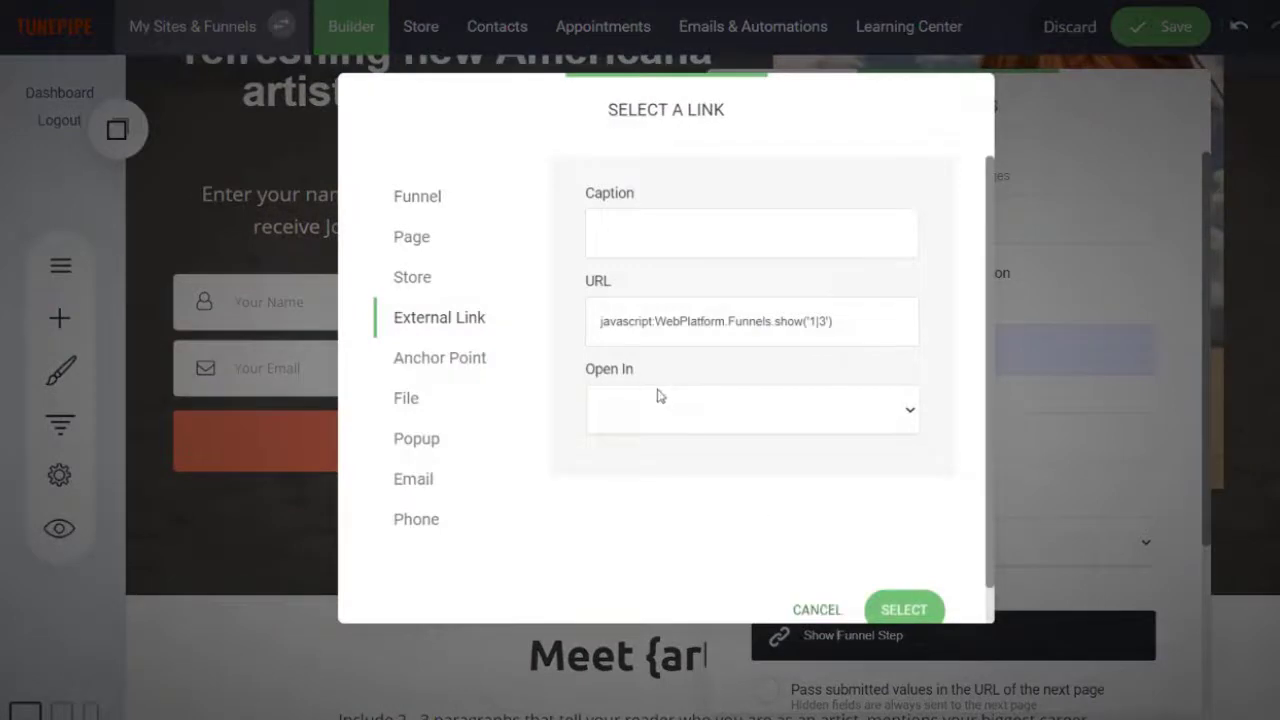
left_click(440, 200)
left_click(716, 250)
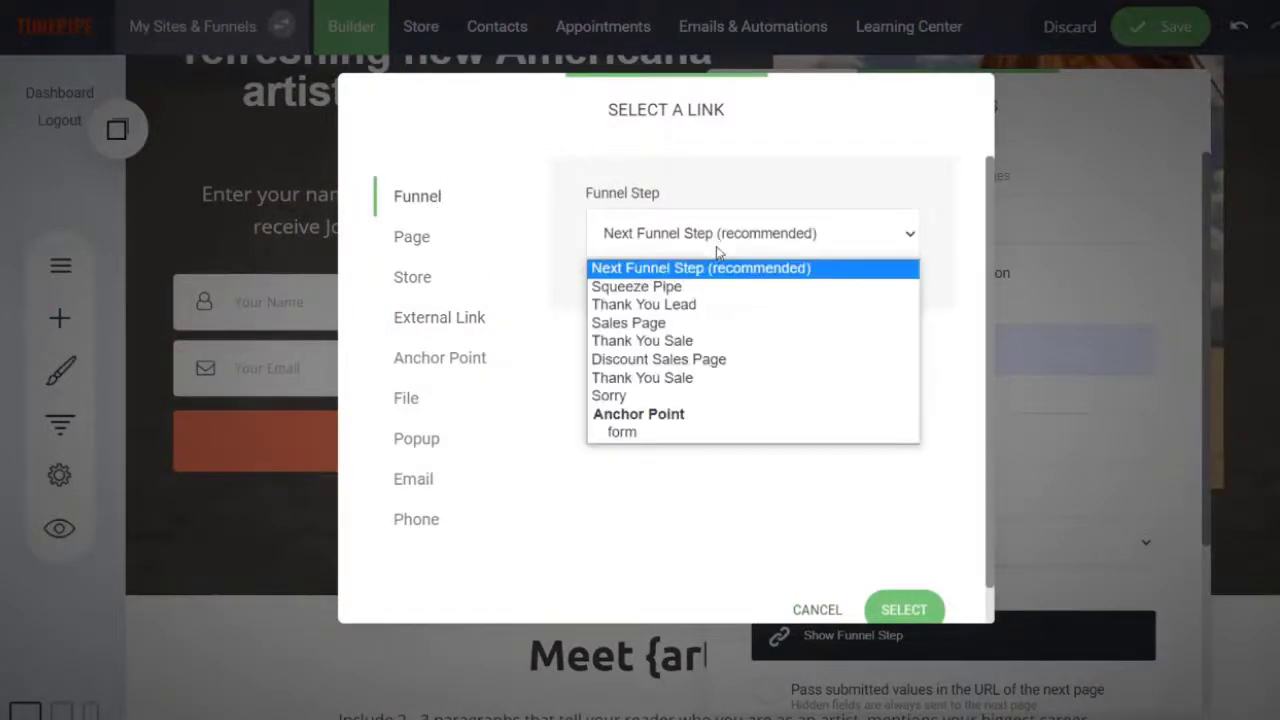
left_click(690, 304)
left_click(870, 598)
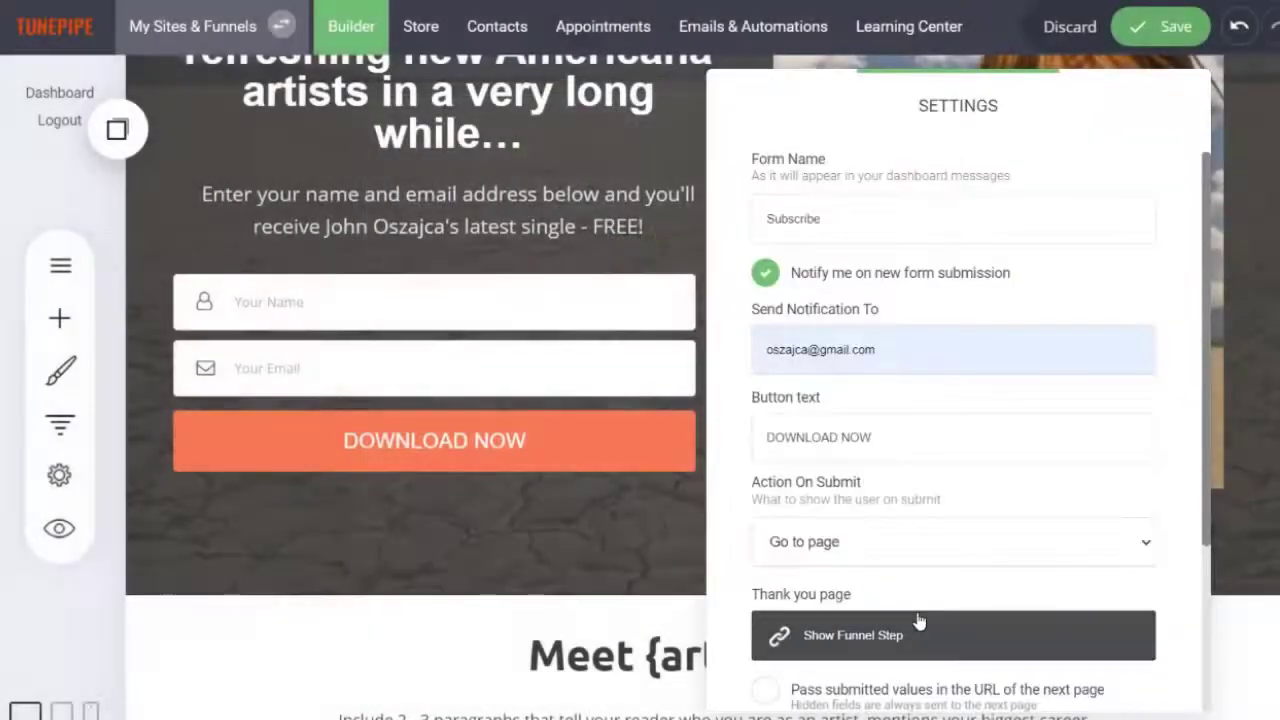
Step: Connect the subscribe form to the artist's music mailing list for email marketing
left_click_drag(1205, 480, 1191, 651)
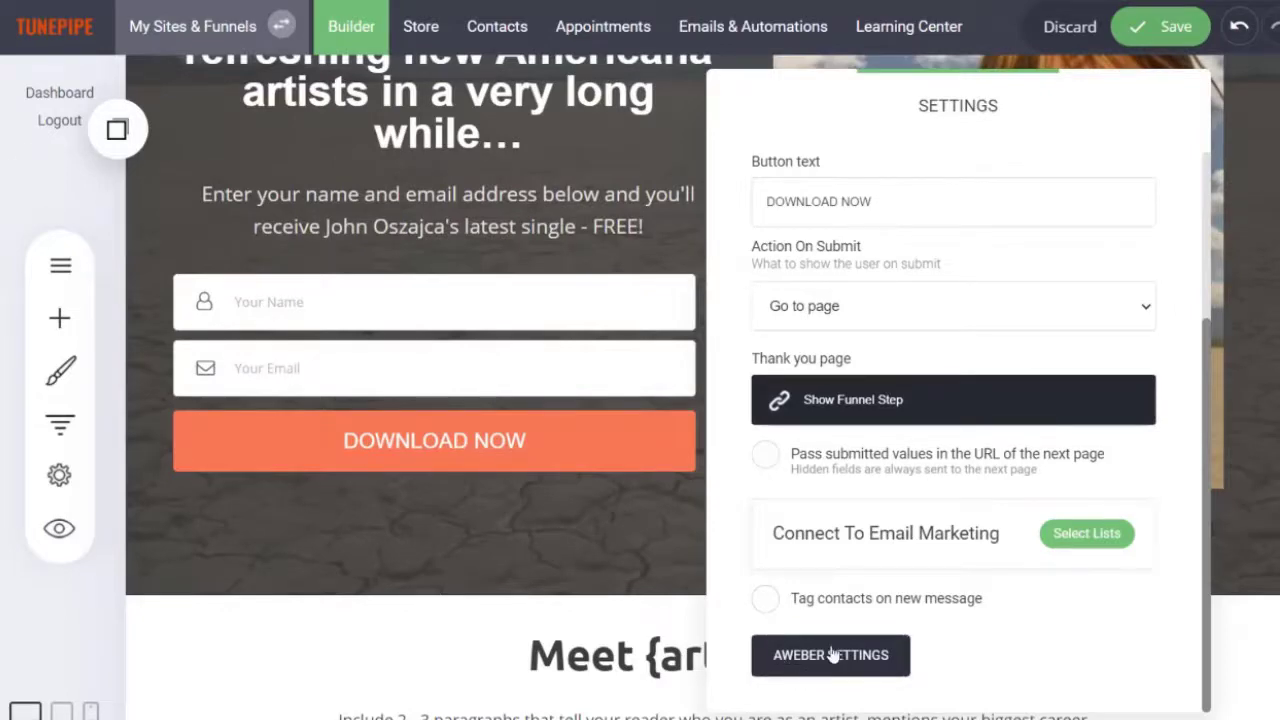
left_click(1080, 537)
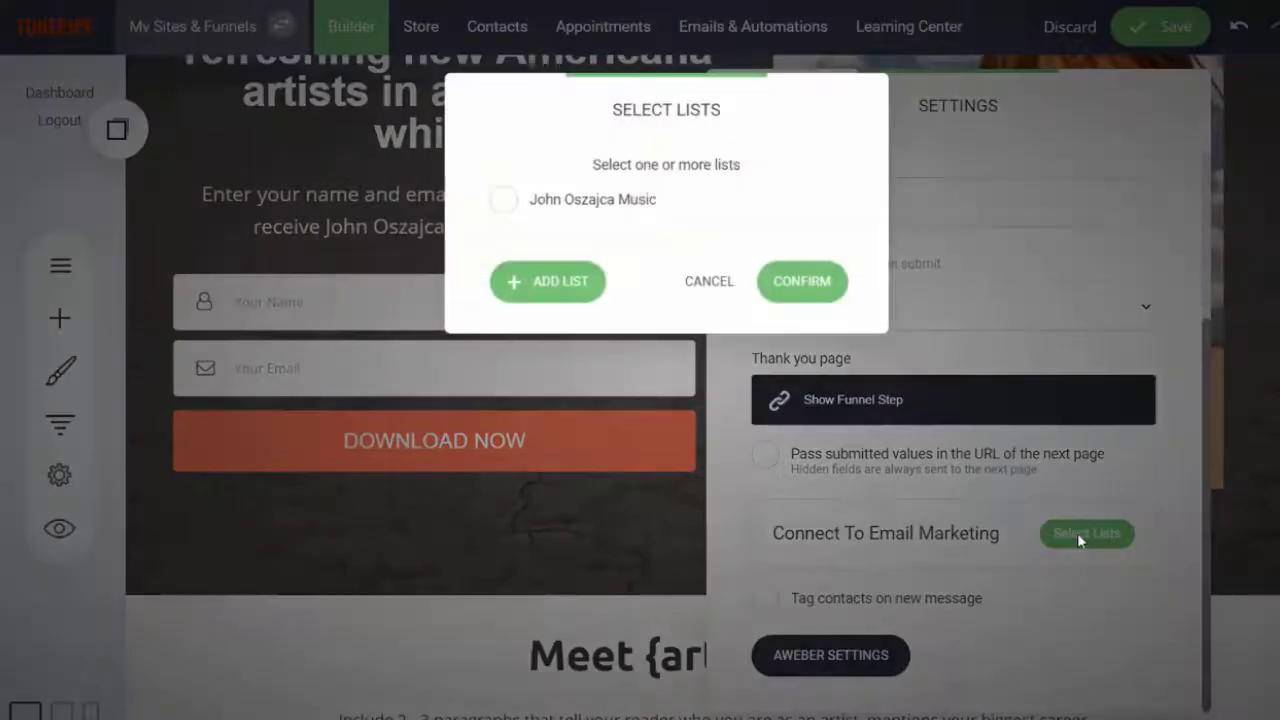
left_click(505, 201)
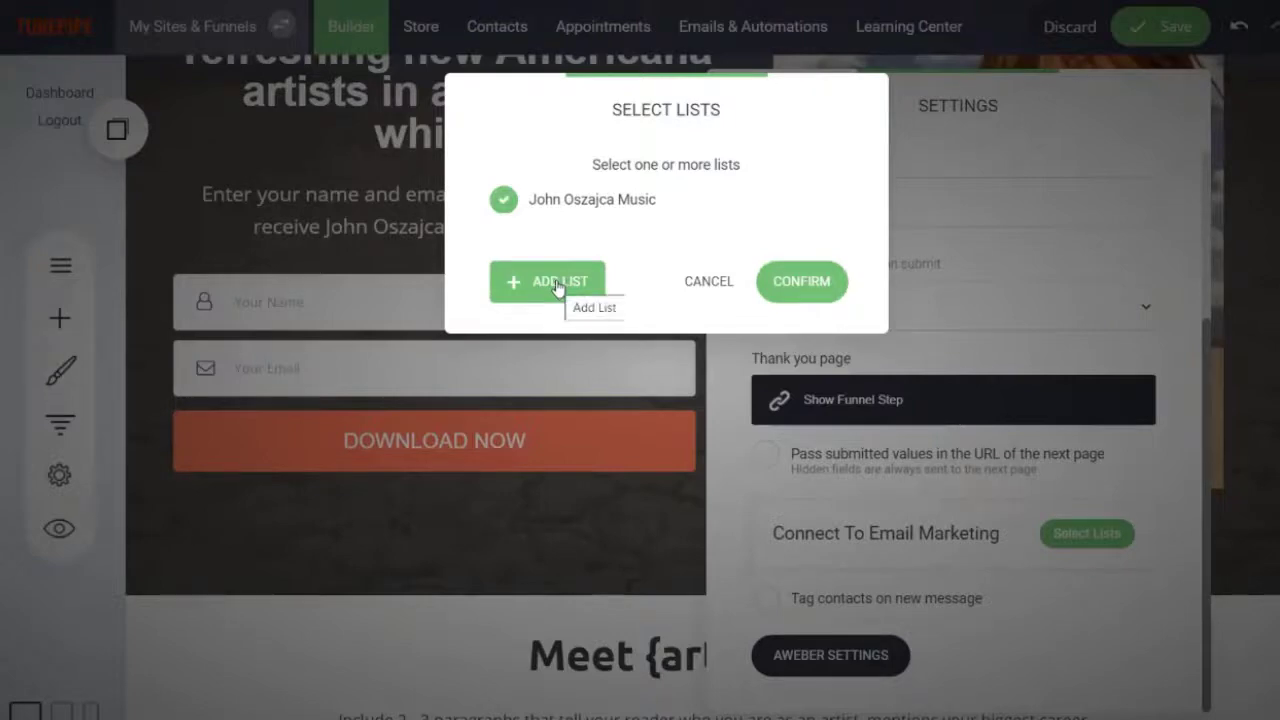
left_click(810, 284)
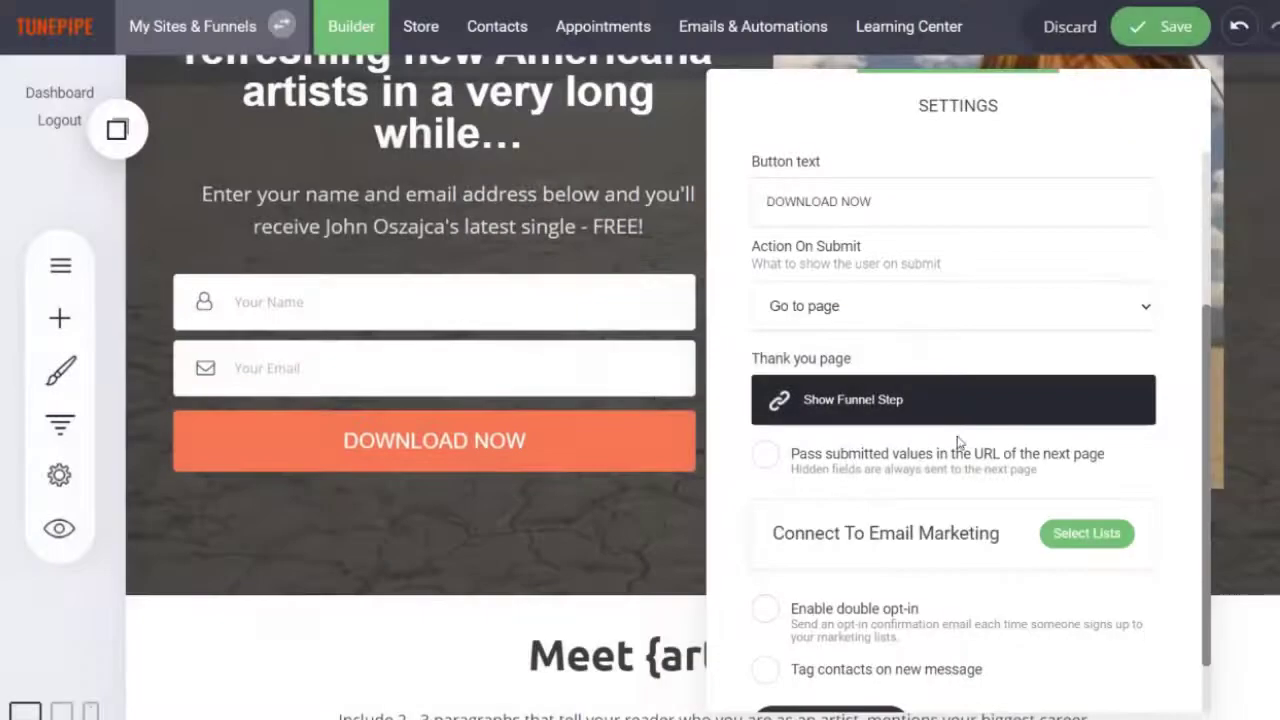
Step: Enable tagging of contacts on new messages and add the jo-subscribers tag
scroll(865, 610, "down", 1)
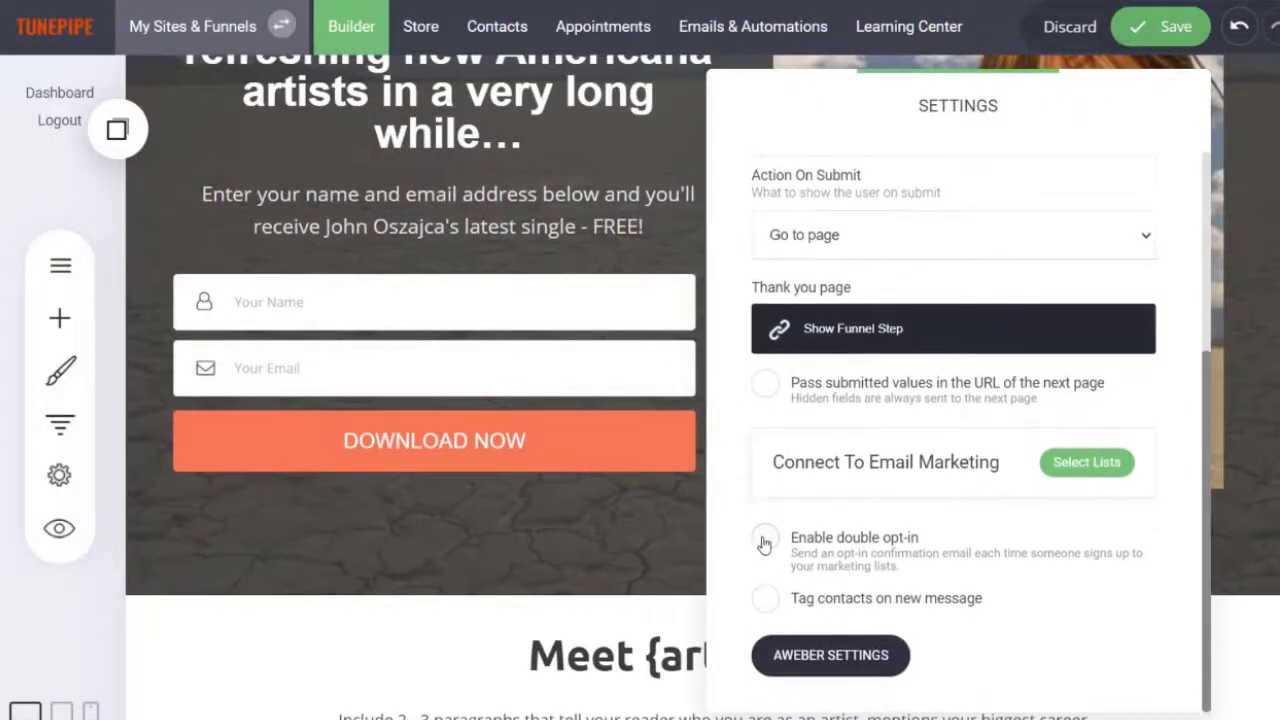
left_click(779, 600)
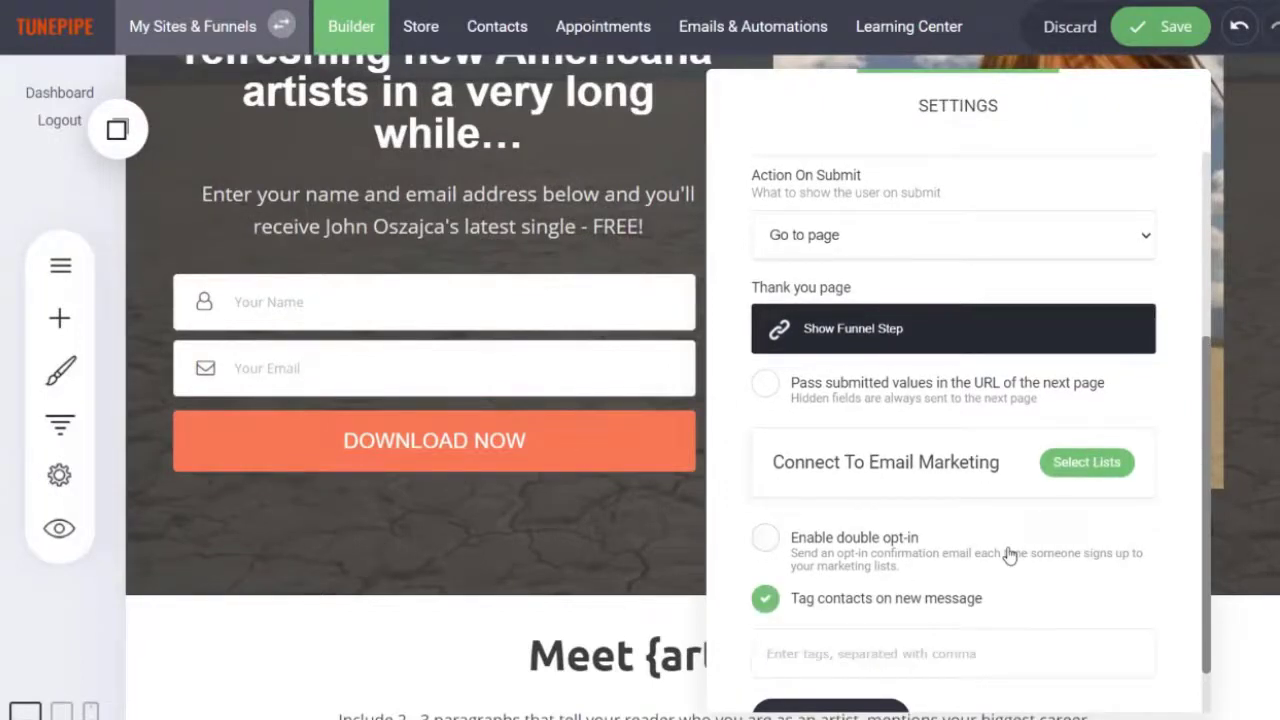
scroll(1010, 556, "down", 1)
left_click(877, 592)
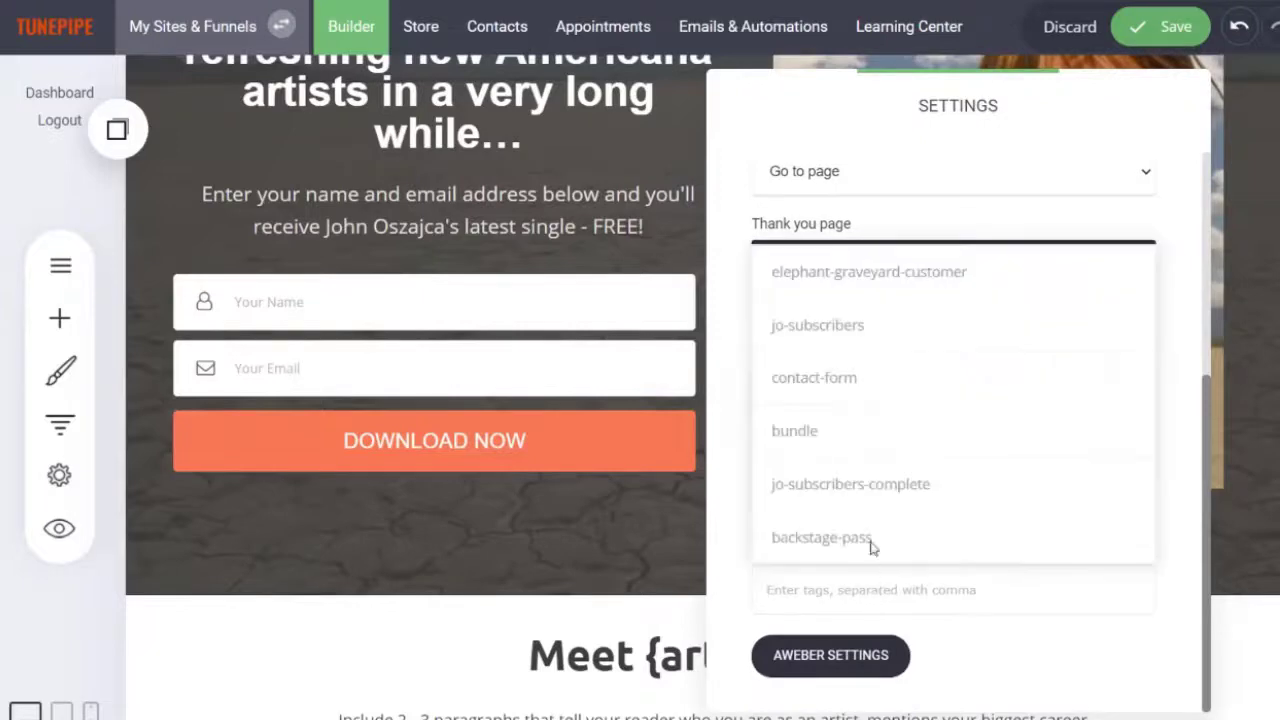
left_click(866, 330)
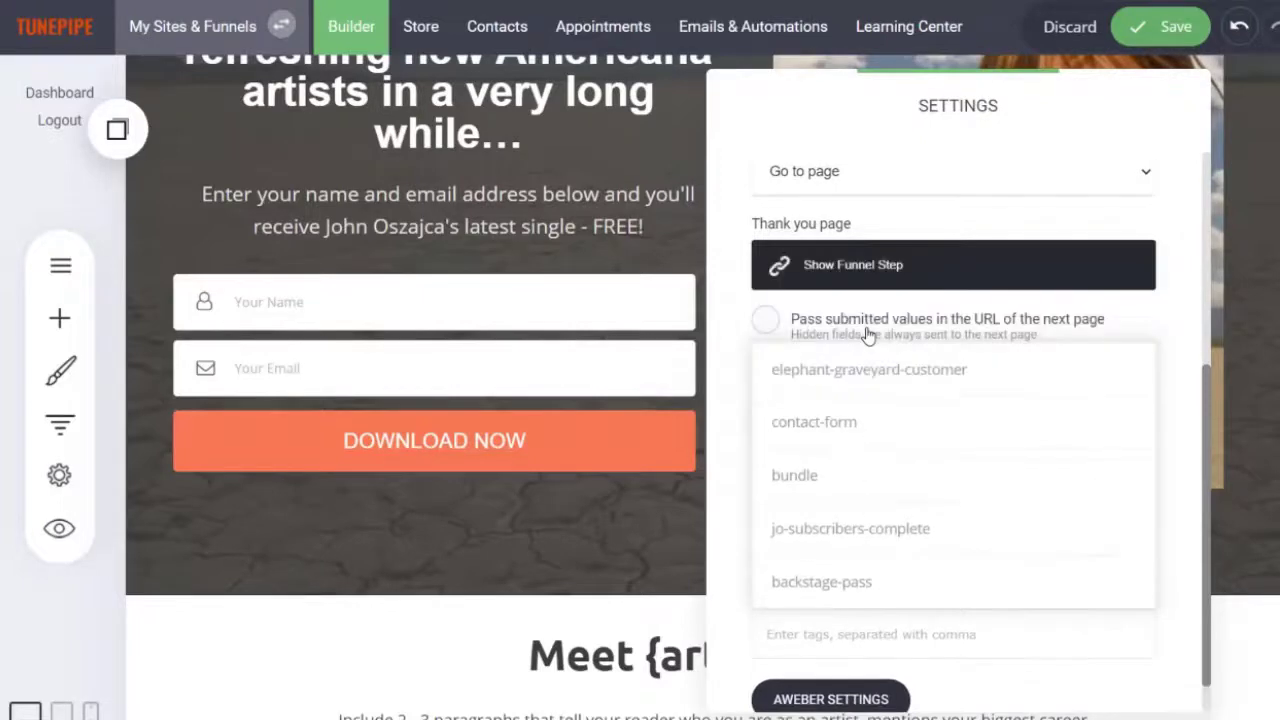
Step: Try entering "anything" as a custom contact tag, clear the tag entries and close the form settings
left_click(729, 497)
left_click(804, 626)
left_click(733, 499)
left_click(814, 632)
type("anythu")
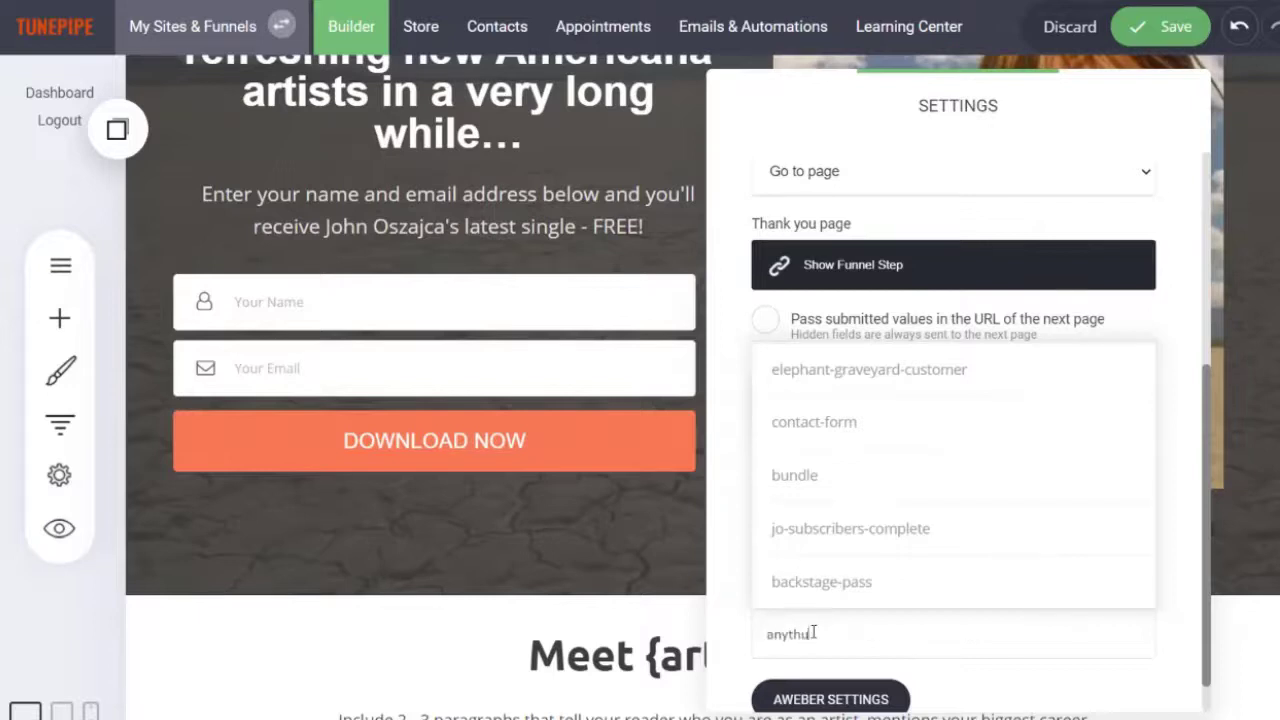
type("in")
key("BackSpace")
key("BackSpace")
key("BackSpace")
type("in")
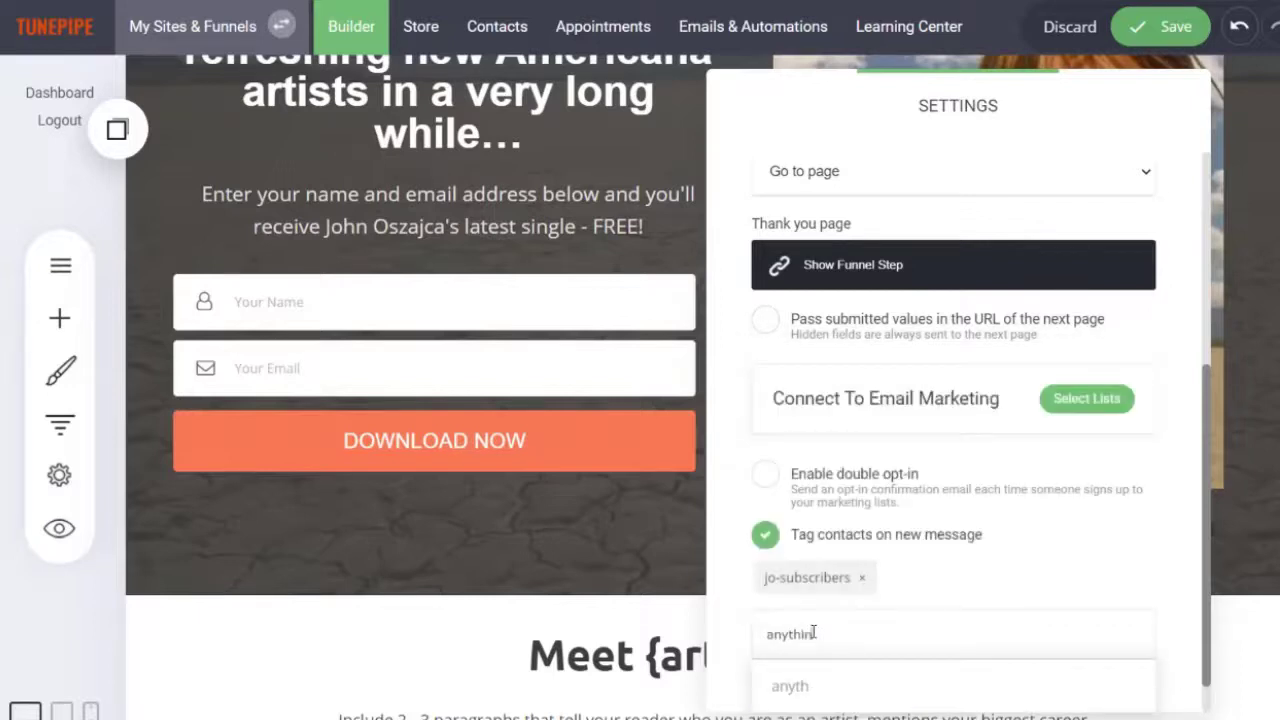
type("g")
key("BackSpace")
key("BackSpace")
key("BackSpace")
key("BackSpace")
key("BackSpace")
key("BackSpace")
key("BackSpace")
key("BackSpace")
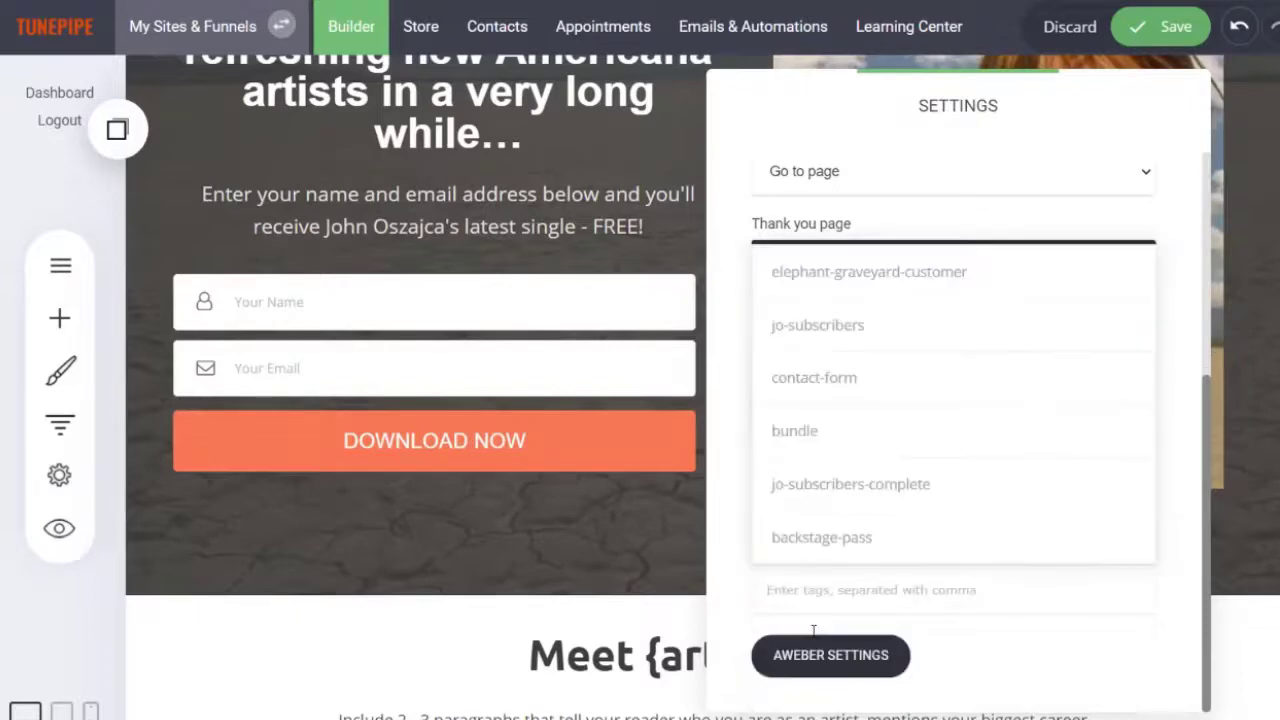
left_click(741, 556)
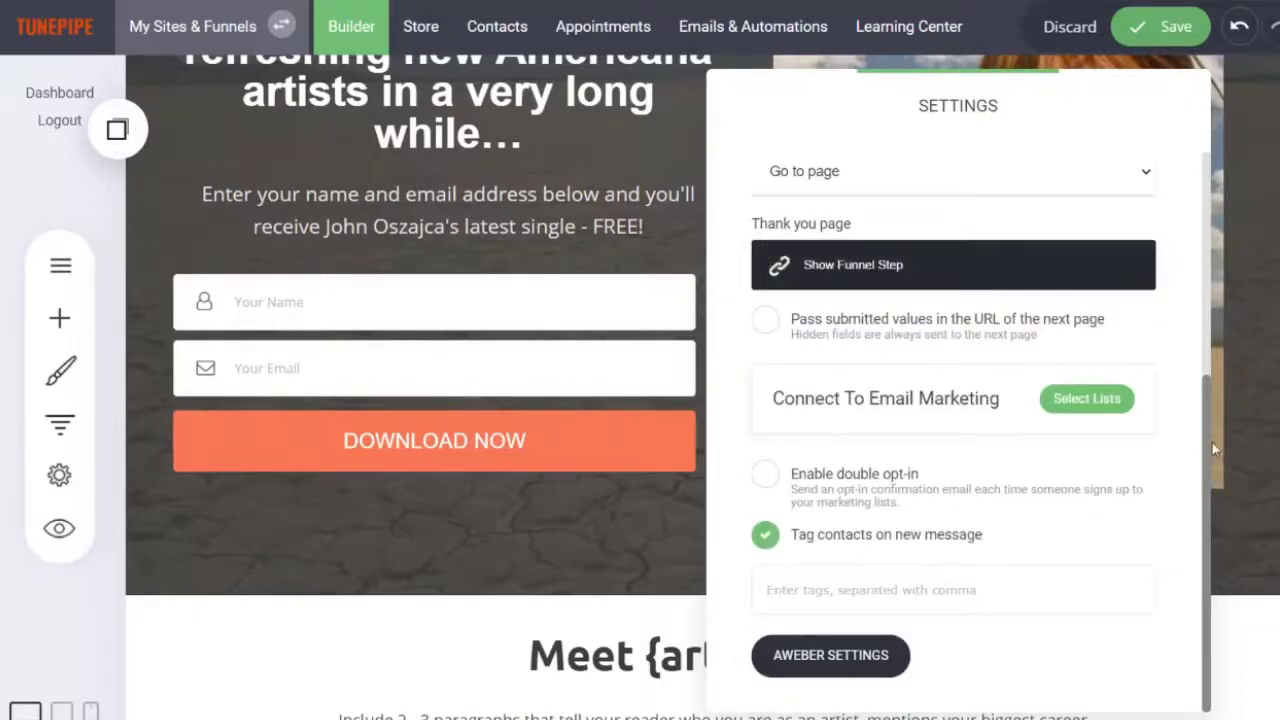
left_click(486, 561)
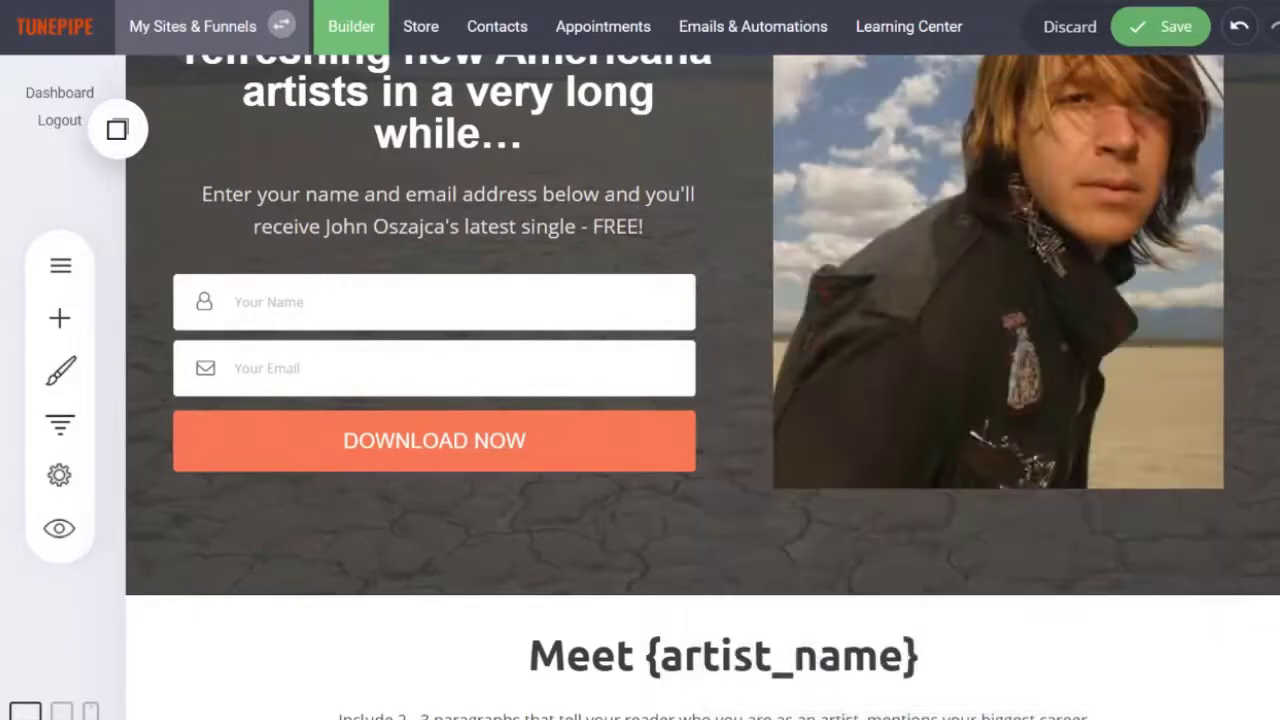
Step: Replace the {artist_name} placeholder in the "Meet" heading with the artist's full name
scroll(912, 258, "down", 4)
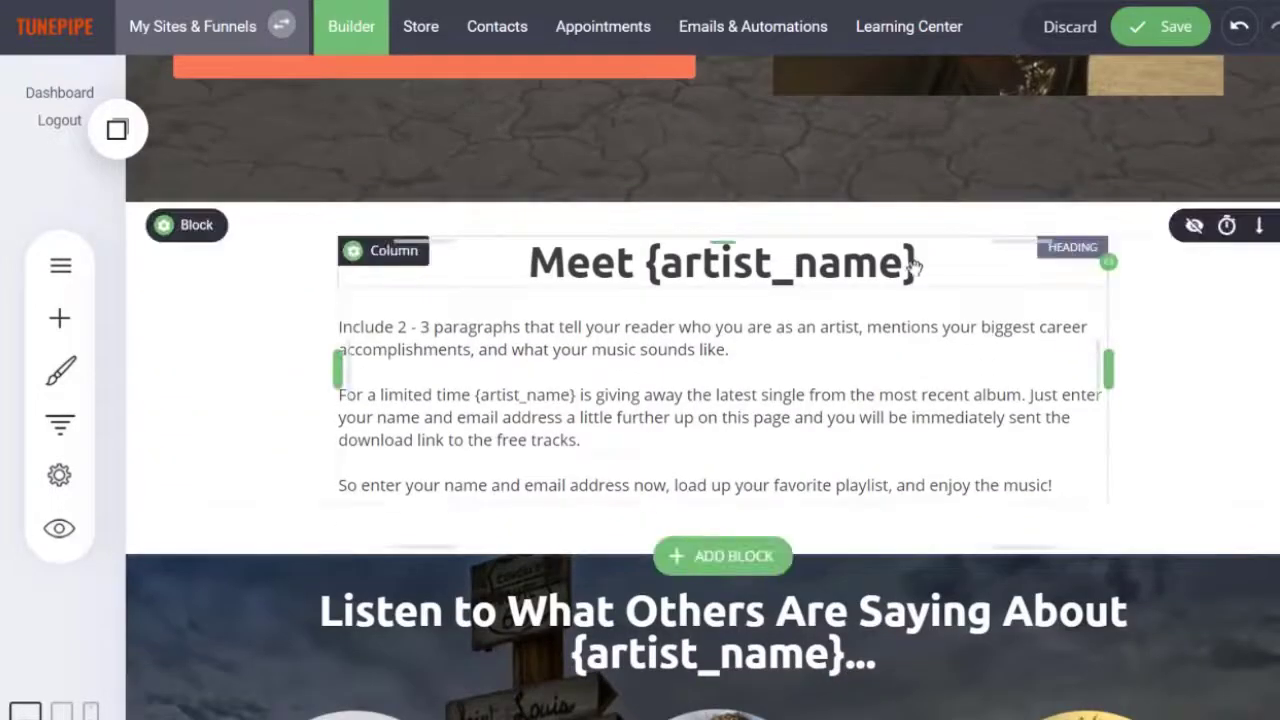
left_click(912, 258)
left_click_drag(914, 262, 651, 300)
type("Jo")
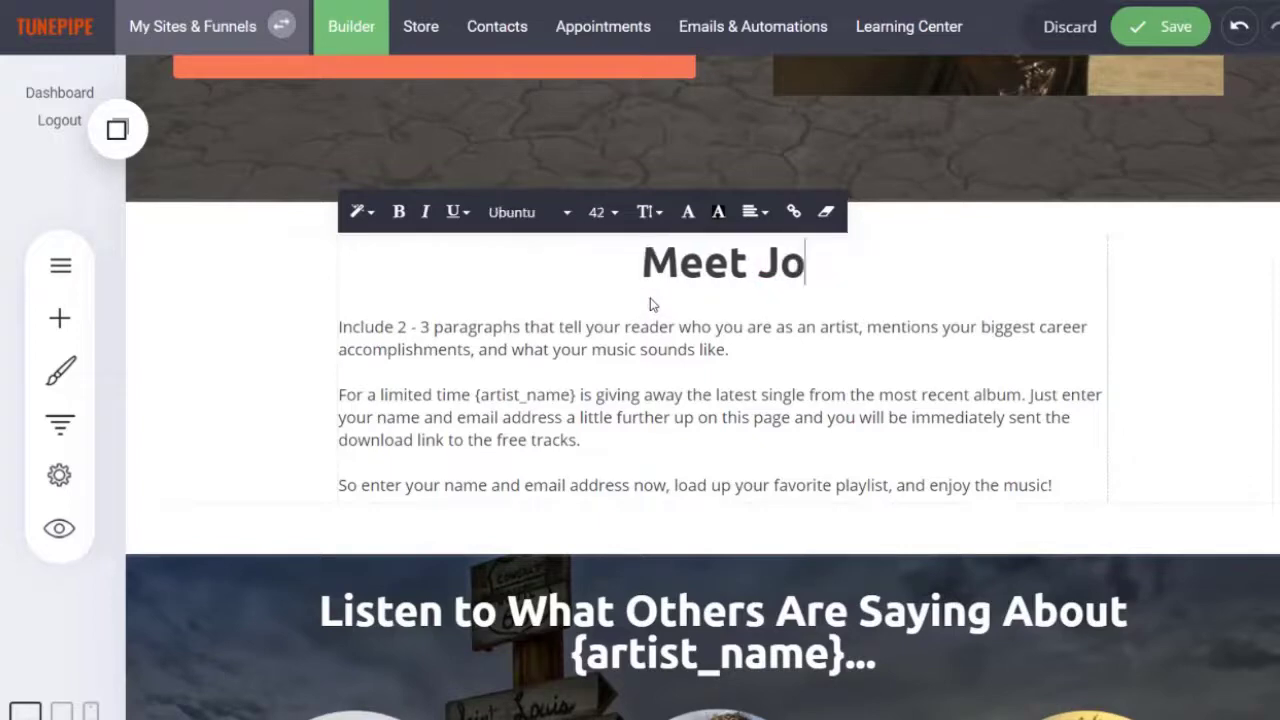
type("hn Oszajca")
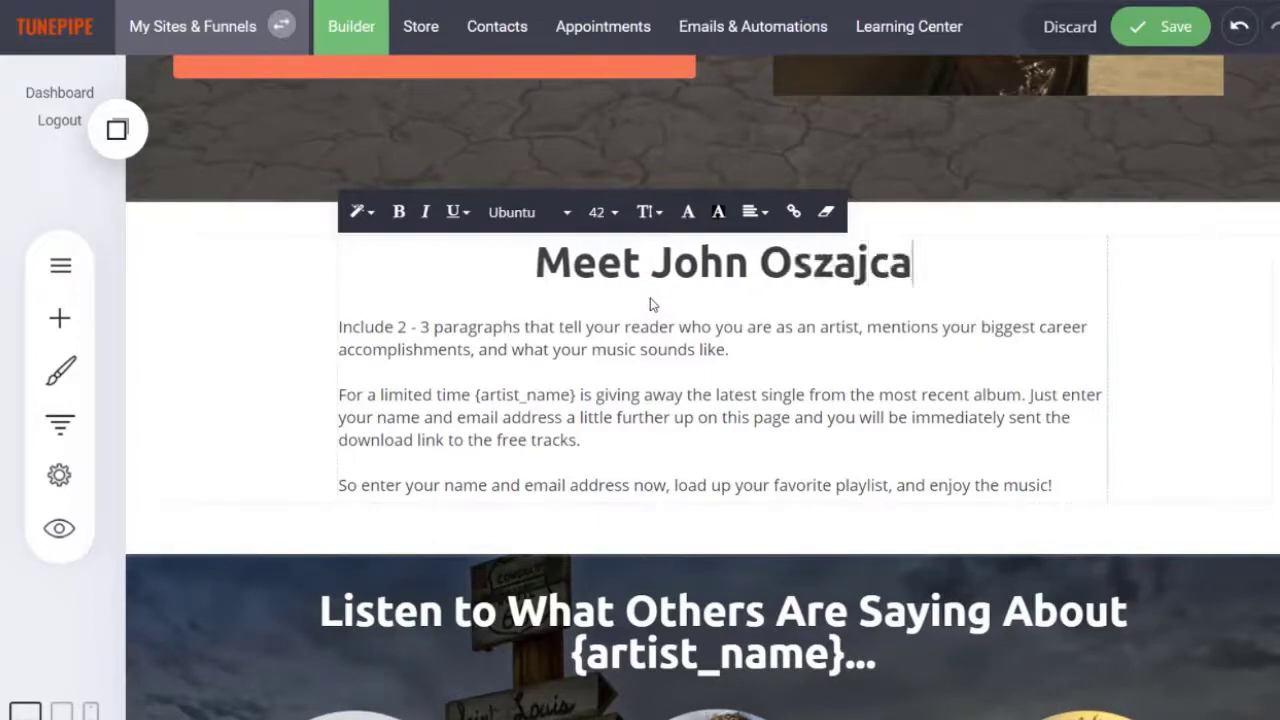
Step: Switch to the Links notes in Notepad and copy the two biography paragraphs starting with "As one reviewer put it"
key("alt+Tab")
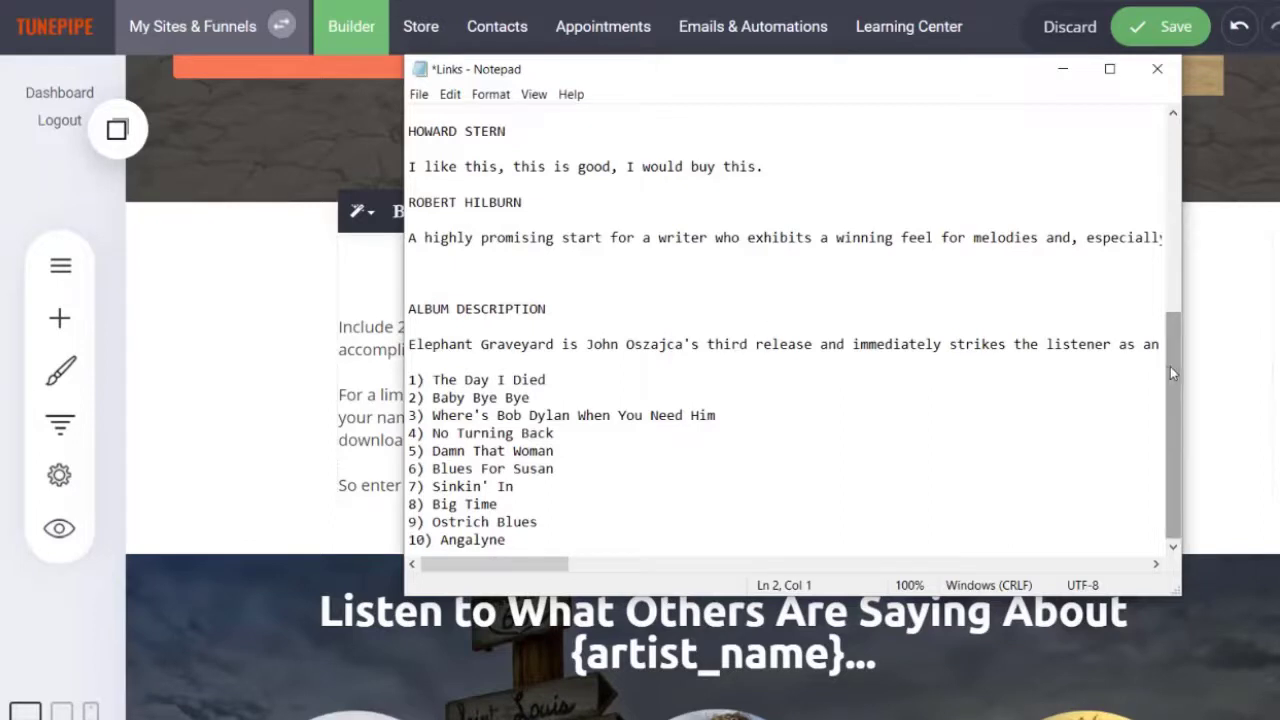
left_click_drag(1170, 366, 1173, 232)
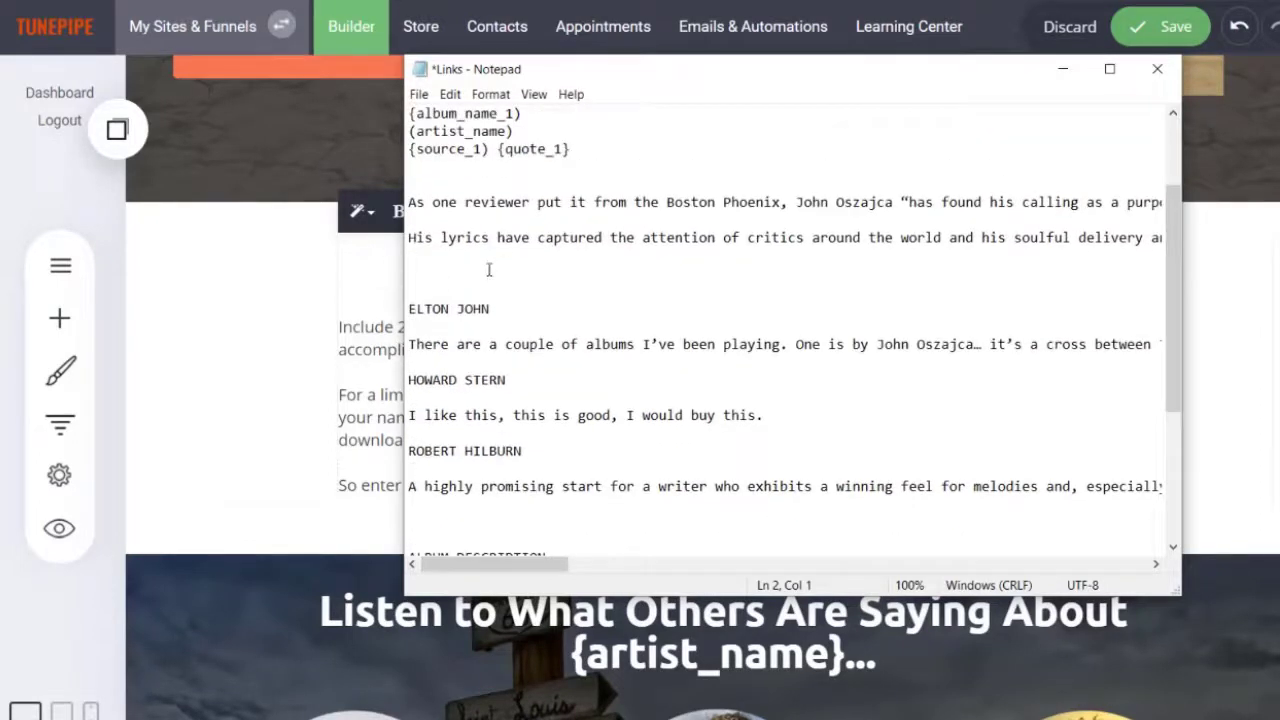
left_click_drag(489, 270, 405, 204)
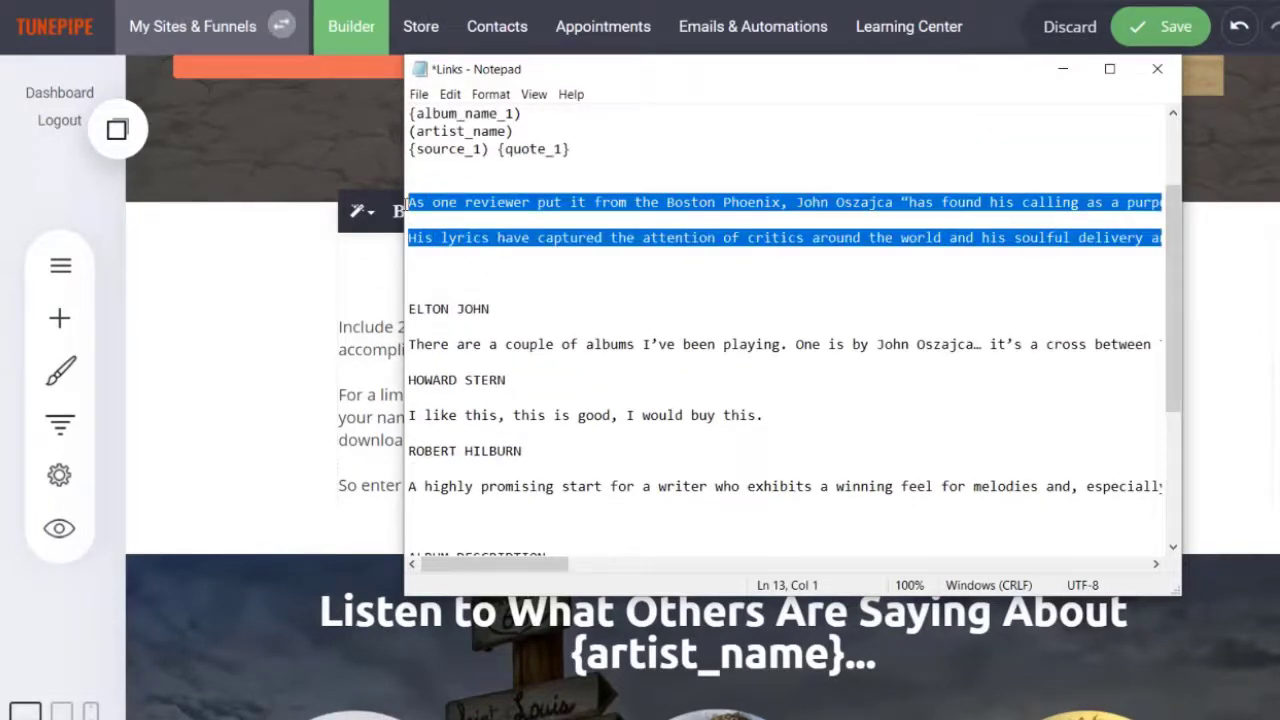
Step: Back in the page builder, replace the "Include 2 - 3 paragraphs" placeholder with the copied biography, followed by a blank line
left_click(375, 358)
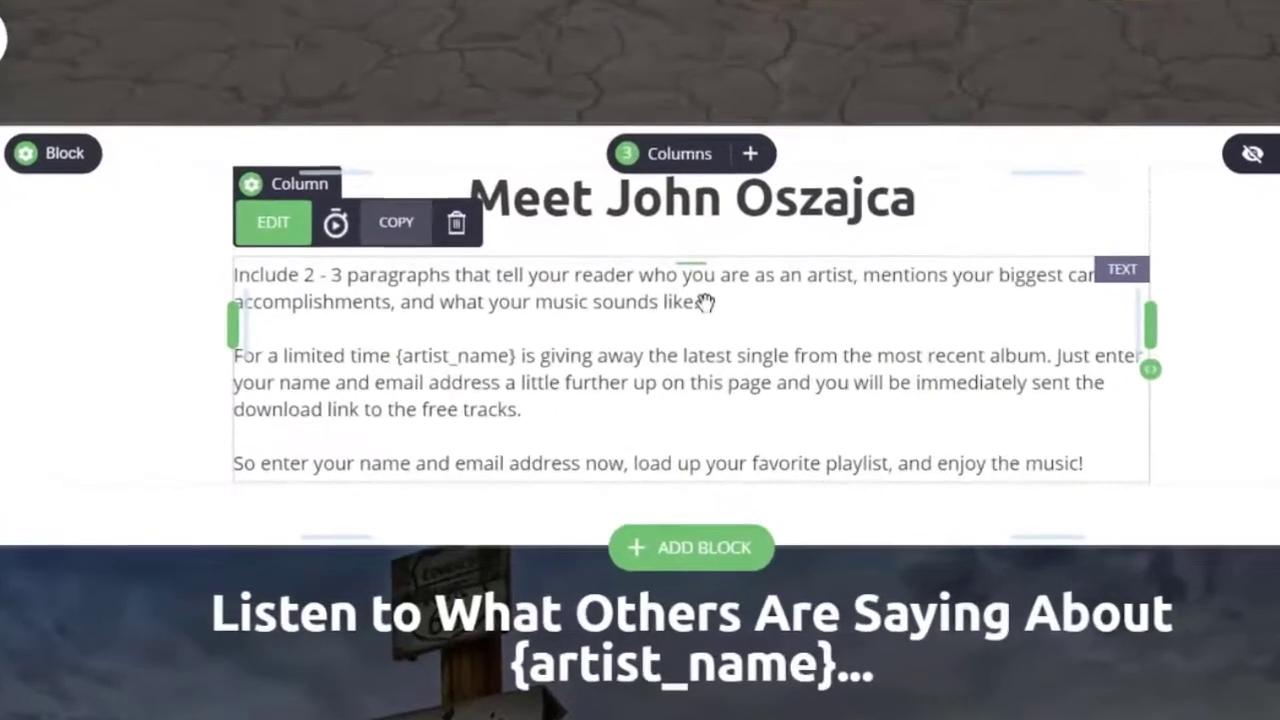
left_click(732, 350)
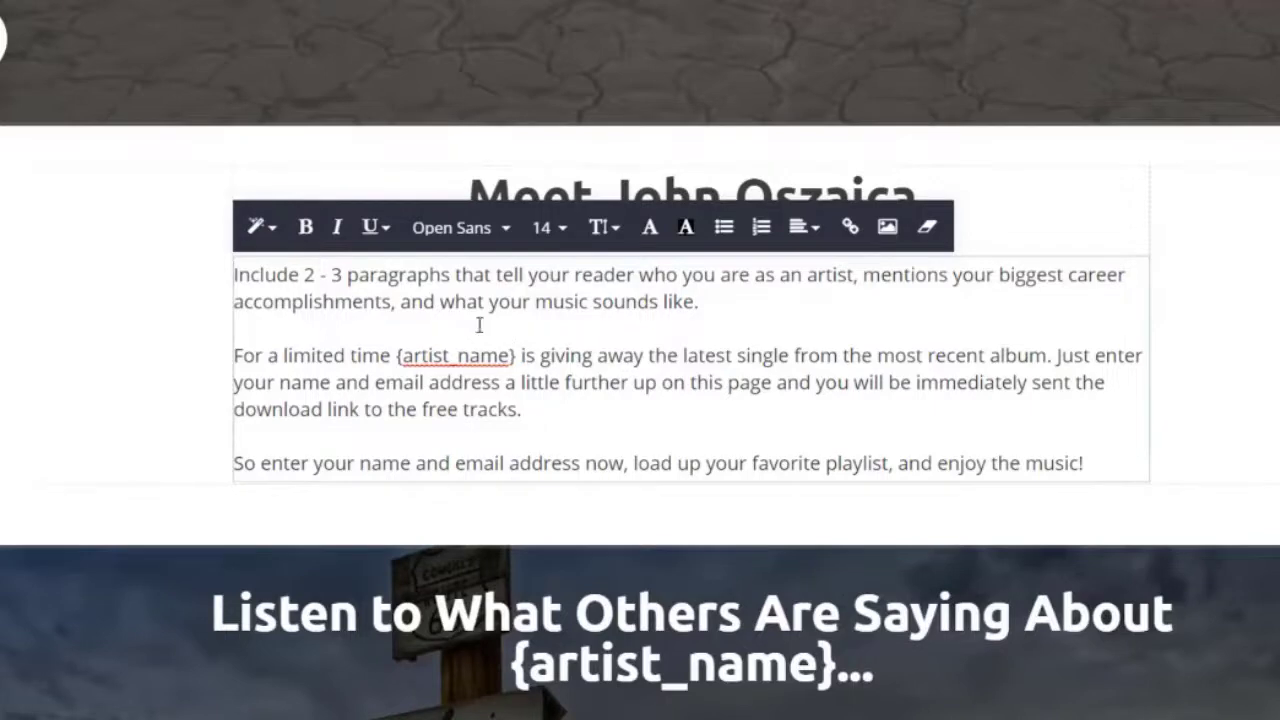
left_click(703, 298)
left_click_drag(703, 298, 263, 252)
left_click(447, 274)
left_click_drag(723, 297, 236, 280)
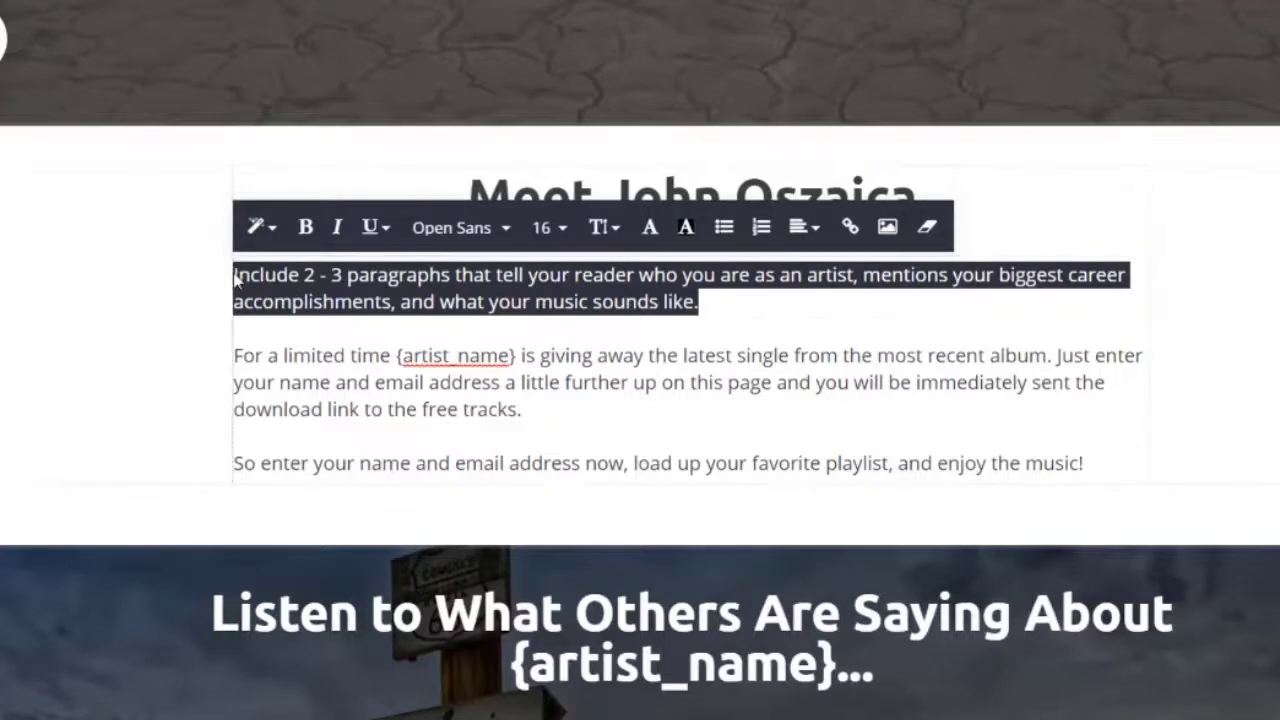
type("As one reviewer put it from the Boston Phoenix, John Oszajca \"has found his calling as a purposefully ironic troubadour who tosses into the mix all the styles of his past, from slashing grunge to glittery glam to earnest acoustic folk, crooning and grinning sardonically all the while\". In short, if you are a fan of legendary singer songwriters such as Bob Dylan, Neil Young, Hank Williams and others like them, John Oszajca is a must have for your collection.  His lyrics have captured the attention of critics around the world and his soulful delivery and knack for melodies make this album the perfect backdrop for that epic Americana road trip or even just an evening sitting over your favorite bottle of Bourbon.")
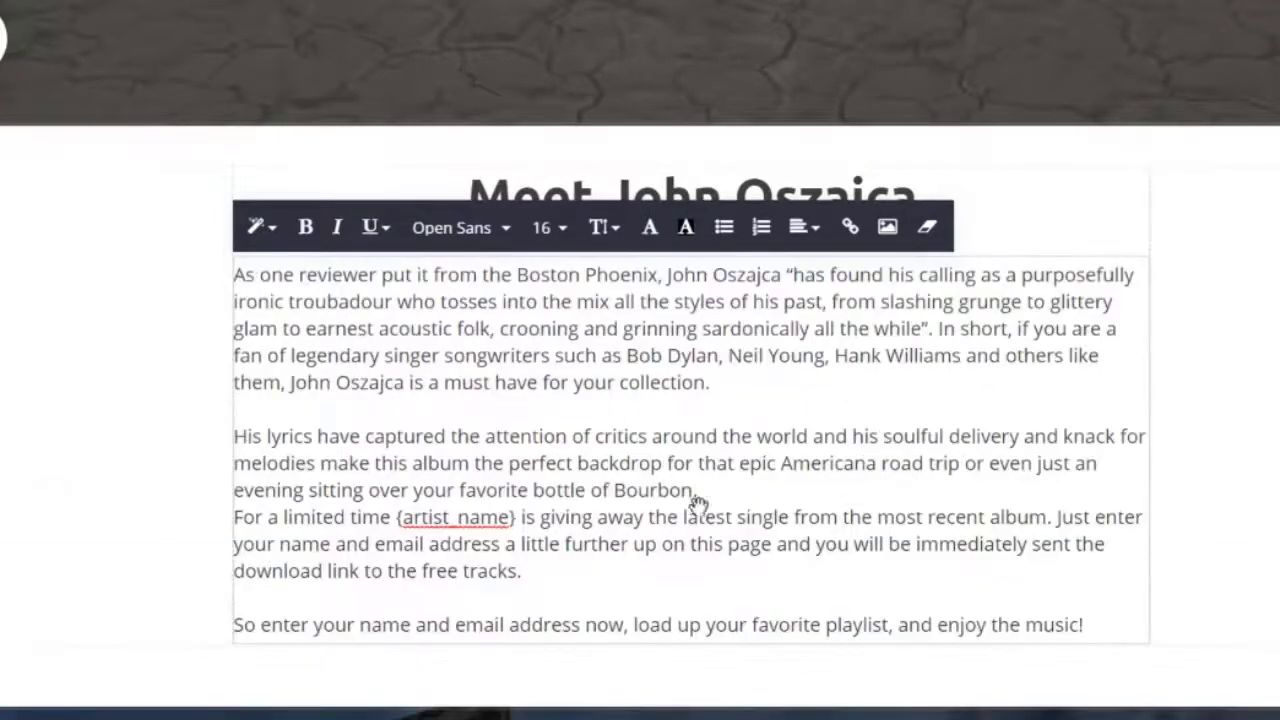
key("Return")
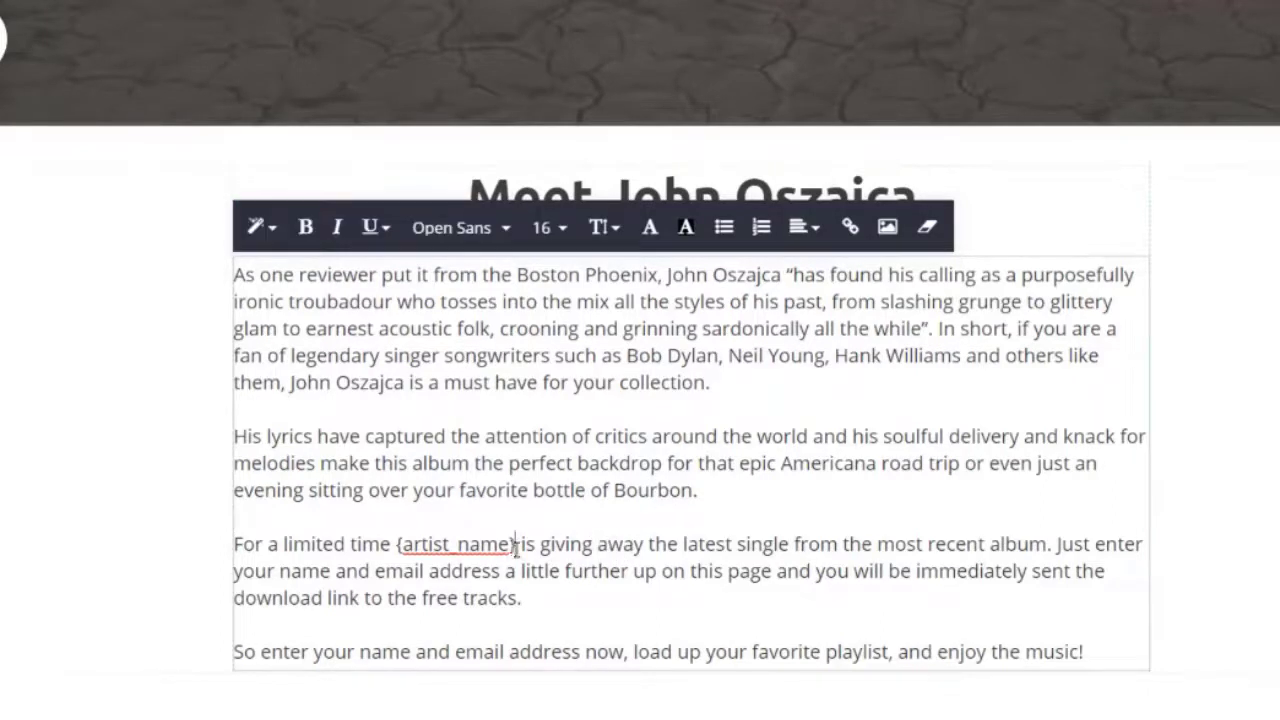
Step: Replace the {artist_name} placeholder in the "For a limited time" paragraph with the artist's full name
left_click_drag(516, 544, 395, 545)
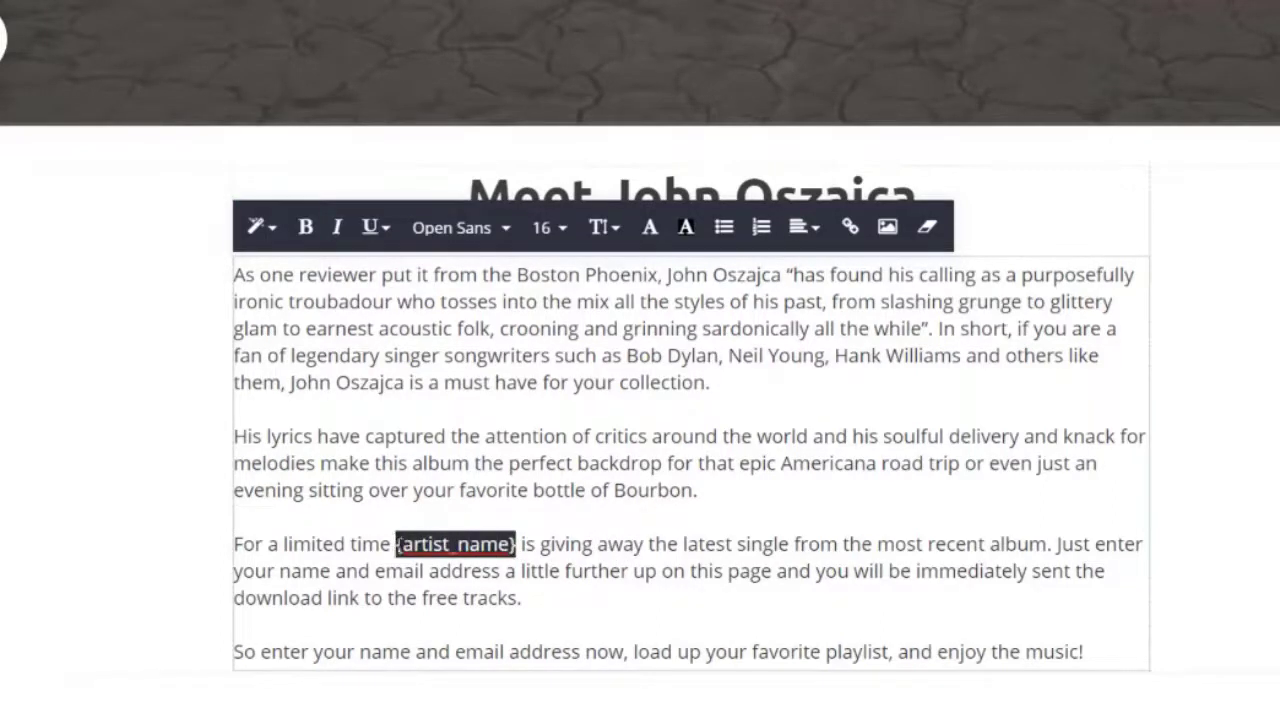
type("John Osza")
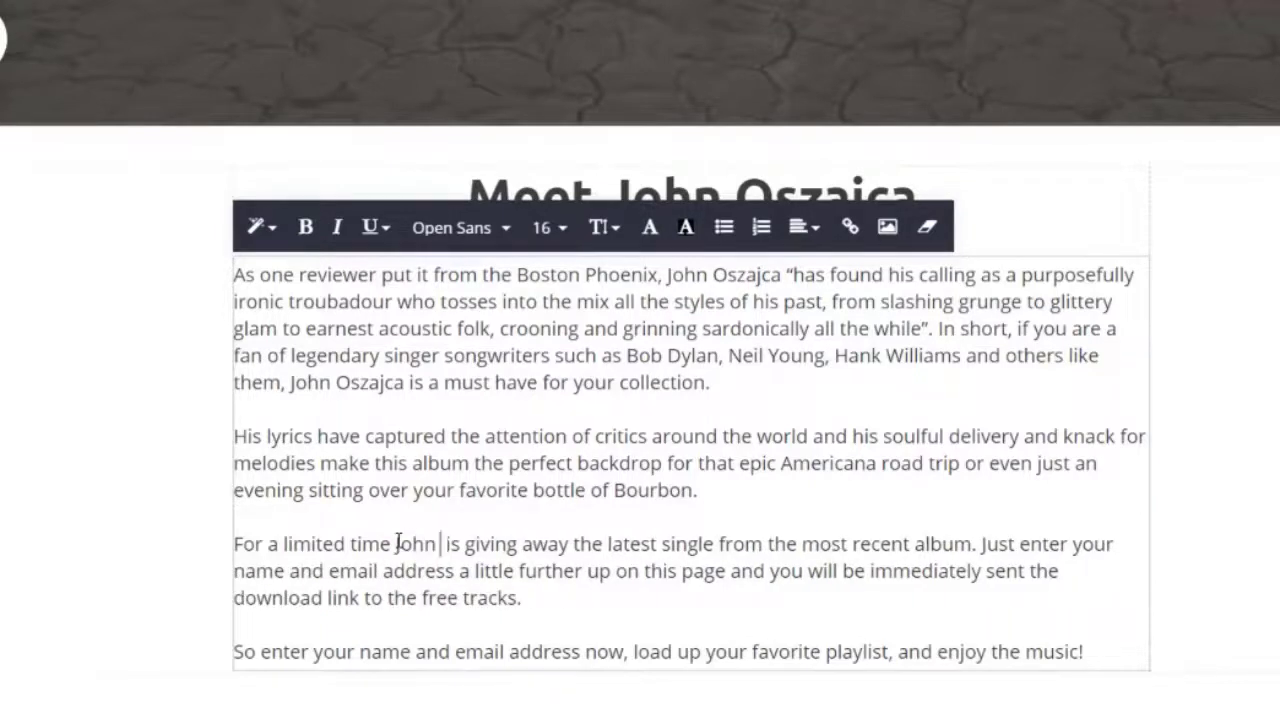
type("jca")
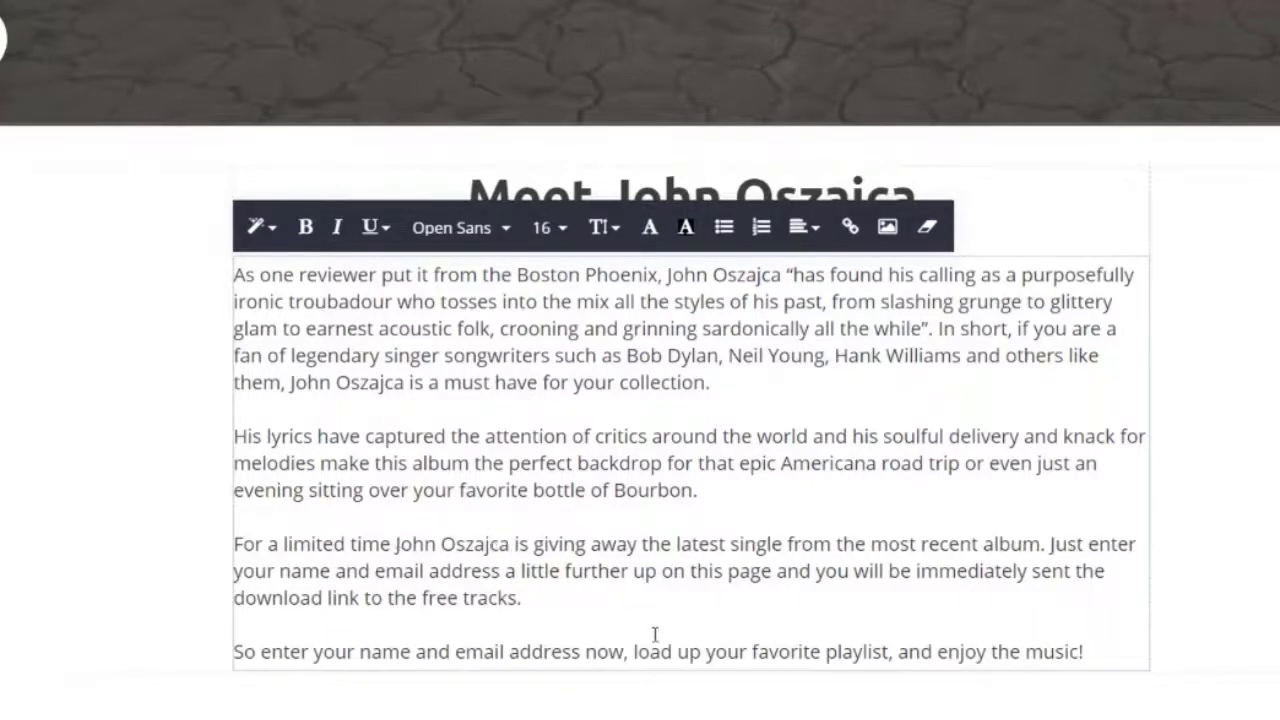
Step: Replace the {artist_name} placeholder in the "Listen to What Others Are Saying About" heading with the artist's full name
scroll(657, 632, "down", 1)
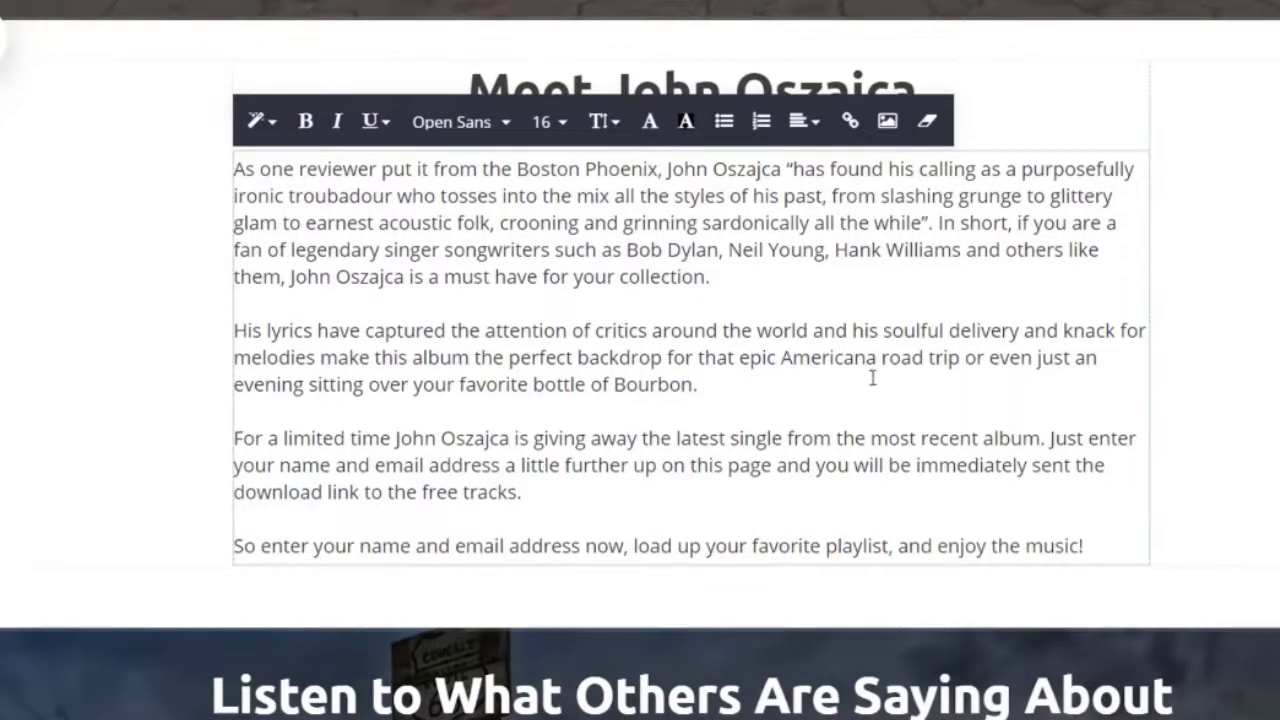
scroll(851, 366, "down", 1)
scroll(851, 366, "down", 3)
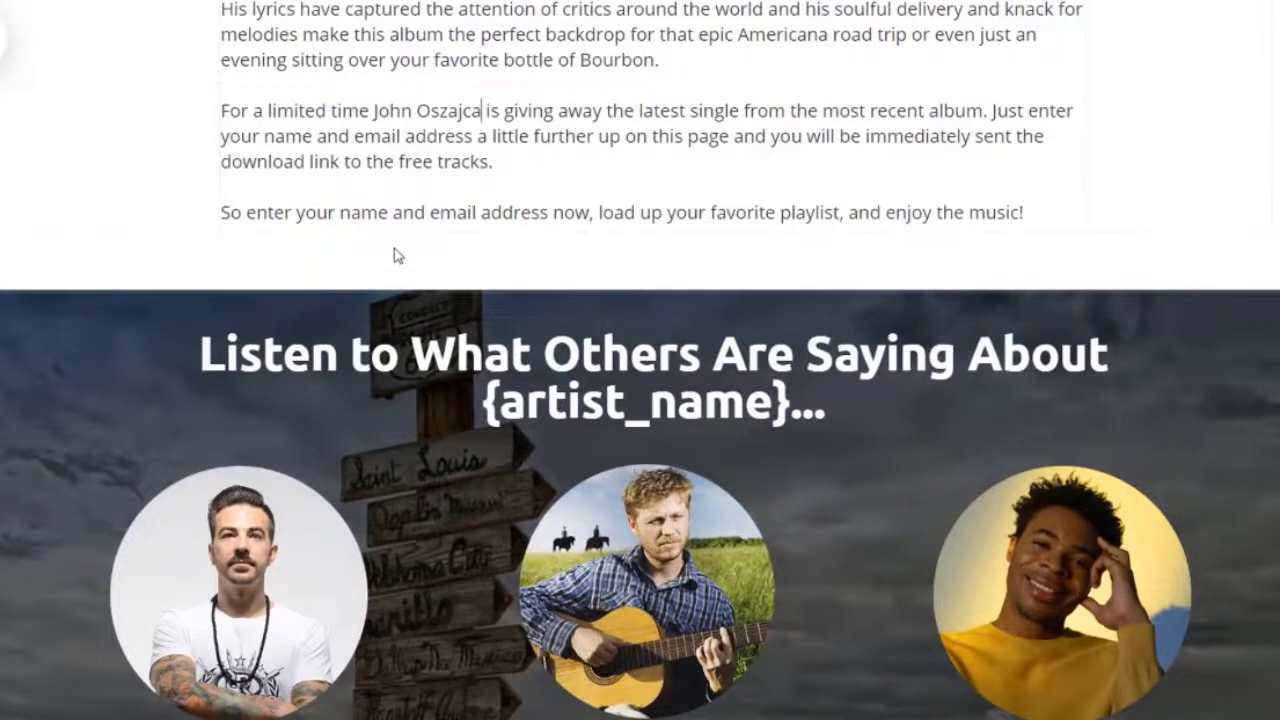
left_click(674, 363)
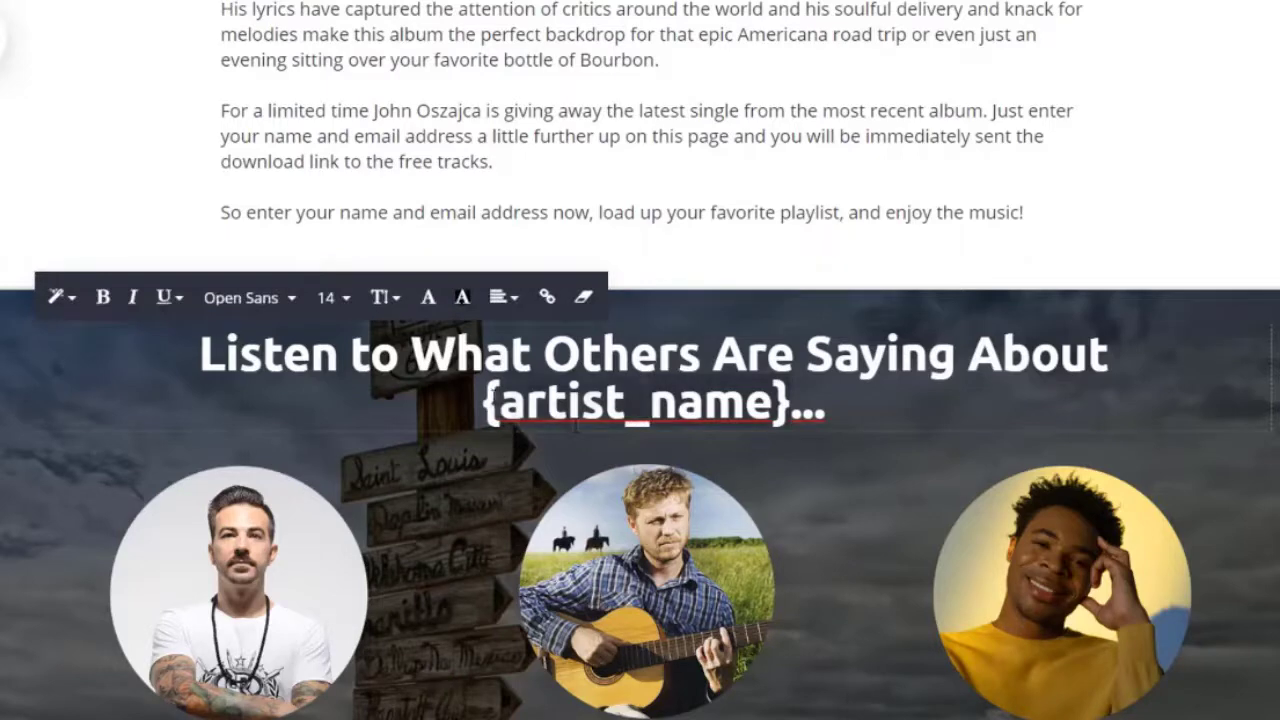
left_click(486, 400)
type("JOhn")
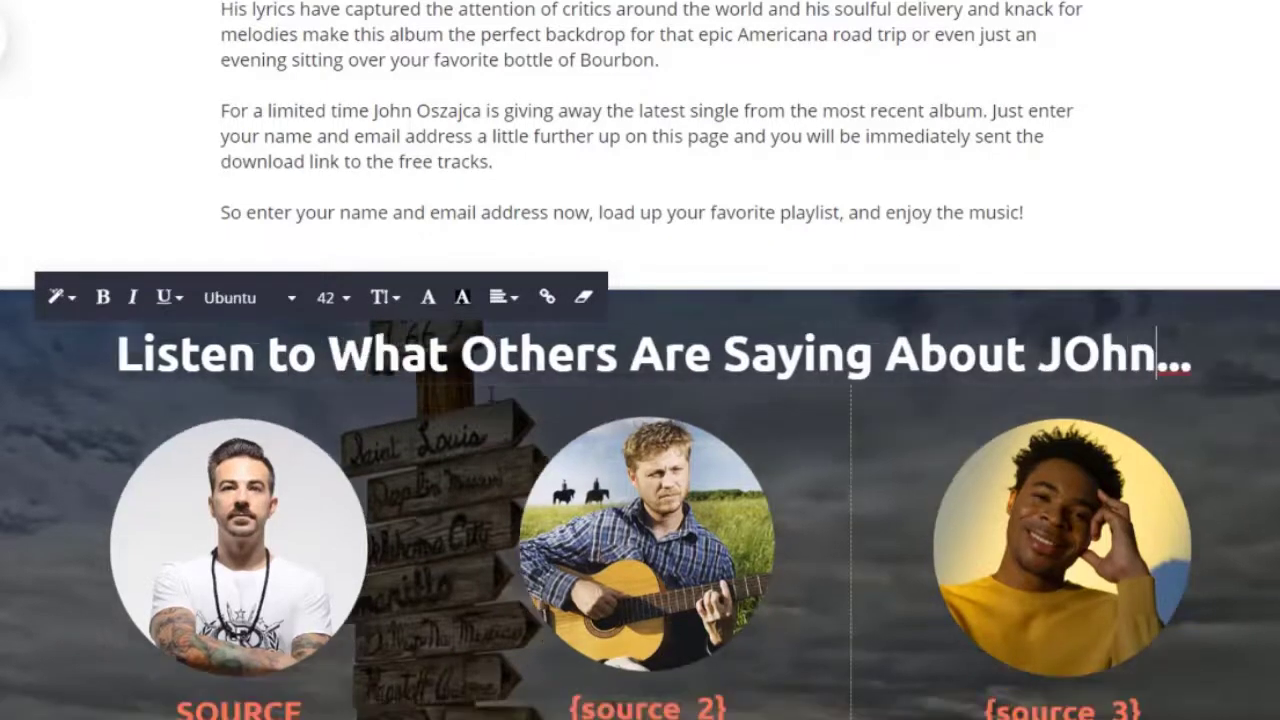
key("BackSpace")
key("BackSpace")
key("BackSpace")
type("ohn Osz")
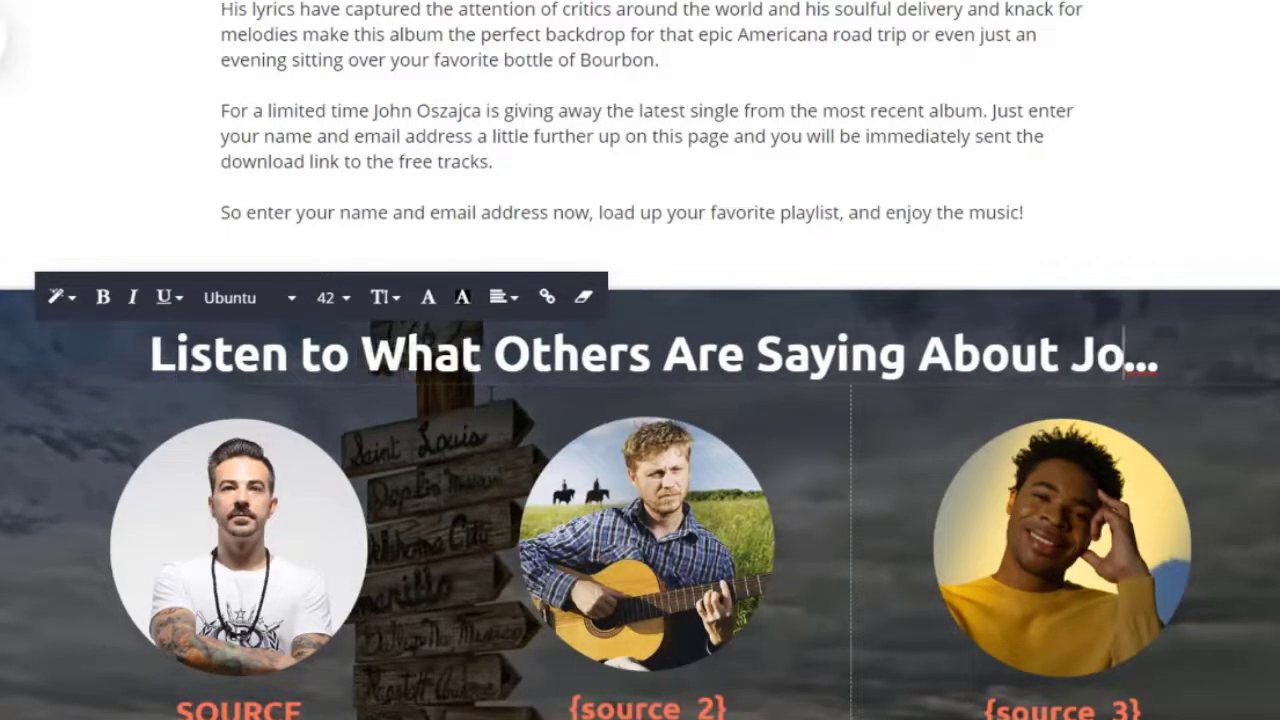
type("ajca")
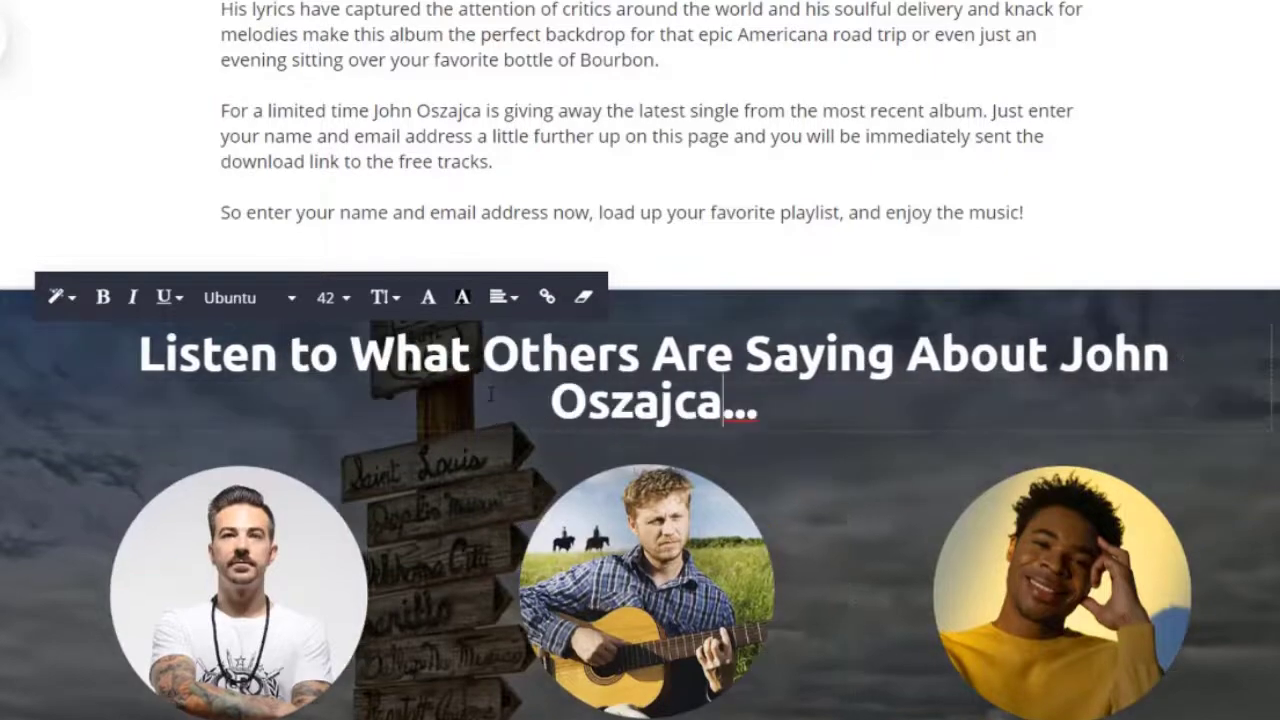
Step: Delete the three round portrait images above the media quotes, confirming each deletion
scroll(230, 405, "down", 5)
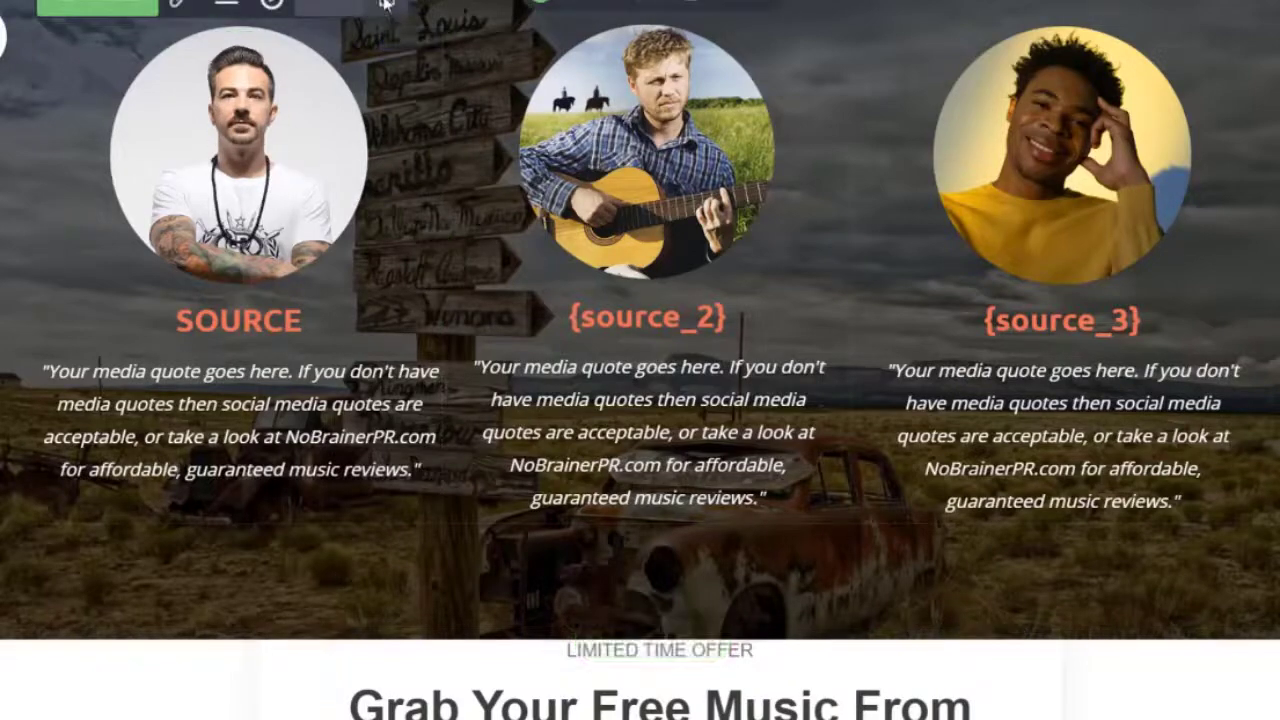
left_click(386, 6)
left_click(667, 331)
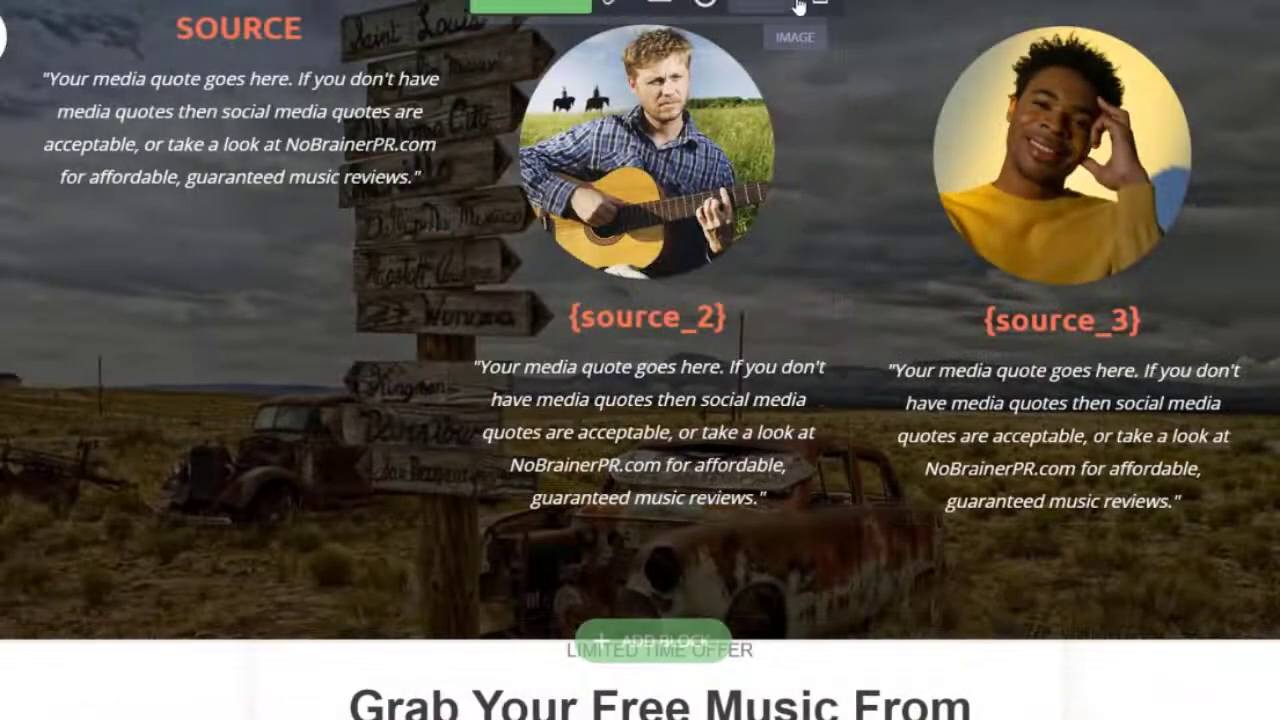
left_click(818, 4)
left_click(666, 331)
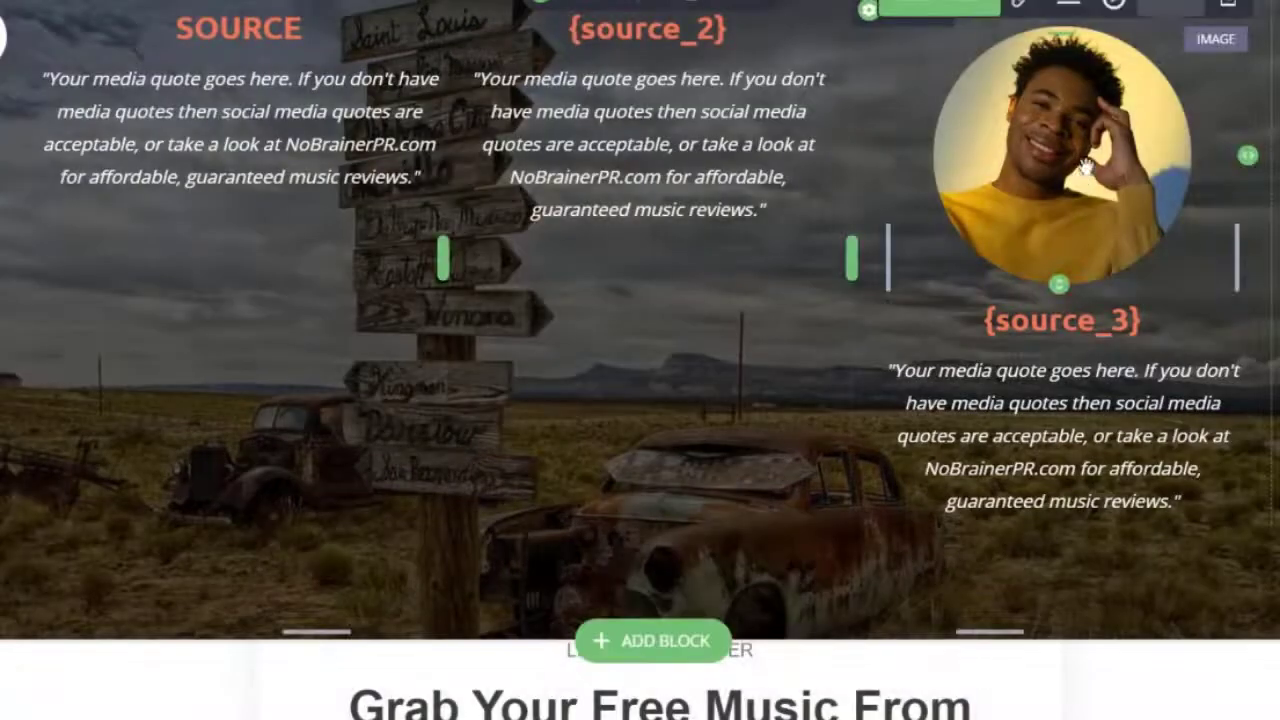
left_click(1222, 4)
left_click(664, 330)
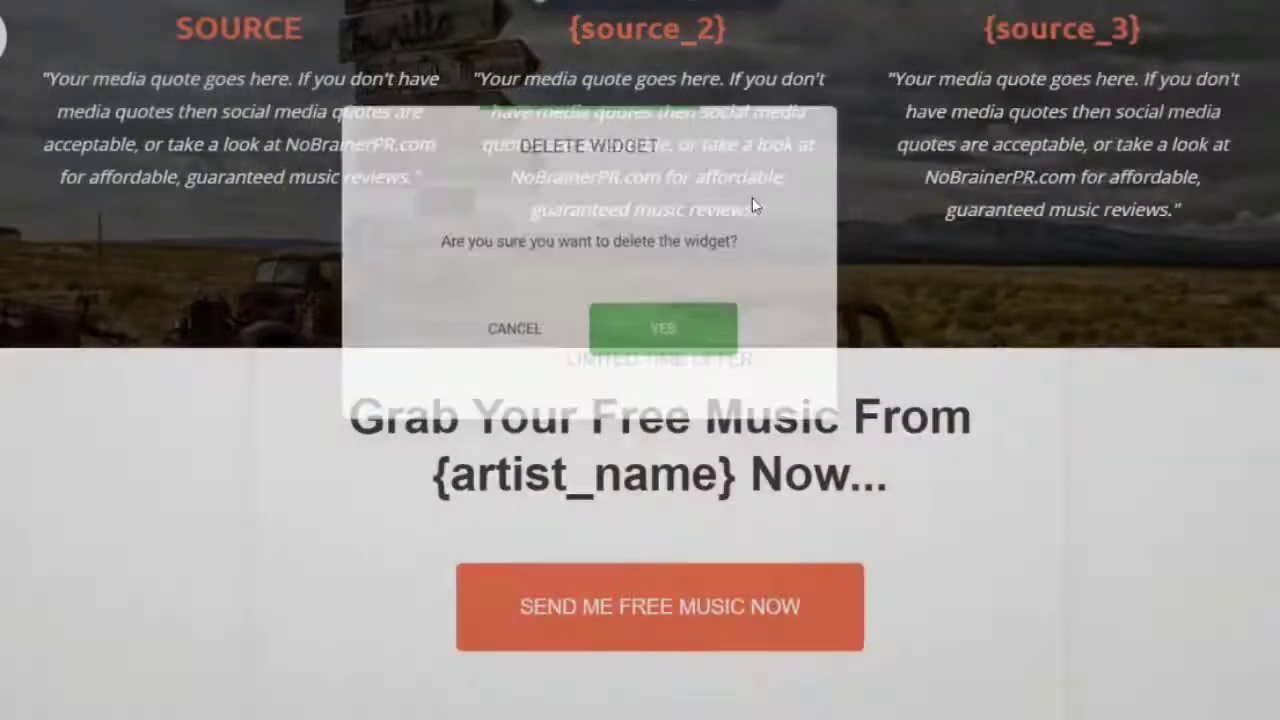
Step: Add a top spacing of about 35px above each of the three media source headings
scroll(640, 360, "up", 3)
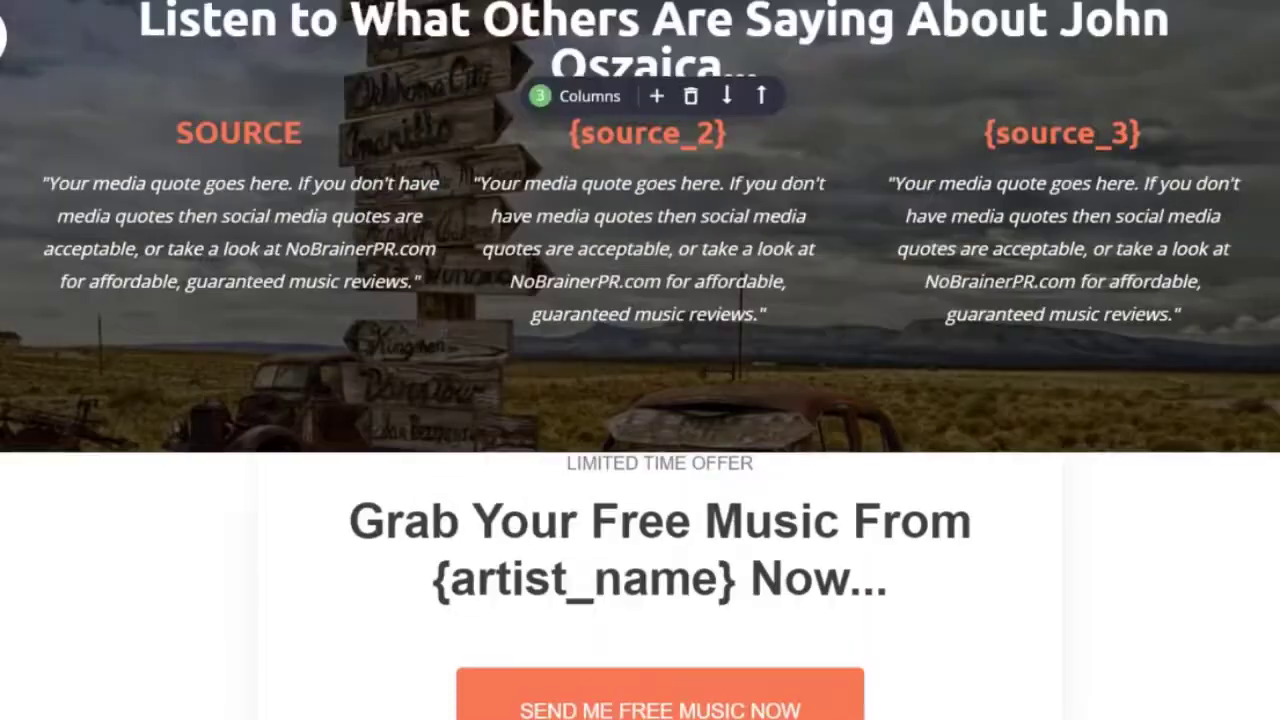
left_click_drag(242, 246, 242, 286)
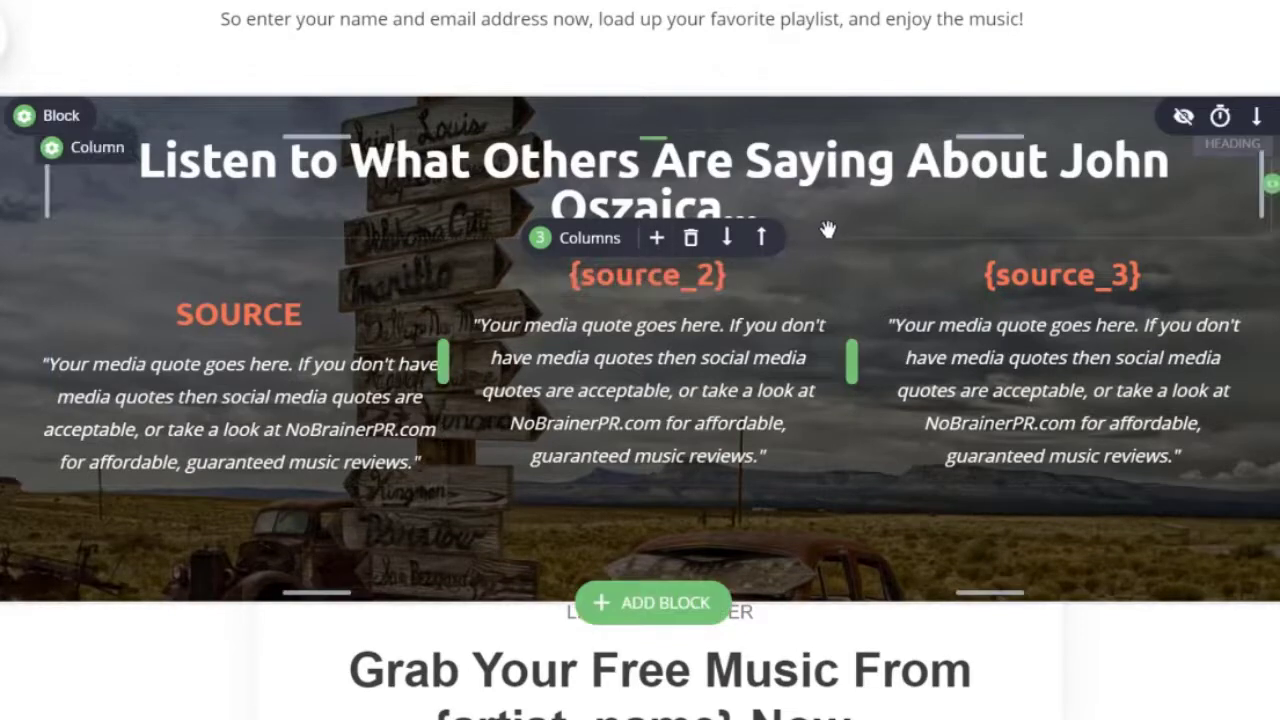
left_click_drag(645, 258, 640, 287)
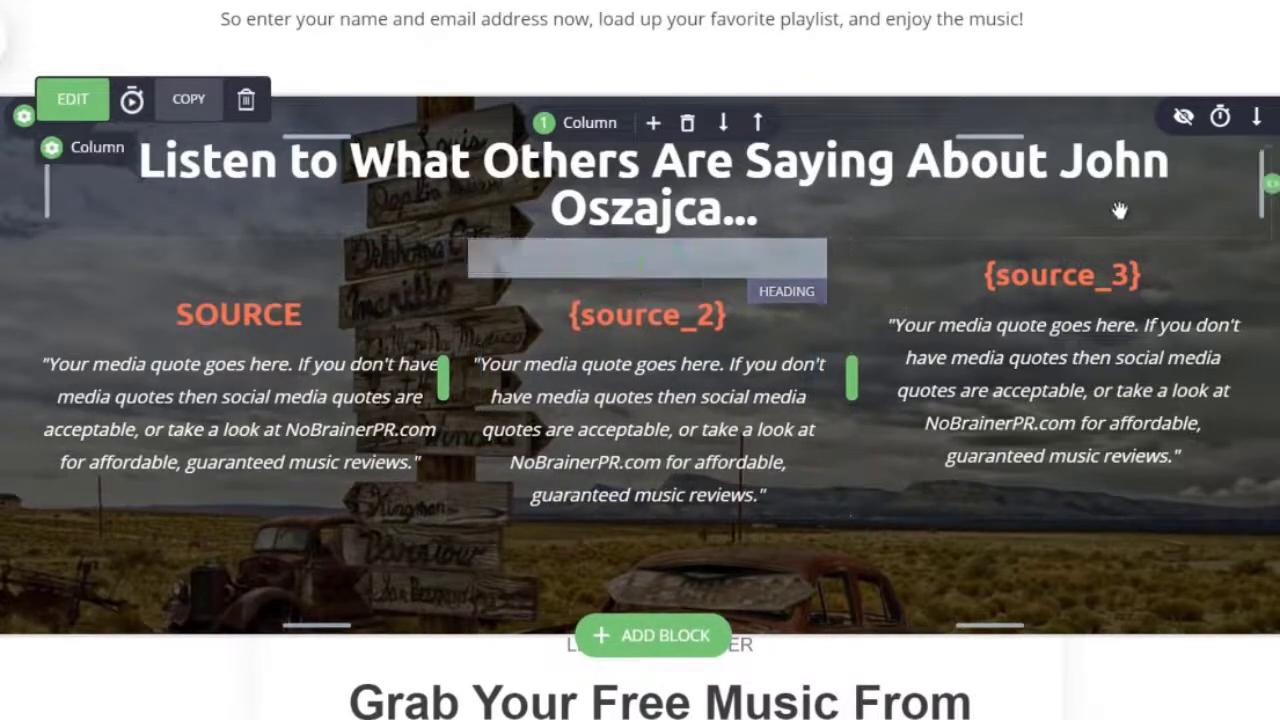
left_click_drag(1070, 248, 1076, 283)
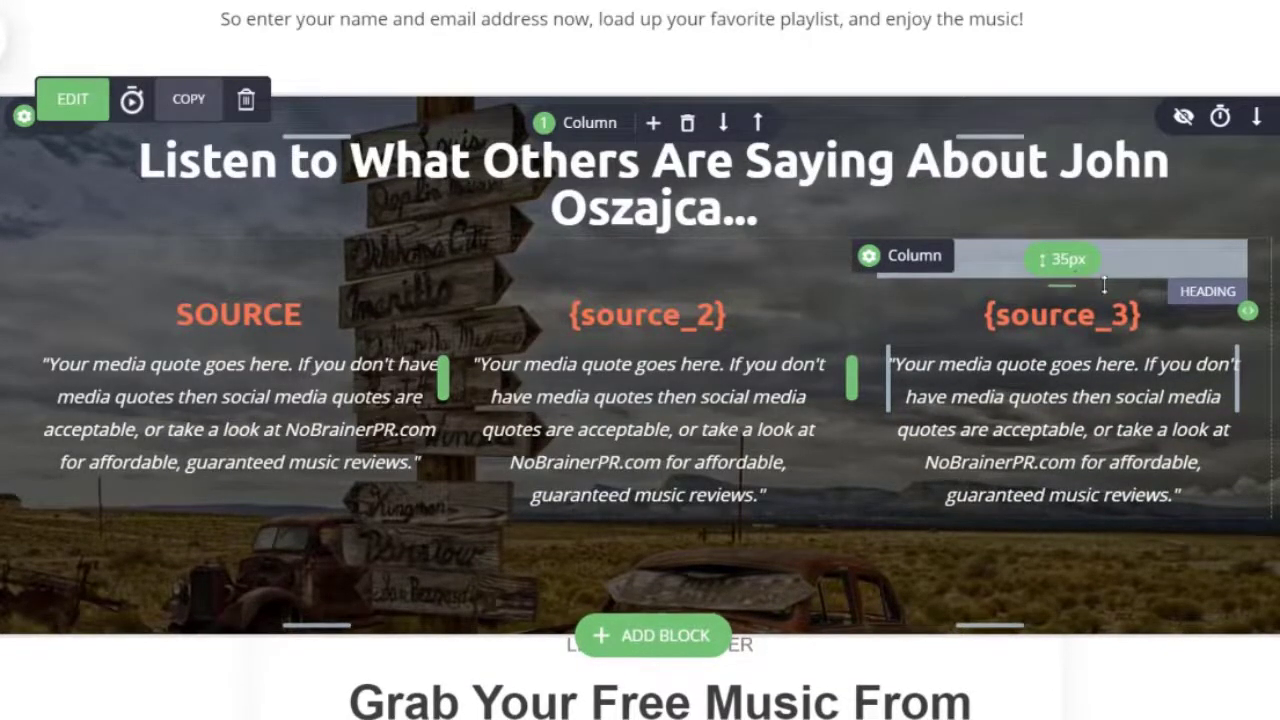
Step: Replace the SOURCE heading above the first media quote with ELTON JOHN
left_click(262, 318)
left_click_drag(302, 318, 171, 323)
type("E")
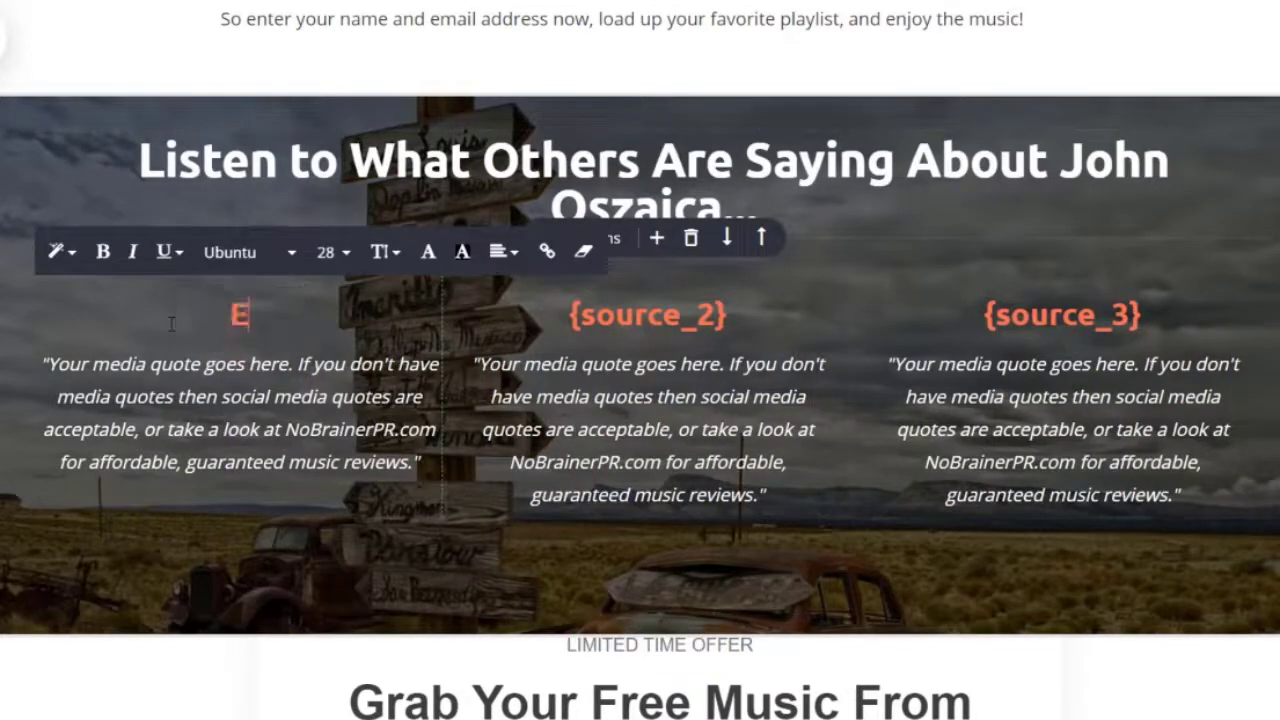
type("LTON JOHN")
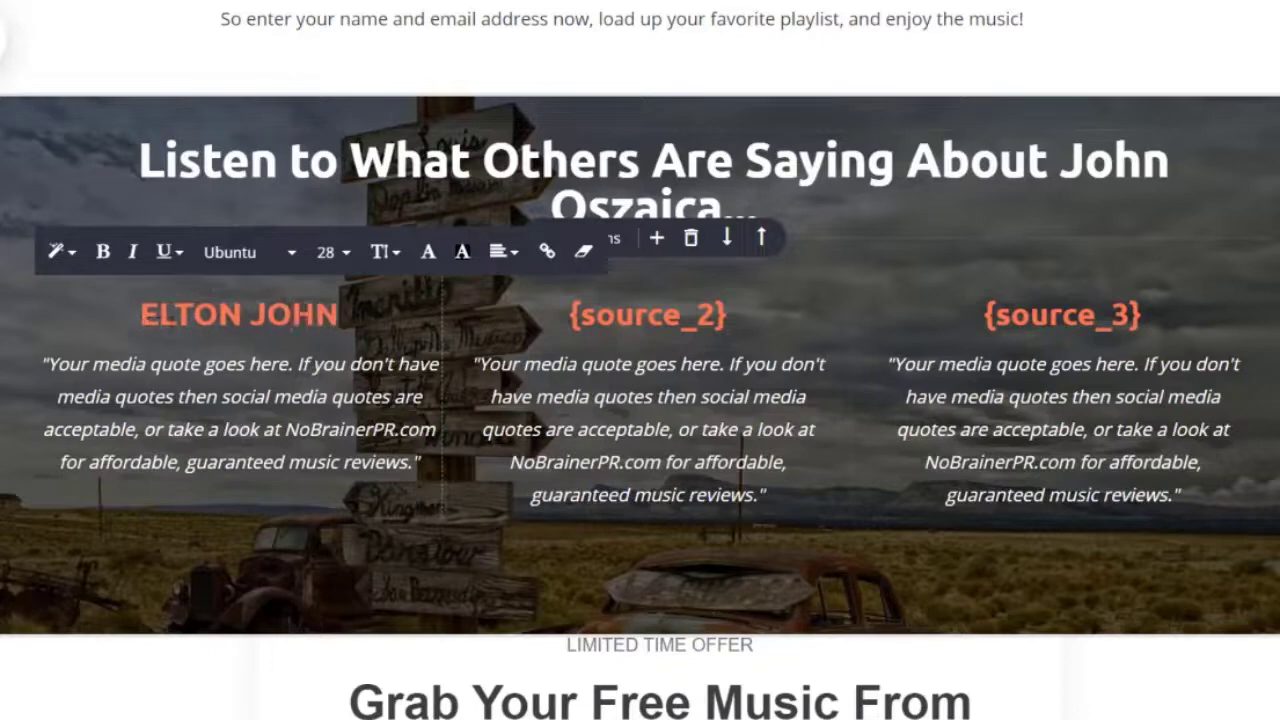
Step: Replace the {source_2} heading above the second media quote with HOWARD STERN
left_click(668, 314)
left_click_drag(763, 307, 566, 338)
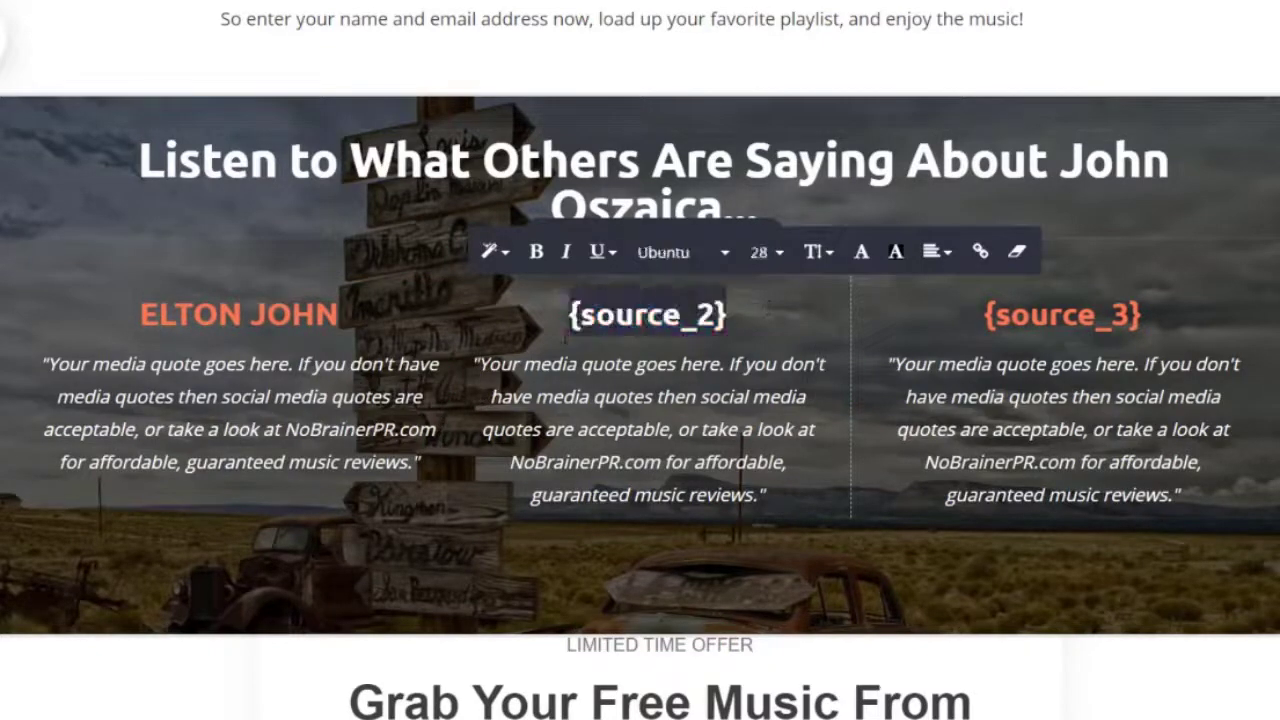
type("HOWARD S")
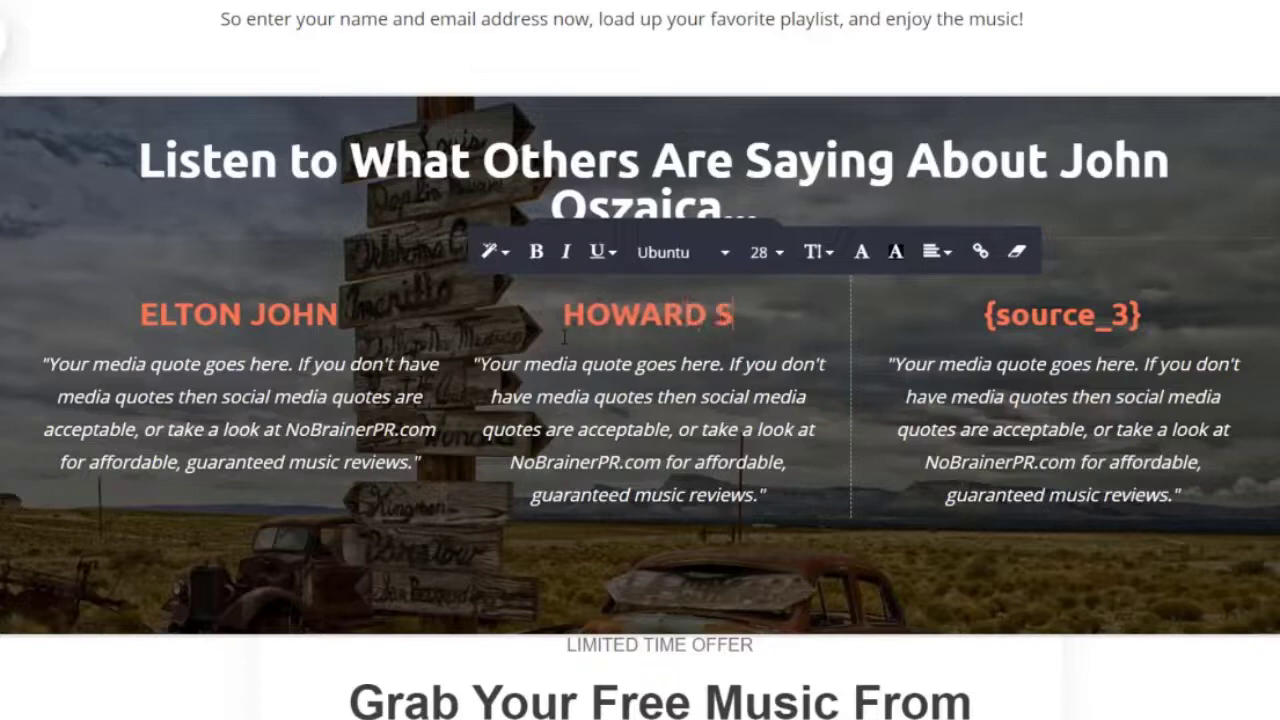
type("TERN")
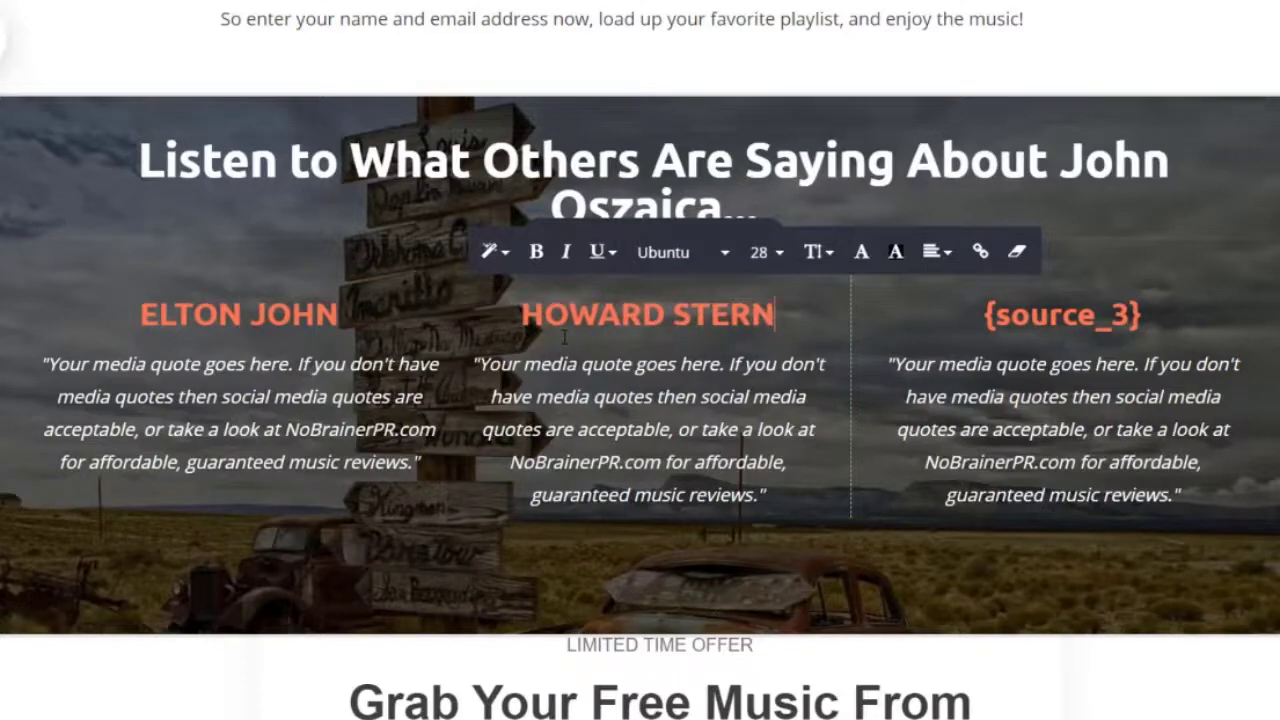
Step: Replace the {source_3} heading above the third media quote with ROBERT HILBURN
left_click(1108, 314)
left_click_drag(1145, 312, 986, 327)
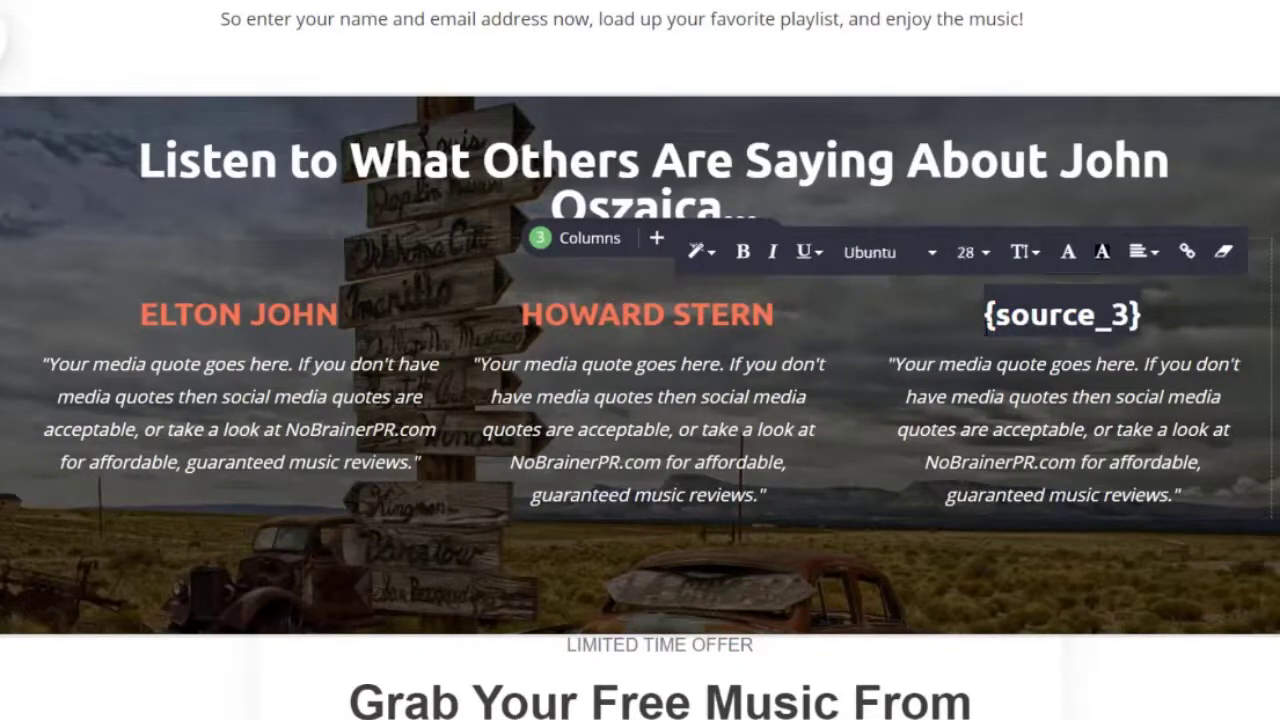
type("ROBERT ")
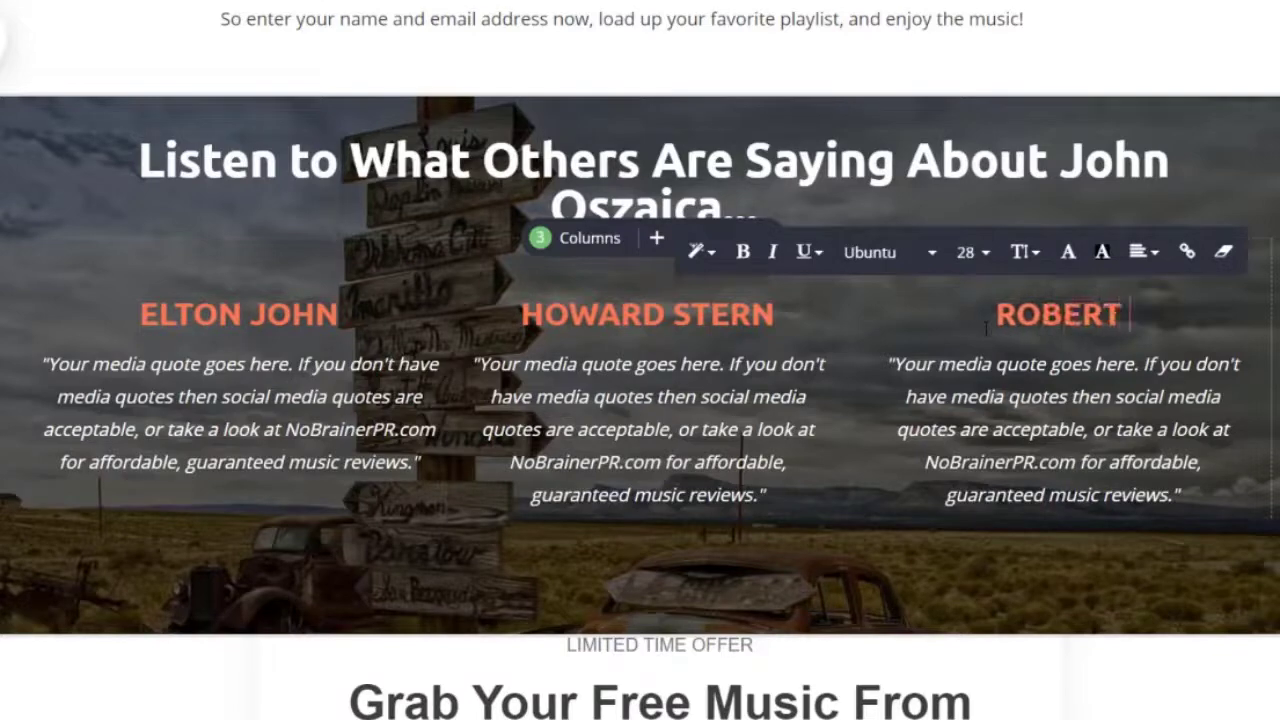
type("HILBI")
key("BackSpace")
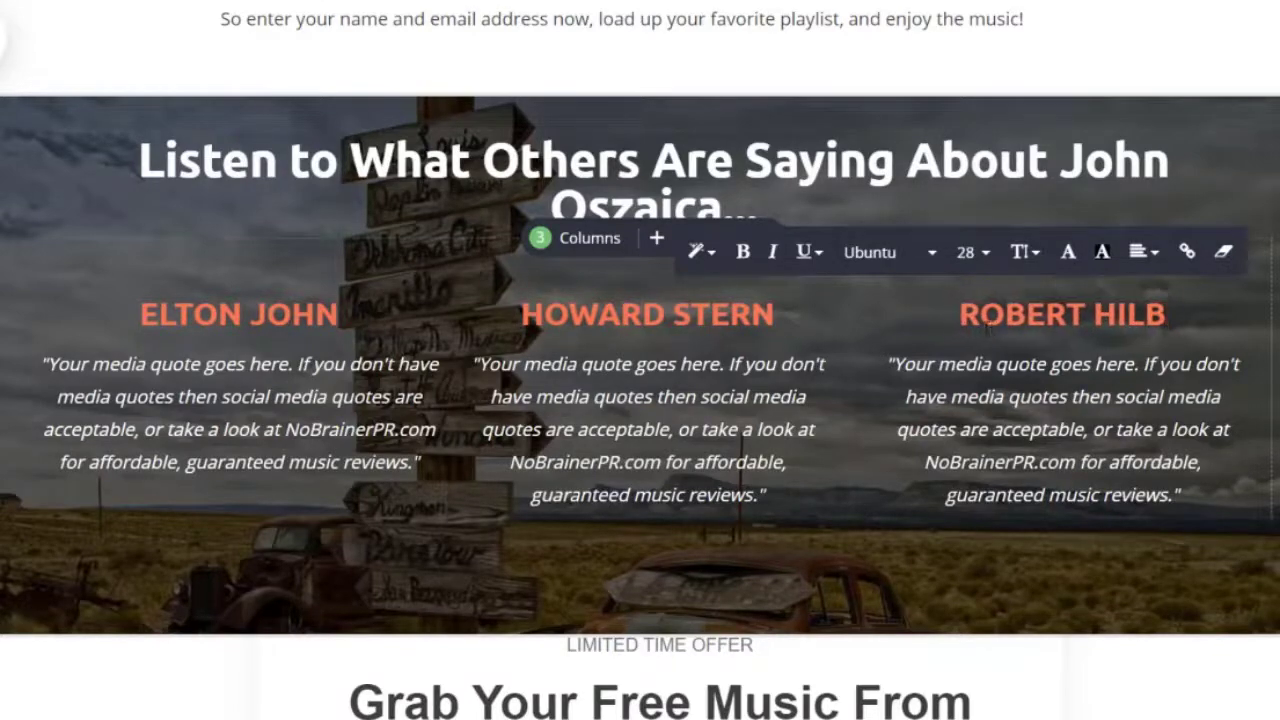
type("URN")
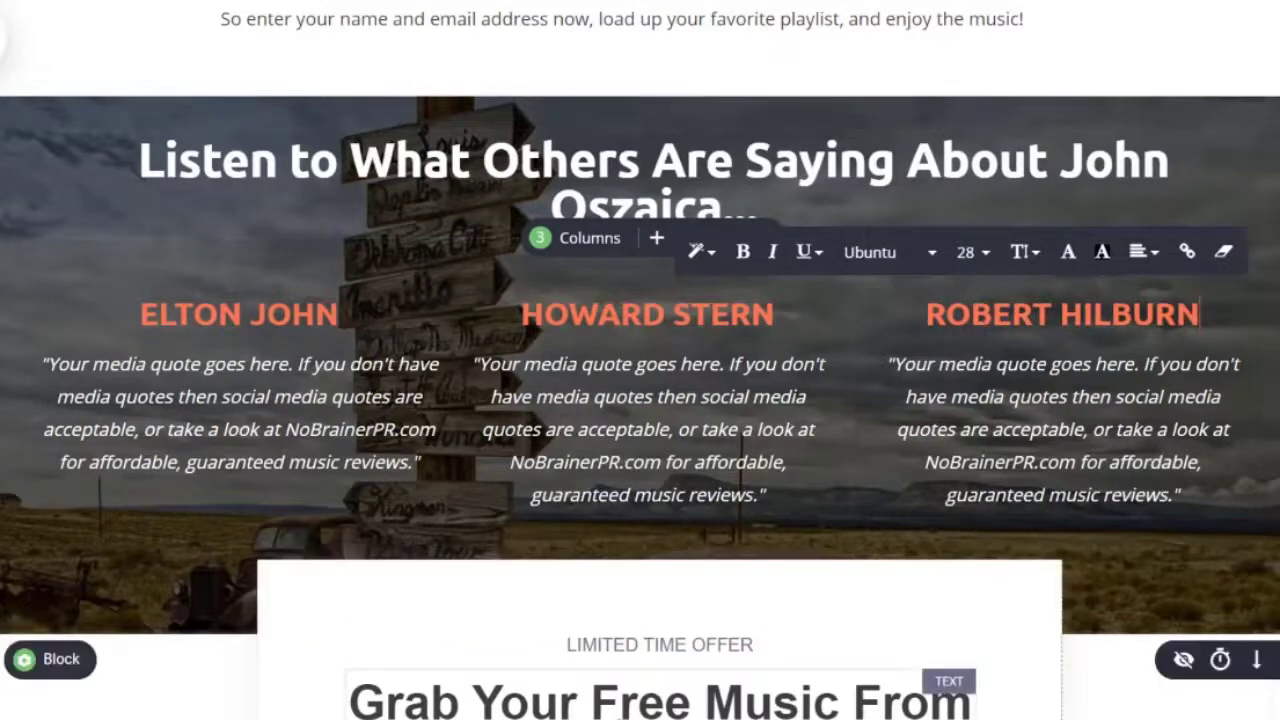
Step: Replace the placeholder quote under ELTON JOHN with the notes' quote beginning "There are a couple of albums I've been playing", keeping single quotation marks around it
key("alt+Tab")
left_click(485, 320)
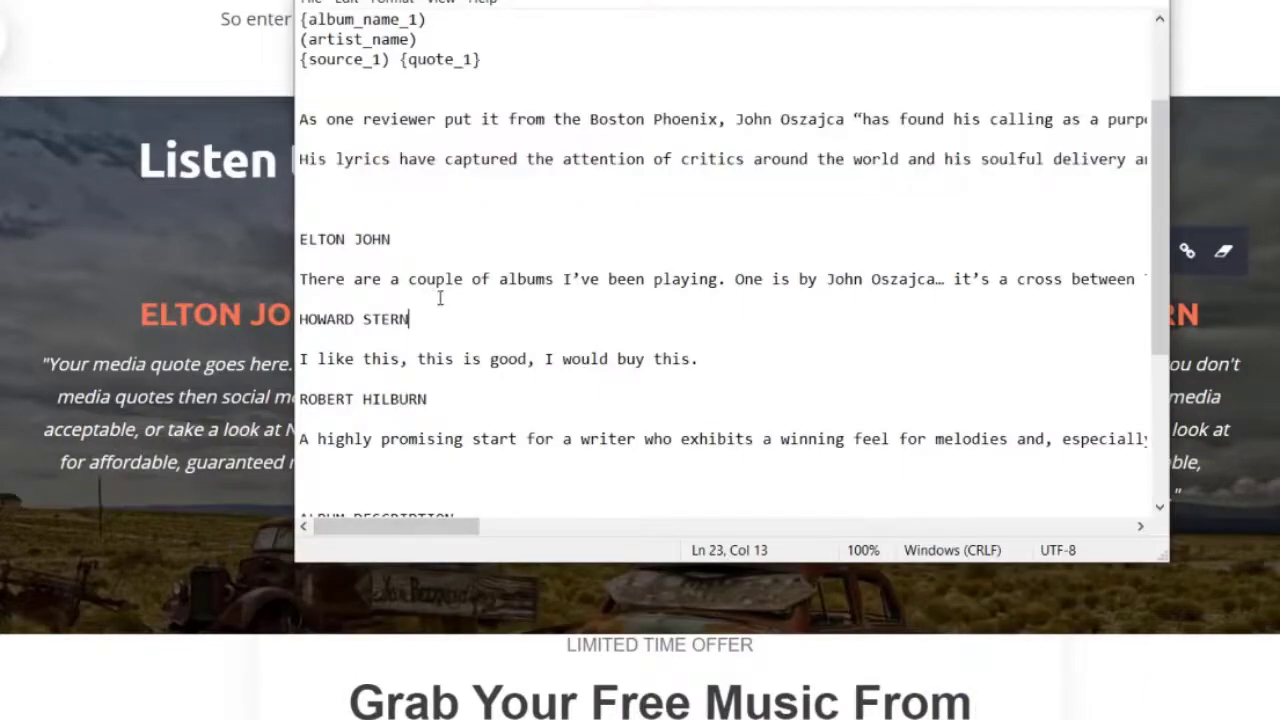
left_click_drag(437, 299, 268, 285)
left_click(170, 372)
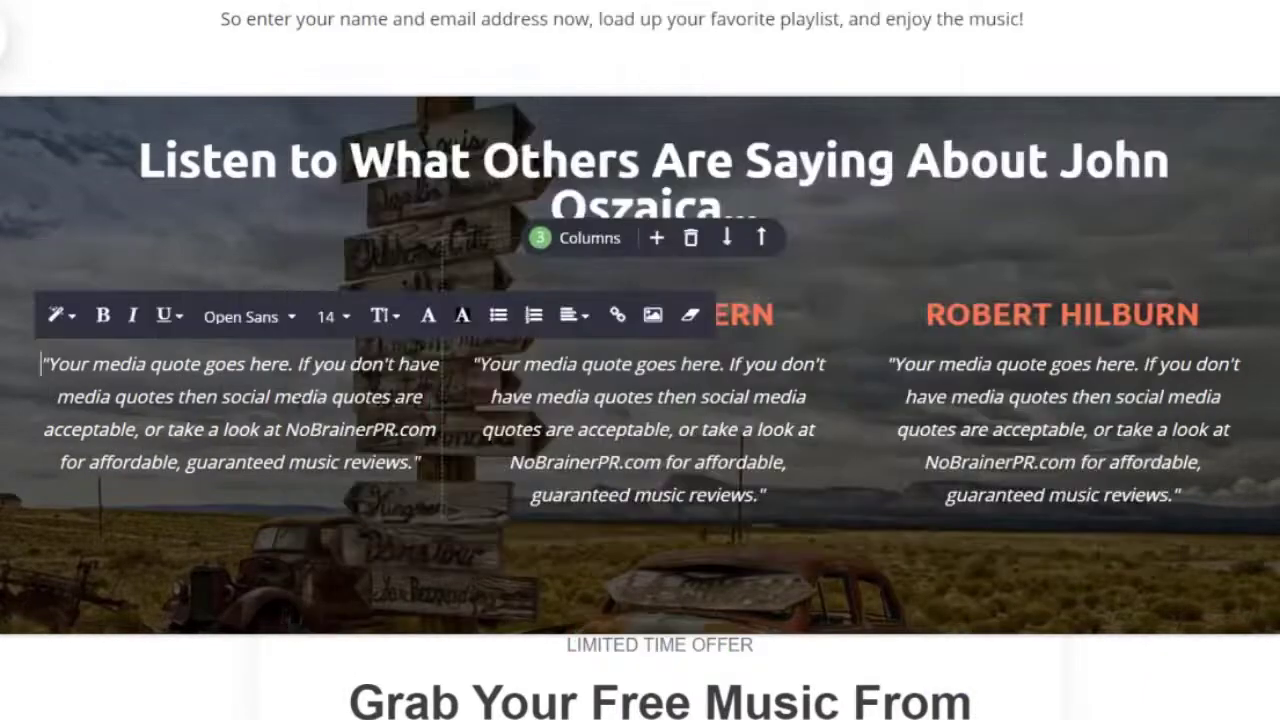
left_click_drag(414, 462, 58, 368)
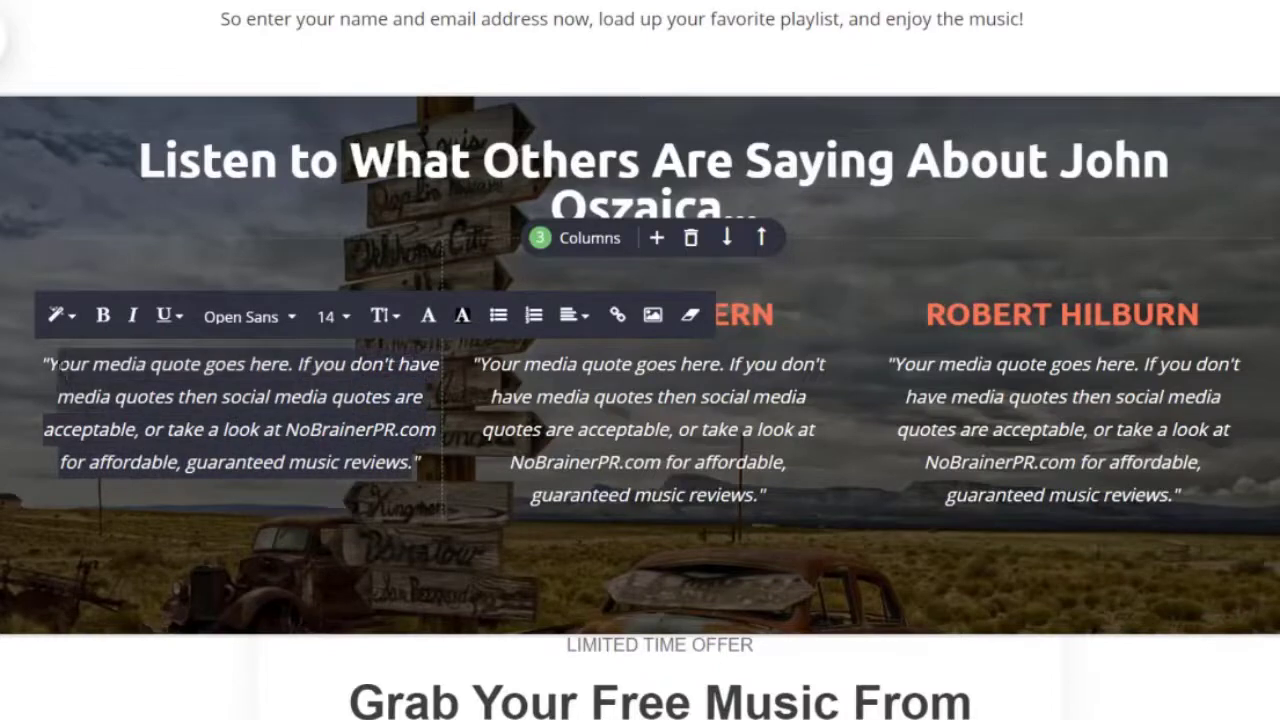
type("There are a couple of albums I've been playing. One is by John Oszajca... it's a cross between T-Rex and Beck, and its good music to listen to.")
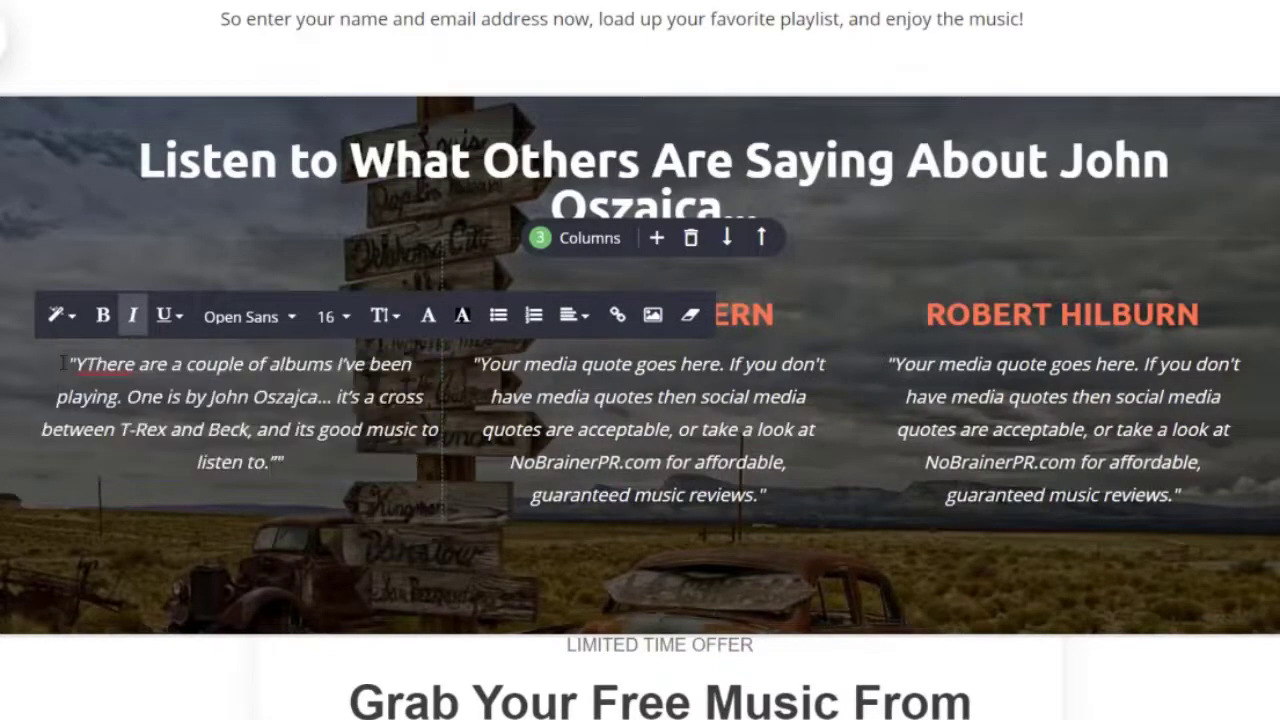
key("BackSpace")
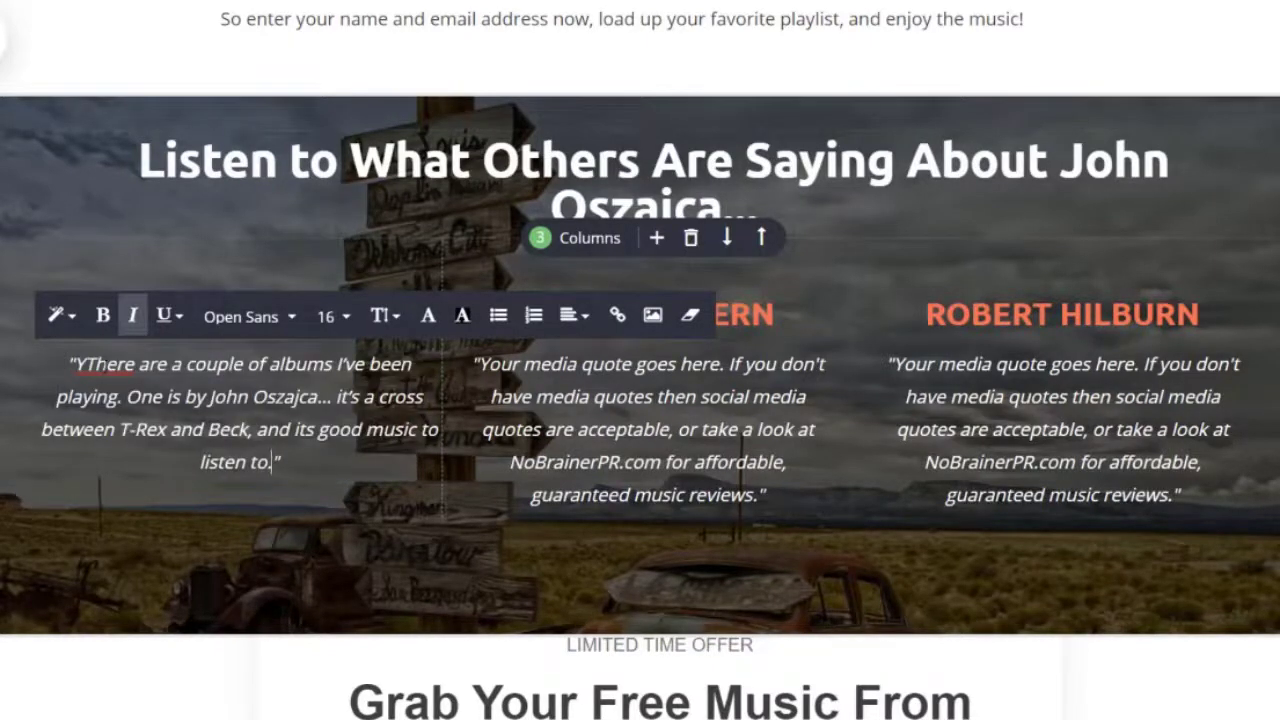
key("BackSpace")
key("BackSpace")
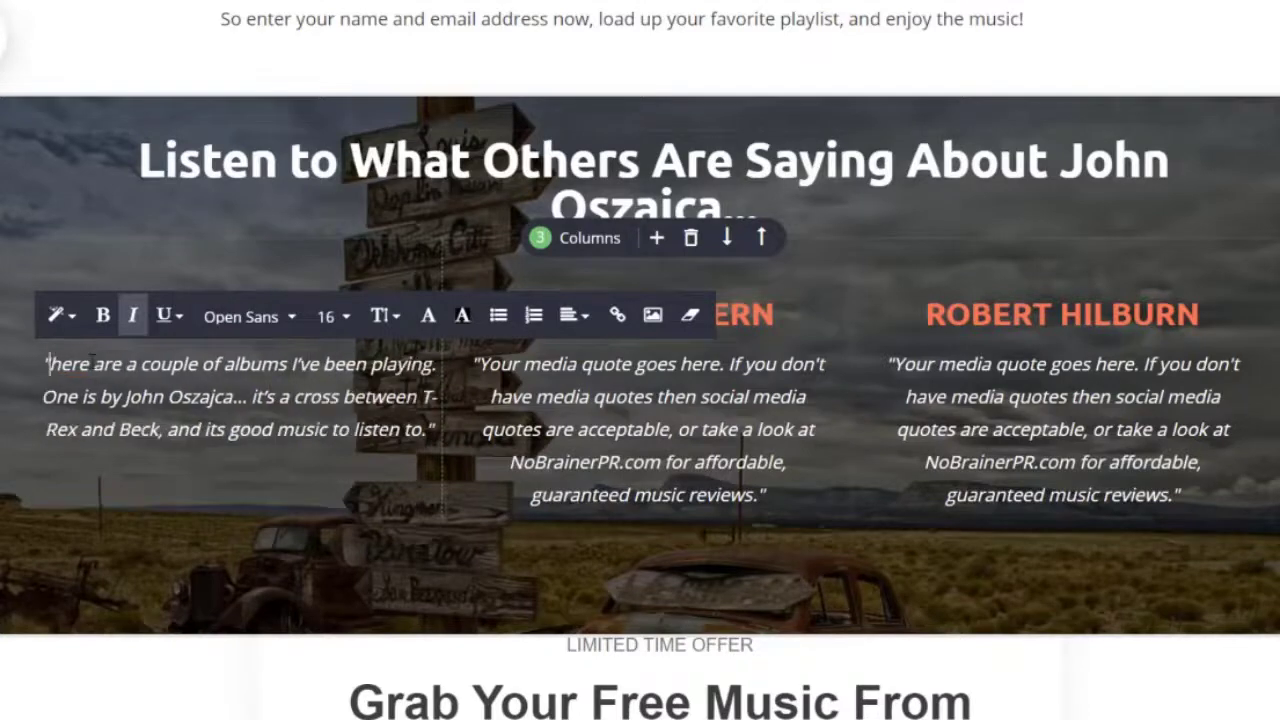
type("T")
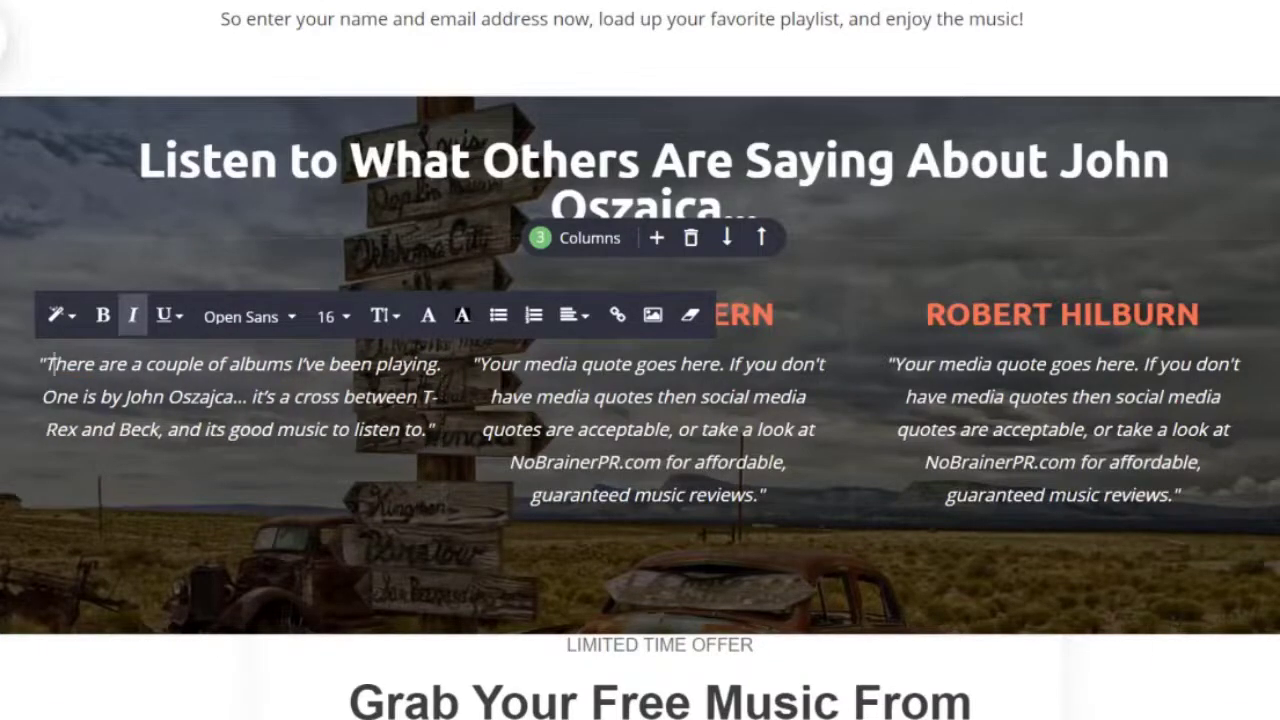
Step: Replace the placeholder quote under HOWARD STERN with "I like this, this is good, I would buy this." from the notes
key("alt+Tab")
left_click_drag(705, 362, 276, 360)
key("ctrl+c")
key("alt+Tab")
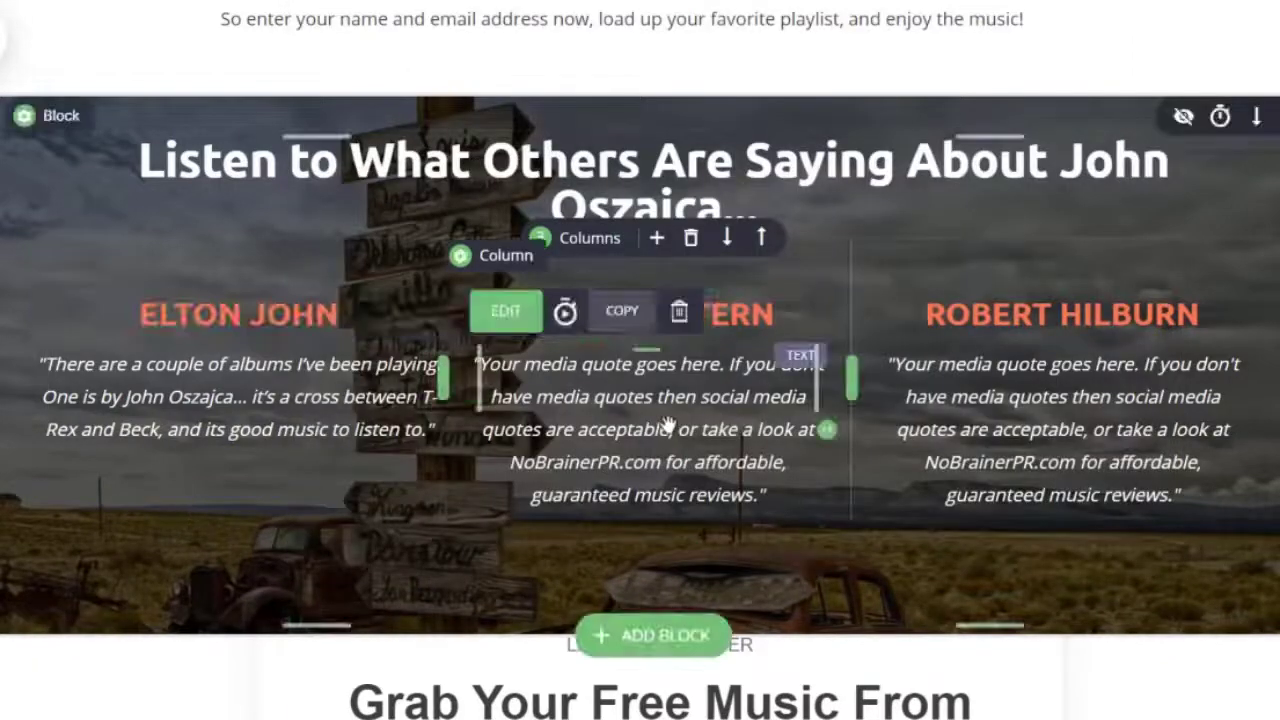
left_click(474, 364)
left_click(764, 494, "shift")
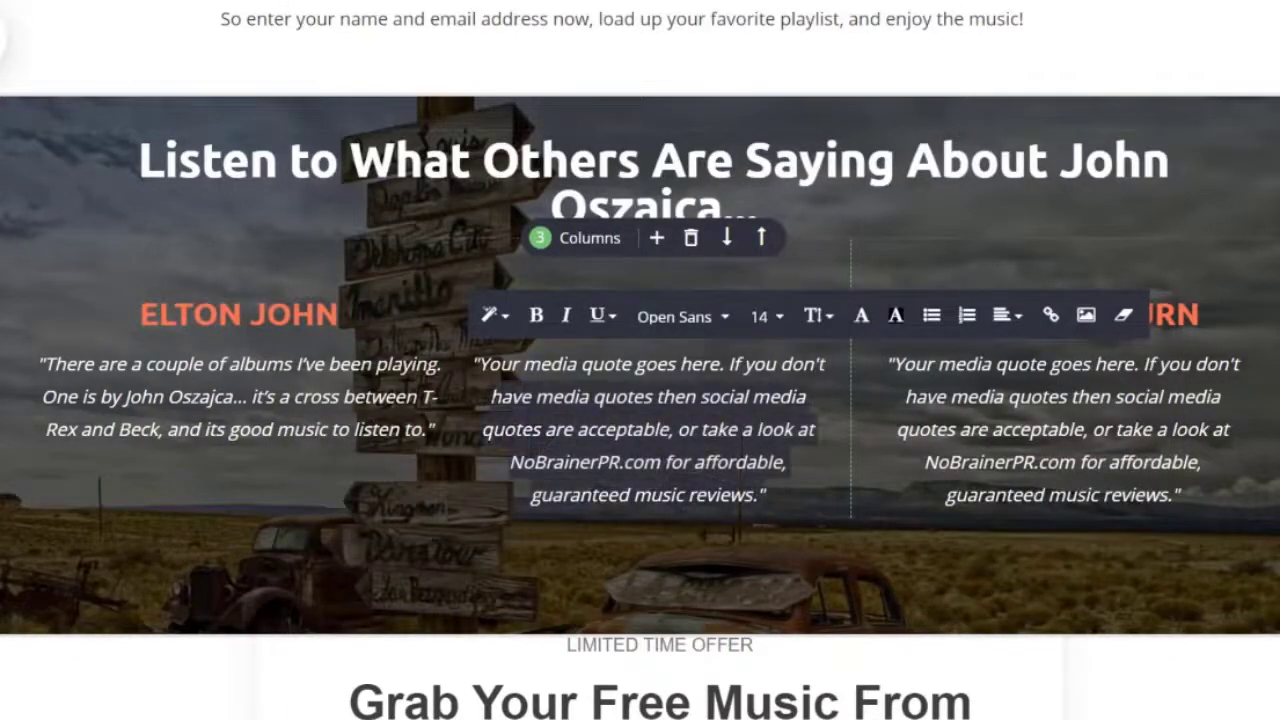
key("ctrl+v")
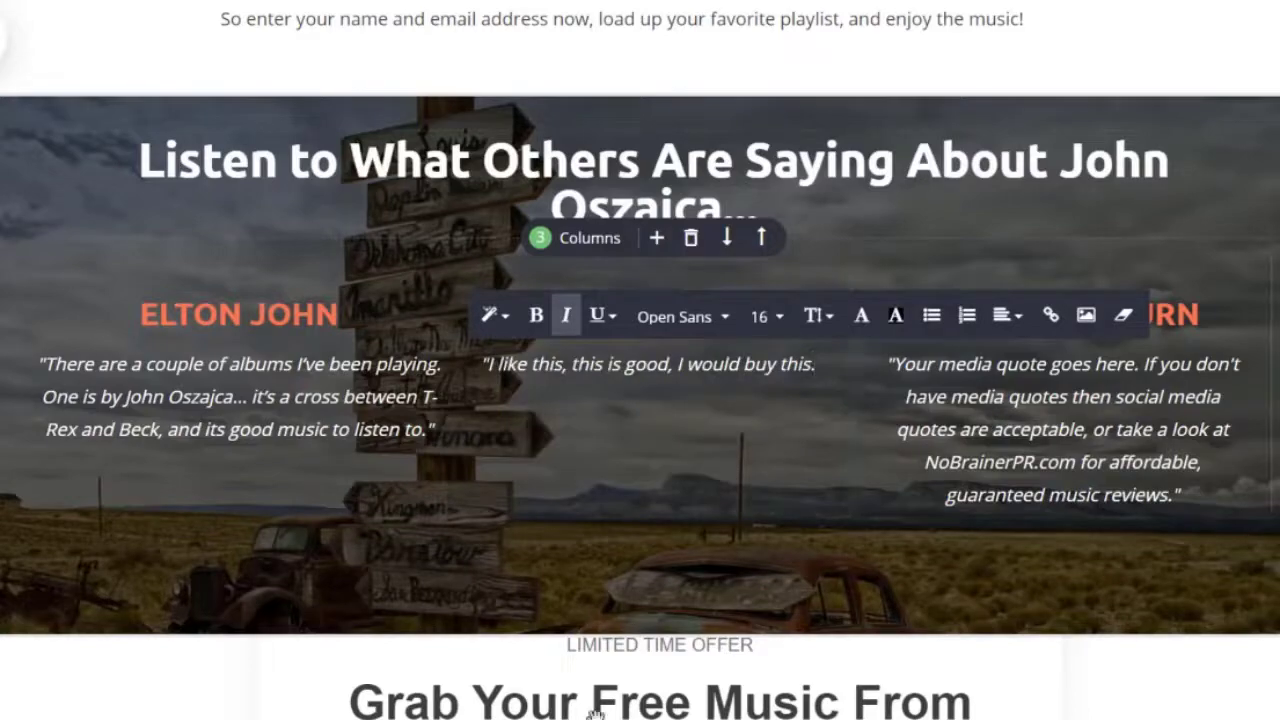
Step: Replace the ROBERT HILBURN placeholder with "A highly promising start for a writer who exhibits a winning feel for melodies and, especially words." from the notes
key("alt+Tab")
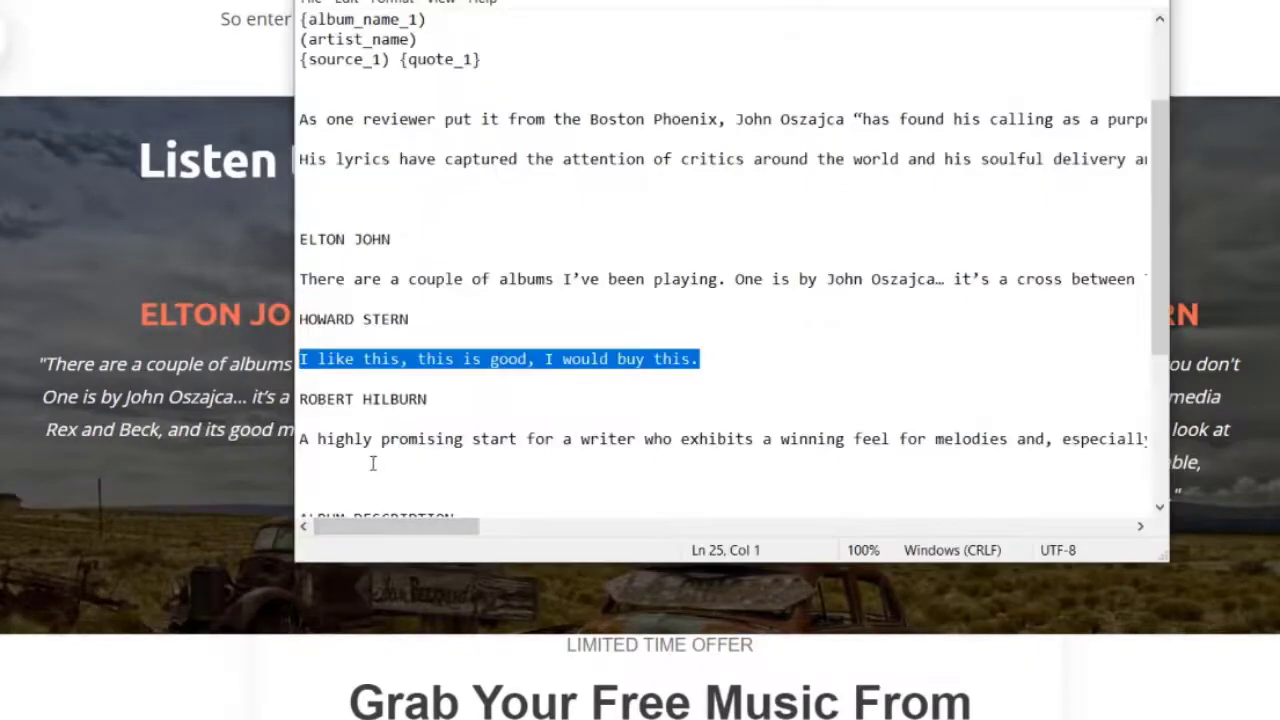
left_click_drag(372, 462, 296, 440)
left_click(212, 467)
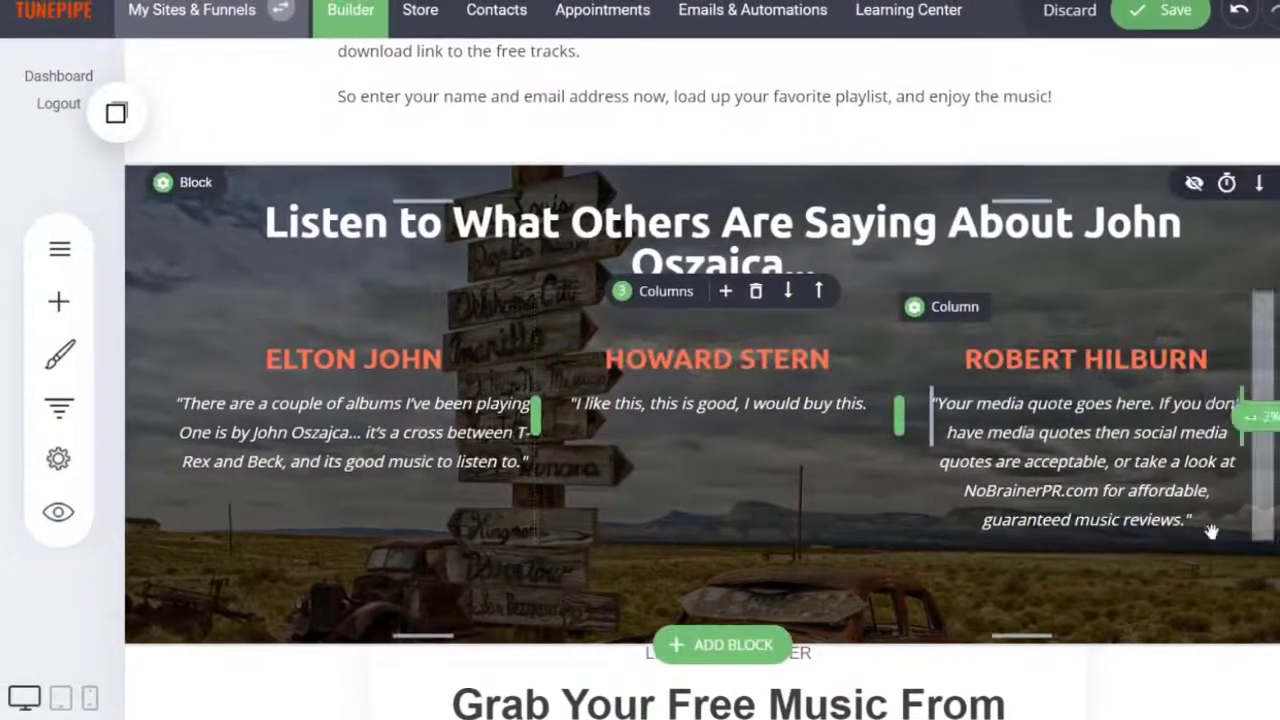
left_click(1176, 518)
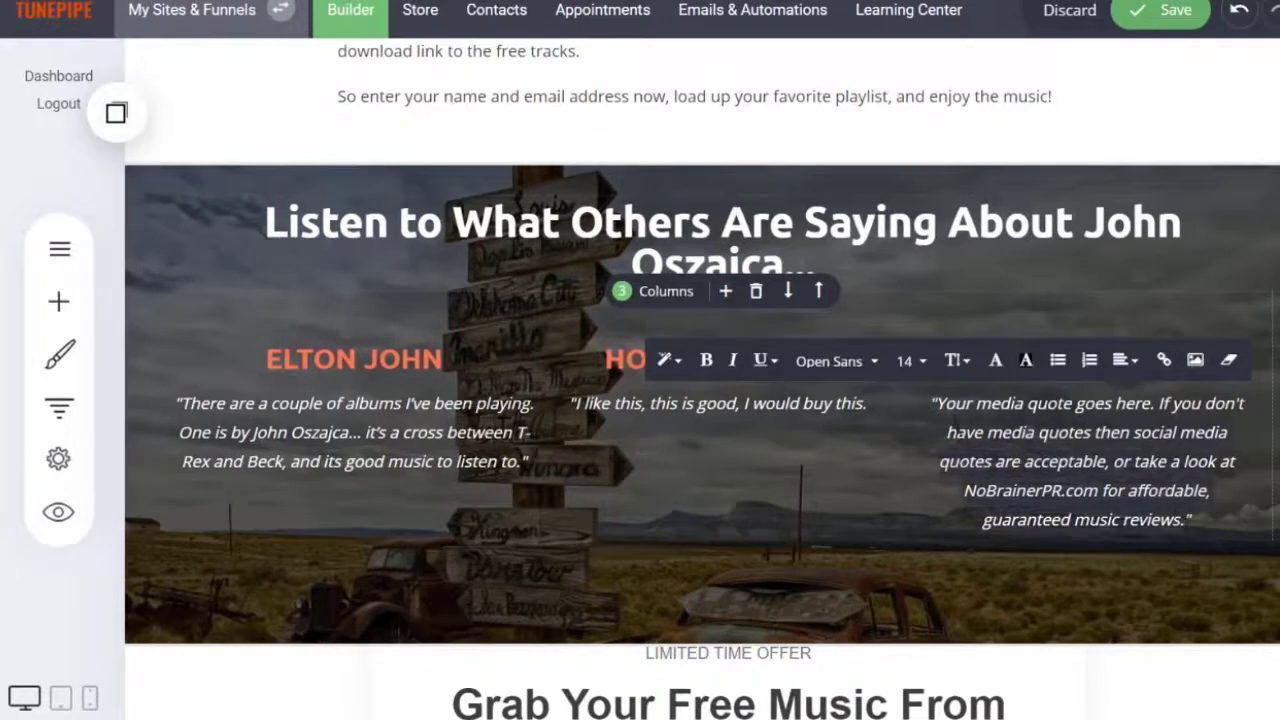
left_click_drag(938, 403, 936, 403)
type("A highly promising start for a writer who exhibits a winning feel for melodies and, especially words.")
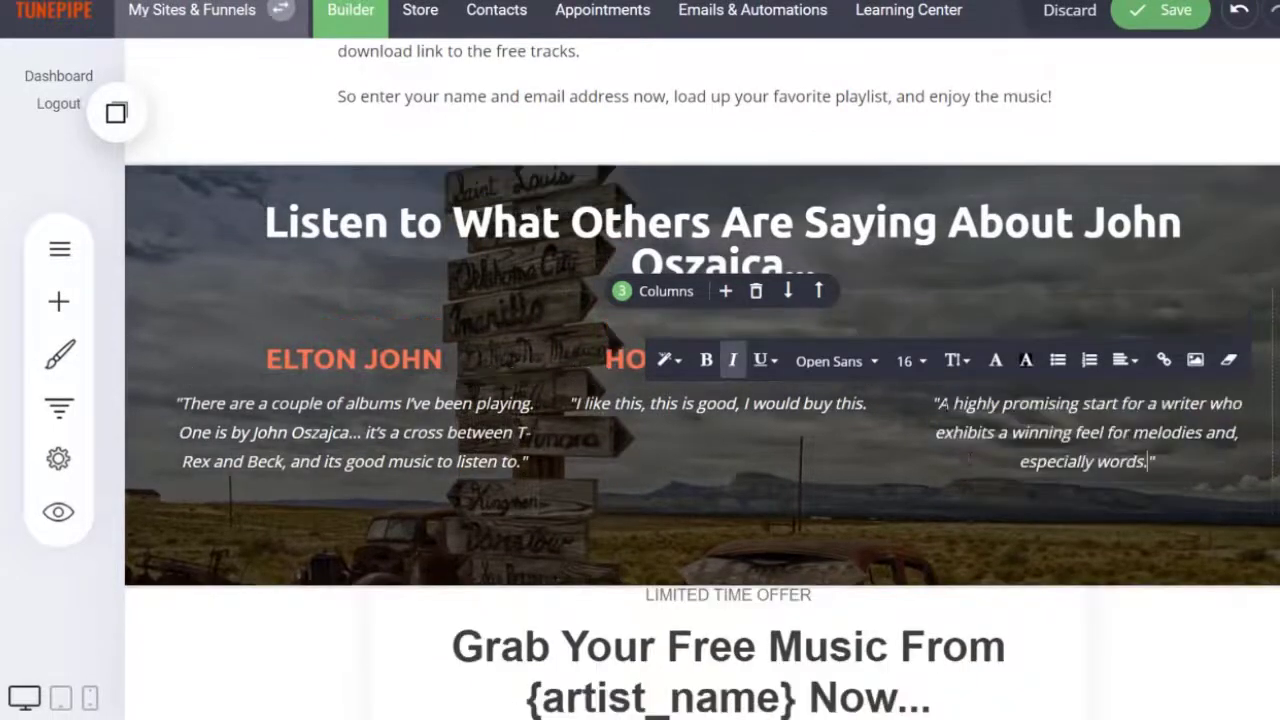
Step: Check the text and link target in the settings of the SEND ME FREE MUSIC NOW button
scroll(1006, 481, "down", 4)
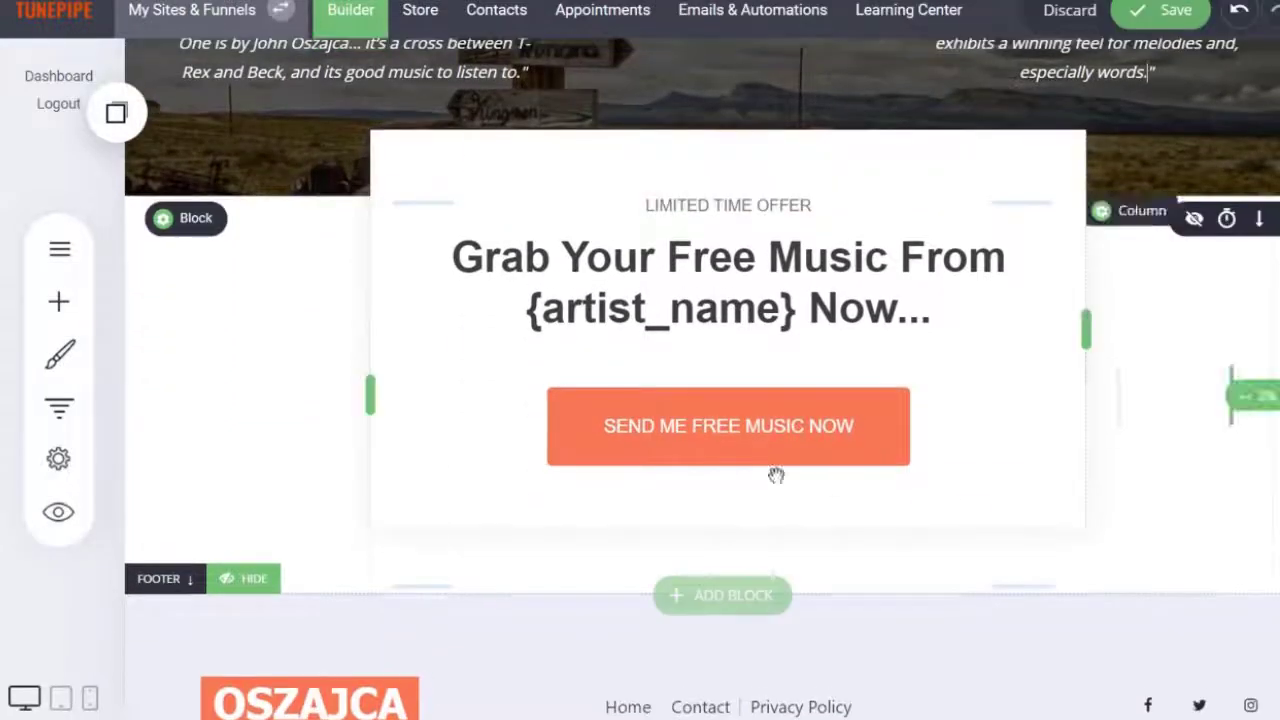
left_click(757, 426)
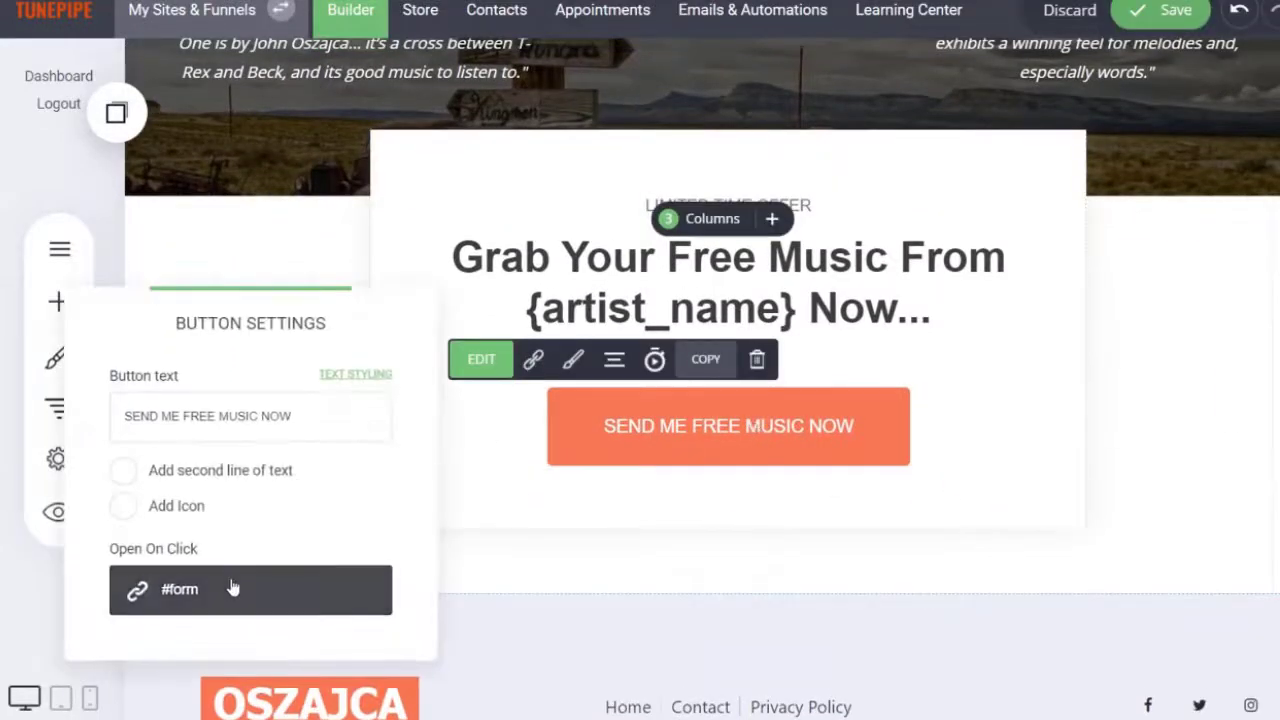
left_click(1197, 431)
Step: Save the squeeze page and check its mobile layout, returning to the desktop view
scroll(702, 379, "up", 15)
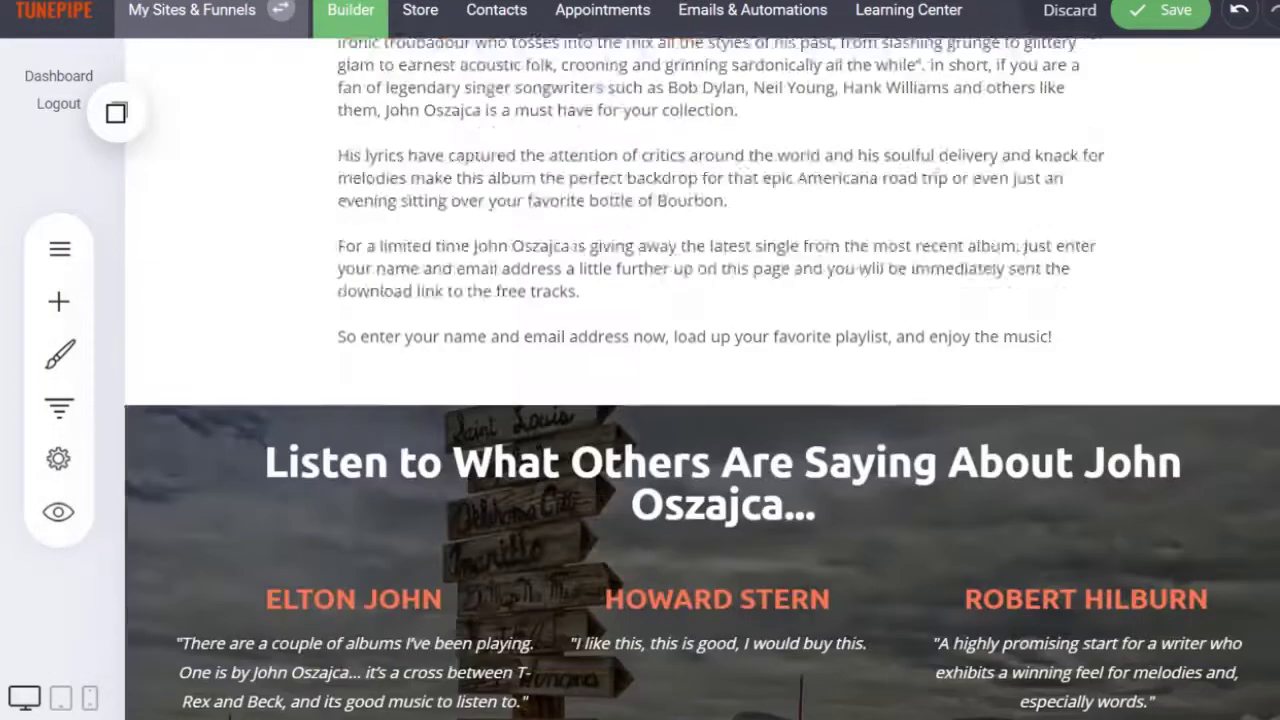
scroll(702, 379, "up", 1)
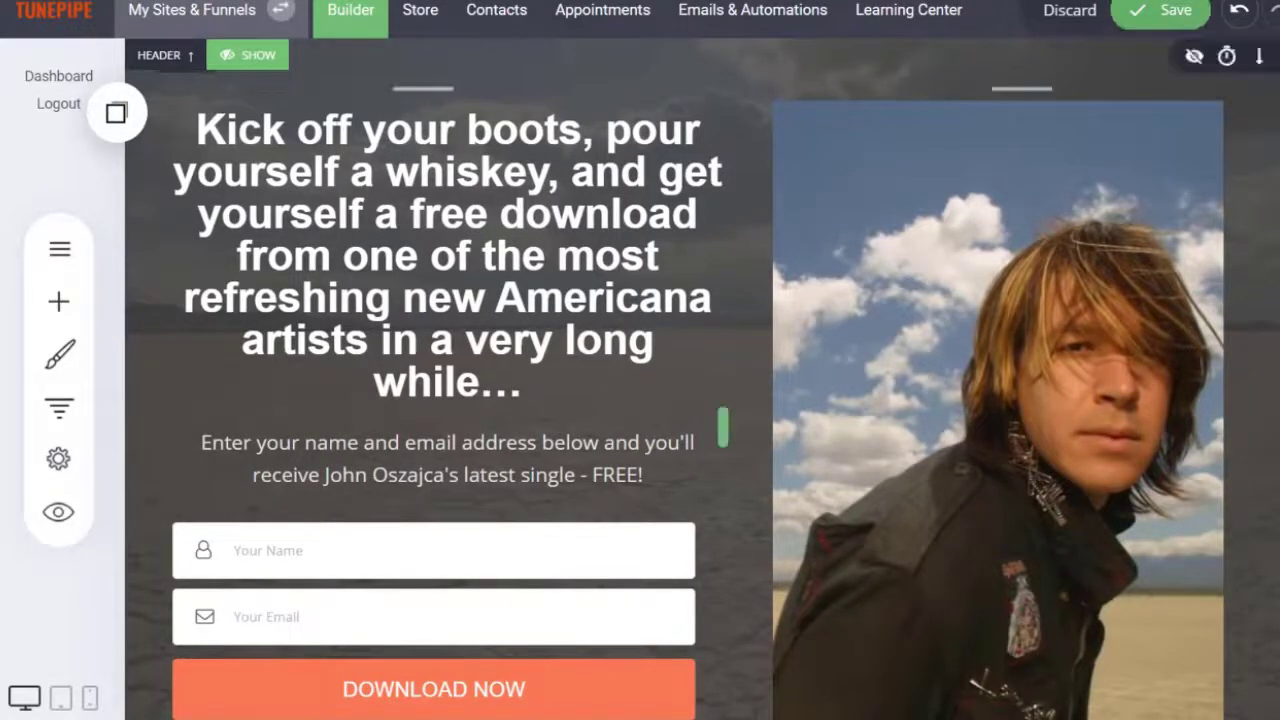
left_click(1143, 9)
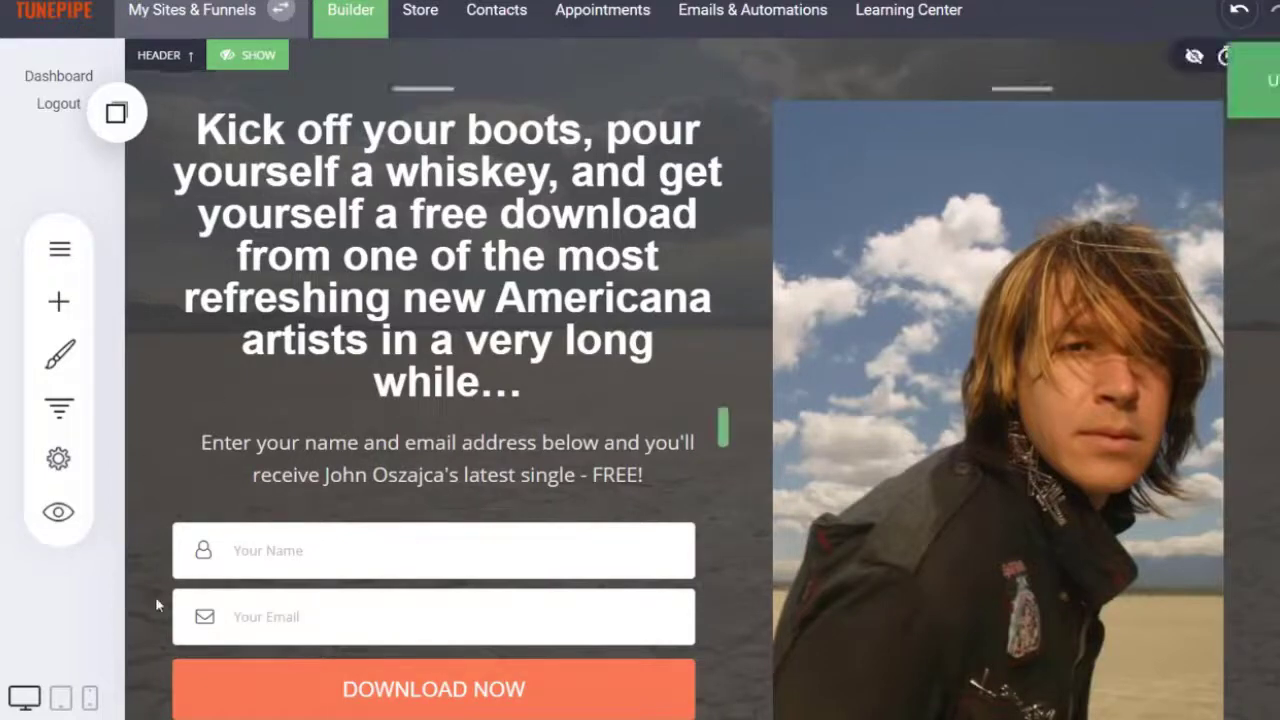
left_click(90, 698)
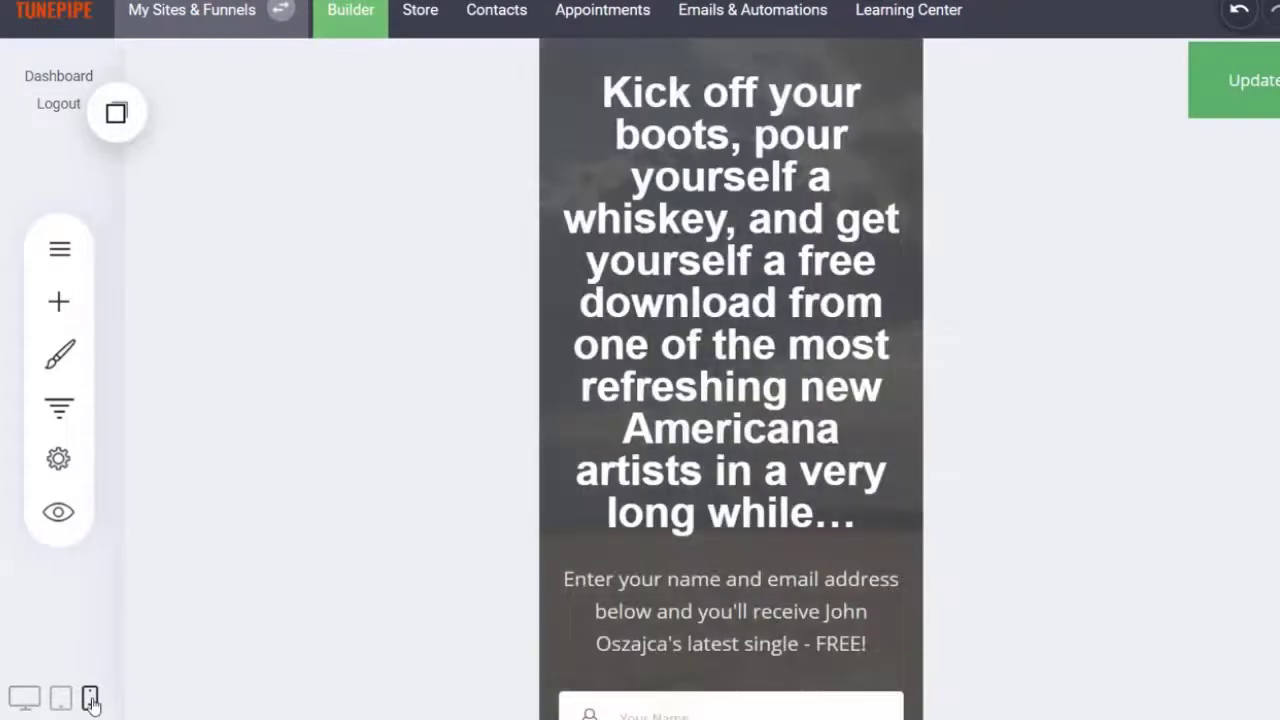
left_click(22, 699)
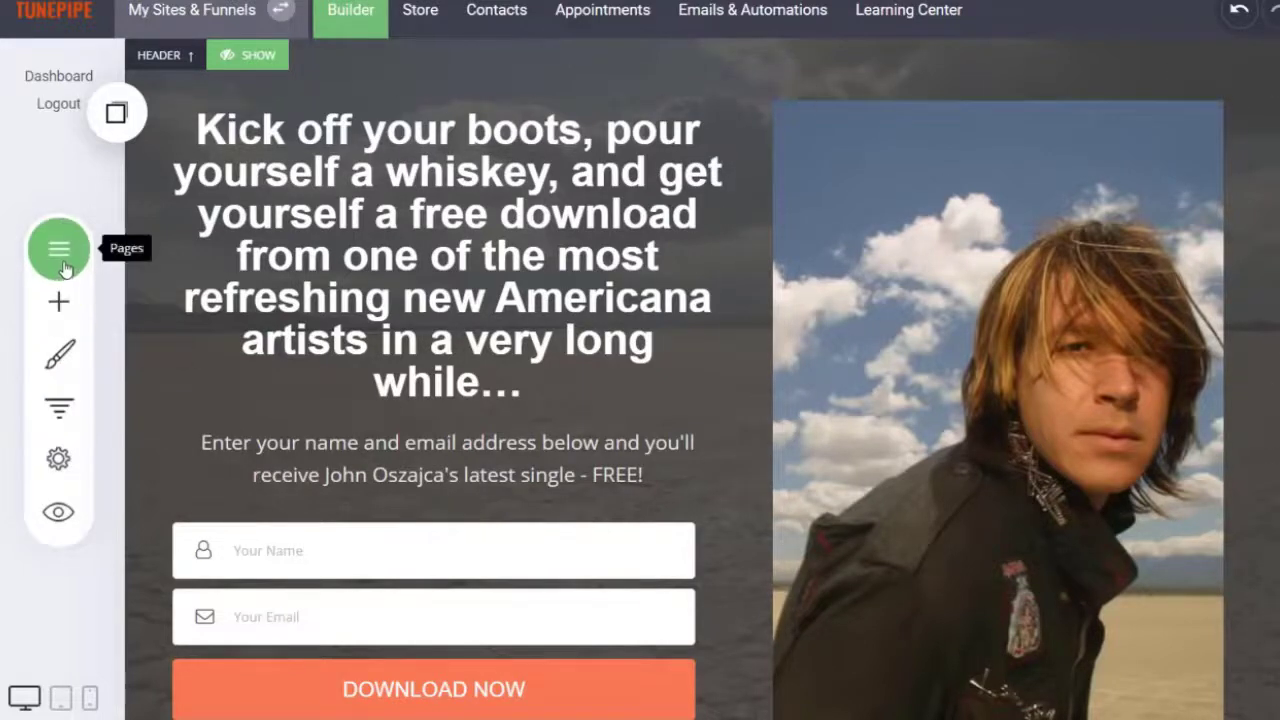
Step: Copy the entire block containing the three media quotes
scroll(708, 327, "down", 10)
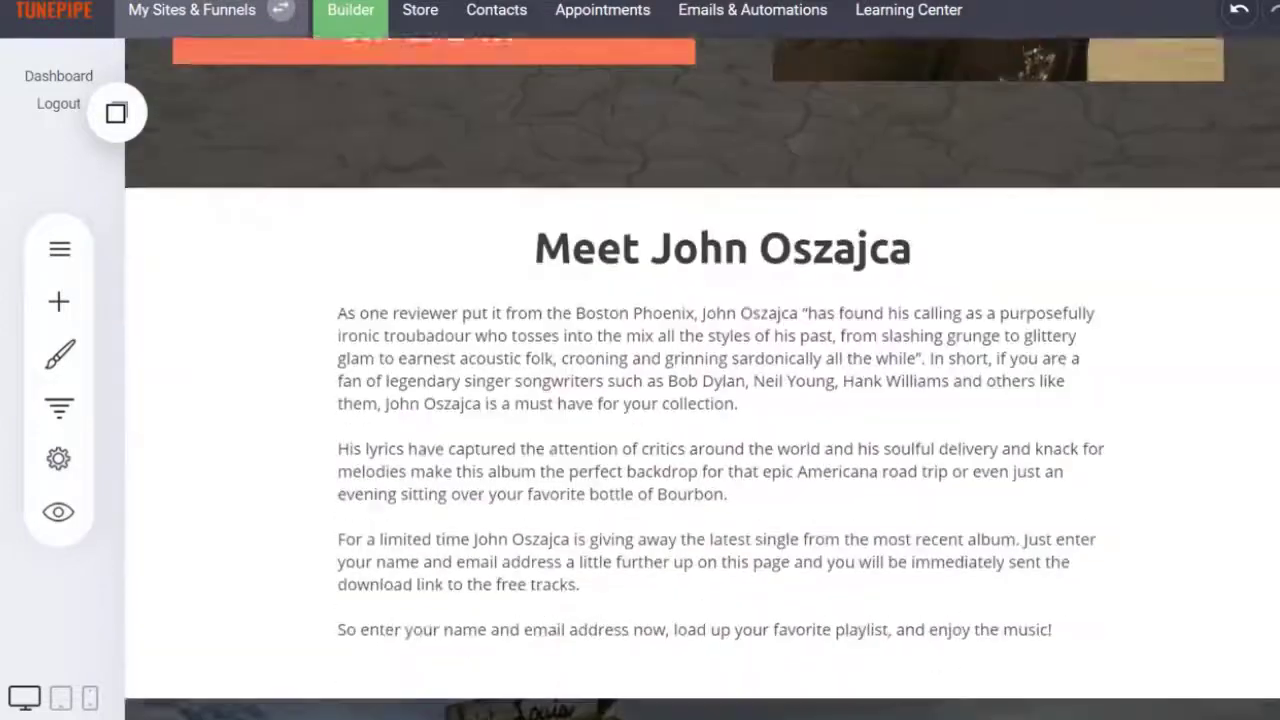
scroll(669, 378, "down", 2)
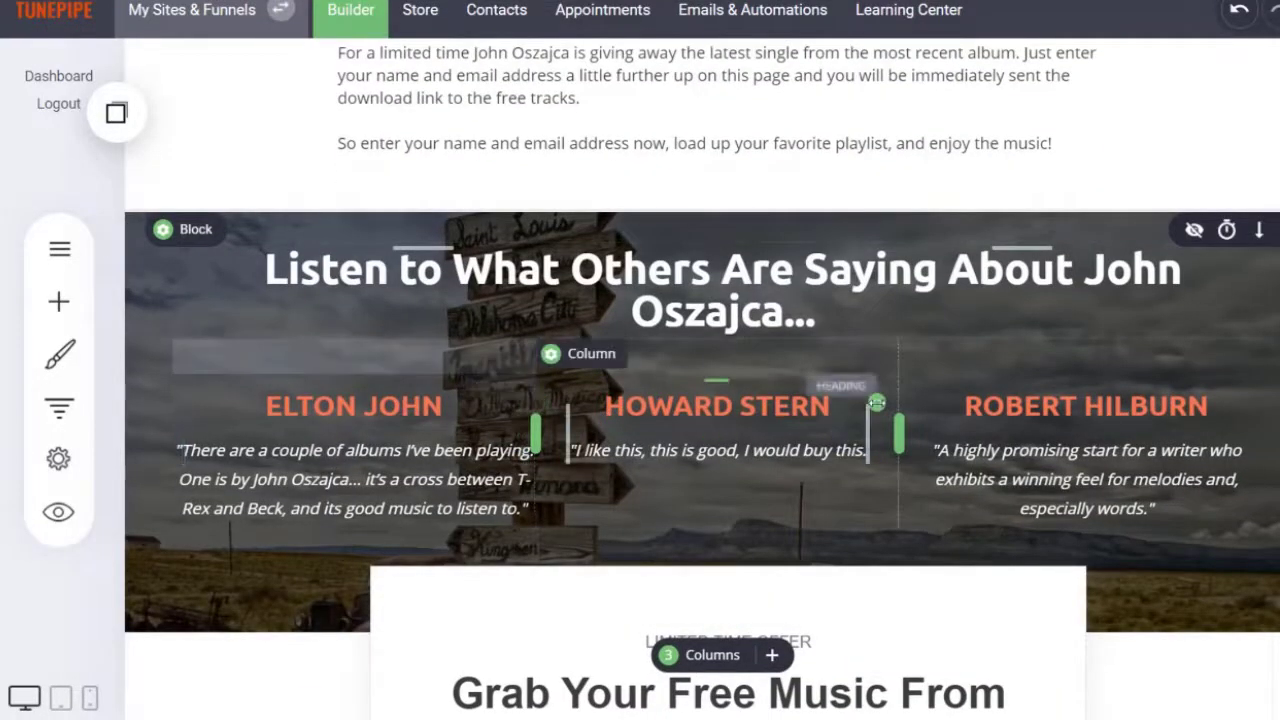
mouse_move(180, 245)
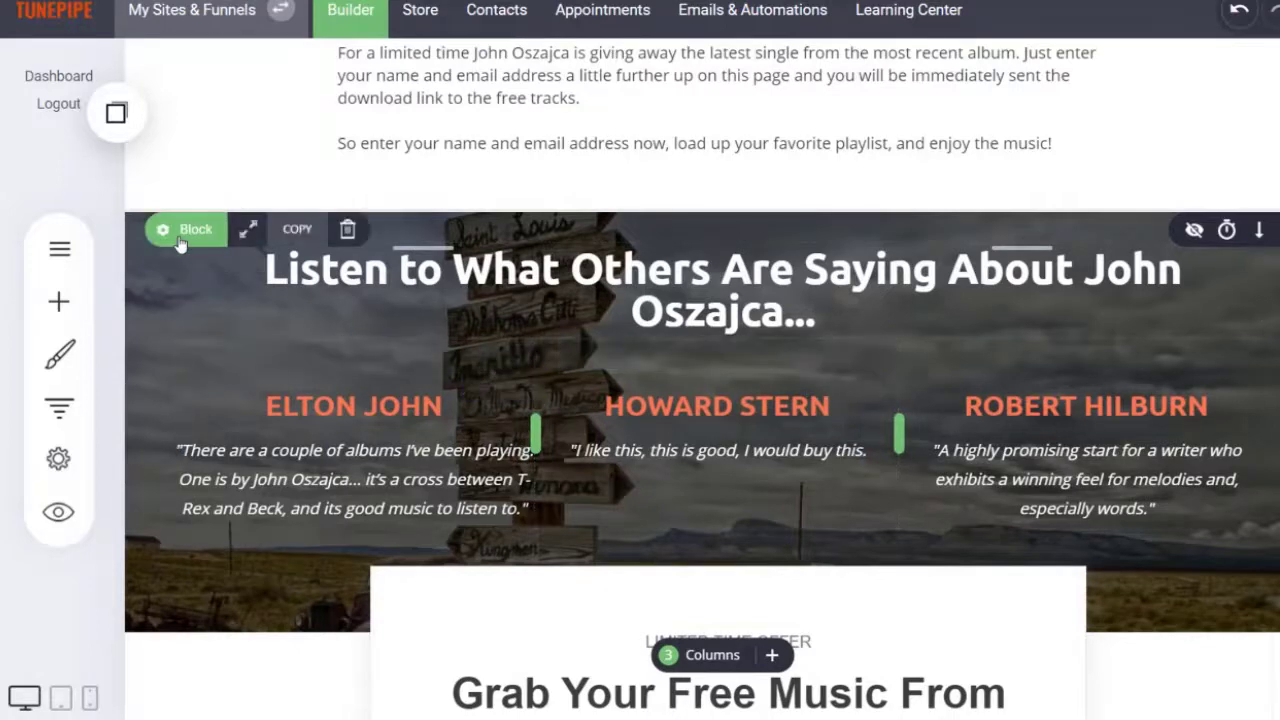
left_click(308, 237)
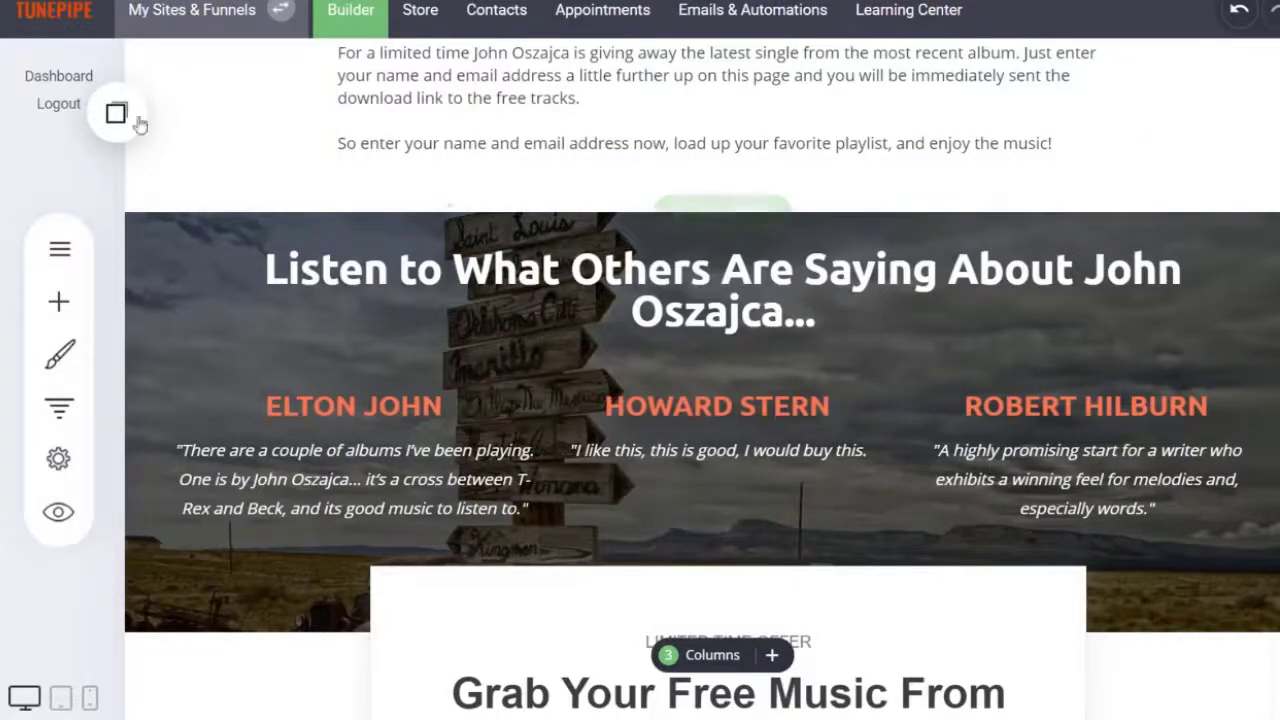
Step: Highlight the first two paragraphs of the artist biography to review the reusable text
scroll(702, 379, "up", 1)
scroll(702, 381, "up", 2)
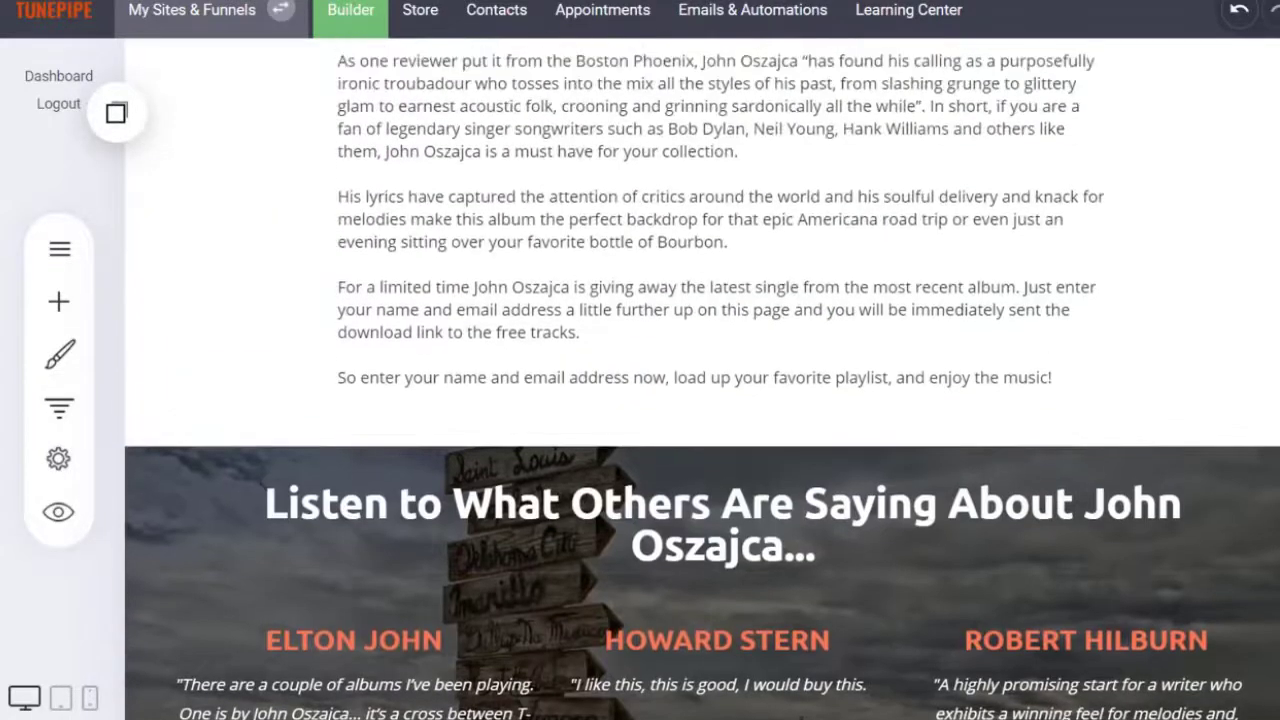
left_click(626, 298)
scroll(660, 312, "up", 1)
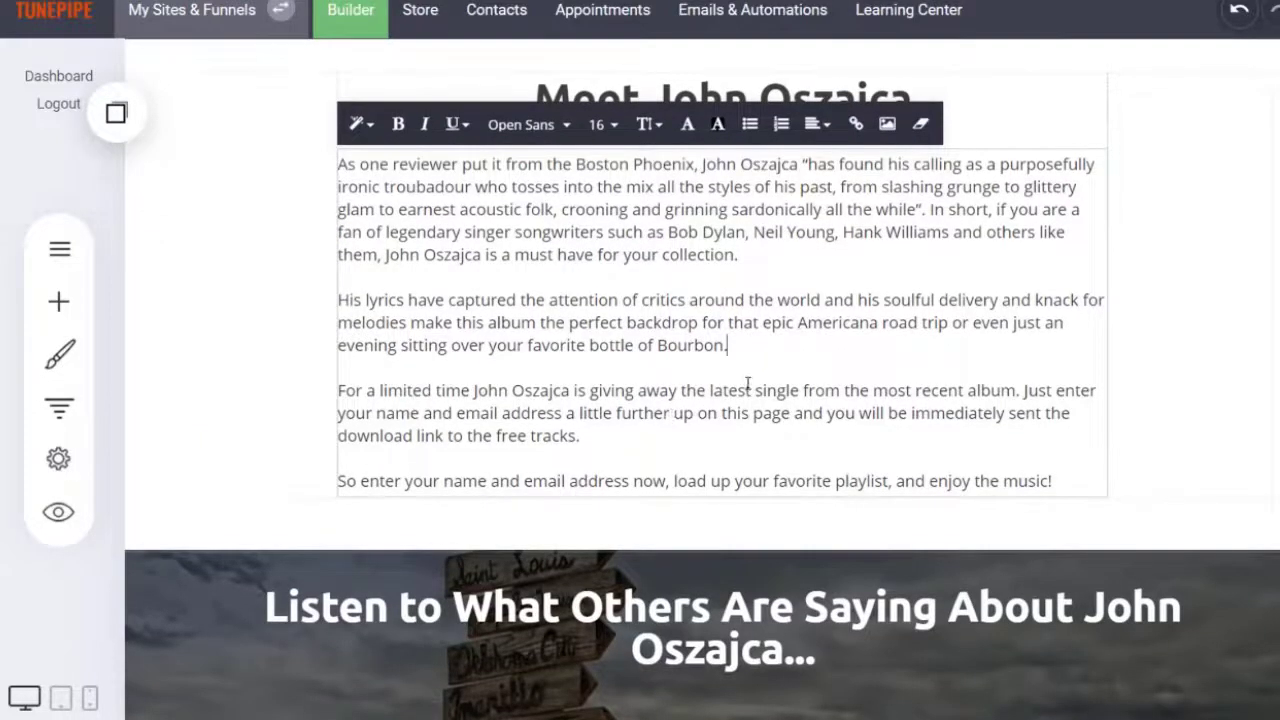
left_click_drag(730, 345, 338, 158)
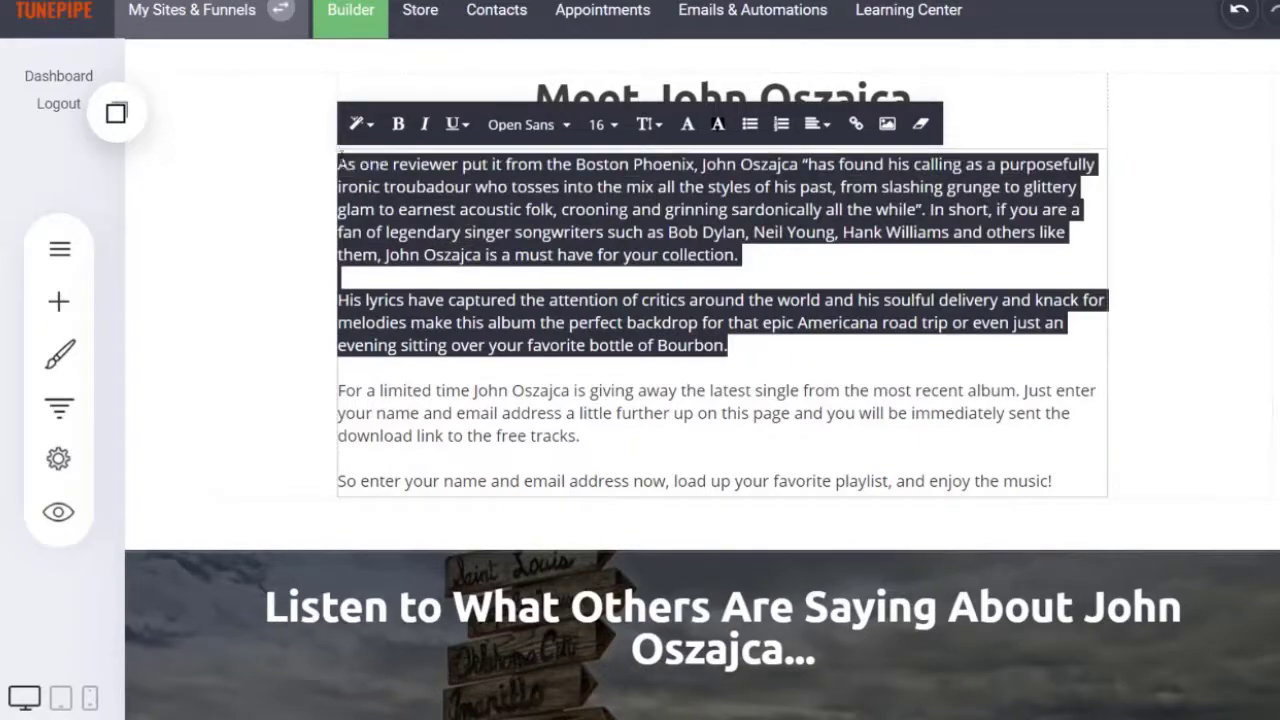
left_click(298, 185)
Step: Open the funnel's Sales Page for editing
scroll(298, 185, "up", 3)
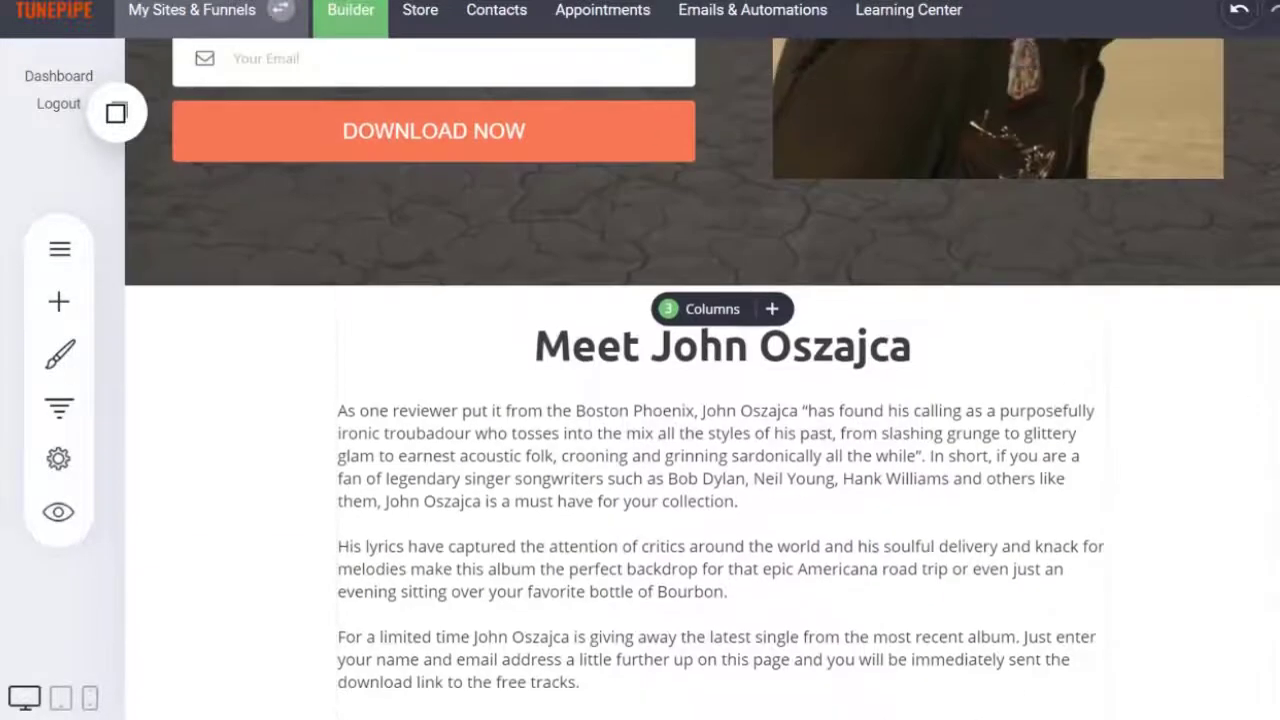
scroll(787, 376, "up", 5)
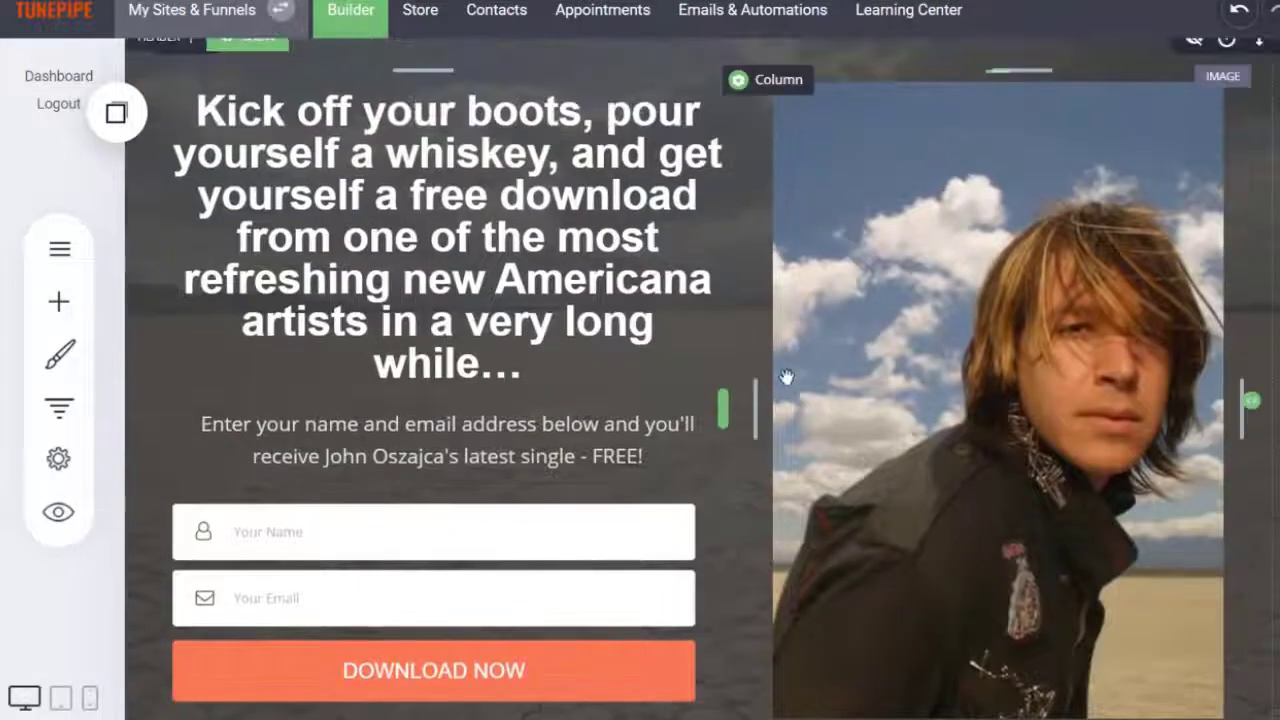
left_click(62, 252)
left_click(229, 552)
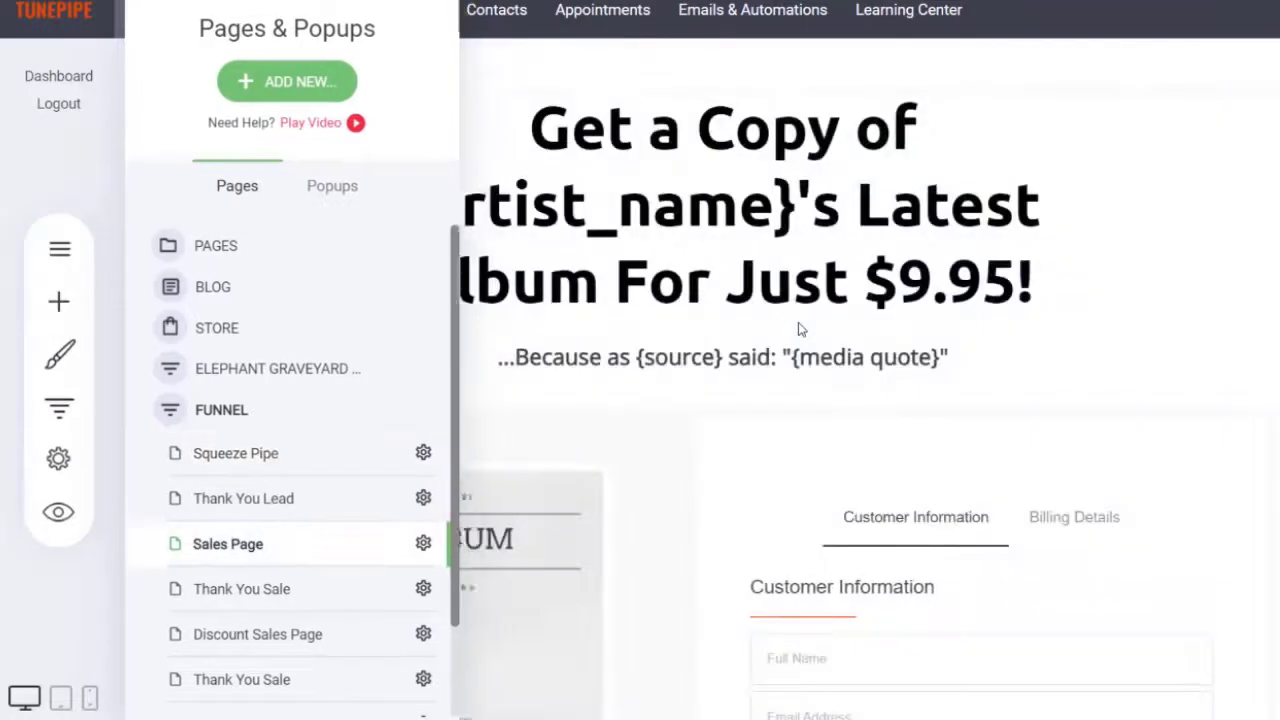
Step: Replace the {artist_name} placeholder in the Sales Page's $9.95 album headline with the artist's full name
left_click(800, 218)
left_click_drag(797, 215, 325, 188)
type("John")
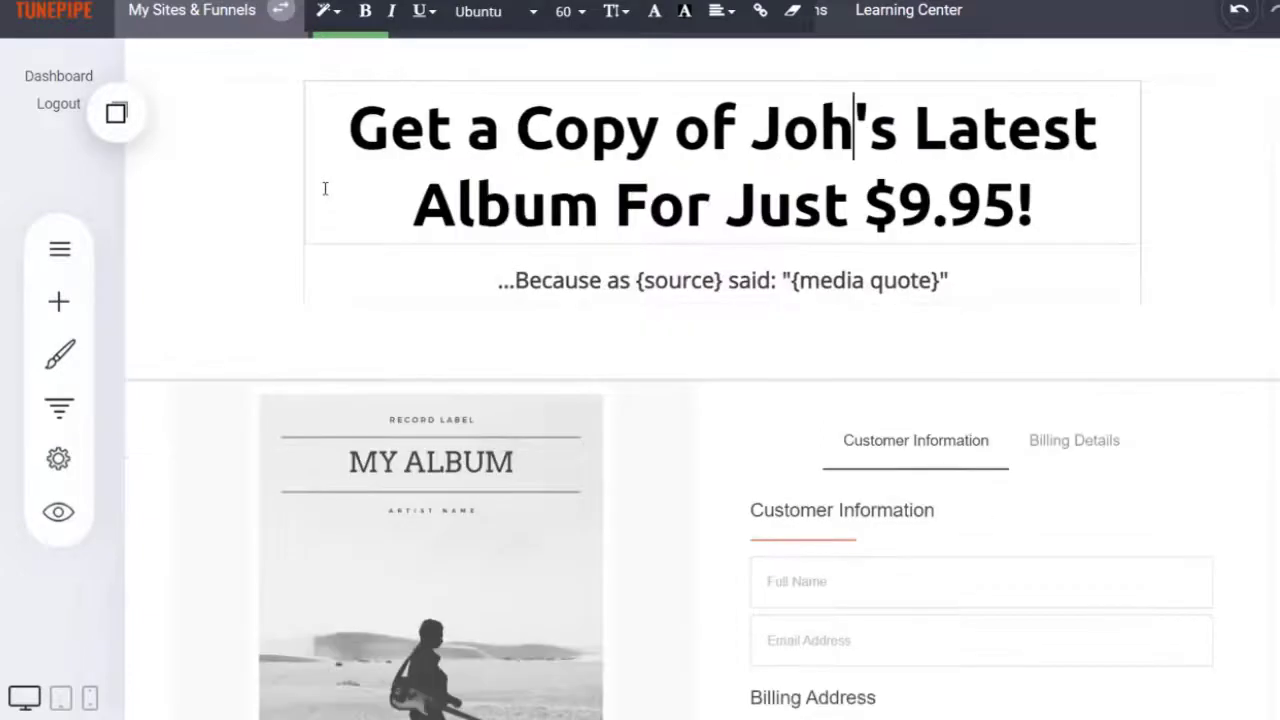
type(" Oszajca")
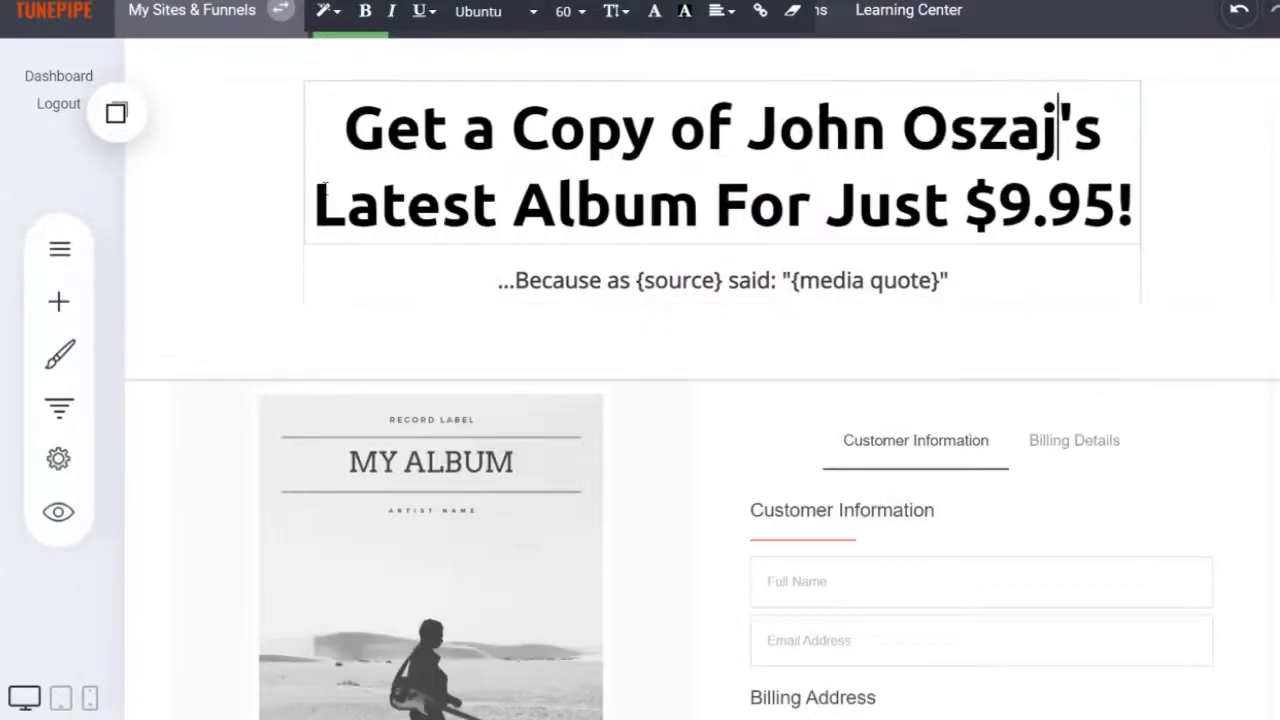
Step: Replace the {source} placeholder in the line below the Sales Page headline with "Elton John once said"
scroll(374, 370, "down", 1)
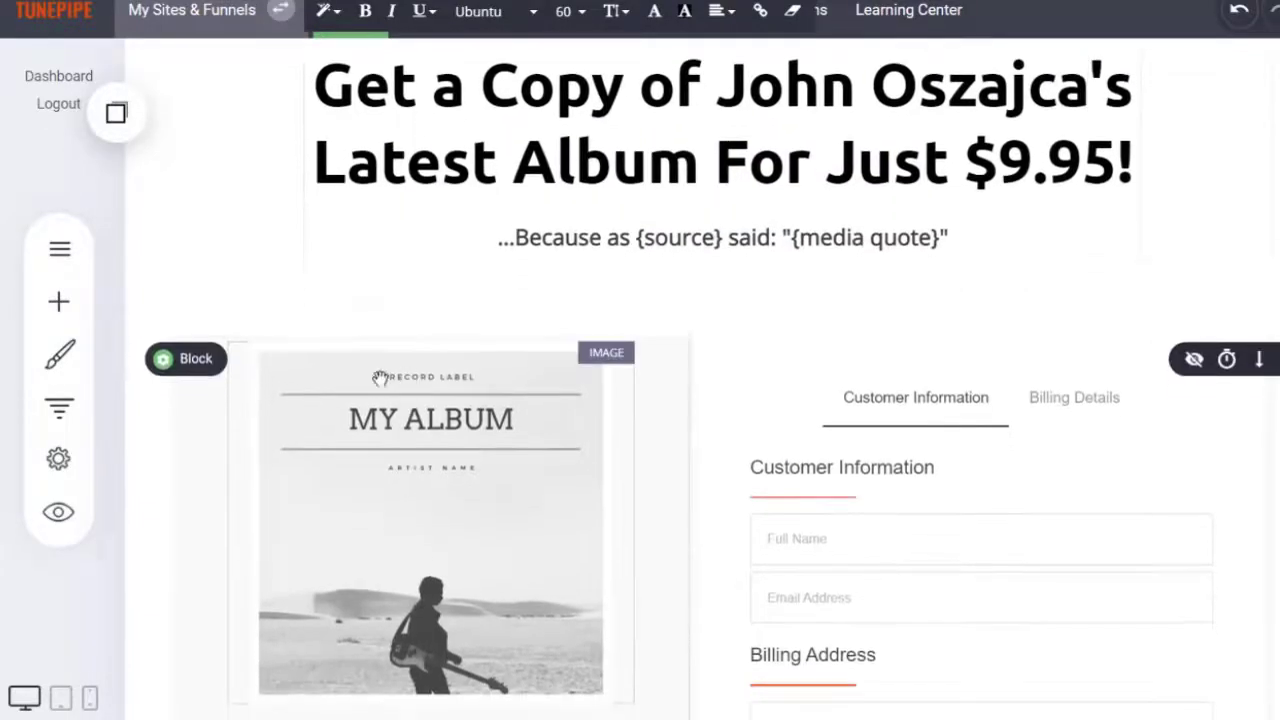
left_click(722, 238)
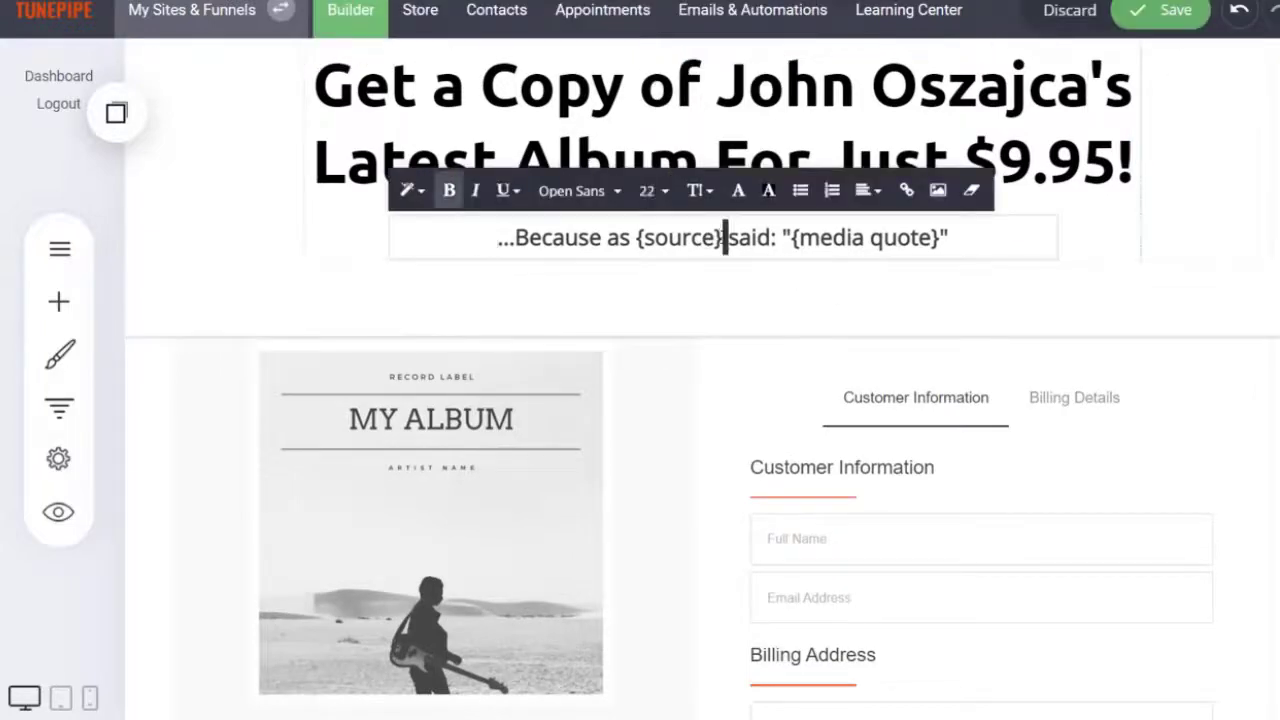
left_click_drag(722, 238, 636, 237)
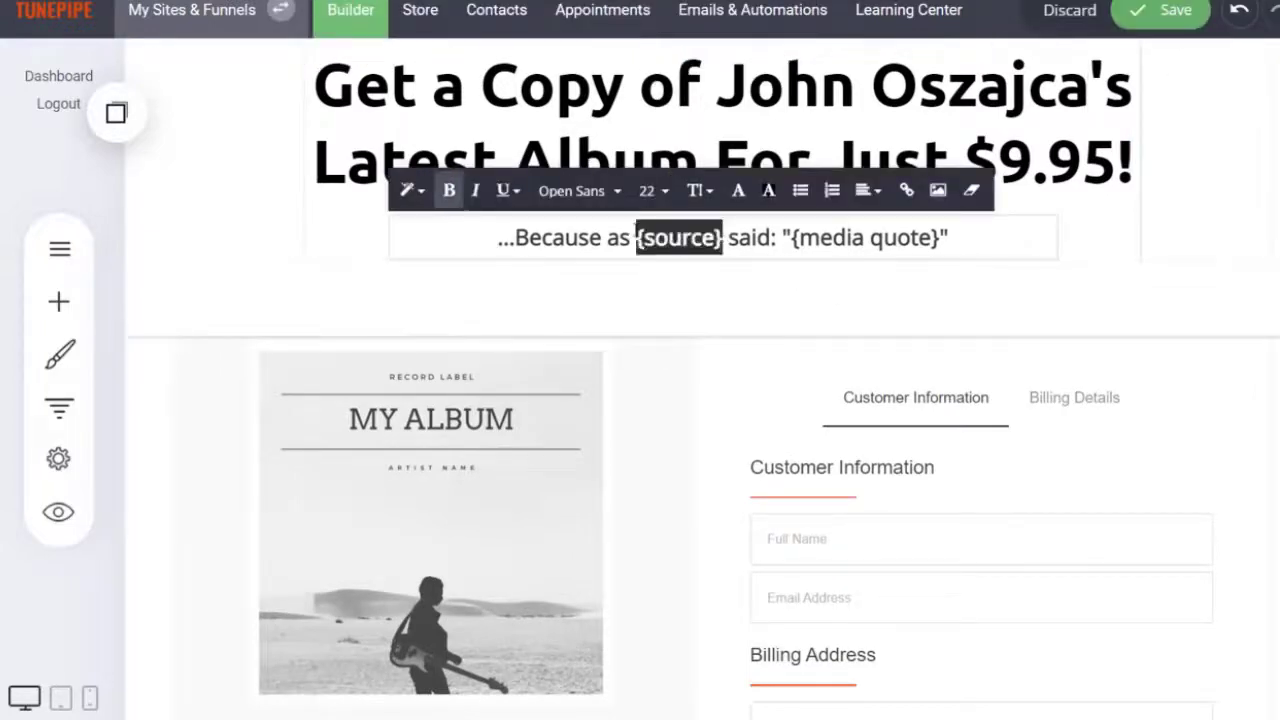
type("Elton Jo")
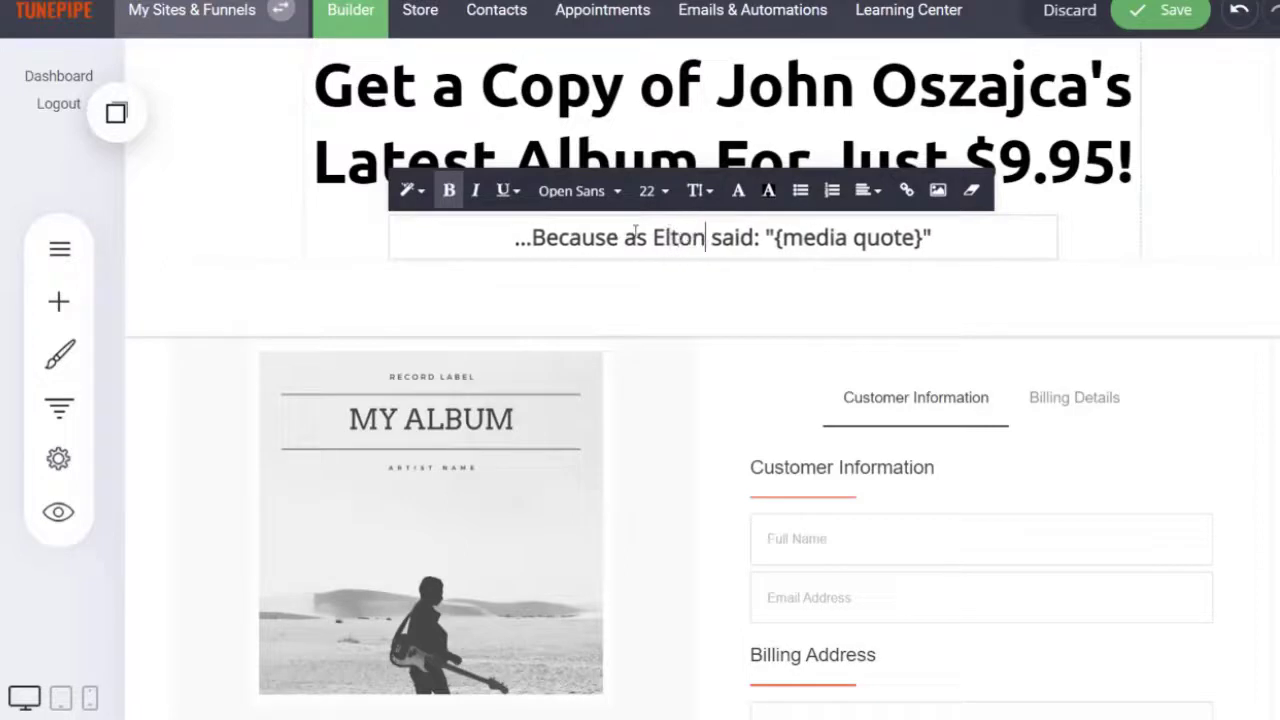
type("hn once said")
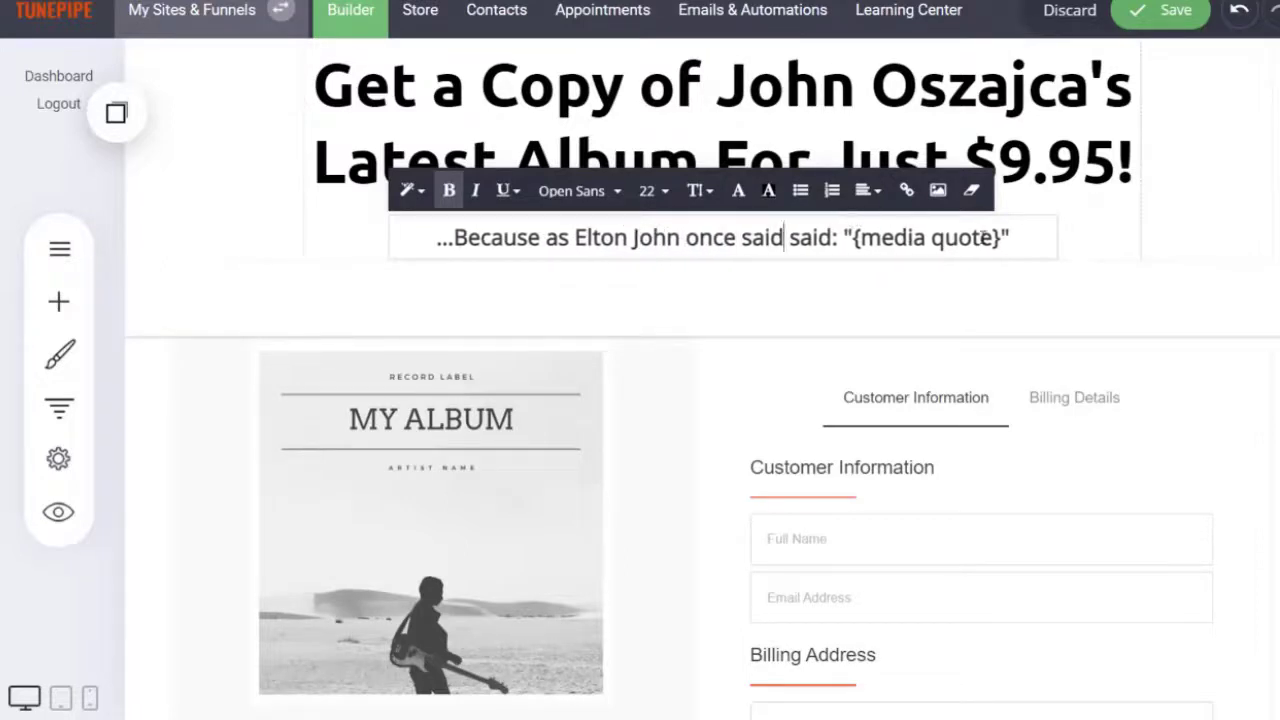
Step: Replace the {media quote} placeholder in the same subheadline with "it's good music to listen to."
double_click(985, 237)
left_click_drag(1002, 237, 852, 237)
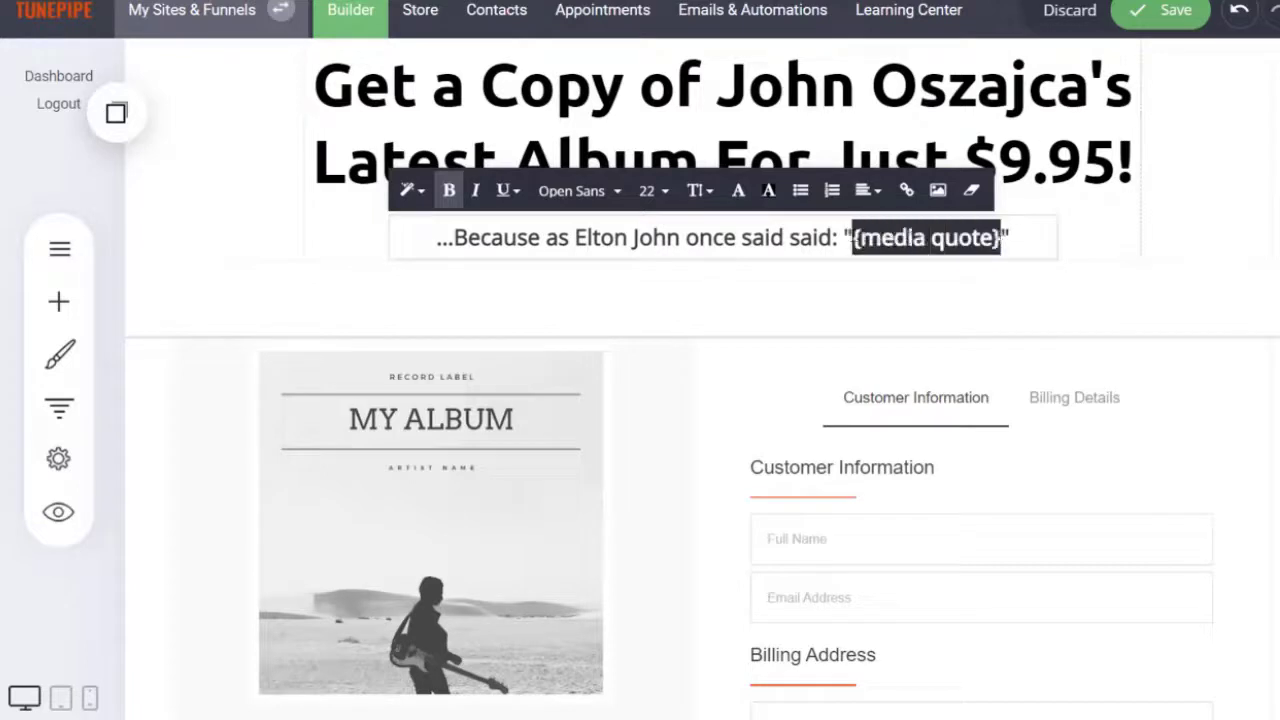
type("it's good m")
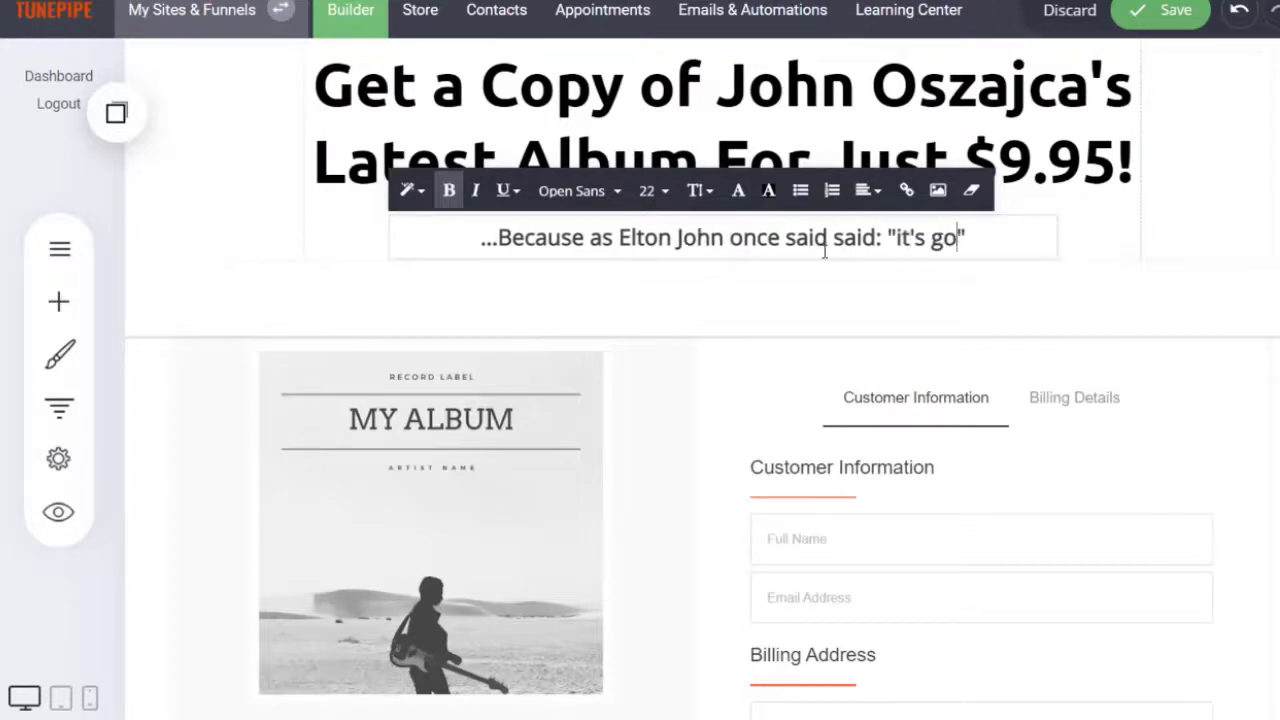
type("usic to listen to.")
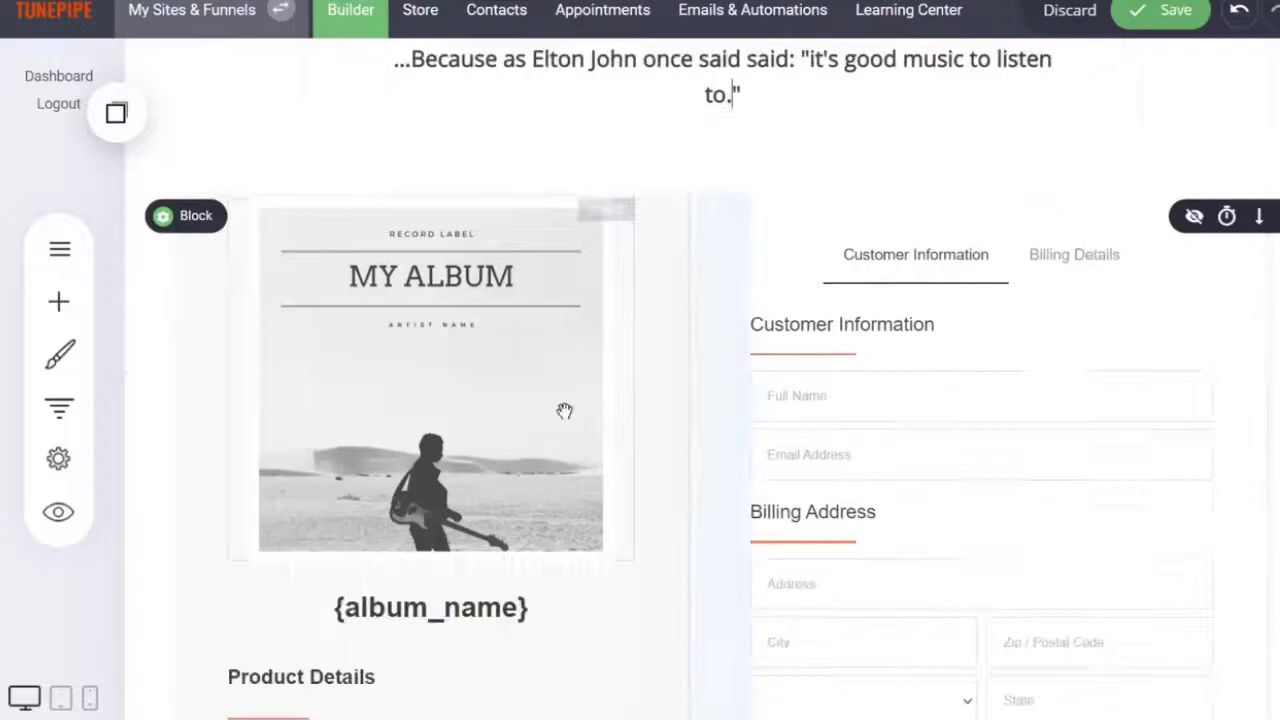
Step: Replace the placeholder album cover on the Sales Page with the Elephant Graveyard cover from the Images folder
left_click(508, 434)
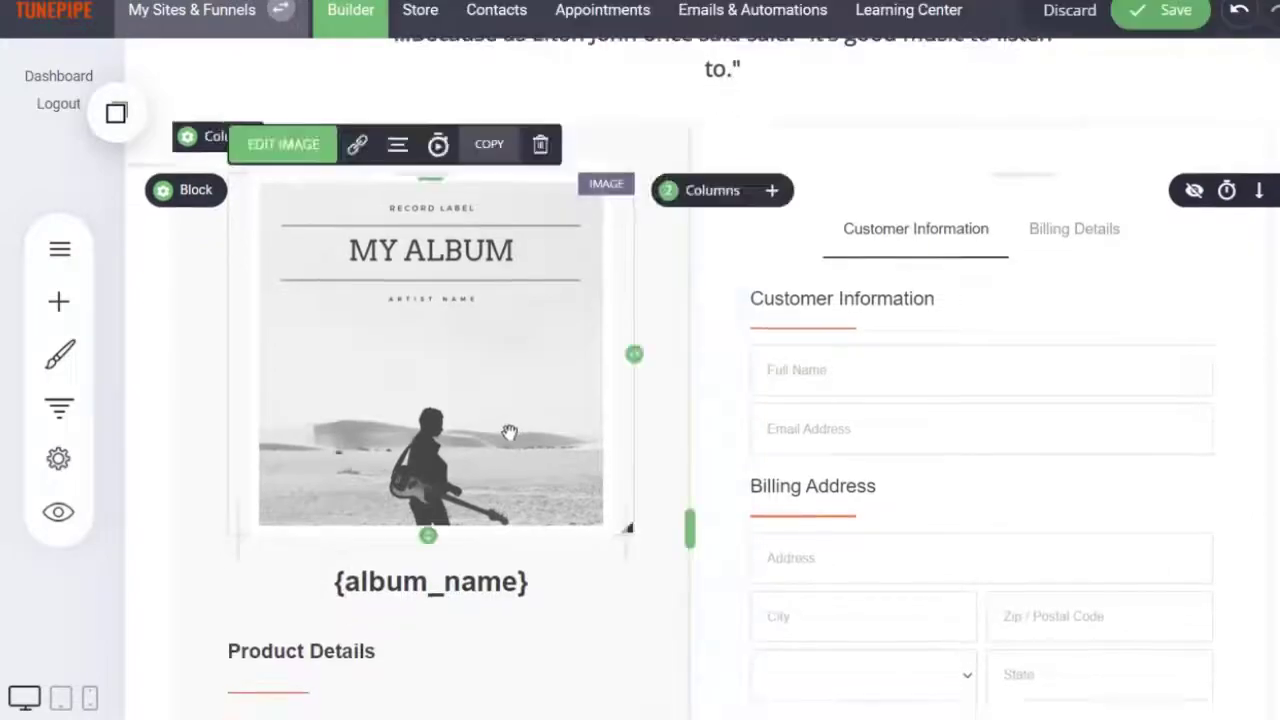
left_click(911, 252)
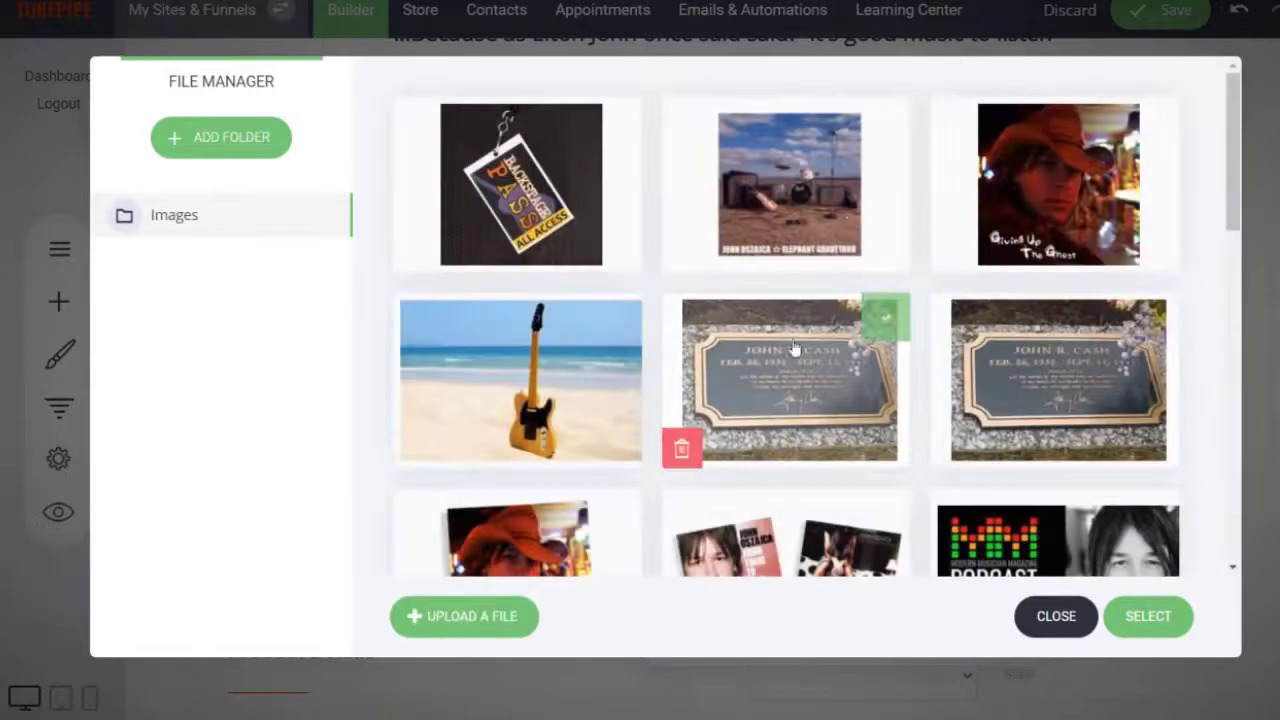
left_click_drag(1240, 203, 1245, 536)
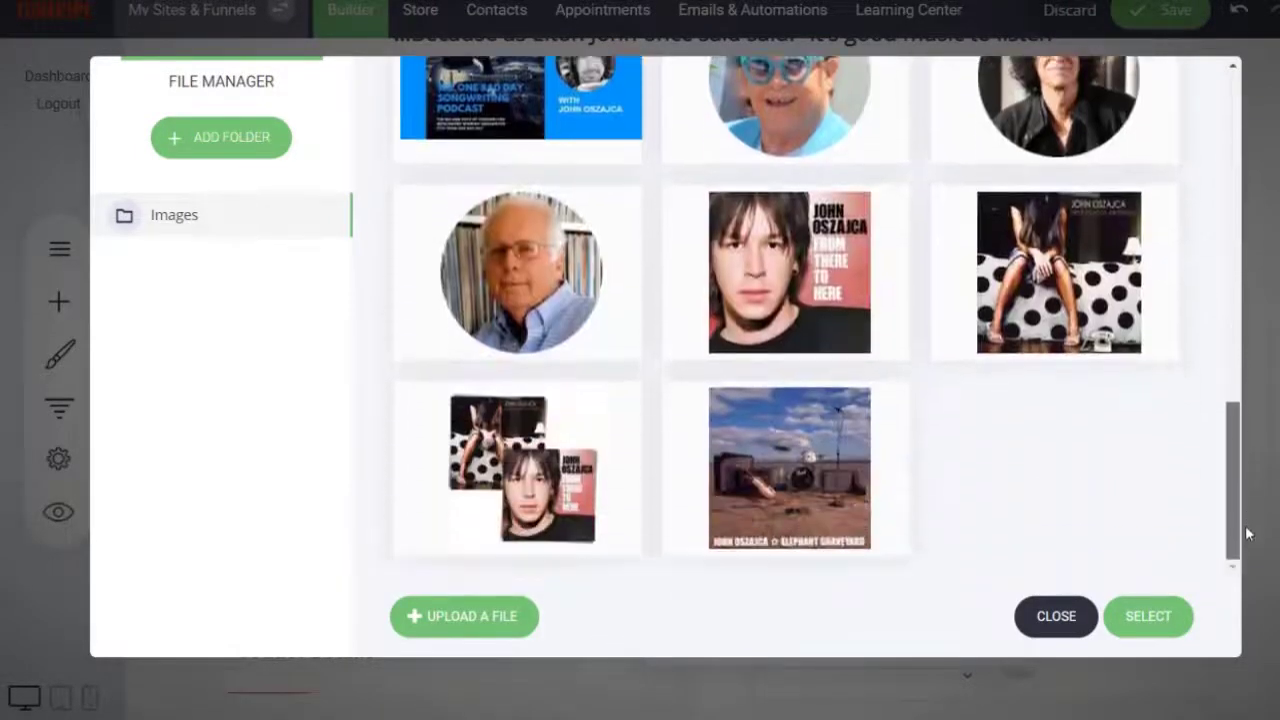
left_click(886, 405)
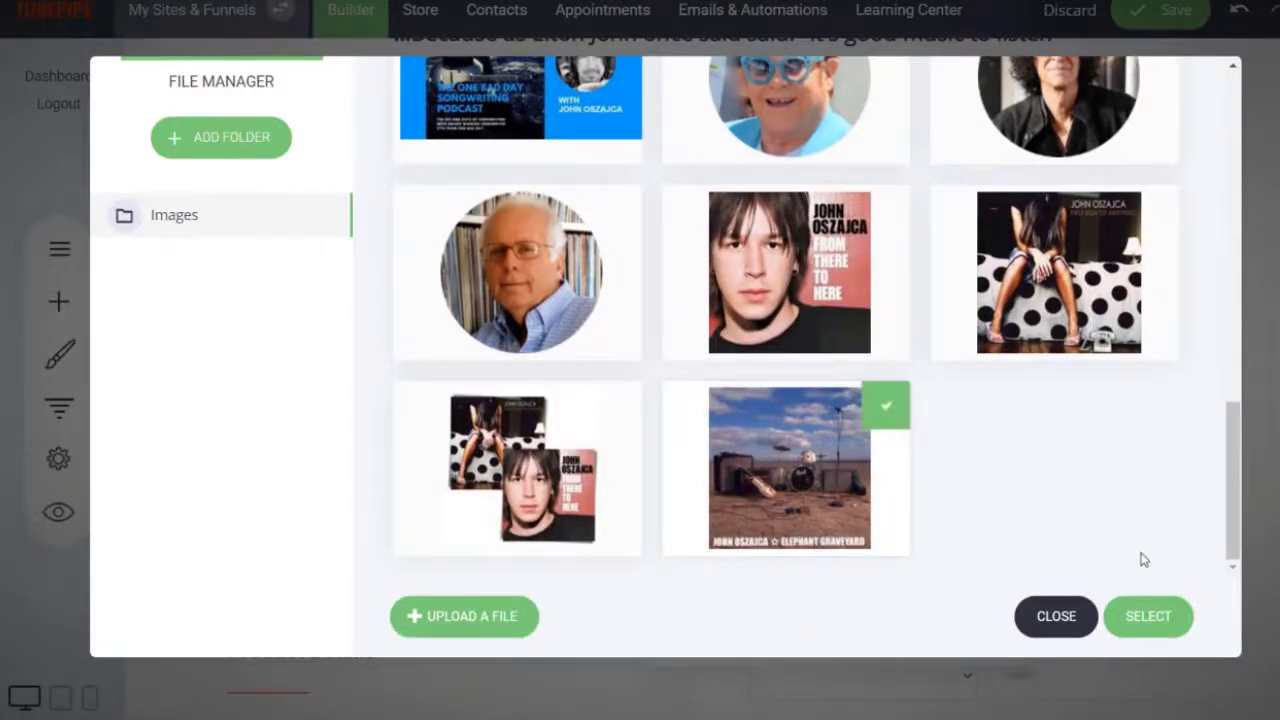
left_click(1148, 617)
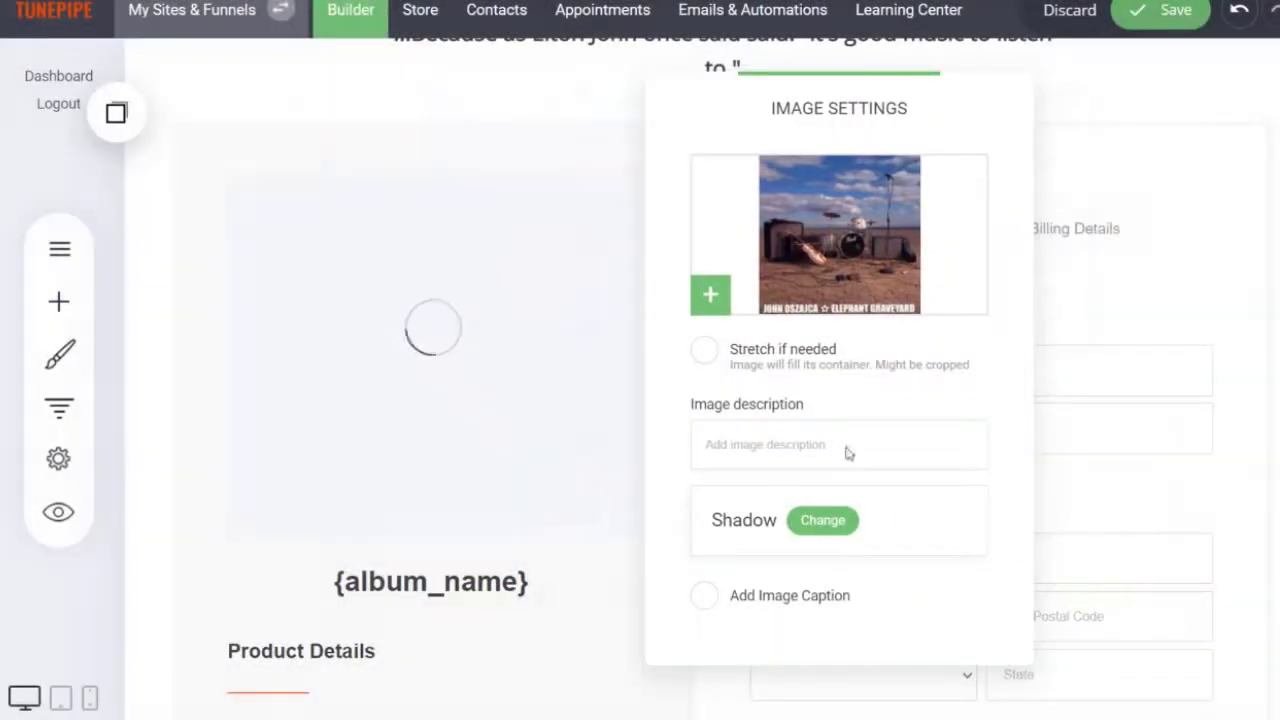
left_click(618, 579)
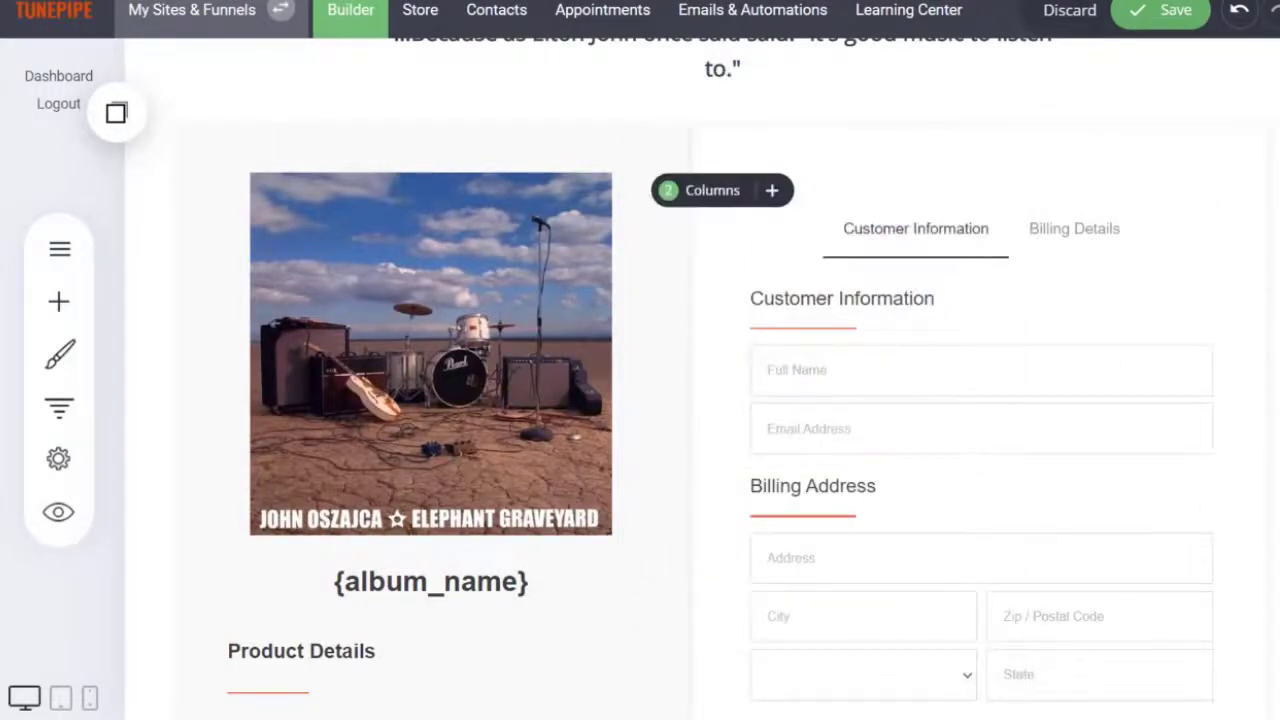
Step: Replace the {album_name} heading beneath the album cover with "Elephant Graveyard"
scroll(480, 216, "down", 4)
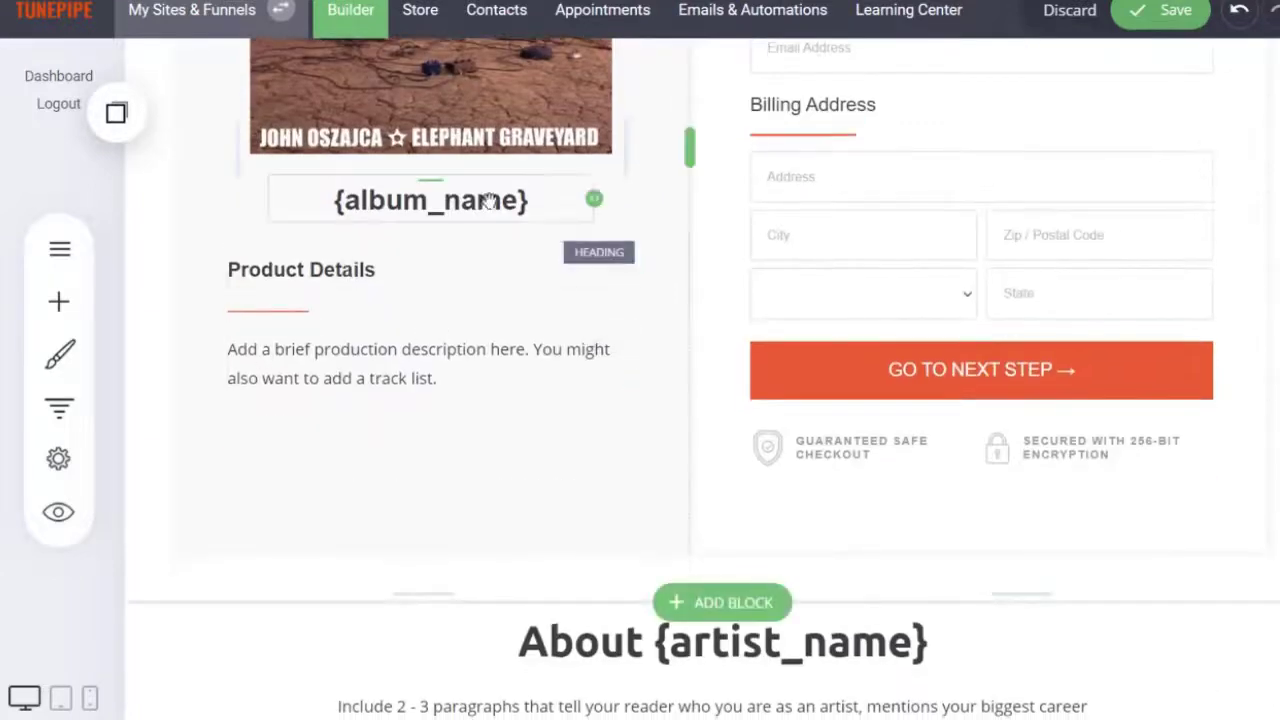
left_click(485, 207)
left_click_drag(537, 199, 296, 205)
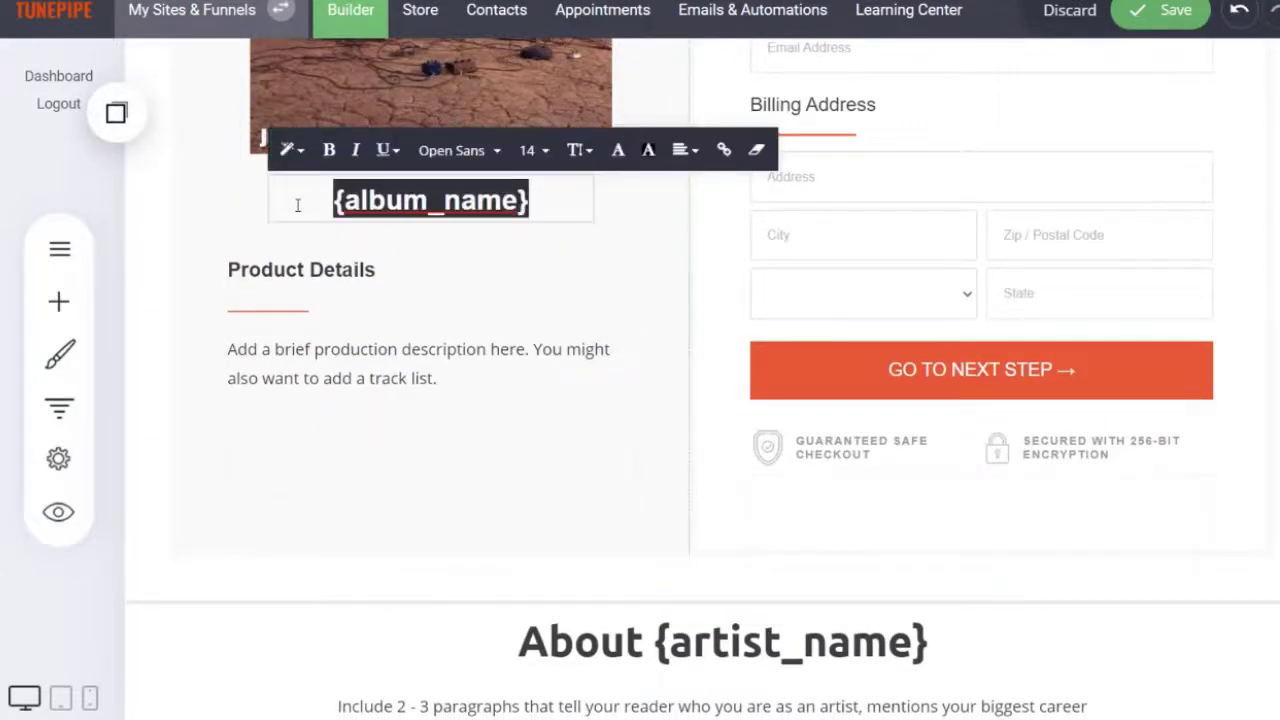
type("E")
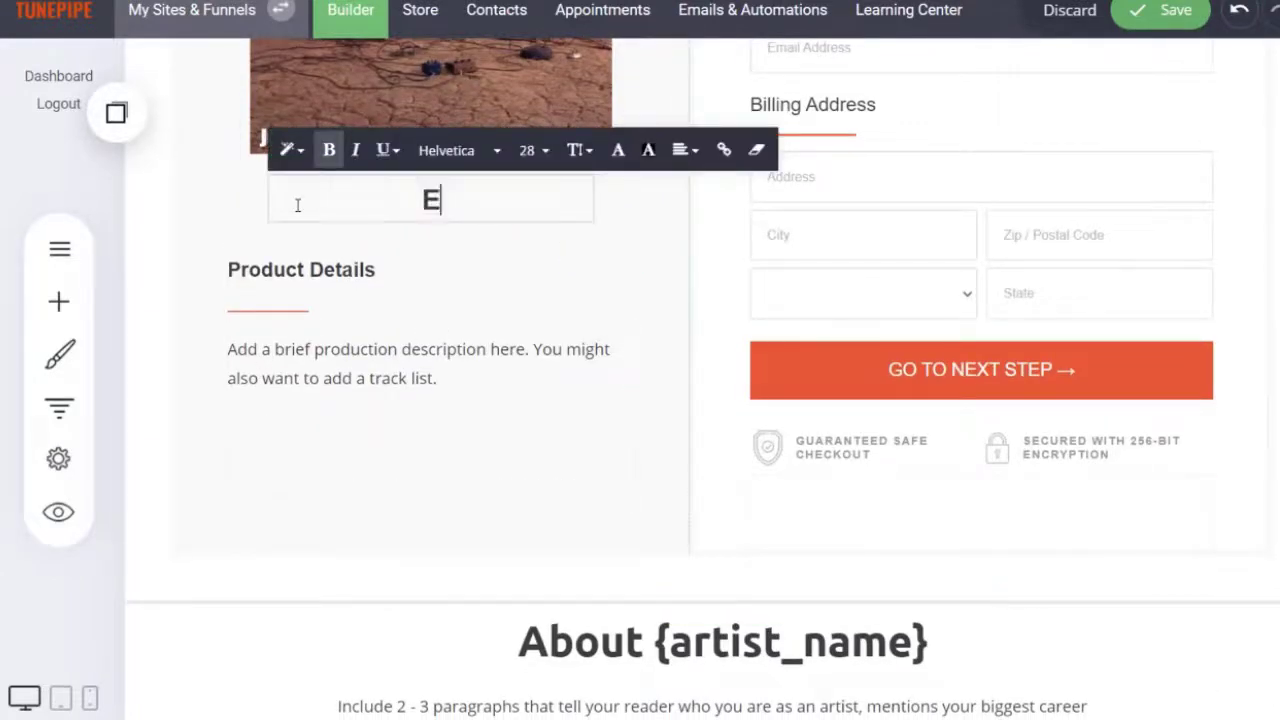
type("lephant Graveyard")
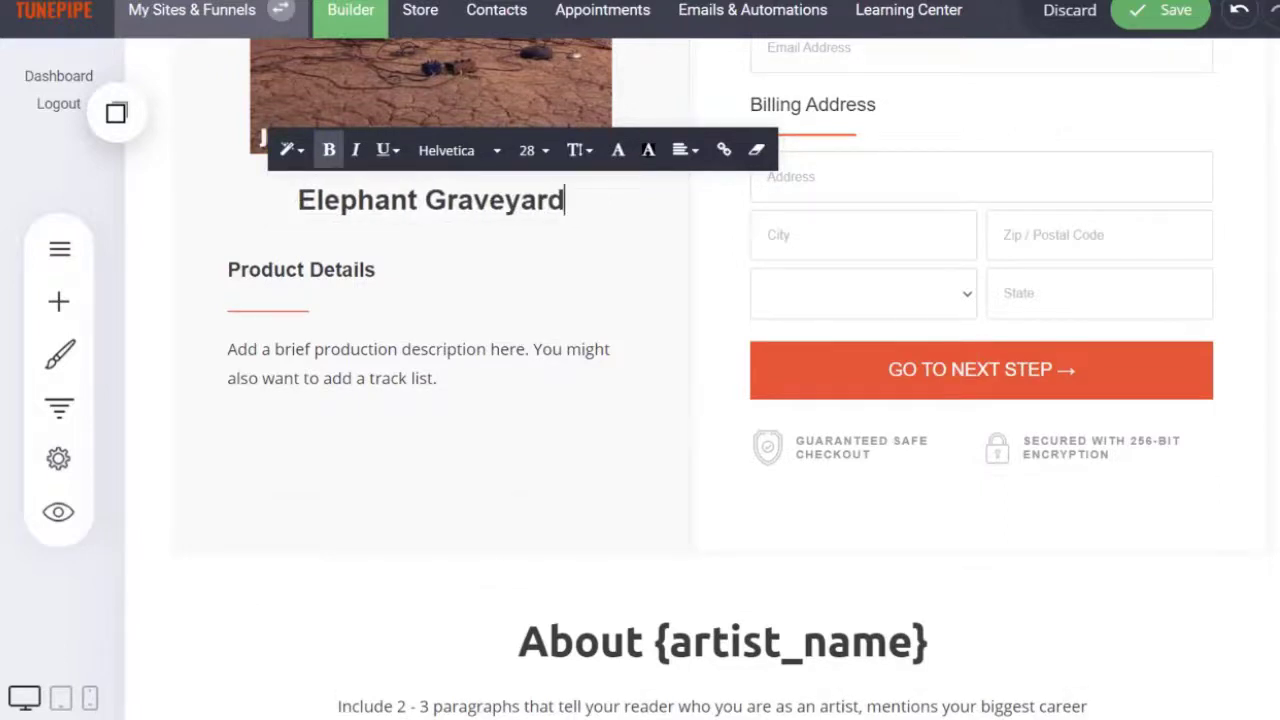
Step: Switch to the Links file in Notepad and copy the album description together with its ten-song track list
key("alt+Tab")
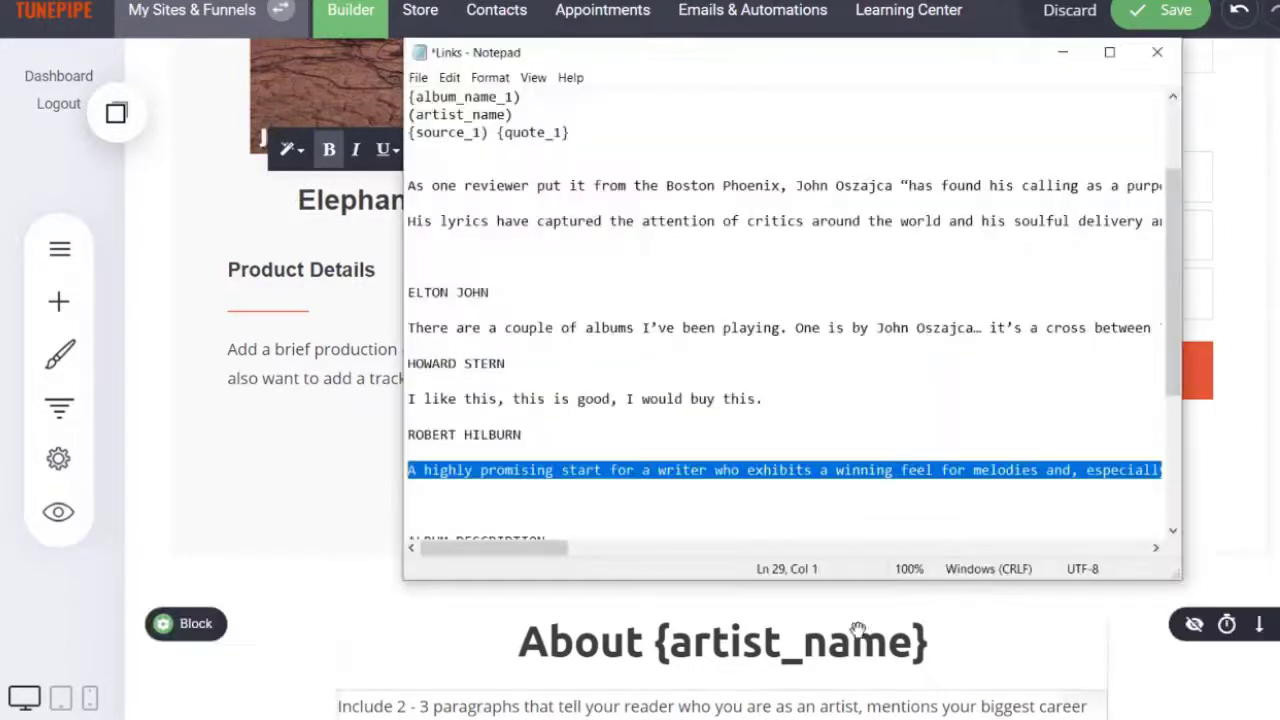
left_click(696, 494)
left_click_drag(1178, 348, 1168, 483)
left_click_drag(507, 524, 417, 338)
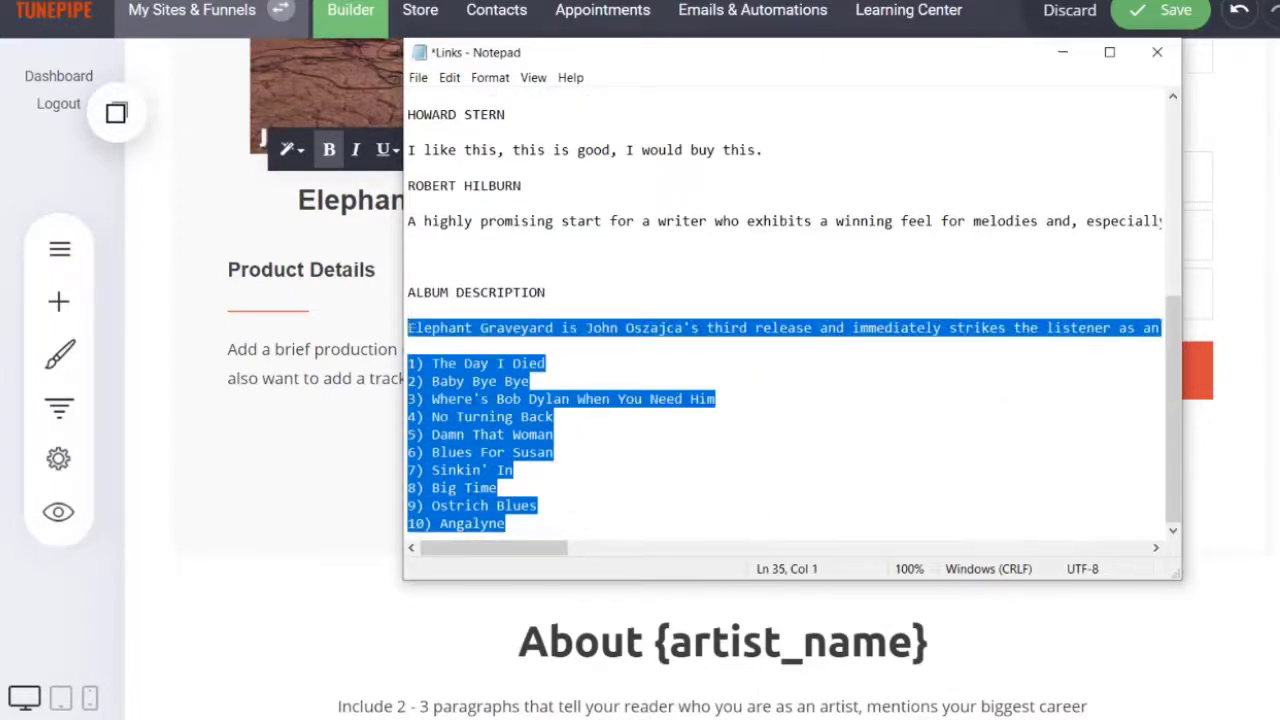
Step: Back in the page builder, replace the Product Details placeholder text with the copied description and track list, separated by a blank line
key("alt+Tab")
left_click(325, 385)
left_click_drag(505, 388, 248, 349)
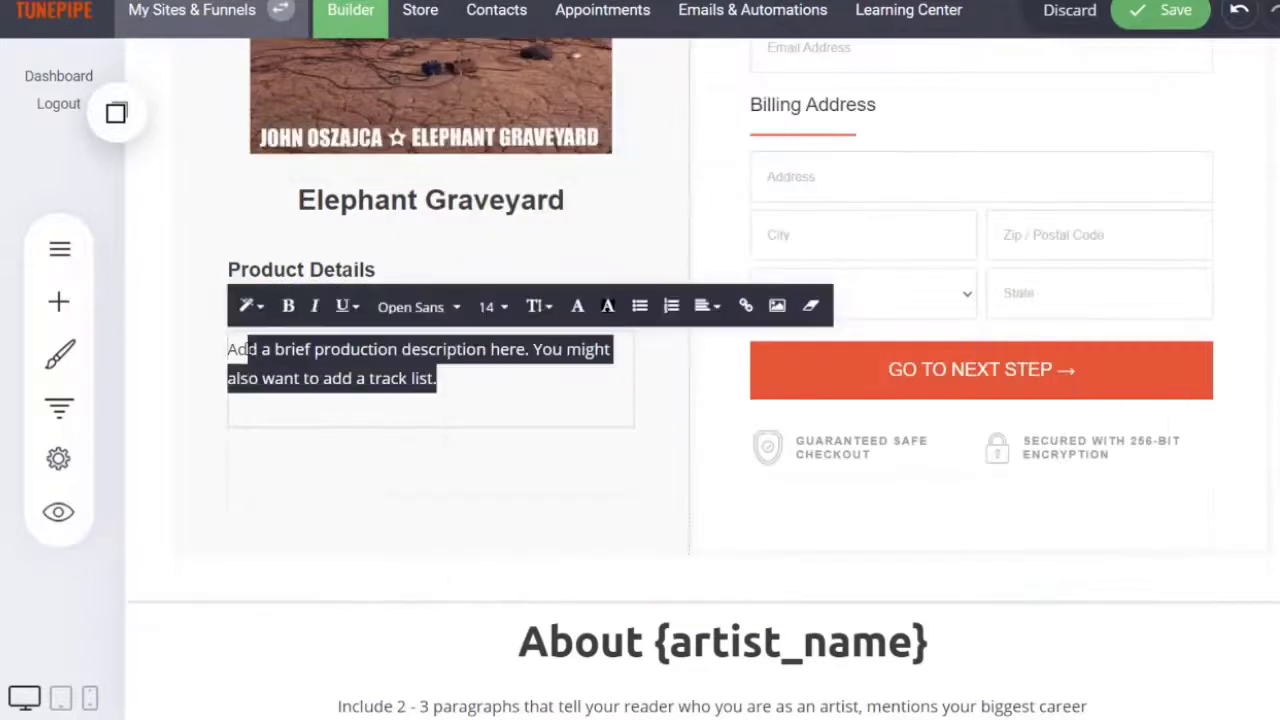
key("ctrl+v")
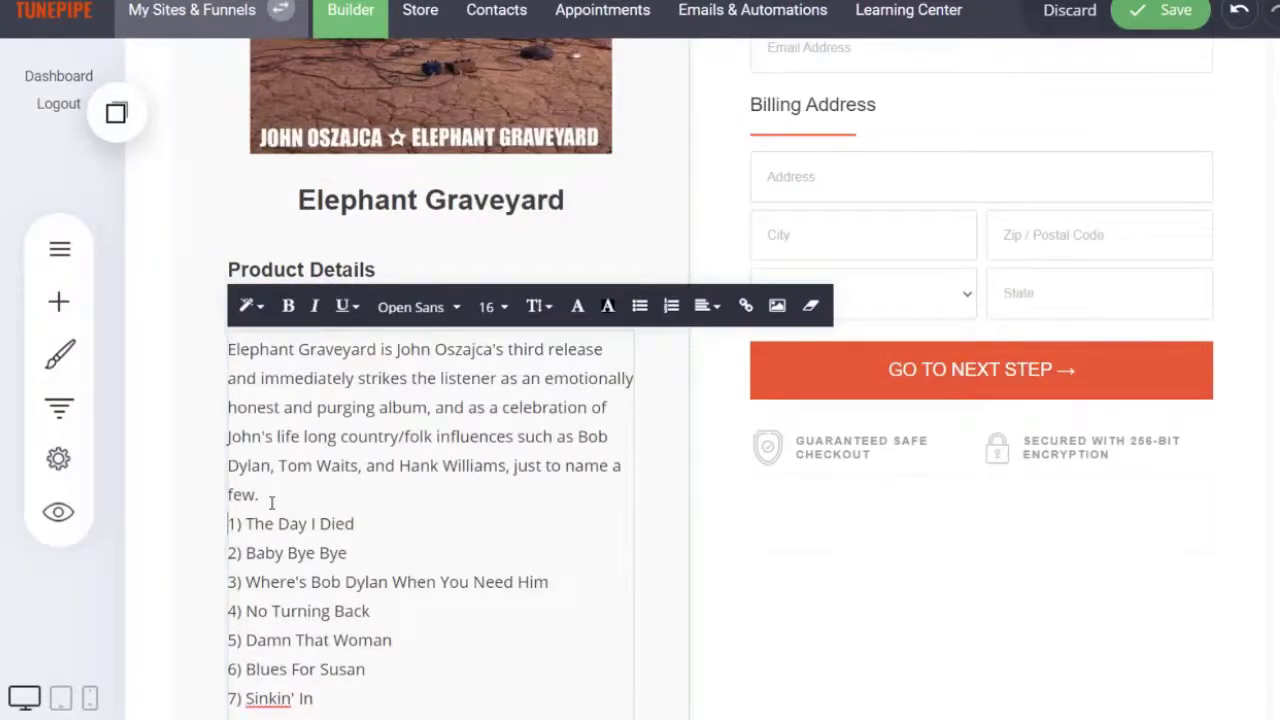
key("Return")
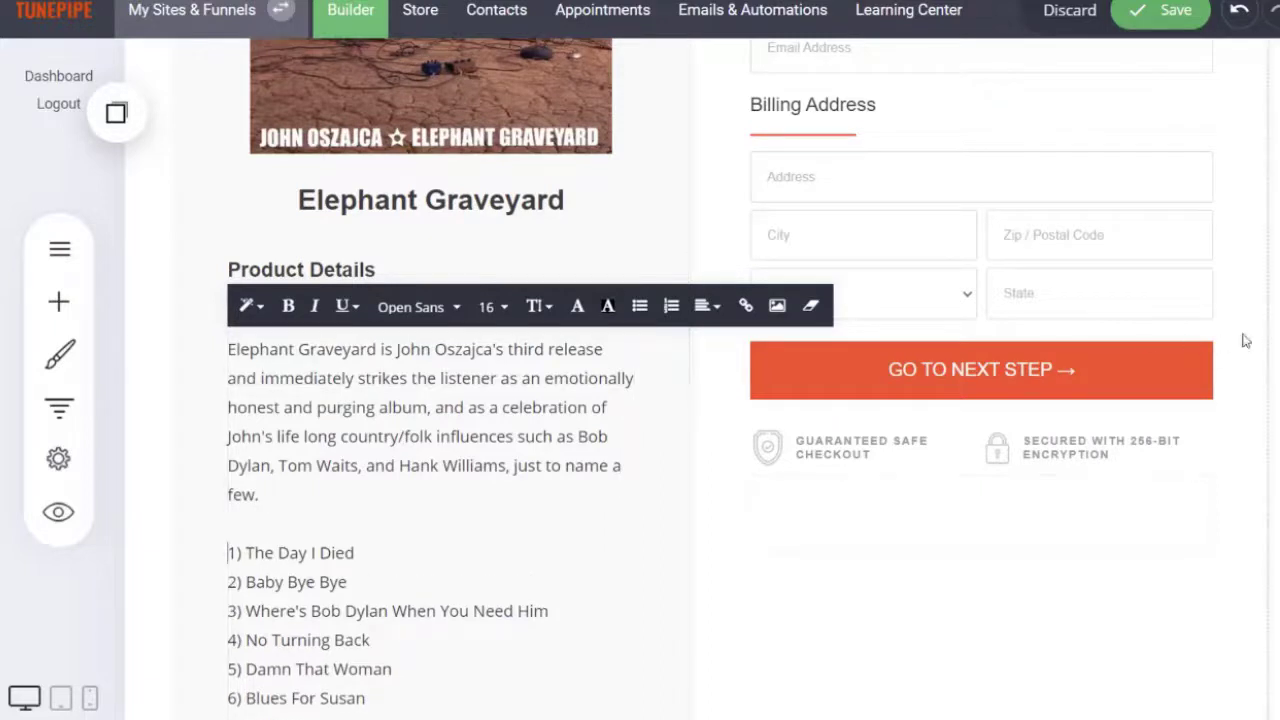
Step: Review the layout of the album cover, product details and track list beside the checkout form
scroll(720, 380, "up", 5)
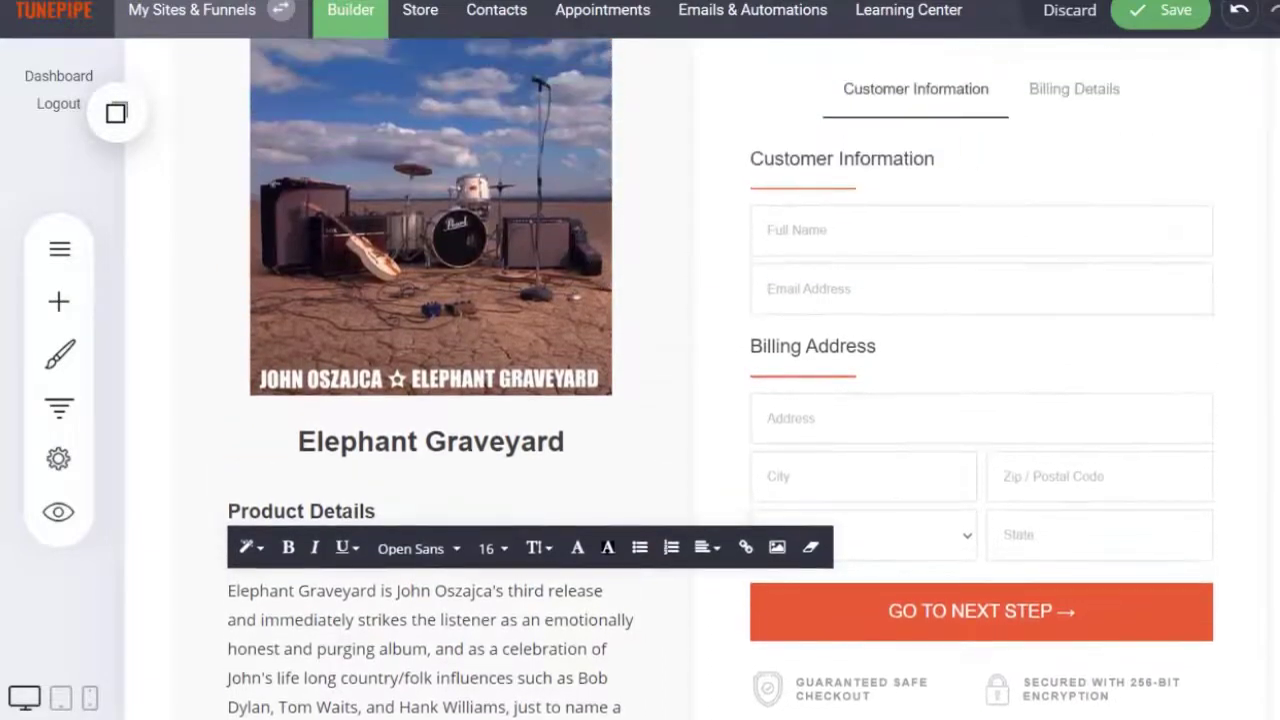
scroll(720, 380, "up", 3)
scroll(720, 380, "down", 20)
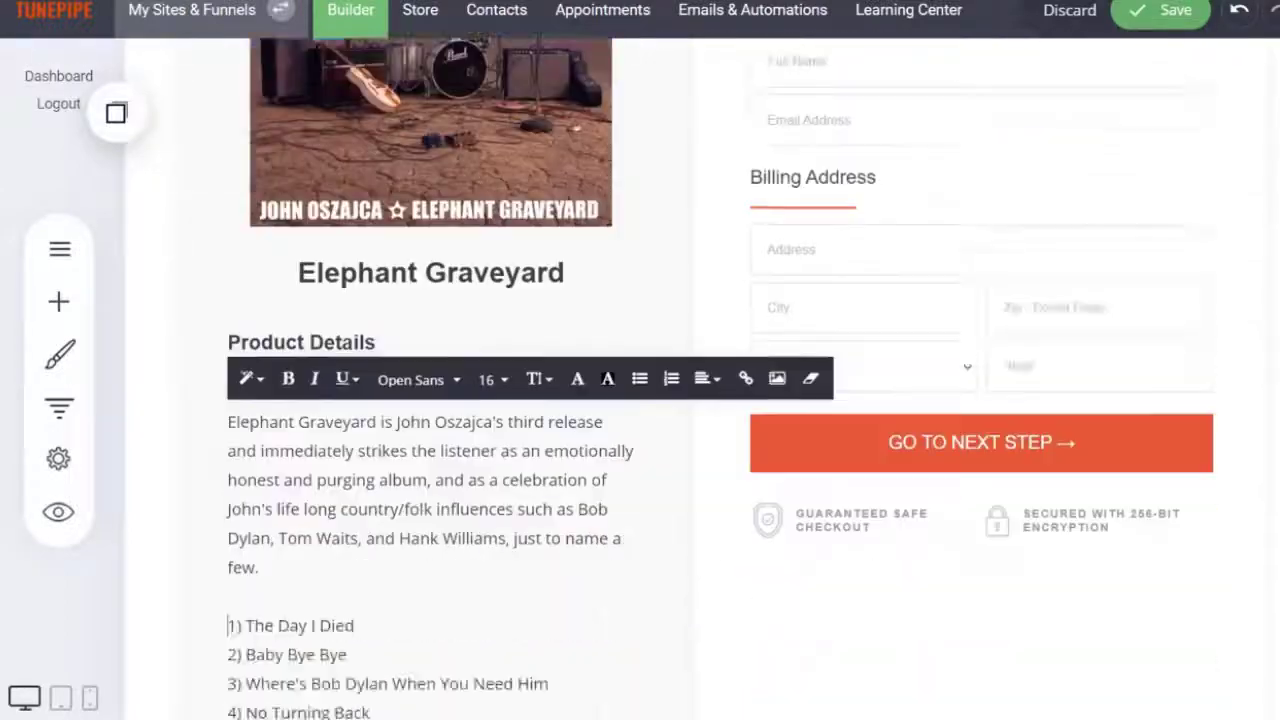
scroll(700, 380, "up", 15)
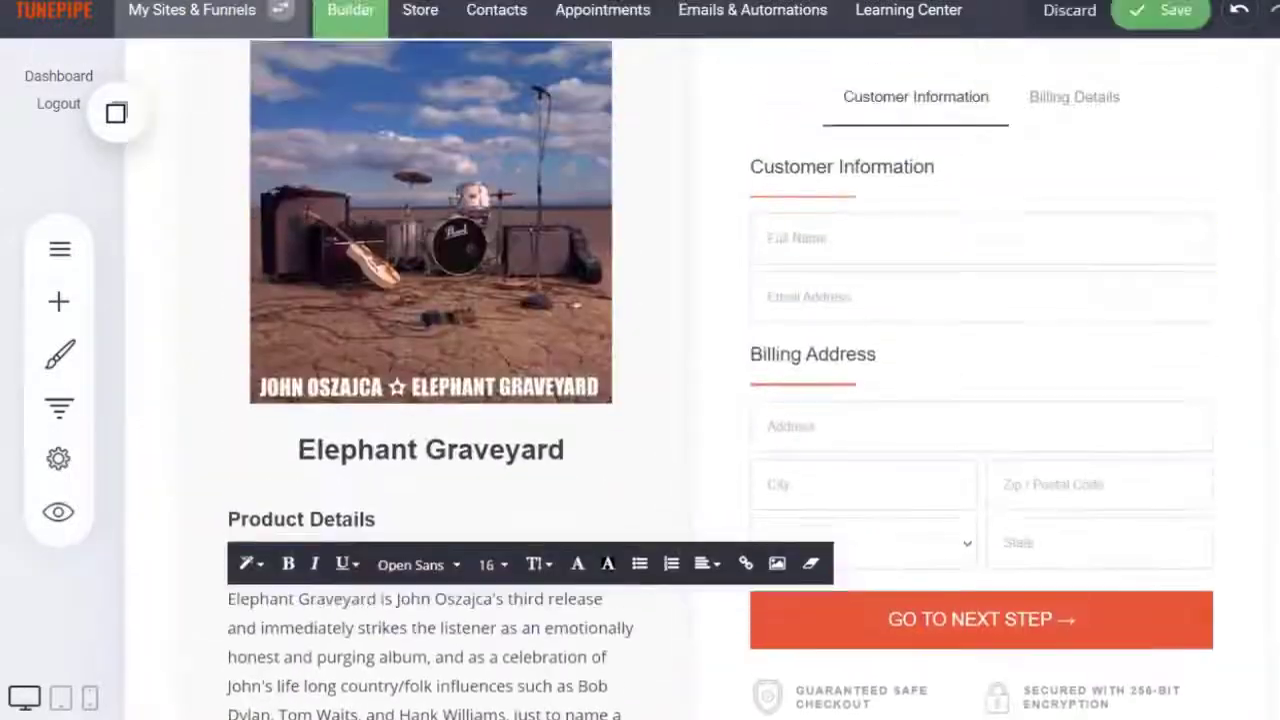
scroll(700, 380, "down", 2)
scroll(720, 380, "down", 4)
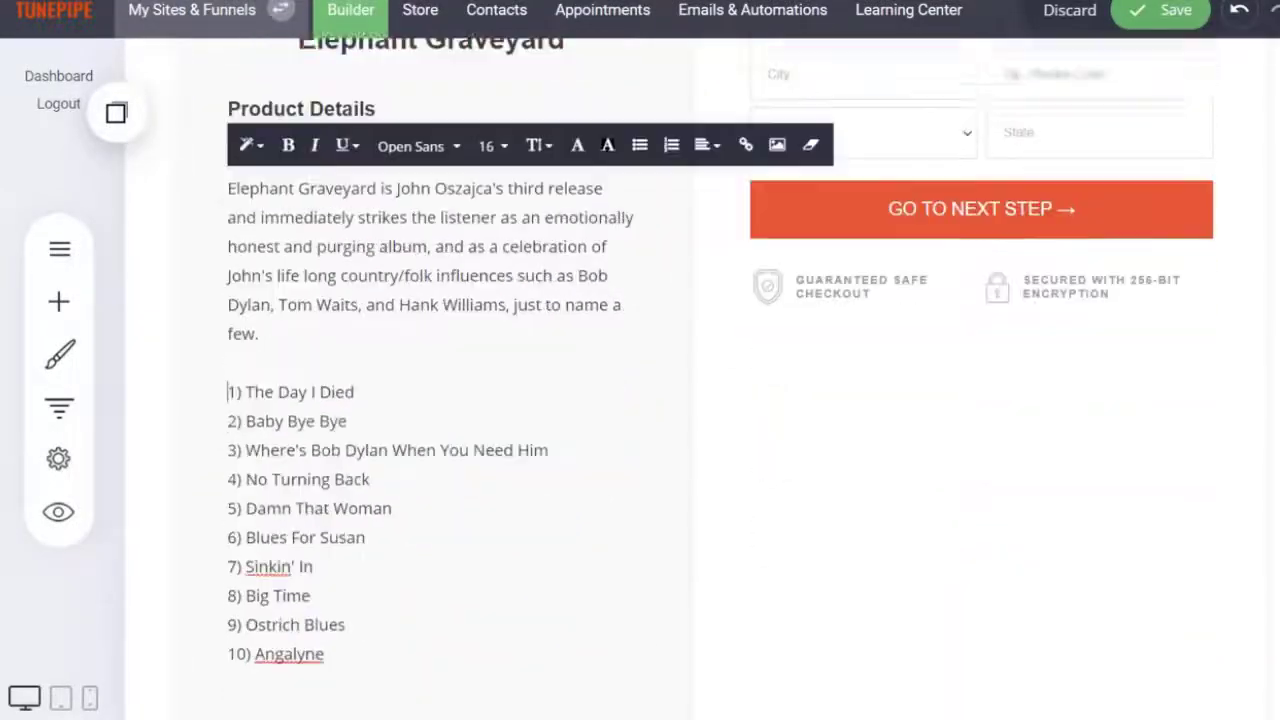
scroll(720, 380, "up", 5)
scroll(961, 442, "up", 2)
scroll(961, 442, "down", 2)
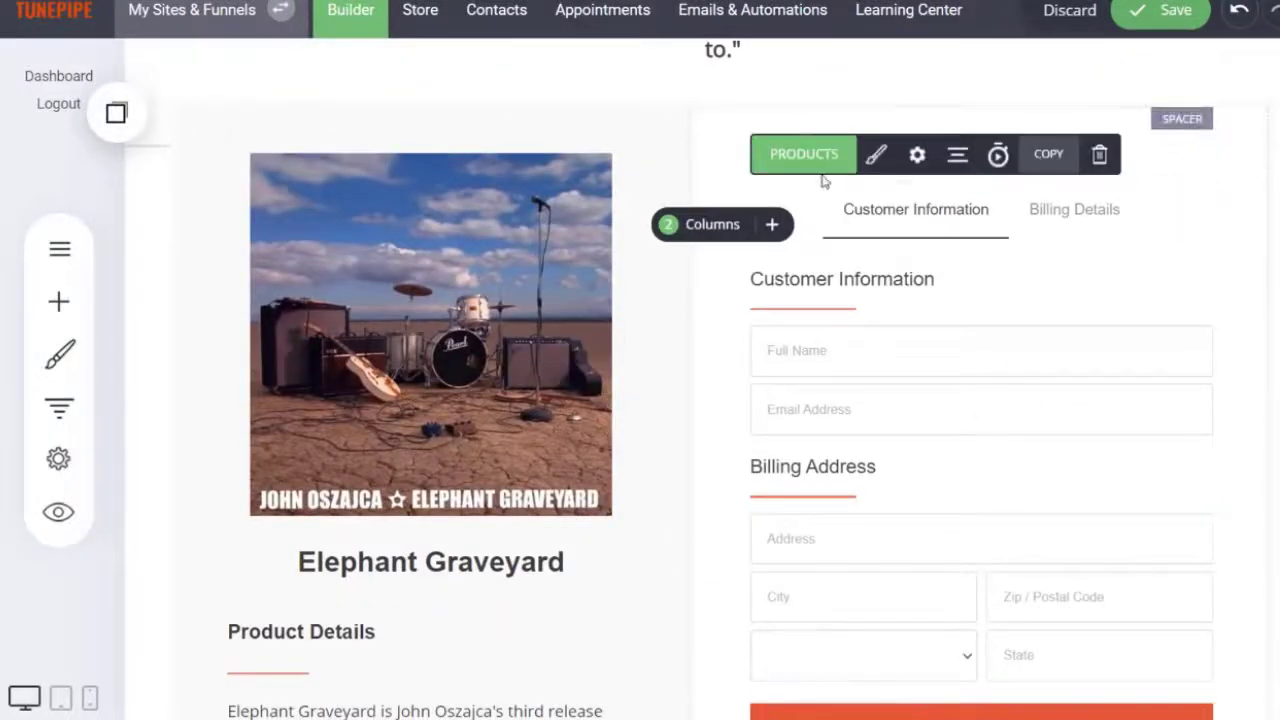
Step: Set the checkout form's thank you page link to the Thank You Sale funnel step
left_click(917, 156)
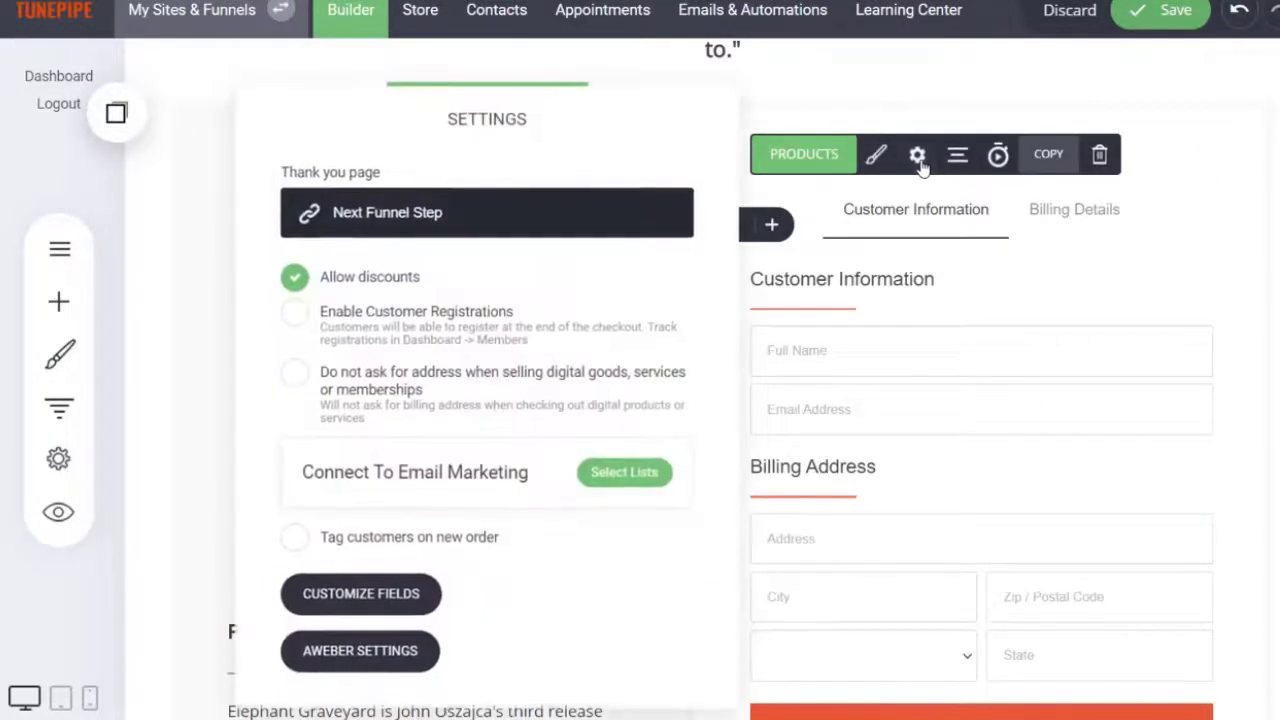
left_click(426, 232)
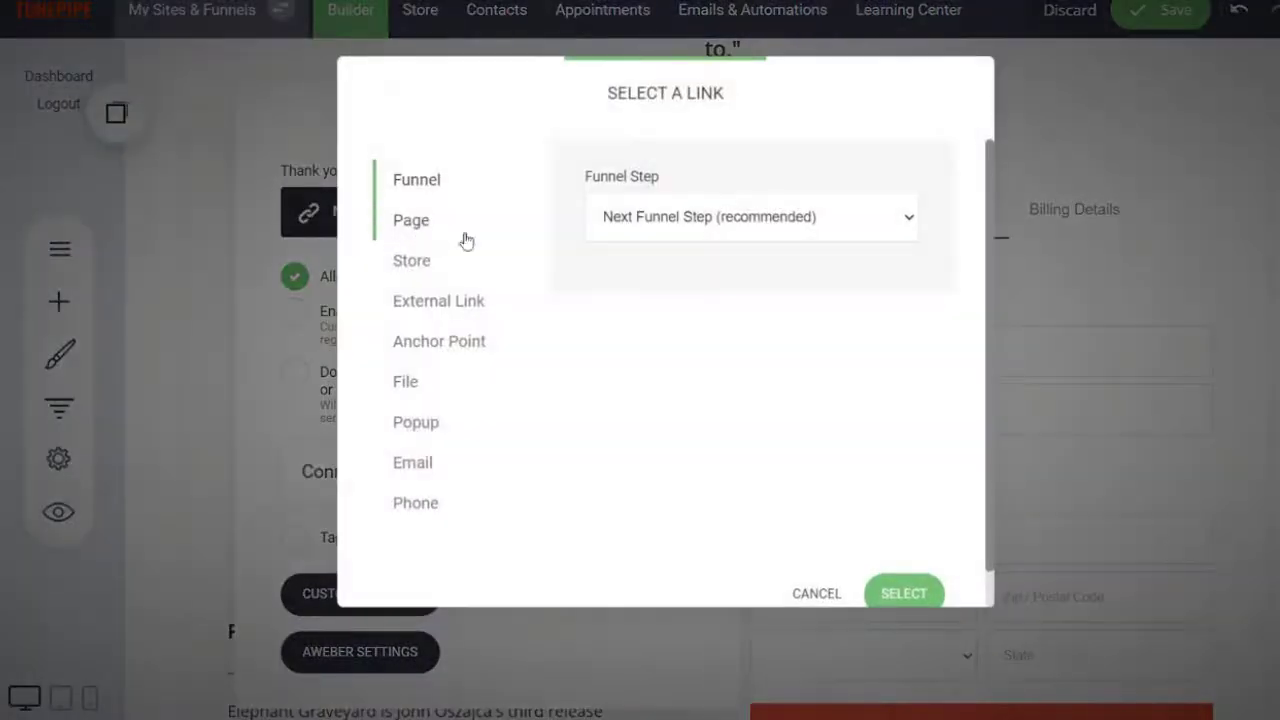
left_click(768, 234)
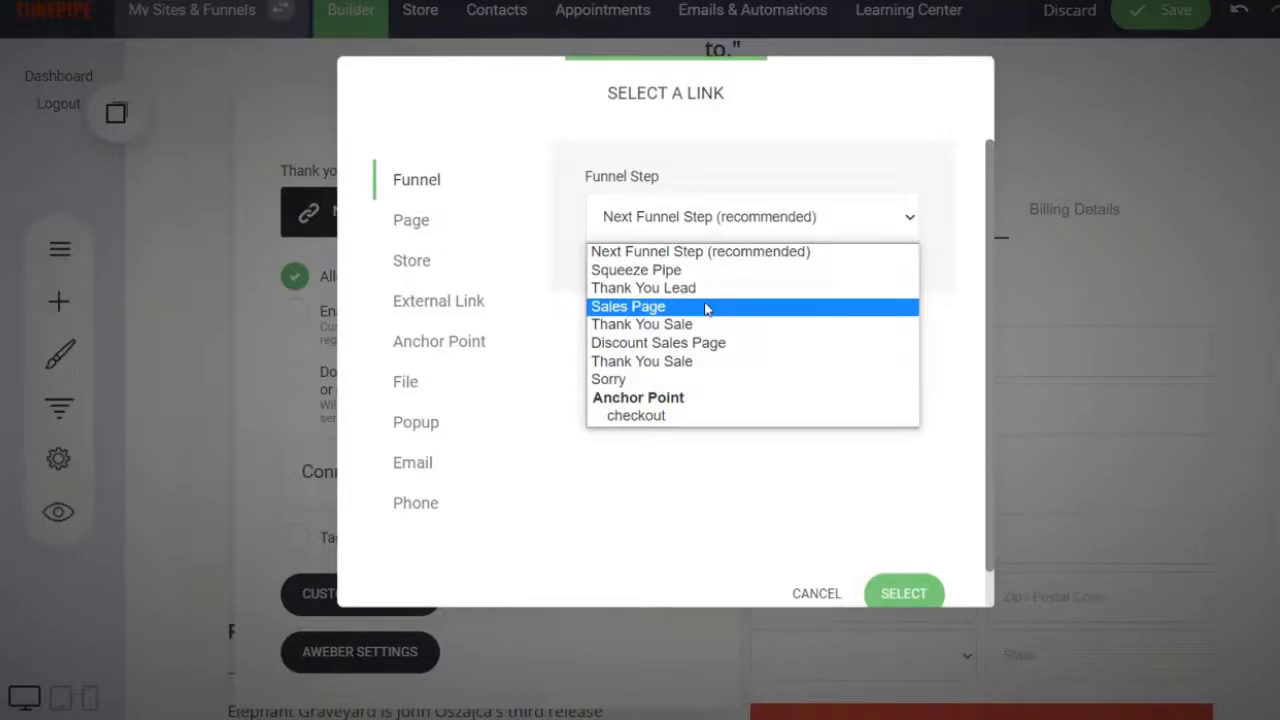
left_click(683, 325)
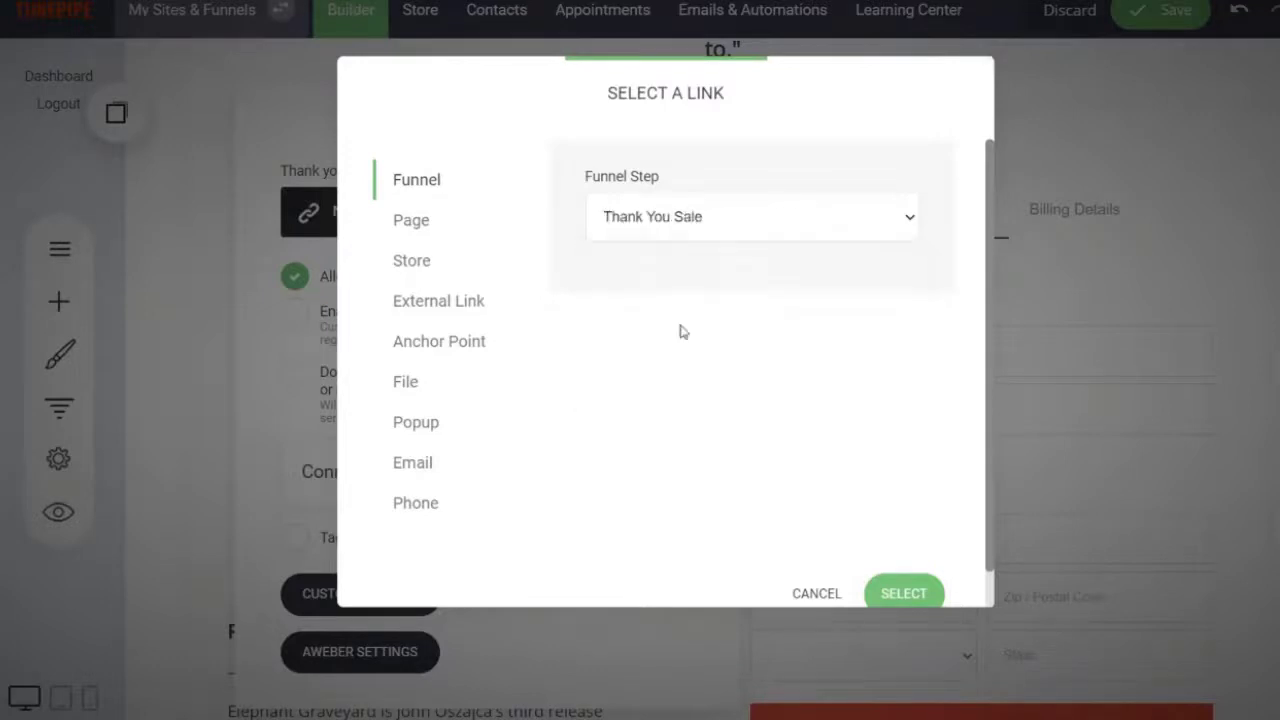
left_click(898, 593)
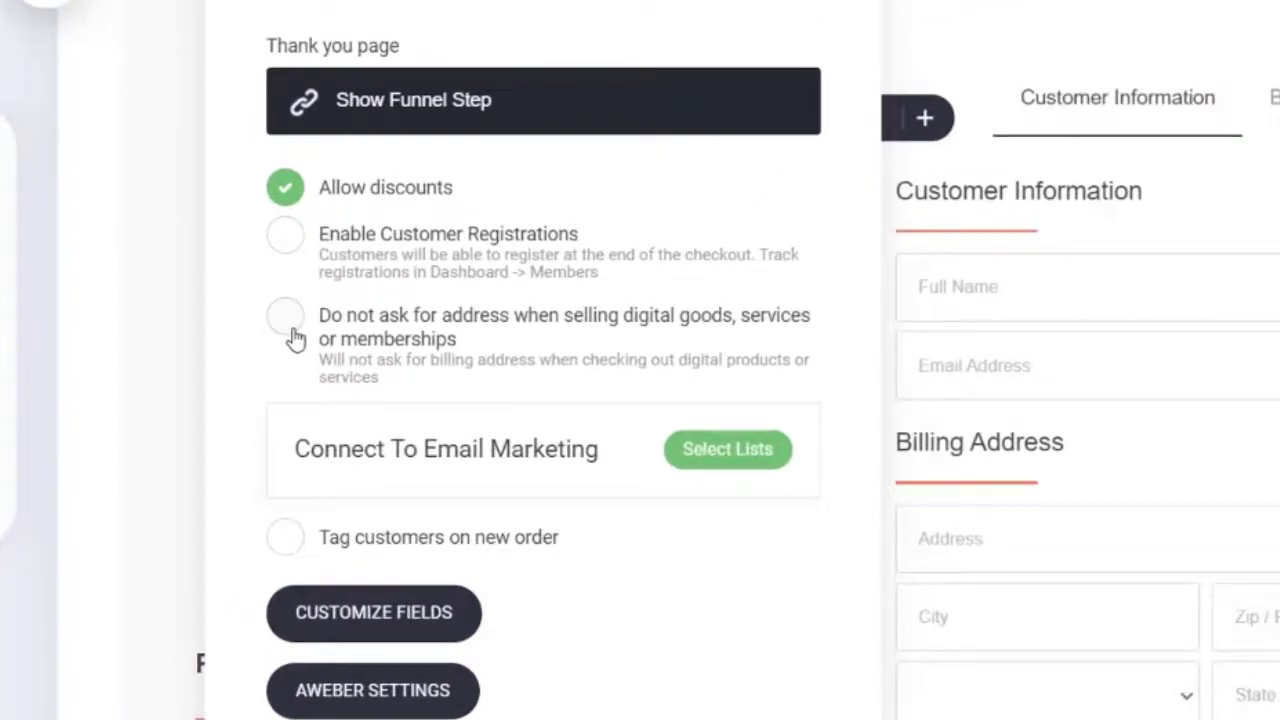
Step: Set the checkout to skip the address for digital goods, services or memberships, and connect it to the artist's music email list
left_click(287, 320)
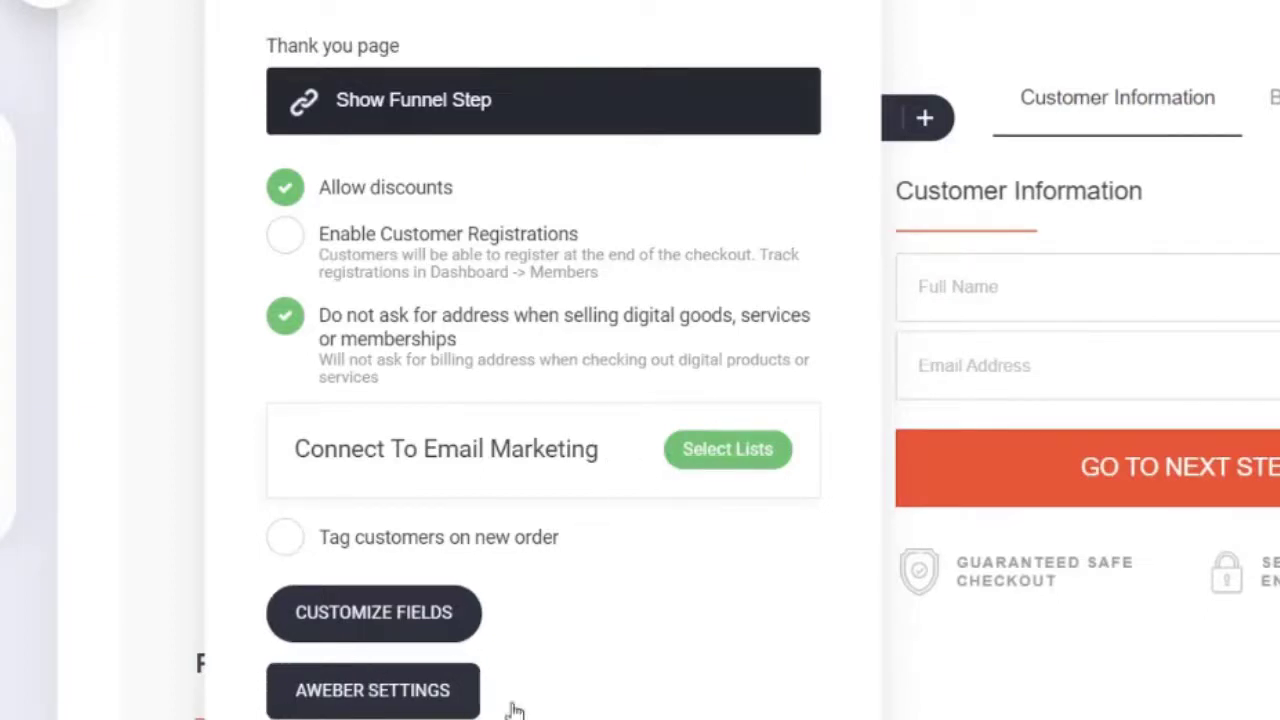
left_click(720, 451)
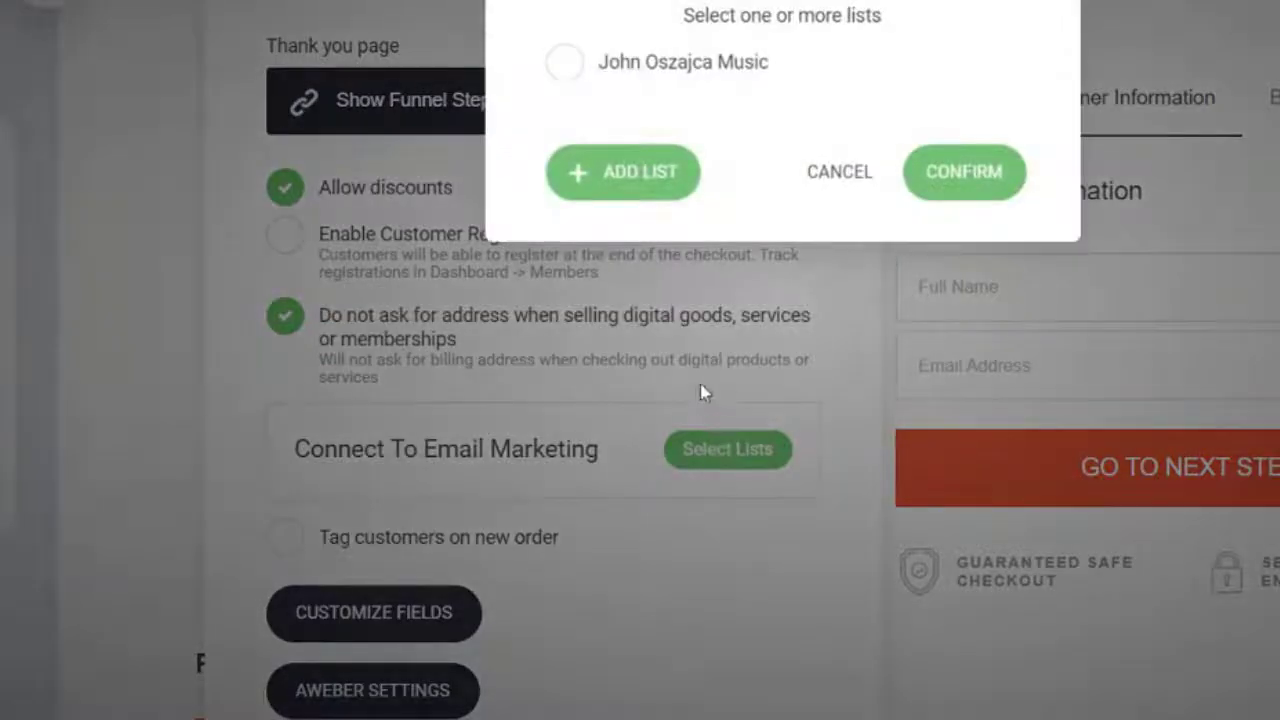
left_click(572, 66)
left_click(964, 178)
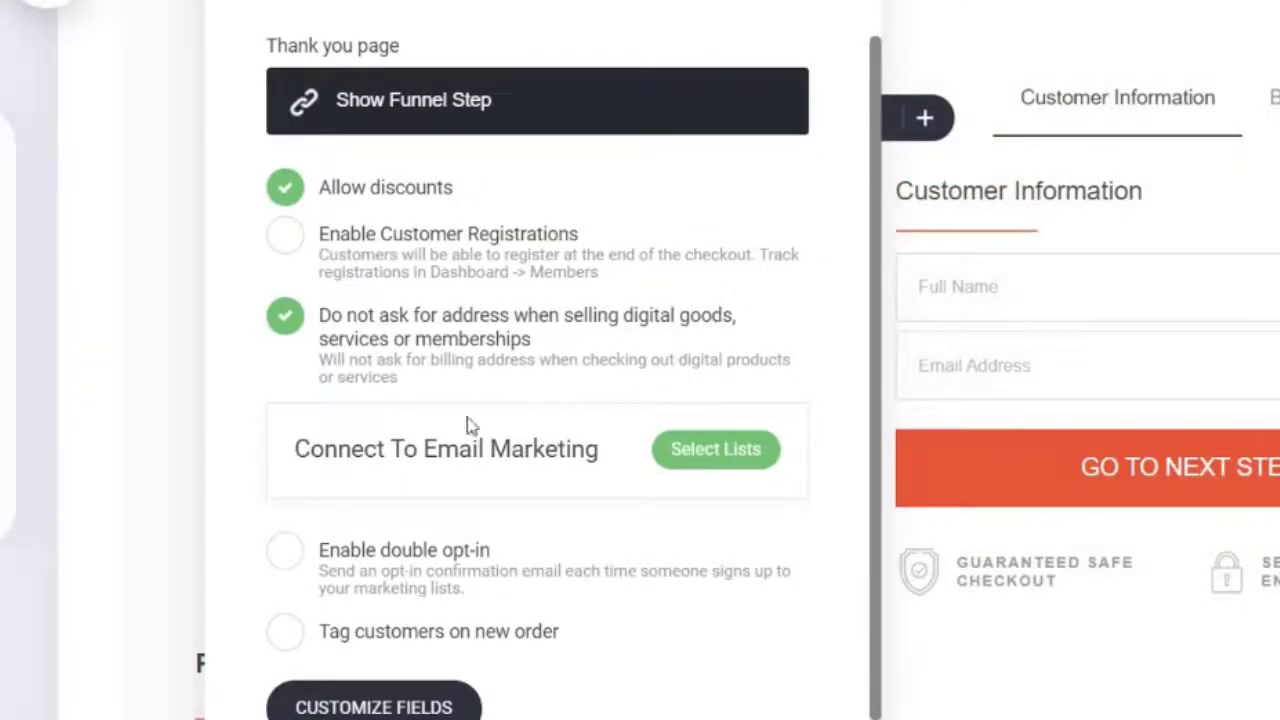
Step: Enable customer tagging on new orders in the checkout settings and add the tag elephant-graveyard-customer
scroll(352, 490, "down", 1)
left_click(288, 560)
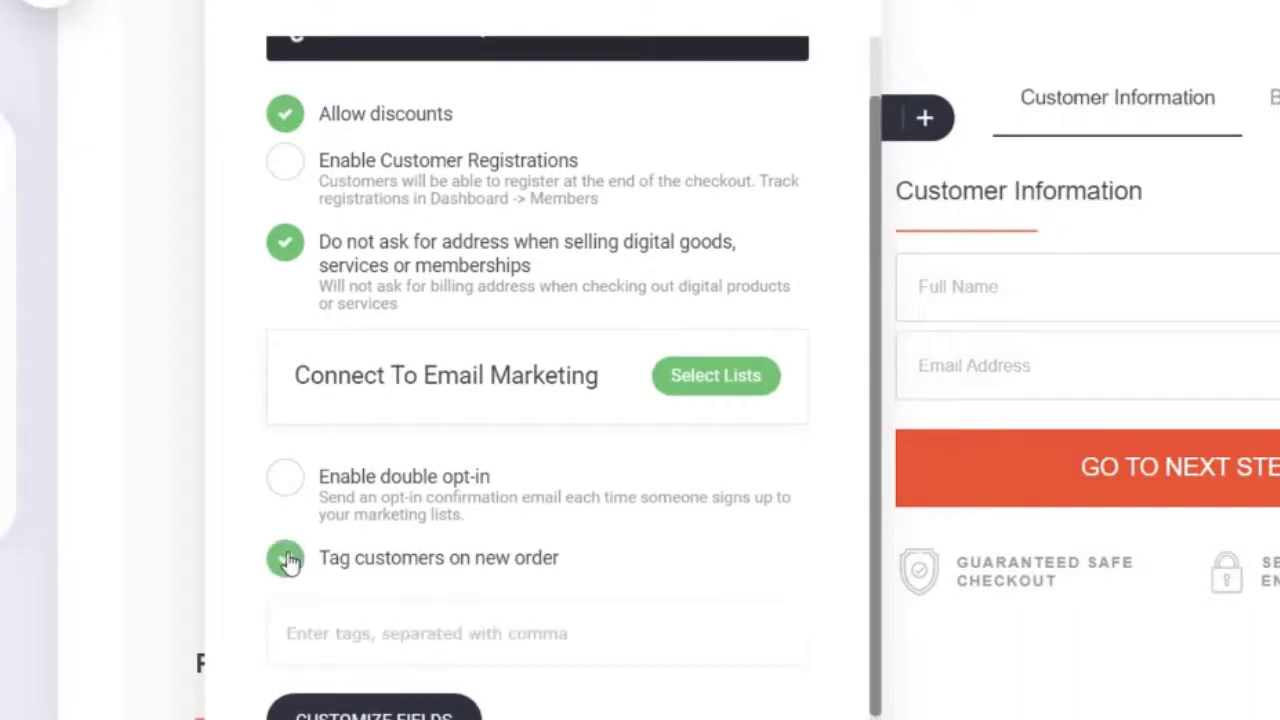
scroll(480, 508, "down", 1)
left_click(459, 535)
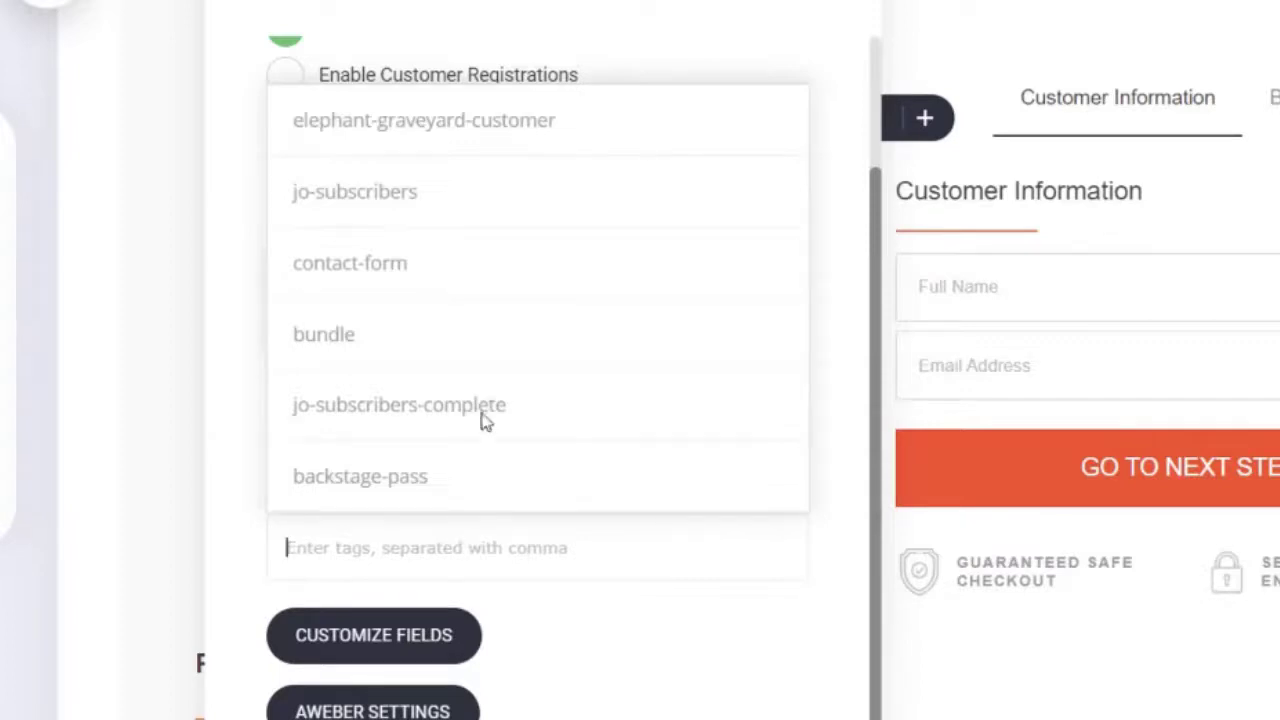
scroll(514, 137, "up", 1)
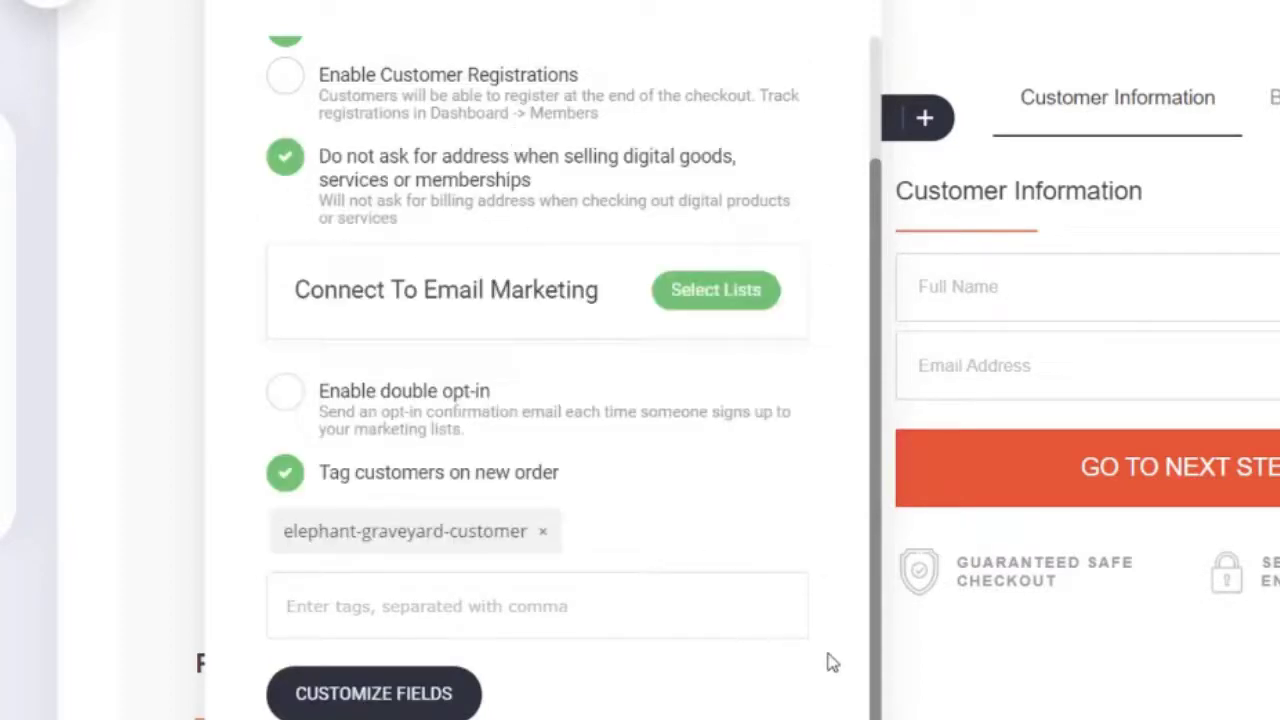
scroll(829, 660, "down", 1)
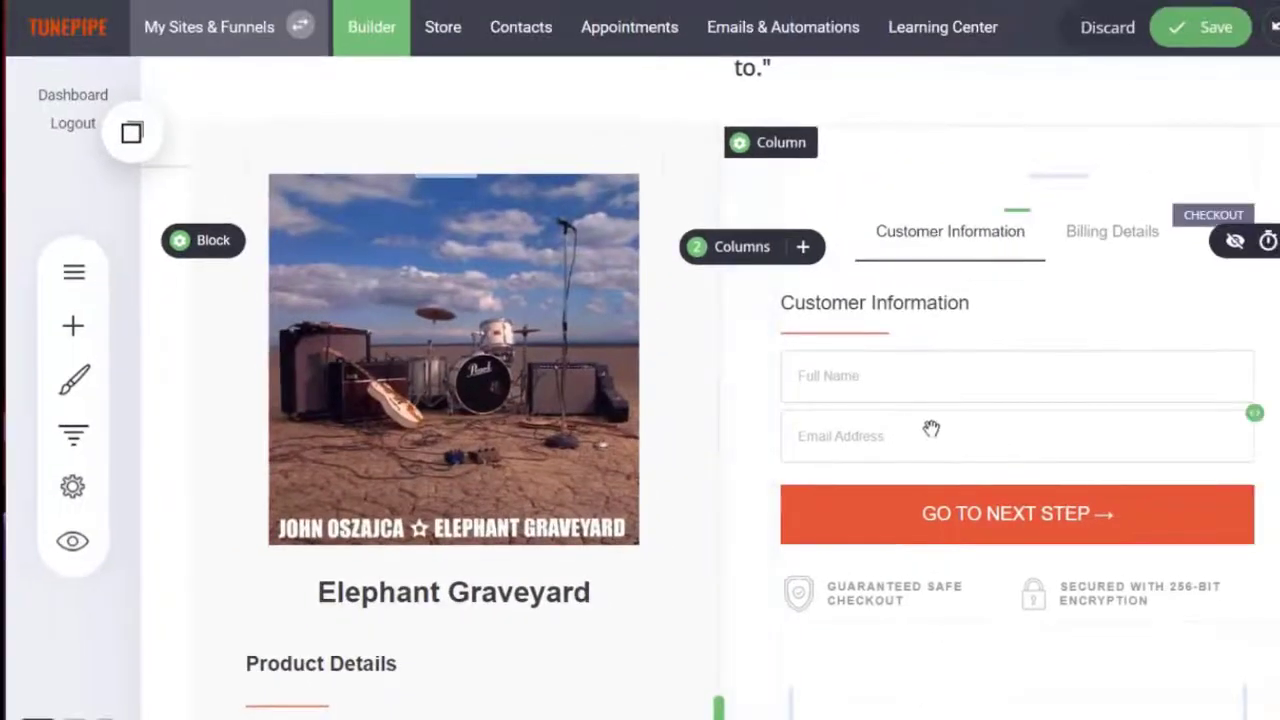
Step: Select Elephant Graveyard - Digital Download as the checkout form's main product
mouse_move(931, 428)
left_click(836, 174)
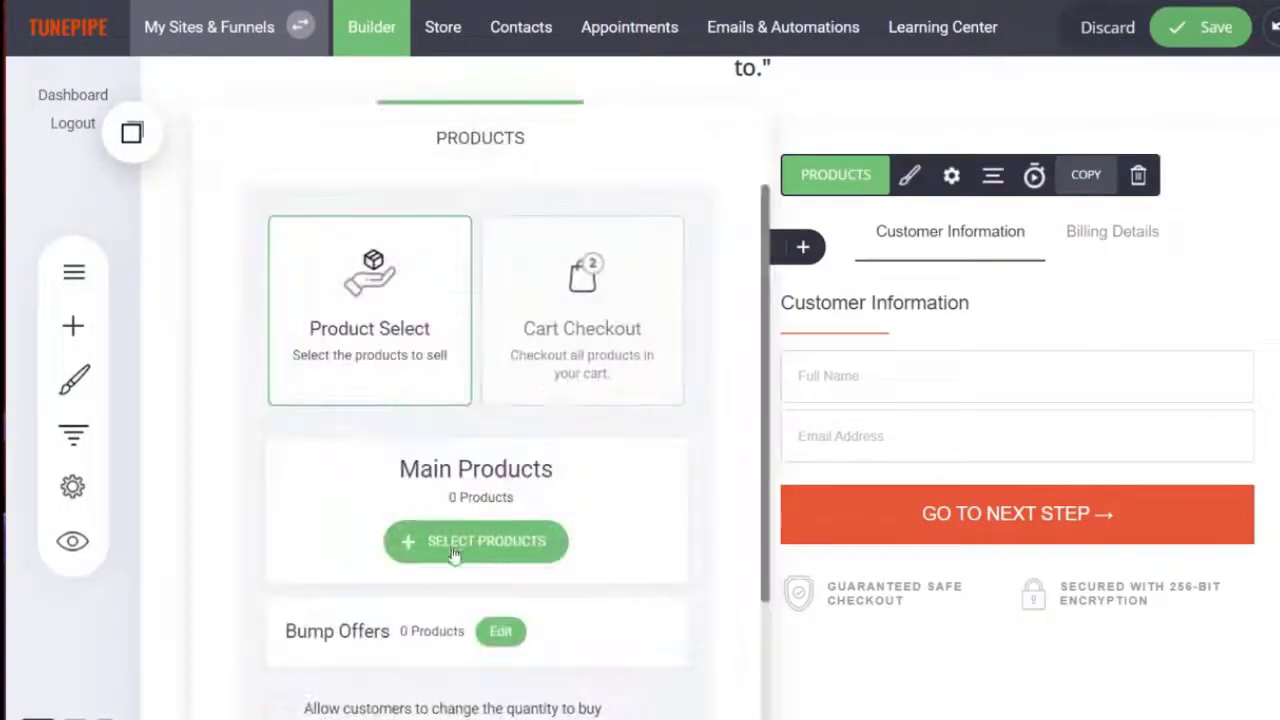
left_click(464, 545)
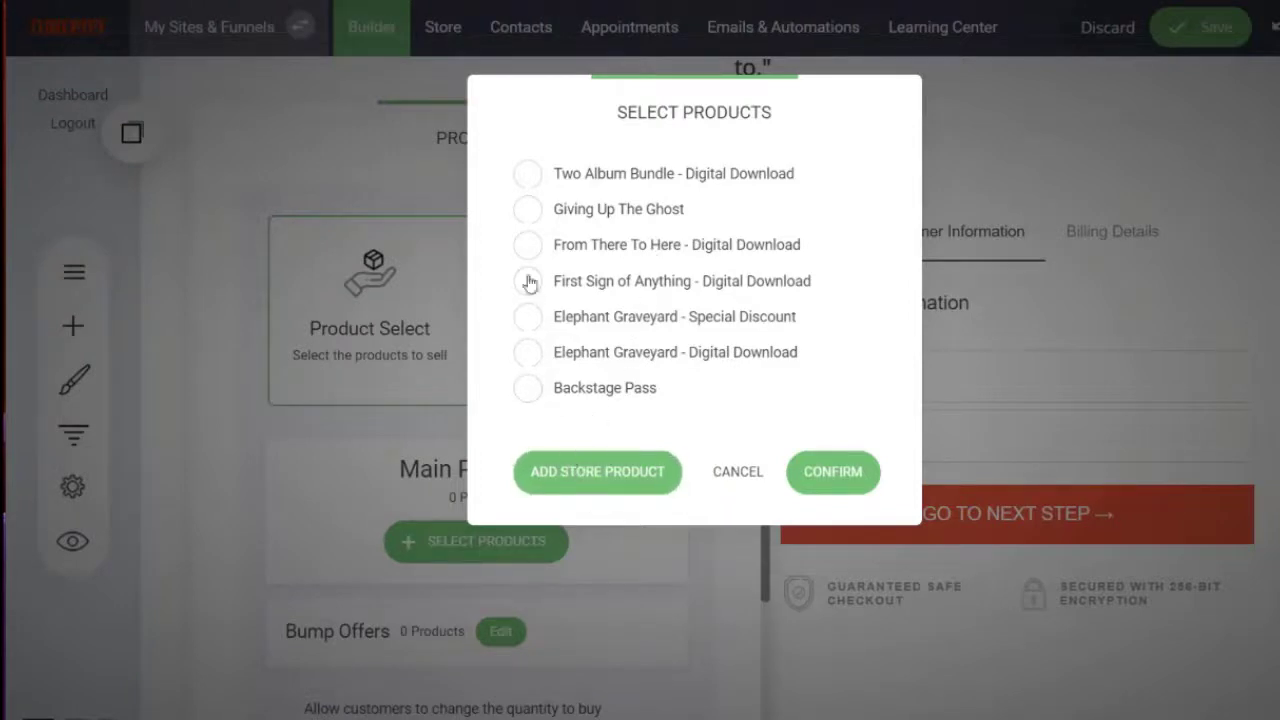
left_click(529, 355)
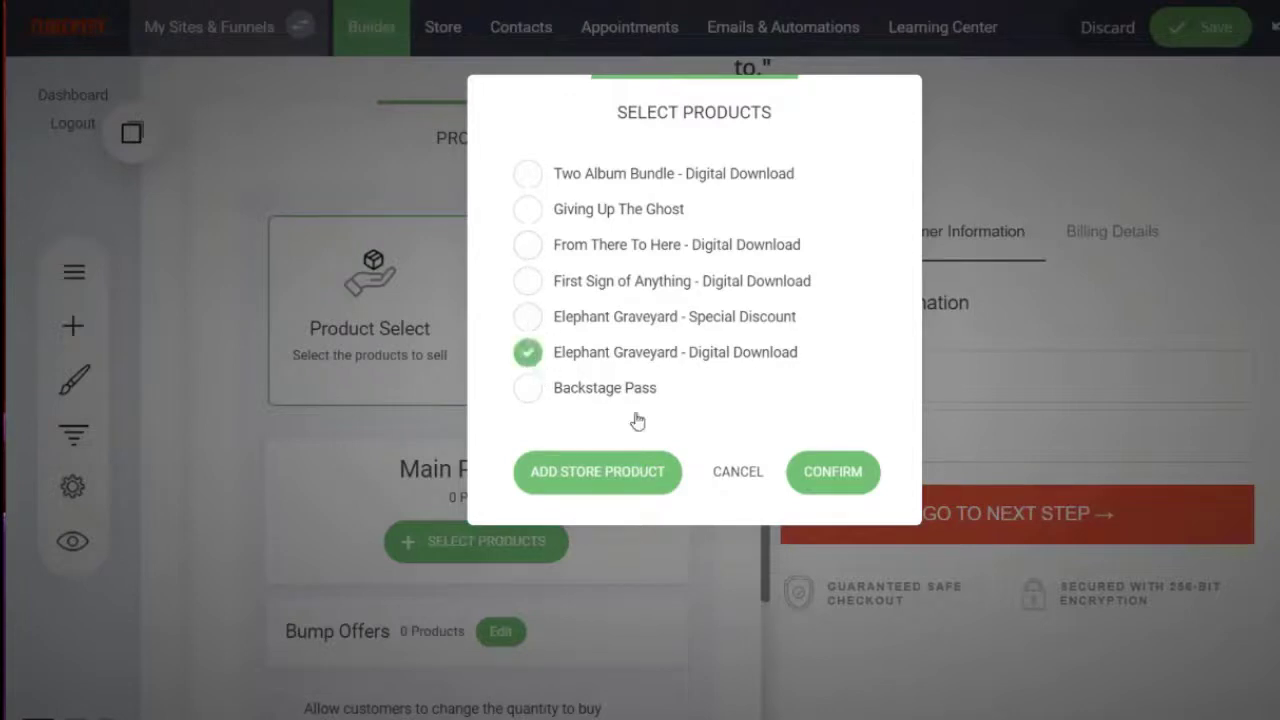
left_click(831, 474)
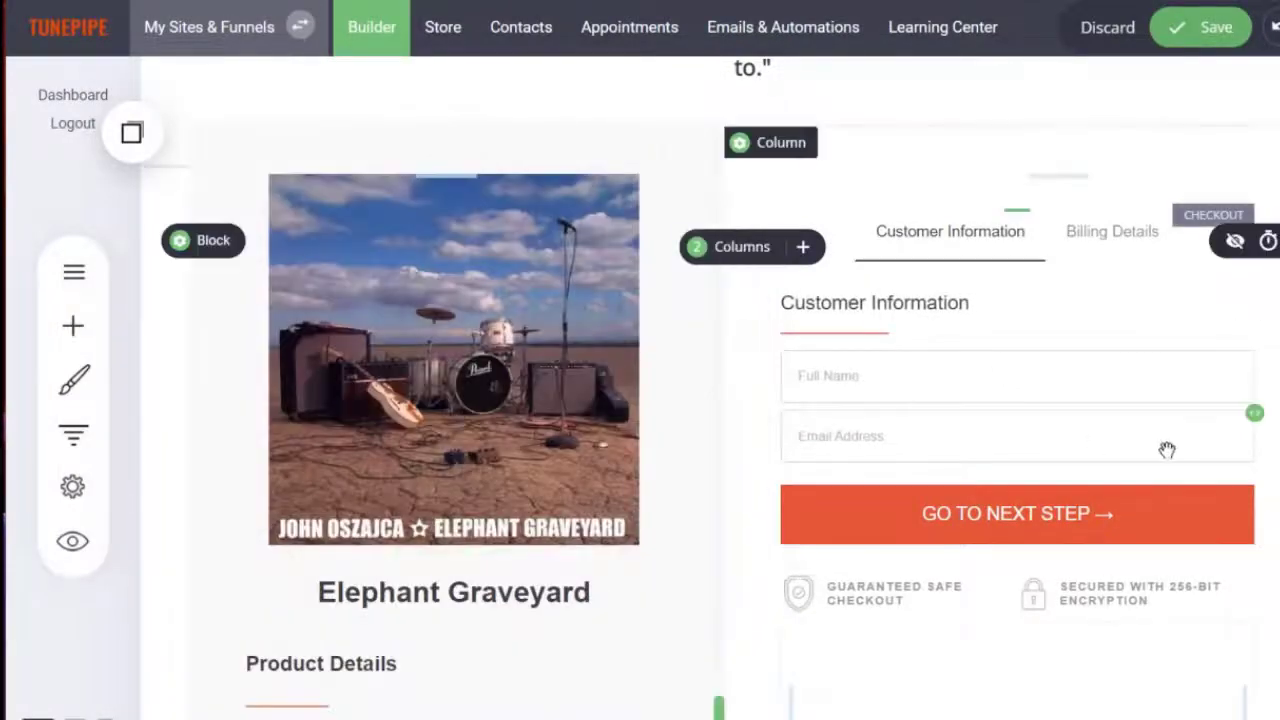
Step: Replace the {artist_name} placeholder in the About heading below the track list with the artist's full name
scroll(640, 390, "down", 6)
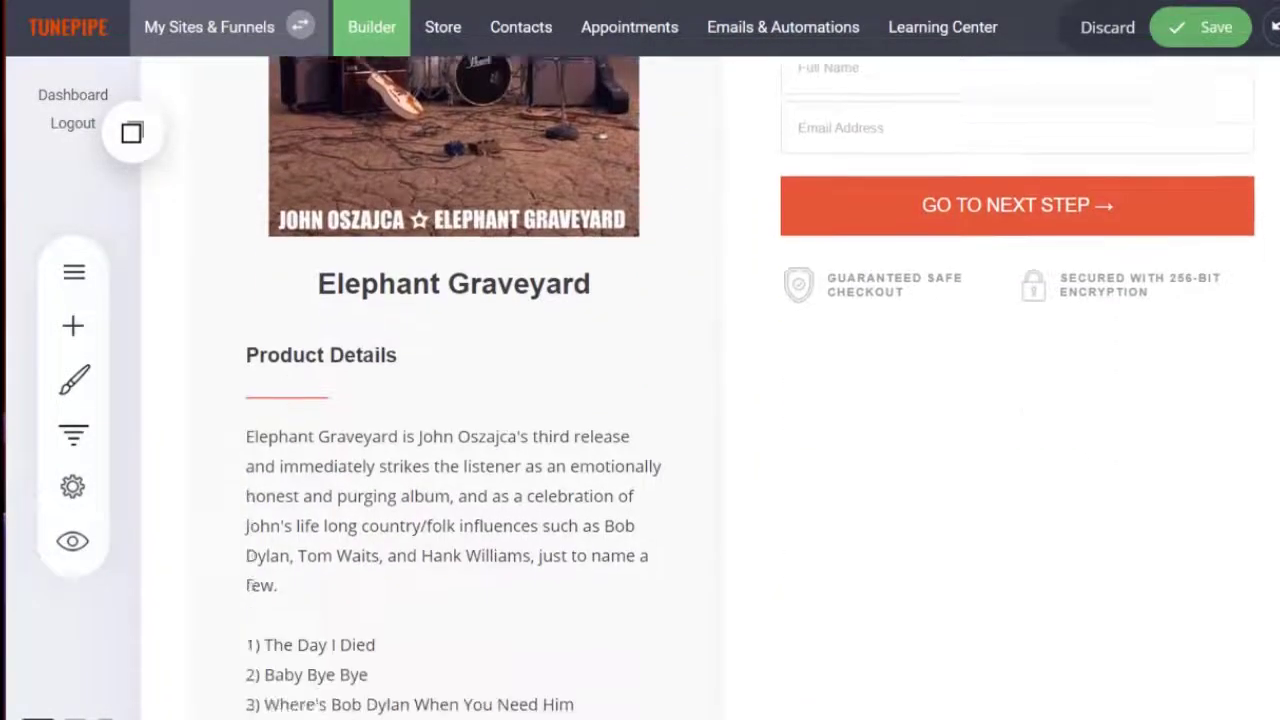
scroll(640, 390, "down", 5)
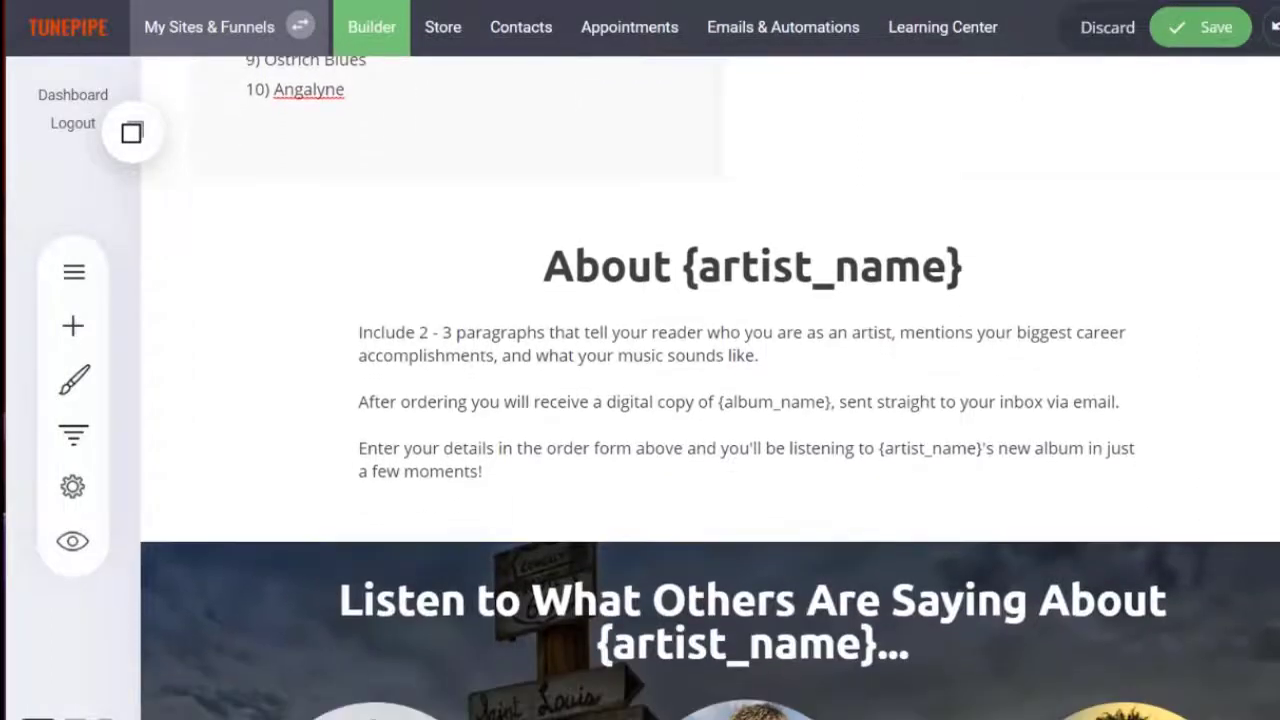
left_click(962, 272)
left_click_drag(962, 272, 686, 287)
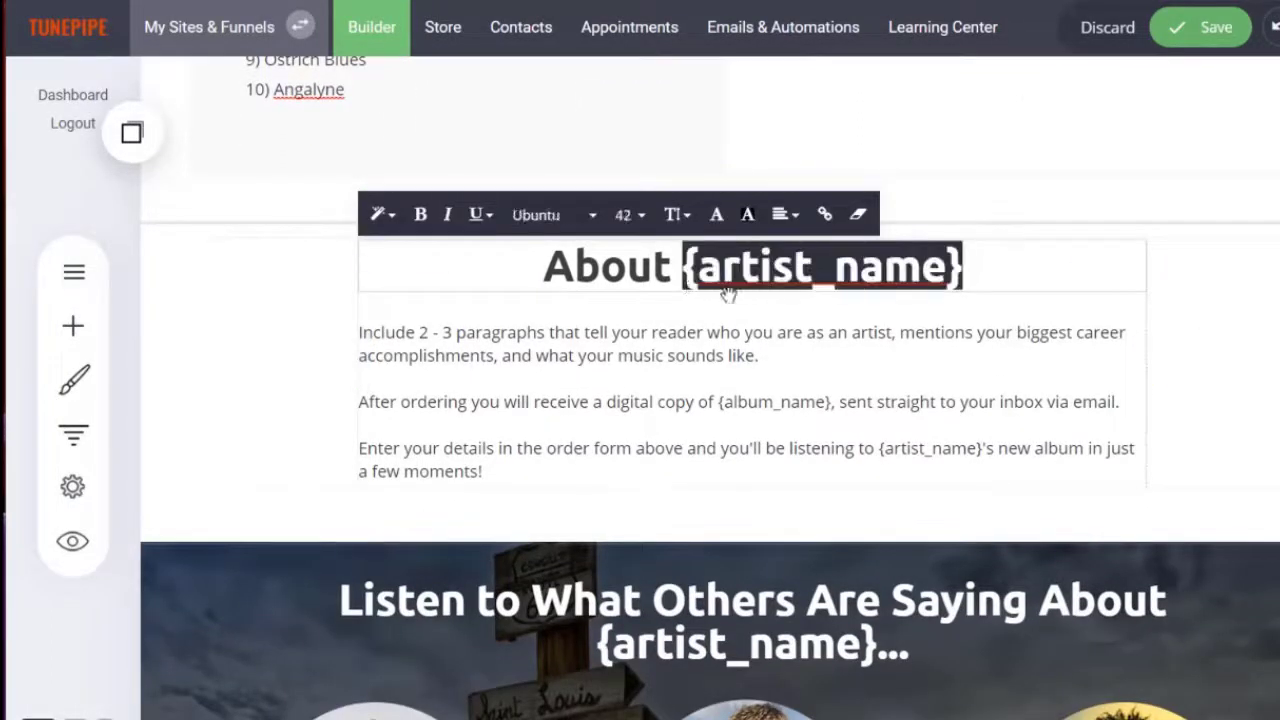
type("JOhn Oszajca")
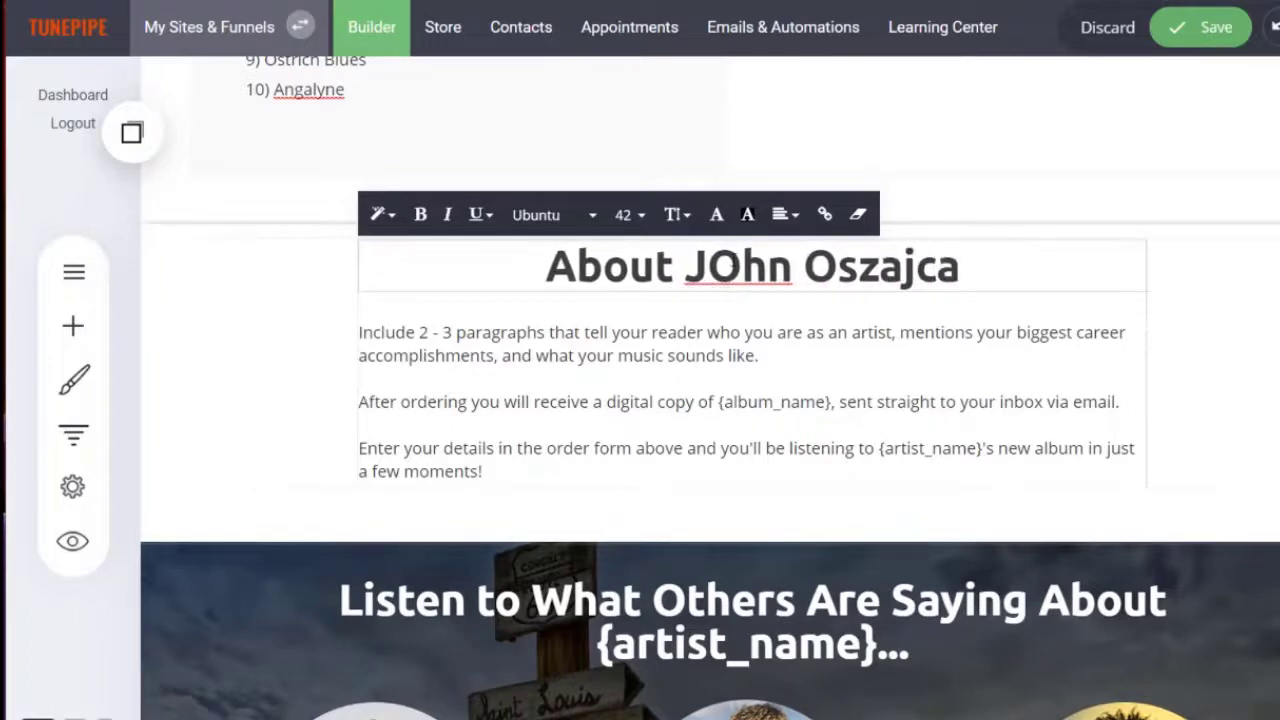
double_click(737, 262)
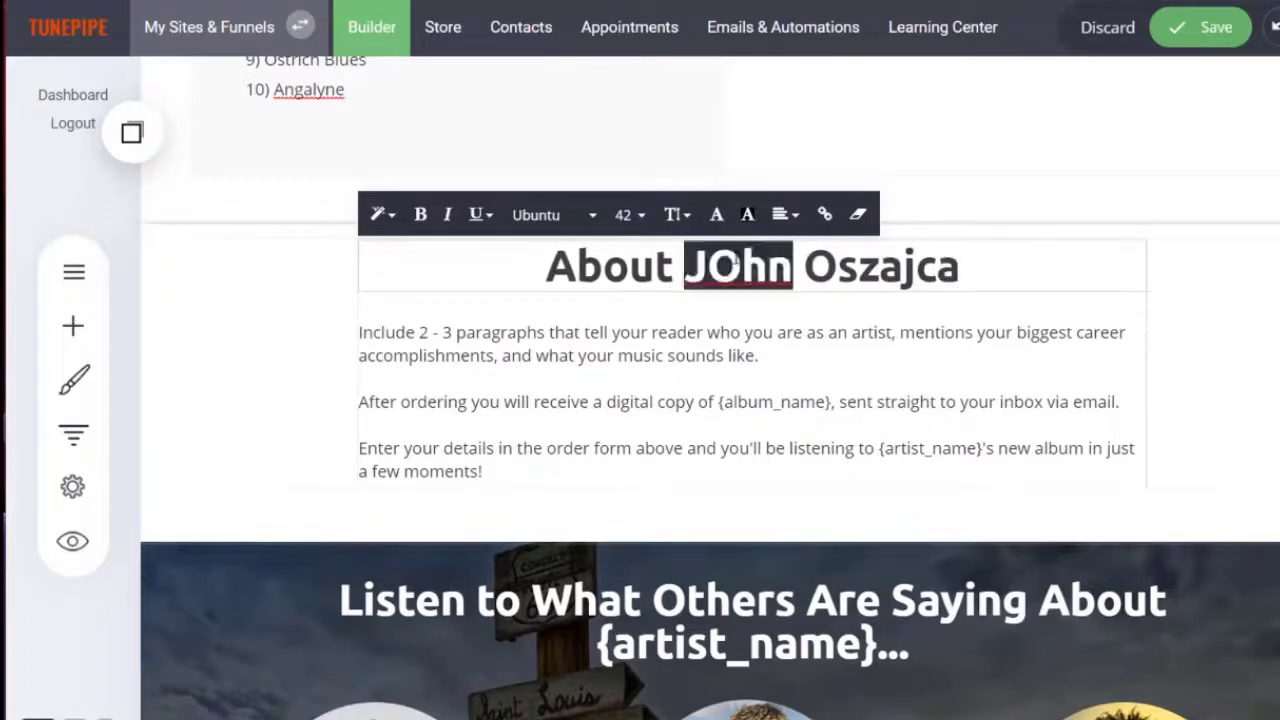
type("JOhn")
key("BackSpace")
key("BackSpace")
key("BackSpace")
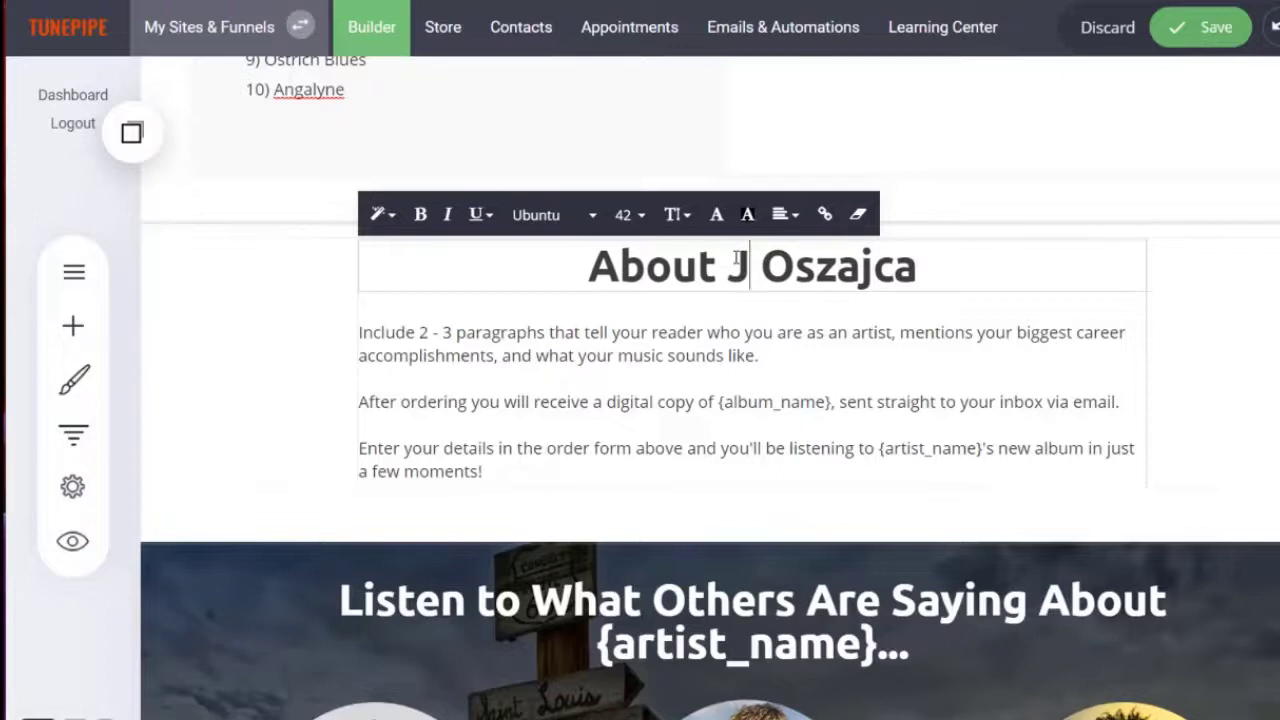
type("ohn")
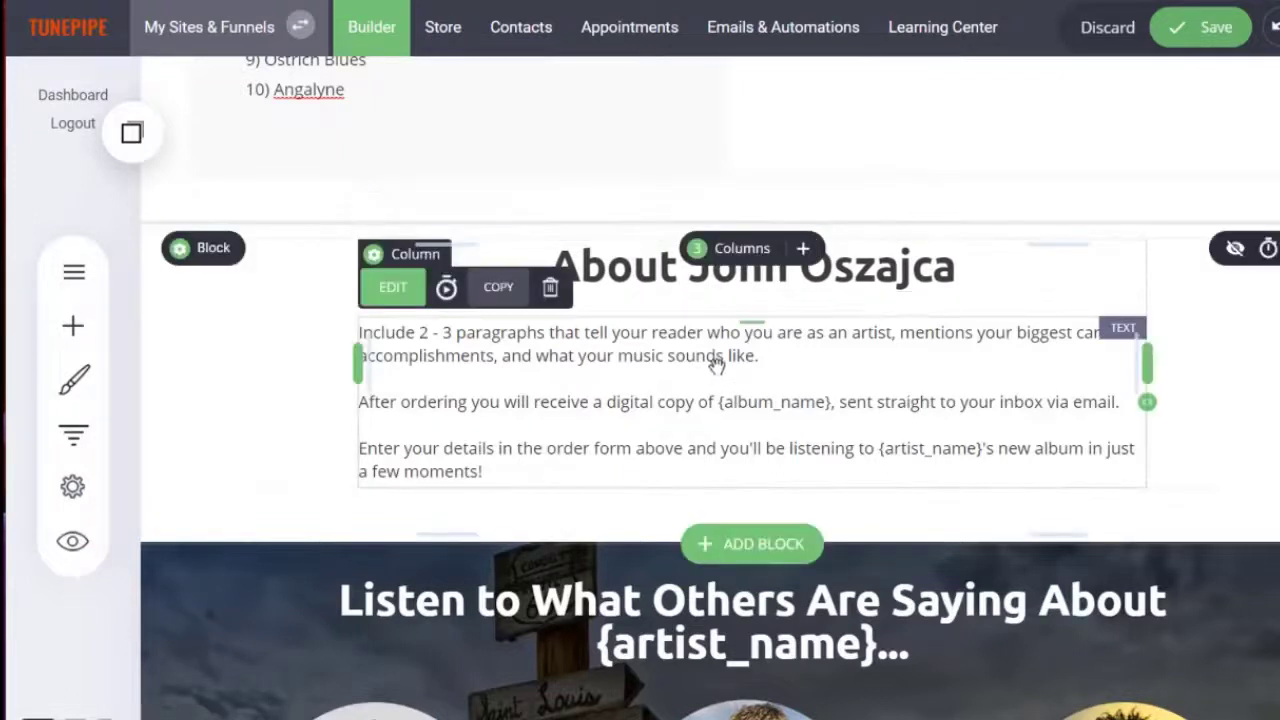
left_click(771, 352)
left_click_drag(771, 352, 359, 333)
type("Elephant Graveyard is John Oszajca's third release and immediately strikes the listener as an emotionally honest and purging album, and as a celebration of John's life long country/folk influences such as Bob Dylan, Tom Waits, and Hank Williams, just to name a few.  1) The Day I Died 2) Baby Bye Bye 3) Where's Bob Dylan When You Need Him 4) No Turning Back 5) Damn That Woman 6) Blues For Susan 7) Sinkin' In 8) Big Time 9) Ostrich Blues 10) Angalyne")
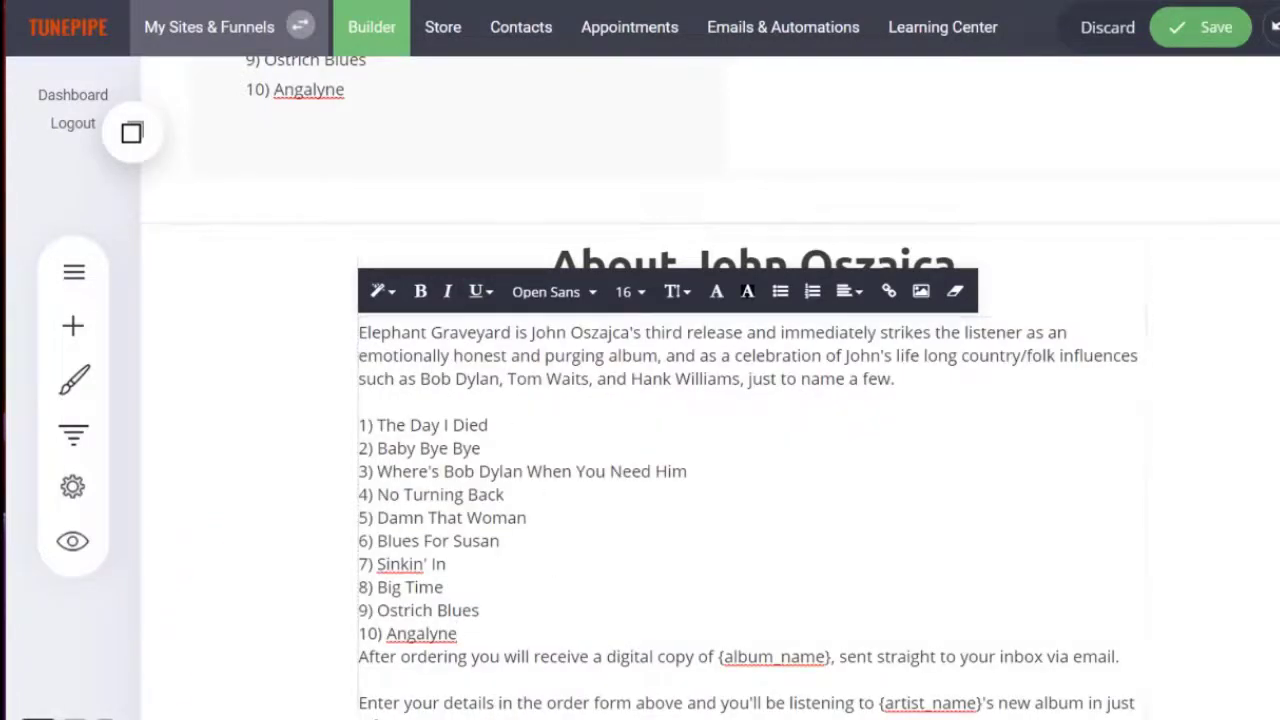
Step: Switch to the Links file in Notepad and copy the two artist bio paragraphs, from "As one reviewer put it" through "His lyrics have captured"
key("alt+Tab")
left_click(614, 520)
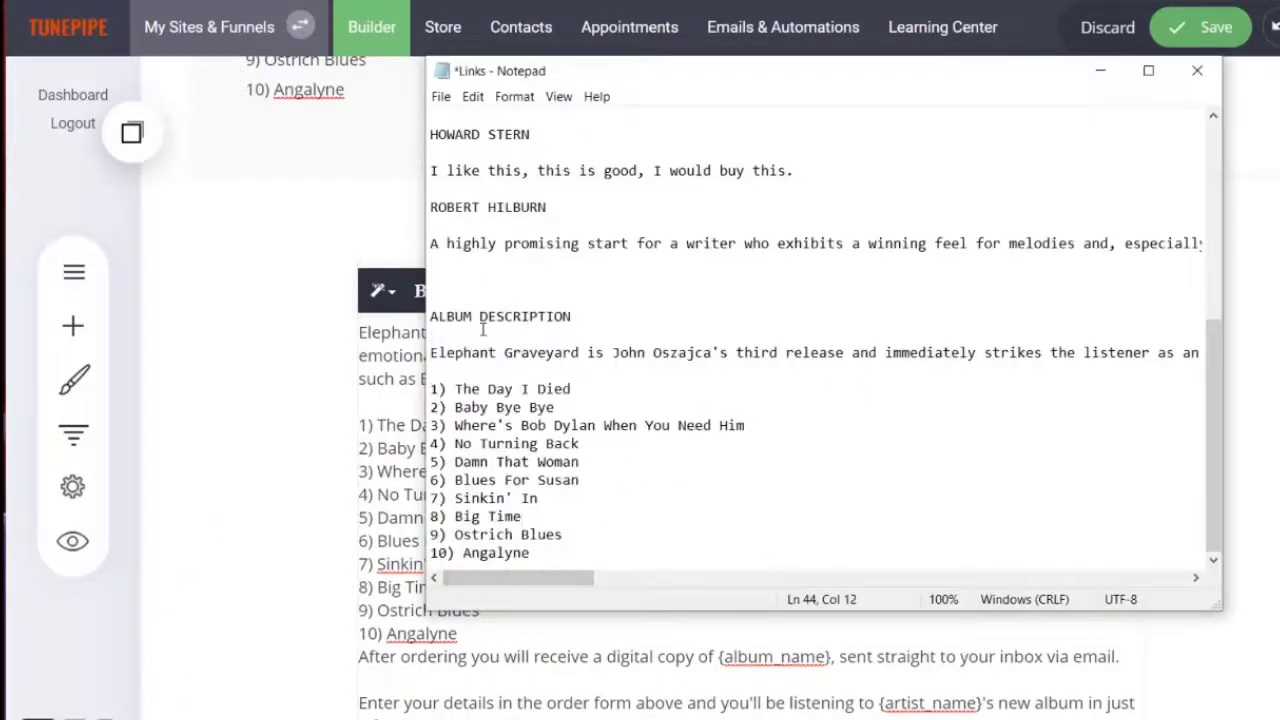
scroll(488, 275, "up", 4)
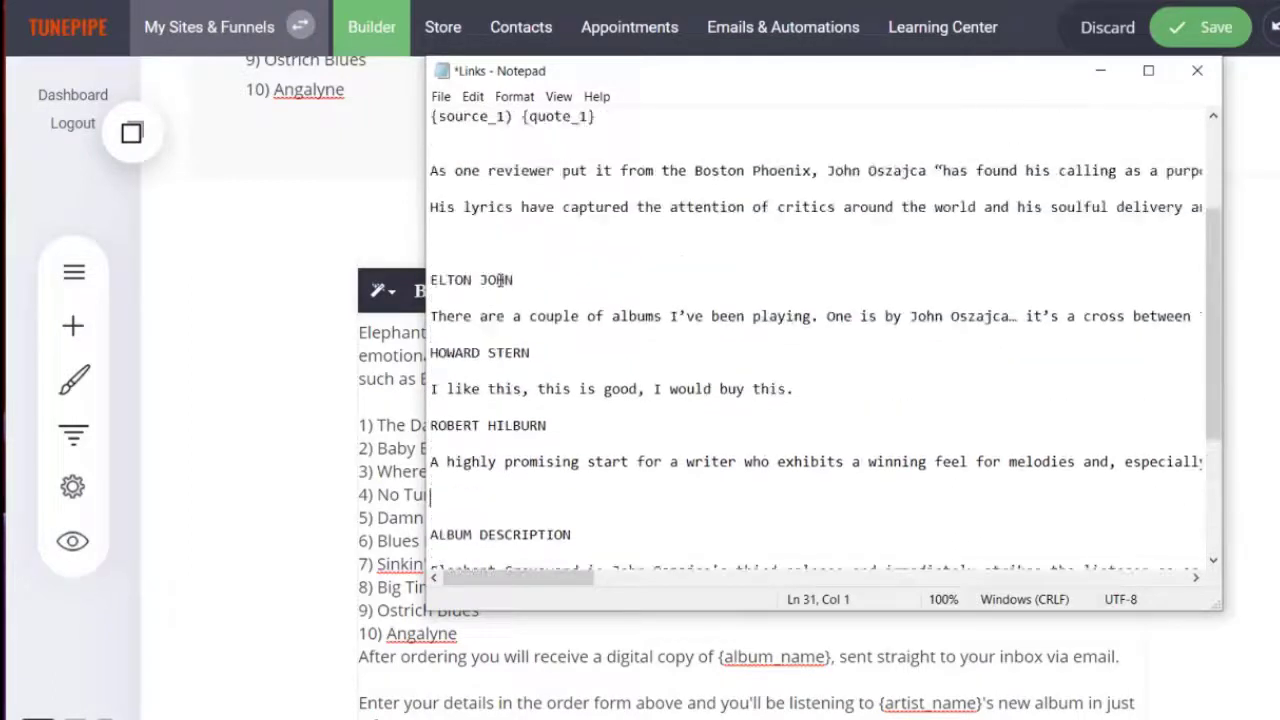
left_click_drag(448, 232, 413, 176)
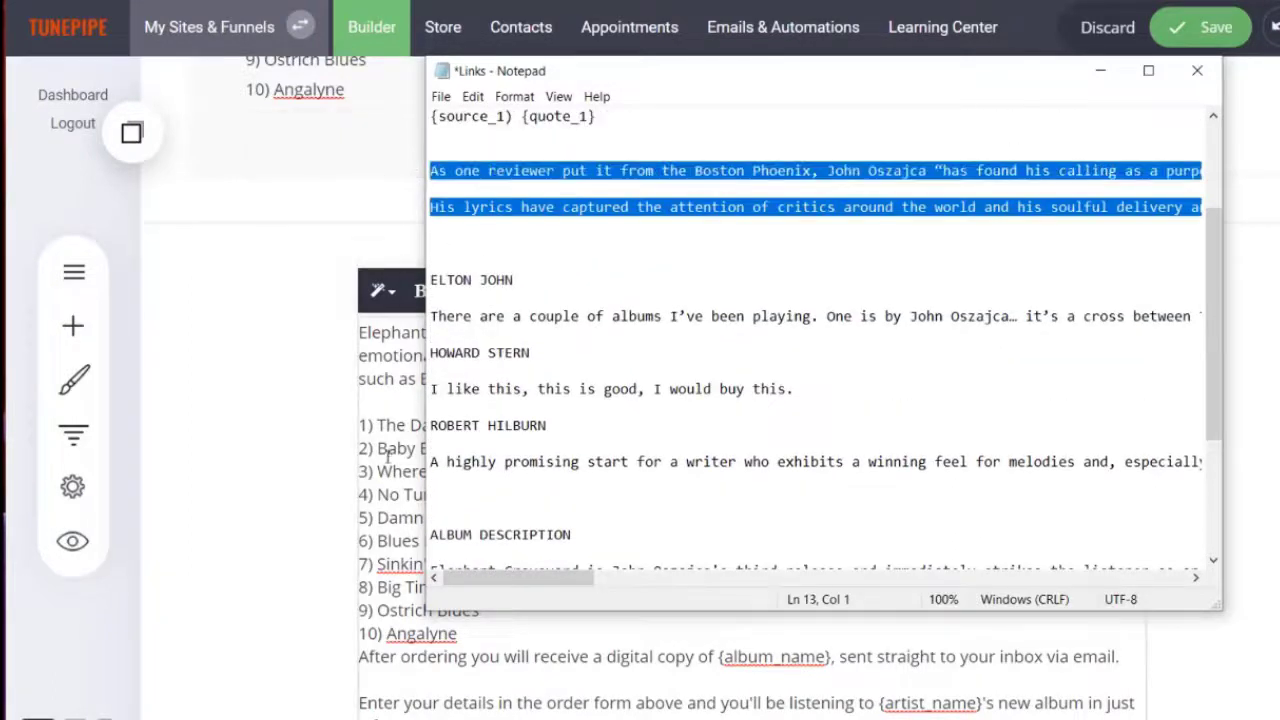
Step: Back in the page builder, replace the album description and track list in the About section with the copied bio, followed by a blank line
left_click(381, 464)
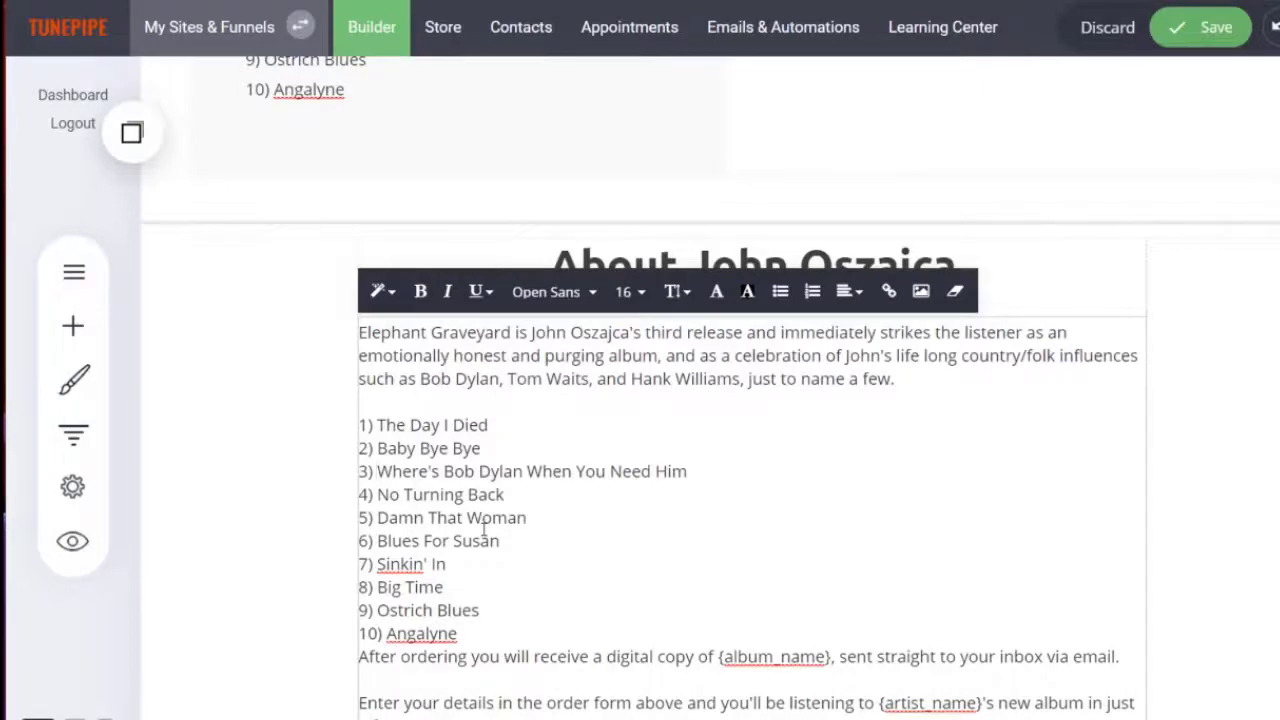
scroll(484, 531, "down", 1)
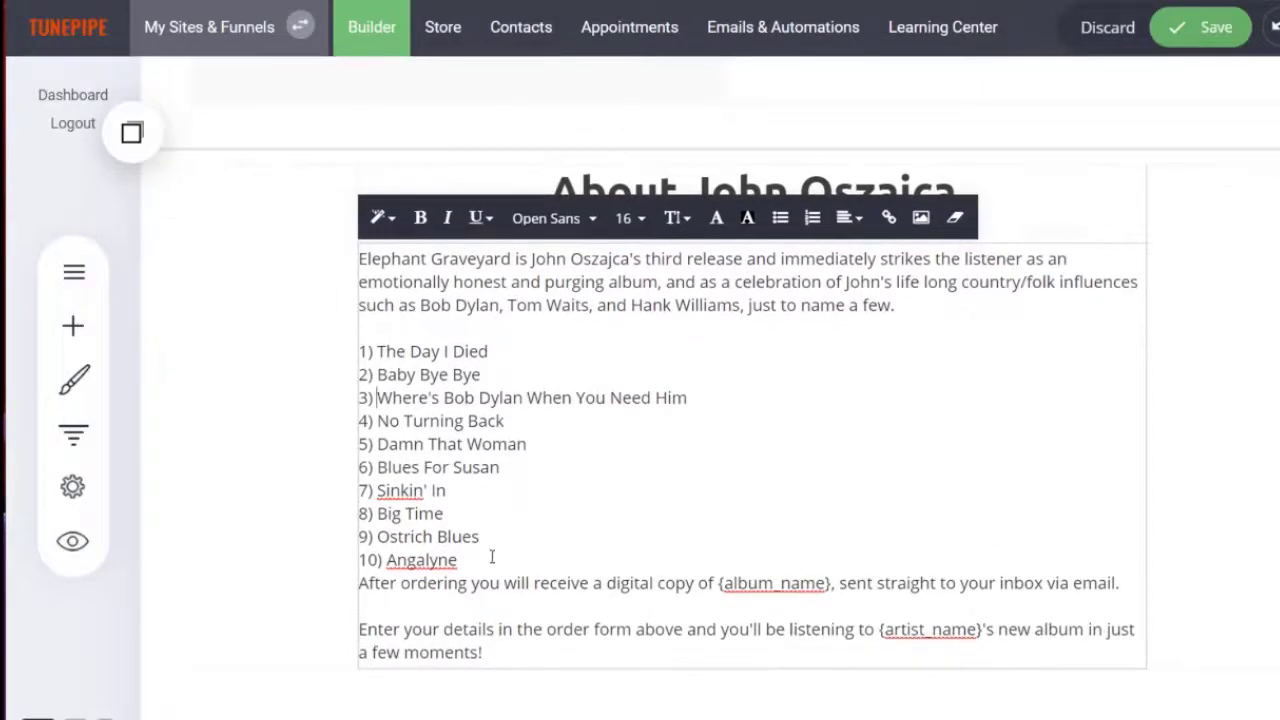
left_click_drag(492, 557, 358, 262)
type("As one reviewer put it from the Boston Phoenix, John Oszajca \"has found his calling as a purposefully ironic troubadour who tosses into the mix all the styles of his past, from slashing grunge to glittery glam to earnest acoustic folk, crooning and grinning sardonically all the while\". In short, if you are a fan of legendary singer songwriters such as Bob Dylan, Neil Young, Hank Williams and others like them, John Oszajca is a must have for your collection.  His lyrics have captured the attention of critics around the world and his soulful delivery and knack for melodies make this album the perfect backdrop for that epic Americana road trip or even just an evening sitting over your favorite bottle of Bourbon.")
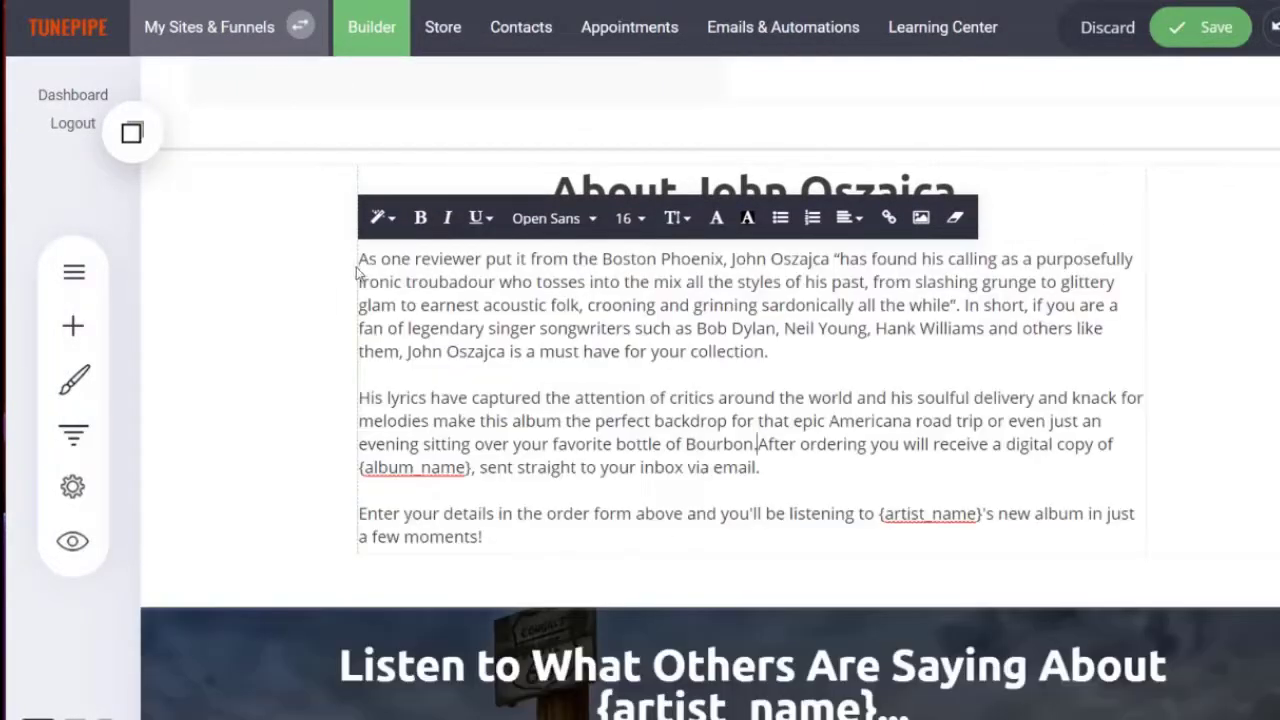
key("Return")
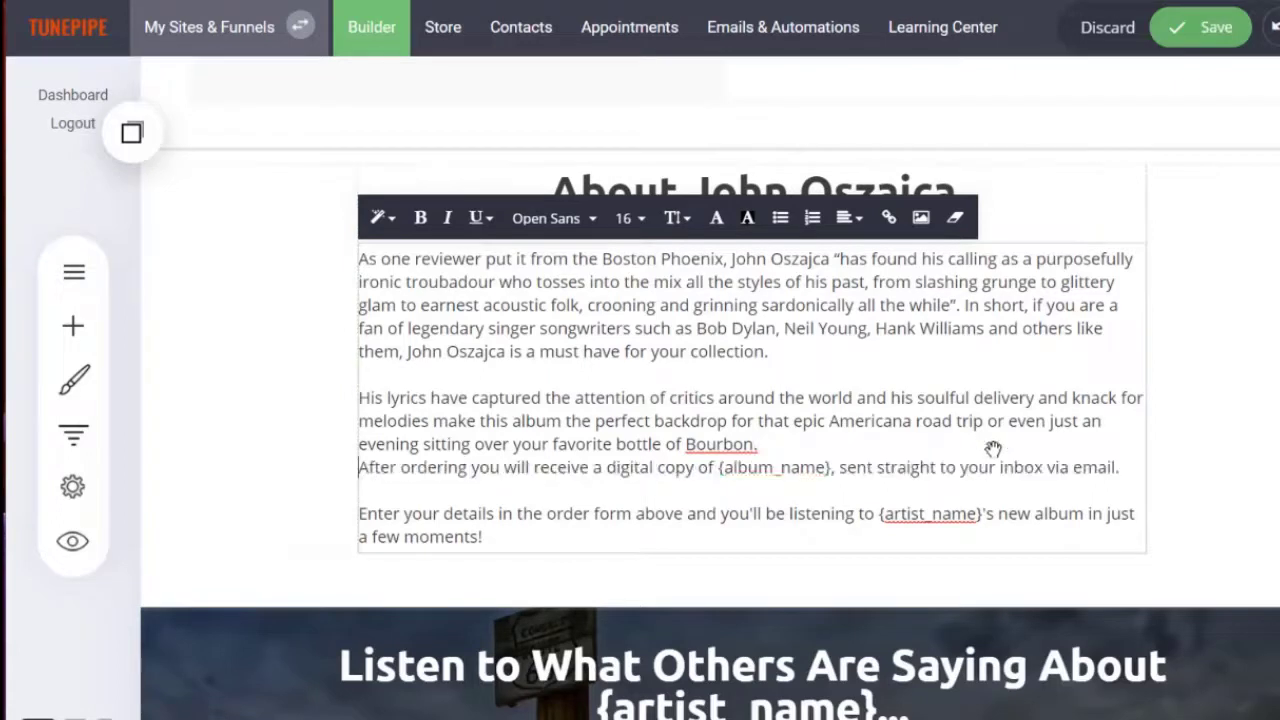
key("Return")
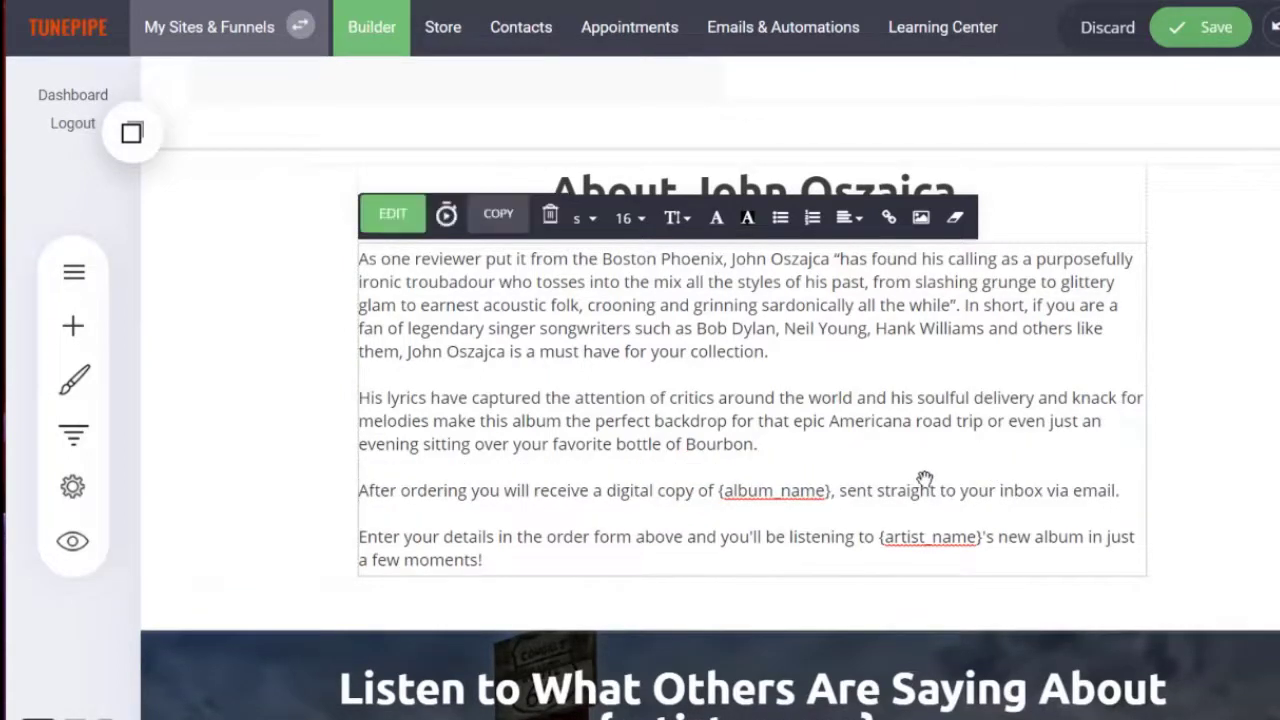
Step: In the About section's closing paragraphs, replace {album_name} with Elephant Graveyard and {artist_name} with the artist's full name
left_click(832, 489)
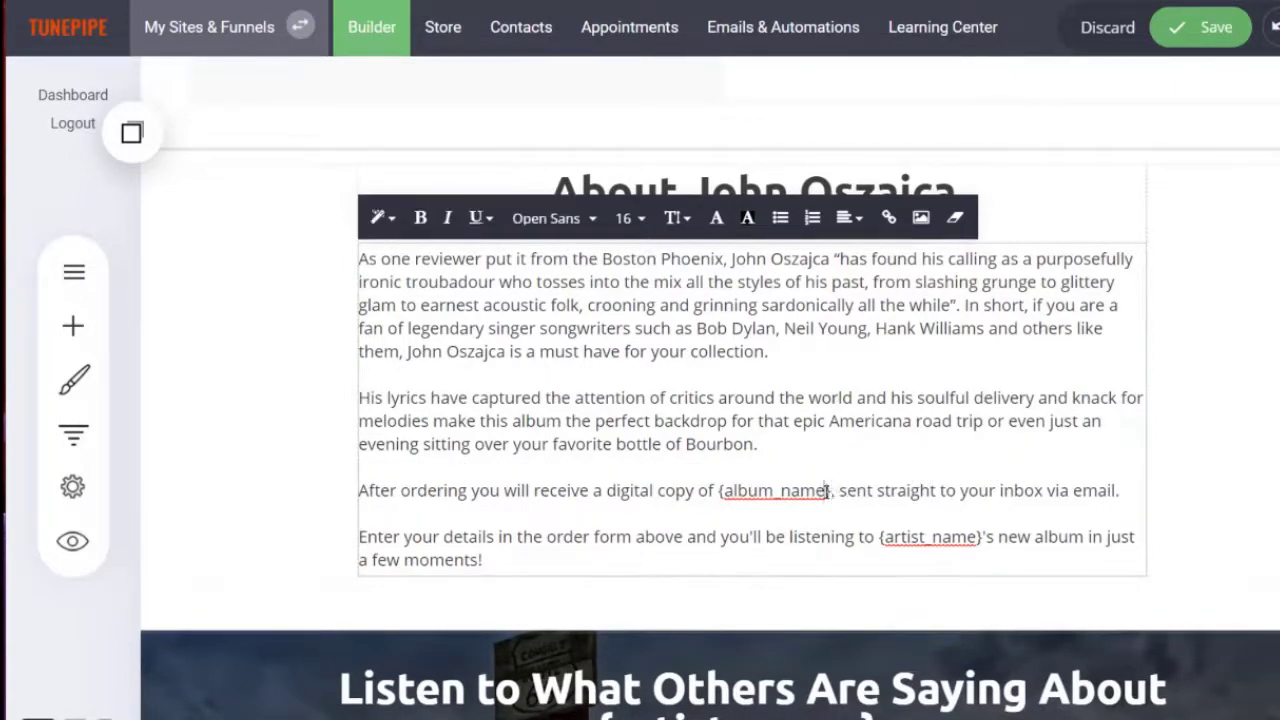
left_click_drag(832, 490, 719, 495)
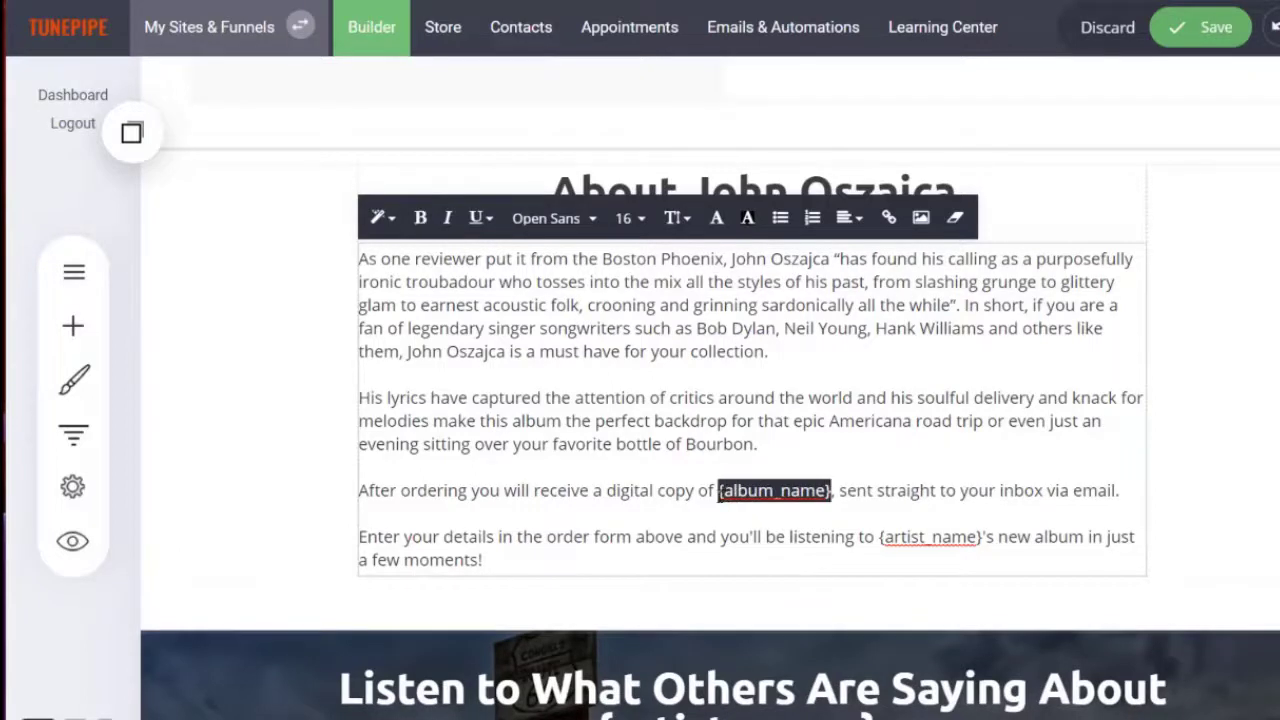
type("Elephant Gra")
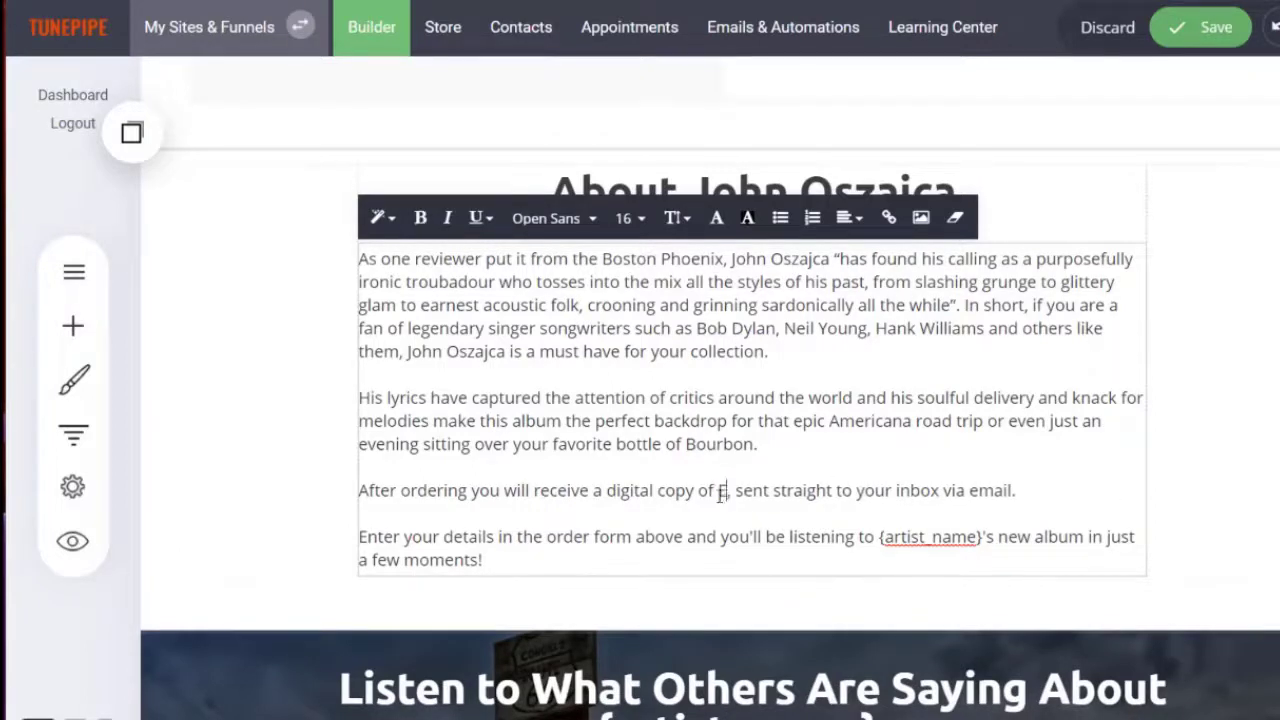
type("veyard")
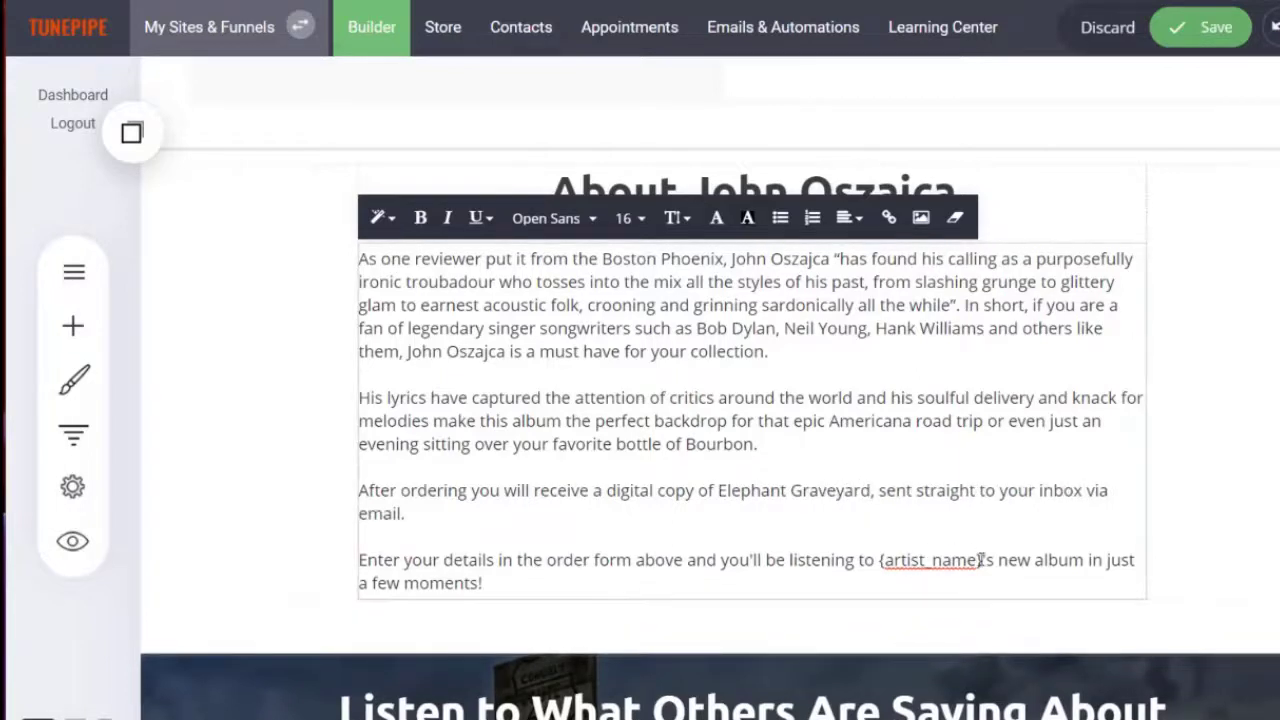
left_click_drag(983, 557, 889, 568)
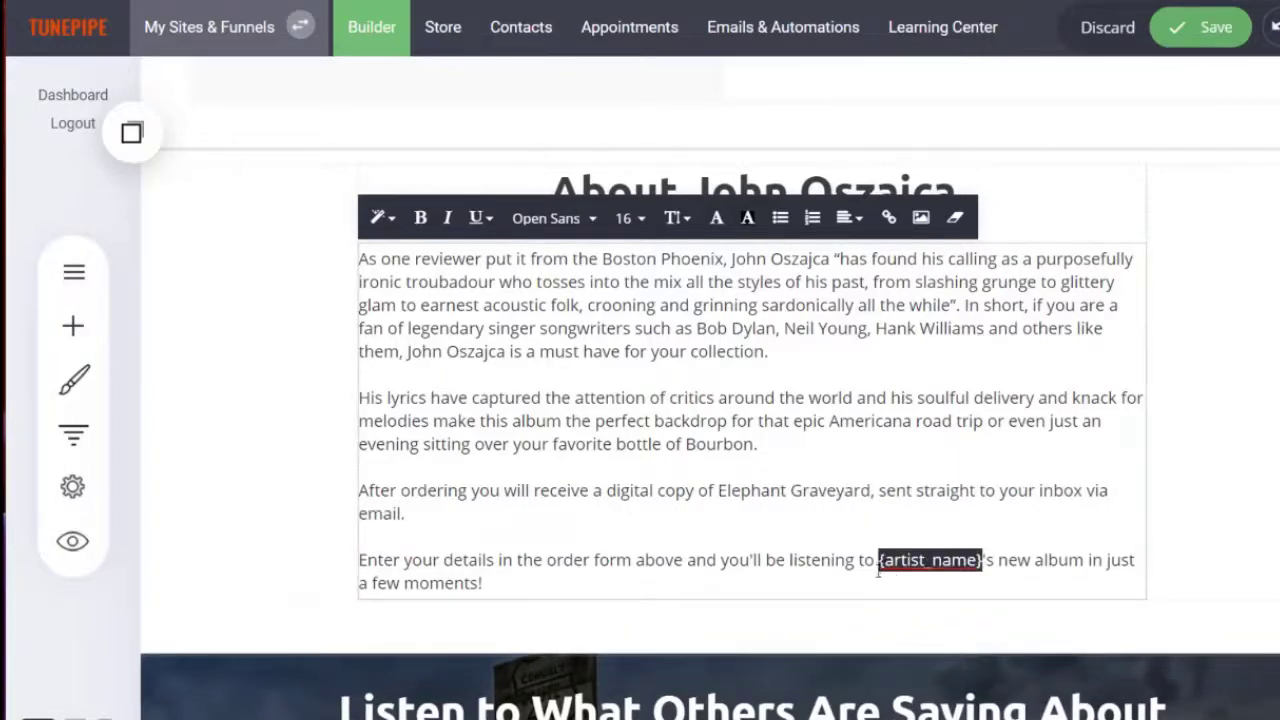
type("John Osza")
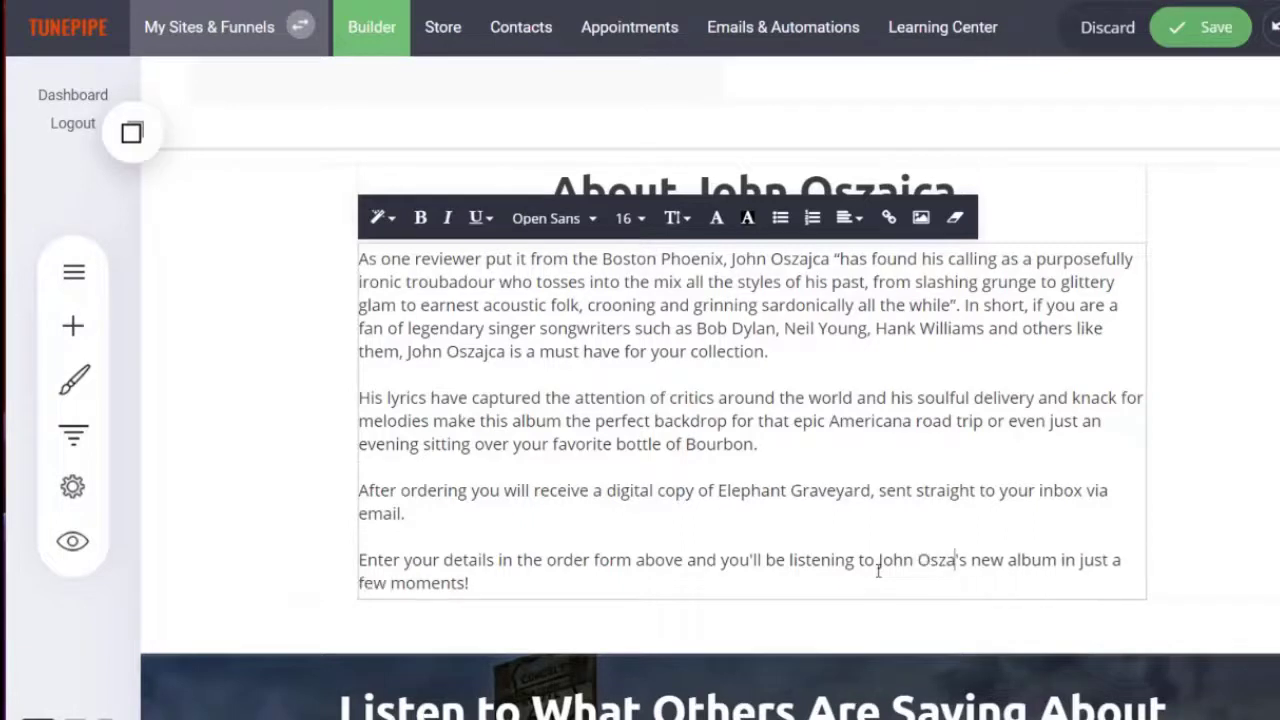
type("jca")
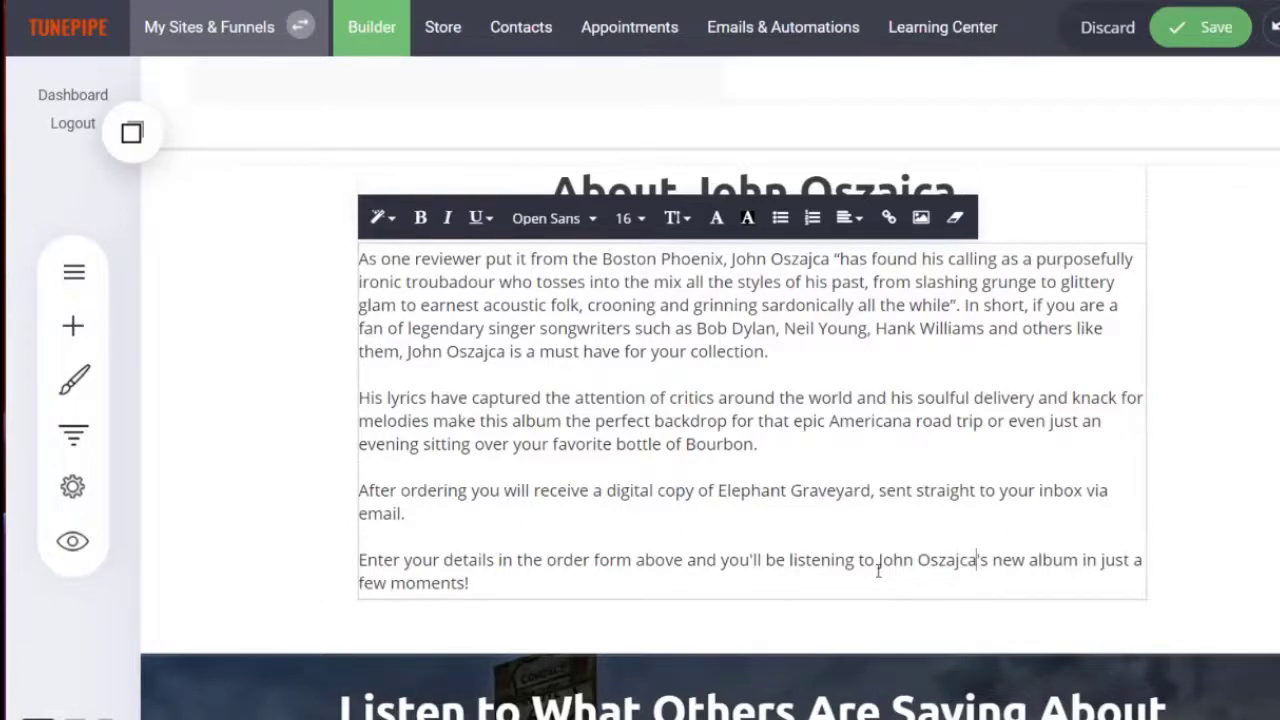
scroll(878, 570, "down", 4)
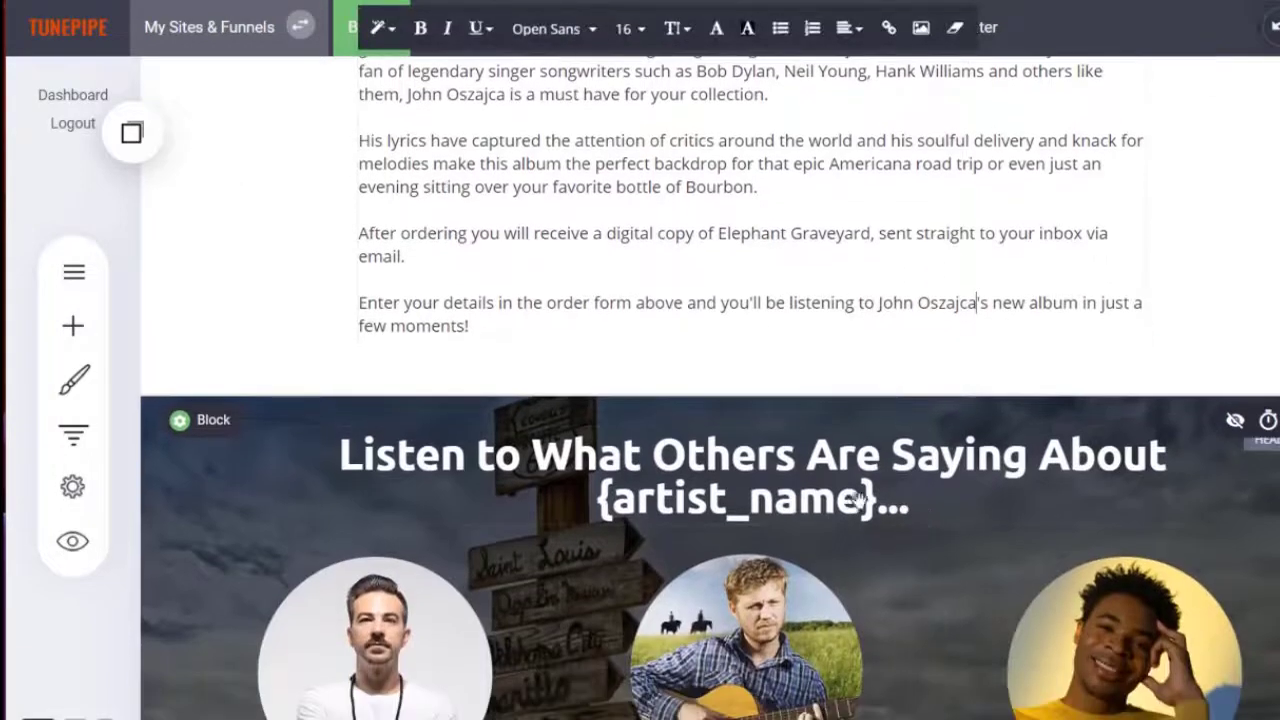
Step: Place the saved media quotes block from the clipboard directly below the About section, above the template's placeholder quotes block
scroll(362, 220, "down", 2)
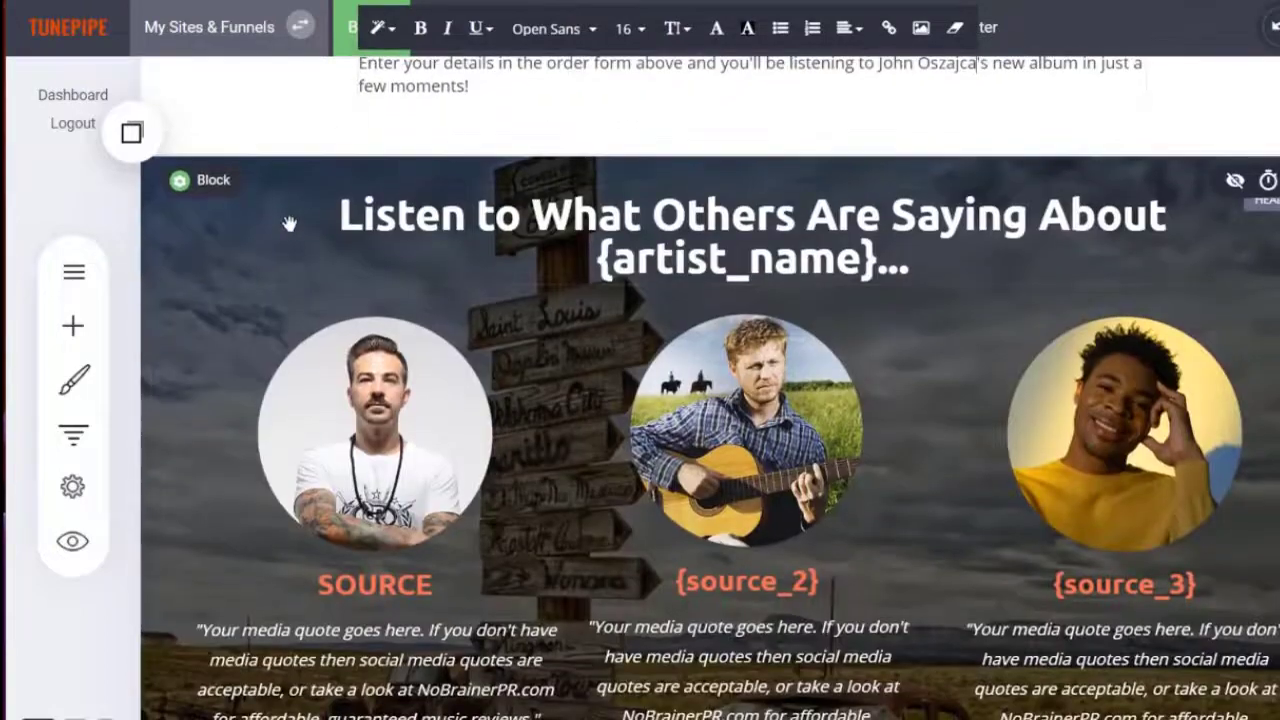
left_click(131, 133)
left_click_drag(211, 326, 351, 211)
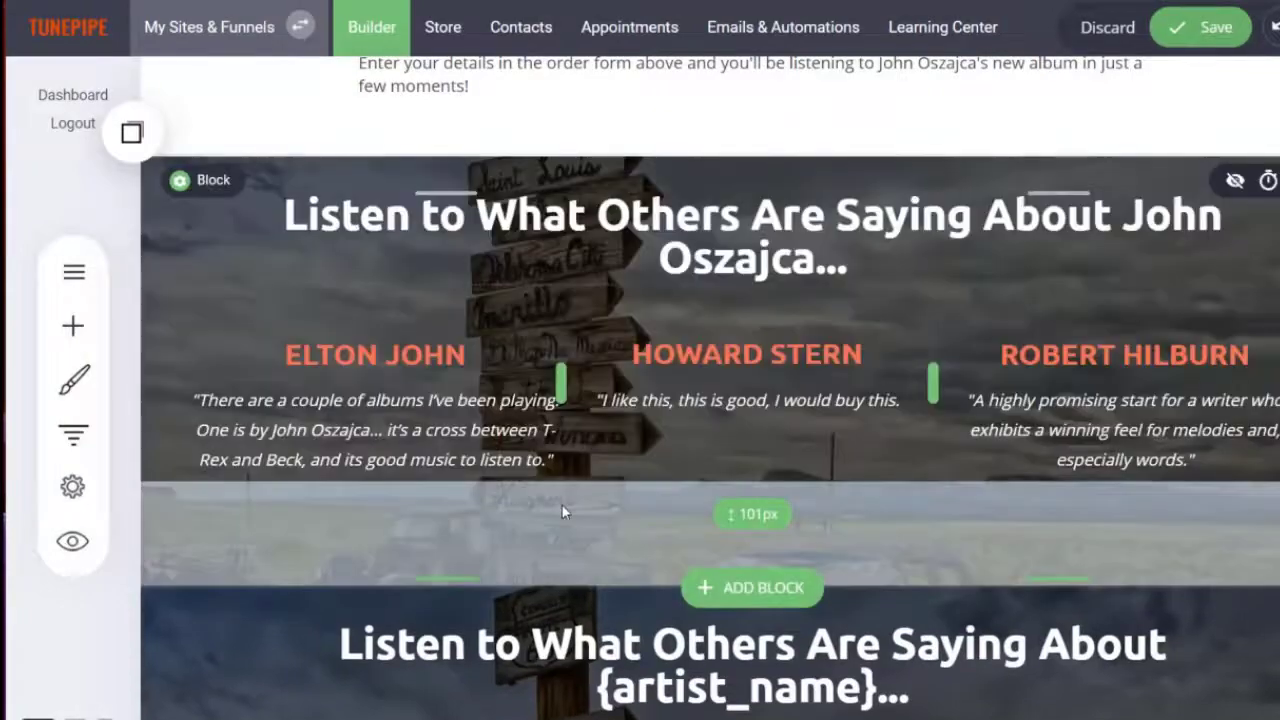
Step: Delete the template's placeholder quotes block with the three portrait photos and {artist_name} heading
scroll(562, 505, "down", 1)
scroll(445, 488, "down", 1)
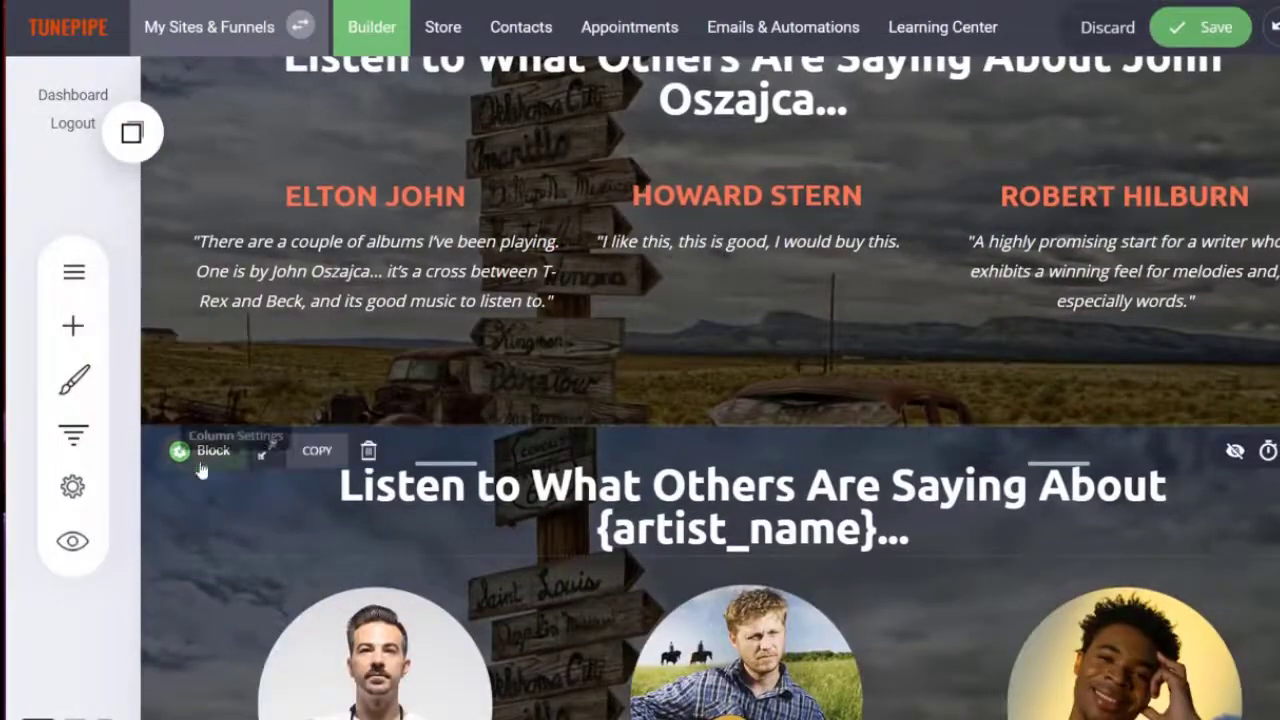
left_click(367, 451)
left_click(756, 412)
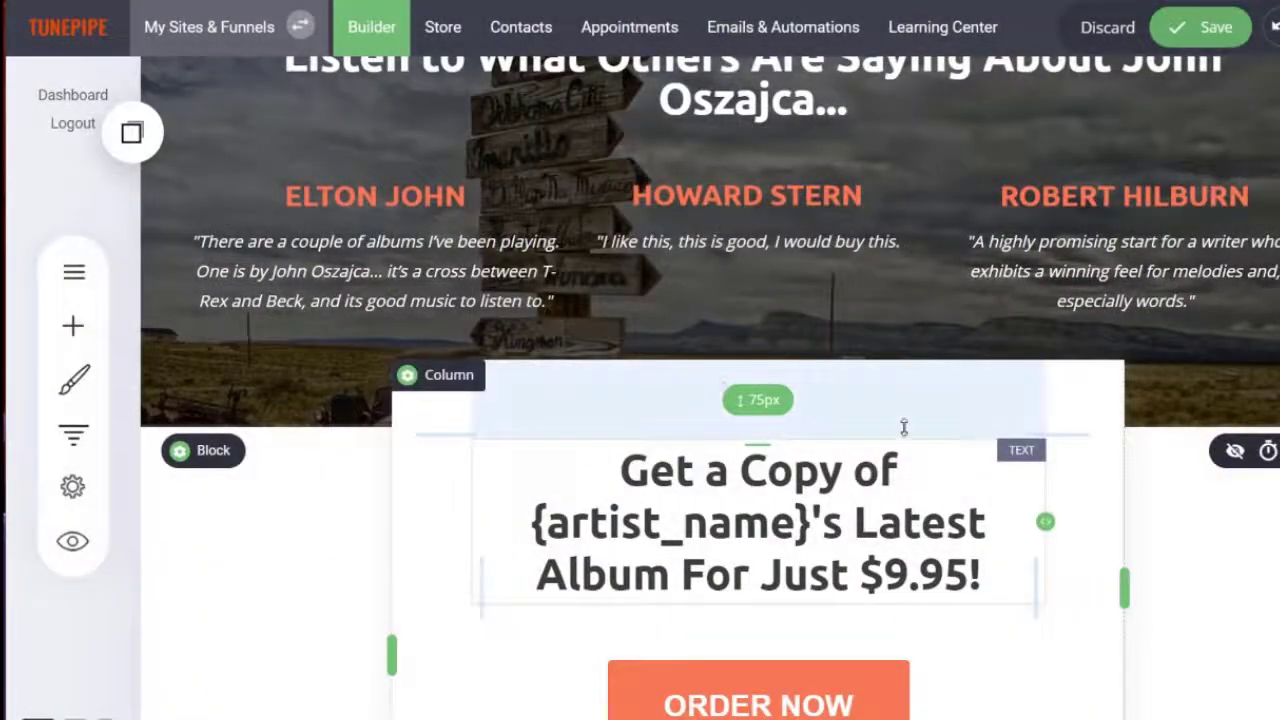
Step: Replace the {artist_name} placeholder in the "Get a Copy of" heading above the order button with the artist's full name
left_click(818, 527)
left_click_drag(818, 527, 586, 527)
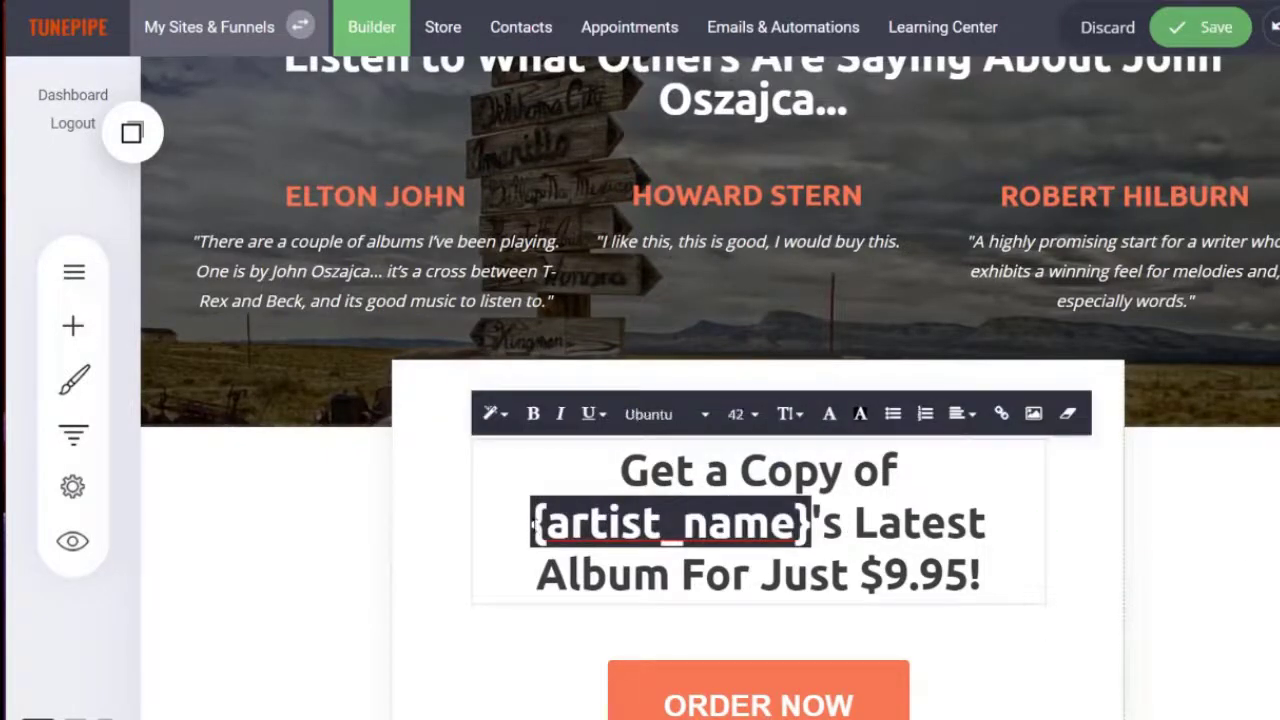
type("John ")
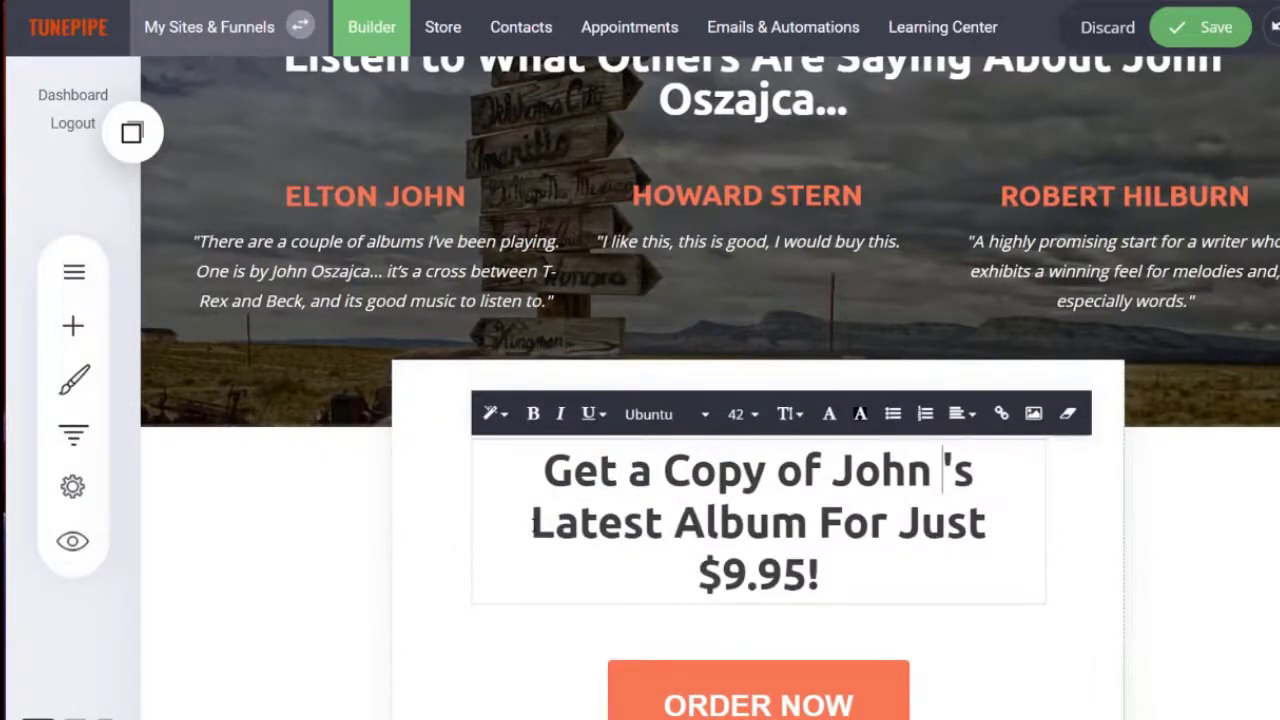
type("Oszajca")
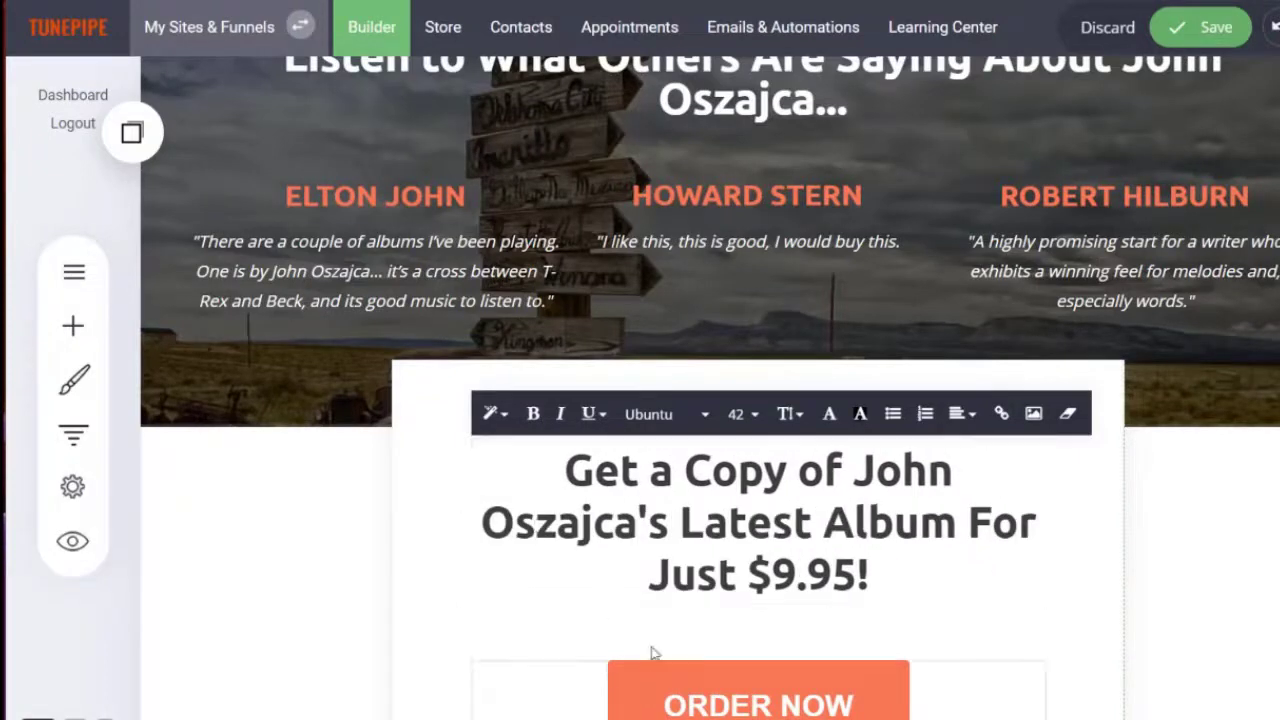
Step: Check the link settings of the ORDER NOW button and save the sales page
scroll(765, 640, "down", 1)
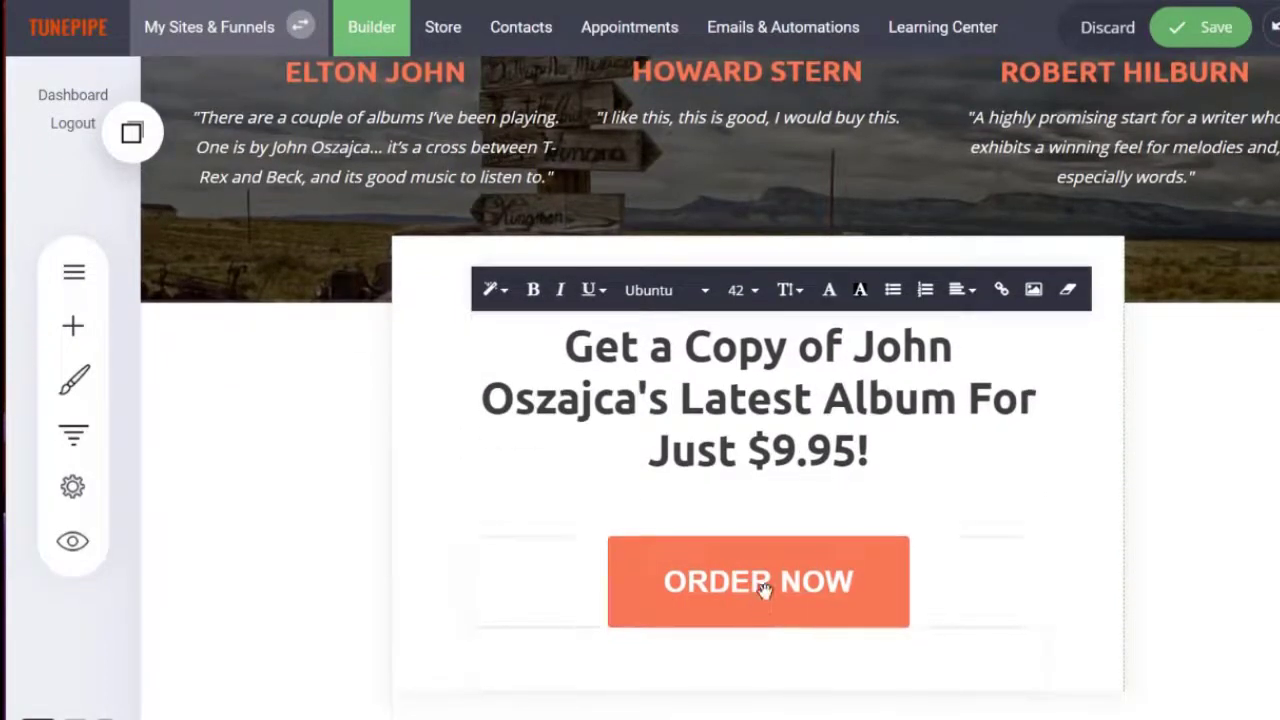
left_click(763, 590)
left_click(505, 508)
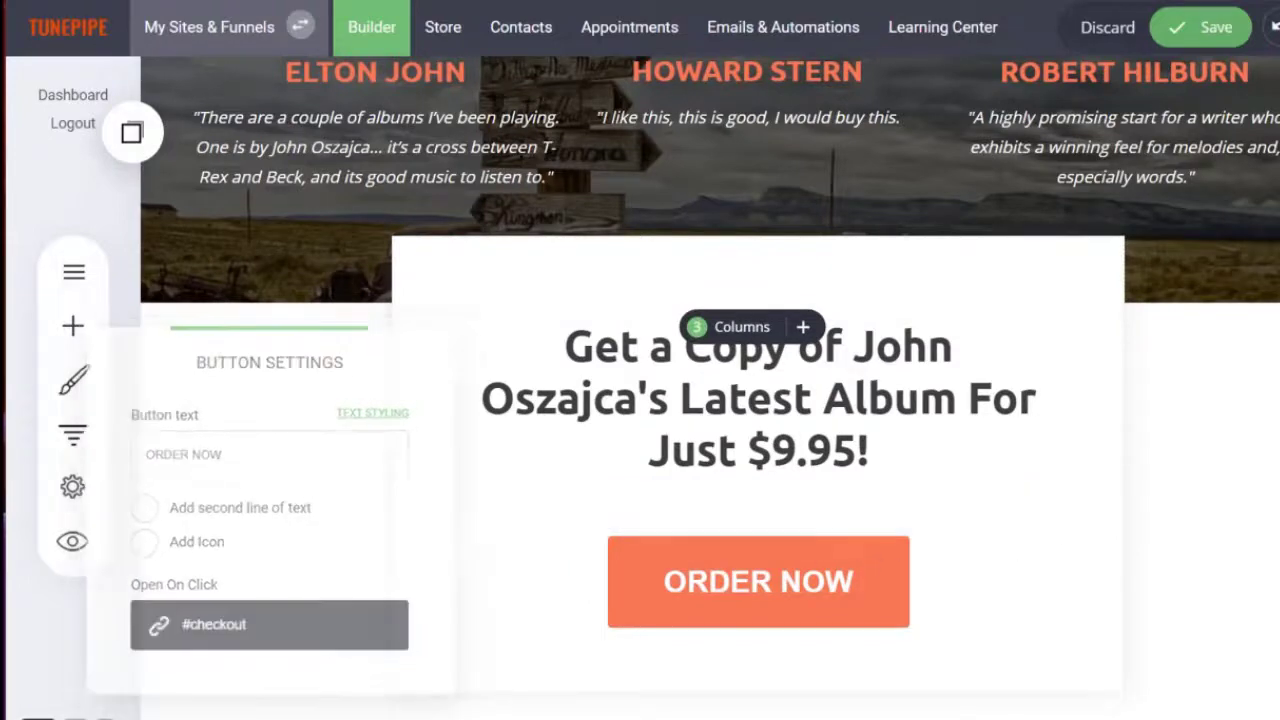
left_click(1200, 27)
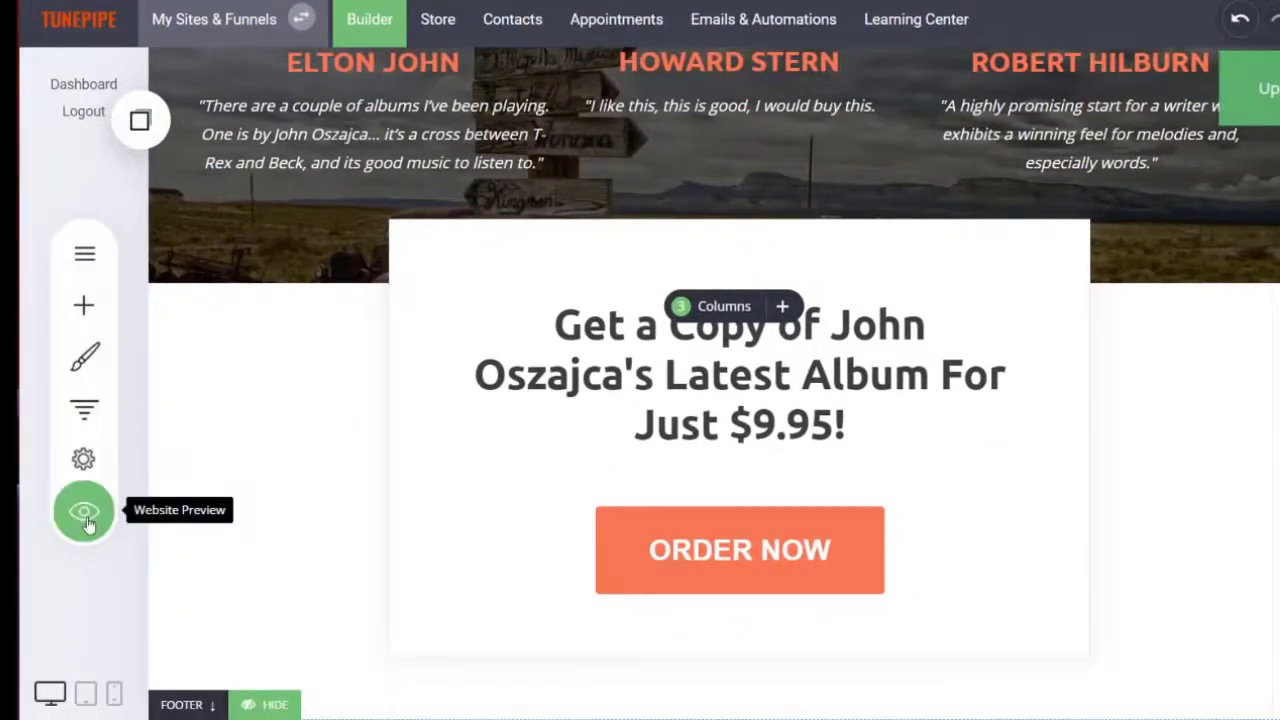
Step: Preview the sales page down to its closing offer and test the ORDER NOW button there
left_click(83, 511)
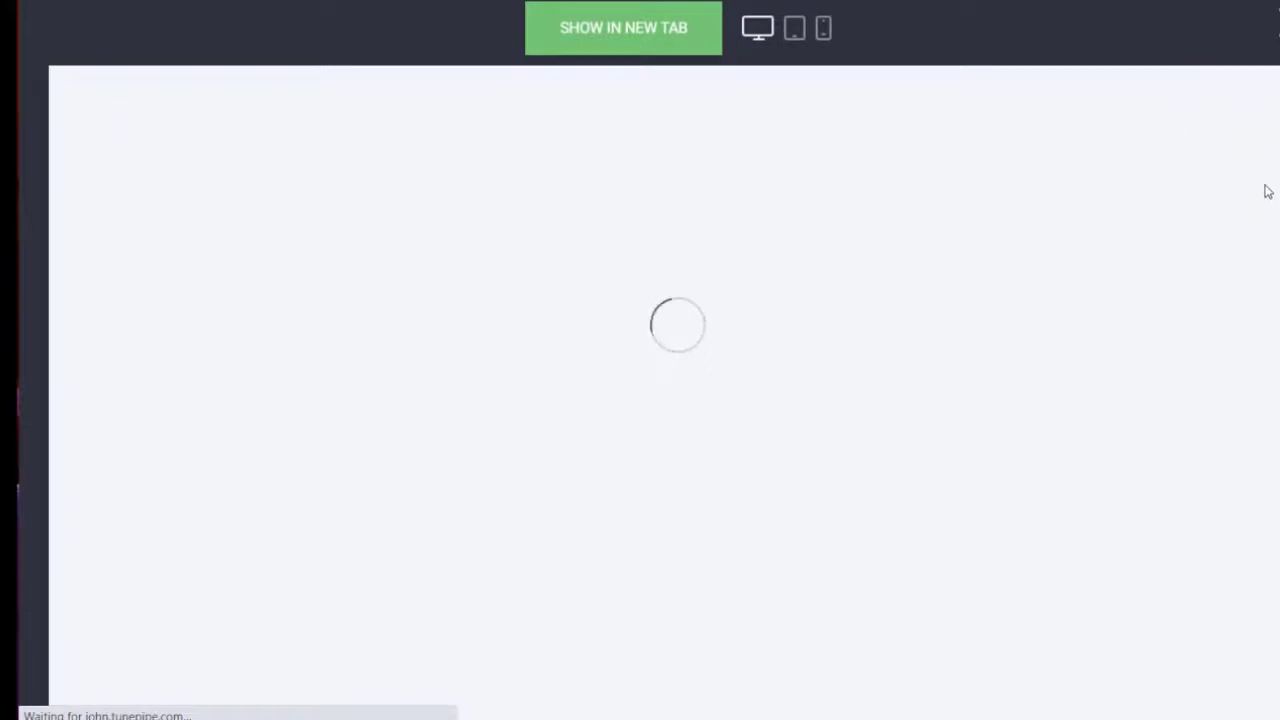
scroll(1266, 191, "down", 8)
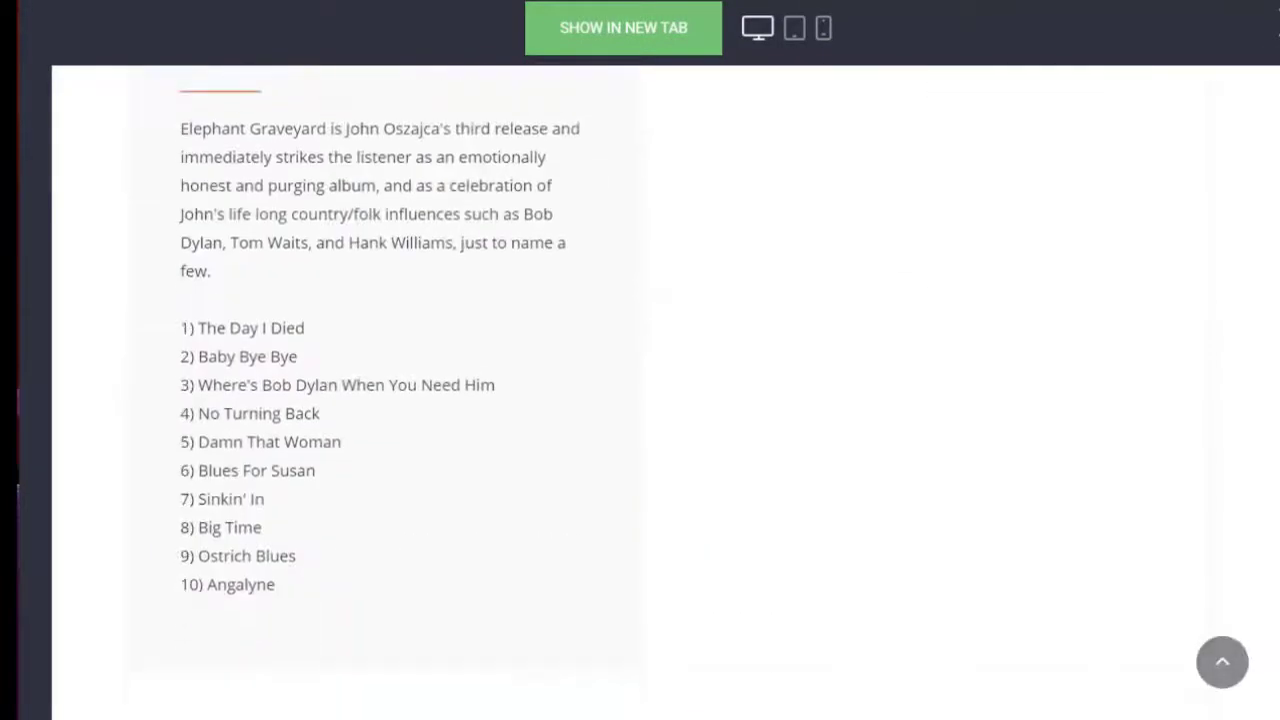
scroll(710, 492, "down", 10)
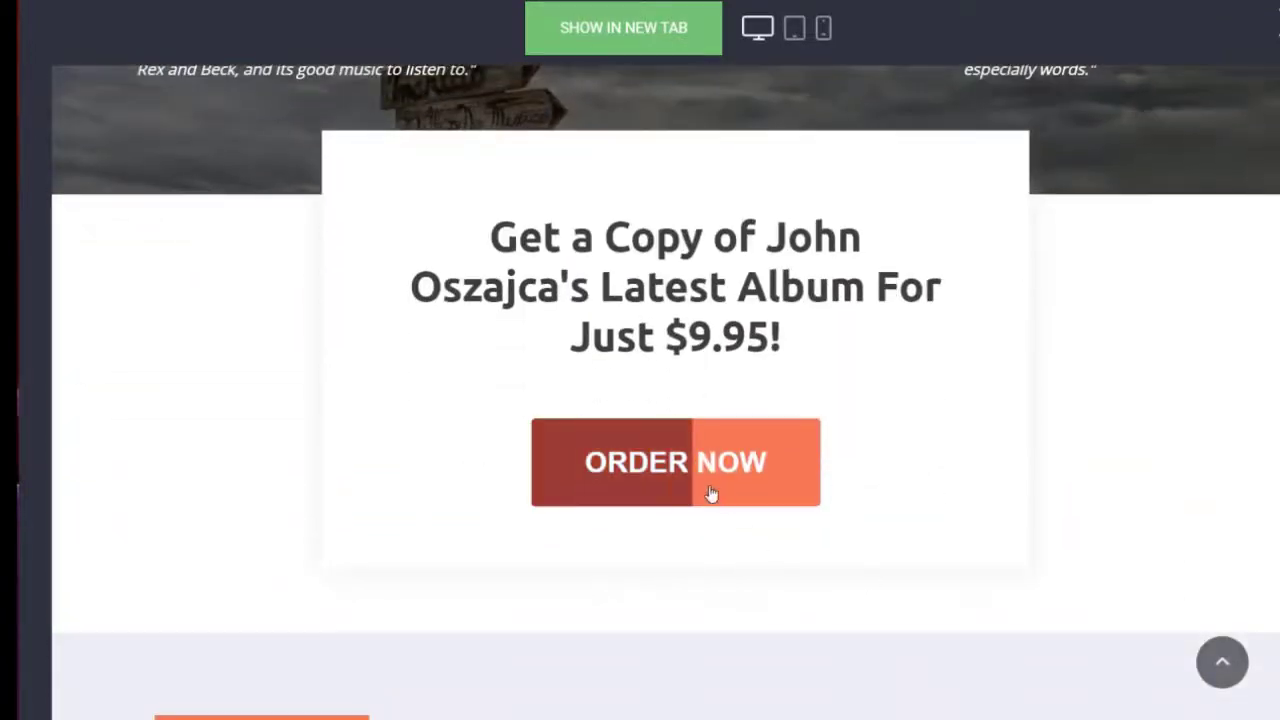
left_click(710, 492)
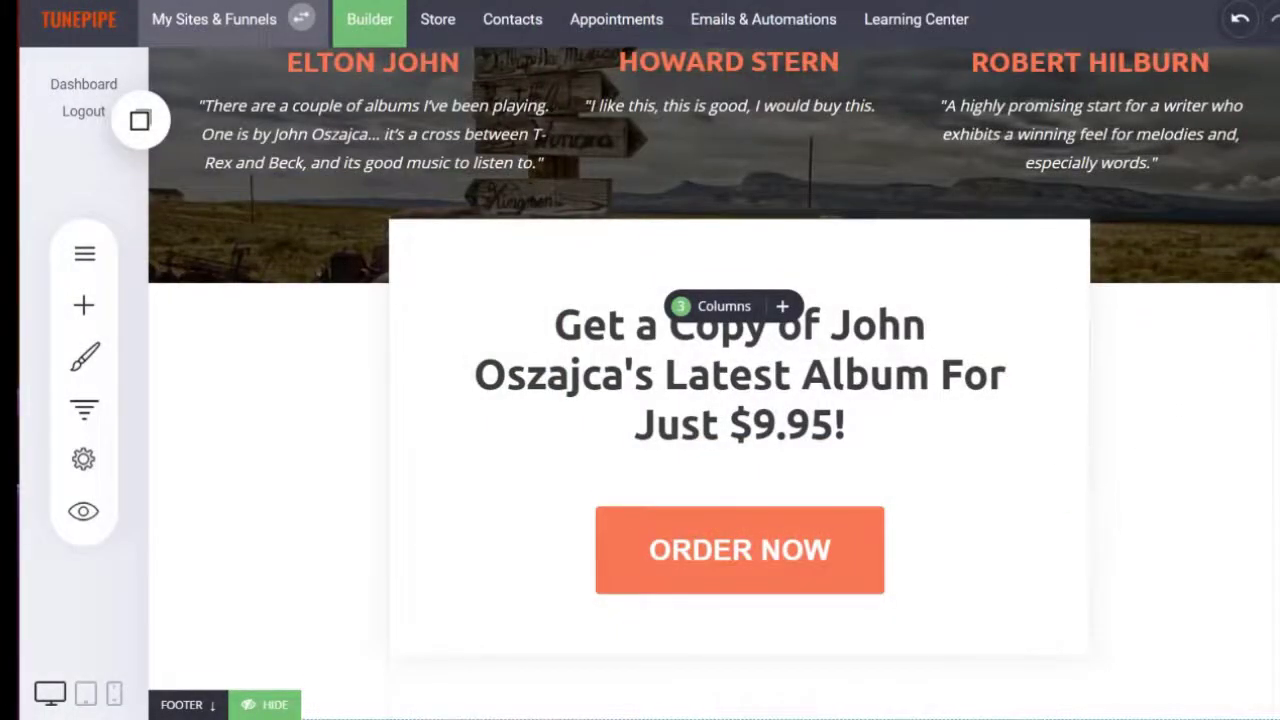
Step: Examine the copy options on the sales page's blocks, from the closing offer and media quotes up to the album checkout
scroll(714, 383, "down", 1)
scroll(714, 383, "up", 5)
scroll(714, 383, "down", 3)
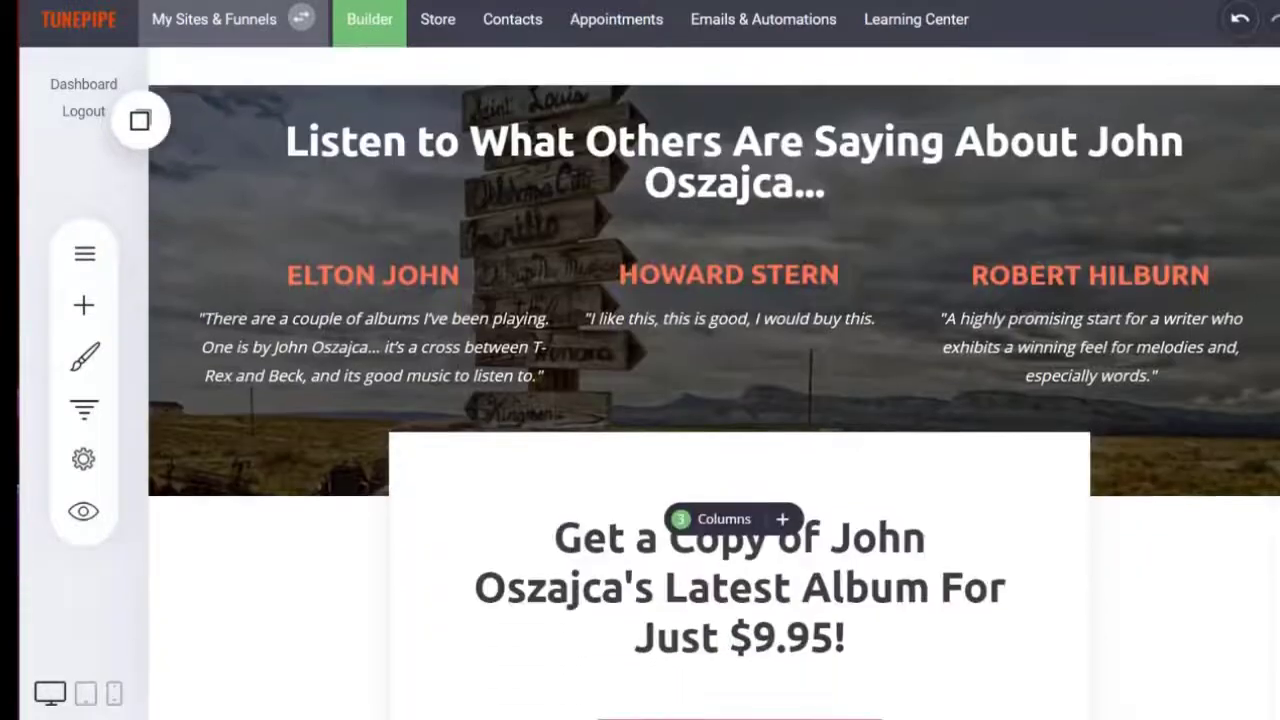
scroll(735, 594, "down", 1)
left_click(714, 545)
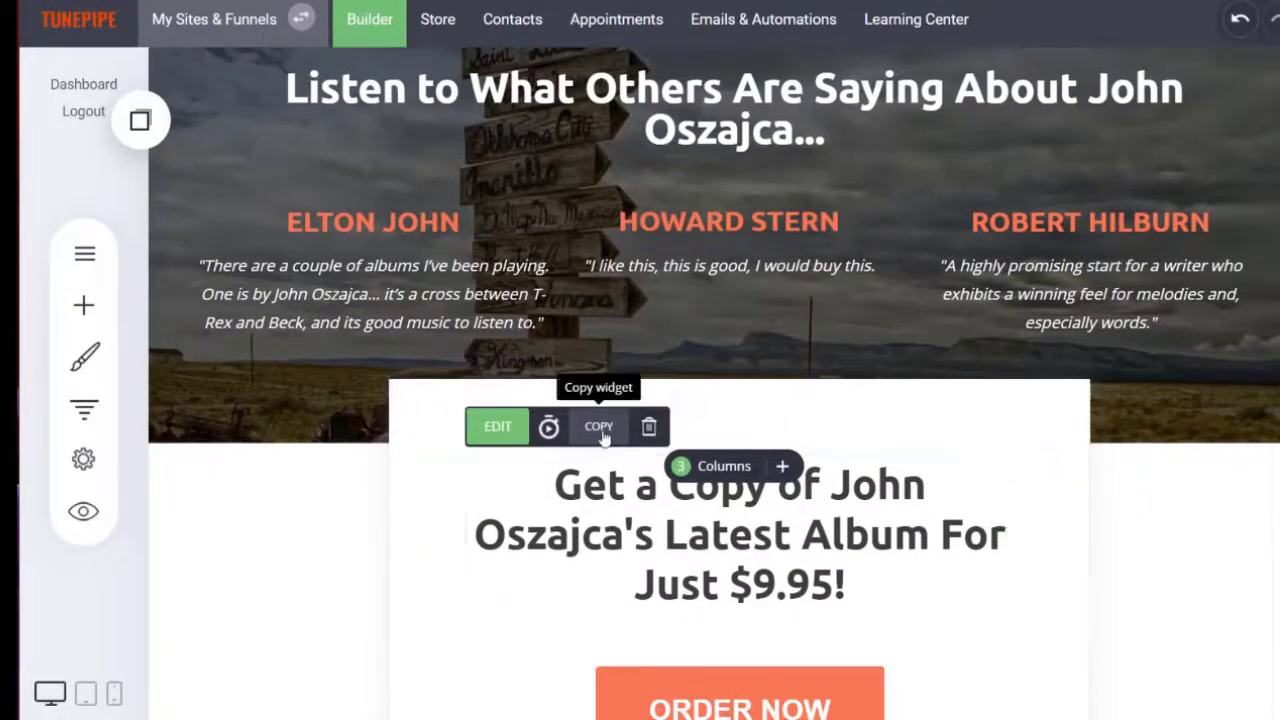
scroll(570, 410, "up", 2)
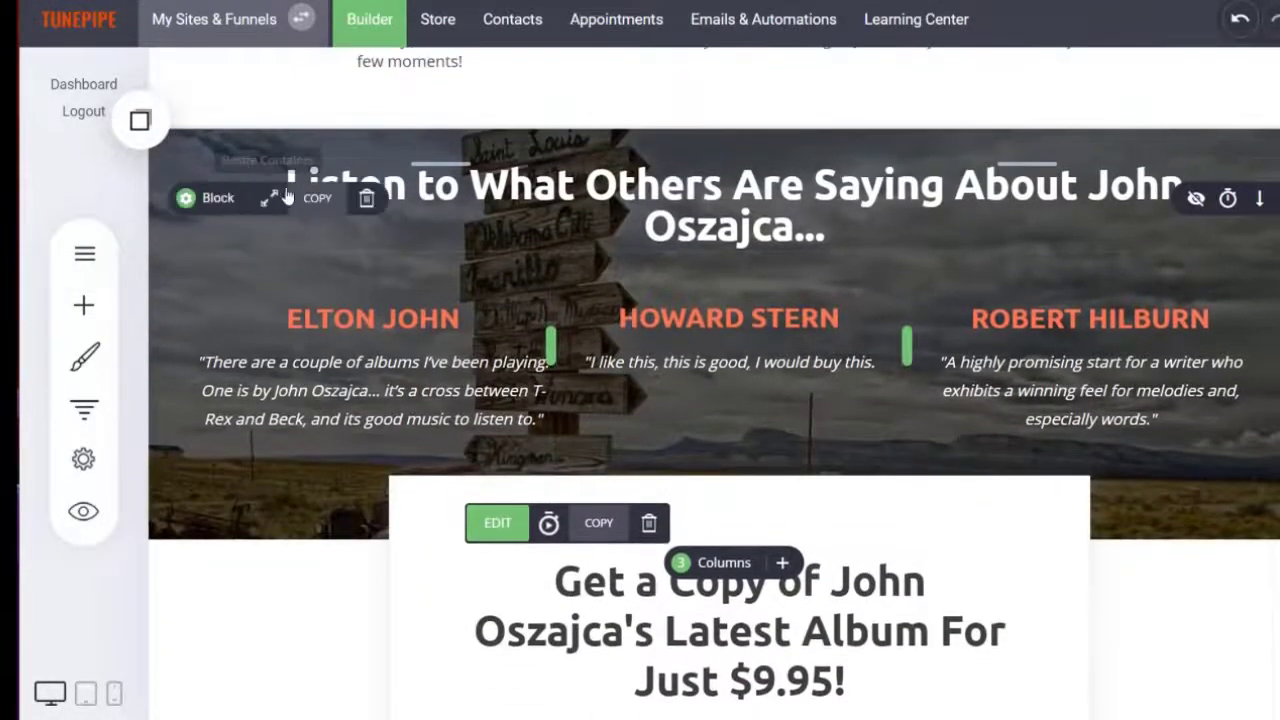
scroll(315, 200, "up", 10)
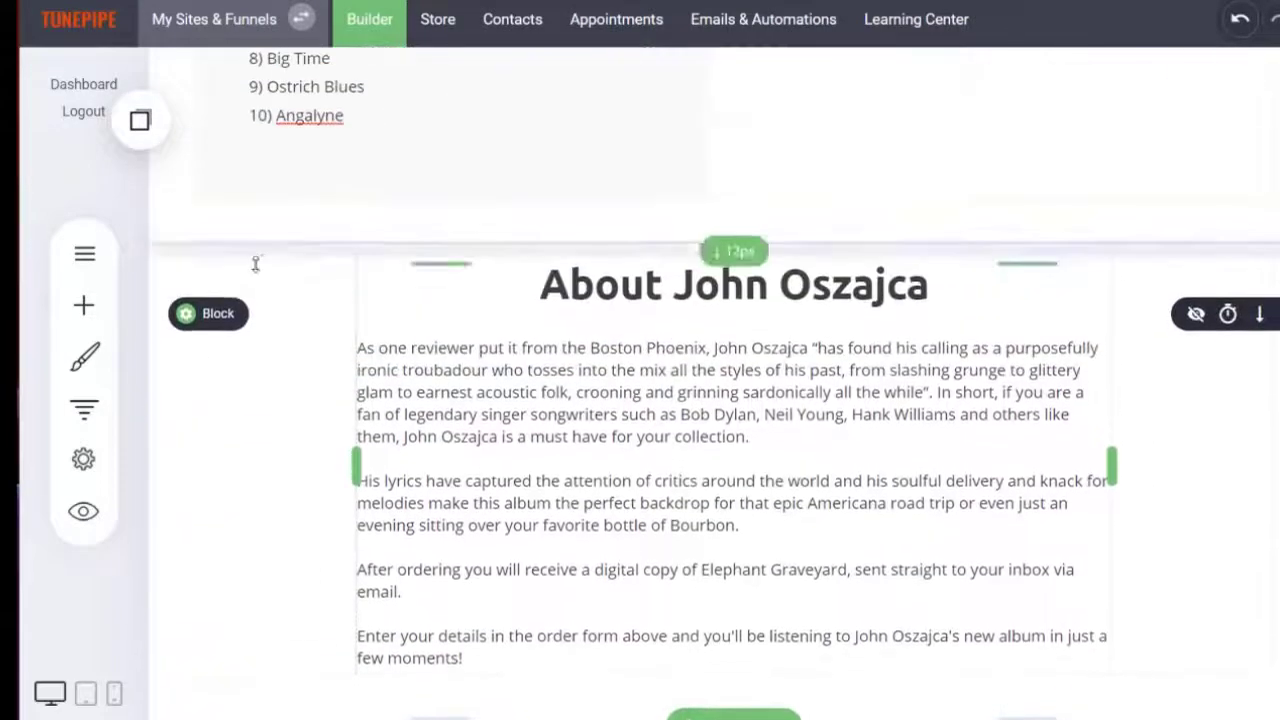
mouse_move(207, 325)
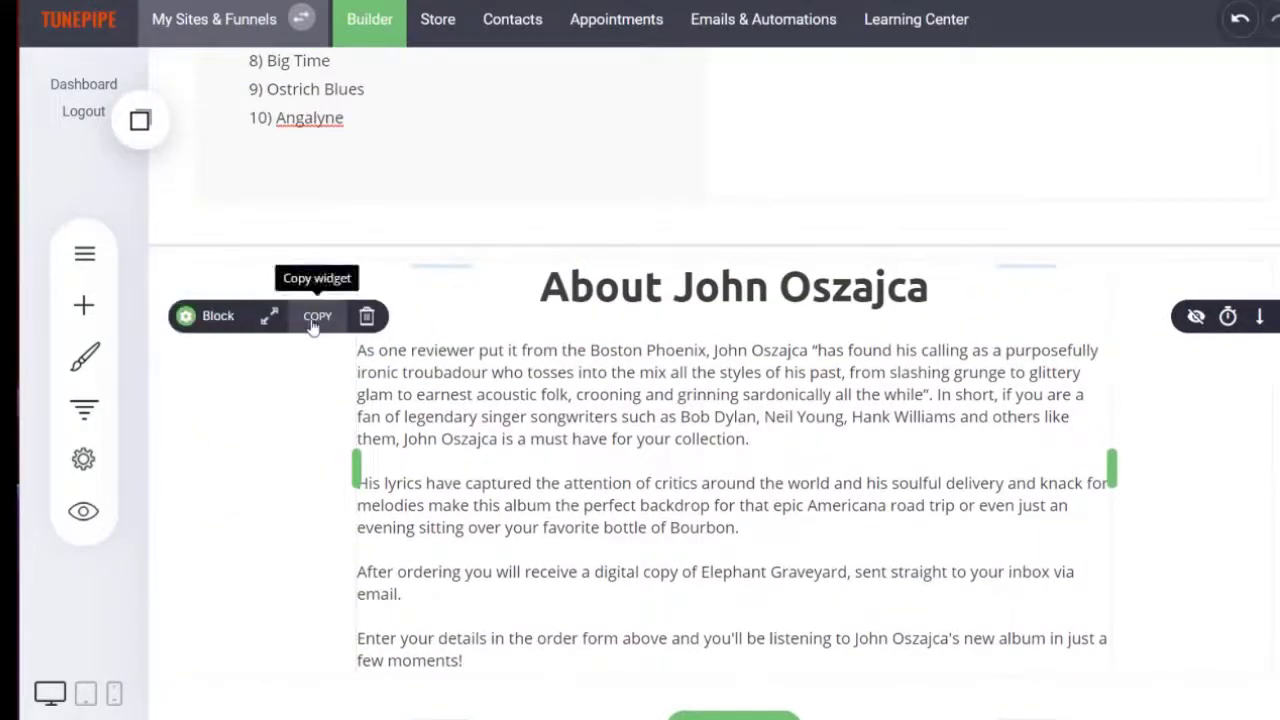
scroll(313, 327, "up", 12)
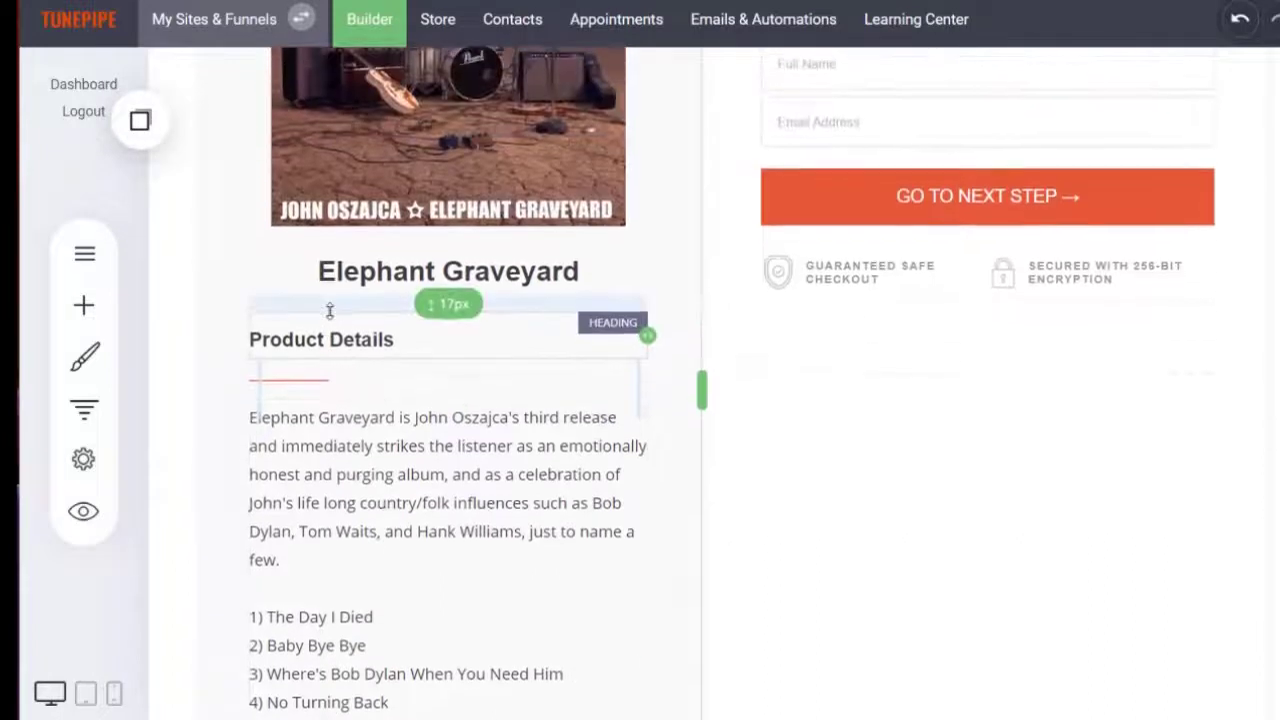
scroll(329, 311, "up", 4)
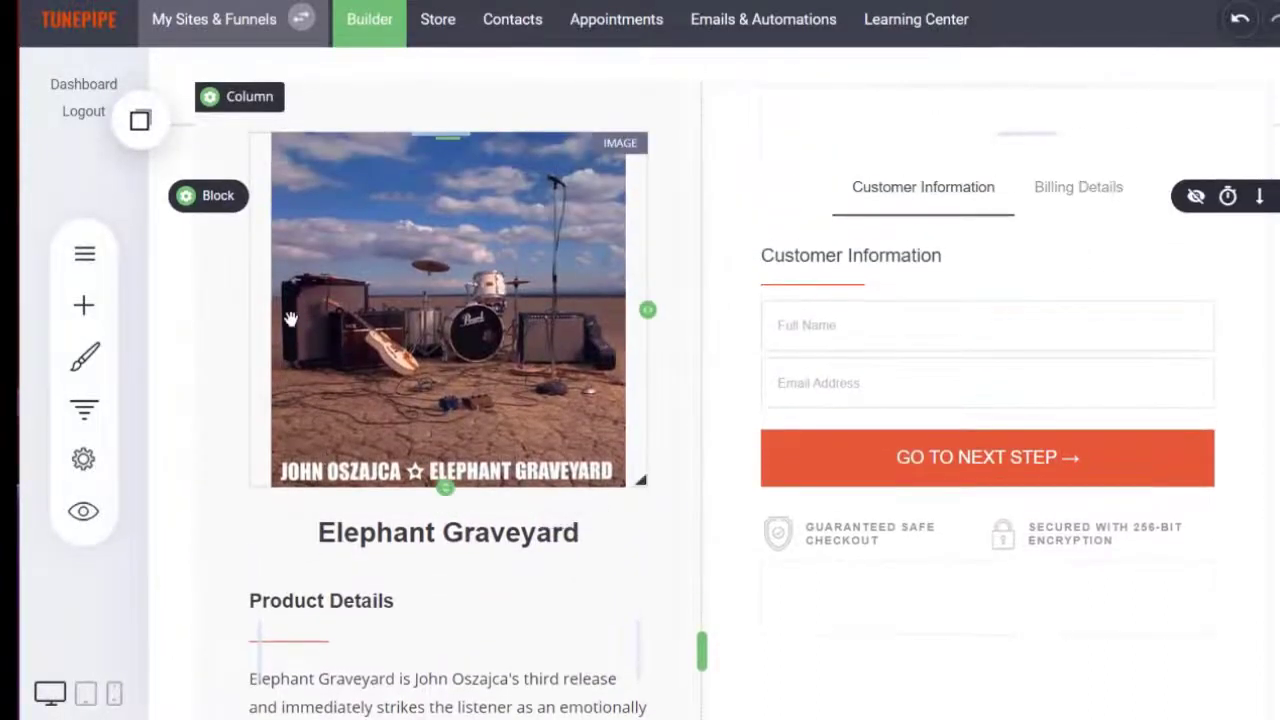
mouse_move(210, 196)
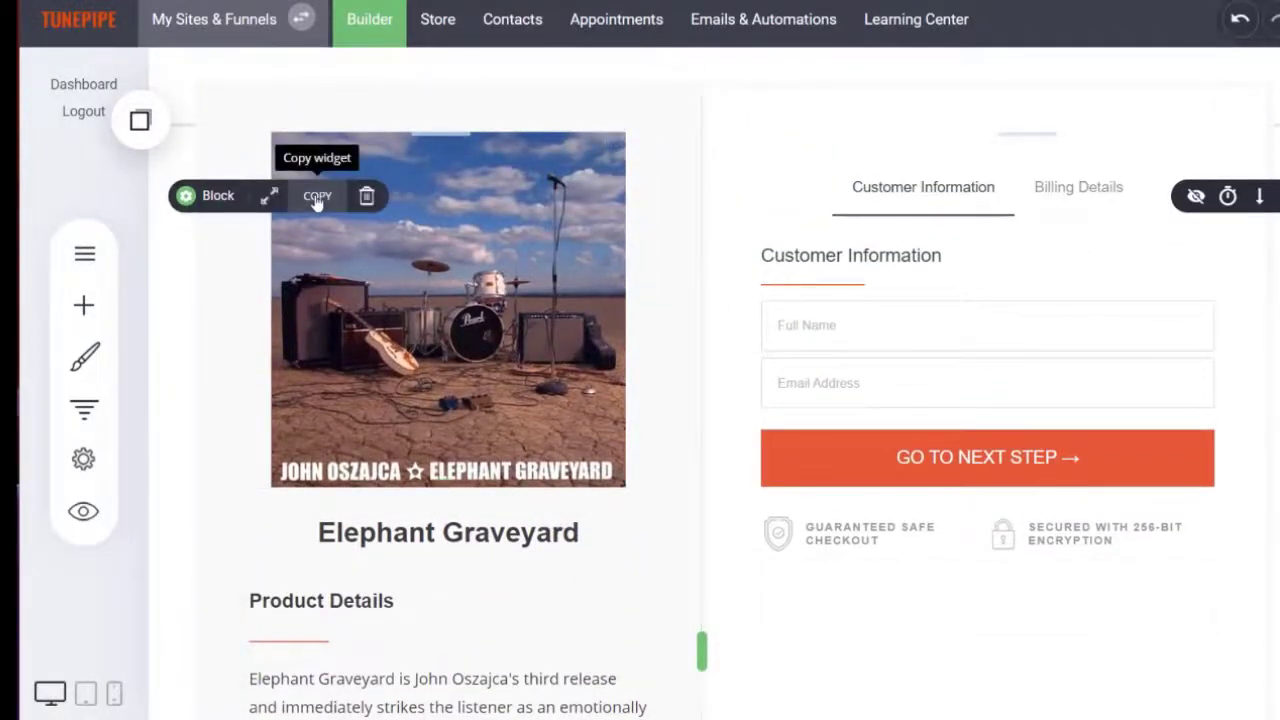
Step: Open the Discount Sales Page step of the funnel for editing
scroll(316, 200, "up", 5)
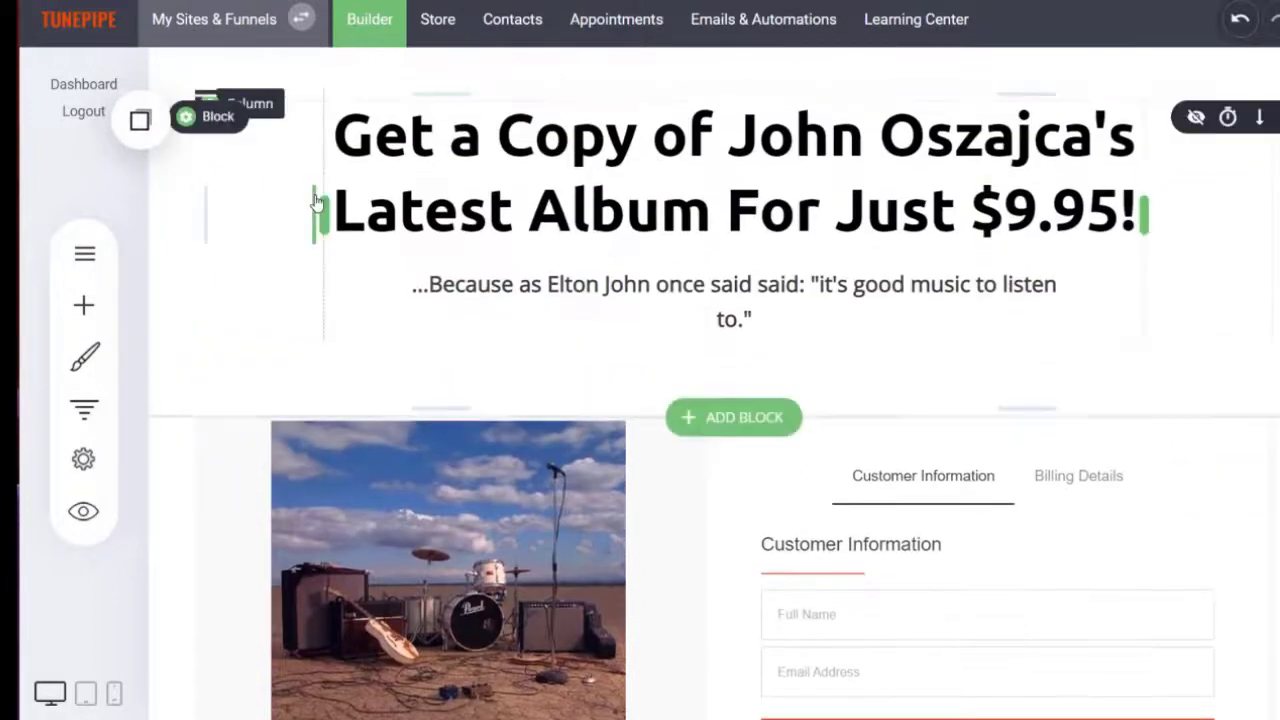
mouse_move(208, 120)
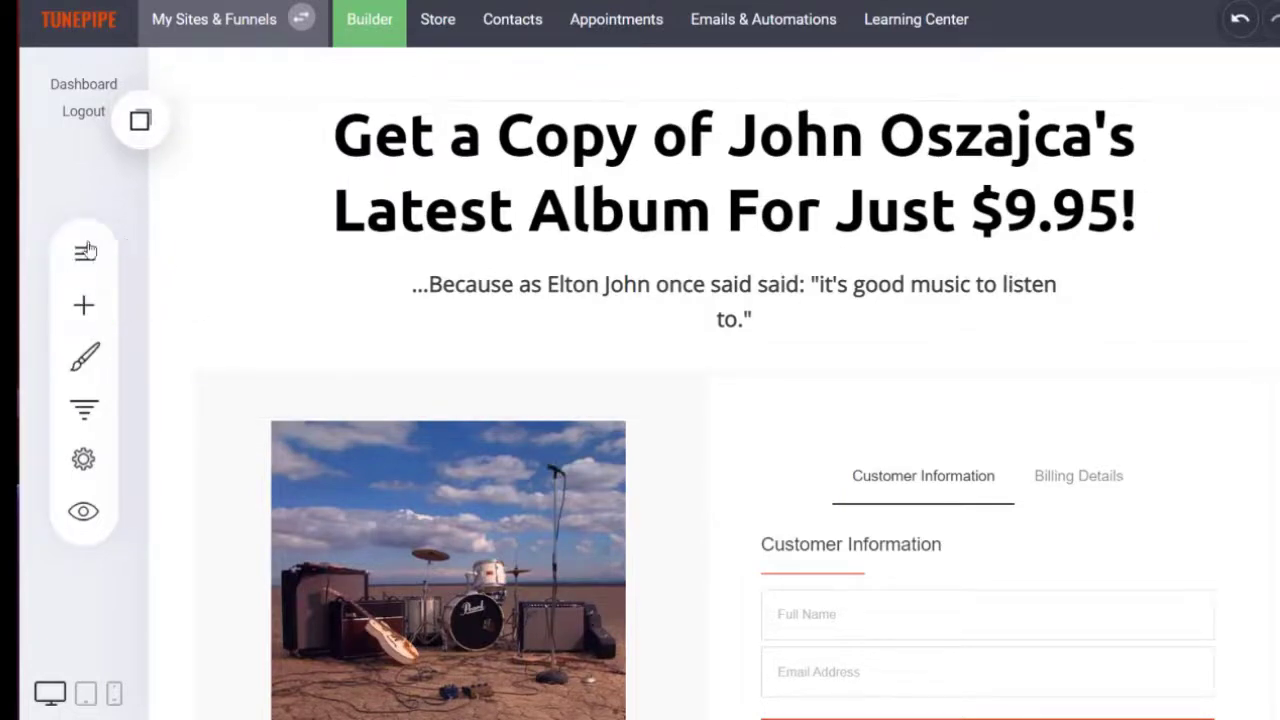
left_click(95, 412)
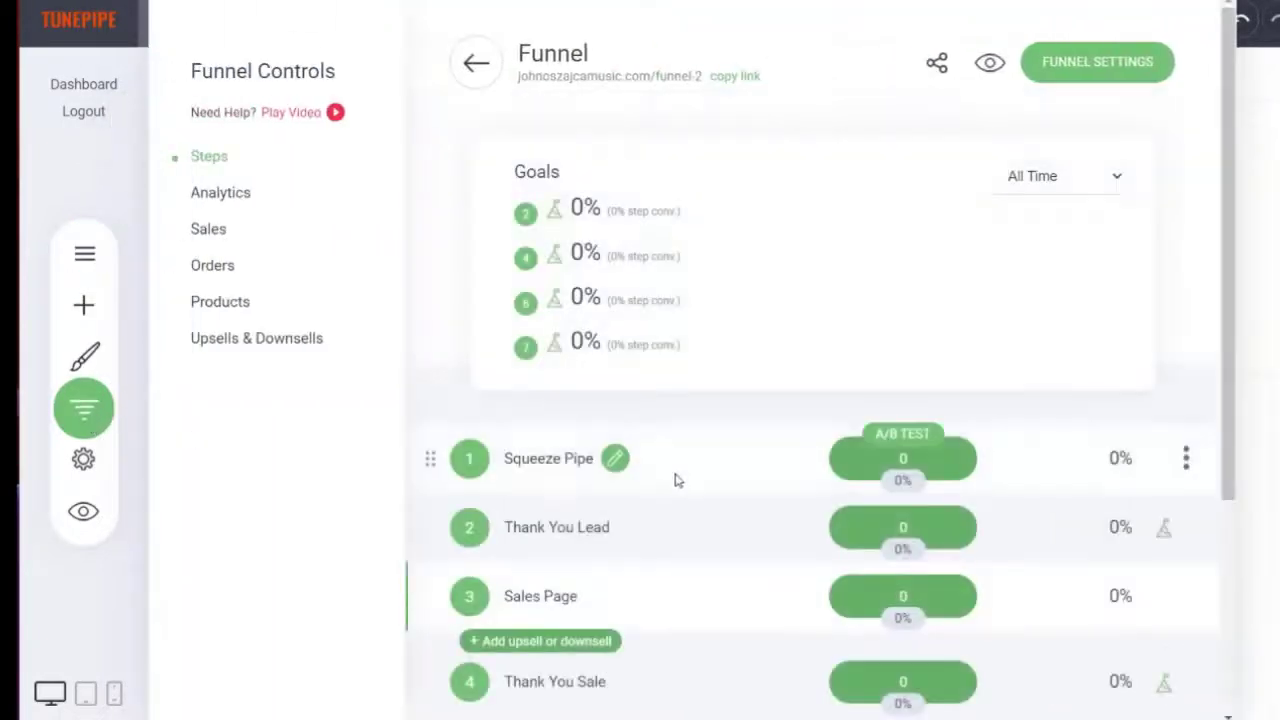
scroll(650, 486, "down", 5)
scroll(683, 488, "down", 1)
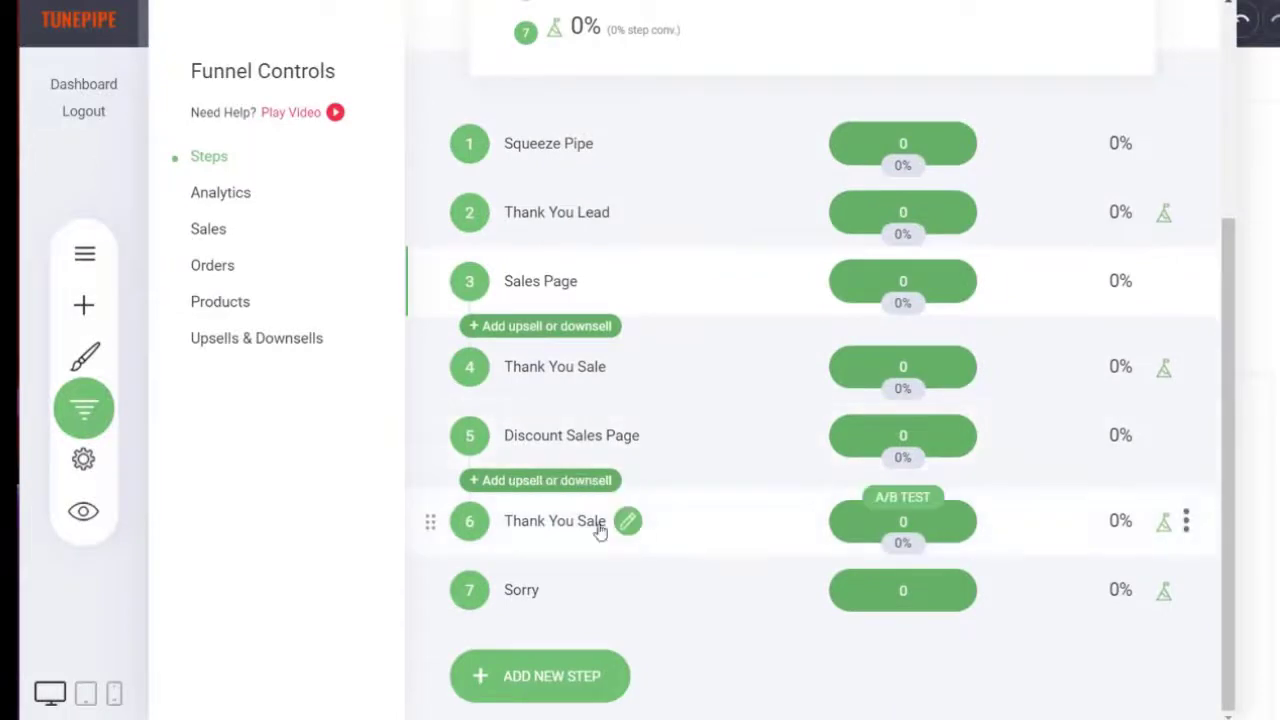
left_click(541, 438)
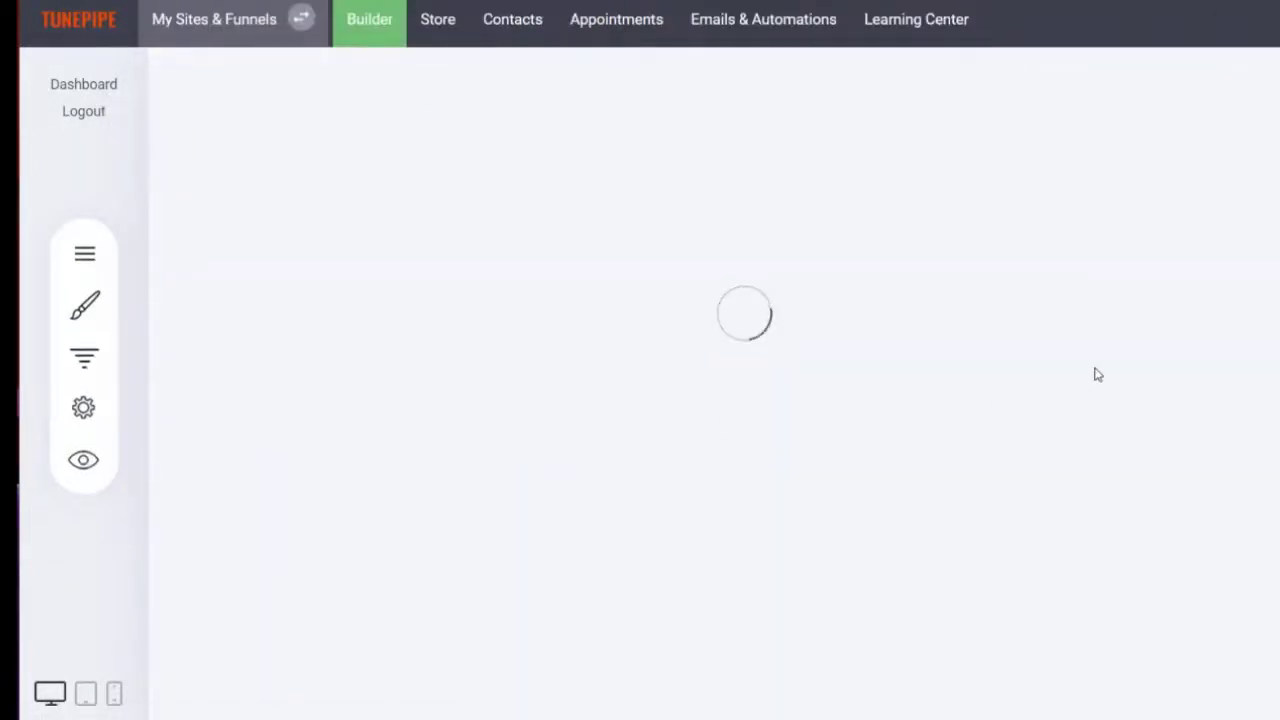
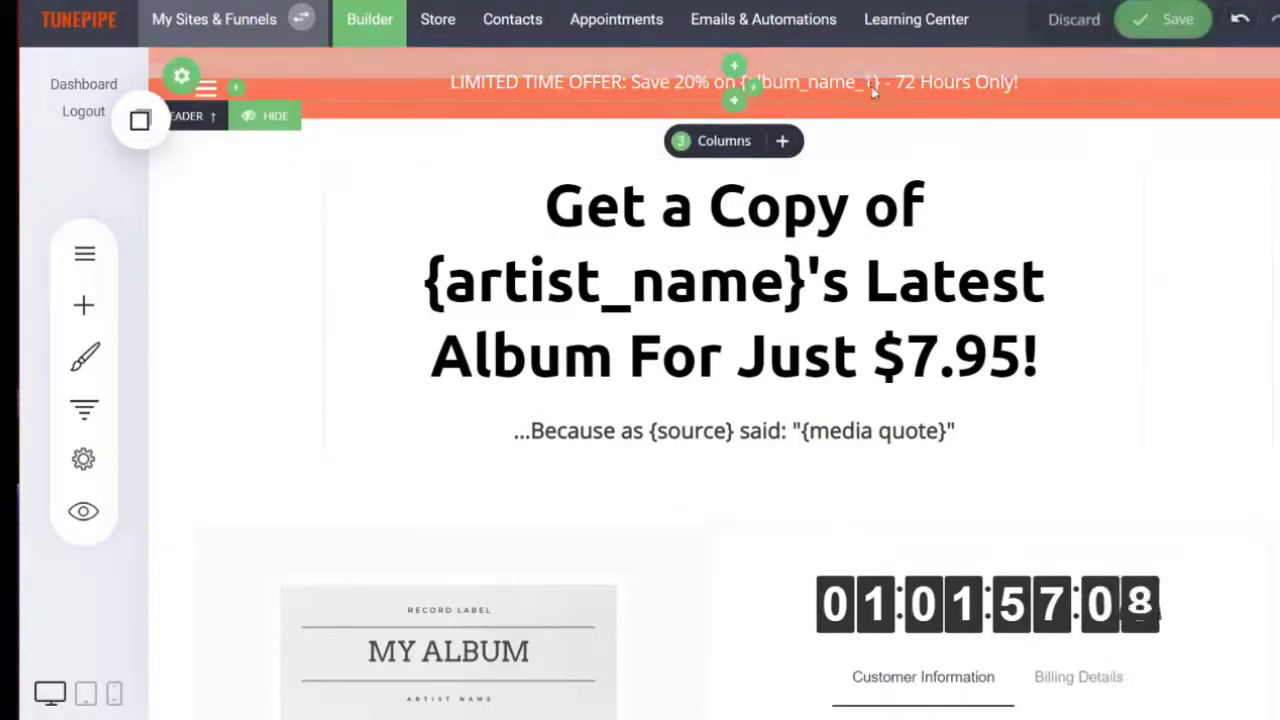
Step: Hide the header's editing controls and replace the {album_name_1} placeholder in the limited-time-offer banner with "Elephant Graveyard"
left_click(268, 118)
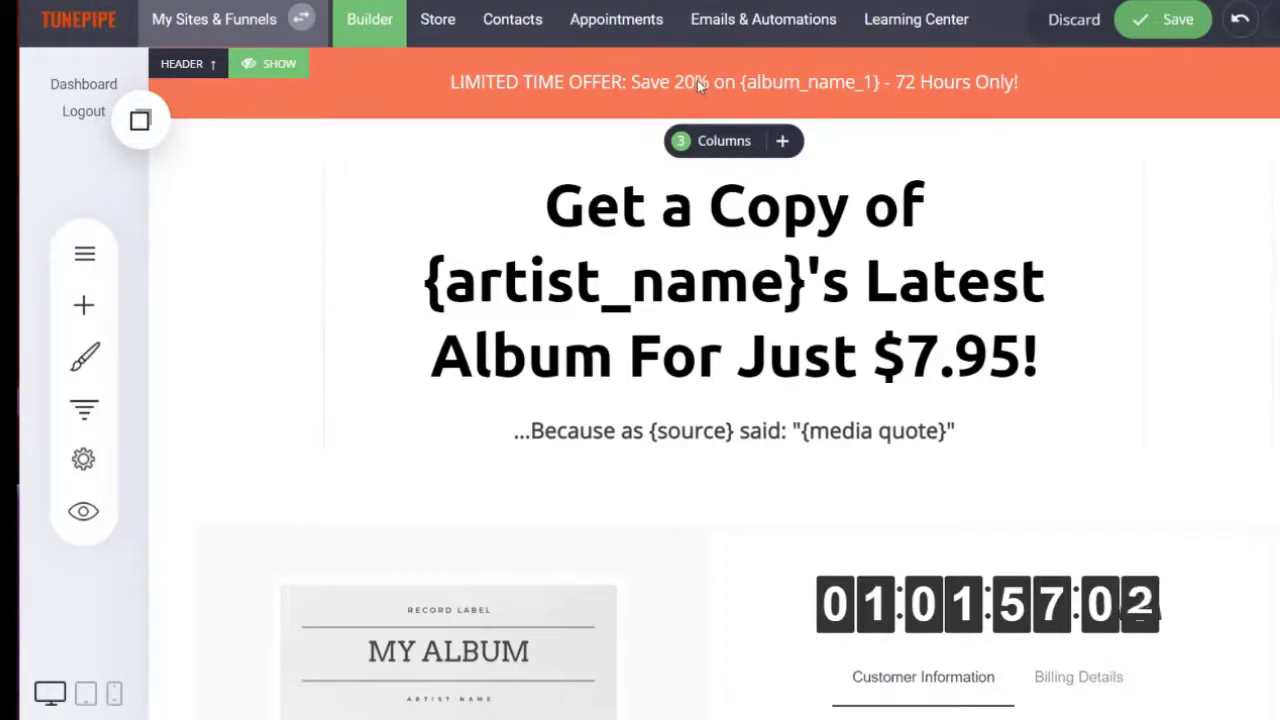
left_click(866, 82)
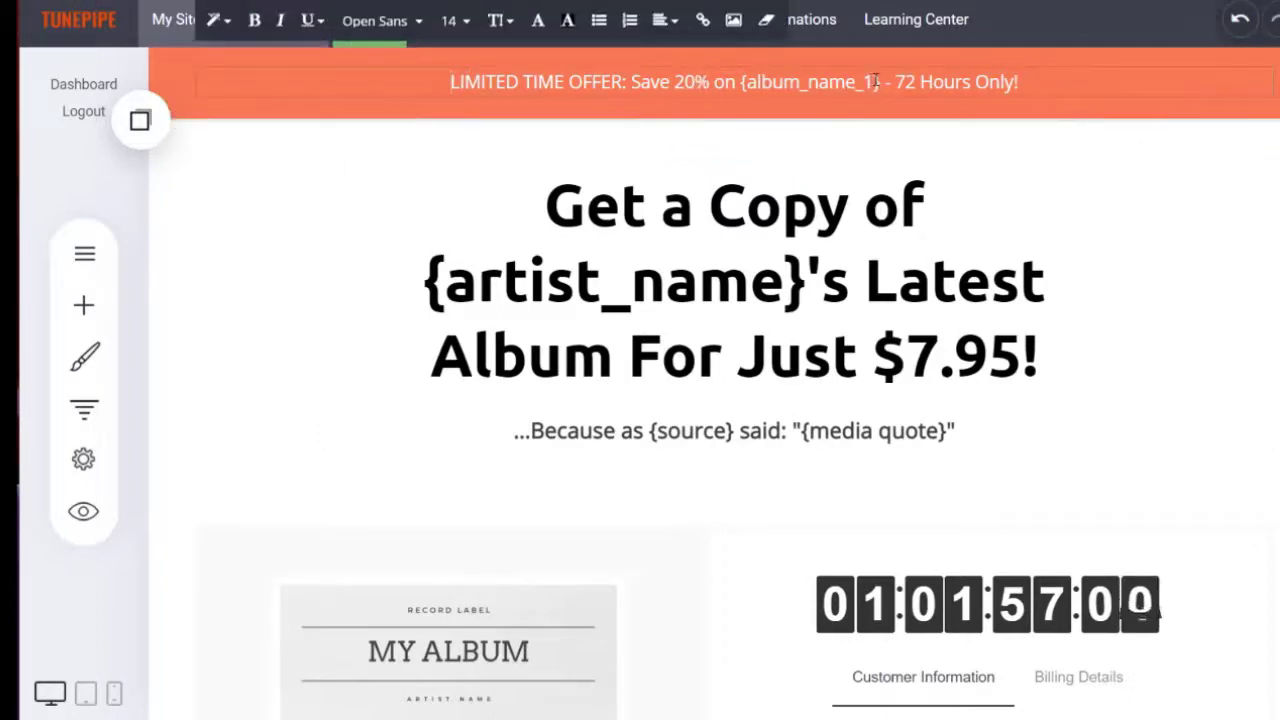
key("BackSpace")
key("BackSpace")
key("BackSpace")
key("BackSpace")
key("BackSpace")
key("BackSpace")
key("BackSpace")
key("BackSpace")
key("BackSpace")
key("BackSpace")
key("BackSpace")
key("BackSpace")
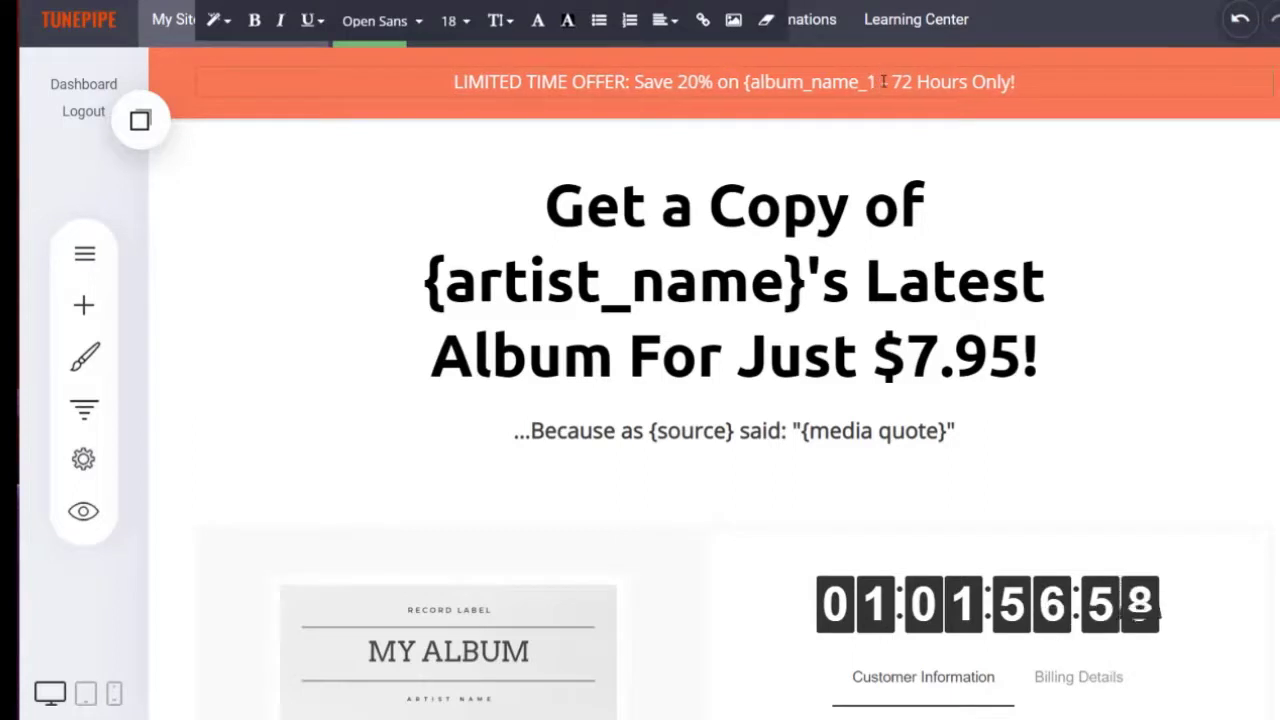
key("BackSpace")
key("BackSpace")
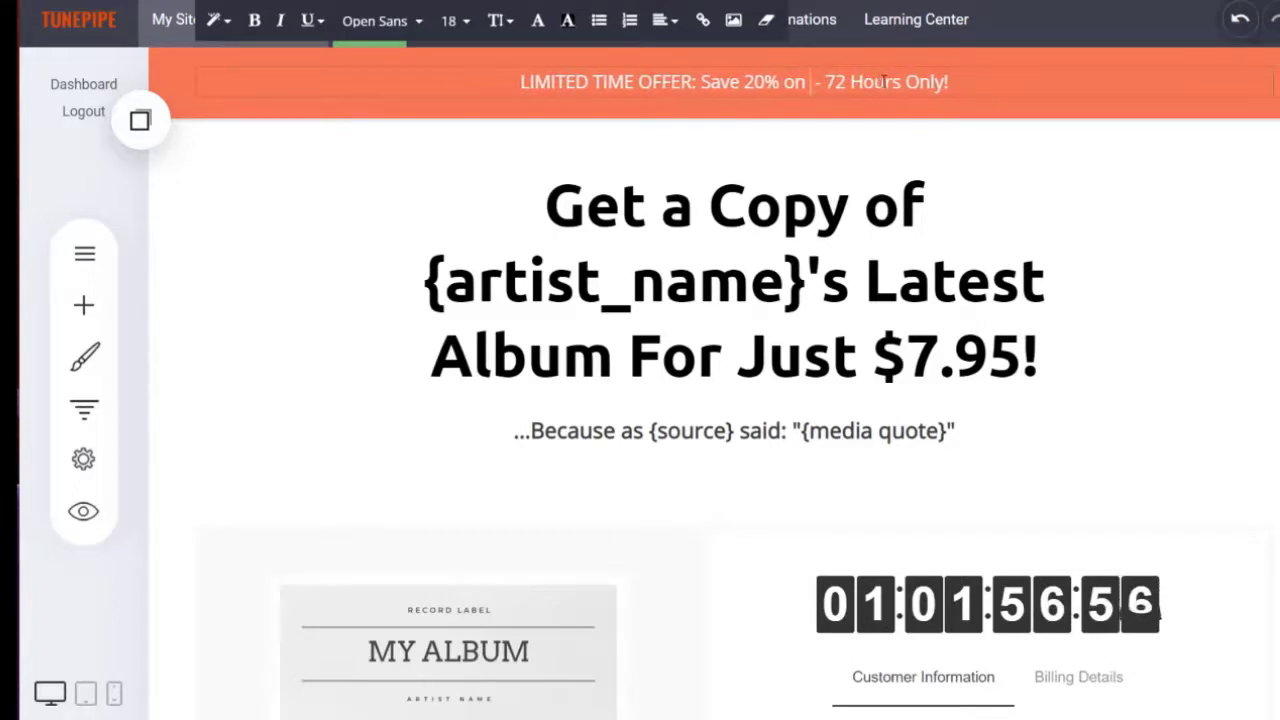
type("John")
key("BackSpace")
key("BackSpace")
key("BackSpace")
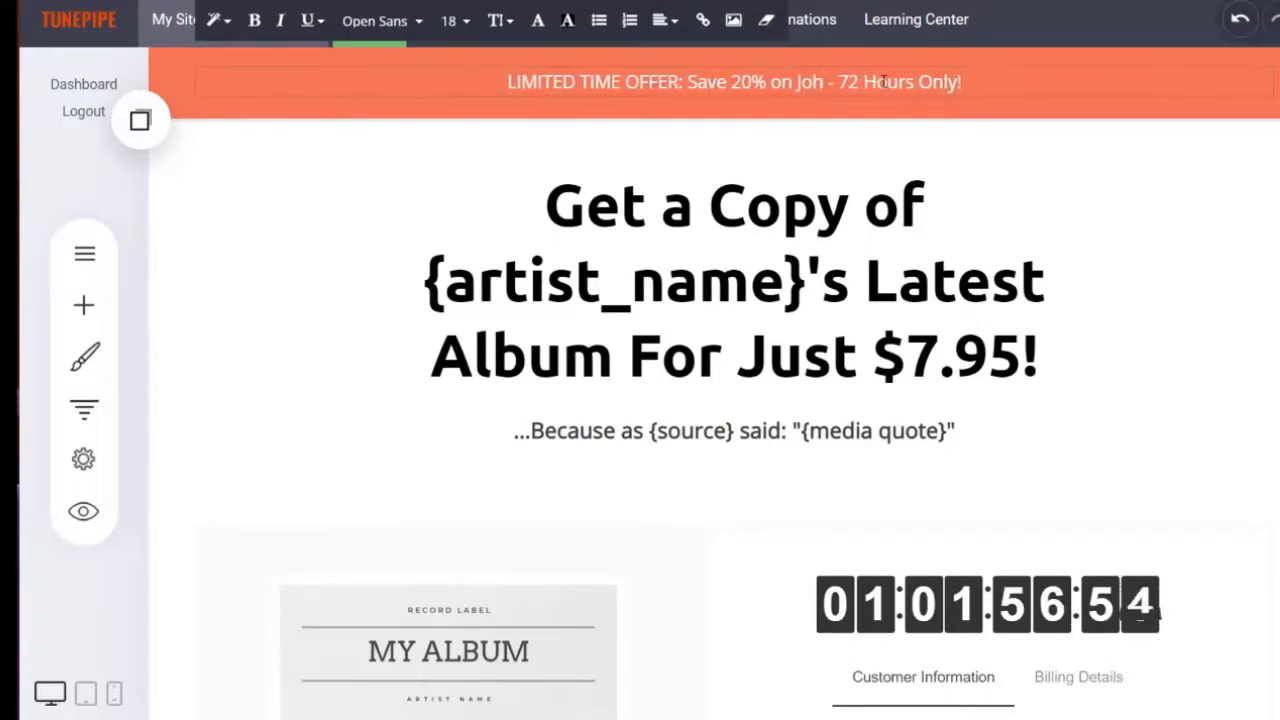
type("Elephant Gr")
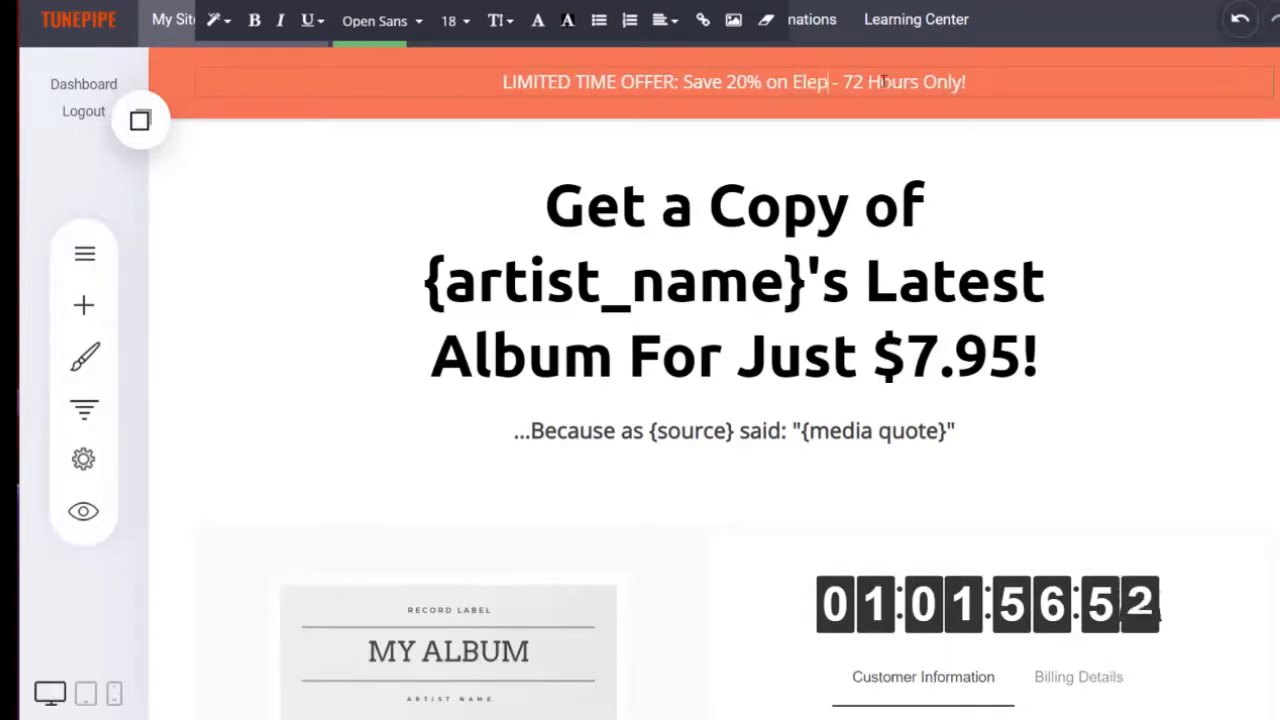
type("aveyard")
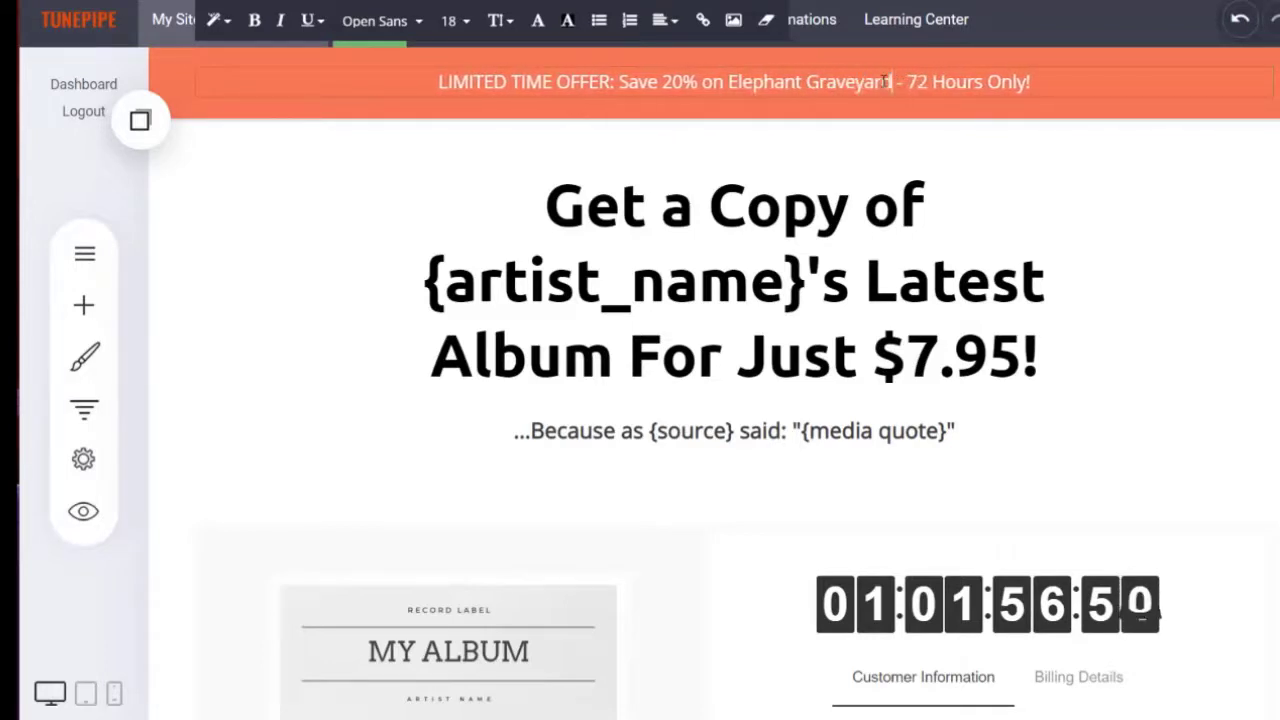
Step: Replace the placeholder $7.95 headline block with the copied "Latest Album For Just $9.95!" headline block
left_click(818, 282)
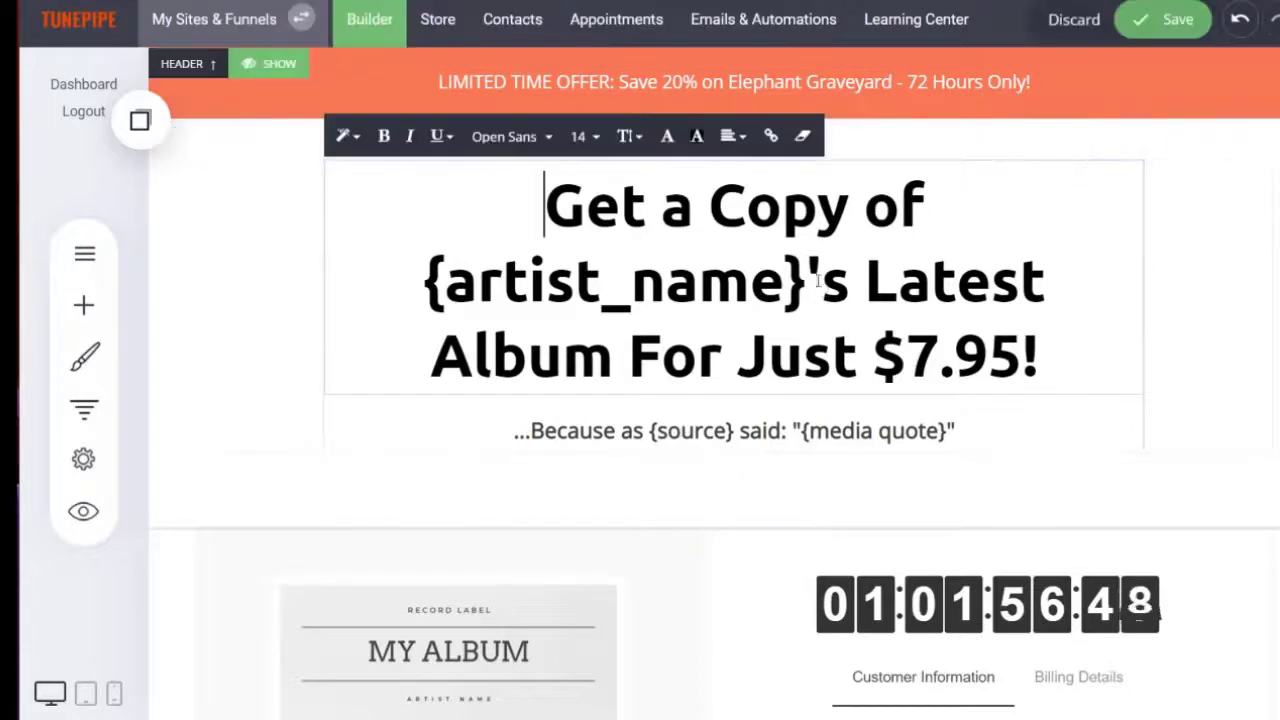
left_click(139, 120)
left_click_drag(225, 307, 309, 383)
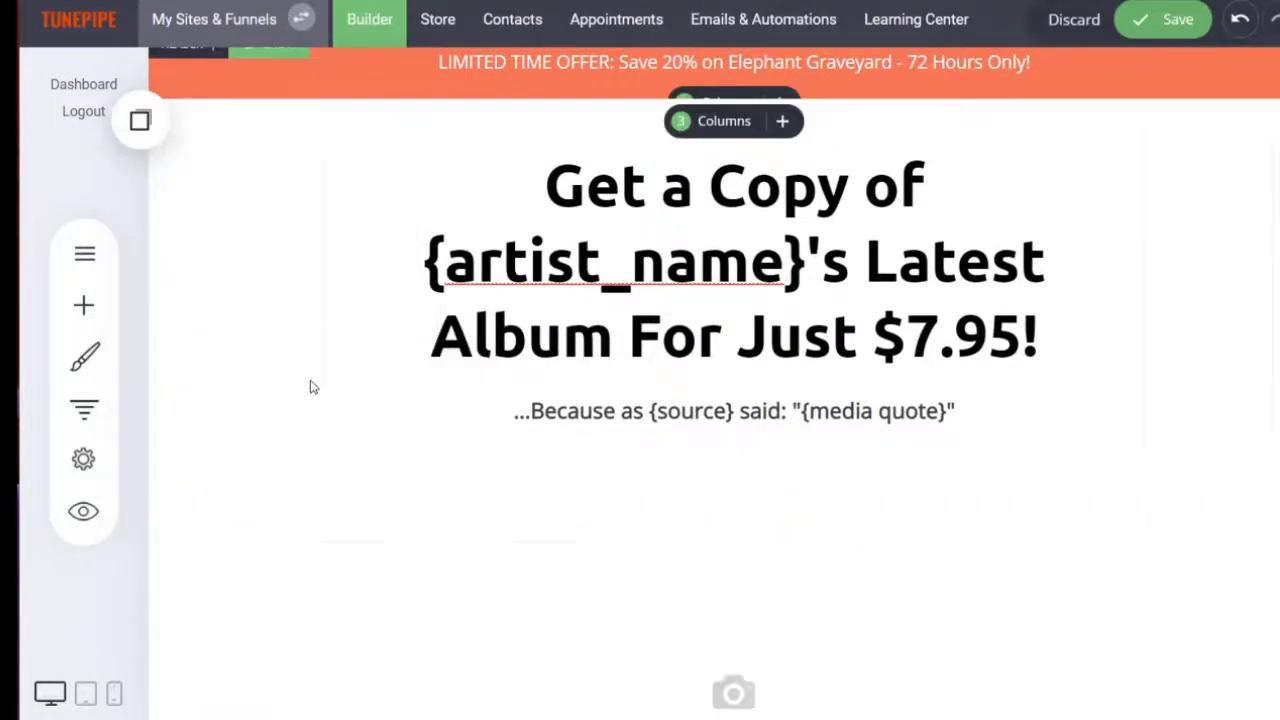
scroll(714, 383, "down", 3)
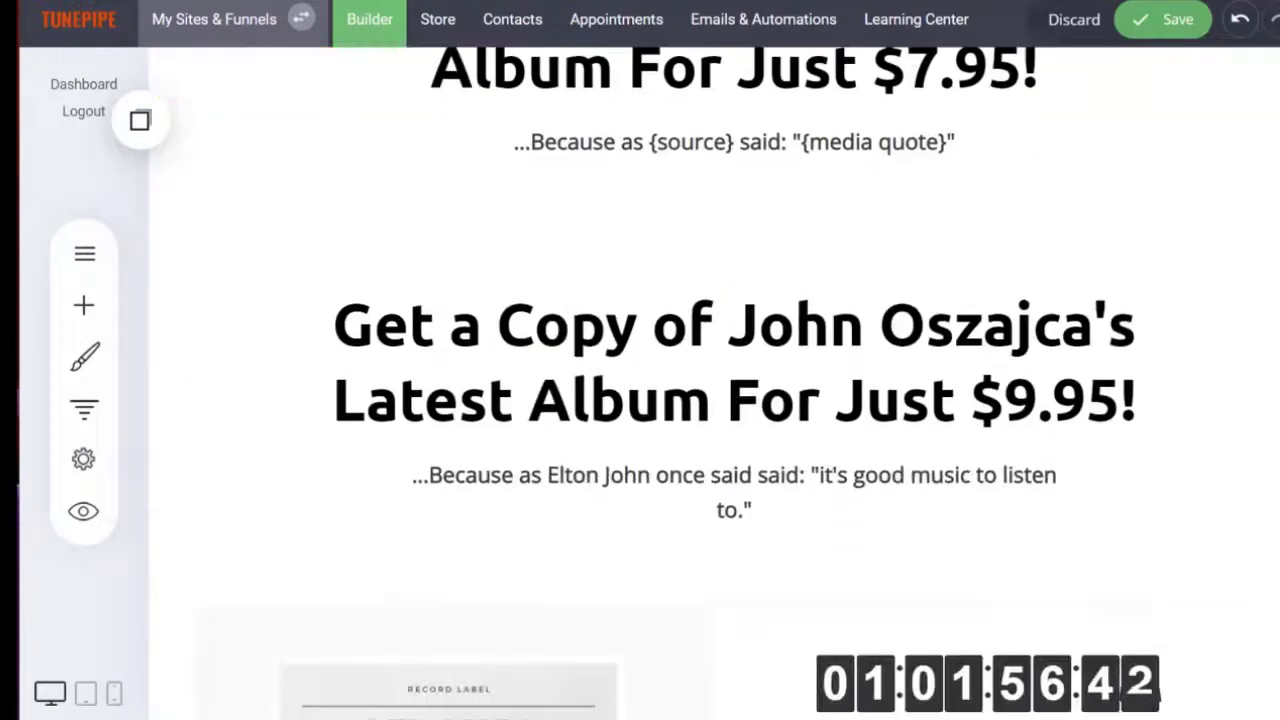
scroll(1011, 118, "up", 3)
mouse_move(226, 143)
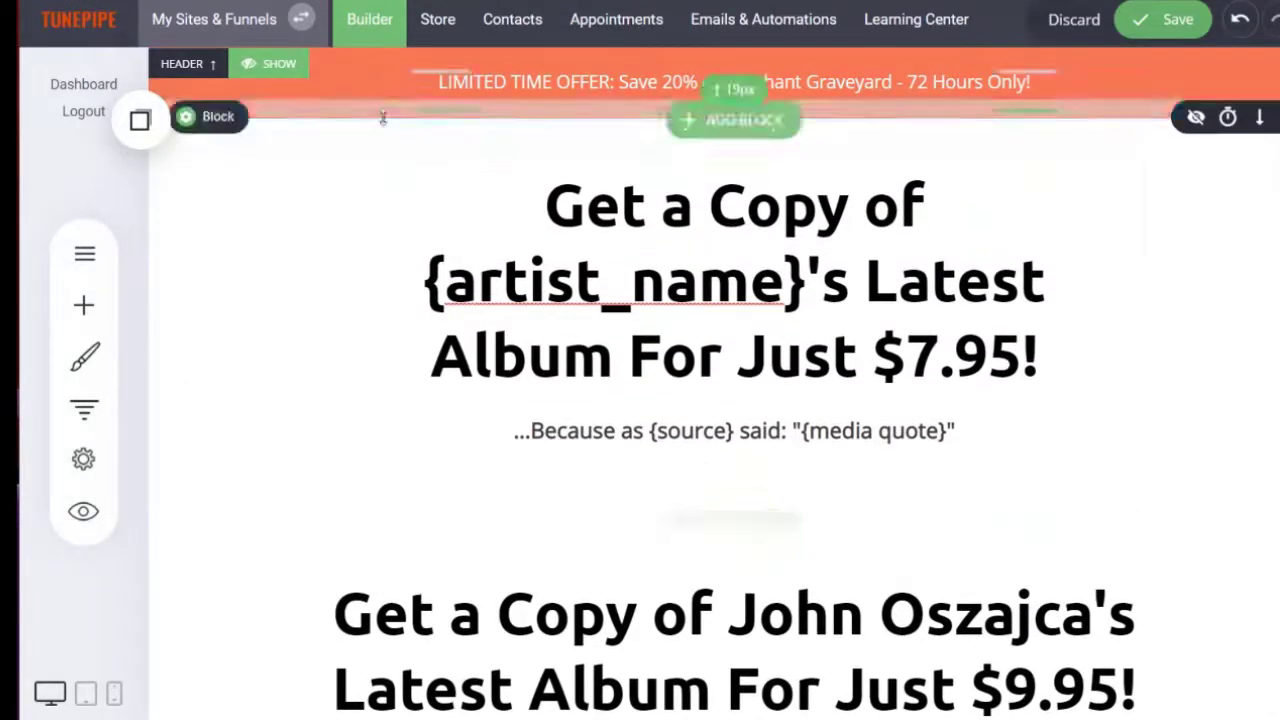
left_click(368, 141)
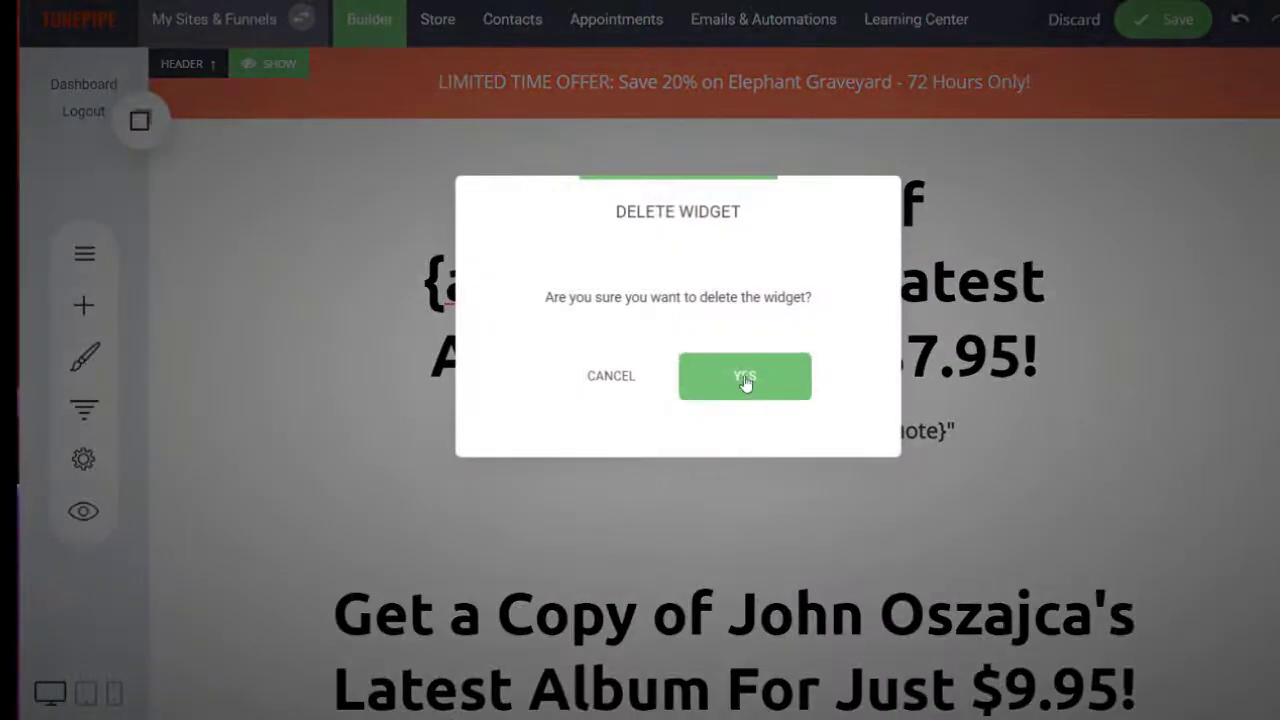
left_click(749, 380)
Step: Replace the placeholder "About {artist_name}" block below the checkout form with the copied artist biography block
scroll(802, 385, "down", 3)
scroll(802, 385, "down", 5)
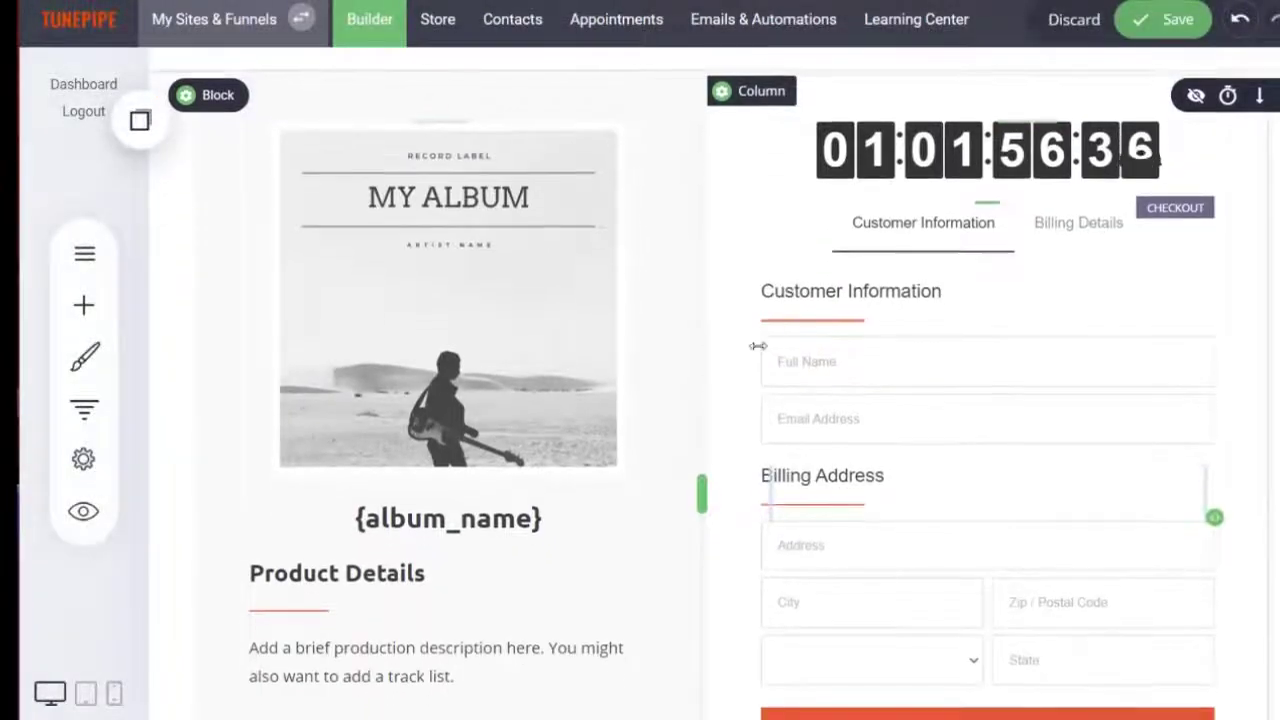
scroll(846, 323, "down", 5)
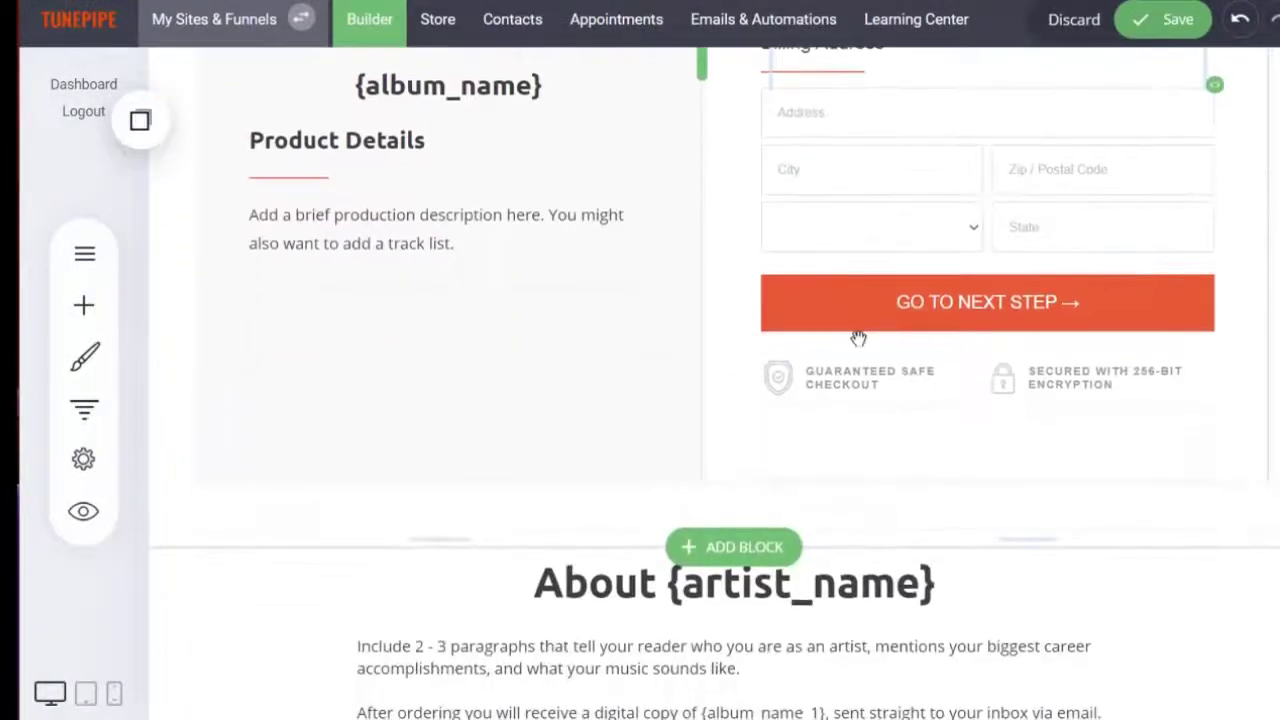
scroll(251, 456, "down", 1)
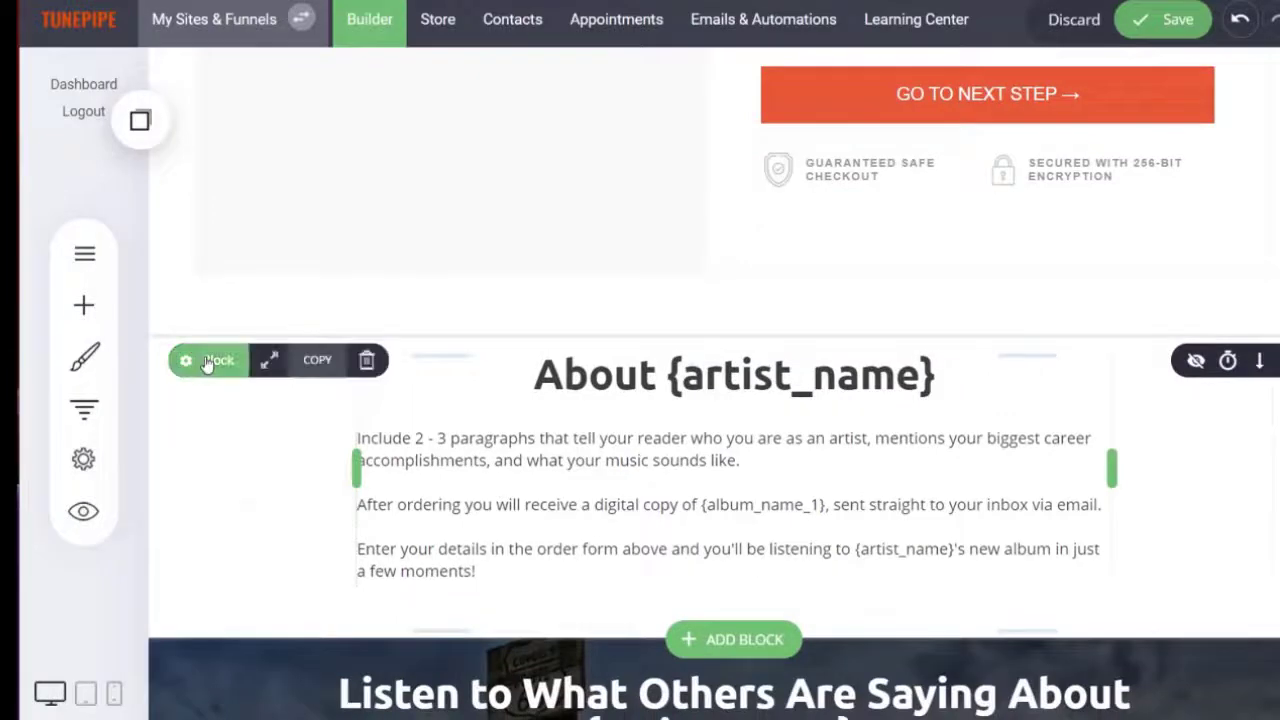
left_click(210, 362)
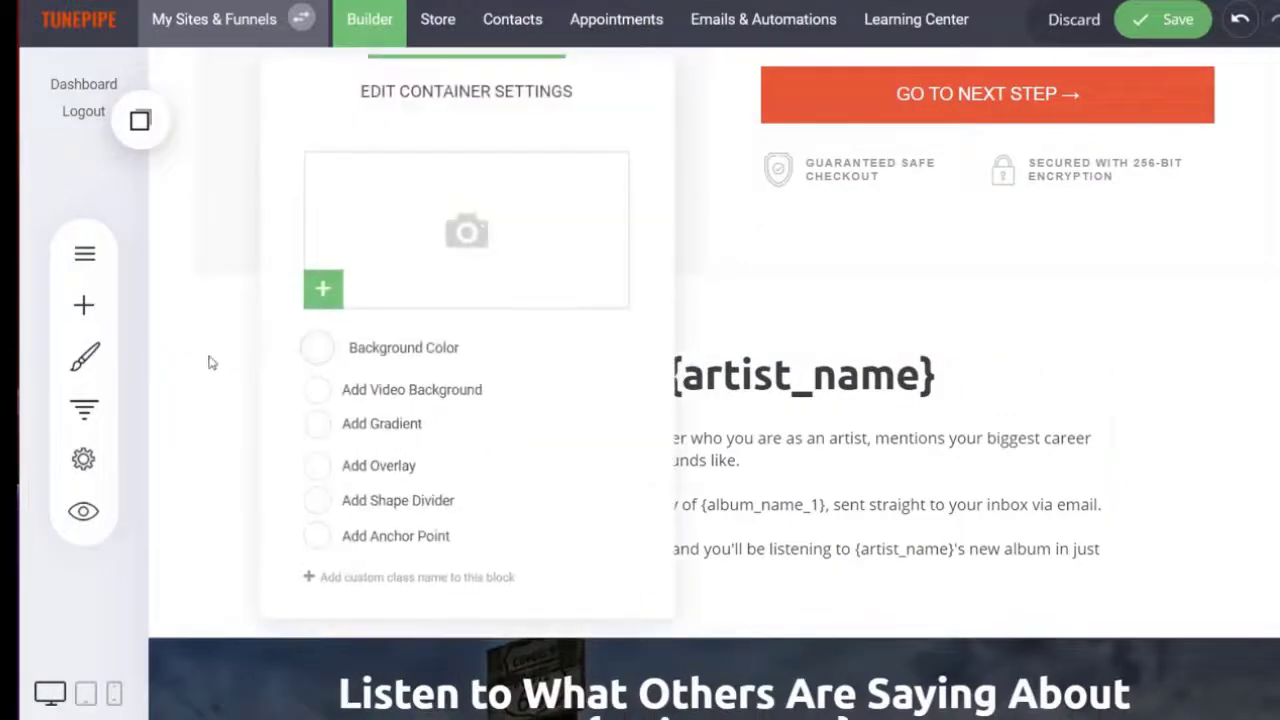
left_click(139, 119)
left_click_drag(247, 419, 297, 371)
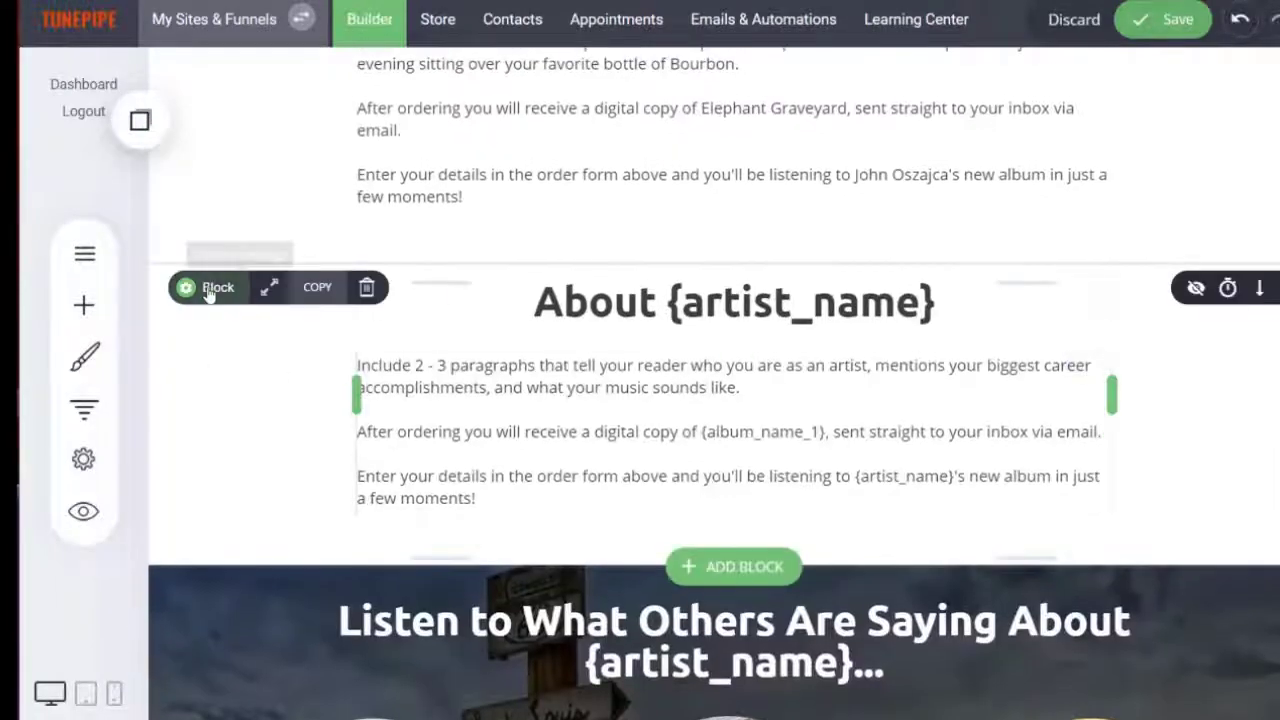
left_click(366, 288)
left_click(744, 381)
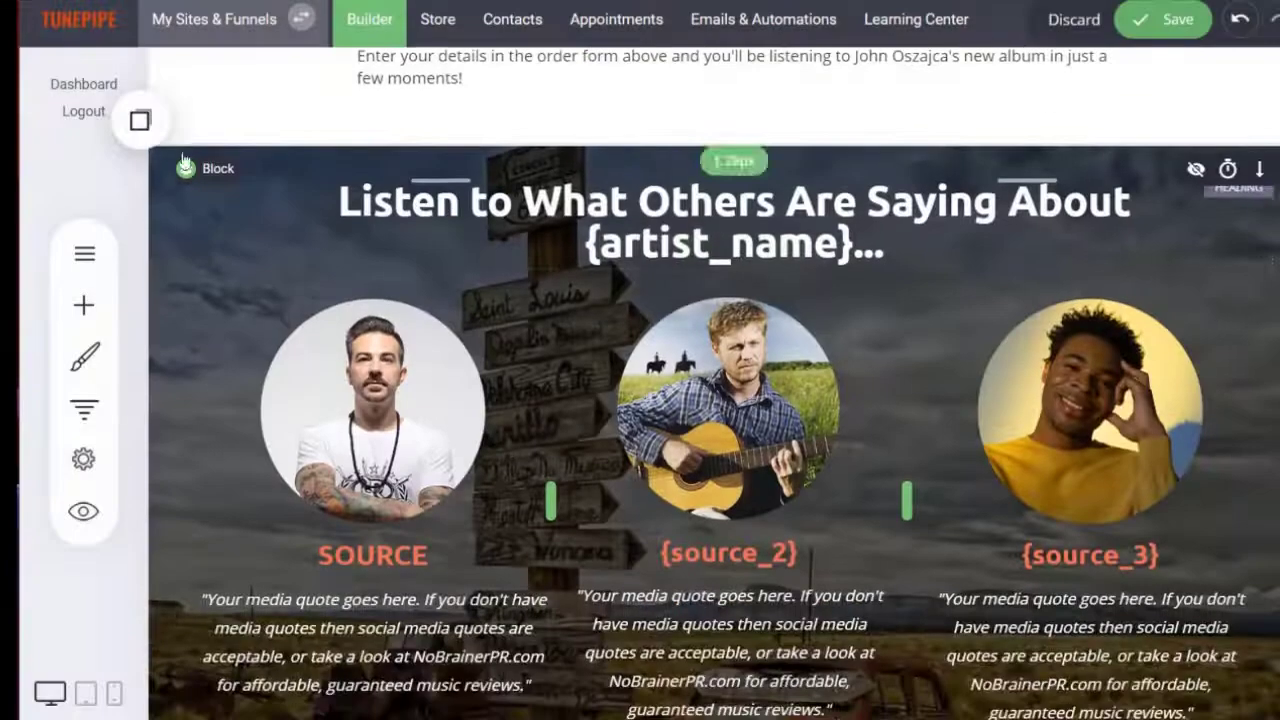
Step: Replace the placeholder "Listen to What Others Are Saying" block with the copied testimonials block containing the real media quotes
left_click(140, 120)
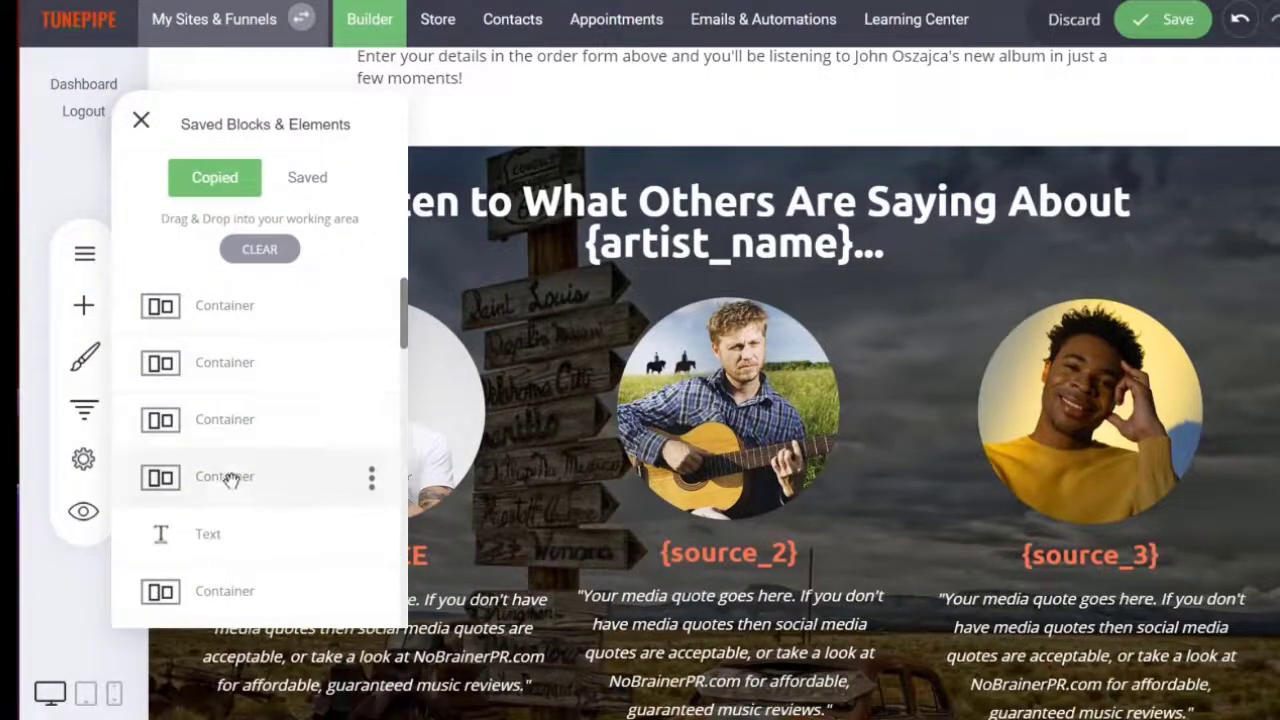
left_click_drag(229, 477, 626, 246)
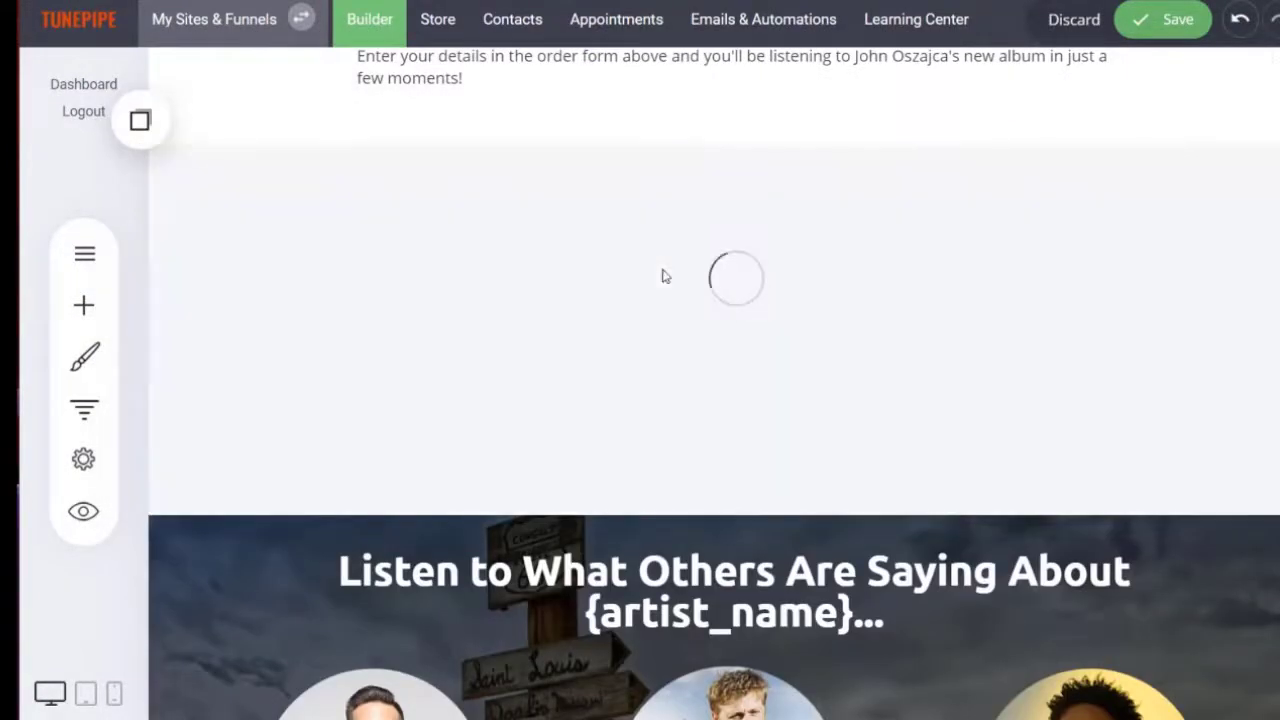
scroll(203, 400, "down", 2)
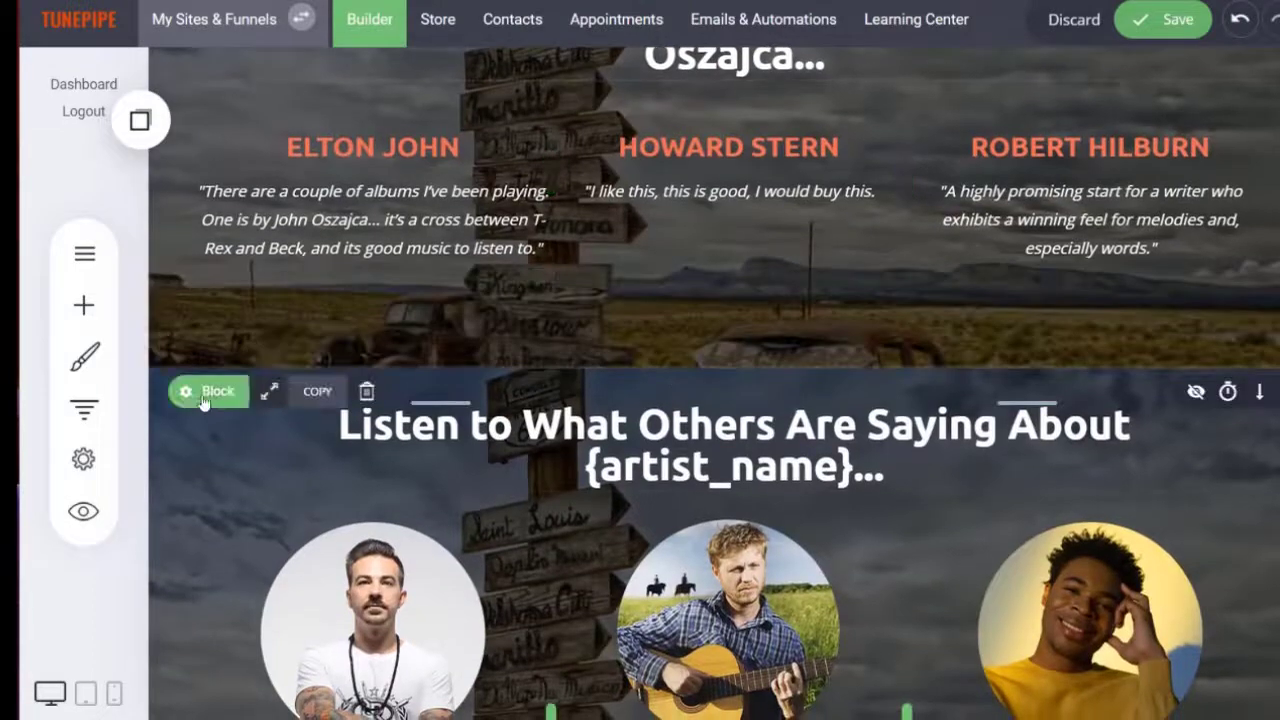
left_click(367, 392)
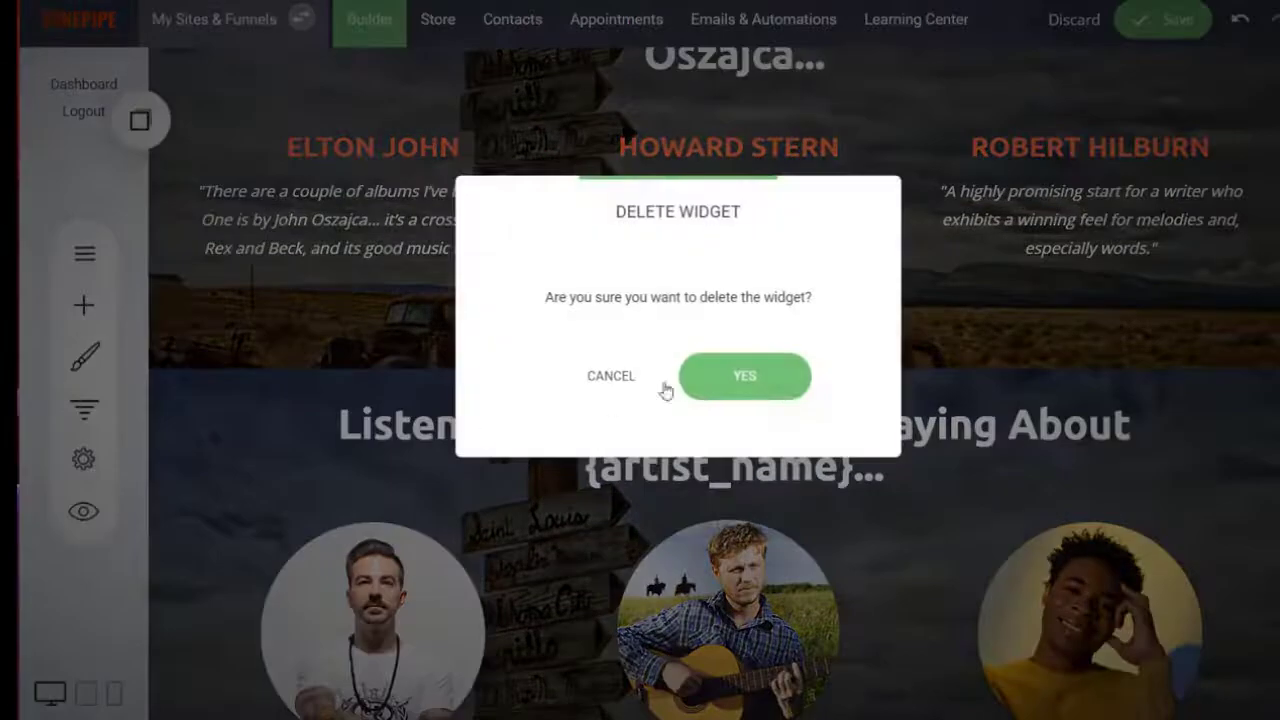
left_click(773, 392)
Step: Replace the placeholder $7.95 heading above the Order Now button with the copied $9.95 text element
scroll(785, 385, "down", 3)
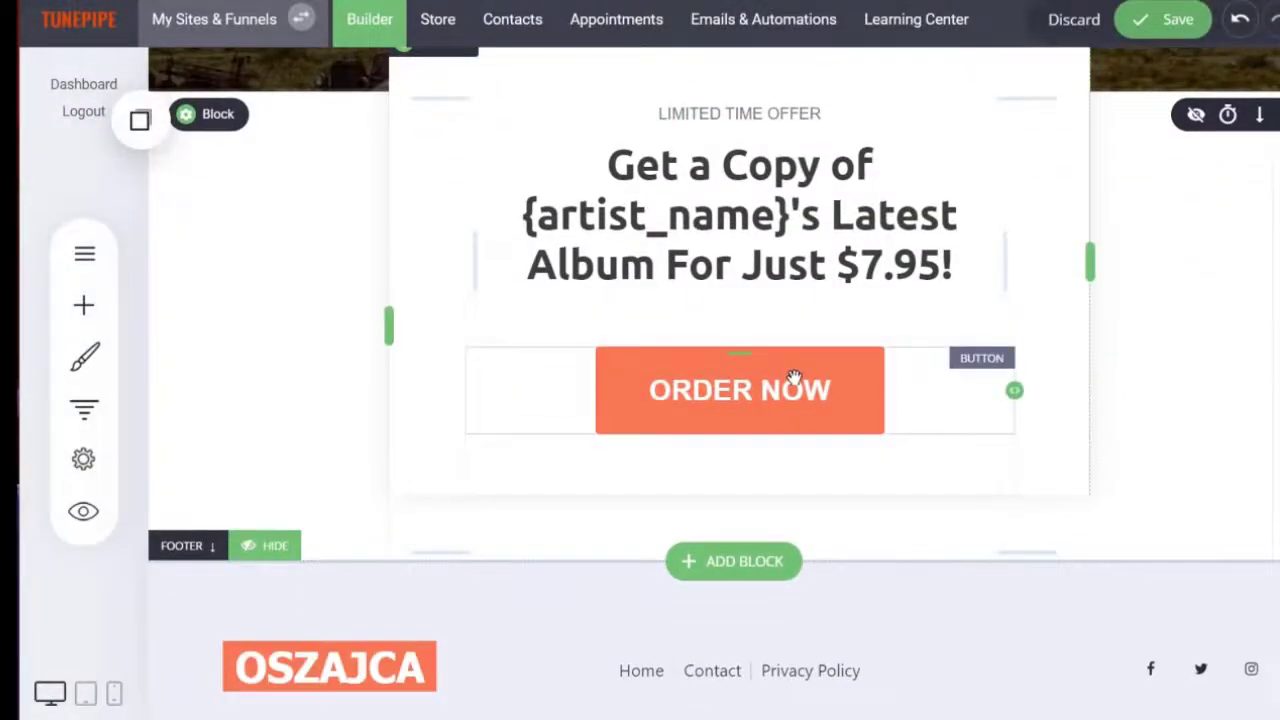
left_click(187, 116)
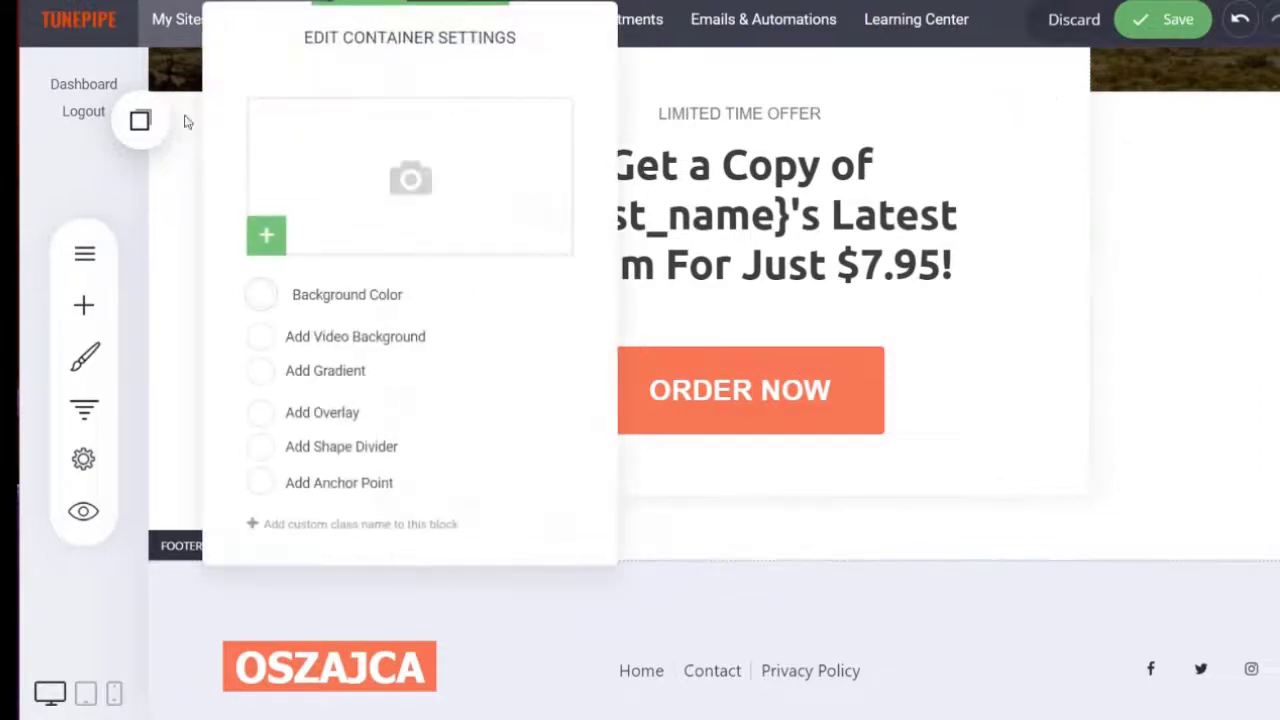
left_click(139, 120)
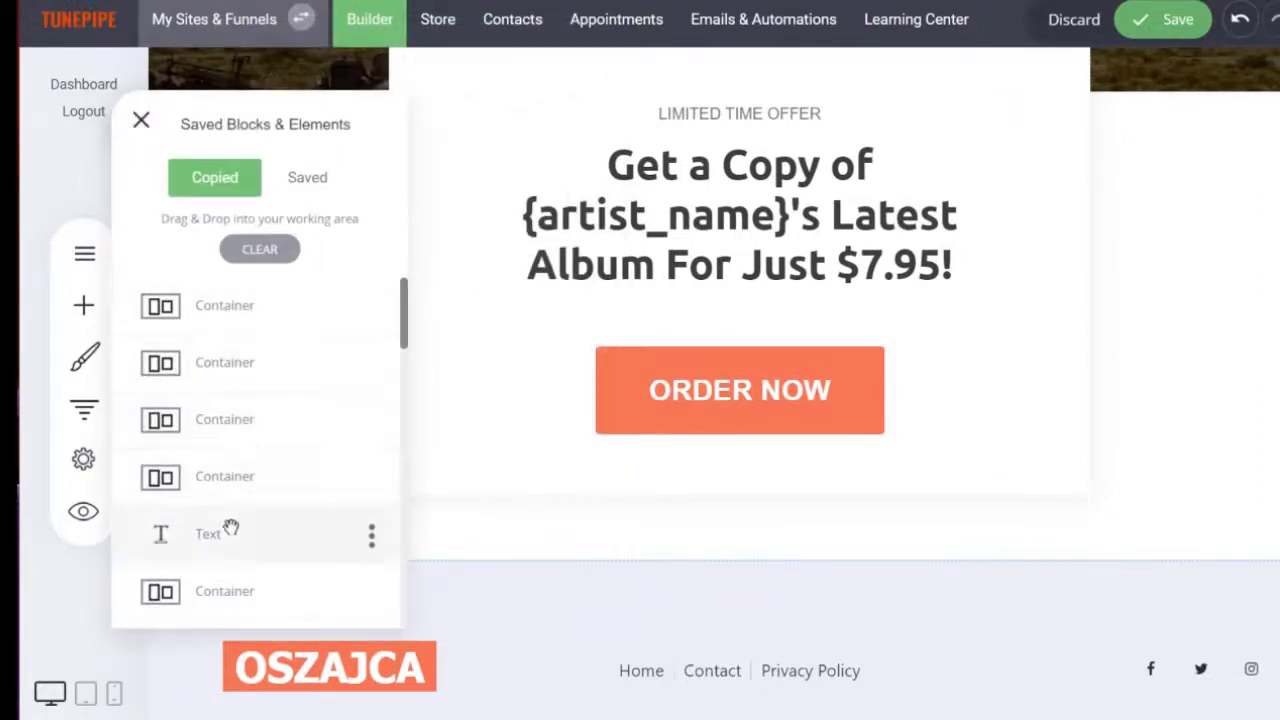
left_click_drag(230, 533, 726, 294)
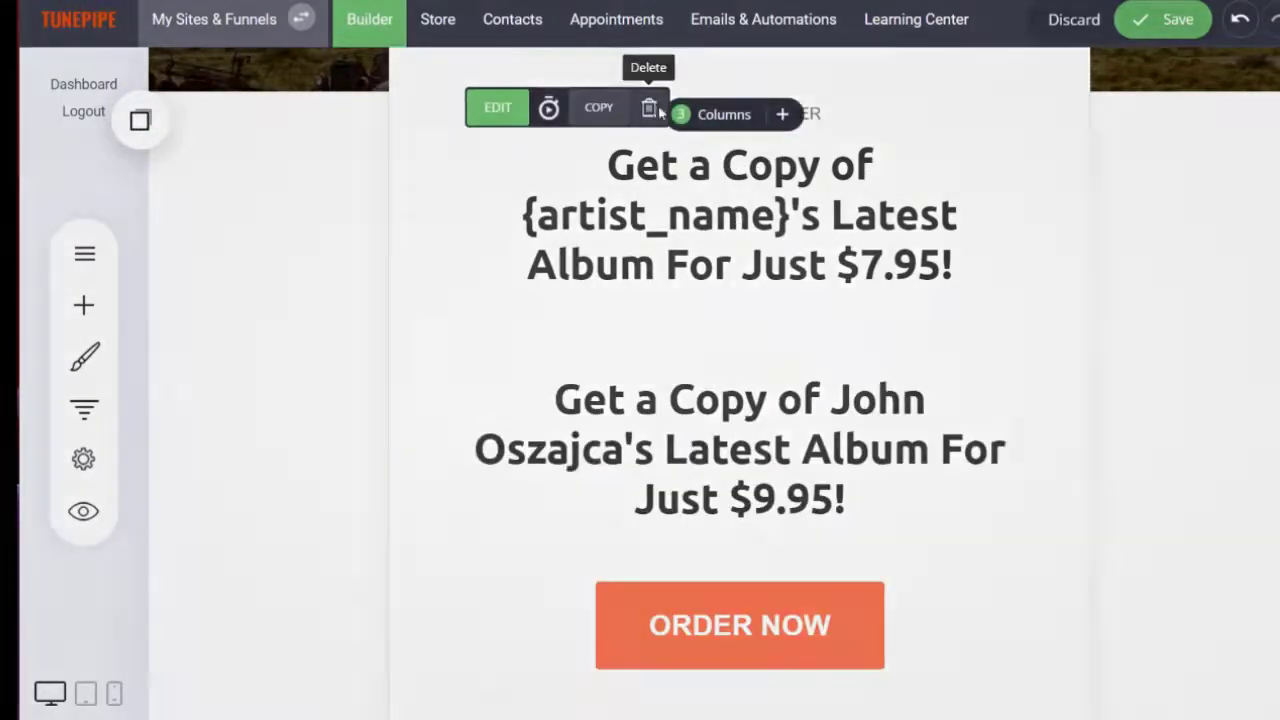
left_click(649, 107)
left_click(771, 376)
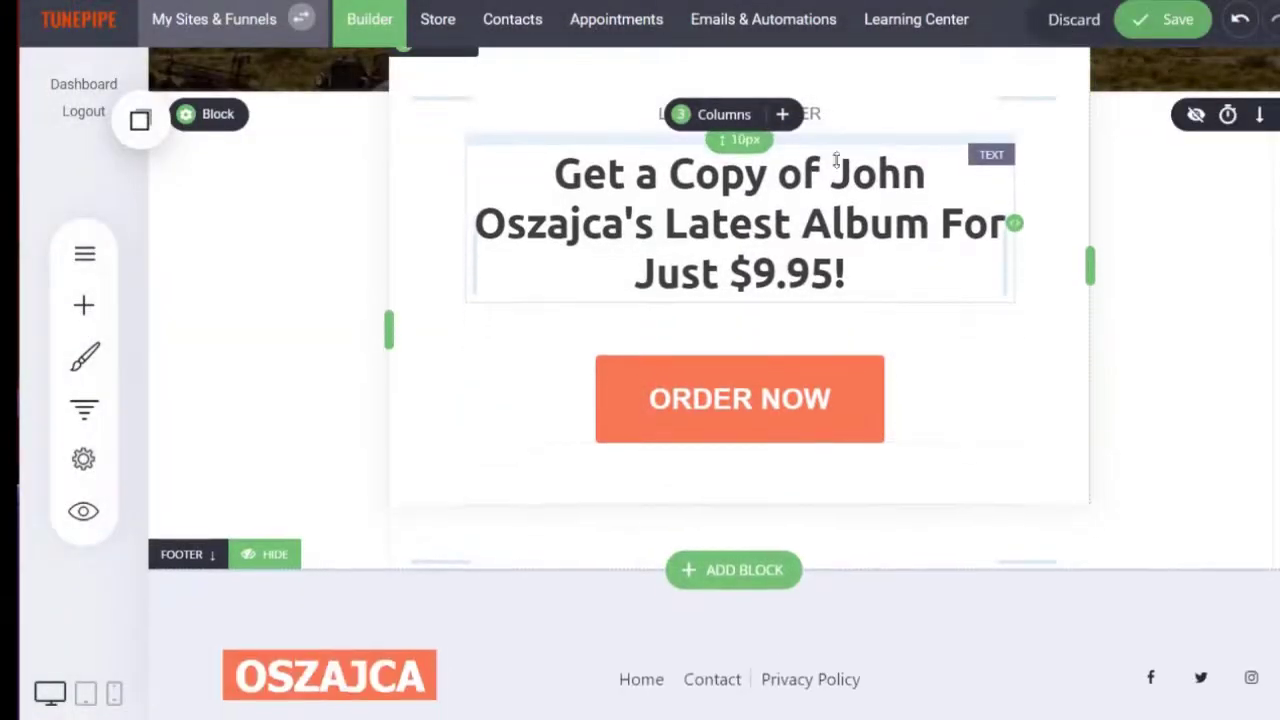
Step: Set the countdown timer above the checkout form to go to a page or show a popup when the counter ends
scroll(714, 380, "up", 10)
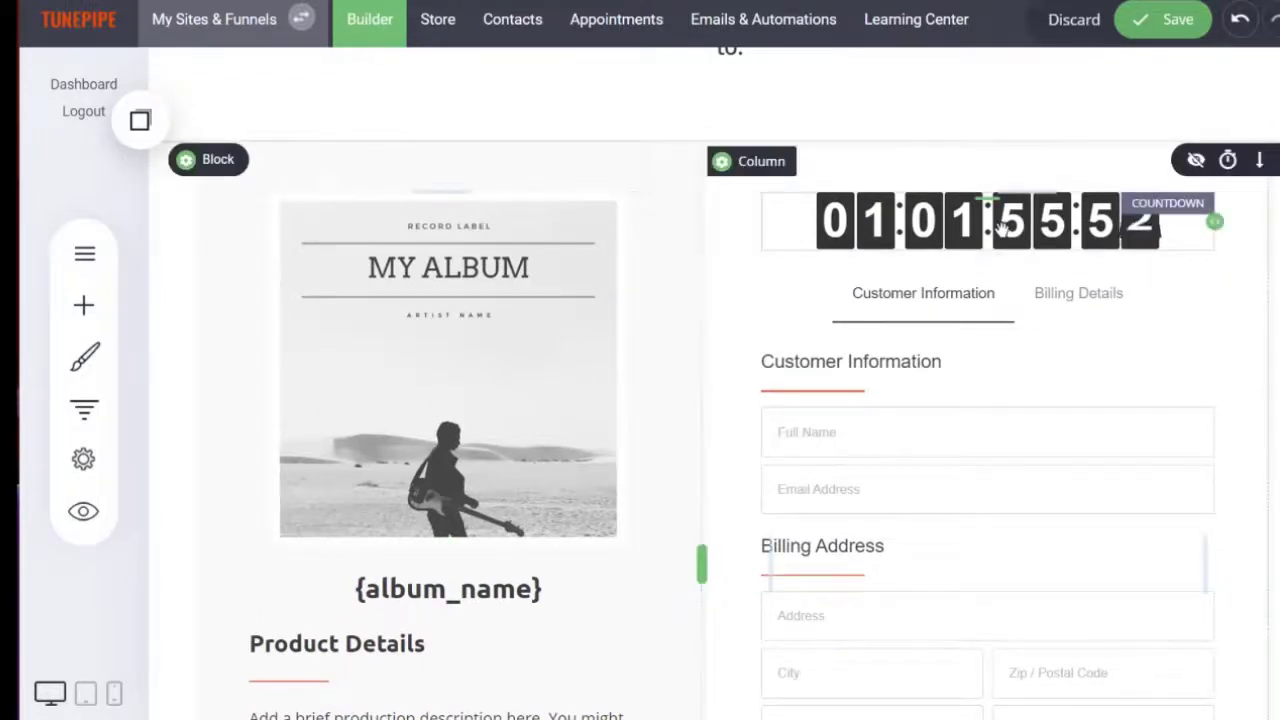
left_click(793, 164)
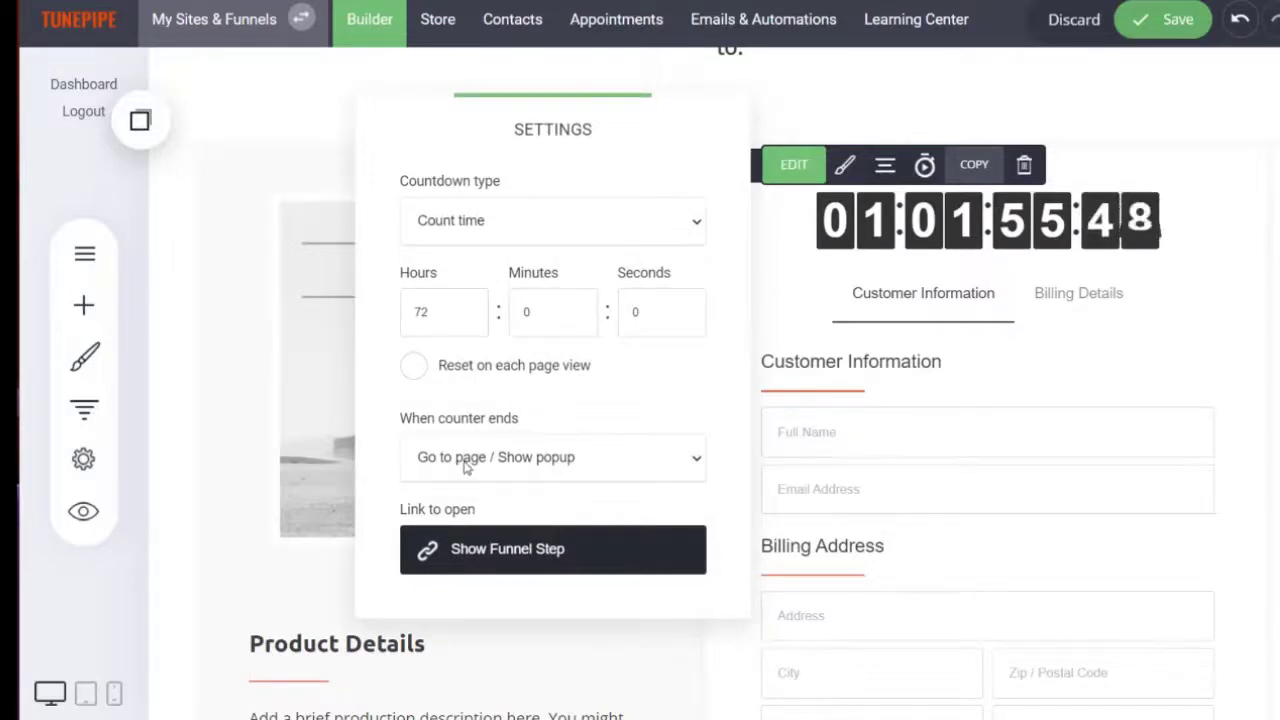
left_click(504, 467)
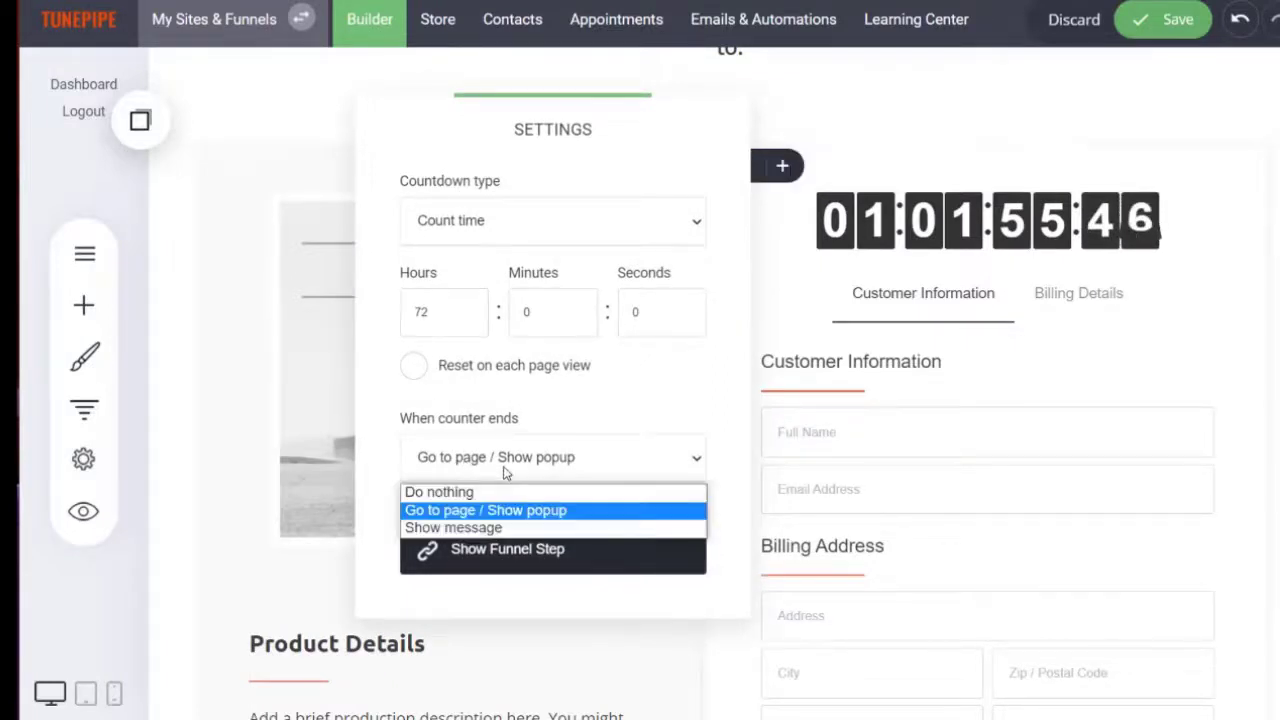
left_click(507, 513)
Step: Link the end of the countdown to the funnel's Sorry step
left_click(499, 552)
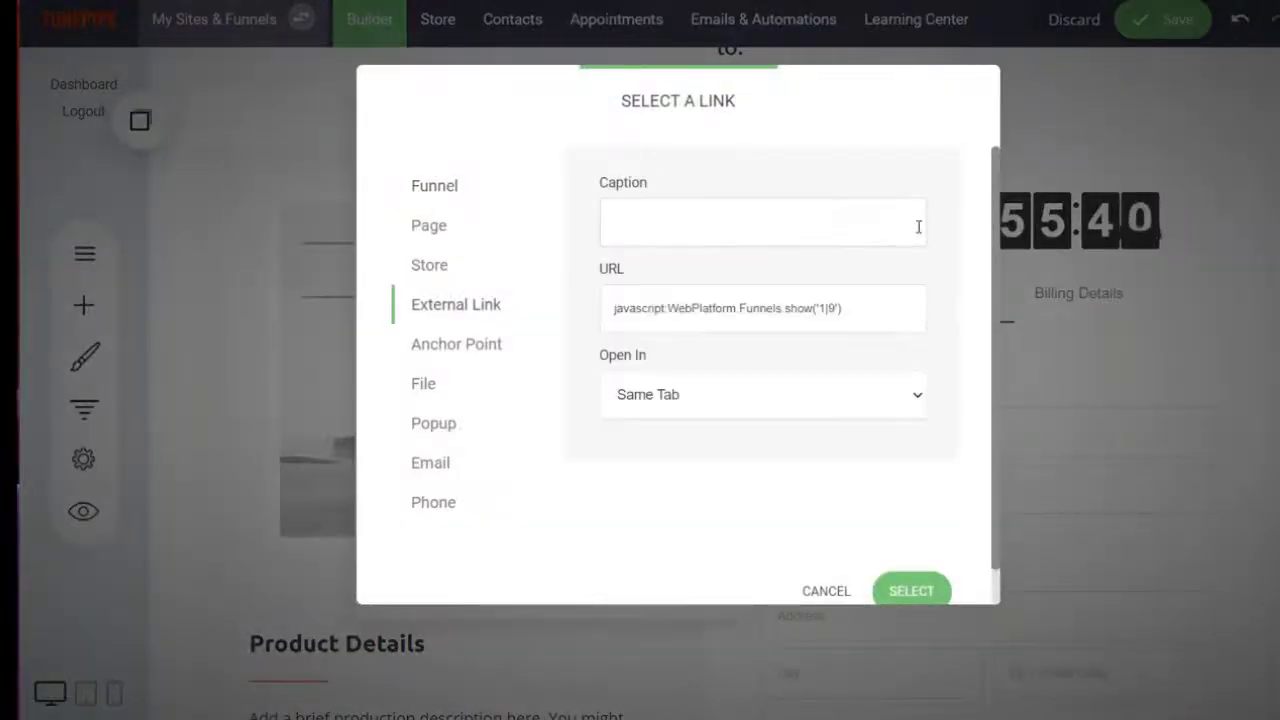
left_click(767, 409)
left_click(717, 226)
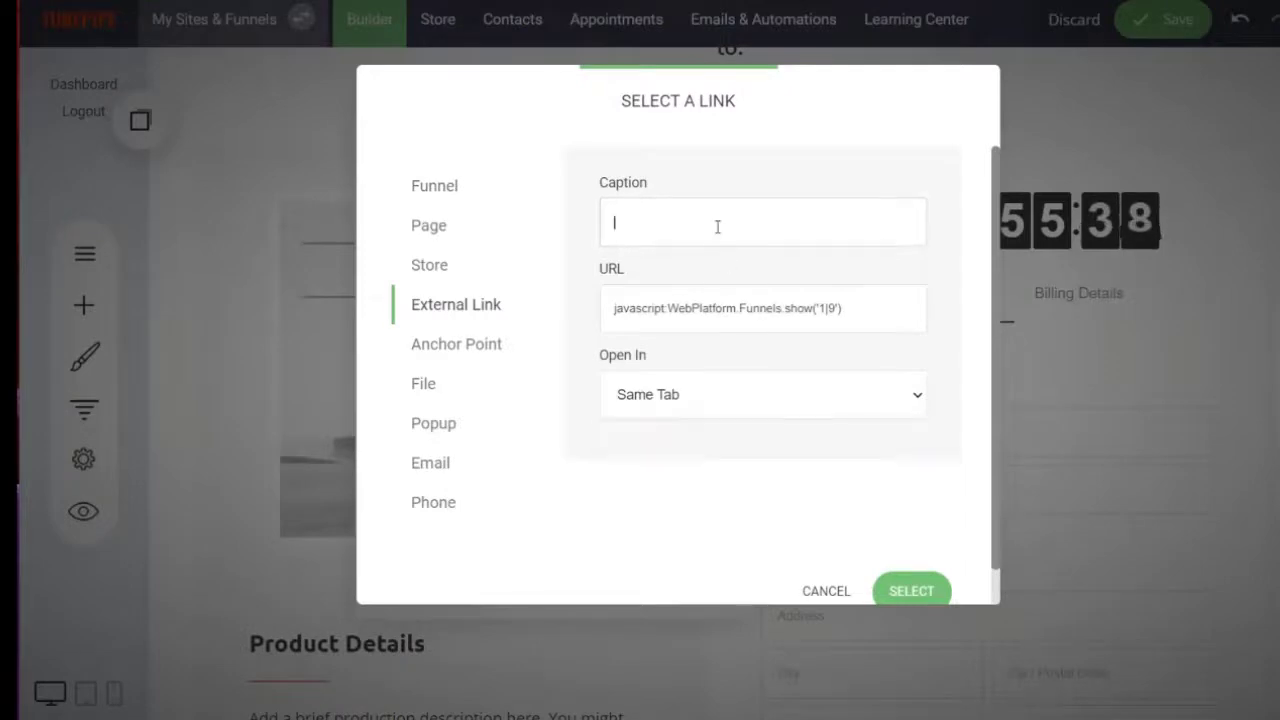
left_click(446, 184)
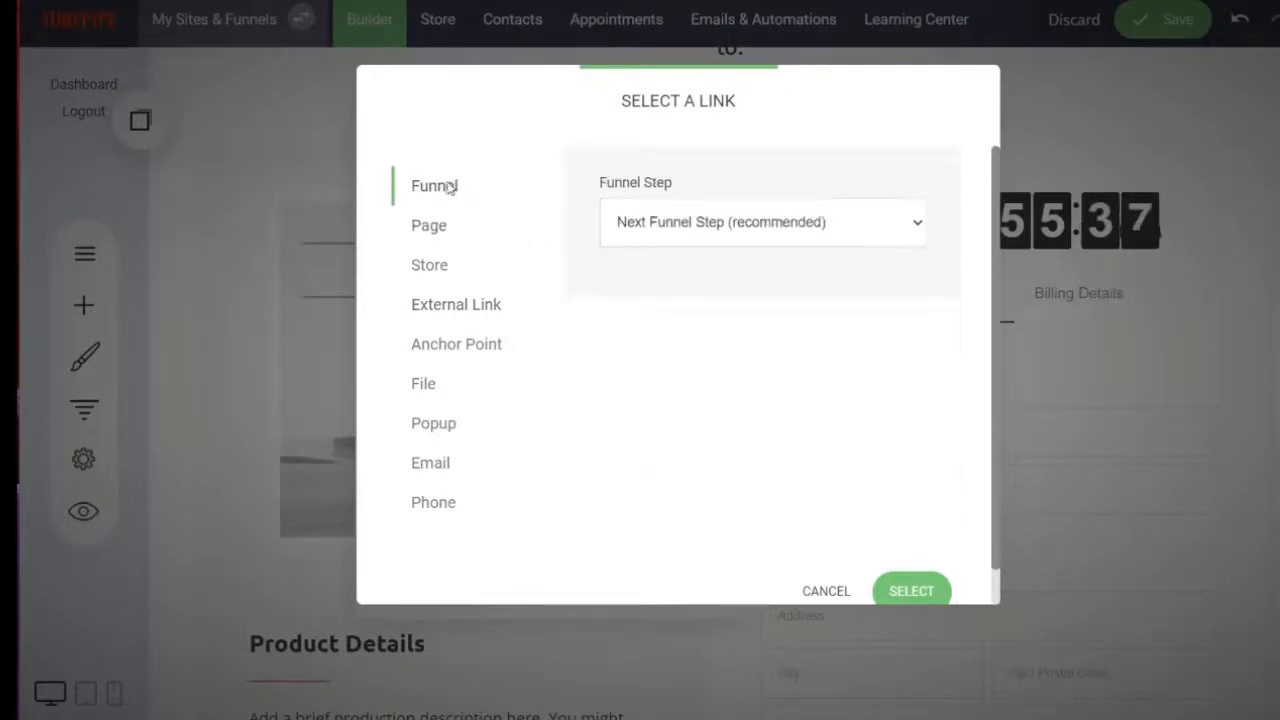
left_click(771, 230)
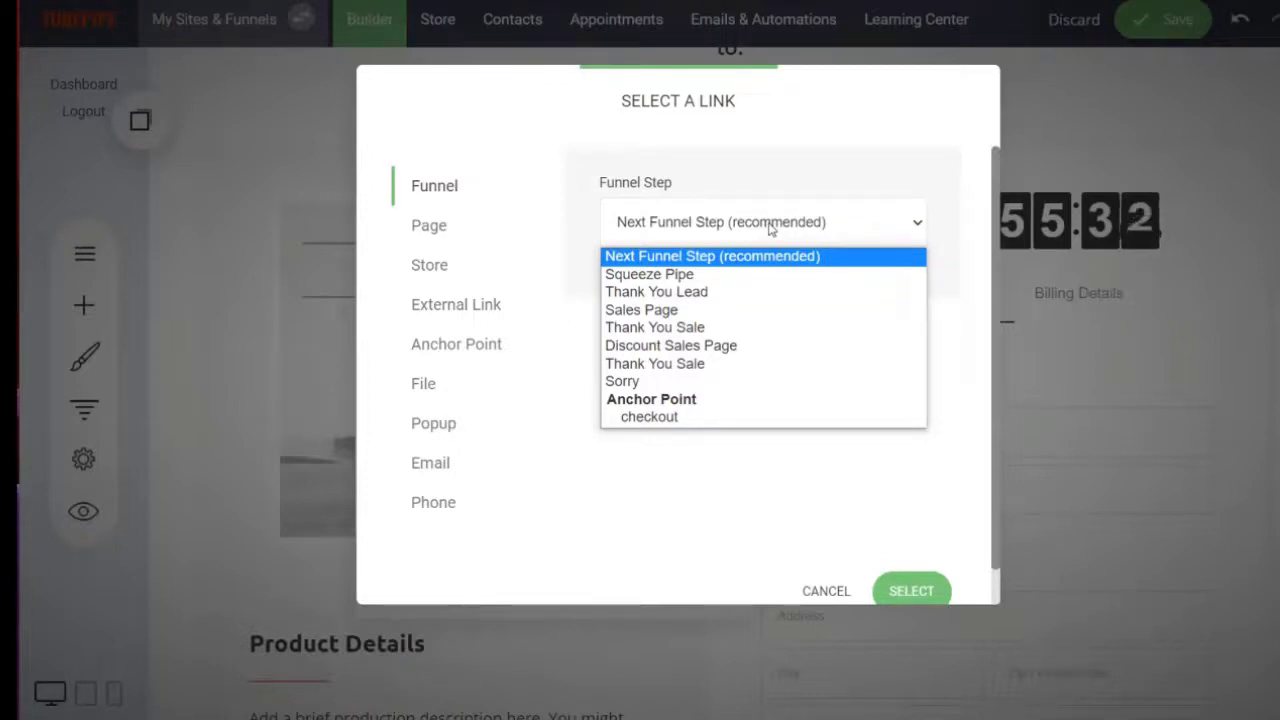
left_click(725, 419)
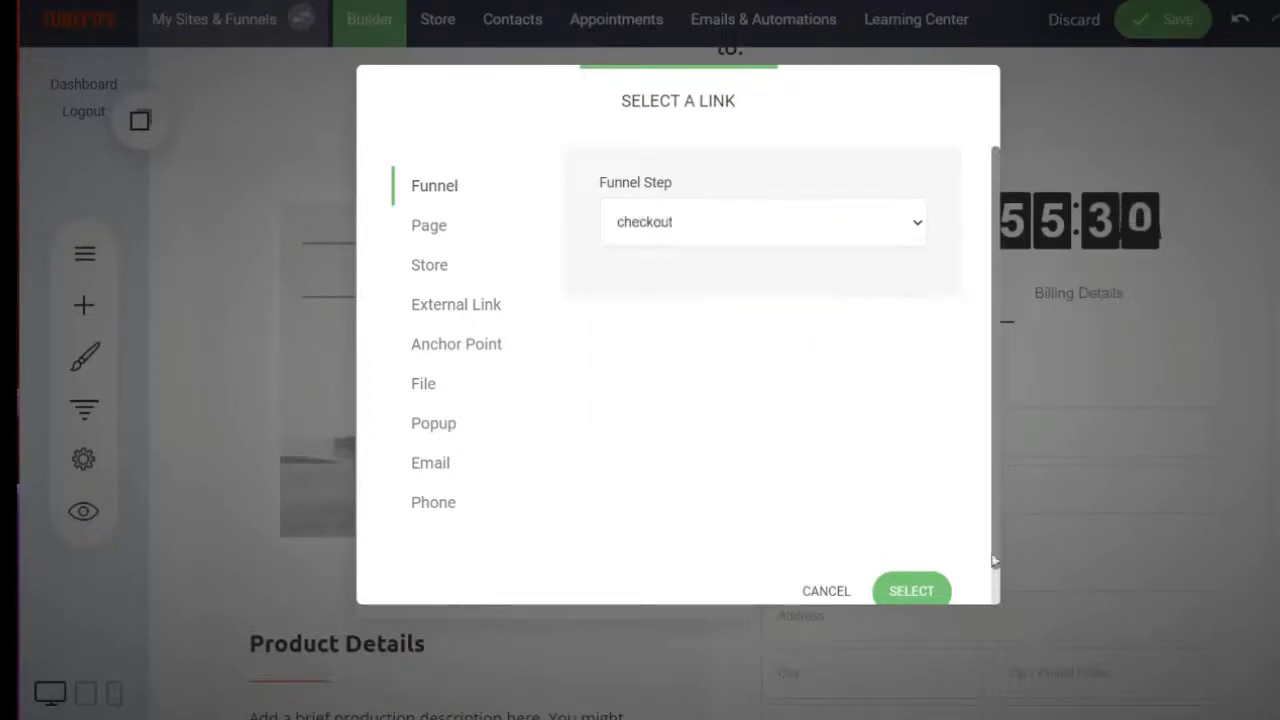
left_click(723, 212)
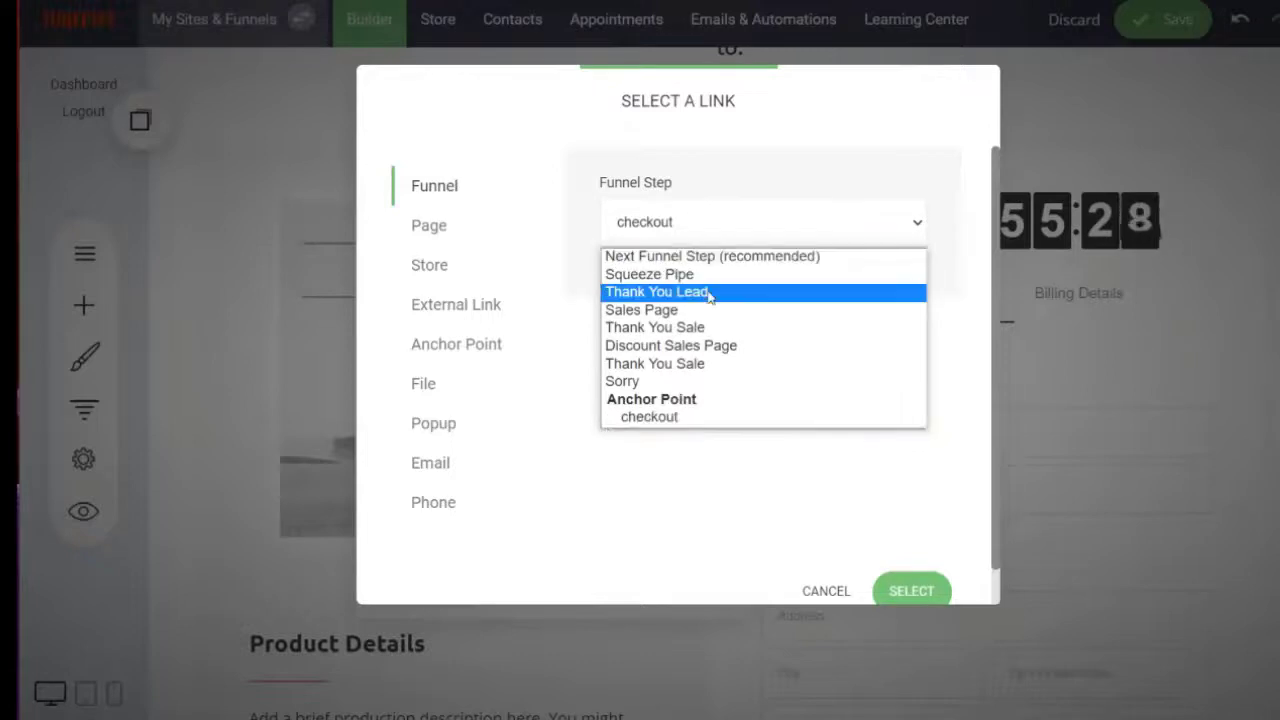
left_click(673, 383)
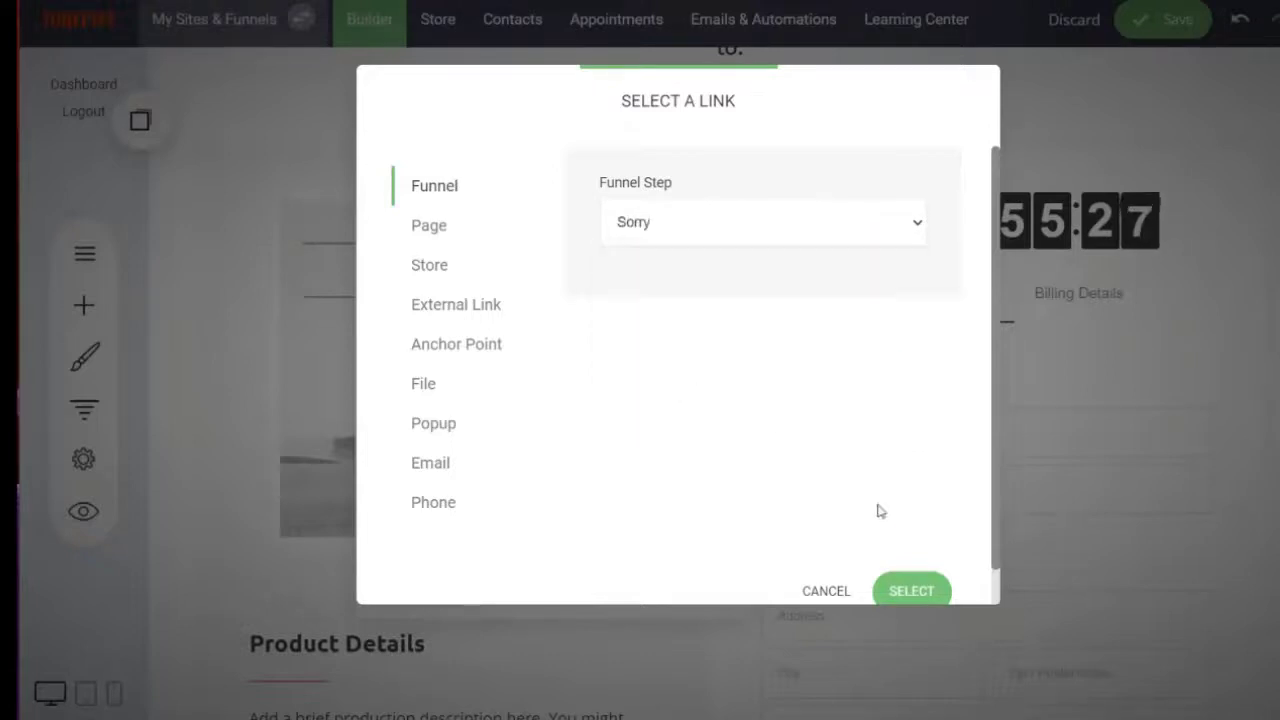
left_click(903, 600)
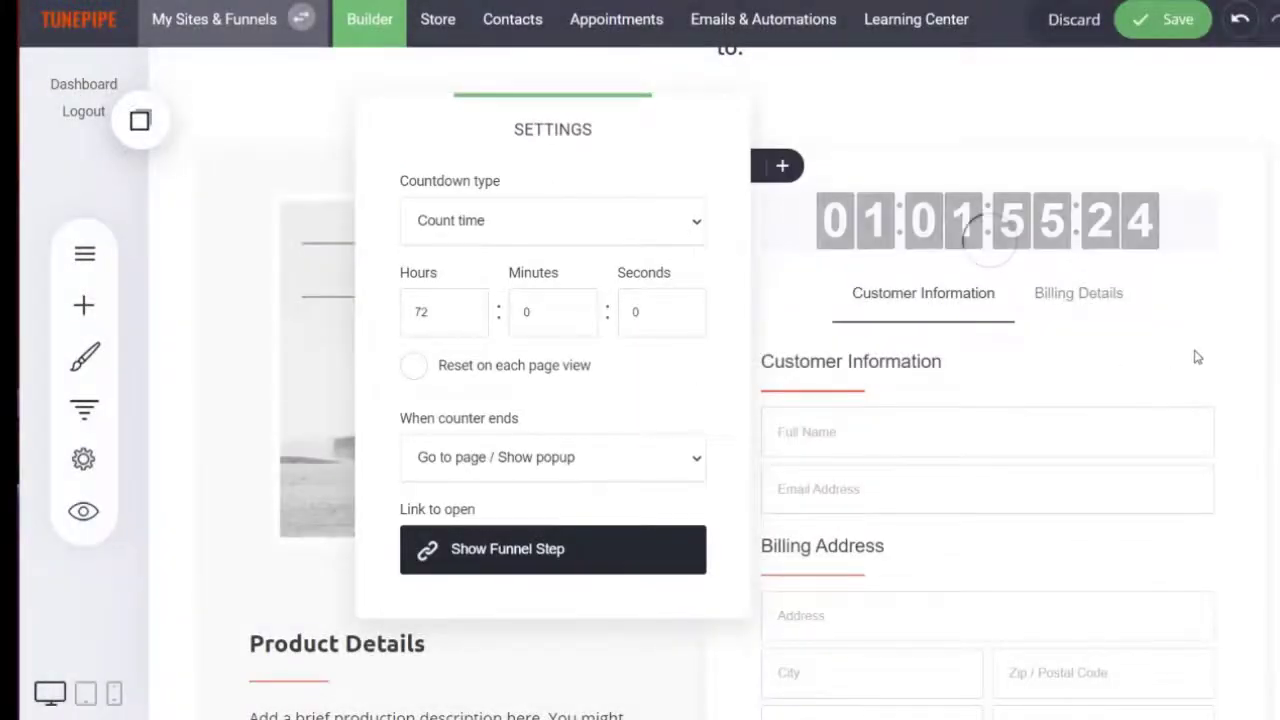
left_click(1251, 312)
Step: Insert the copied Elephant Graveyard product and checkout container between the headline and the placeholder checkout block
scroll(713, 400, "down", 20)
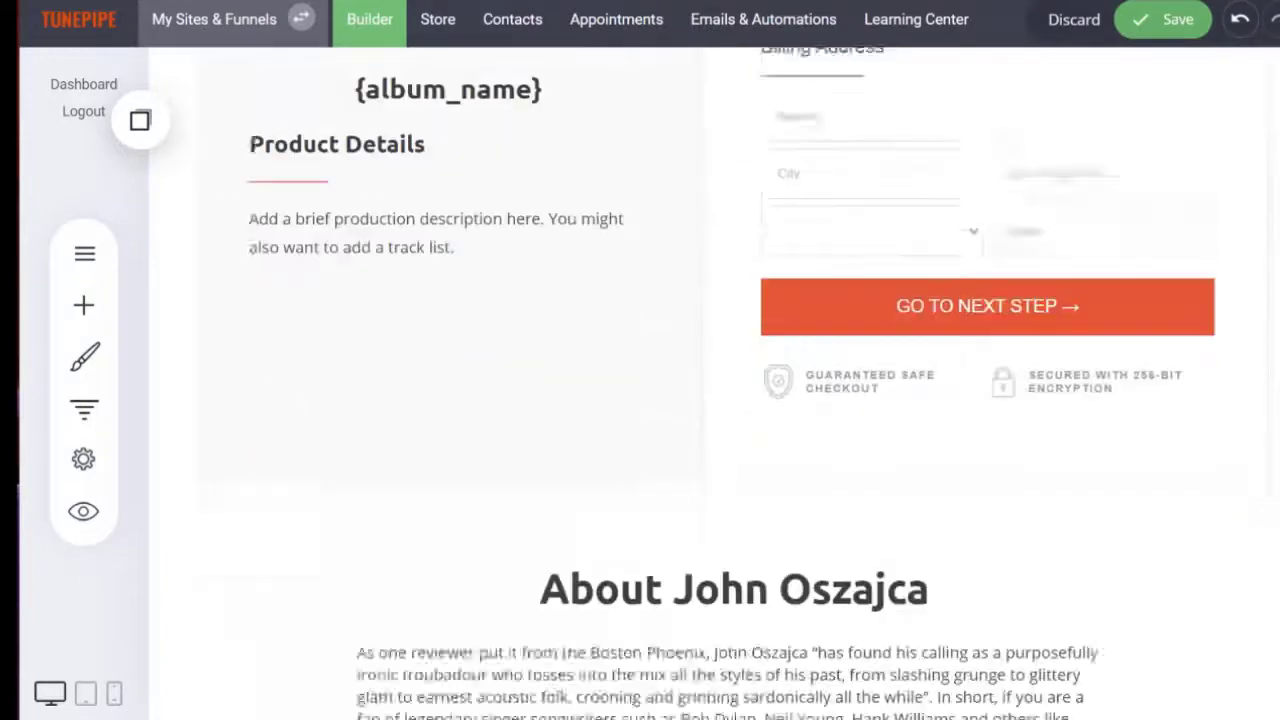
scroll(713, 400, "up", 15)
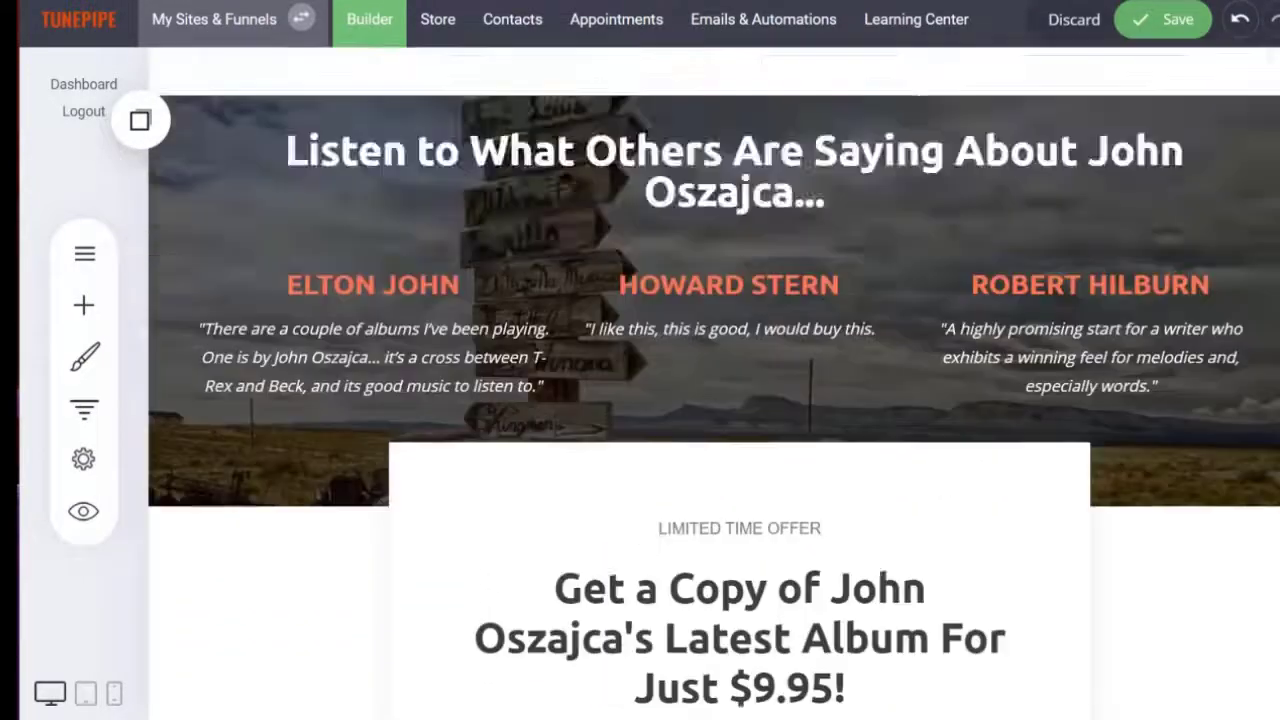
scroll(713, 400, "down", 2)
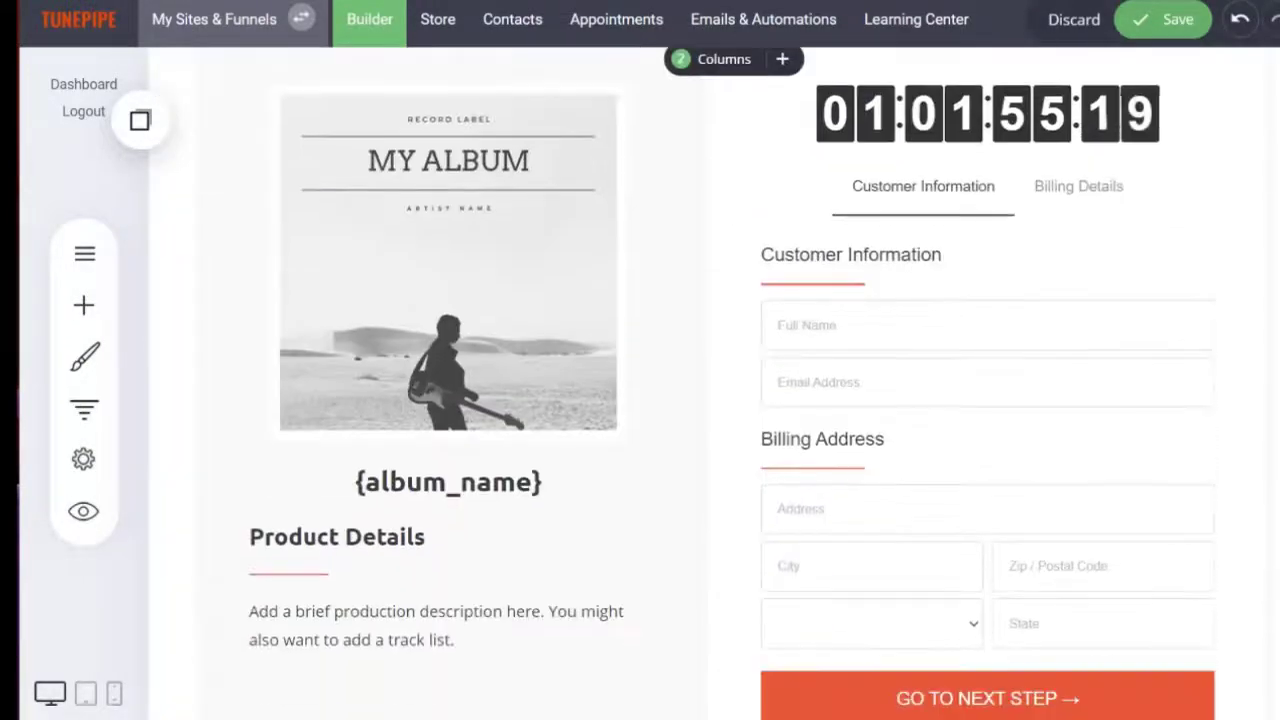
left_click(503, 289)
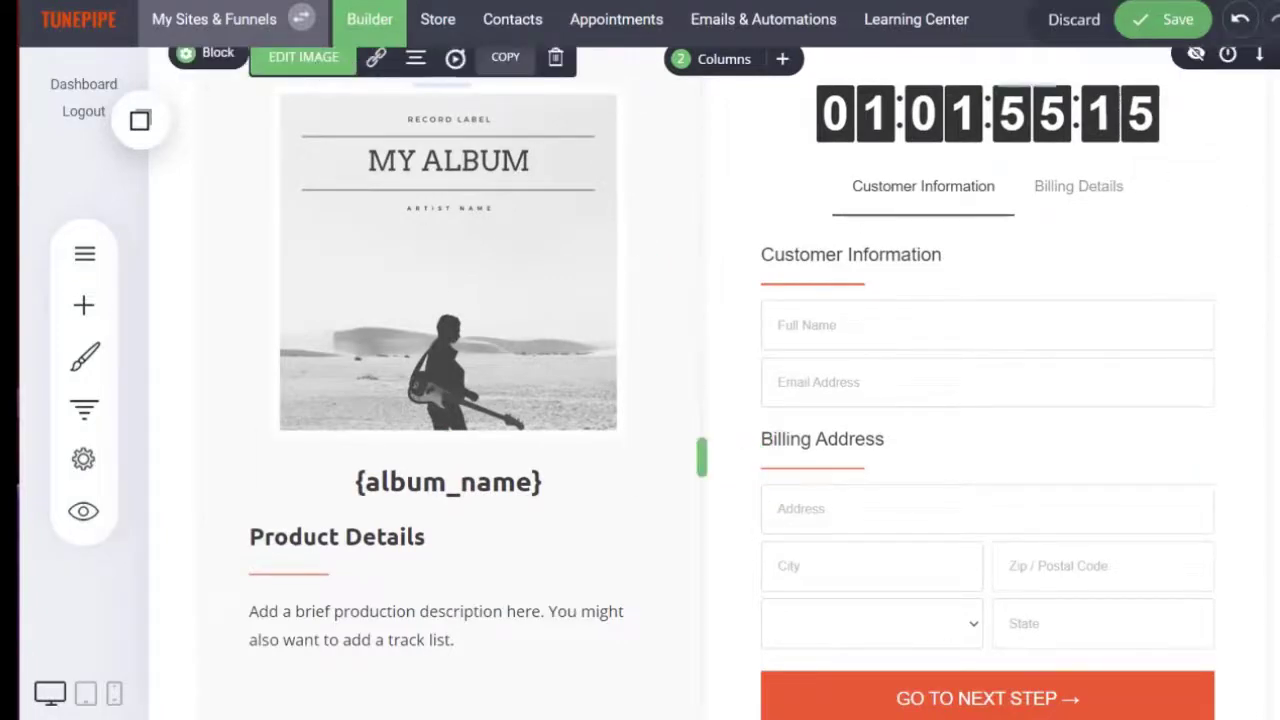
scroll(216, 72, "up", 4)
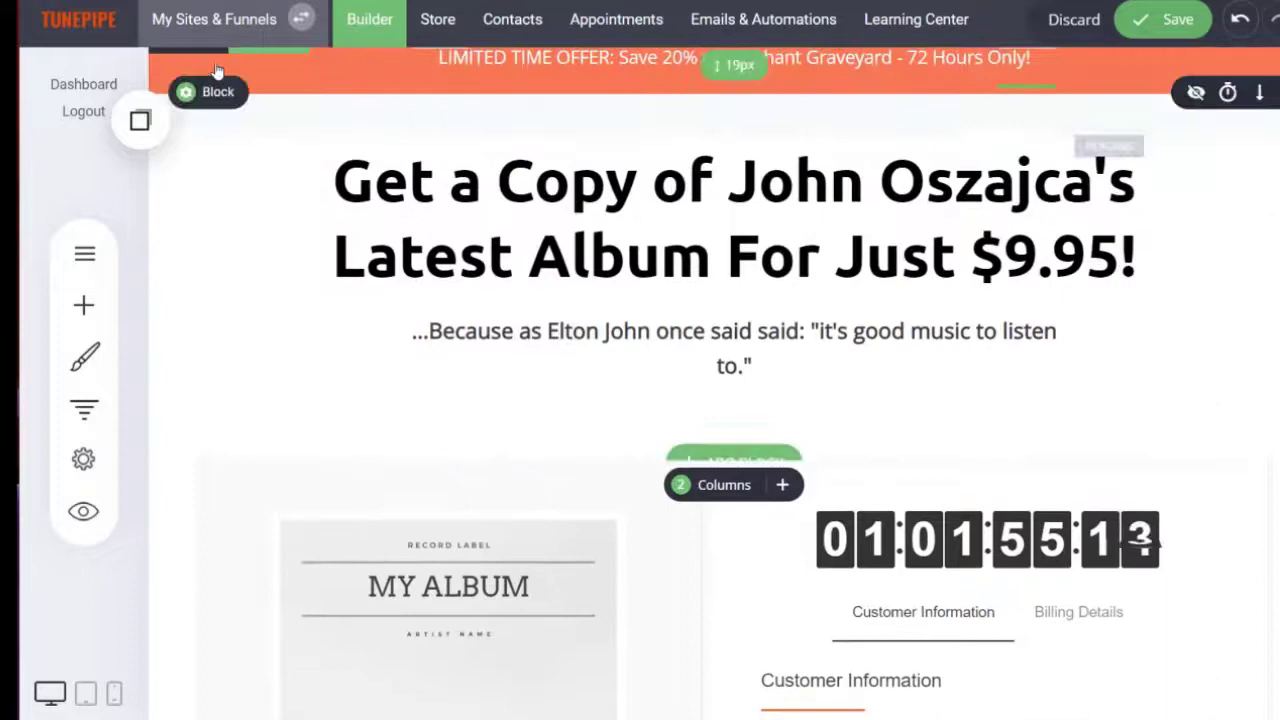
left_click(139, 120)
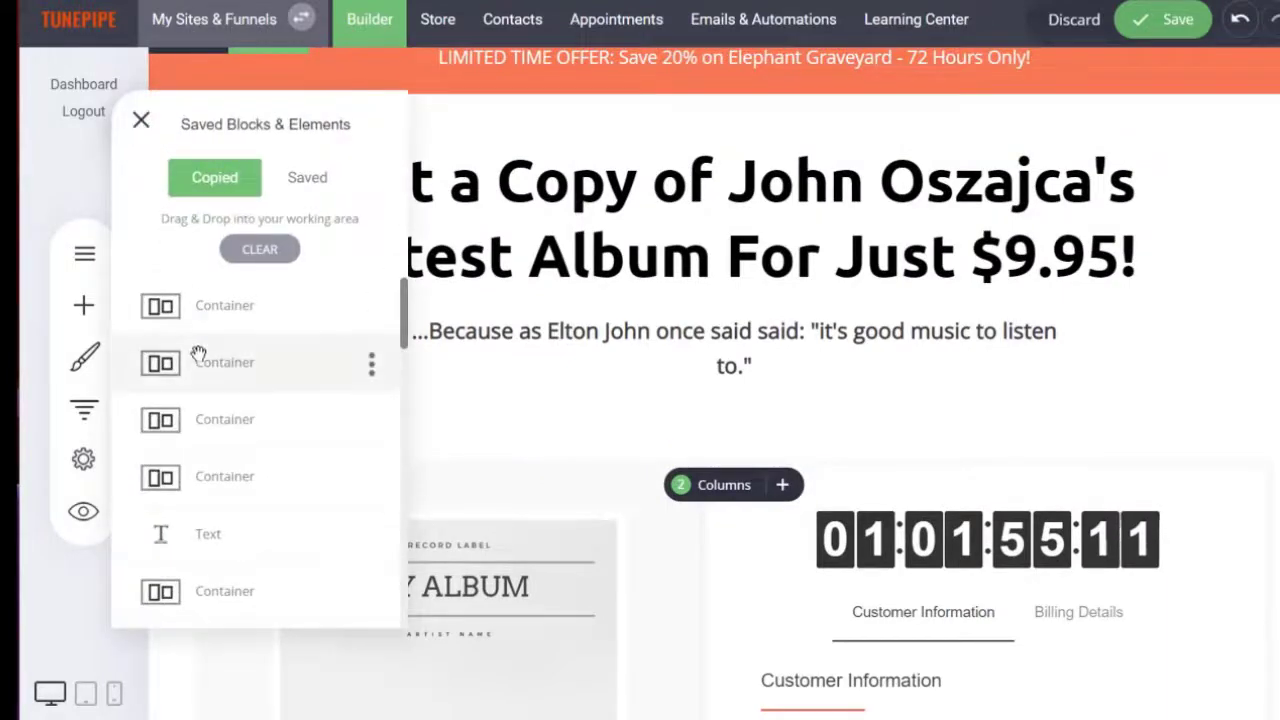
left_click_drag(199, 354, 420, 425)
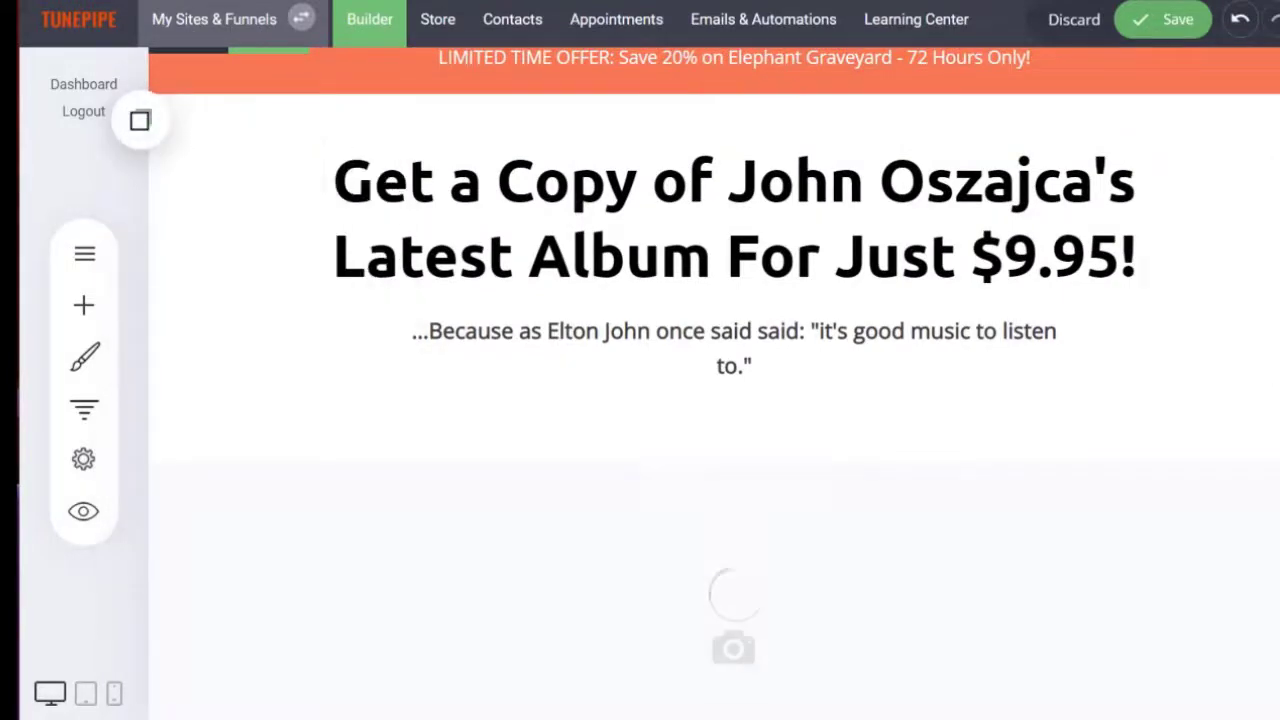
Step: Copy the full Elephant Graveyard description and track list text from the inserted product block
scroll(714, 383, "down", 5)
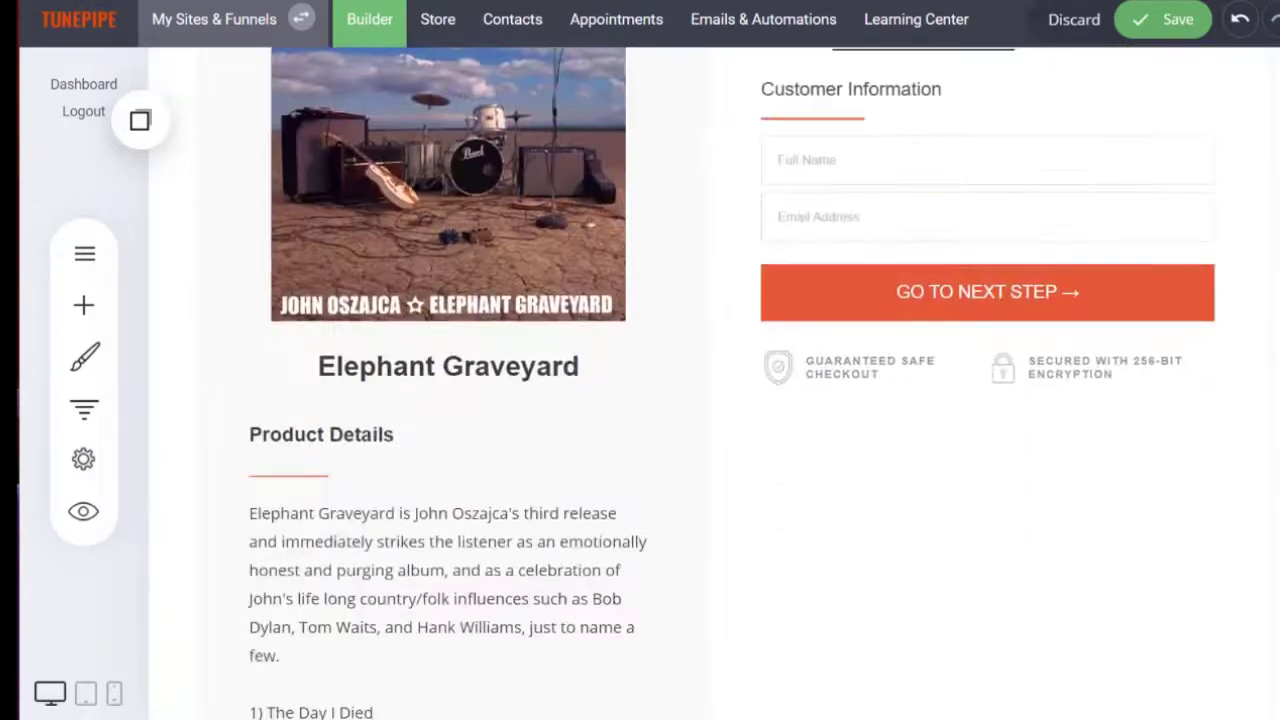
scroll(814, 289, "up", 1)
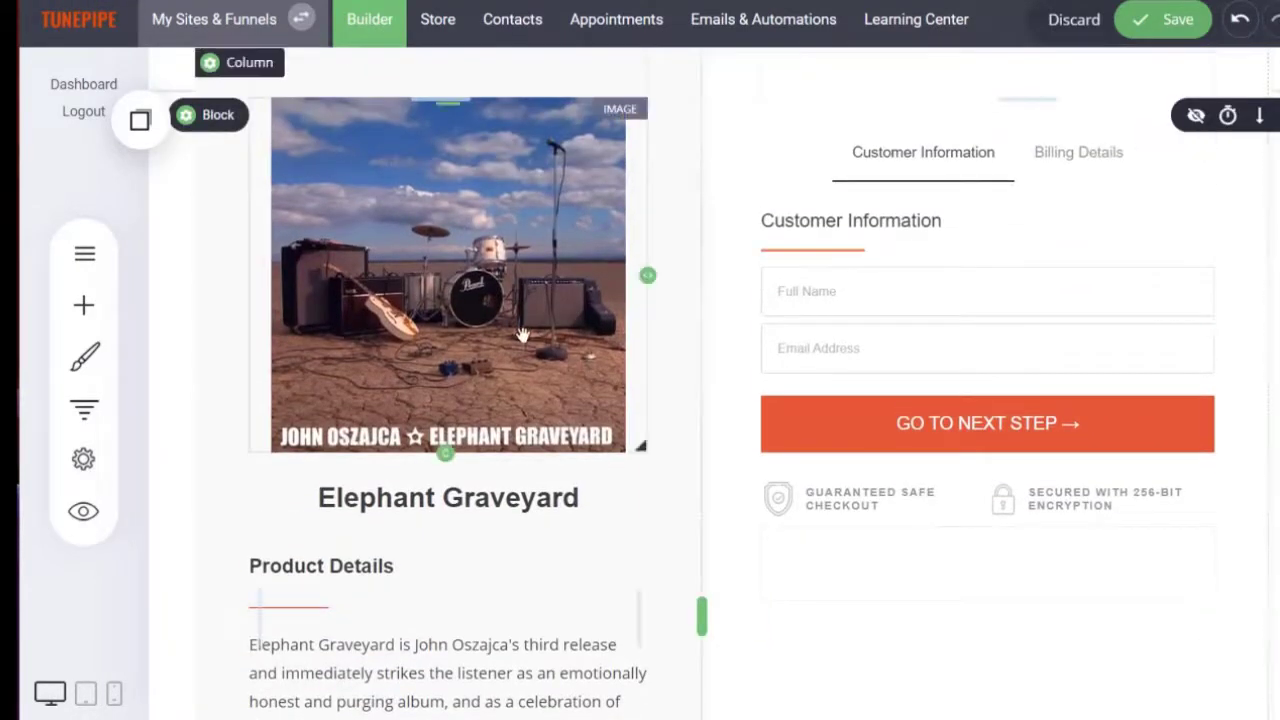
scroll(417, 556, "down", 5)
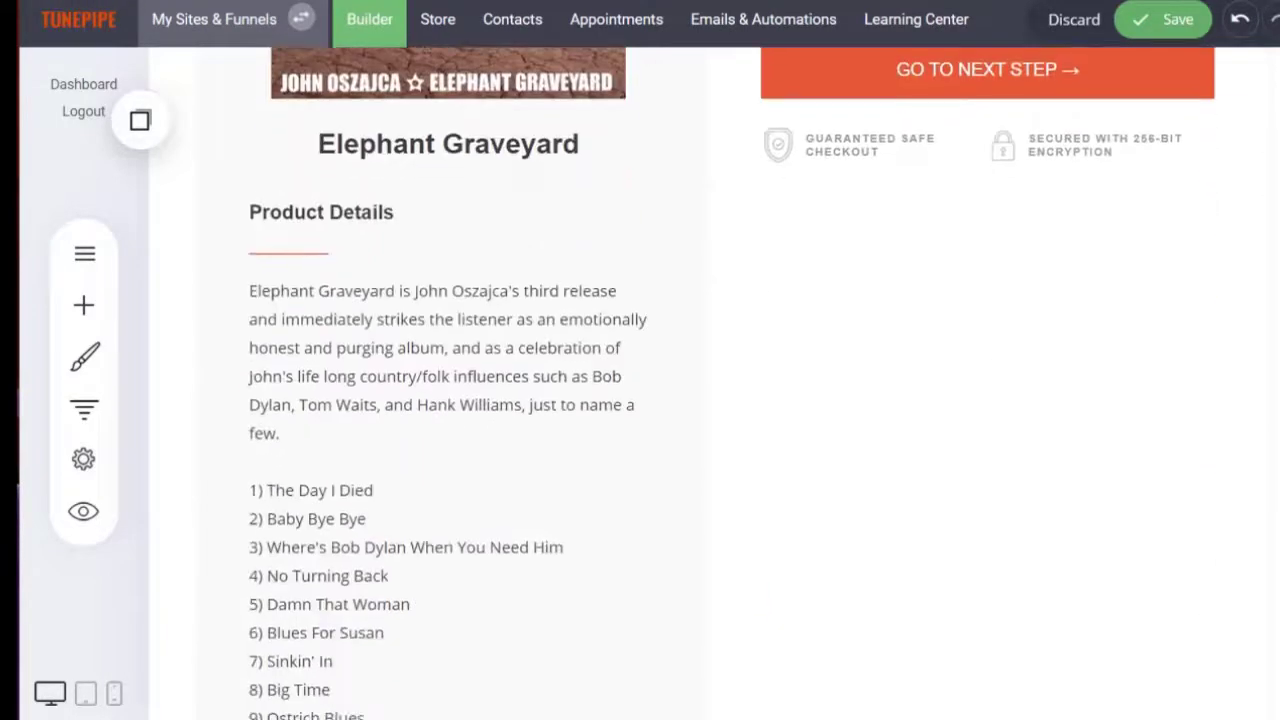
left_click(469, 352)
key("ctrl+a")
key("ctrl+c")
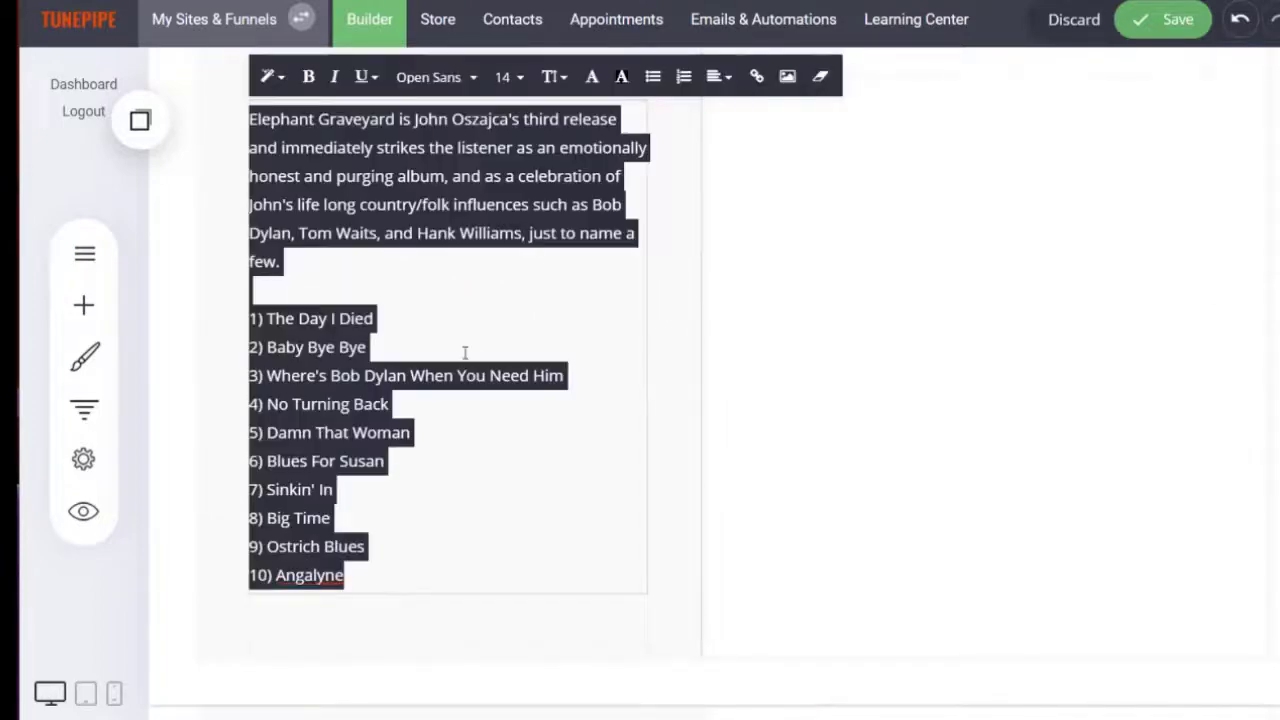
Step: Replace the placeholder product description under Product Details in the countdown checkout block with the copied description and track list
key("BackSpace")
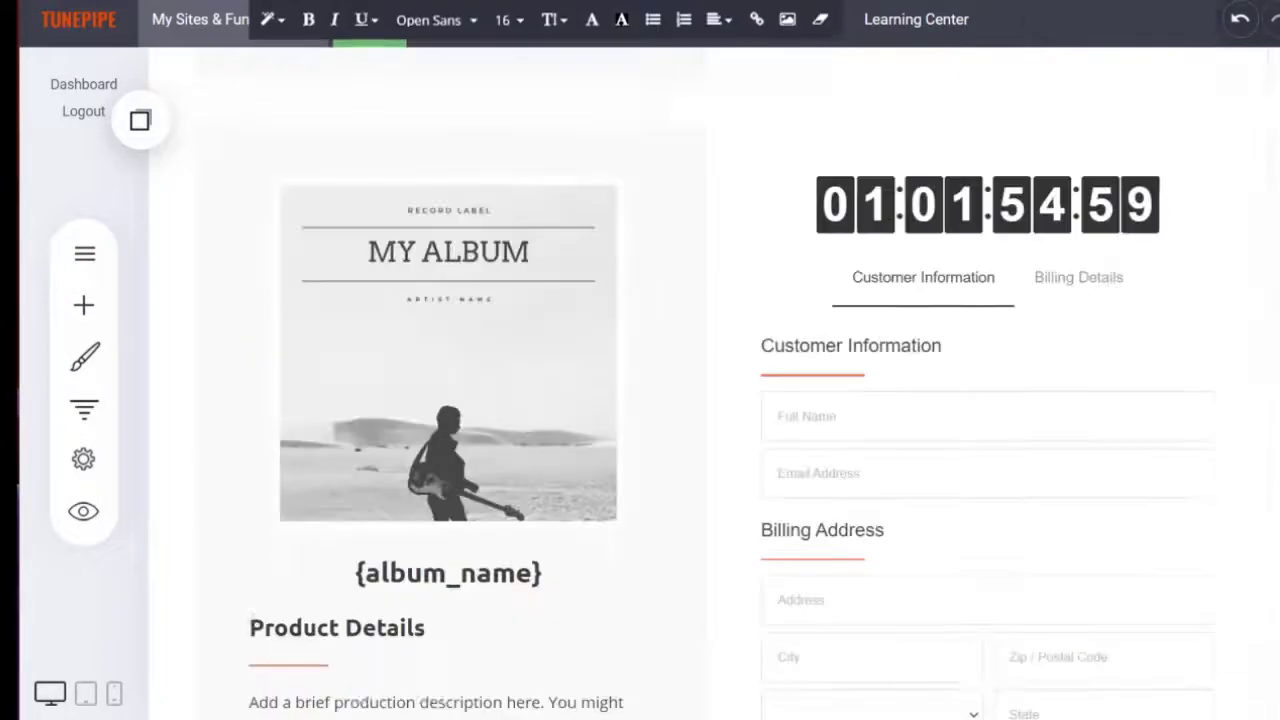
scroll(372, 367, "down", 3)
left_click(400, 300)
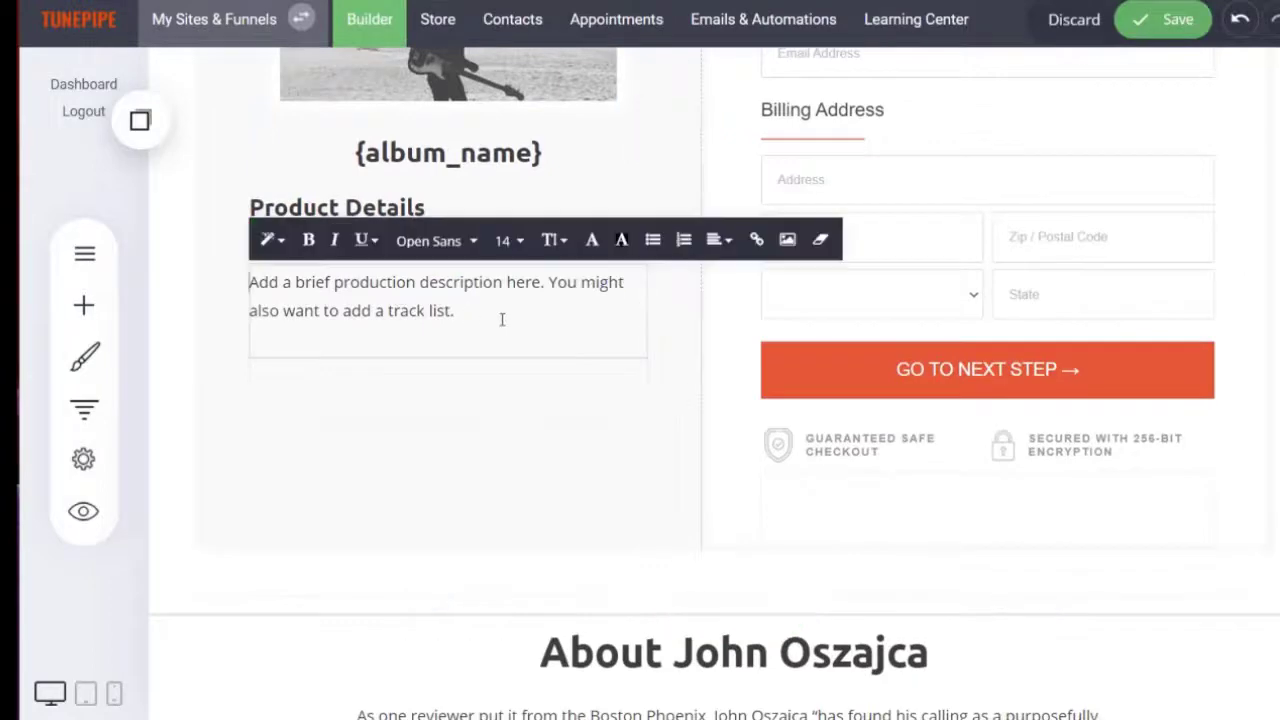
key("ctrl+a")
key("ctrl+v")
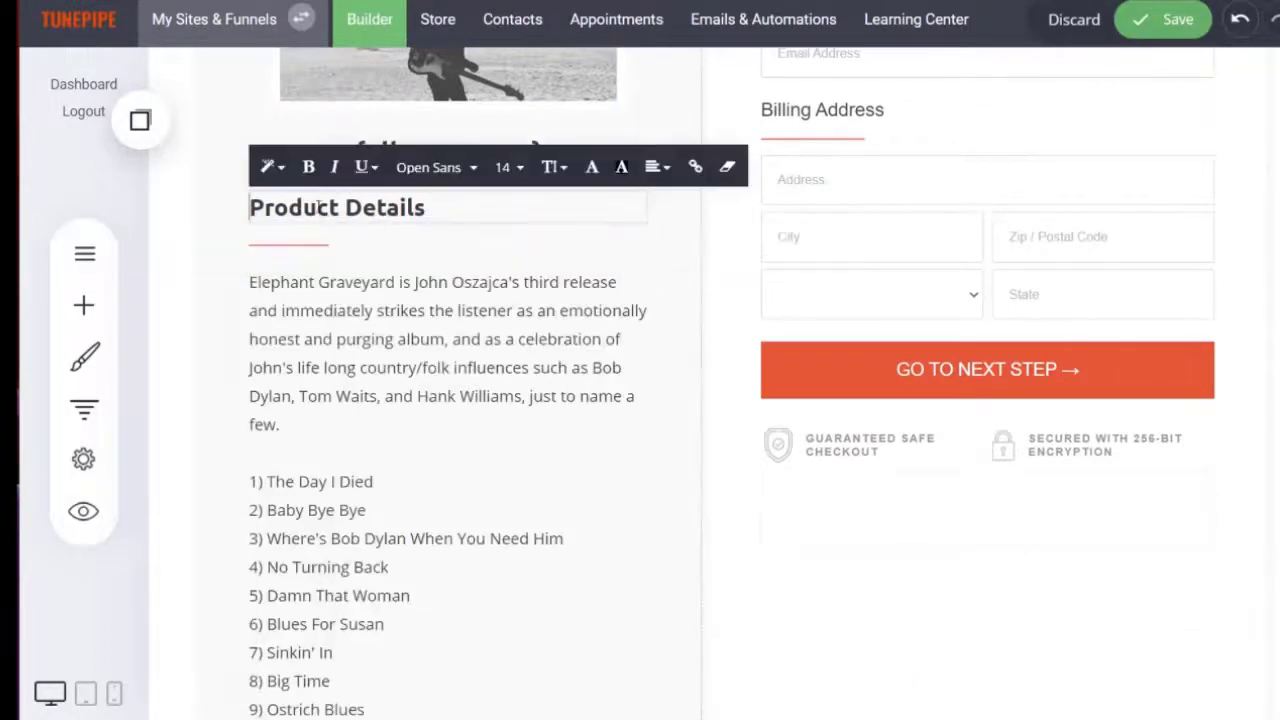
Step: Replace the {album_name} placeholder title with "Elephant Graveyard"
scroll(600, 210, "up", 1)
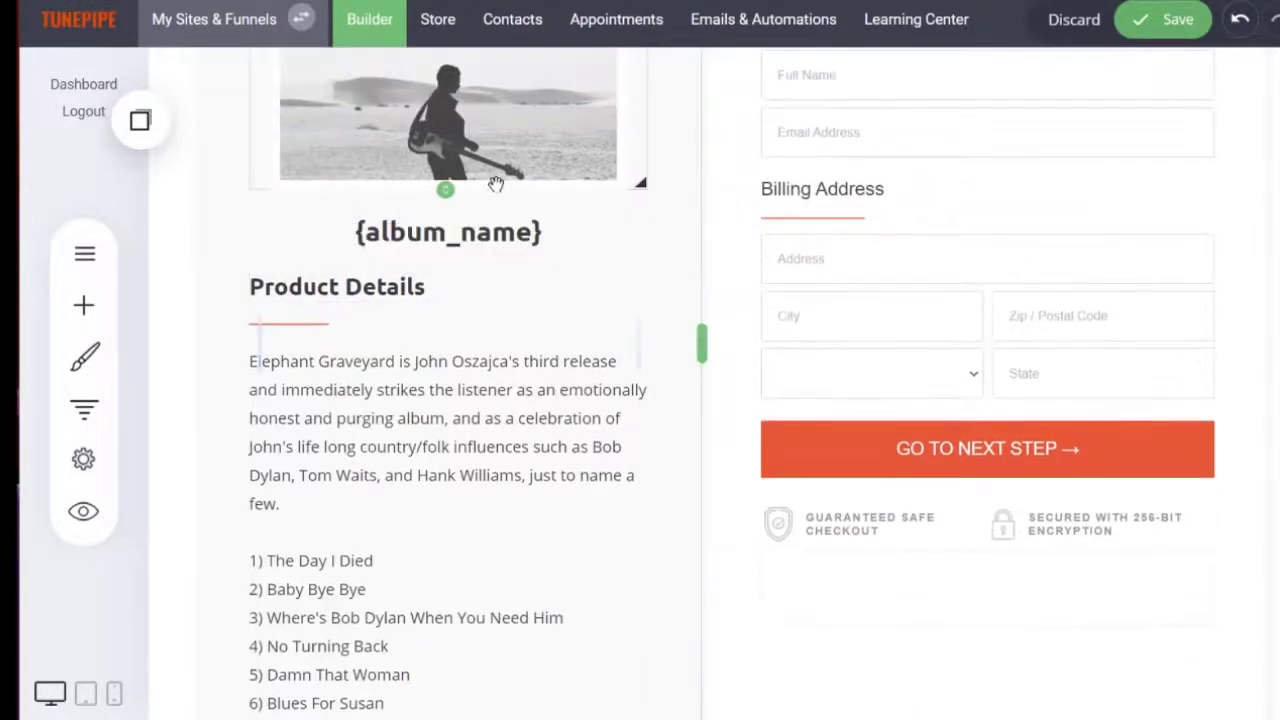
double_click(526, 240)
left_click_drag(543, 231, 345, 228)
type("E")
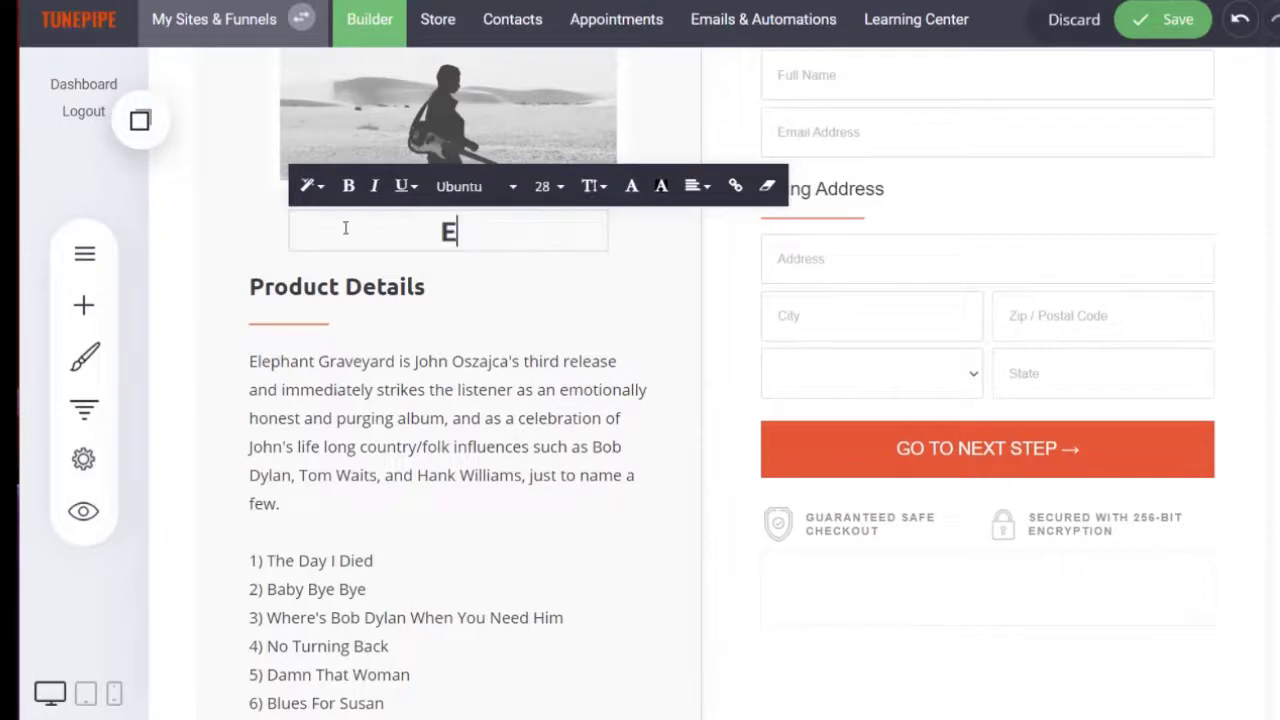
type("lephant Graveyard")
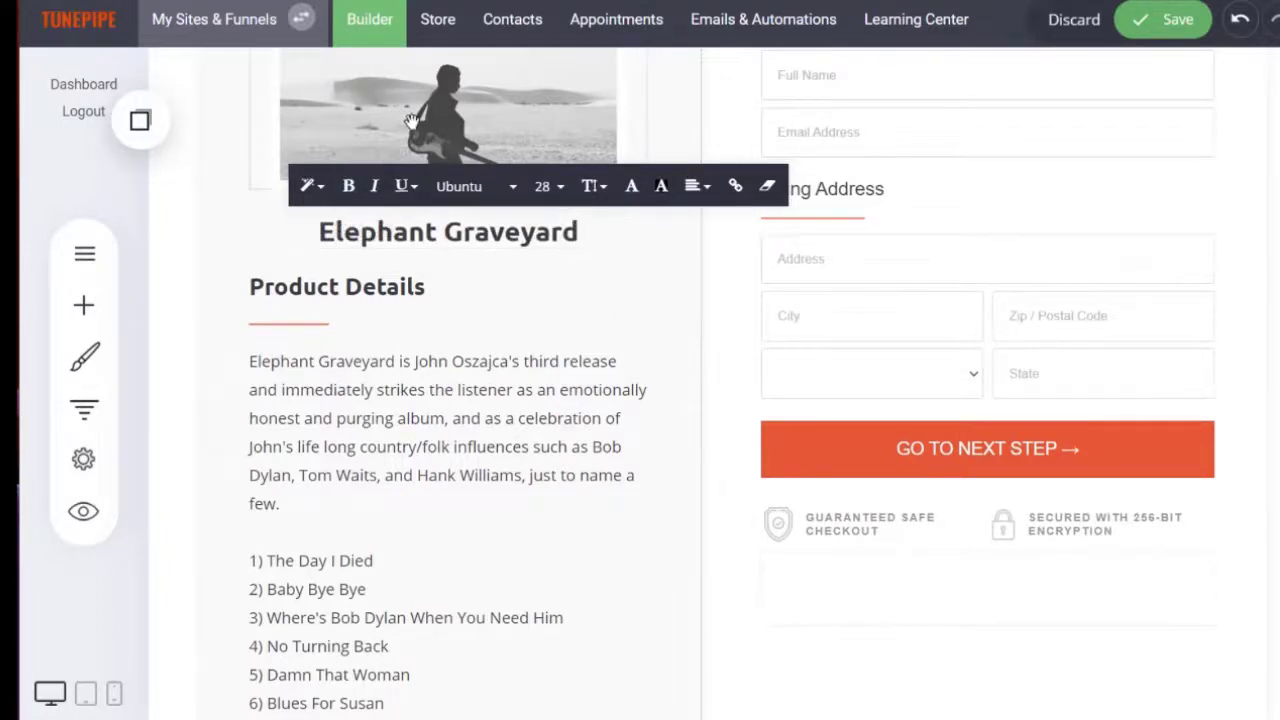
Step: Try removing the placeholder album cover image above the Elephant Graveyard title, and undo the deletion
scroll(465, 209, "up", 2)
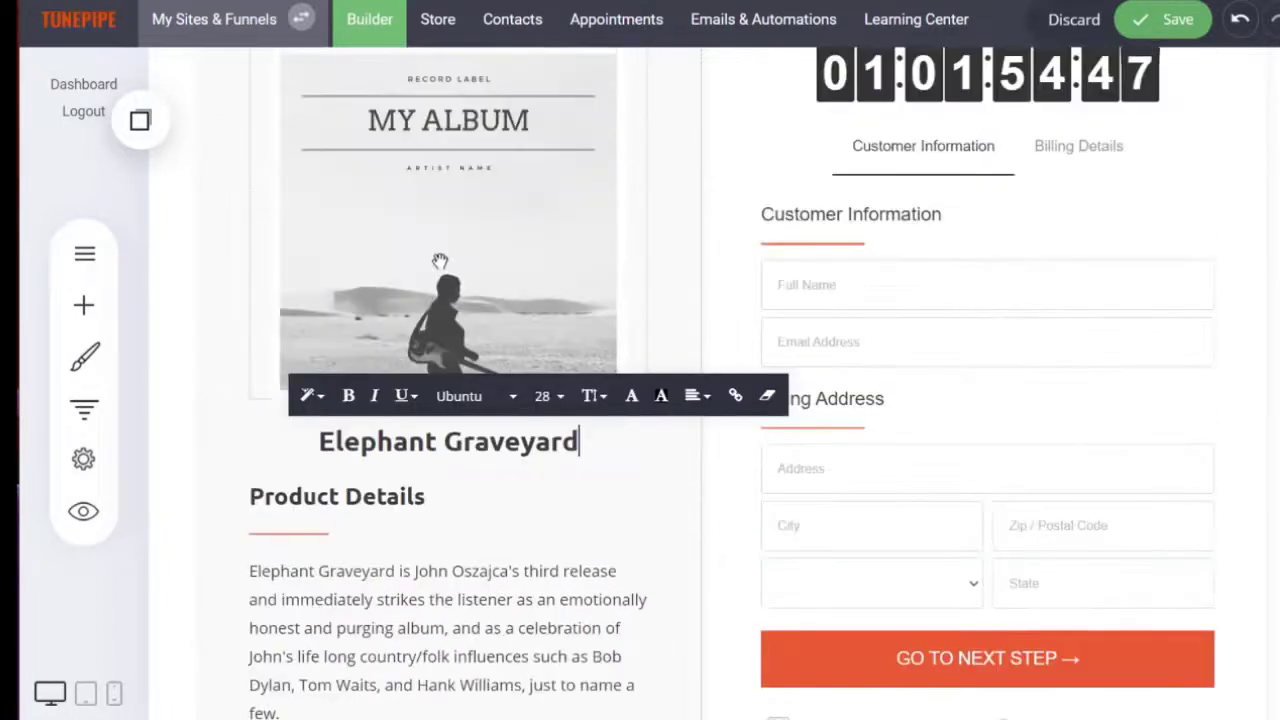
left_click(465, 209)
scroll(465, 209, "up", 1)
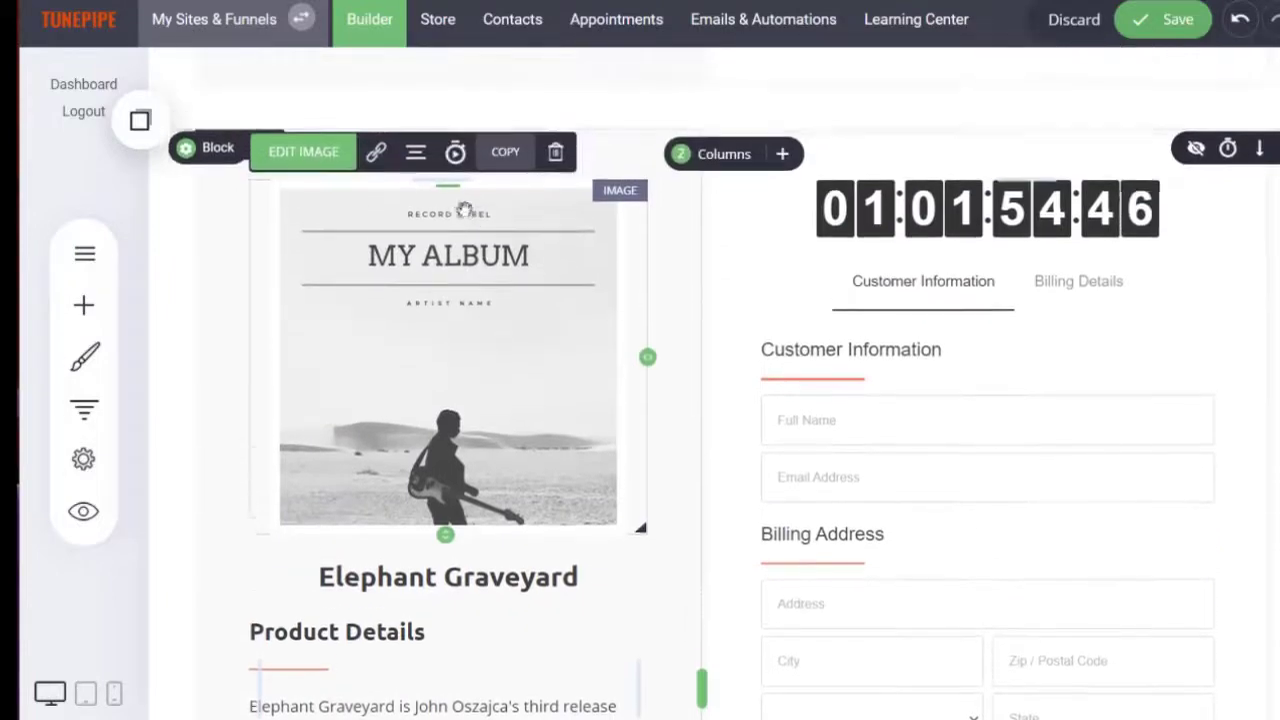
left_click(557, 153)
left_click(768, 360)
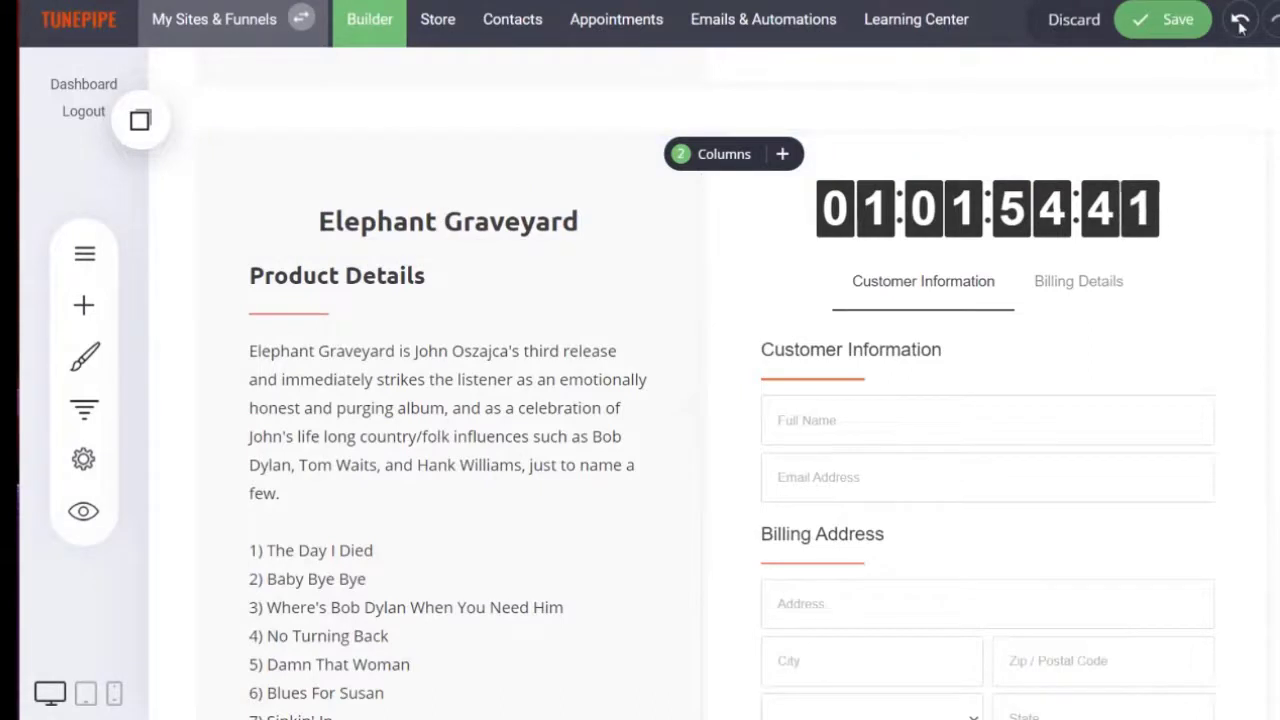
key("ctrl+z")
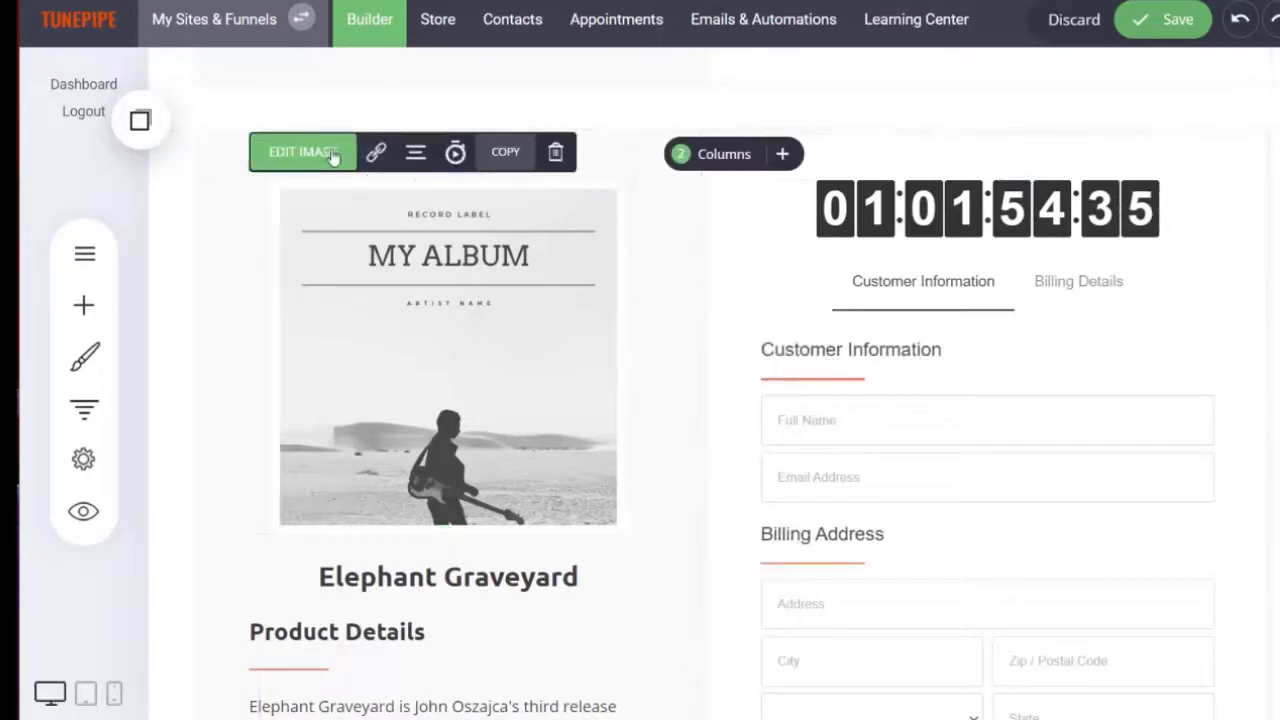
Step: Replace the placeholder album cover in the countdown checkout block with the Elephant Graveyard cover from the Images folder
left_click(333, 156)
left_click(848, 245)
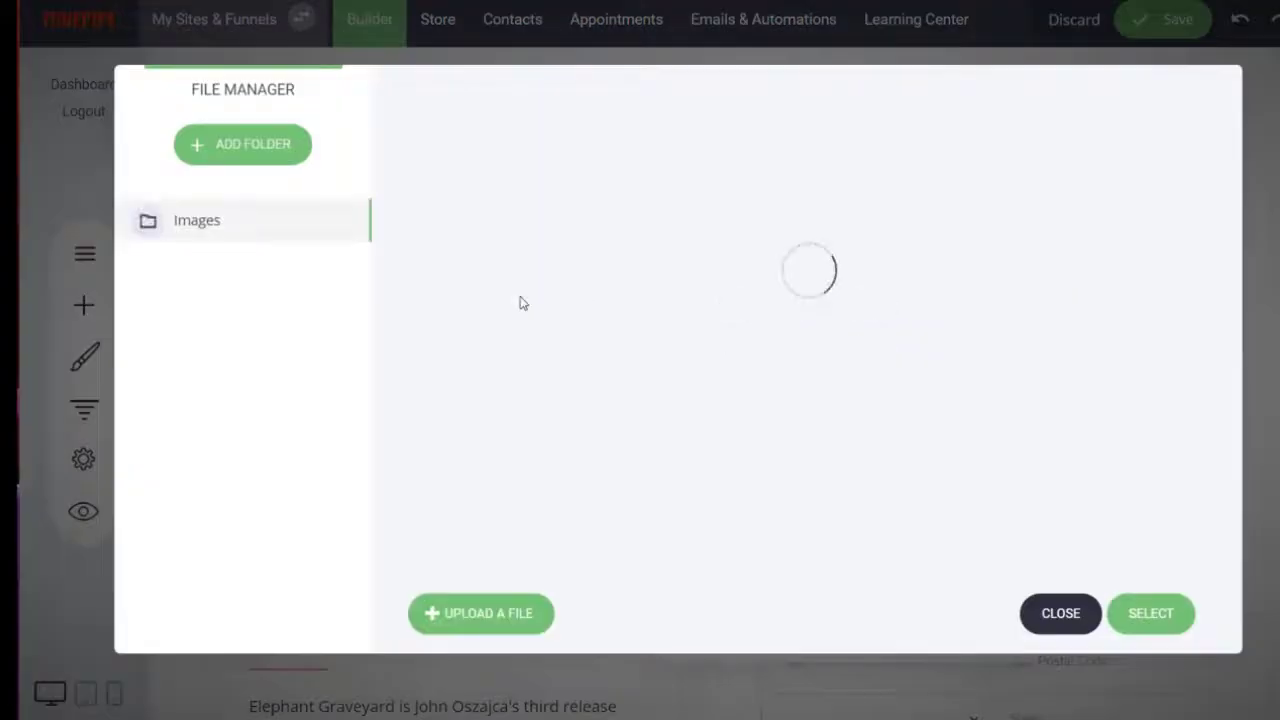
left_click(800, 190)
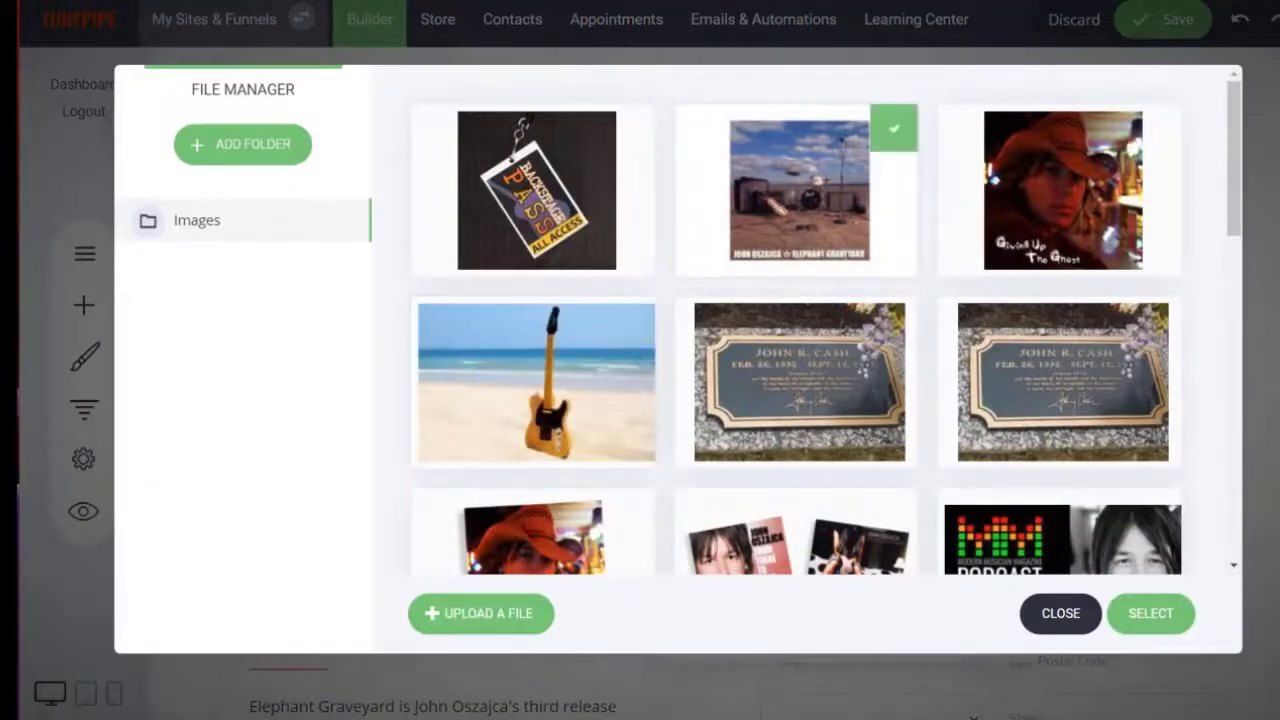
left_click_drag(1237, 210, 1236, 560)
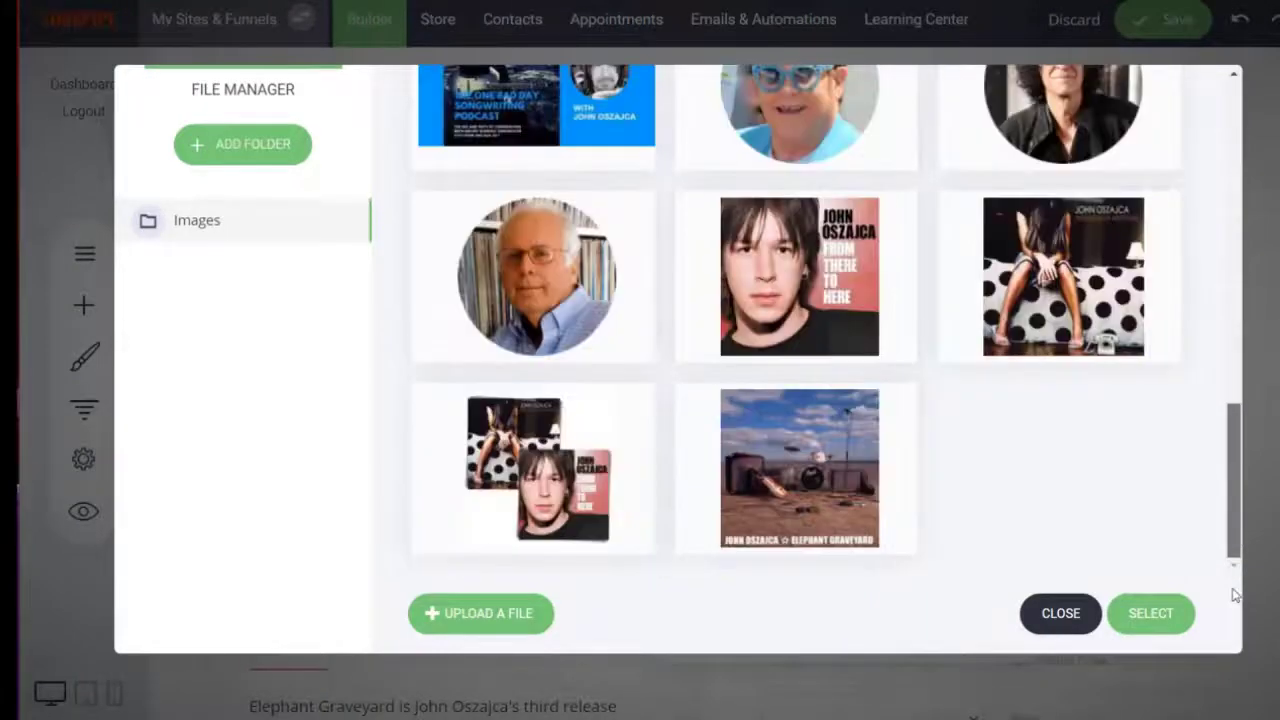
left_click(845, 535)
left_click(1150, 613)
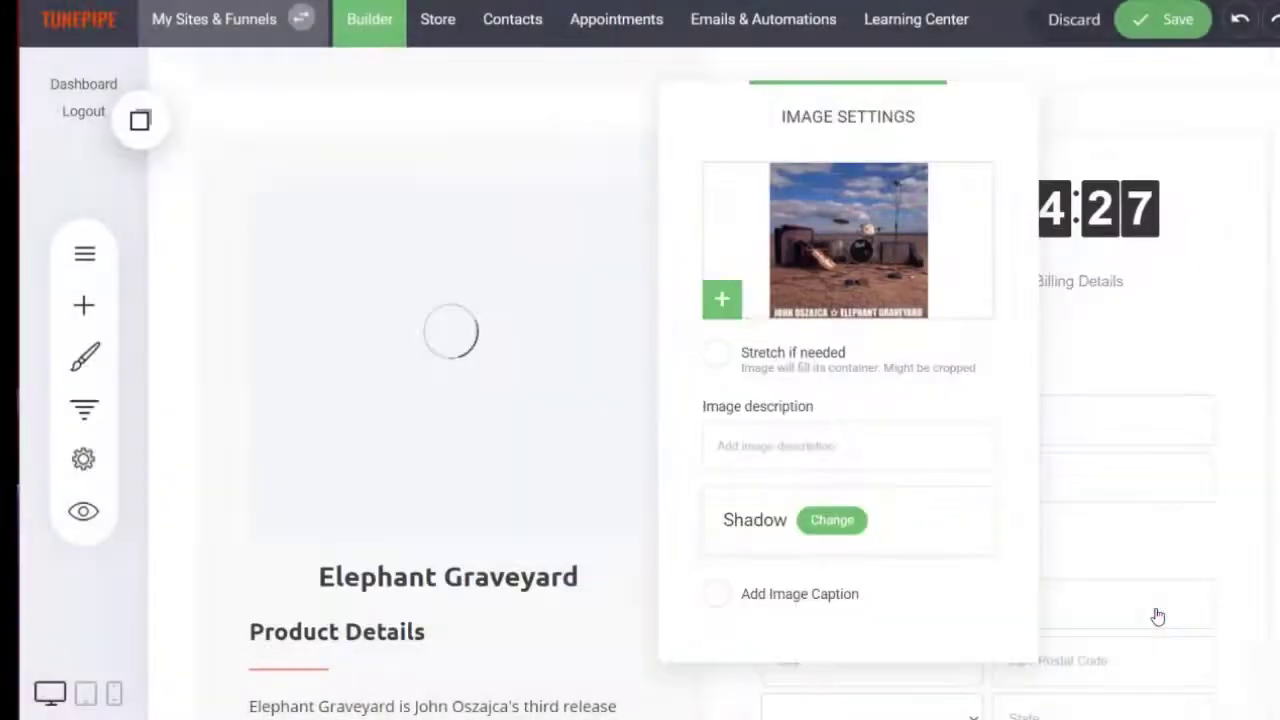
left_click(1152, 366)
Step: Set the countdown block's checkout to skip the address for digital goods, and connect it to the artist's music email list
scroll(1152, 366, "down", 3)
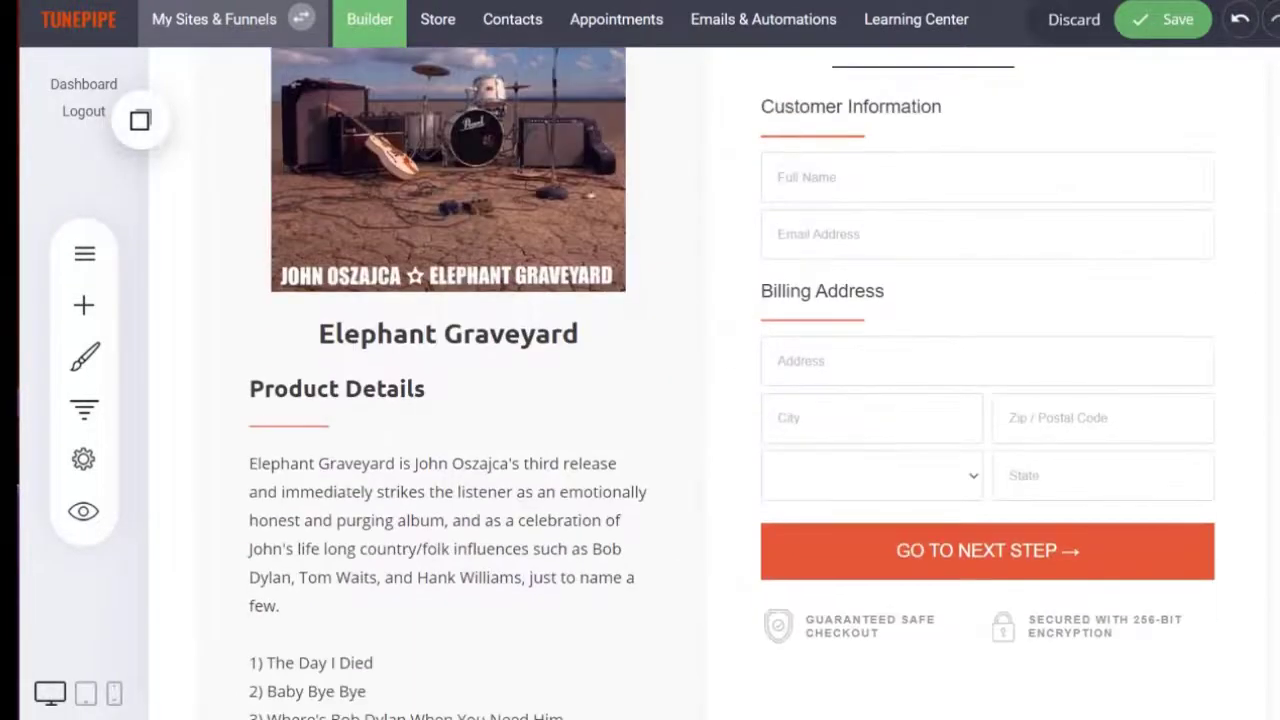
scroll(1039, 315, "up", 1)
scroll(1041, 316, "up", 3)
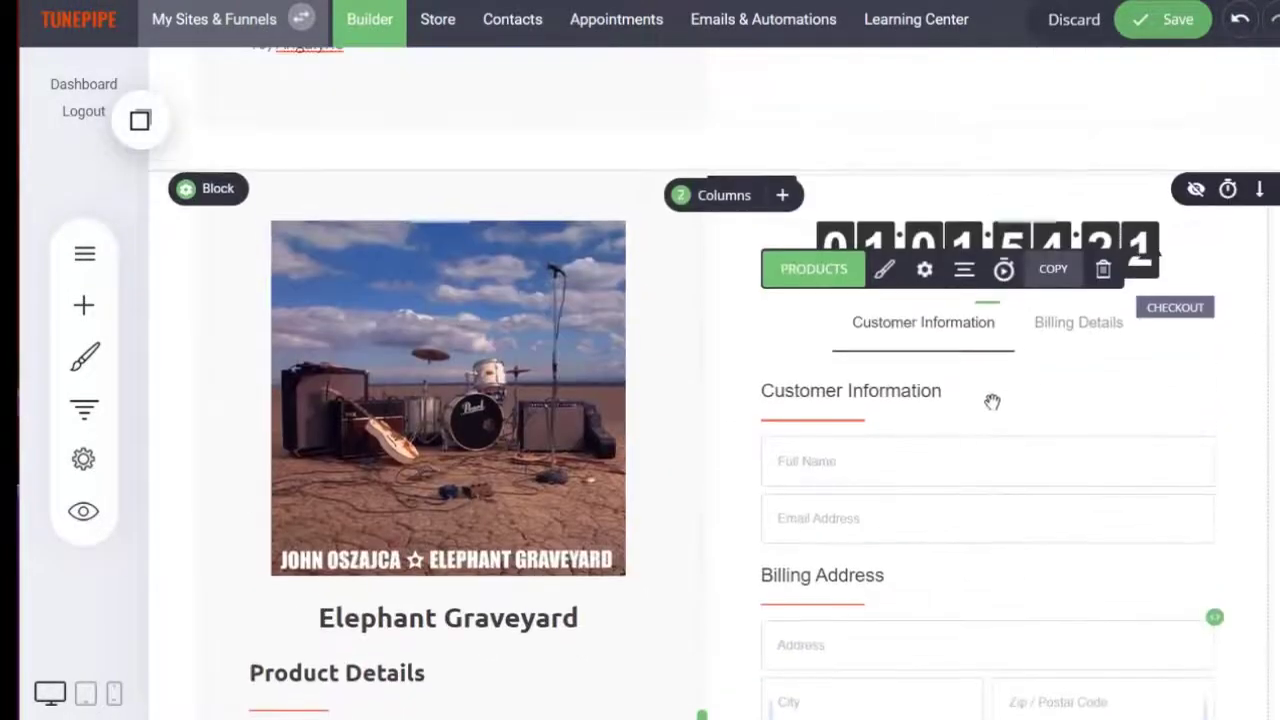
left_click(924, 271)
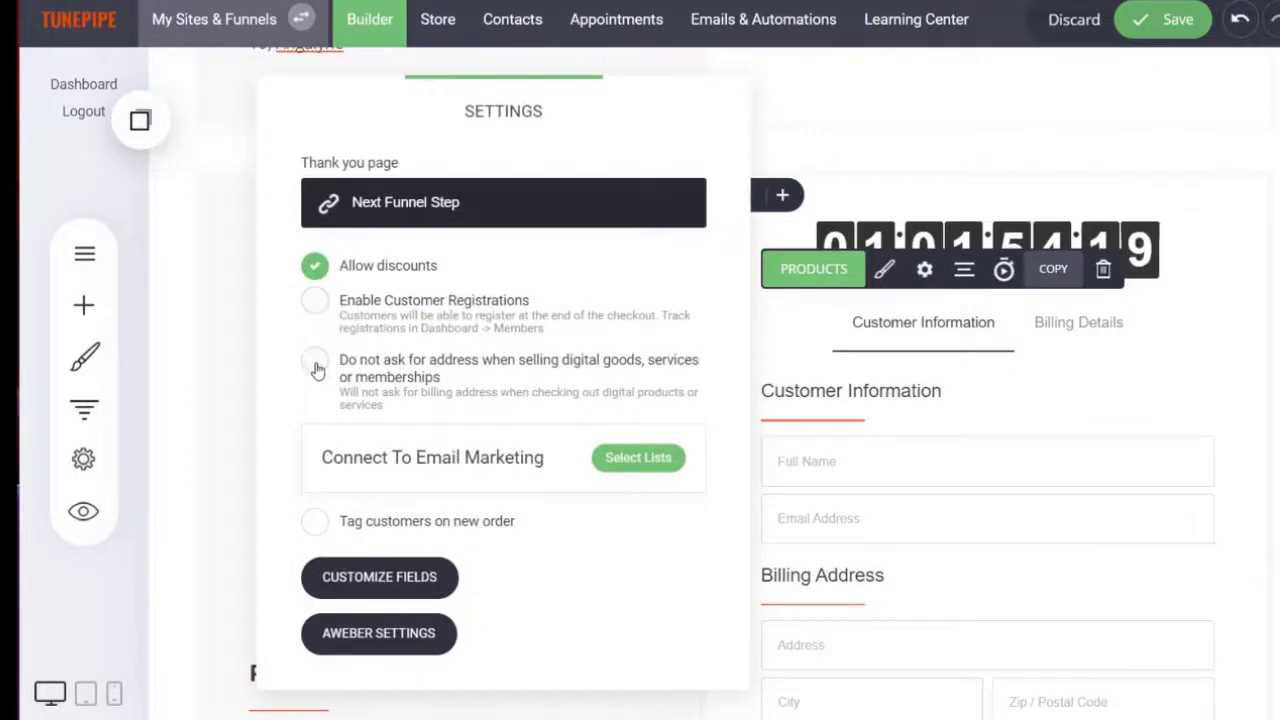
left_click(315, 366)
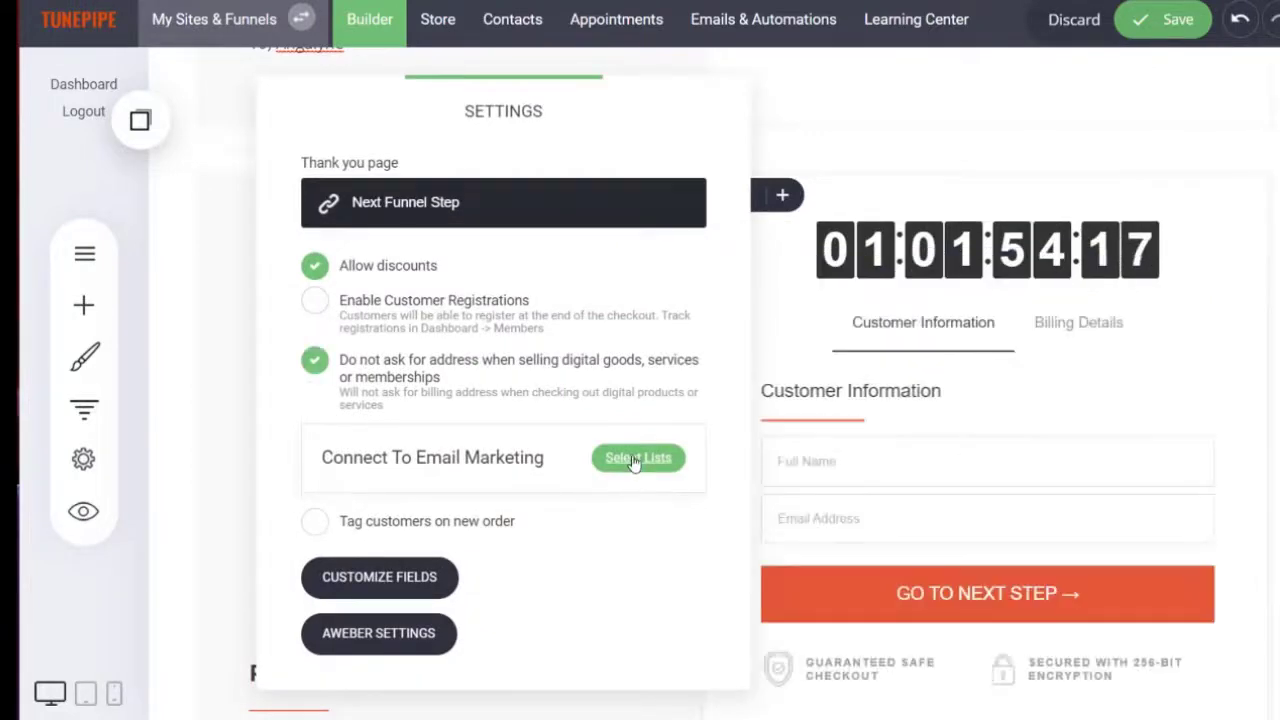
left_click(633, 460)
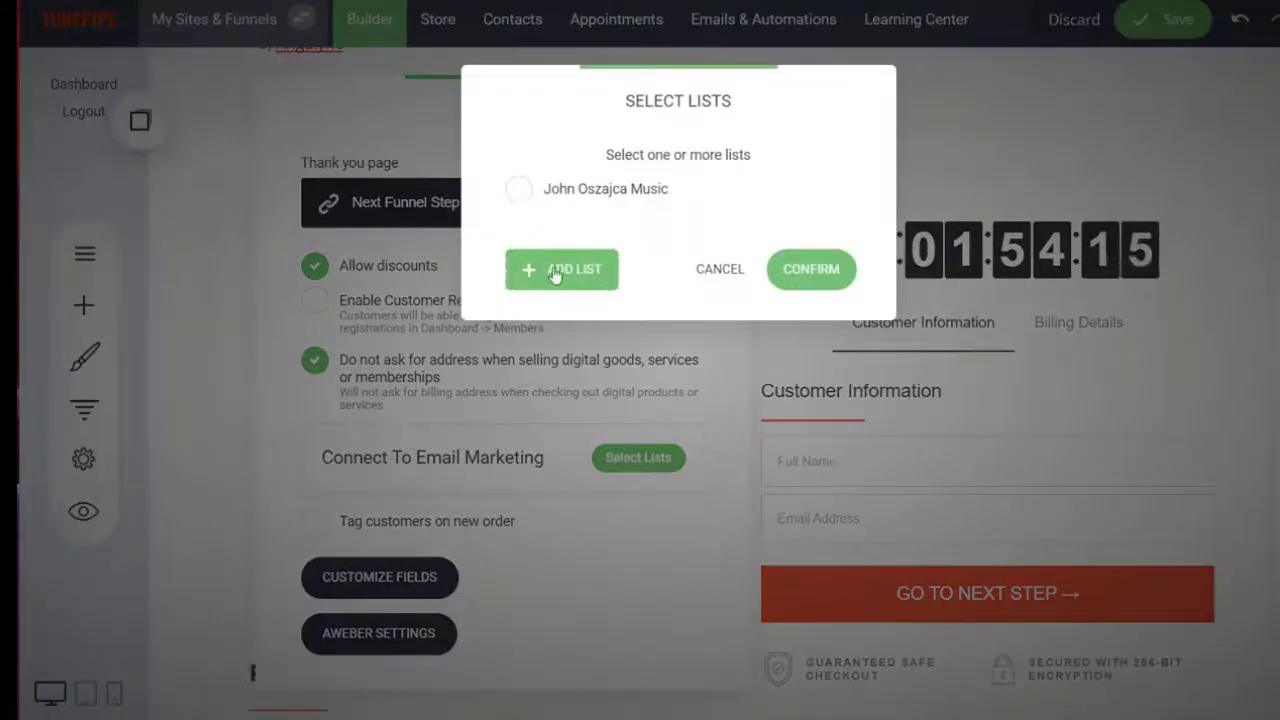
left_click(518, 190)
left_click(820, 274)
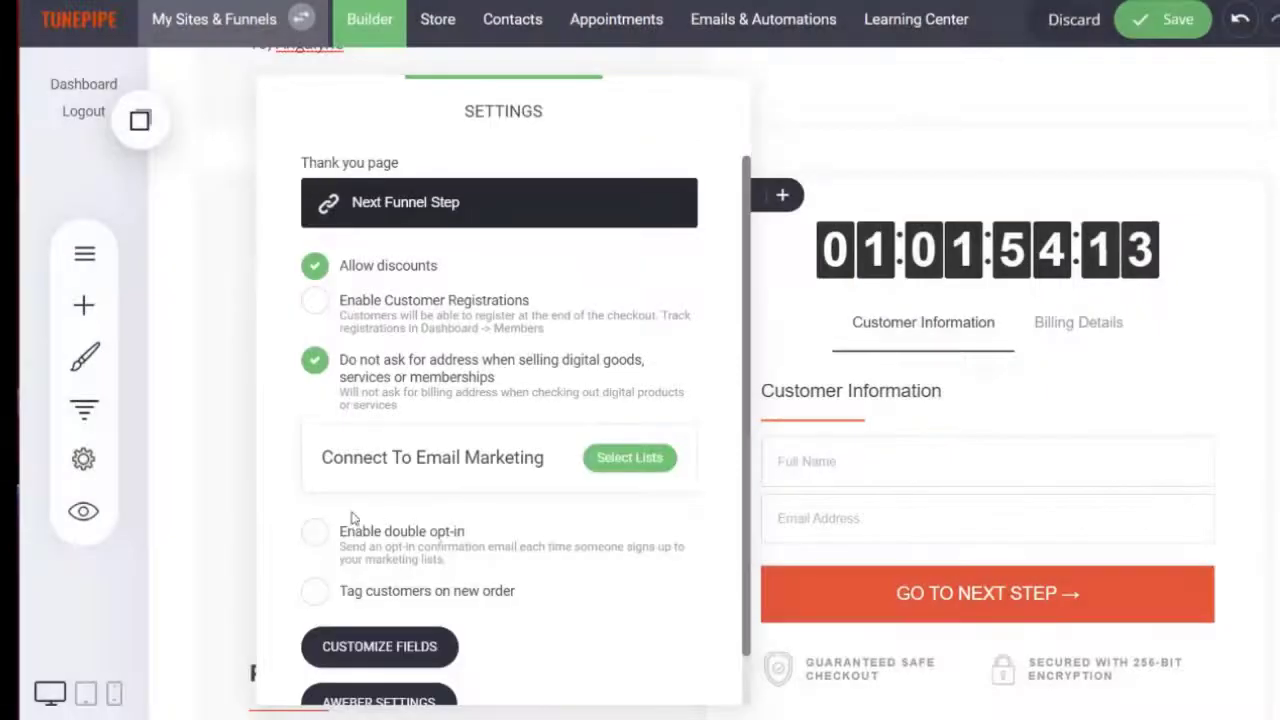
Step: Tag customers on new orders with "elephant-graveyard-customer" in the checkout settings
left_click(315, 591)
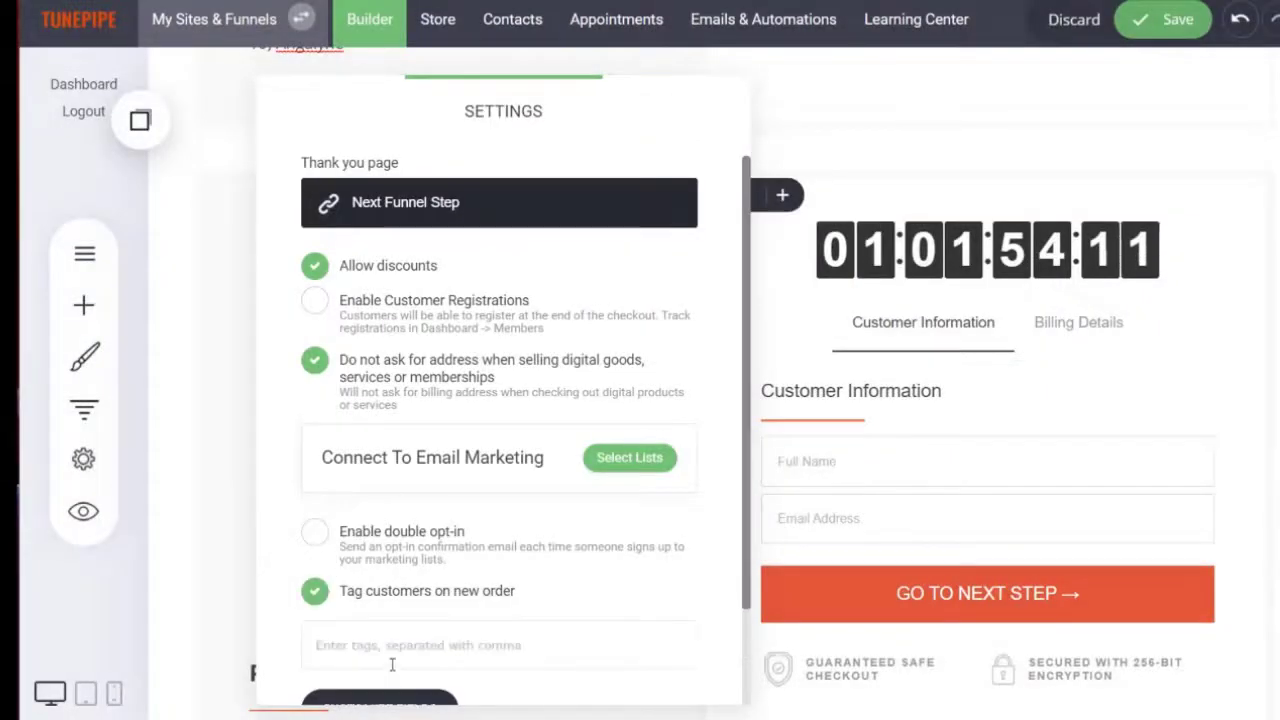
scroll(395, 620, "down", 1)
left_click(403, 598)
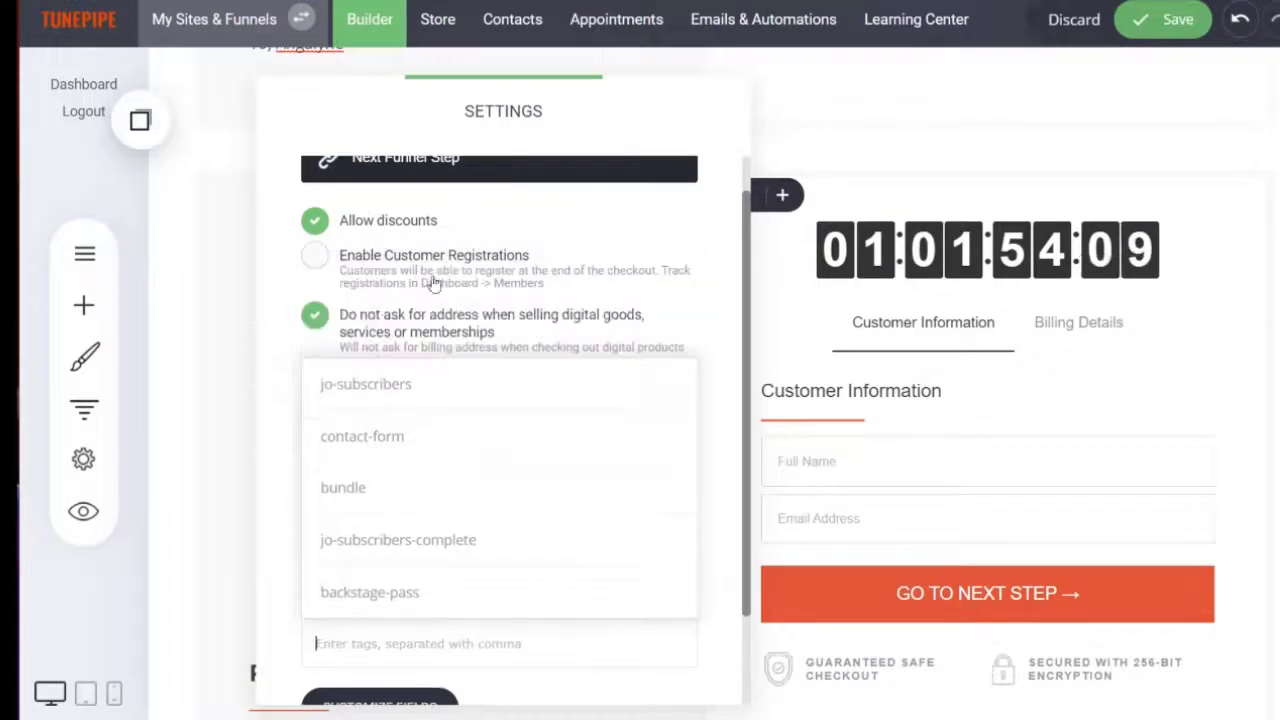
scroll(330, 420, "down", 3)
left_click(279, 394)
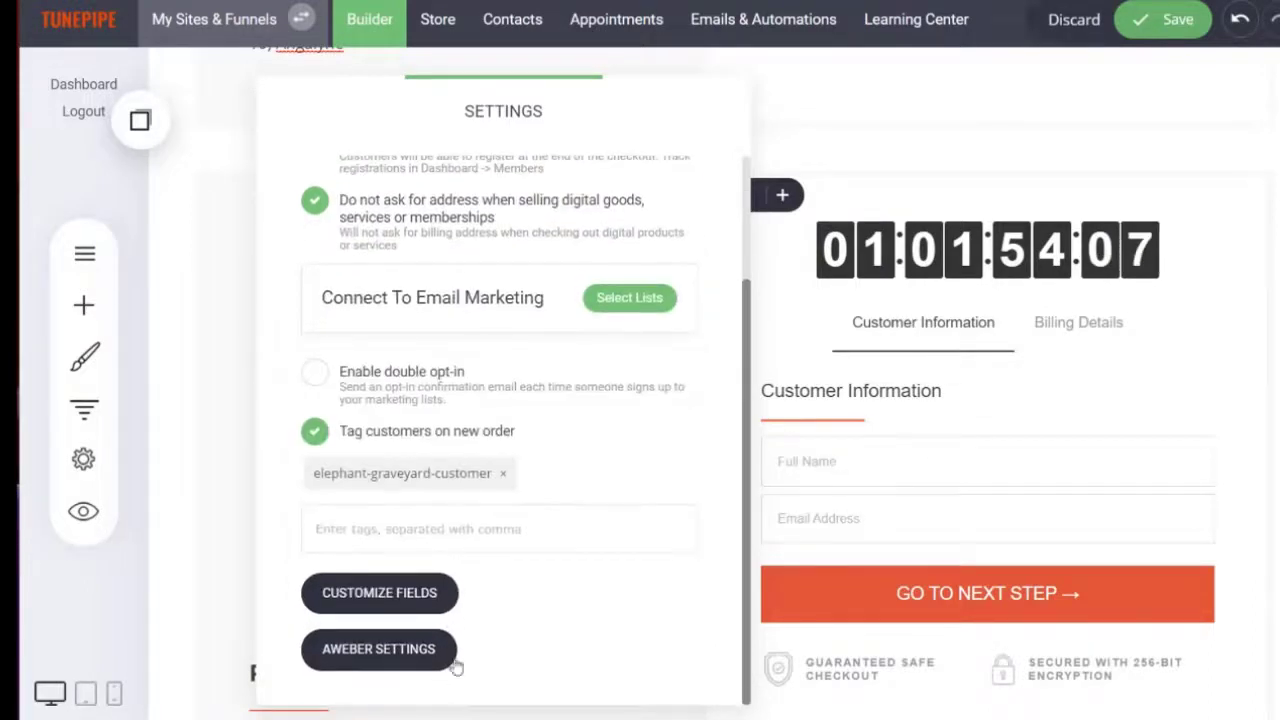
left_click(1034, 381)
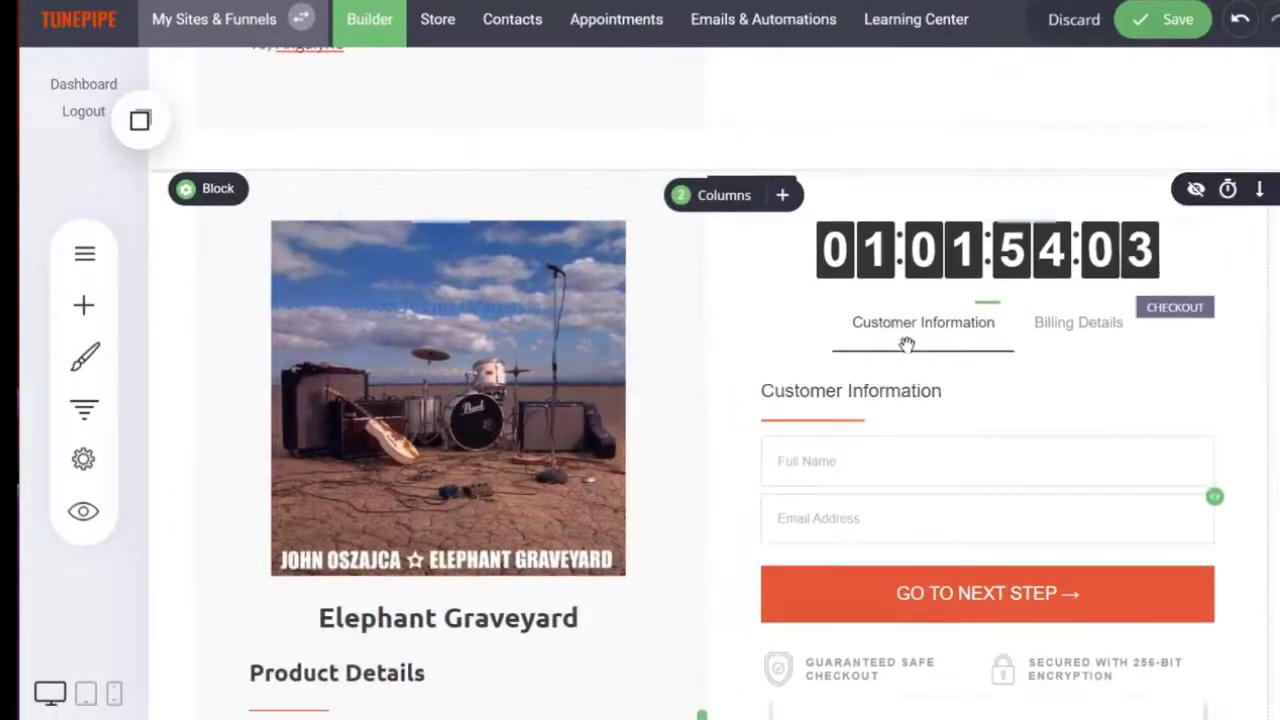
Step: Select "Elephant Graveyard - Special Discount" as the main product of the countdown block's checkout
left_click(860, 268)
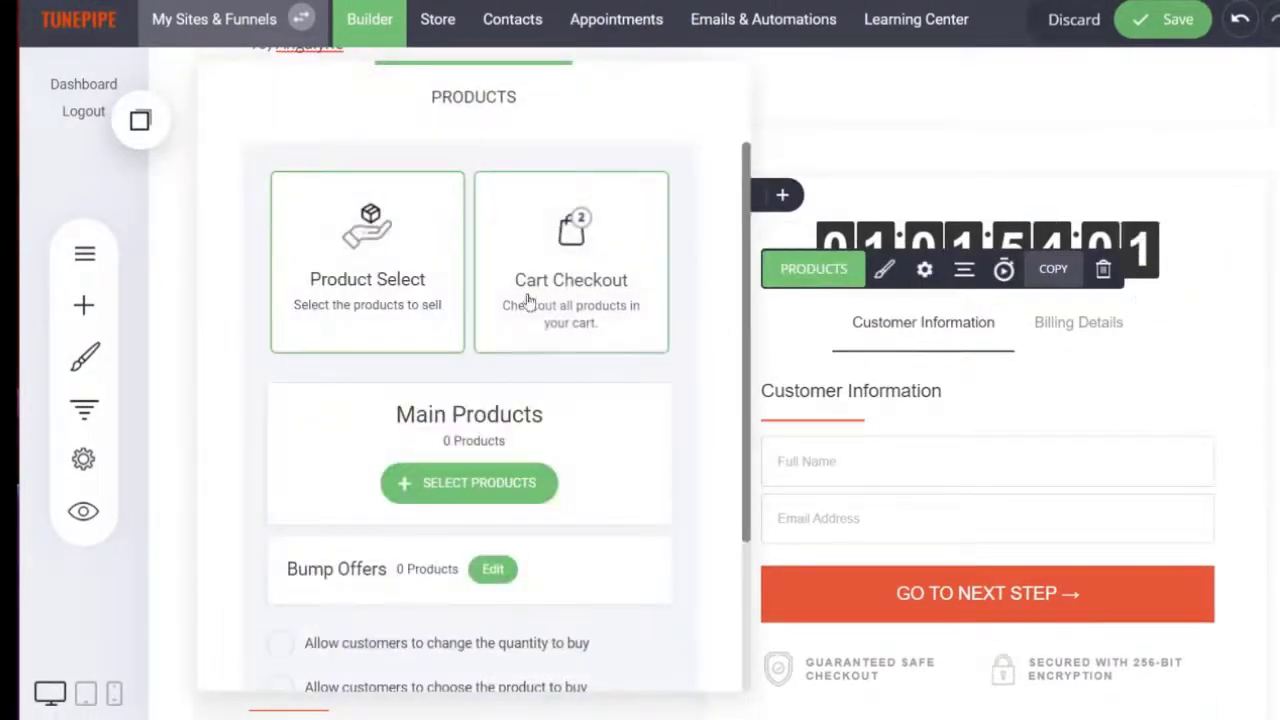
left_click(455, 486)
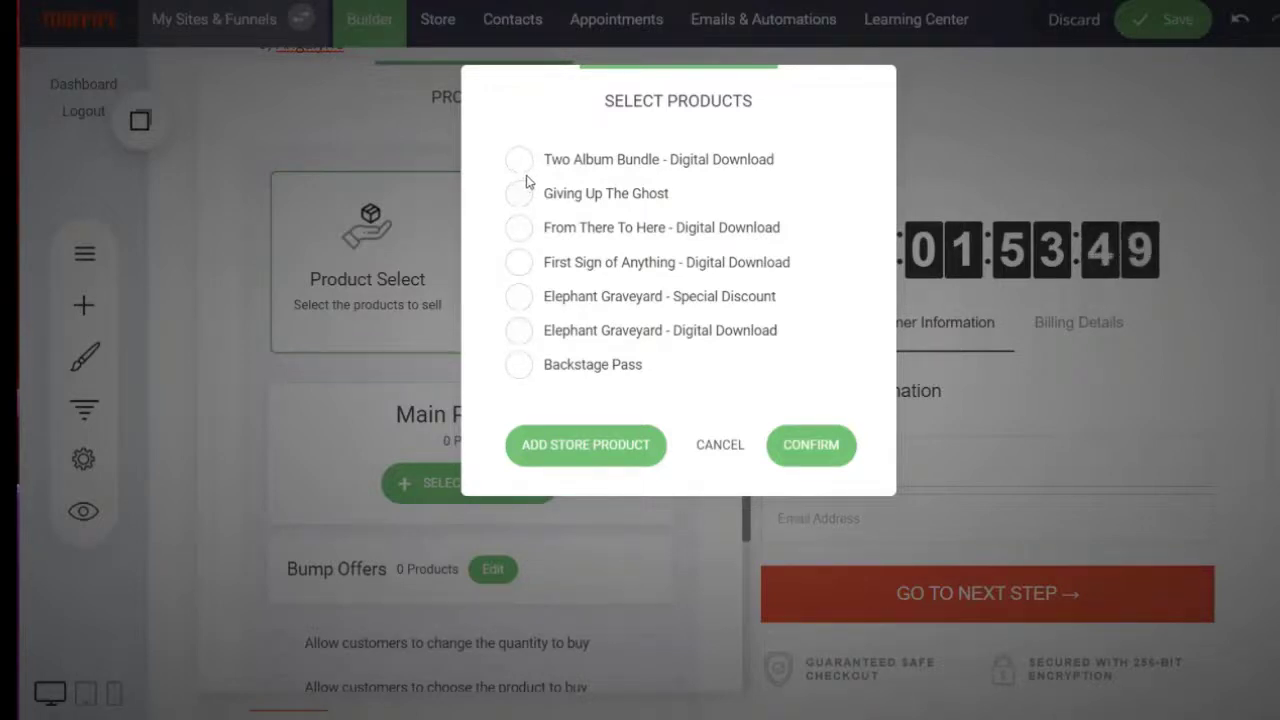
left_click(518, 298)
left_click(840, 452)
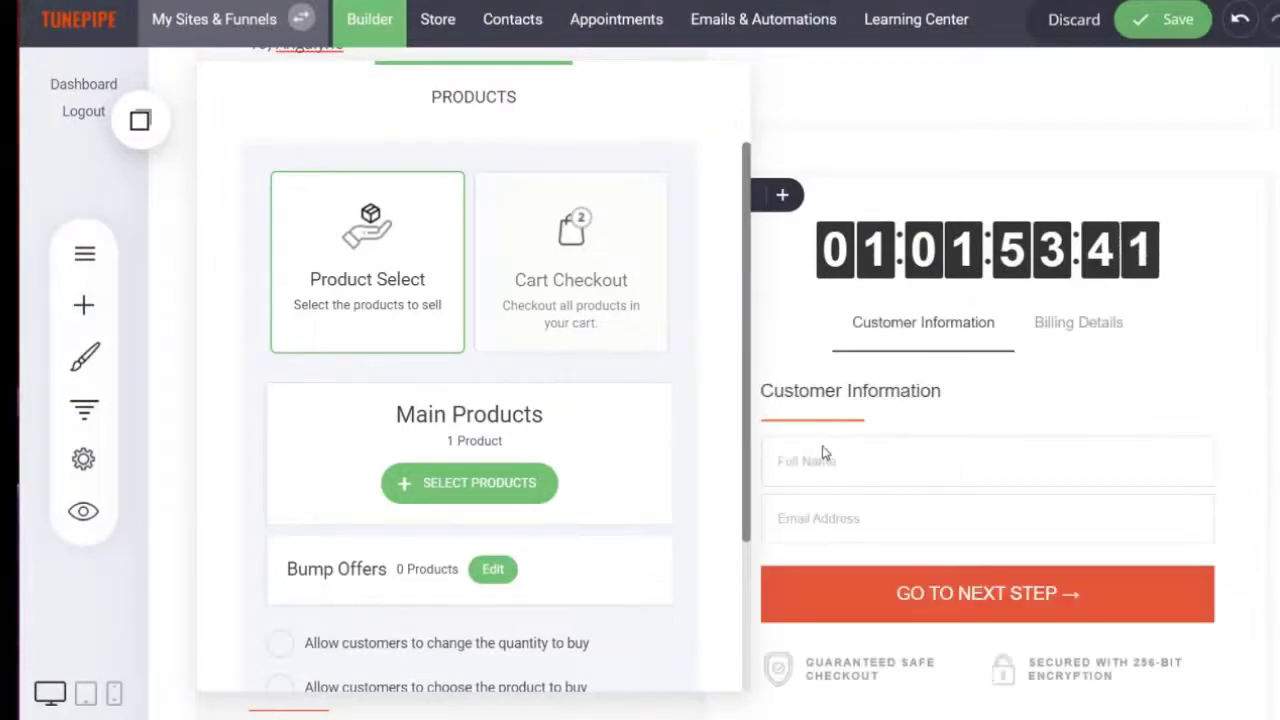
Step: Try enabling the option that lets customers choose the product to buy, and turn it back off
left_click_drag(752, 450, 768, 565)
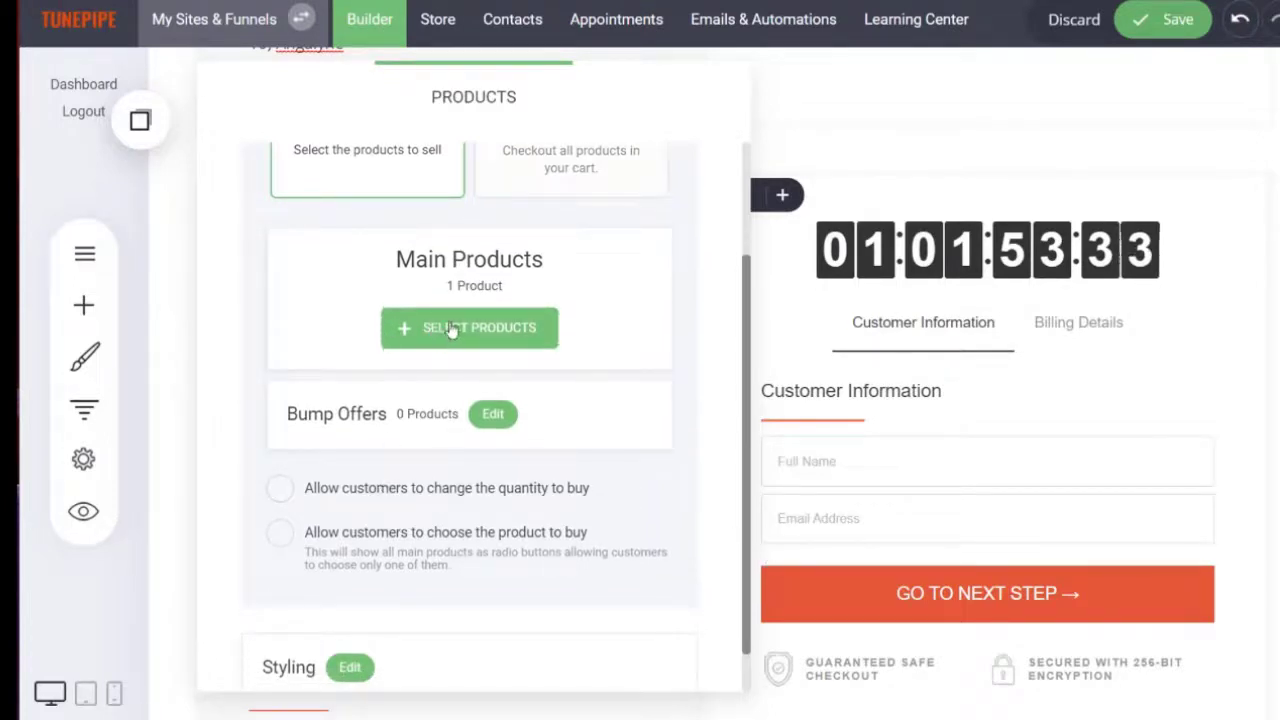
left_click(282, 542)
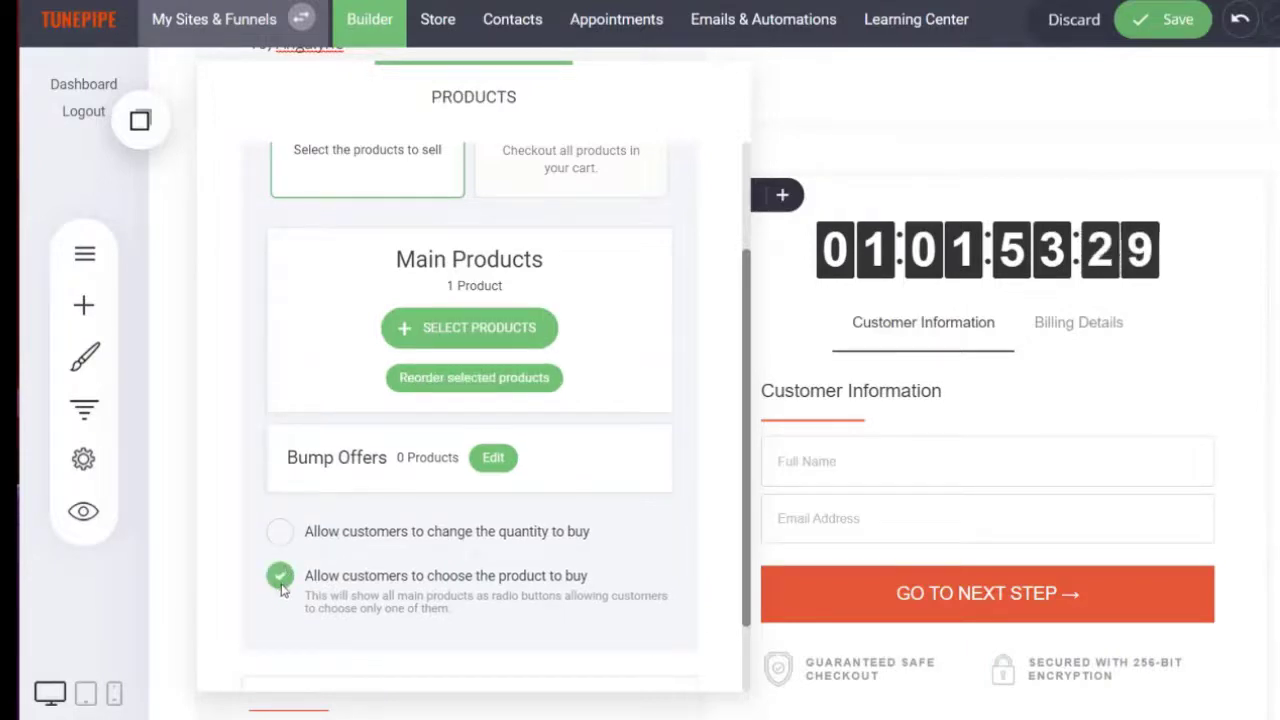
left_click(373, 570)
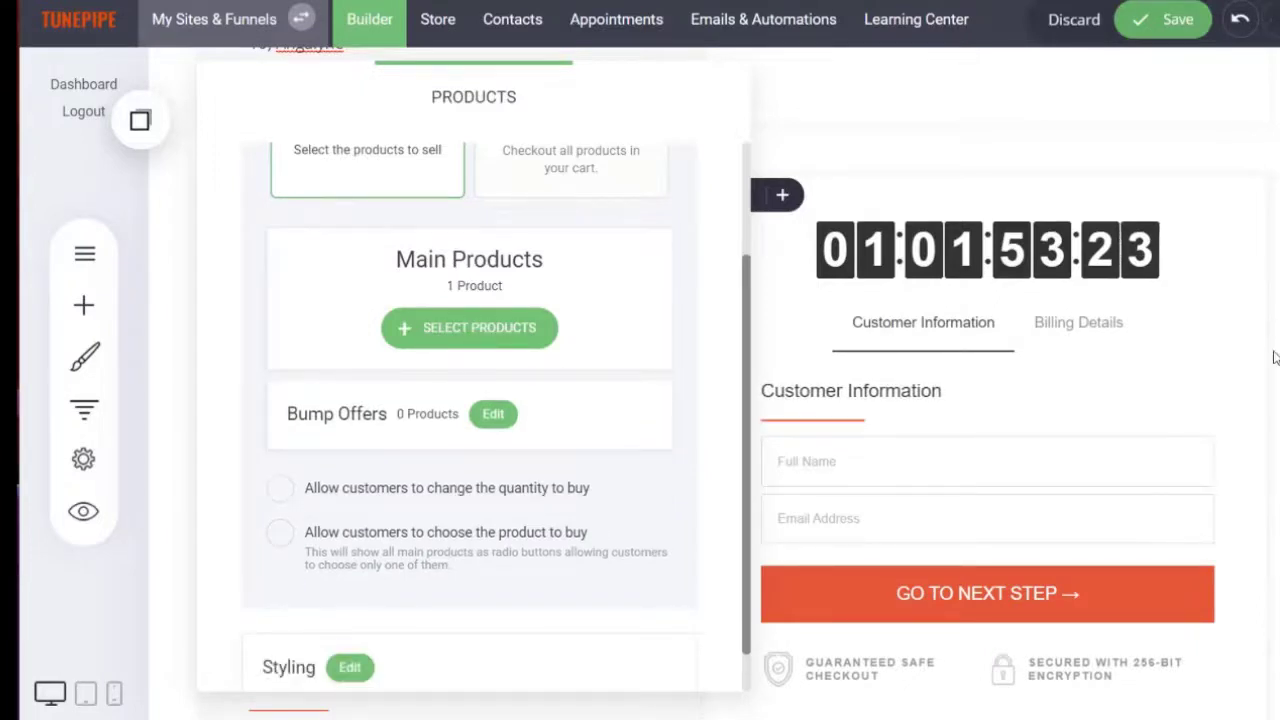
Step: Close the checkout's product settings and save the page changes
left_click(871, 135)
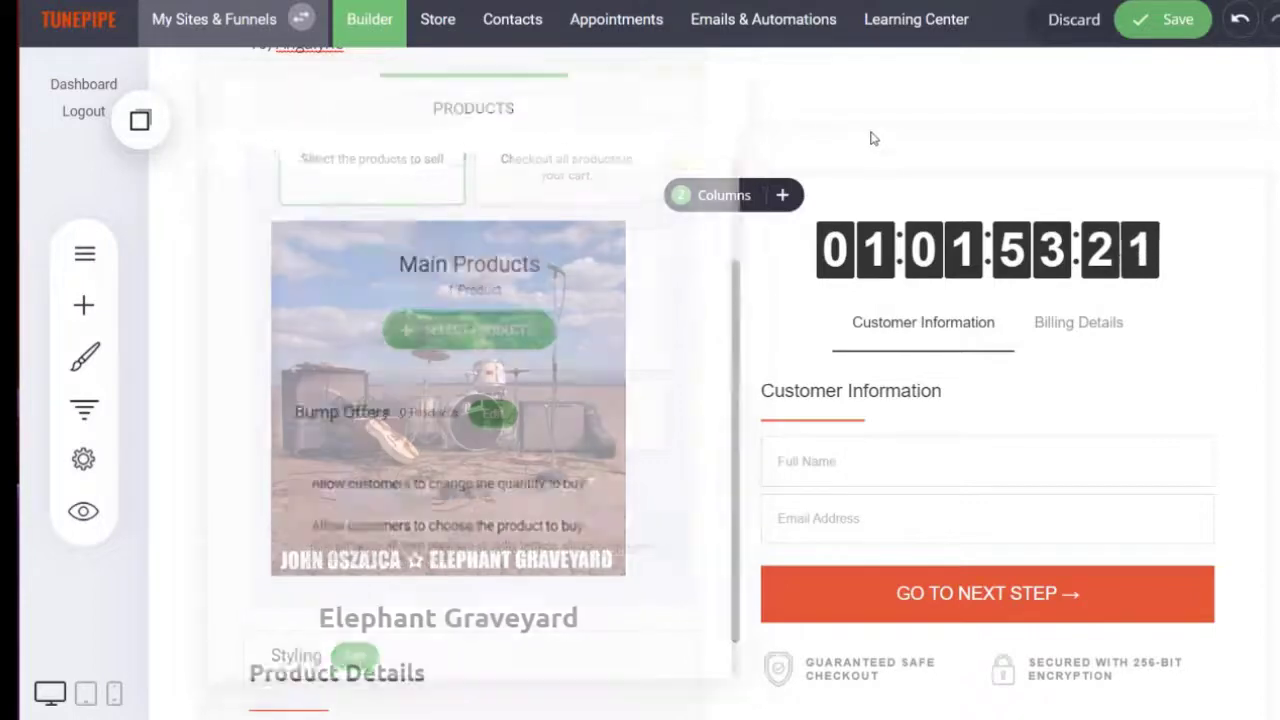
left_click(1178, 22)
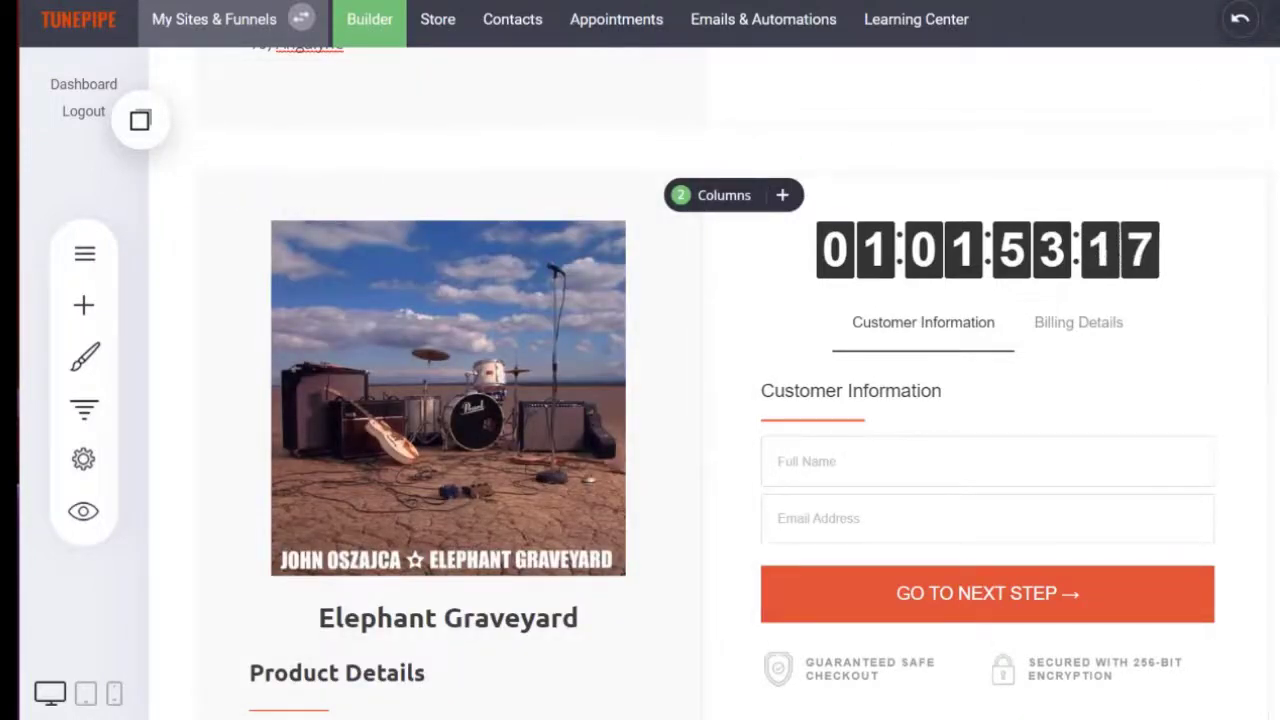
Step: Examine the page's lower offer, artist bio and testimonial sections, and compare the original checkout block with the countdown version
scroll(714, 380, "down", 15)
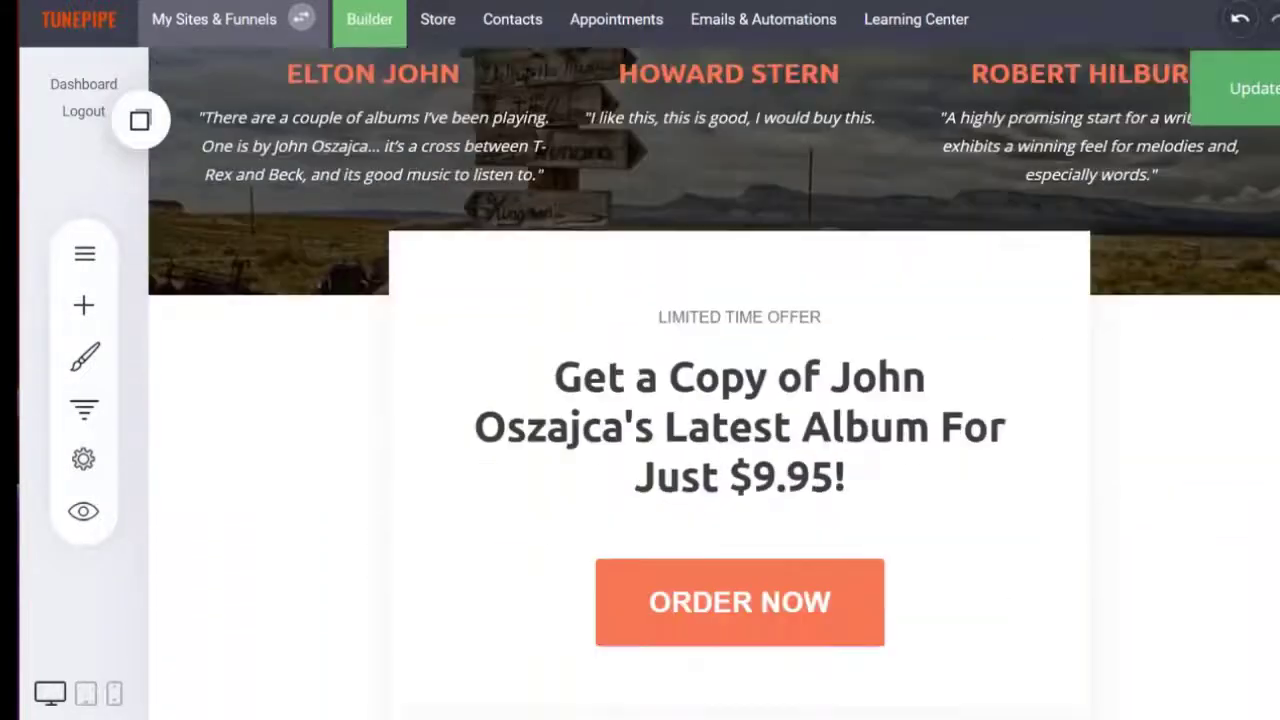
scroll(714, 380, "down", 5)
scroll(714, 380, "up", 10)
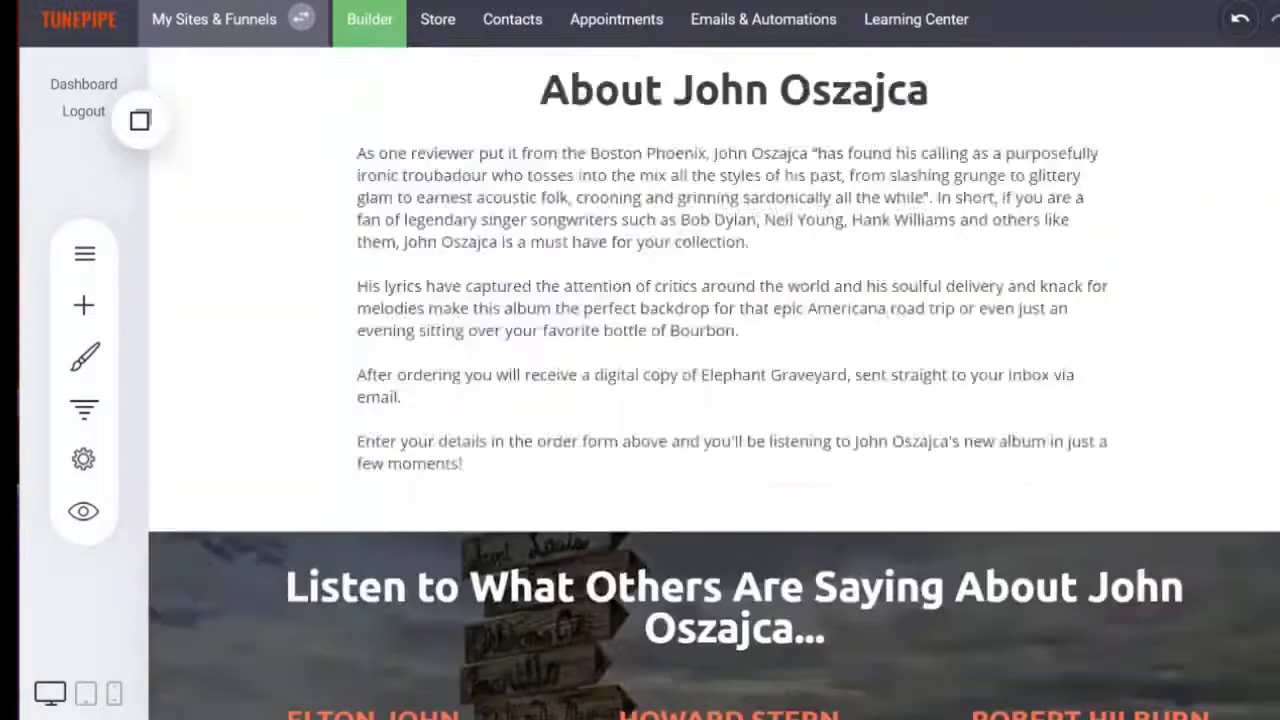
scroll(714, 380, "up", 10)
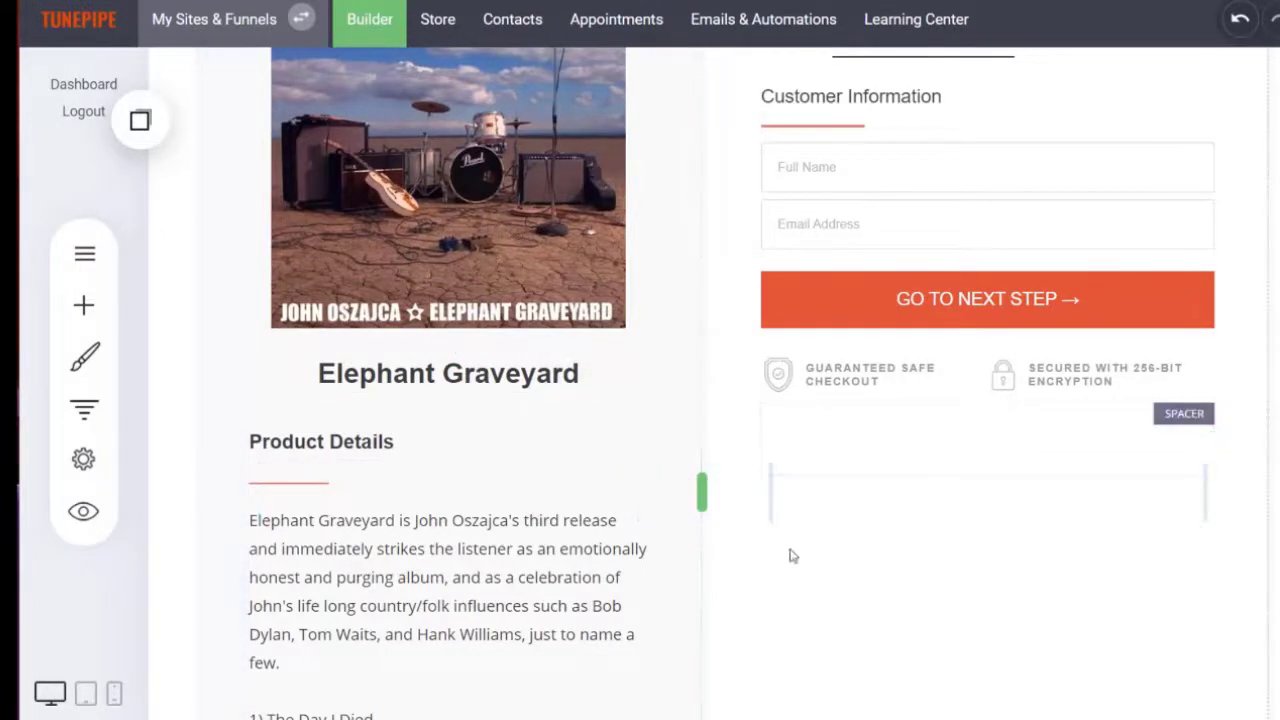
scroll(789, 554, "up", 3)
scroll(297, 446, "down", 1)
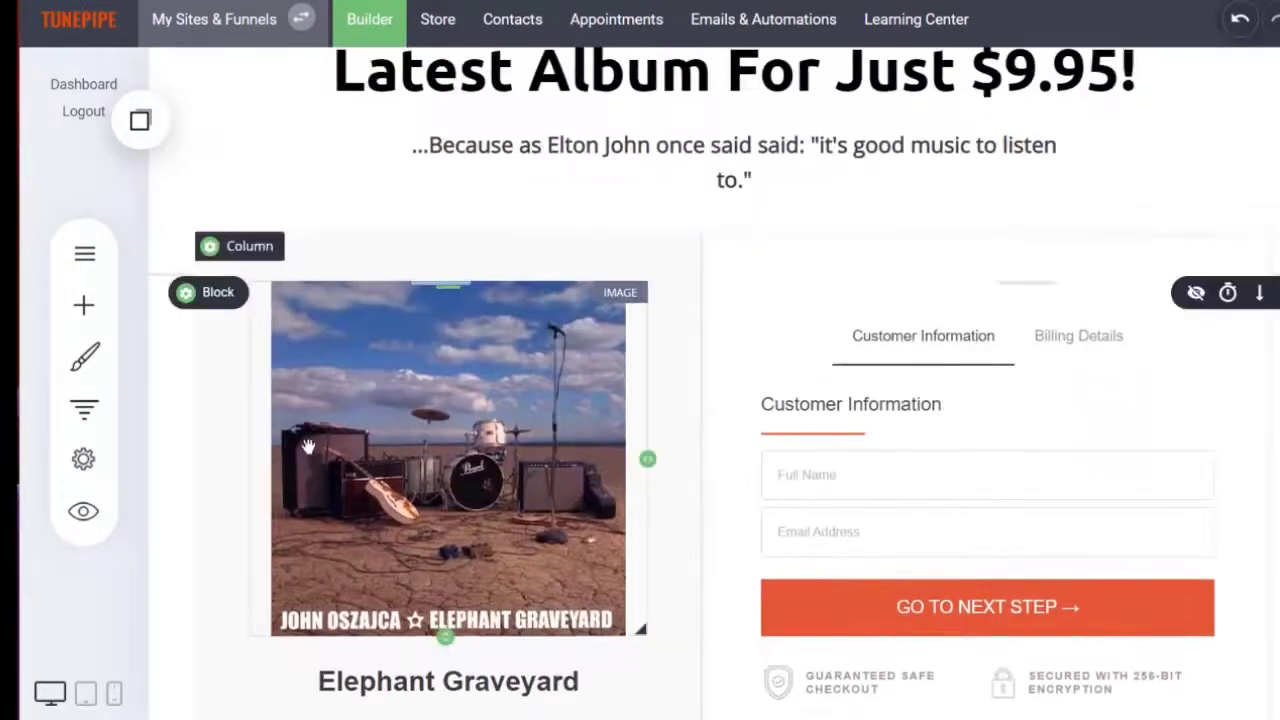
scroll(297, 460, "down", 4)
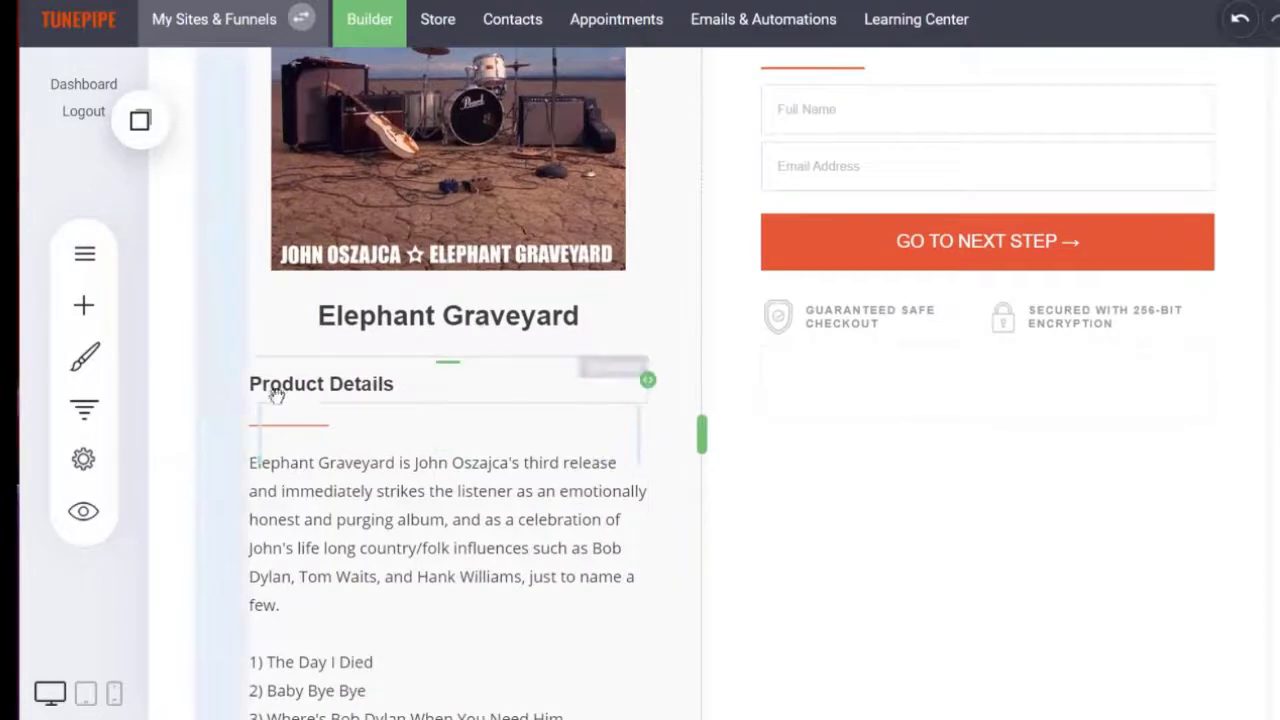
scroll(291, 414, "down", 2)
scroll(545, 344, "up", 2)
scroll(545, 344, "up", 3)
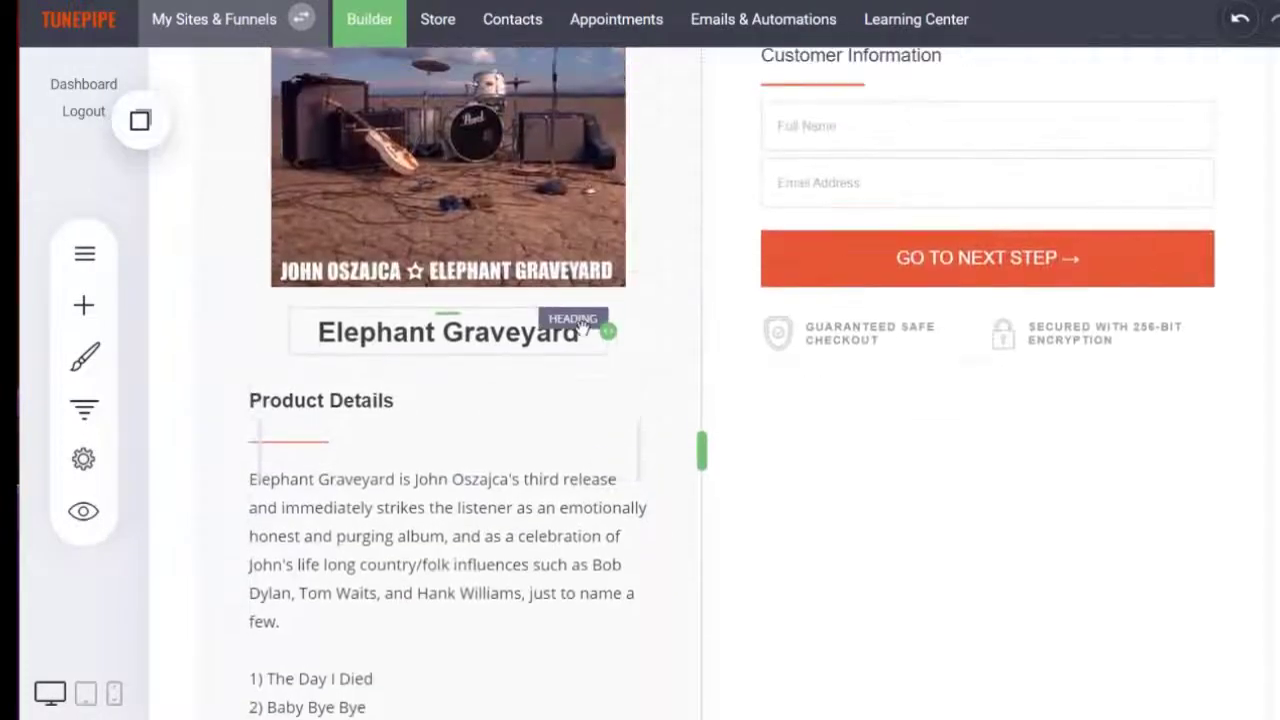
scroll(581, 329, "down", 5)
scroll(581, 329, "down", 5)
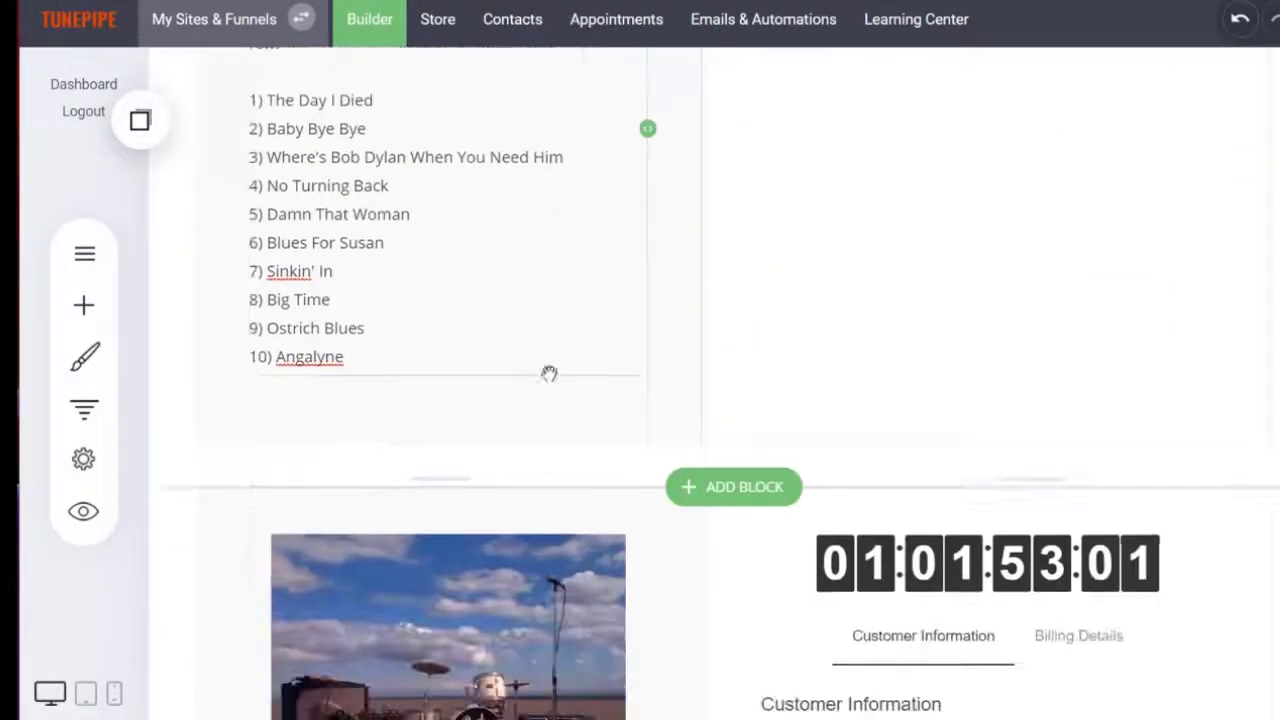
Step: Try deleting the checkout block that contains the countdown timer
left_click(367, 505)
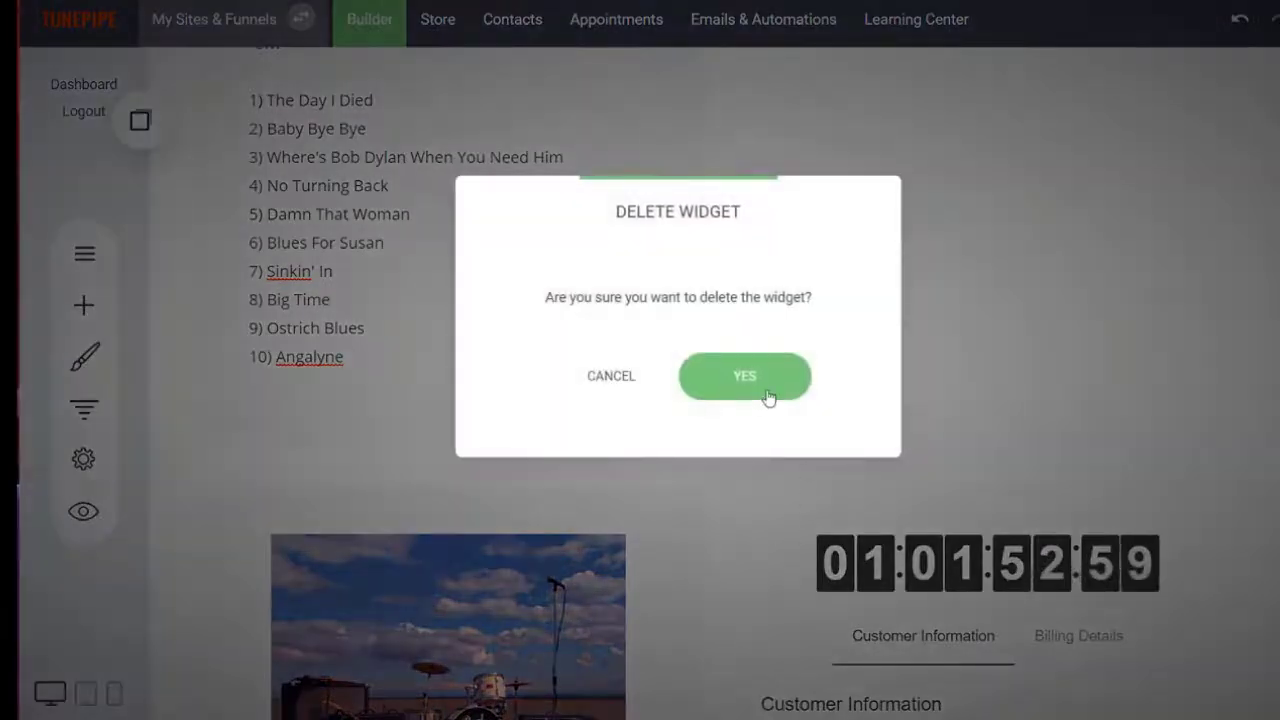
left_click(768, 390)
scroll(732, 383, "up", 8)
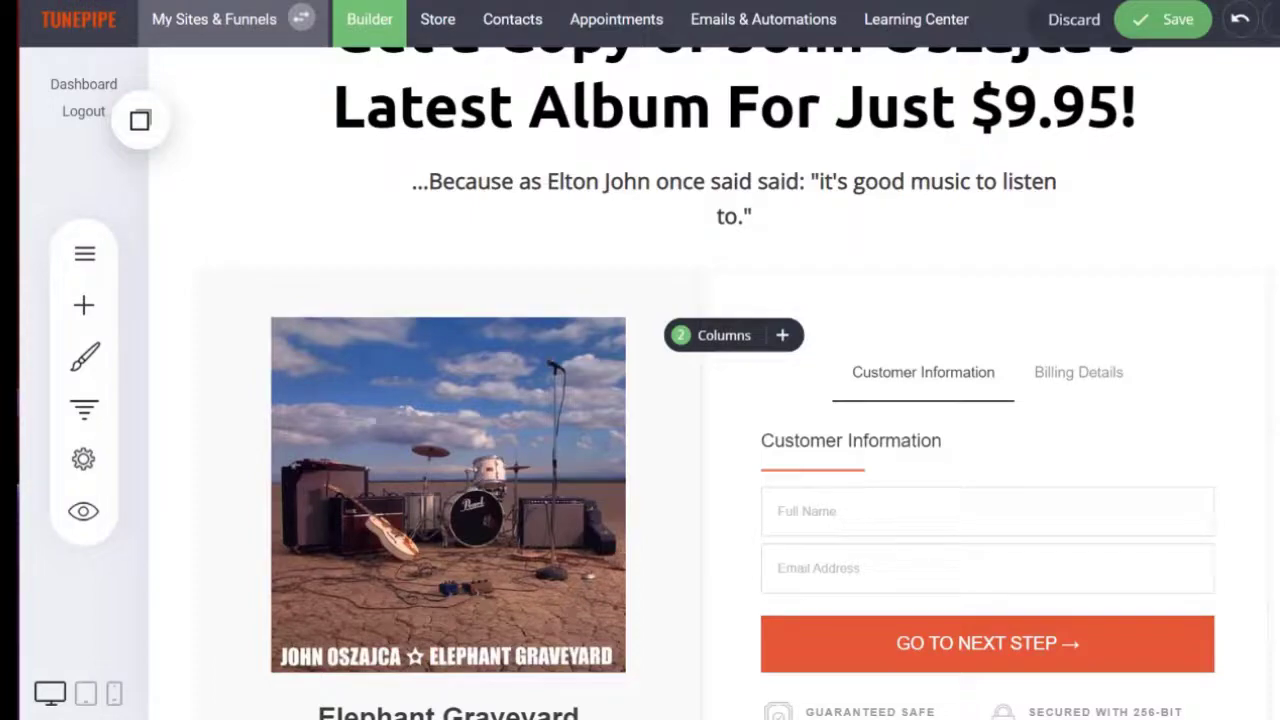
Step: Delete the original Elephant Graveyard checkout block without a countdown timer, and check the block that follows it
scroll(640, 400, "down", 15)
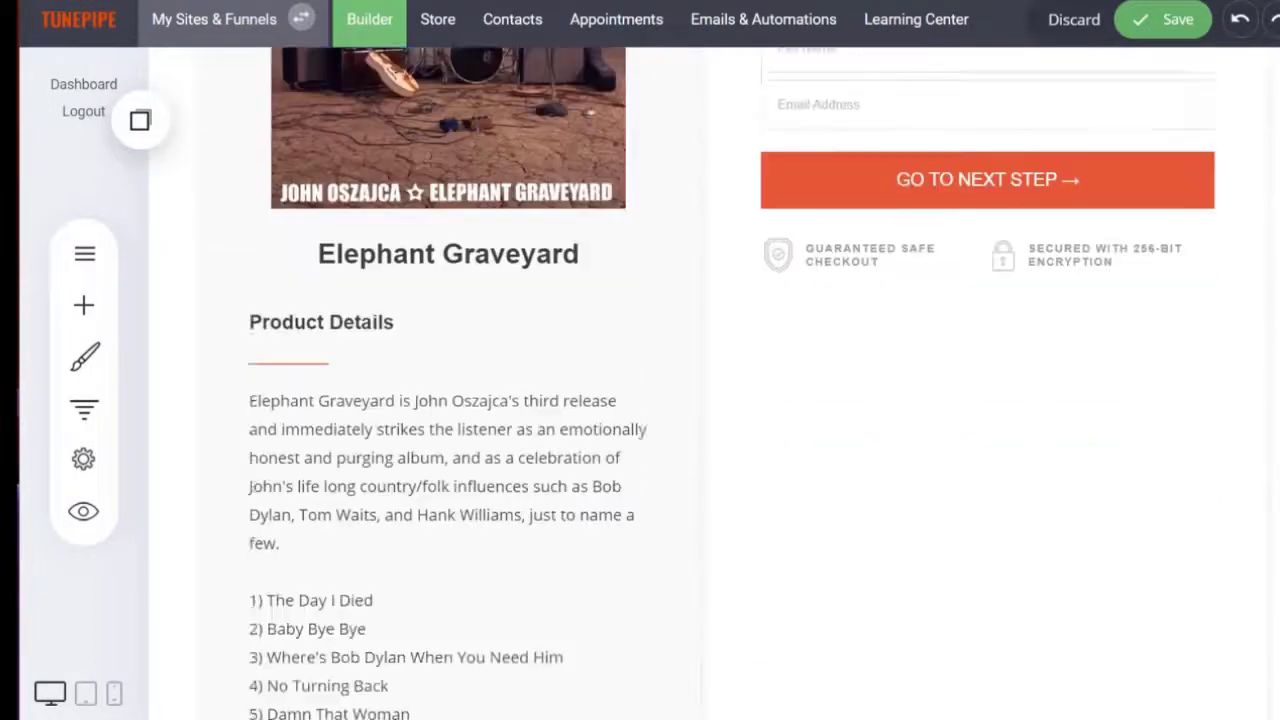
scroll(168, 261, "up", 4)
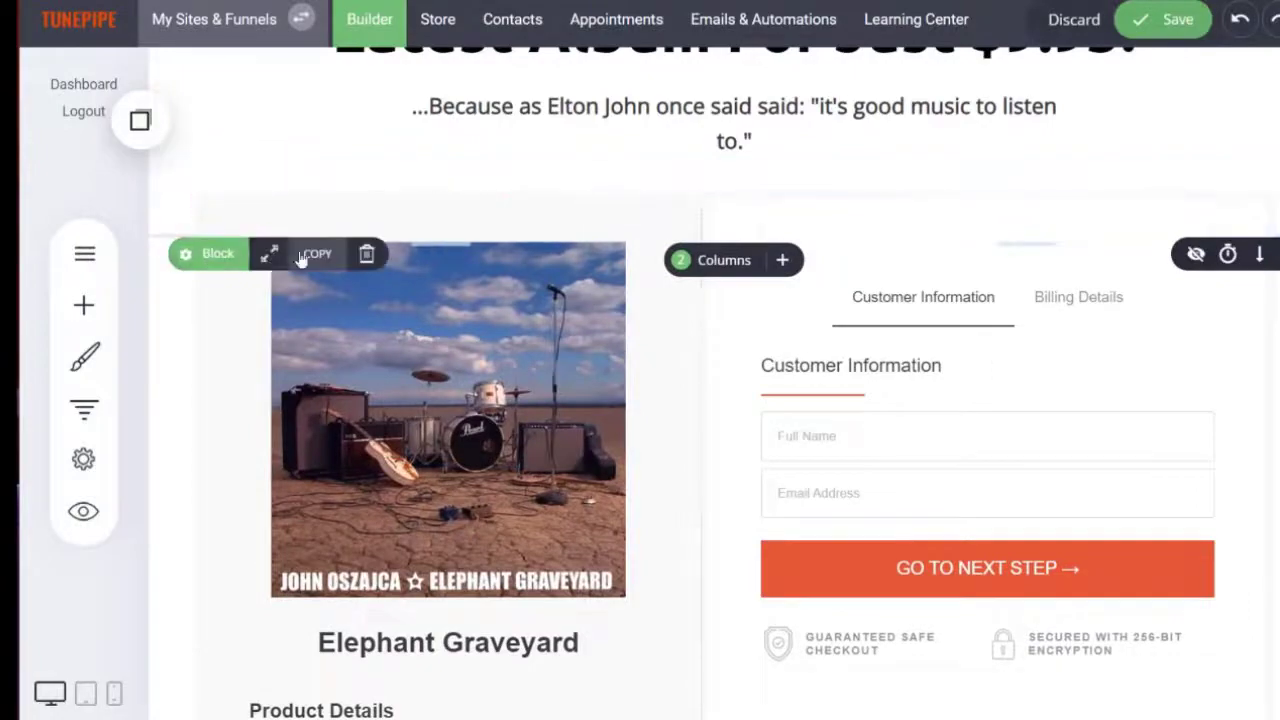
left_click(366, 254)
left_click(745, 383)
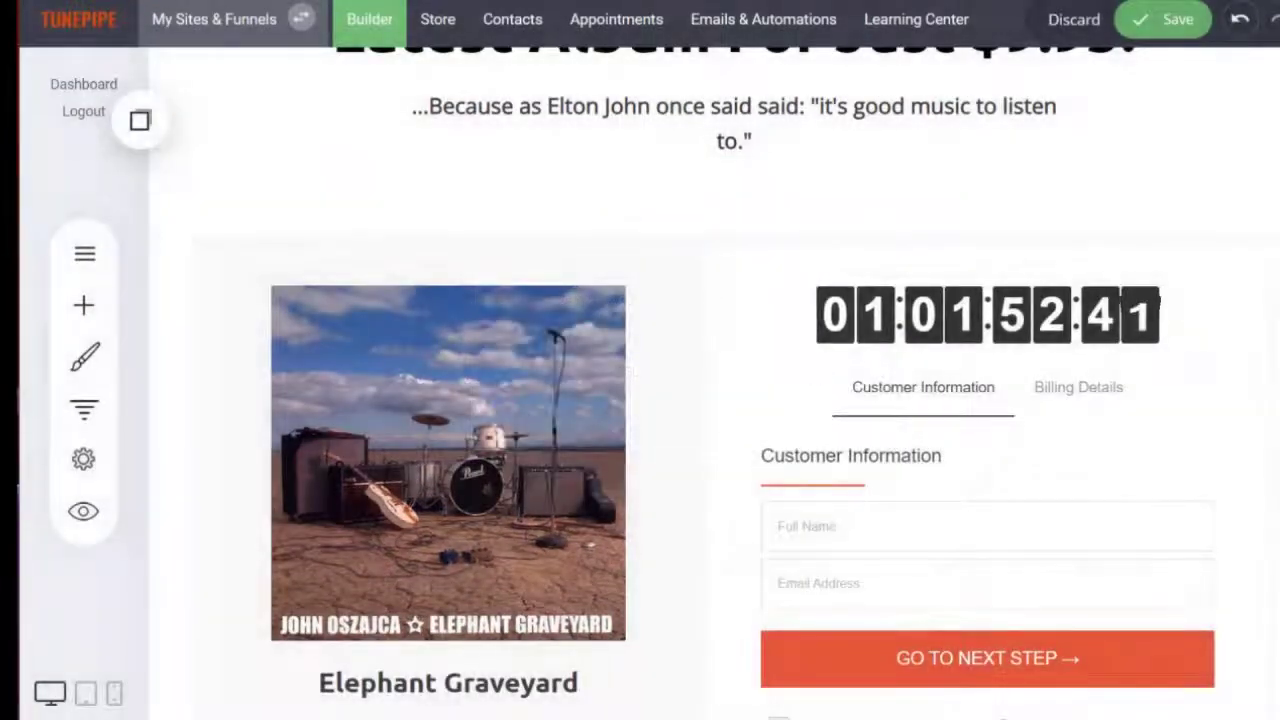
scroll(640, 380, "down", 7)
scroll(640, 380, "up", 3)
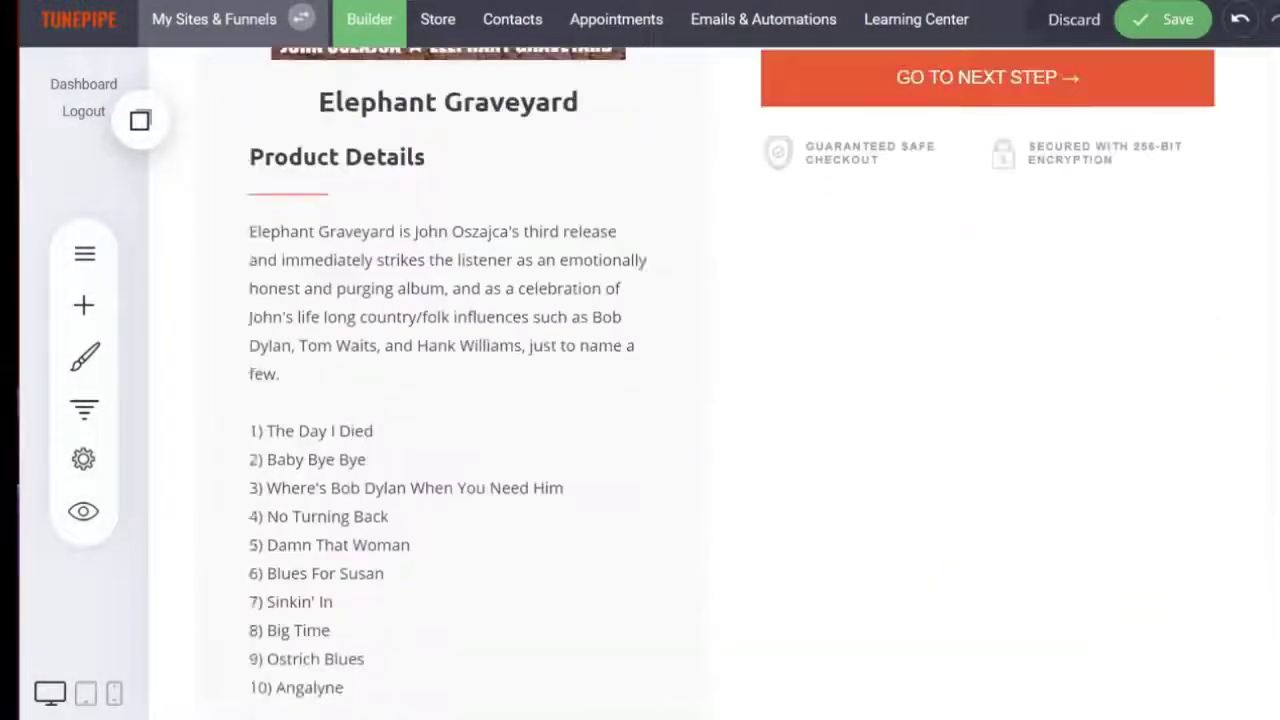
Step: Check the countdown checkout's settings and main product selection, save the page, and look over it
scroll(926, 440, "up", 5)
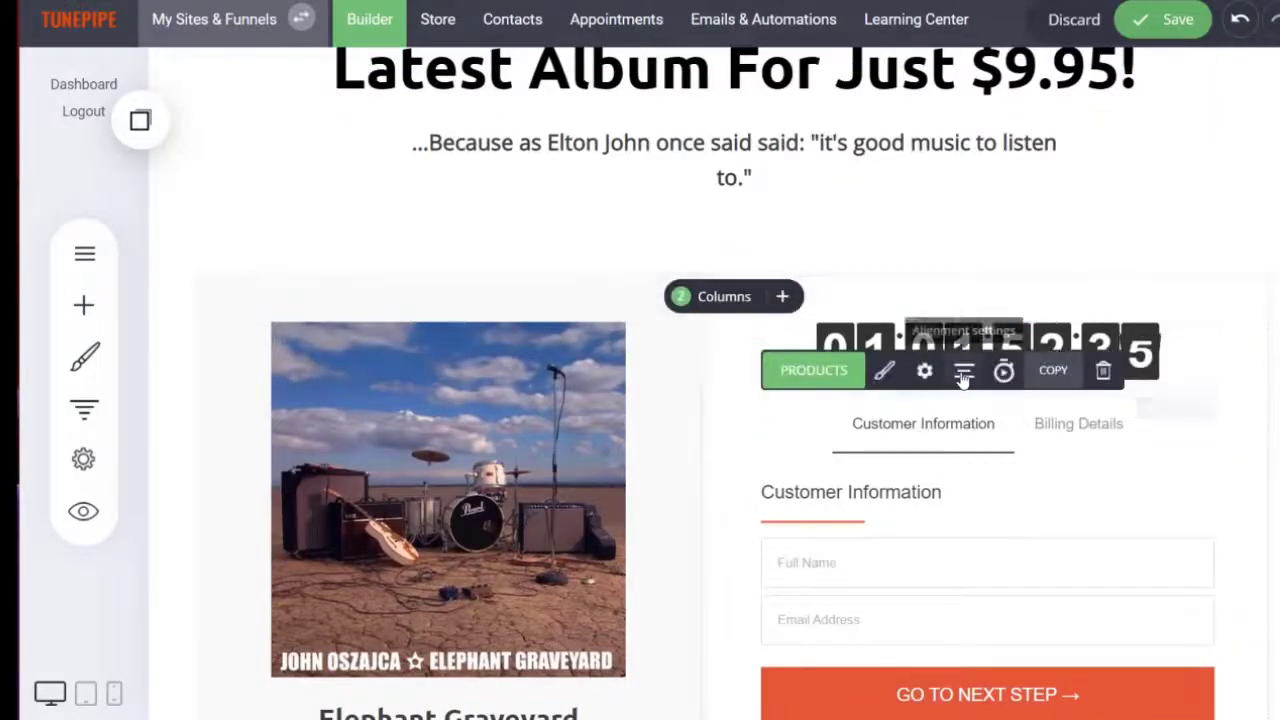
left_click(926, 371)
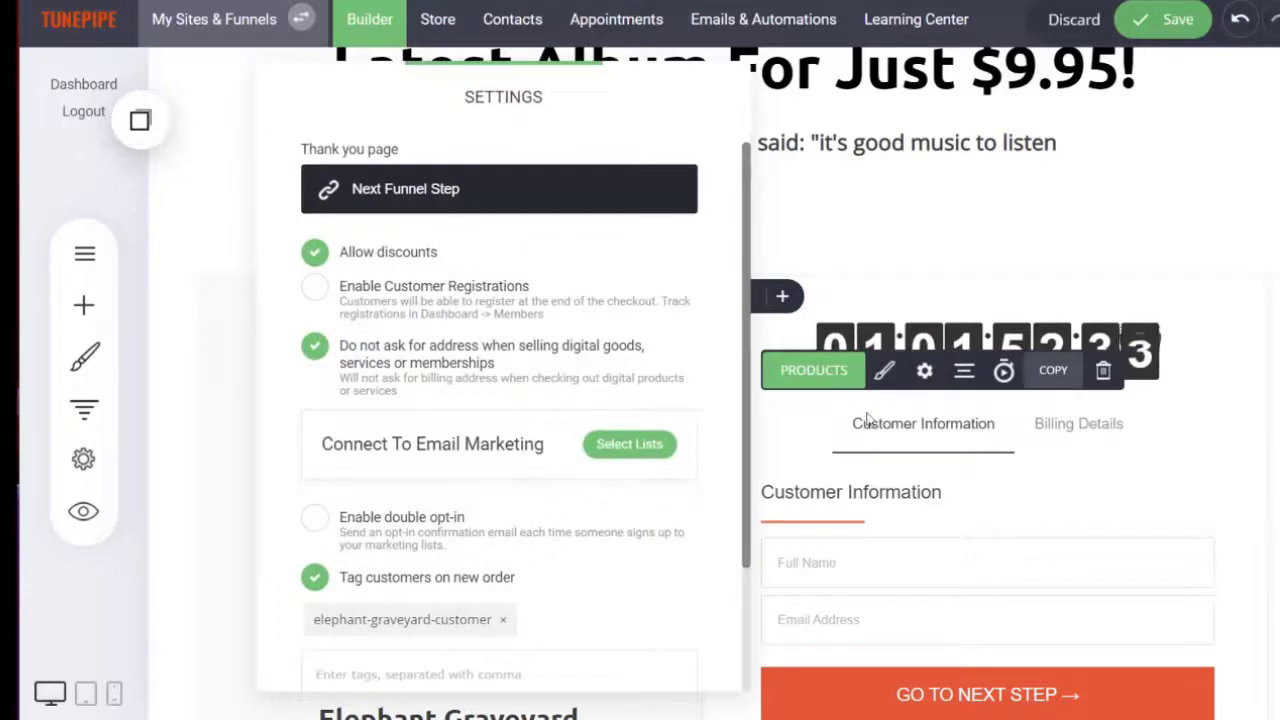
left_click(872, 441)
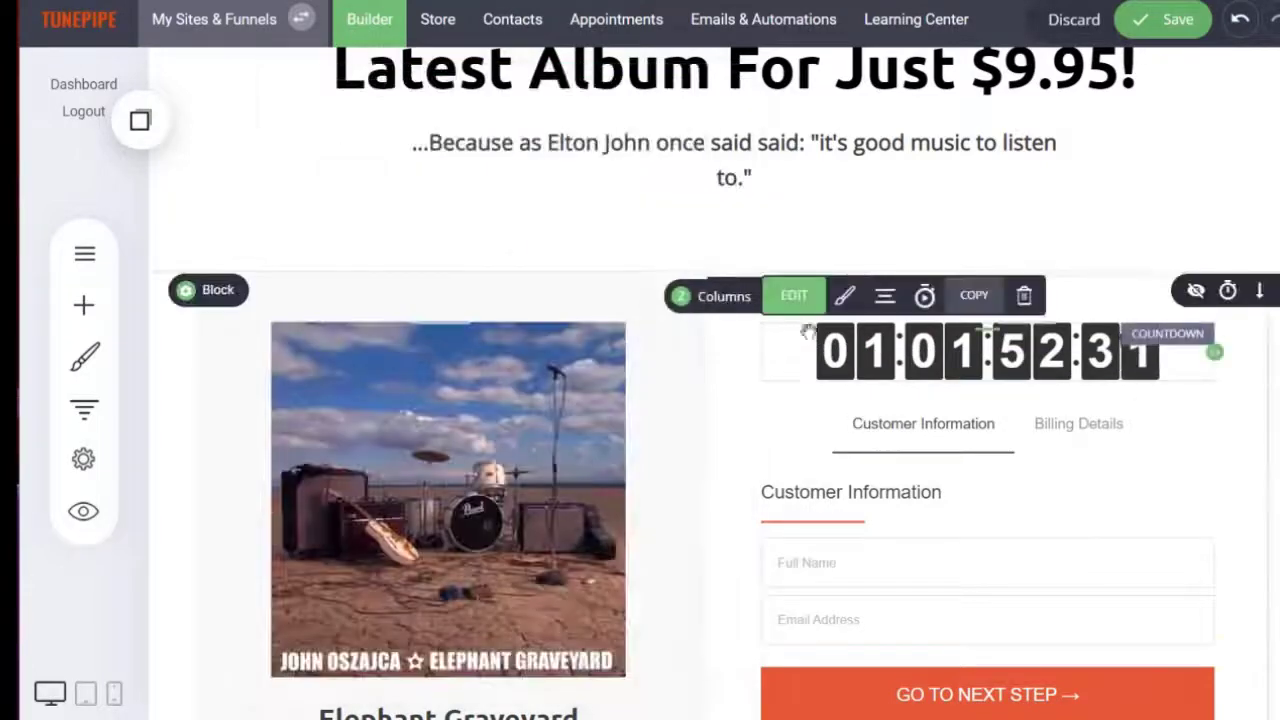
left_click(810, 370)
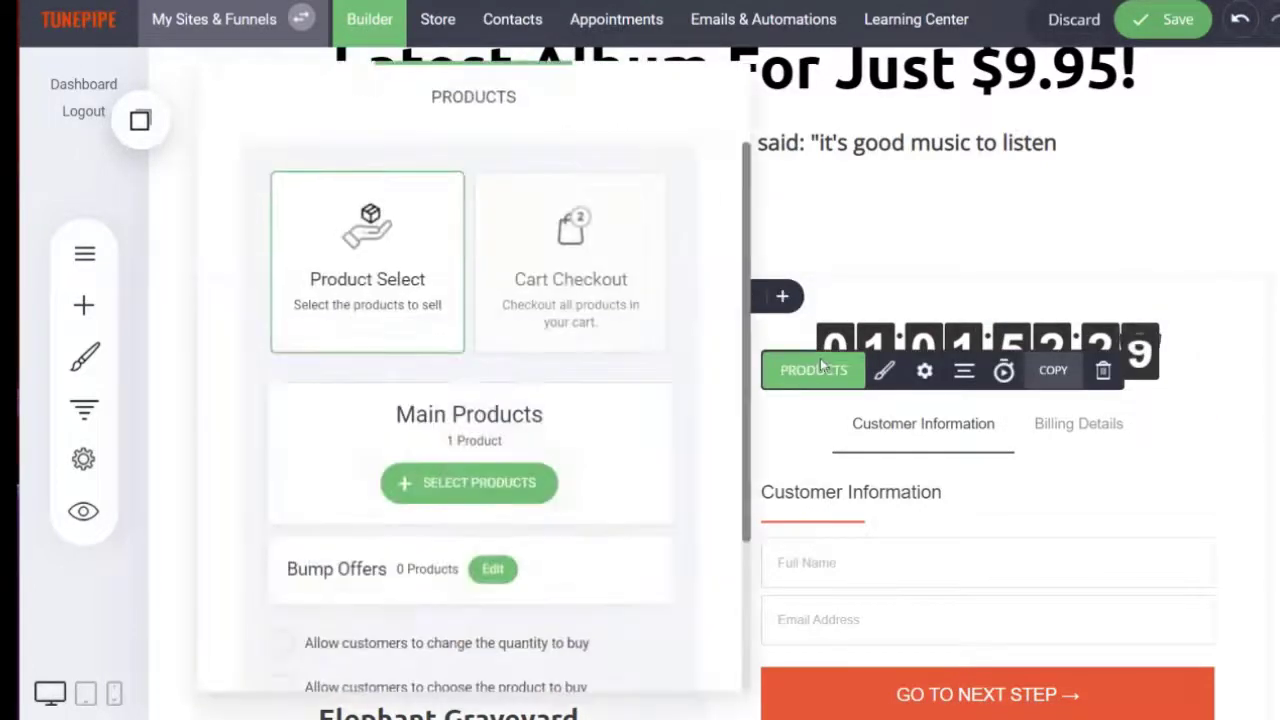
left_click(493, 480)
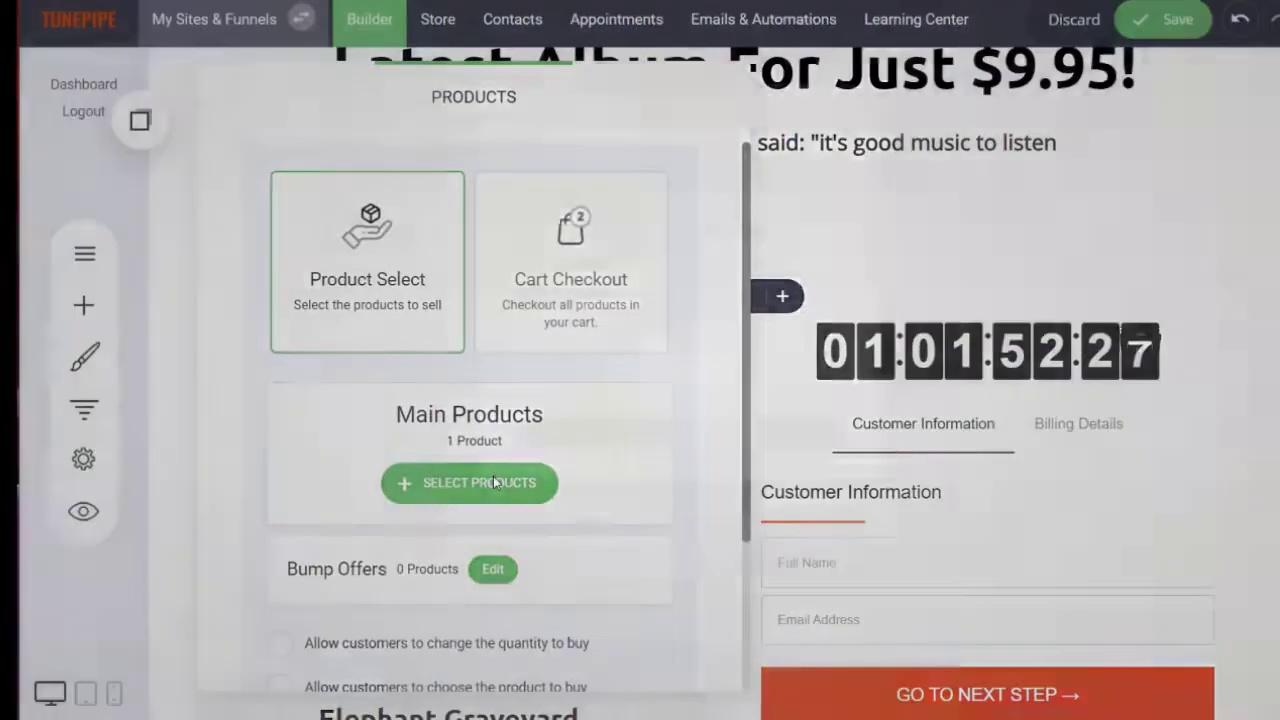
left_click(726, 445)
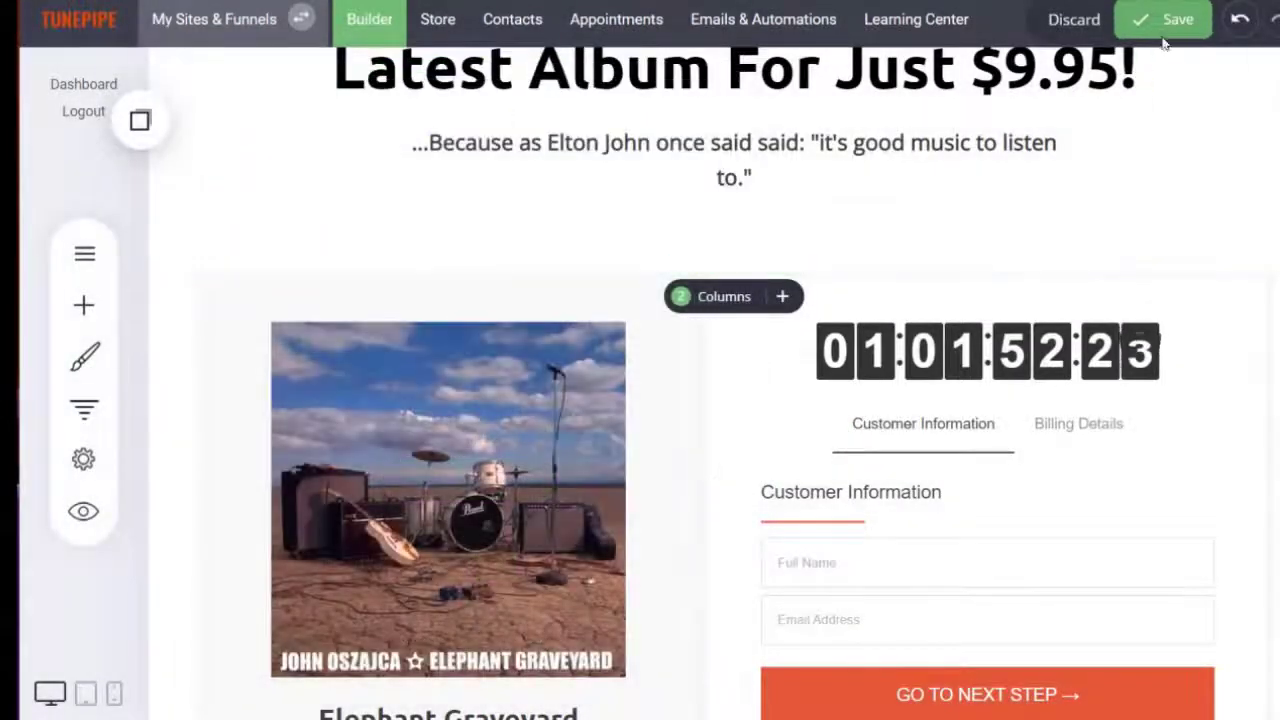
left_click(1162, 30)
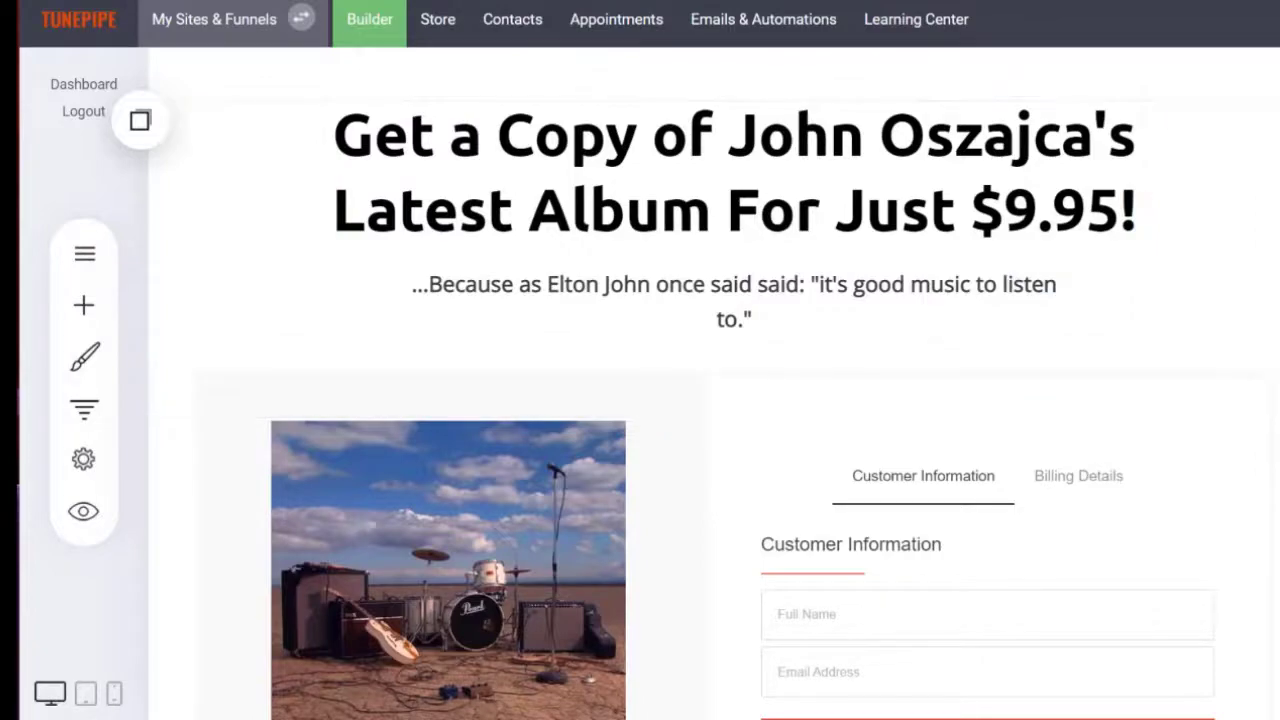
scroll(734, 400, "down", 10)
scroll(734, 400, "down", 10)
Step: Create a new email automation named Test Automation
left_click(808, 22)
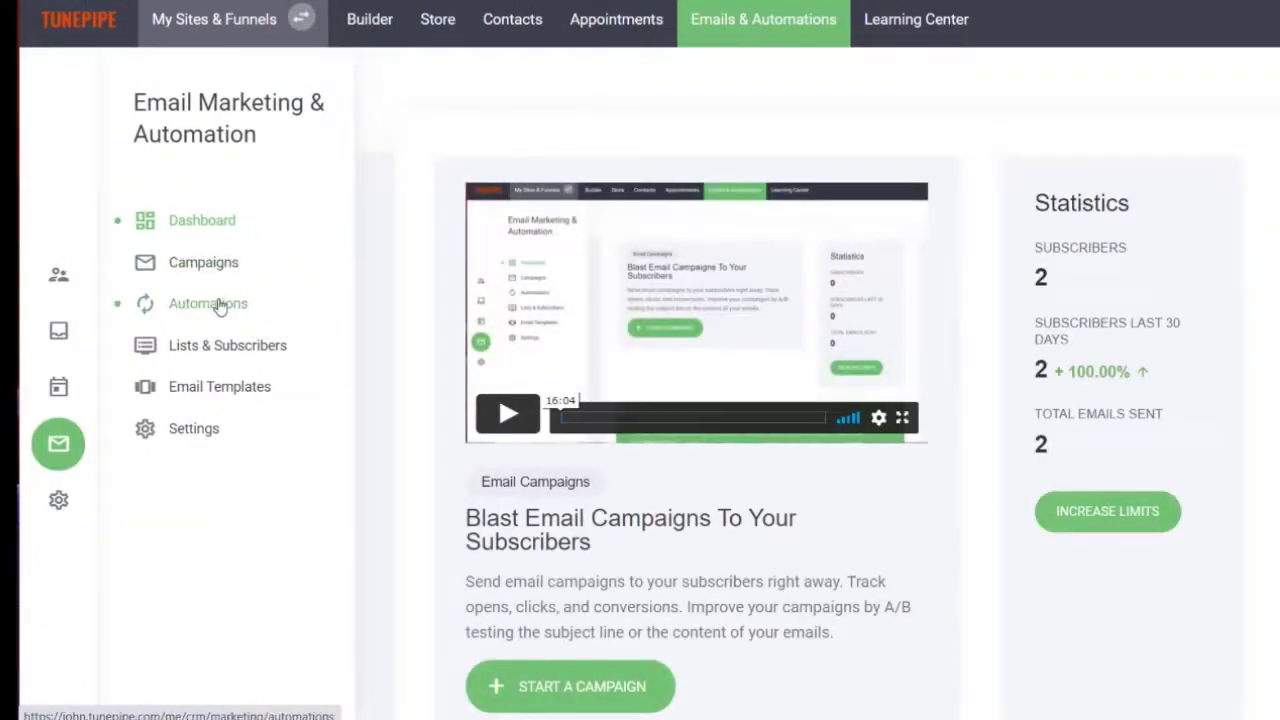
left_click(219, 305)
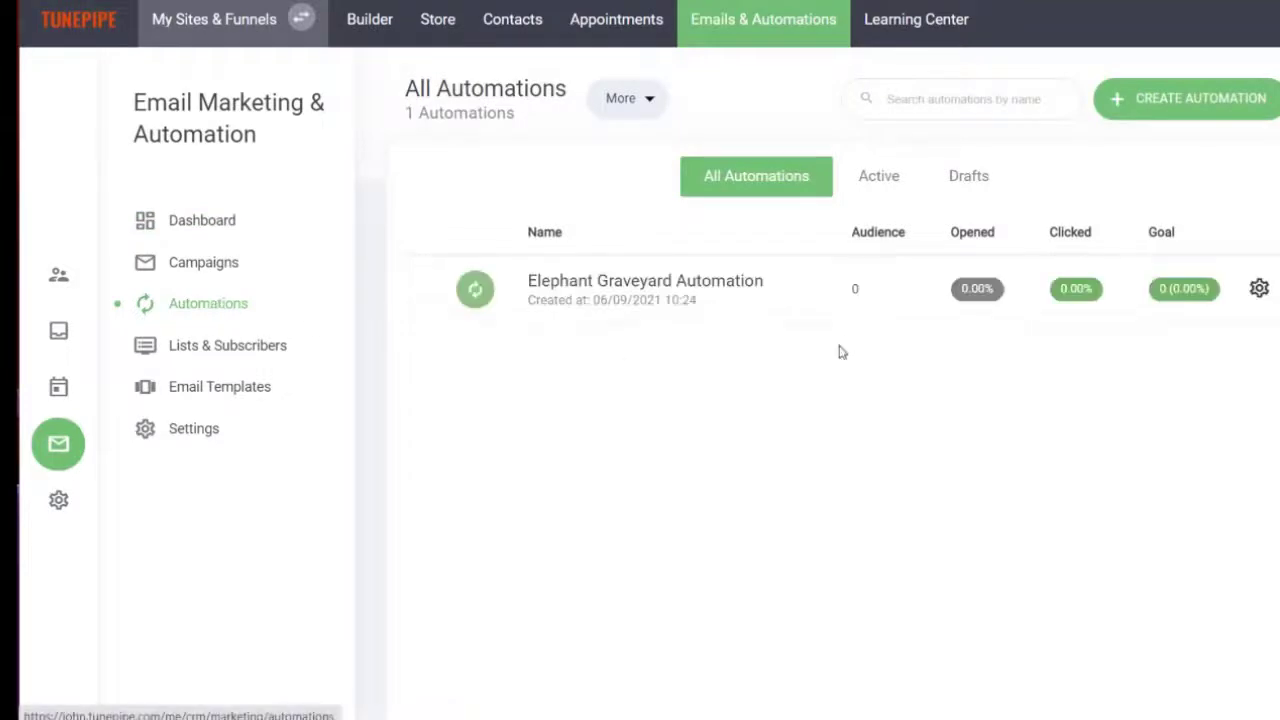
left_click(1165, 100)
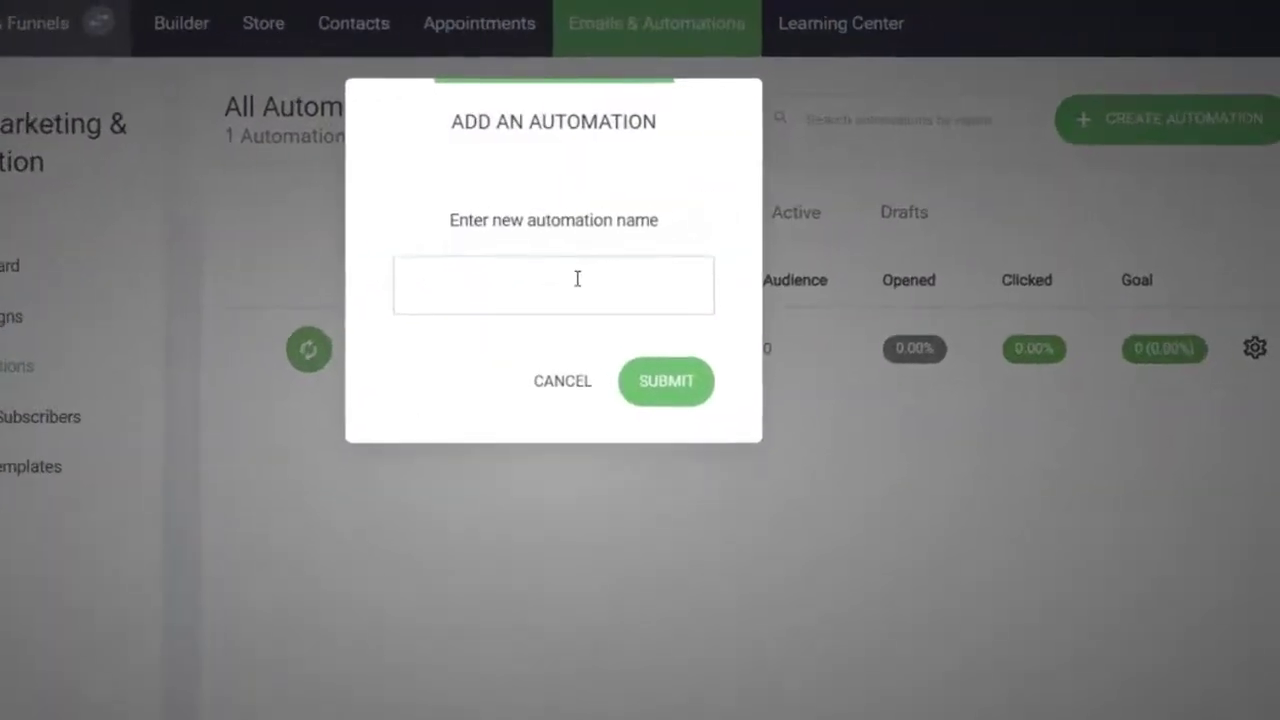
type("Test Automation")
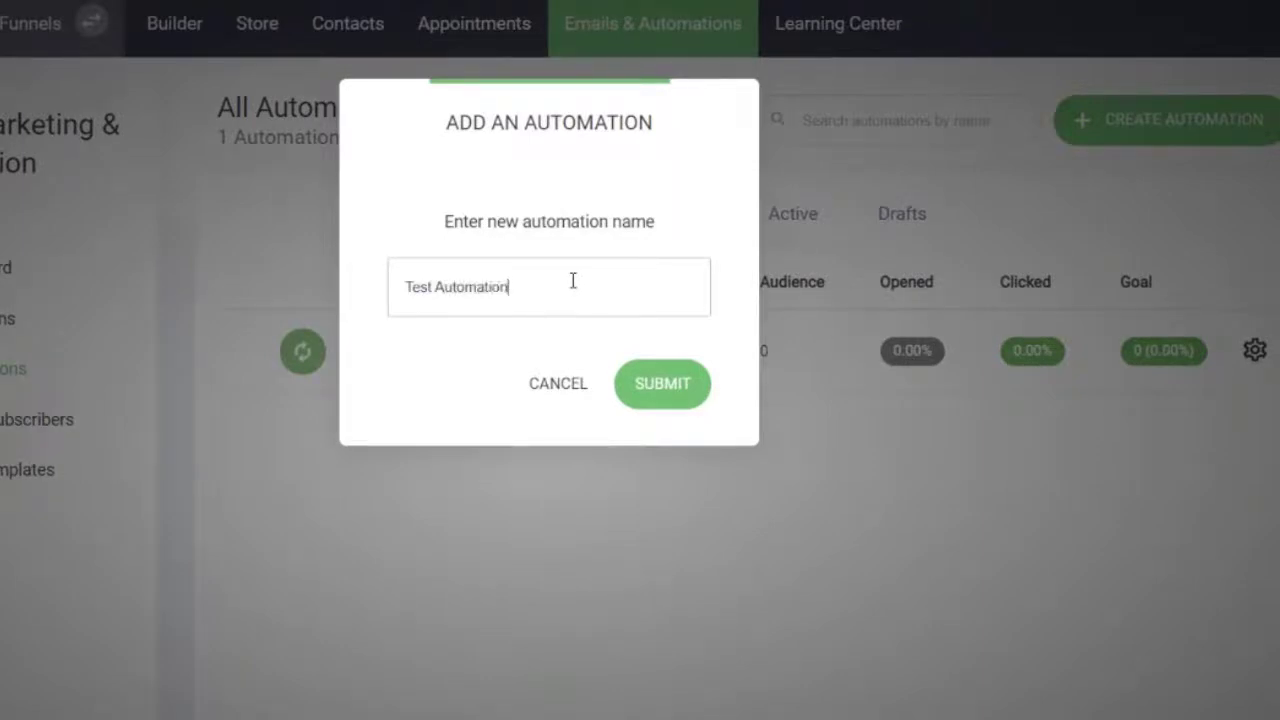
left_click(668, 380)
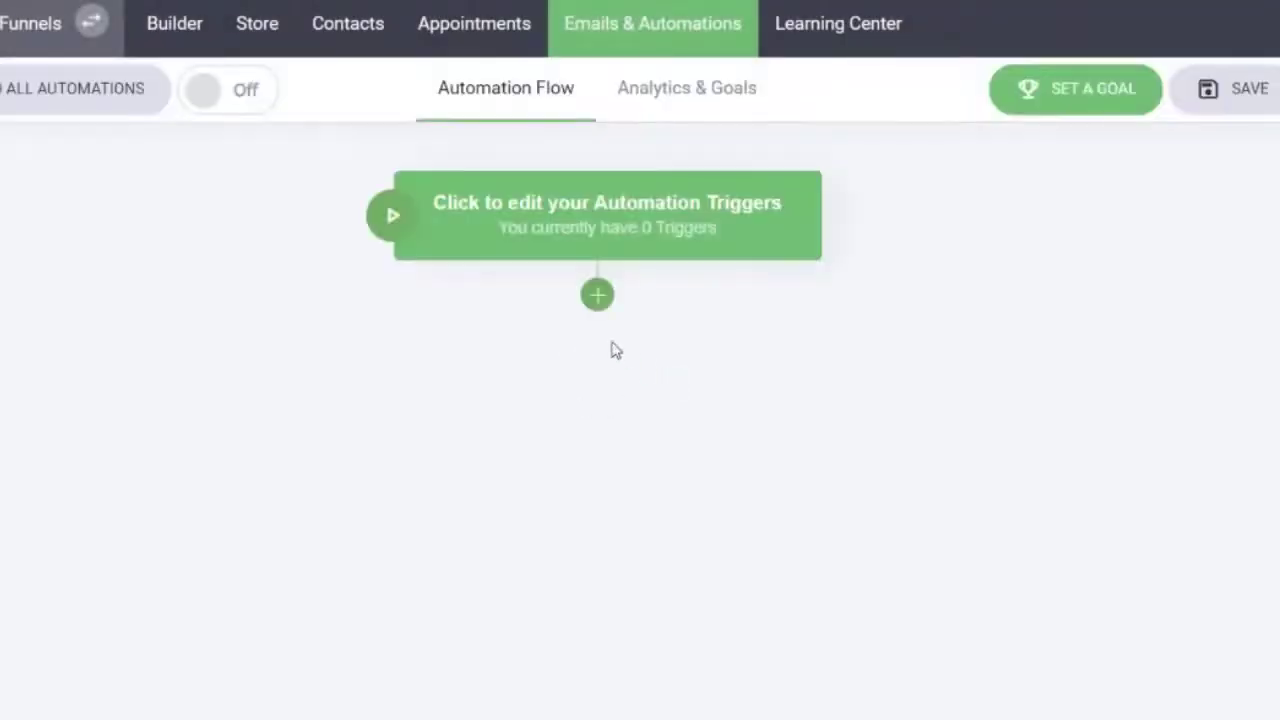
Step: Add an automation trigger that starts the flow when the jo-subscribers tag is added
left_click(541, 222)
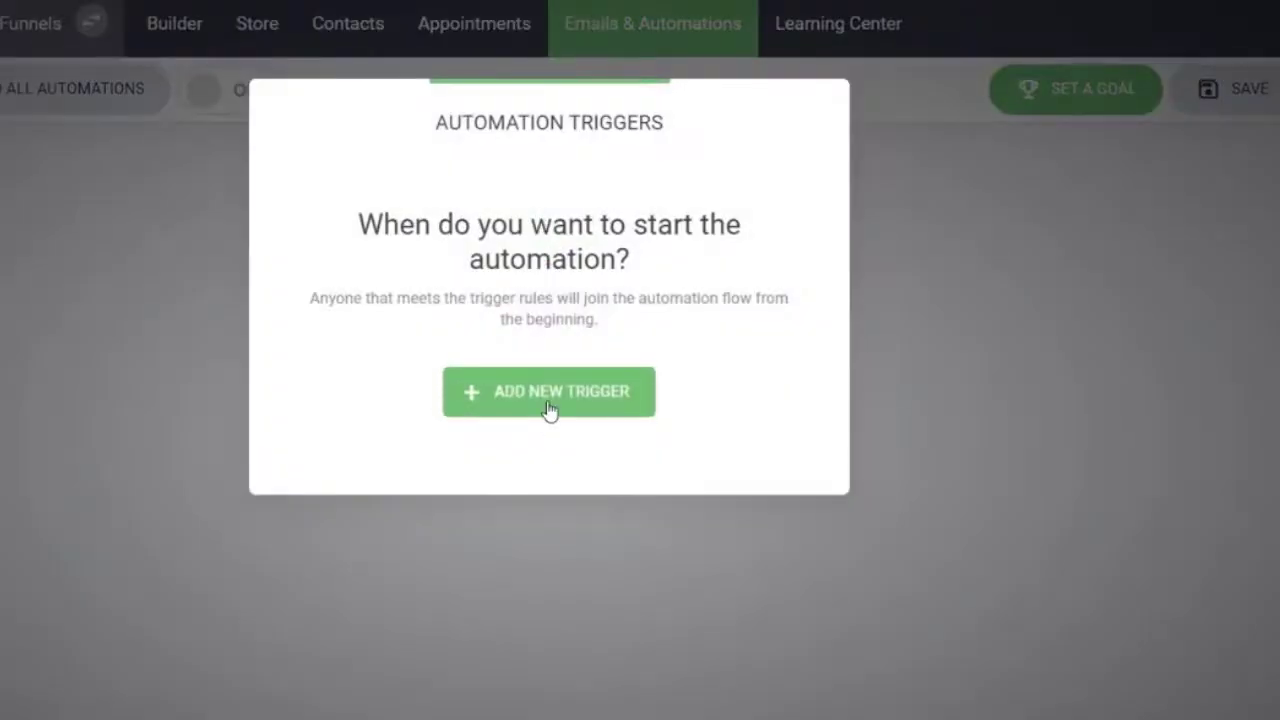
left_click(548, 409)
left_click(440, 471)
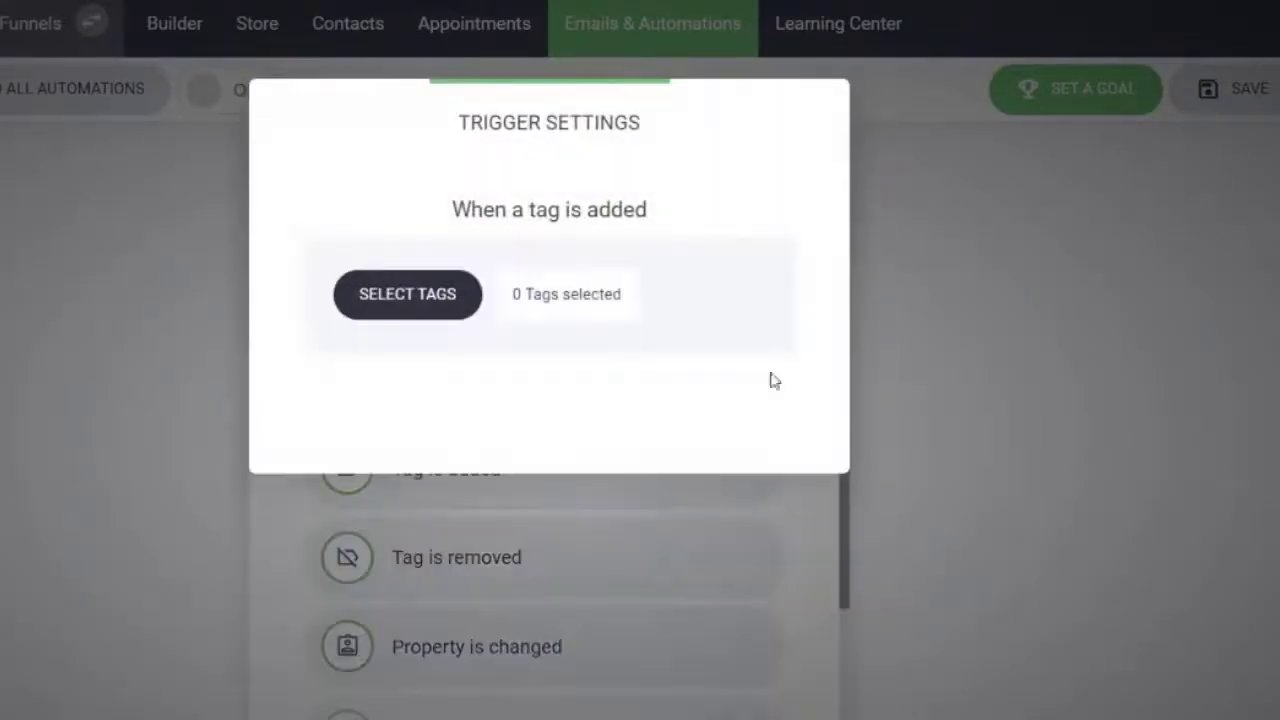
left_click(422, 301)
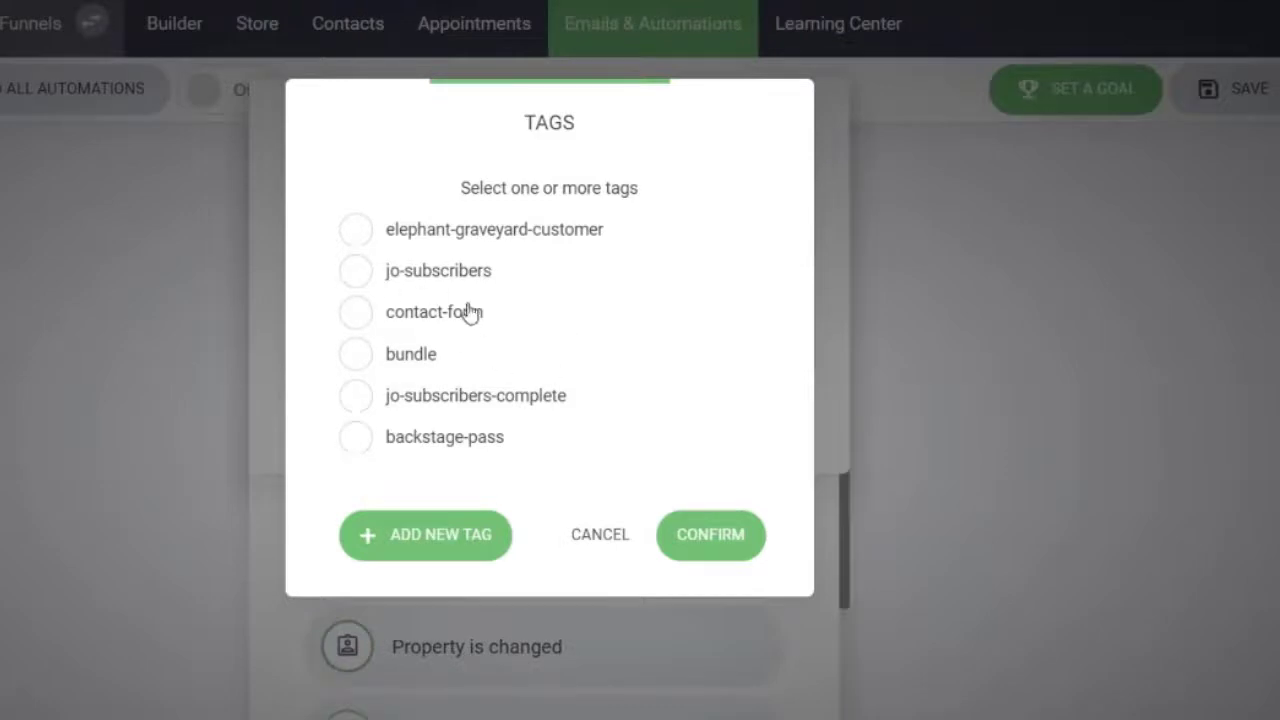
left_click(357, 274)
left_click(722, 539)
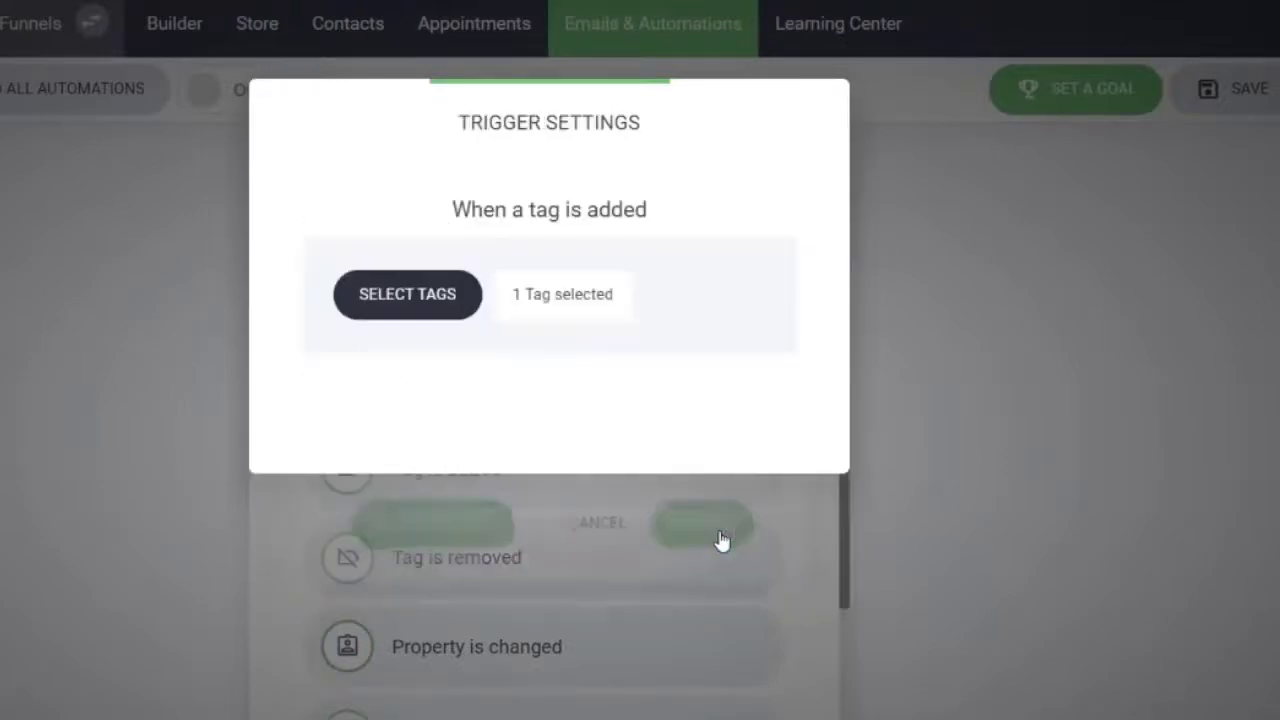
left_click(806, 547)
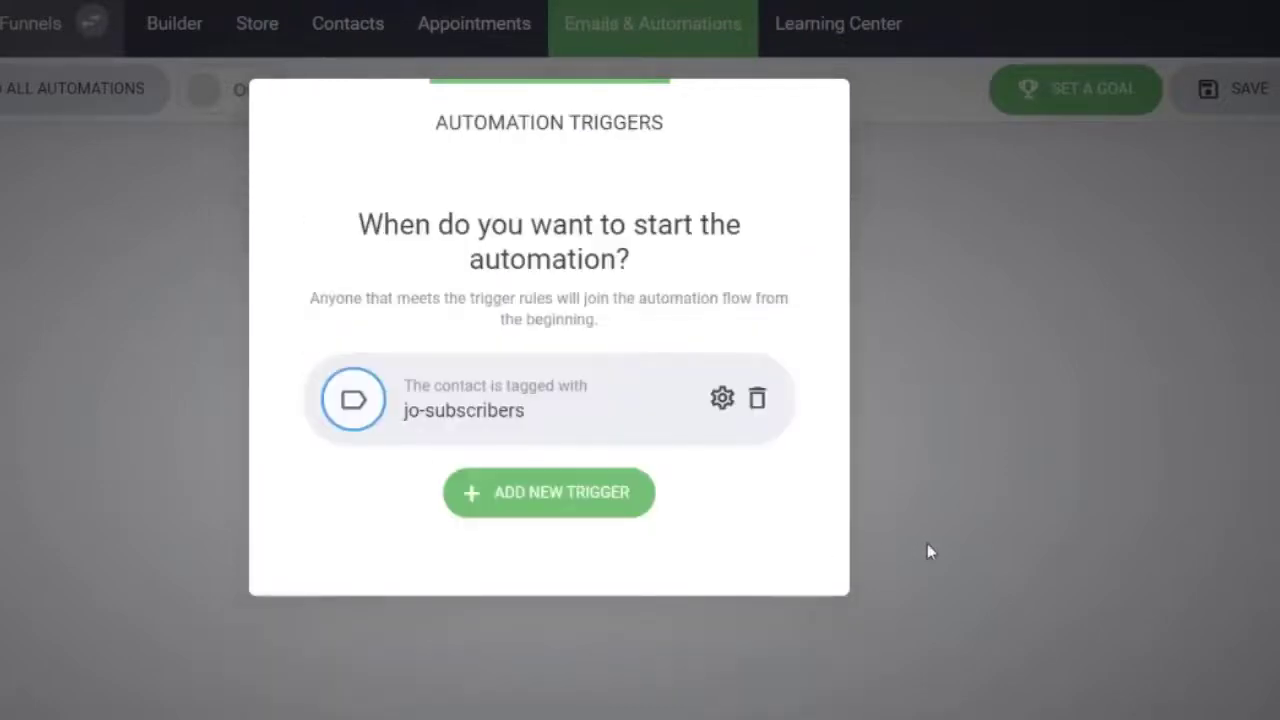
left_click(928, 517)
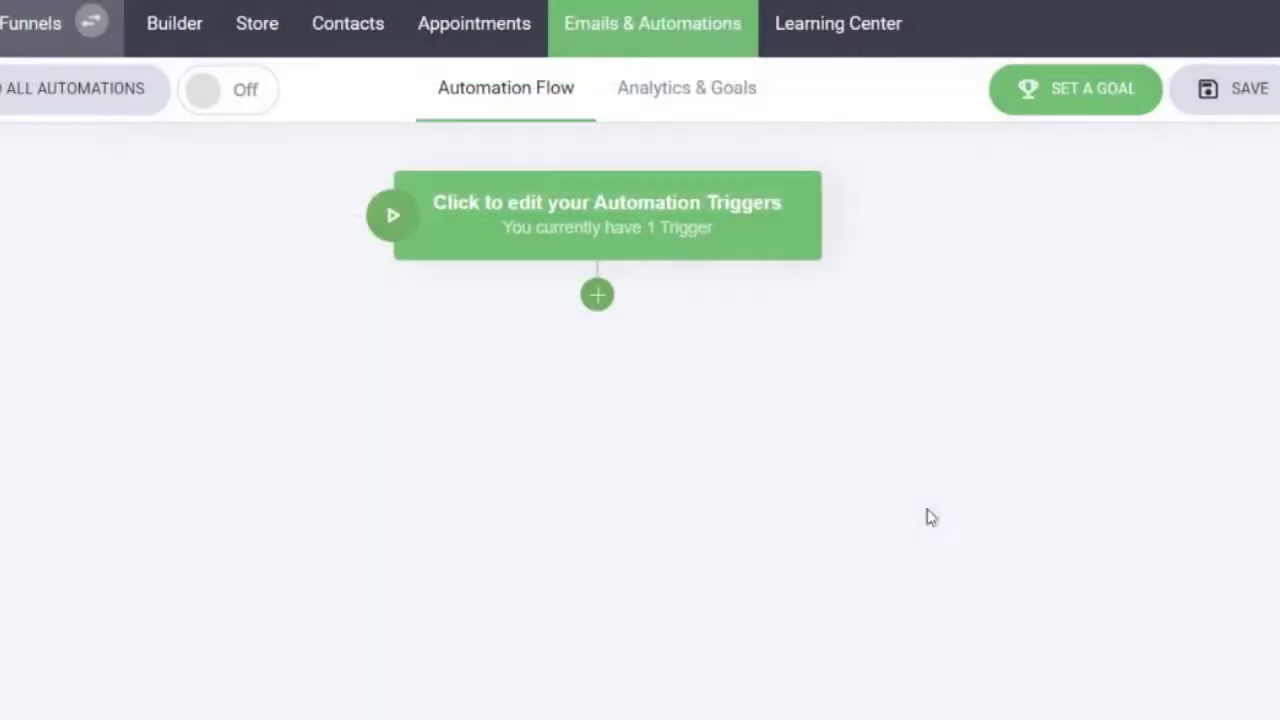
Step: Add a Send Email step below the trigger, leave its subject line empty, and start building the email
left_click(597, 296)
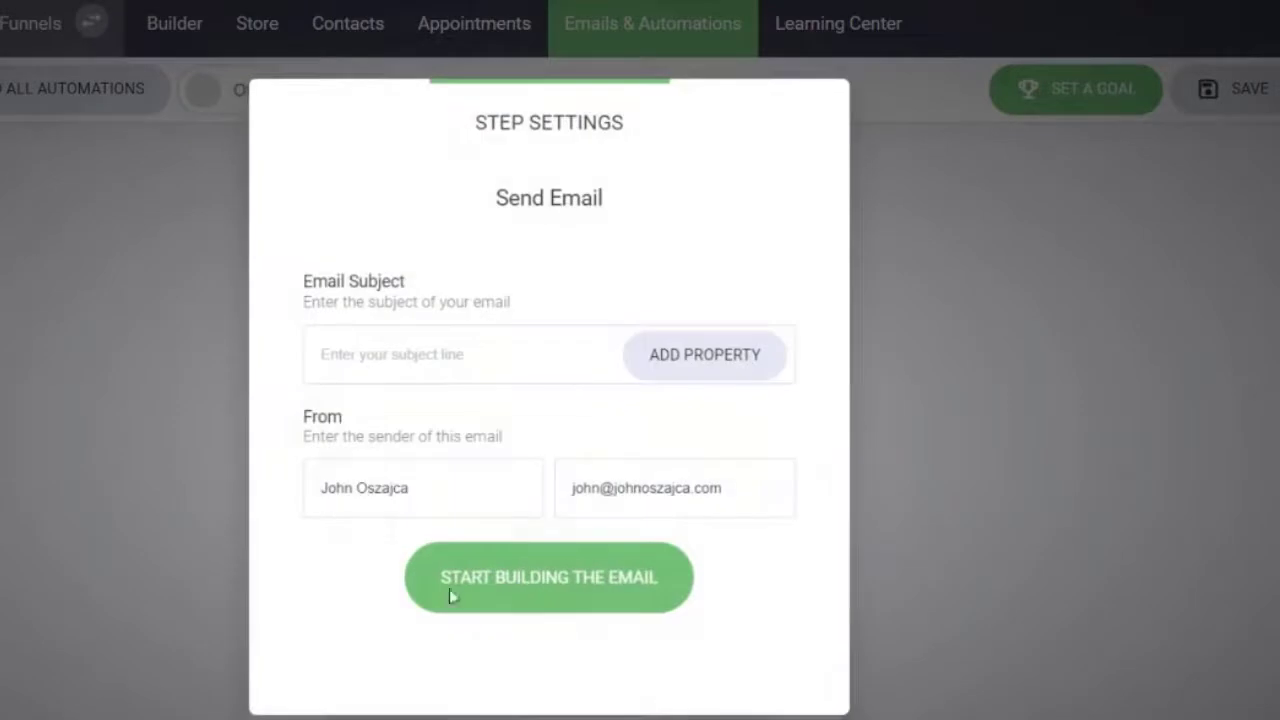
left_click(407, 357)
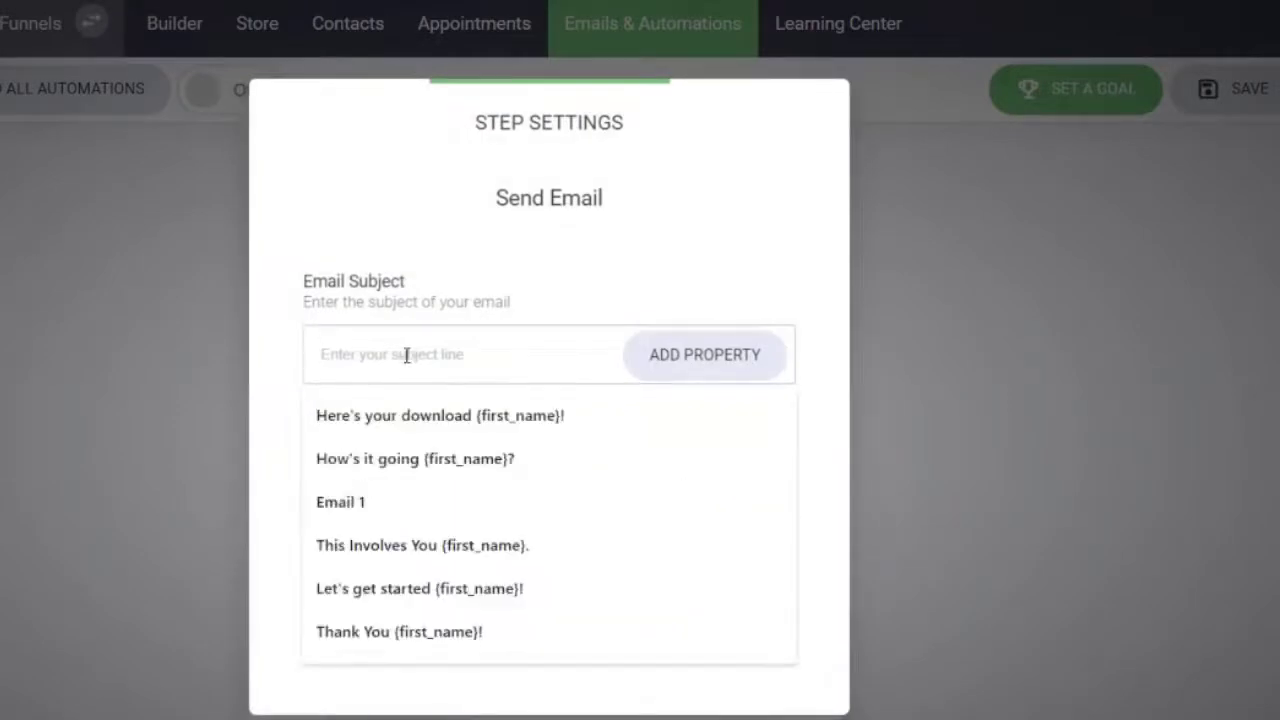
left_click(719, 232)
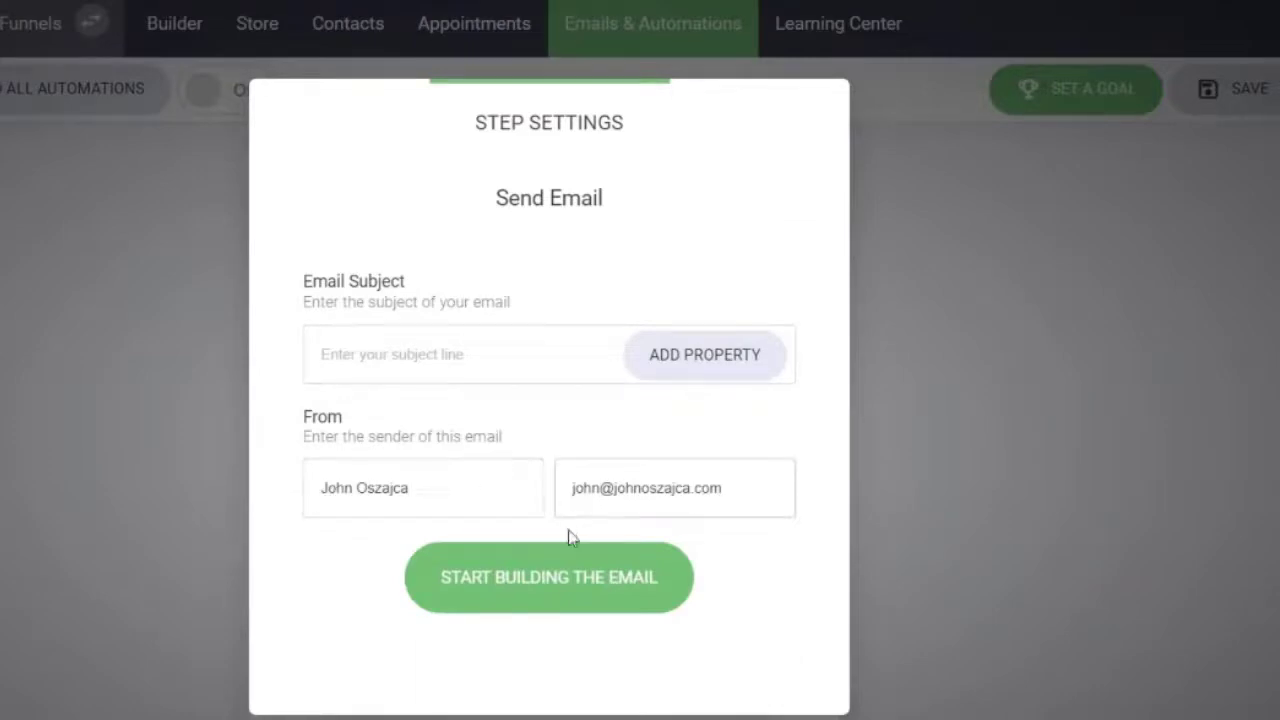
left_click(517, 590)
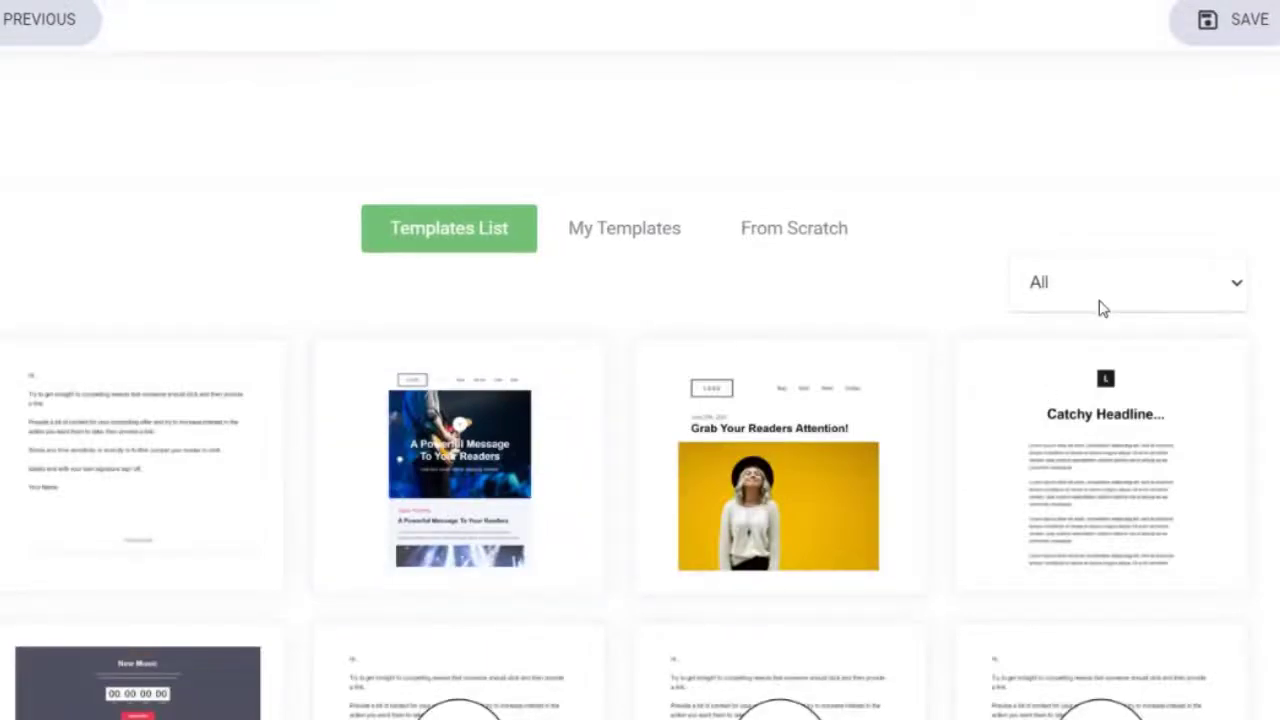
Step: Filter the email templates by Funnel - (Quick Start), load the Quick Start 1 template and read through its content
left_click(1102, 308)
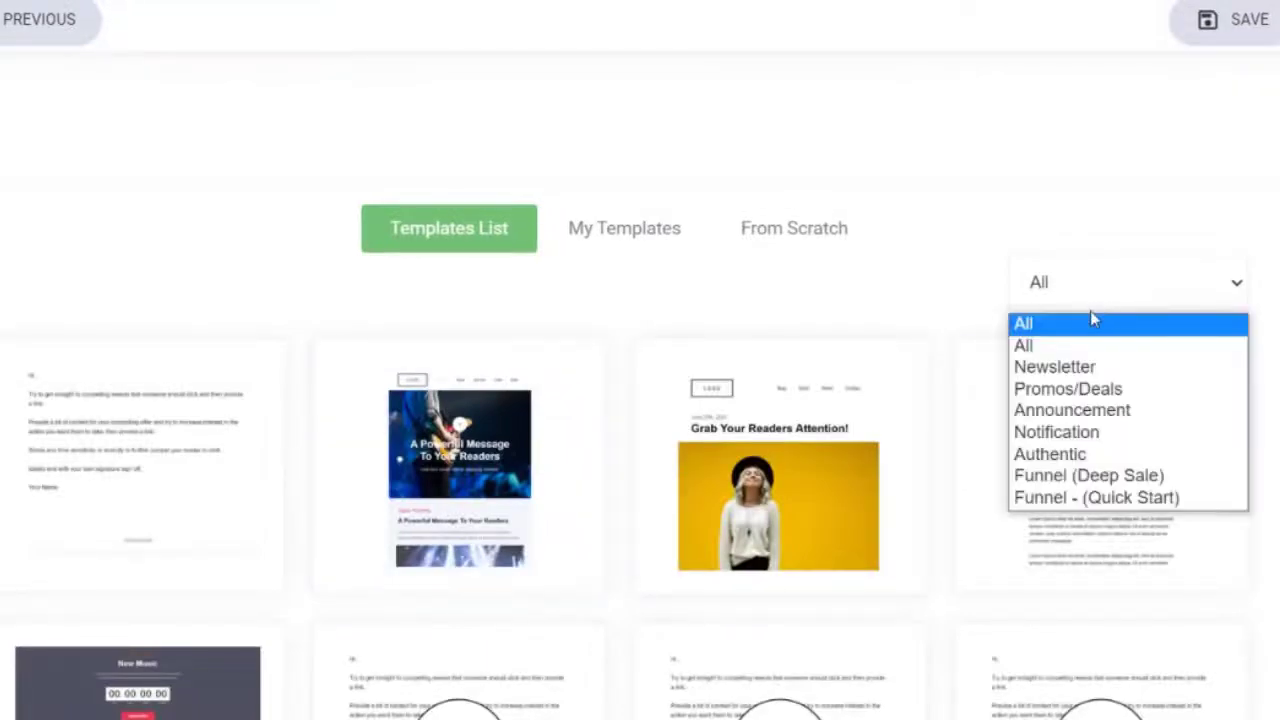
left_click(1072, 505)
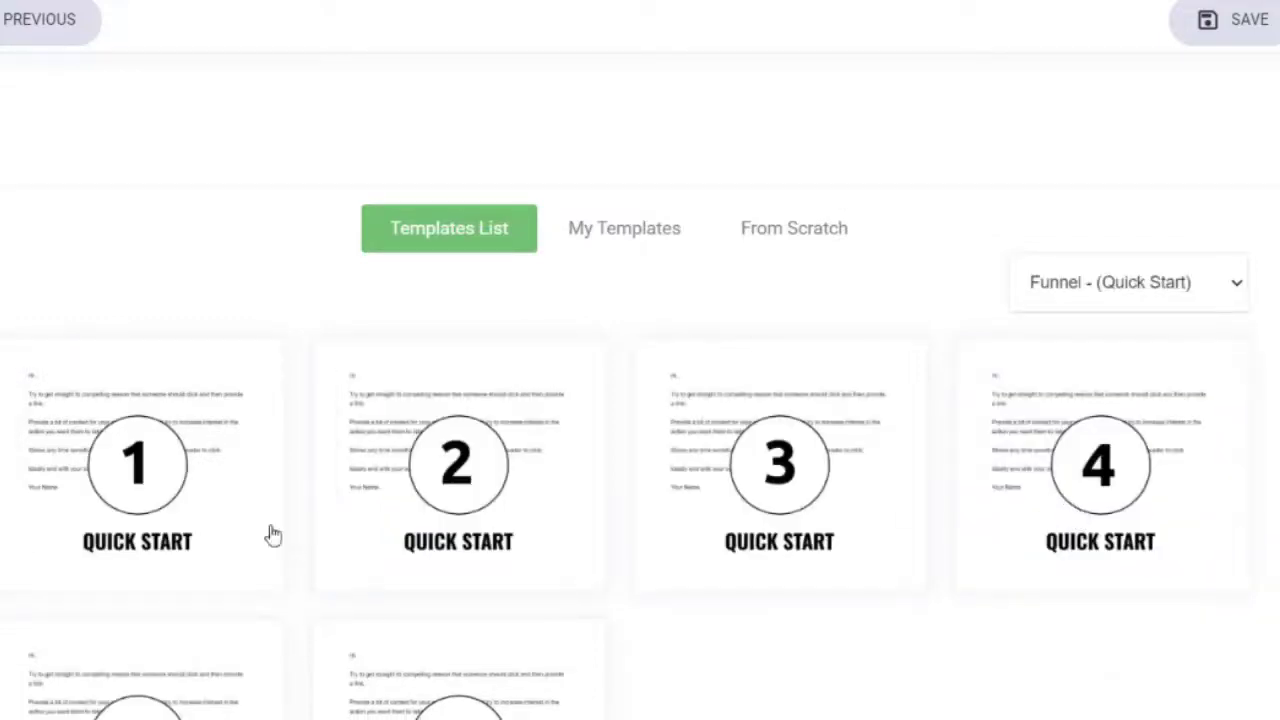
left_click(160, 490)
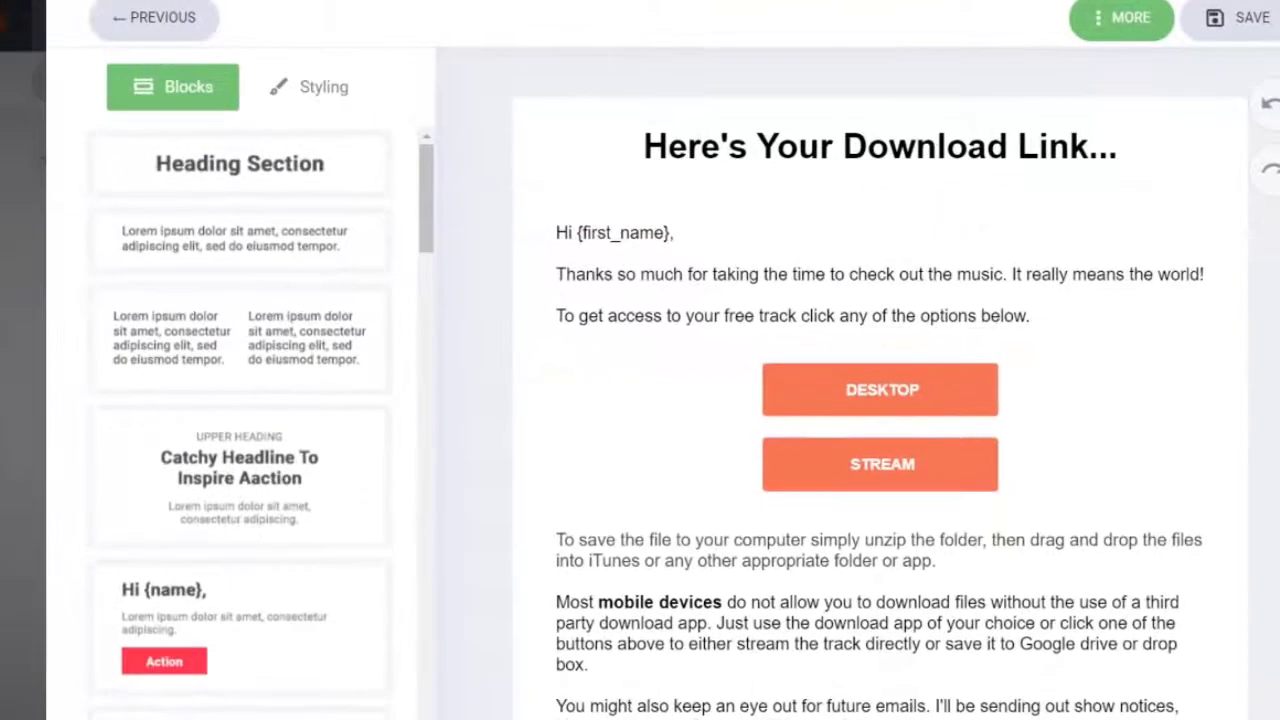
scroll(850, 450, "down", 3)
scroll(880, 390, "down", 3)
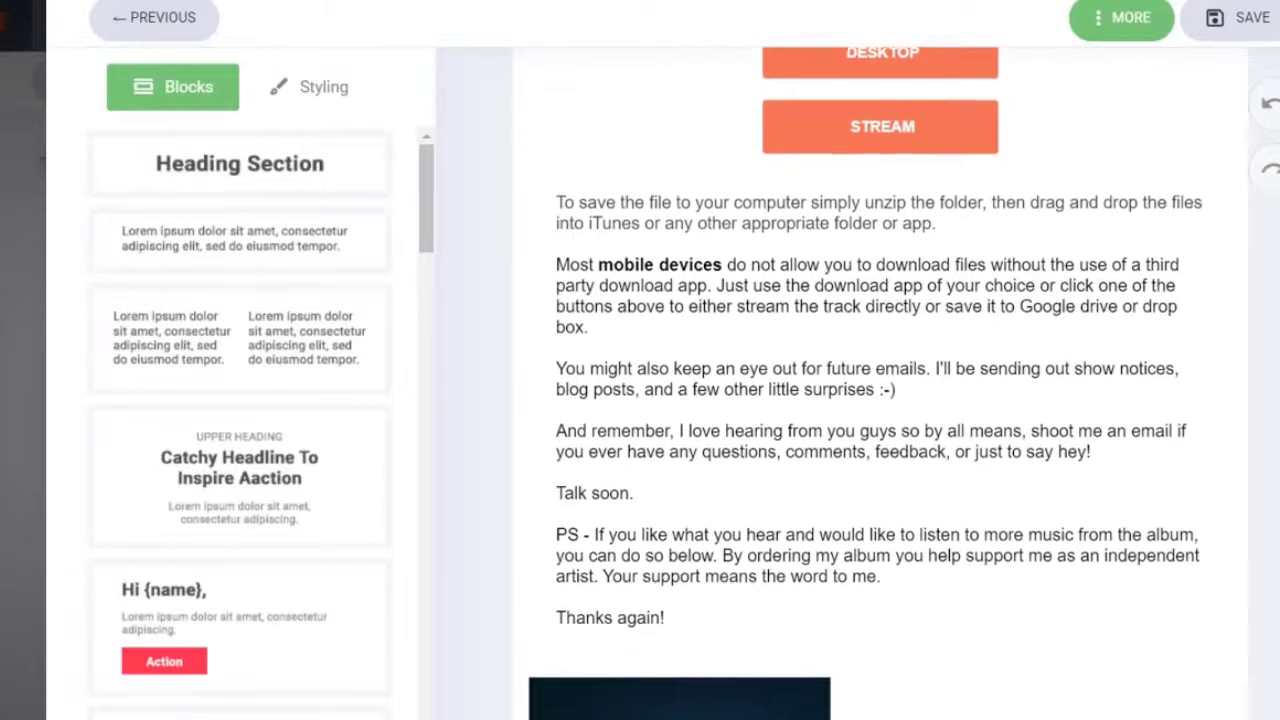
scroll(880, 390, "down", 3)
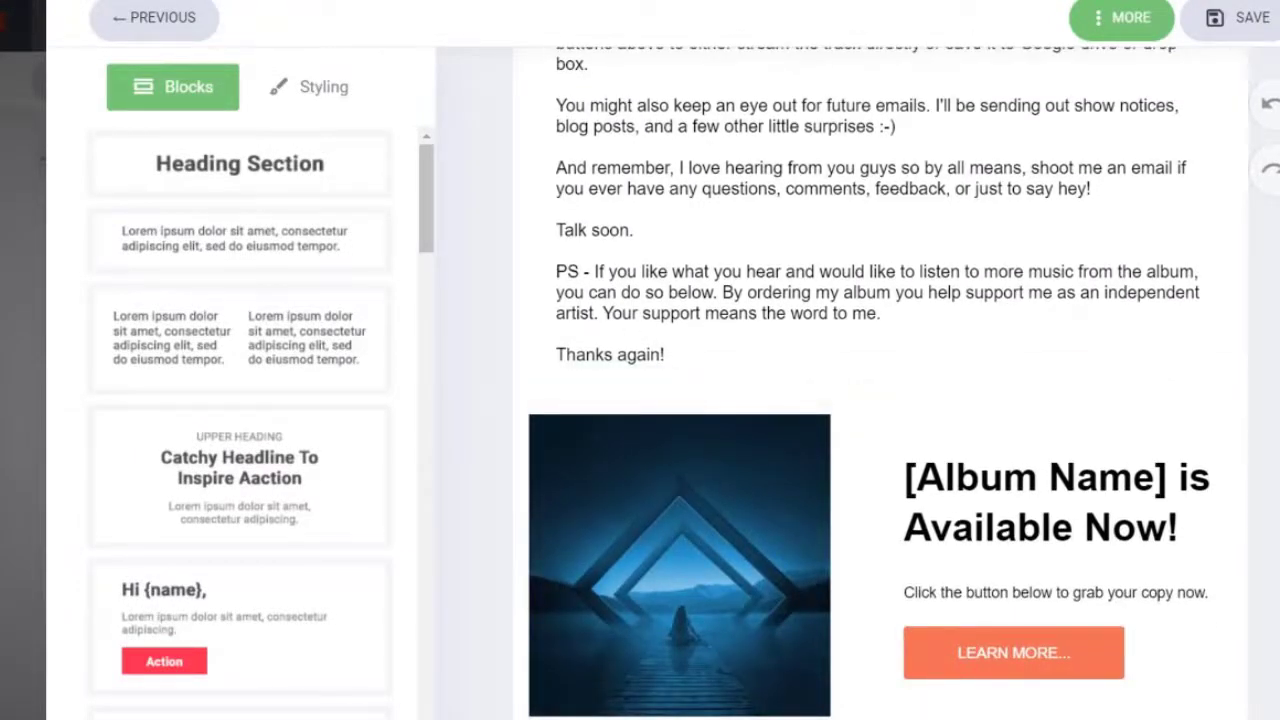
scroll(880, 390, "up", 10)
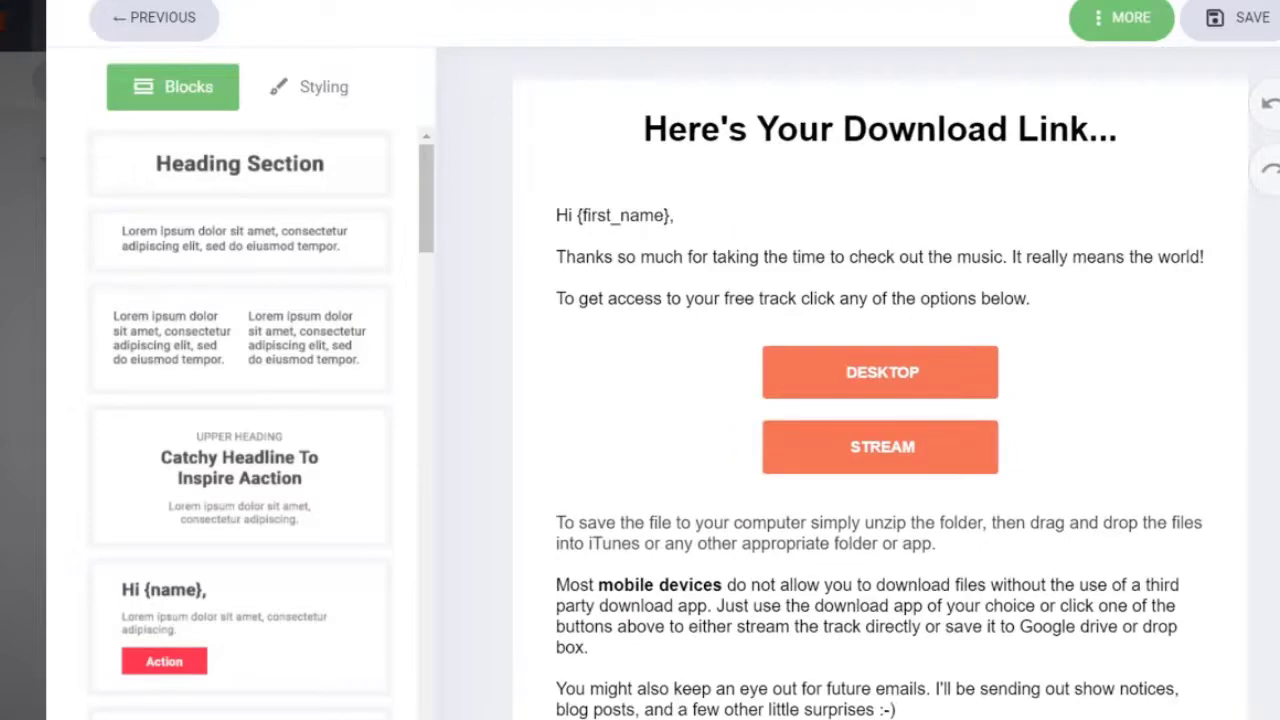
Step: Link the email's DESKTOP button to the file 01 The Day I Died.zip
double_click(882, 372)
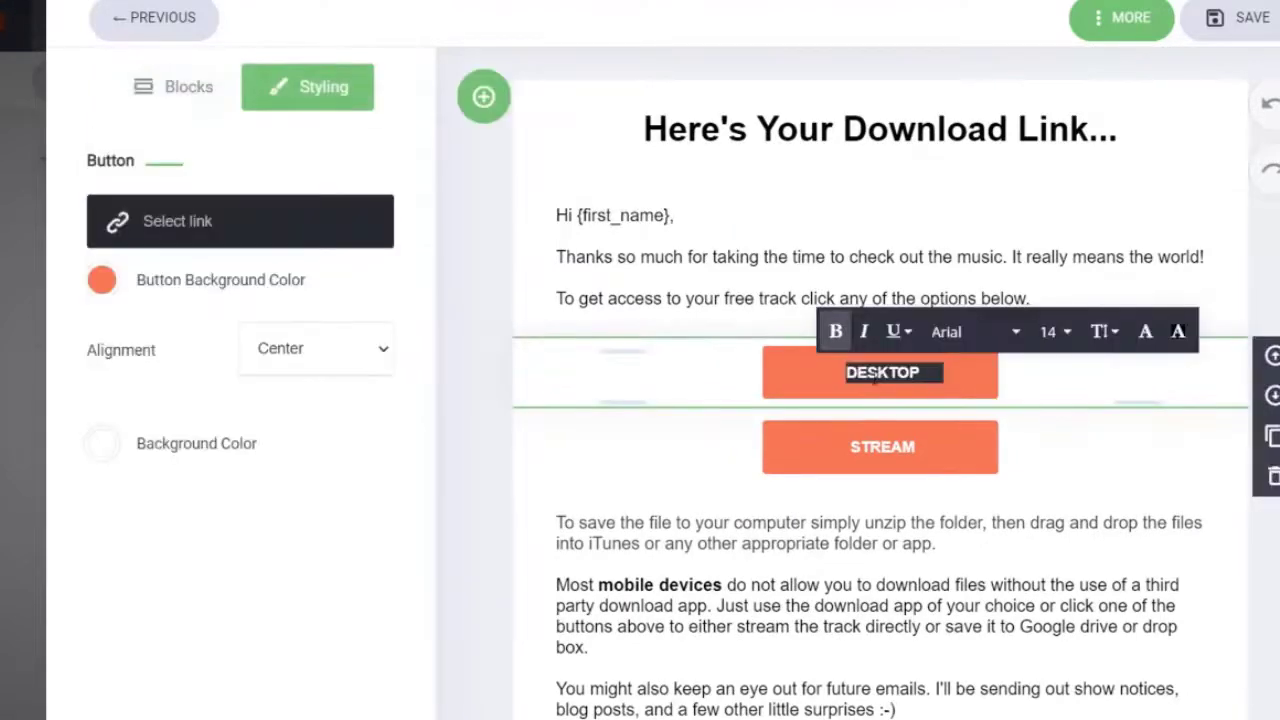
left_click(188, 224)
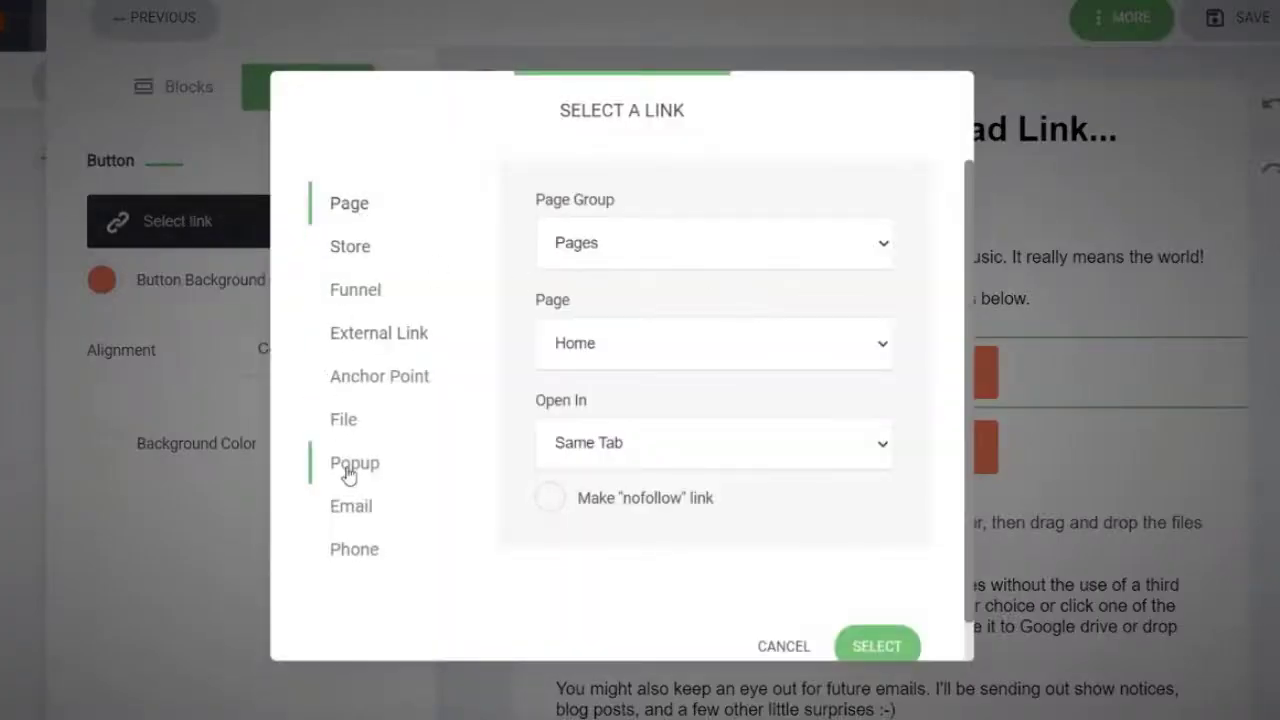
left_click(344, 420)
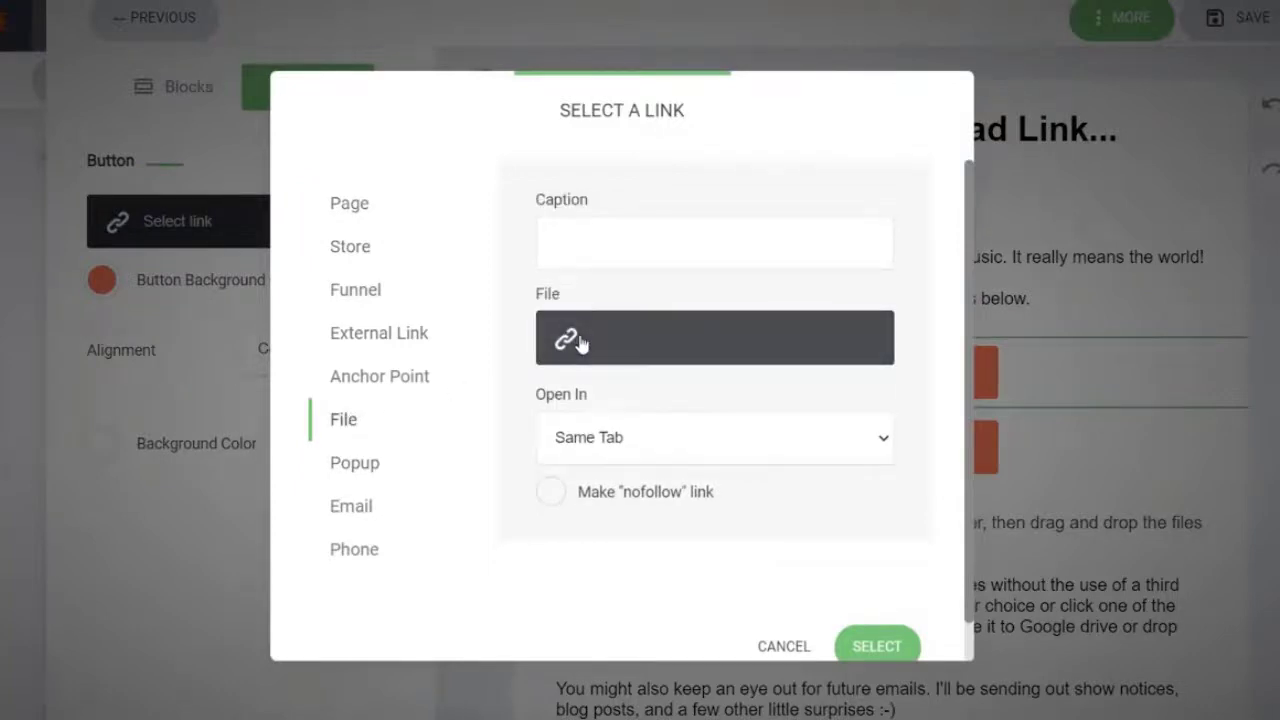
left_click(581, 343)
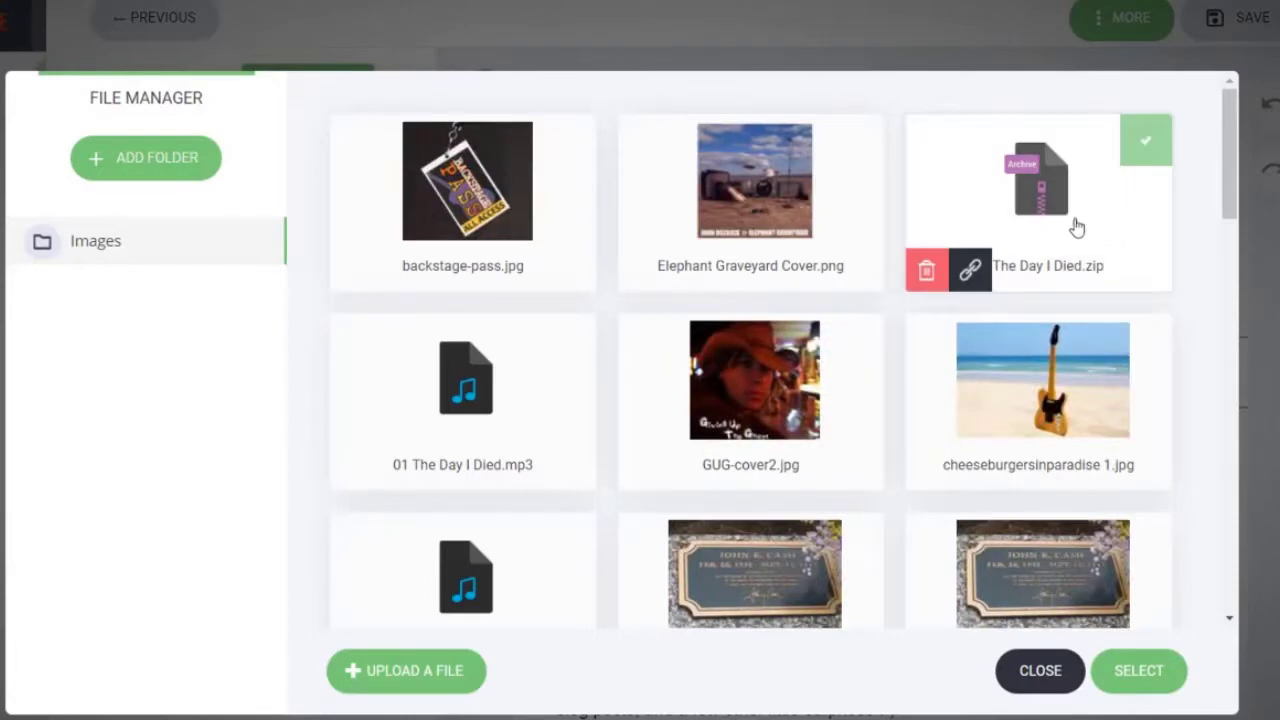
left_click(1075, 227)
left_click(1141, 675)
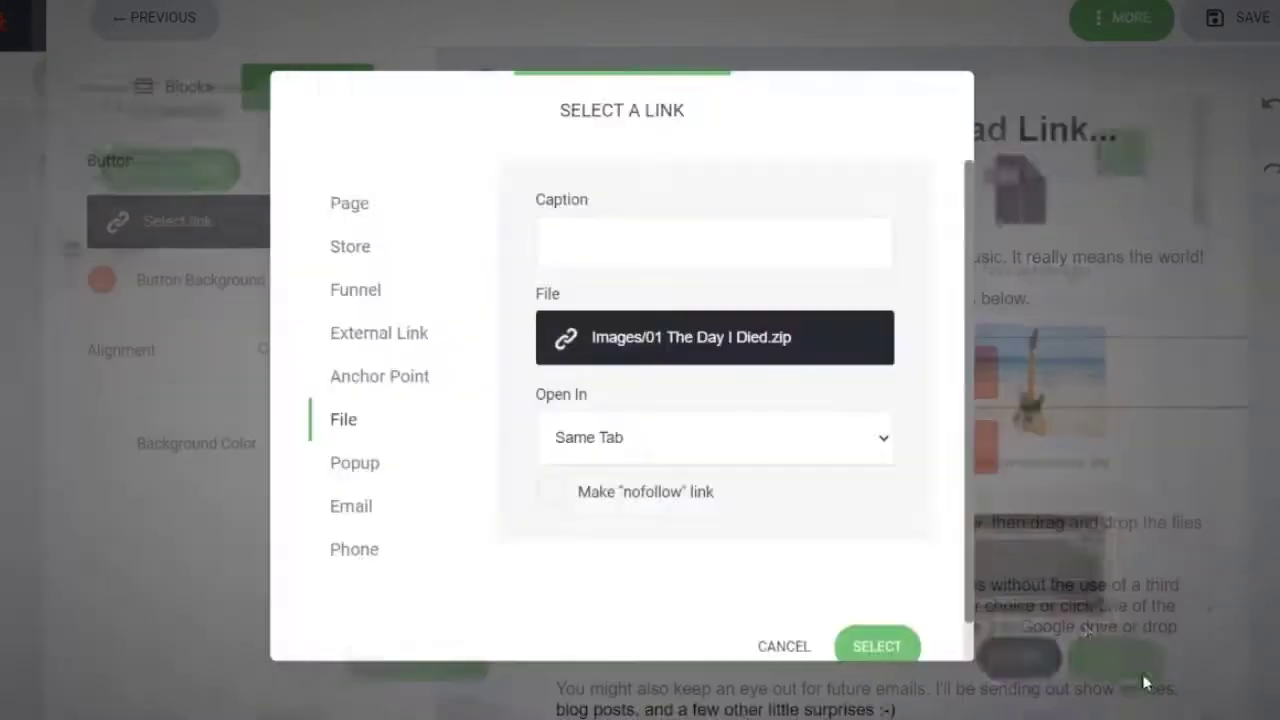
left_click(877, 647)
Step: Link the email's STREAM button to the file 01 The Day I Died.mp3
left_click(878, 449)
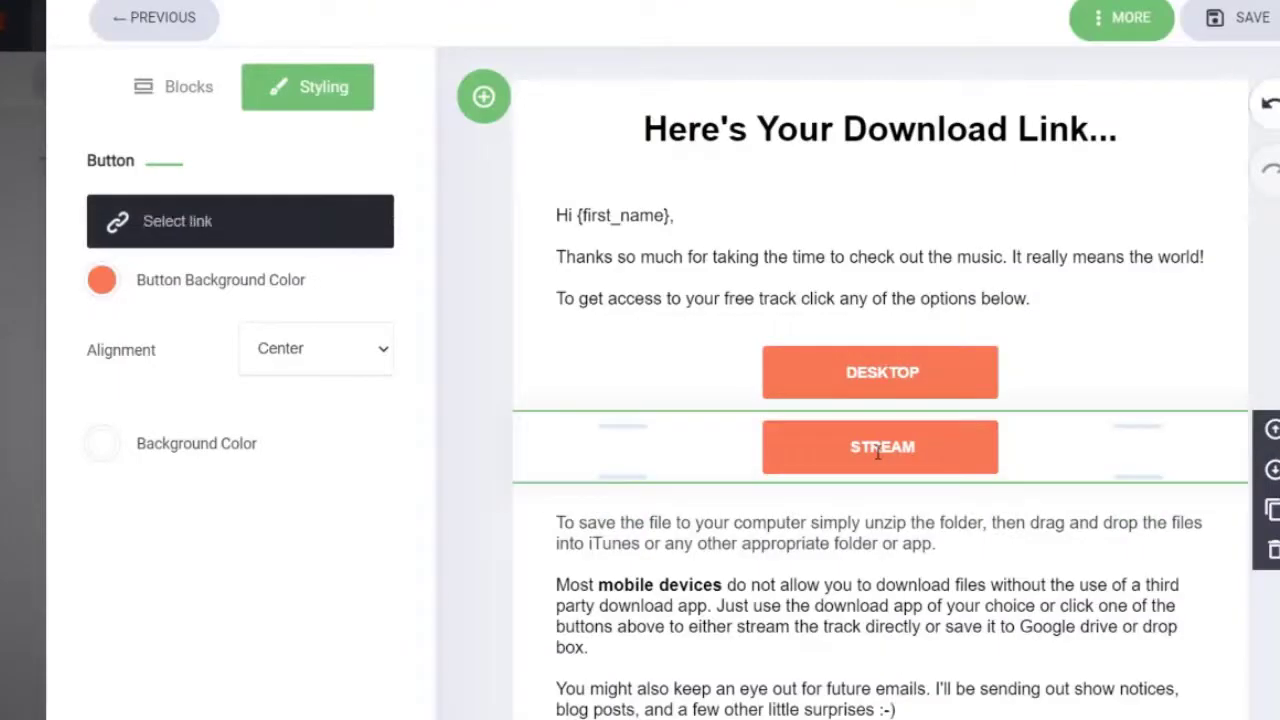
left_click(180, 221)
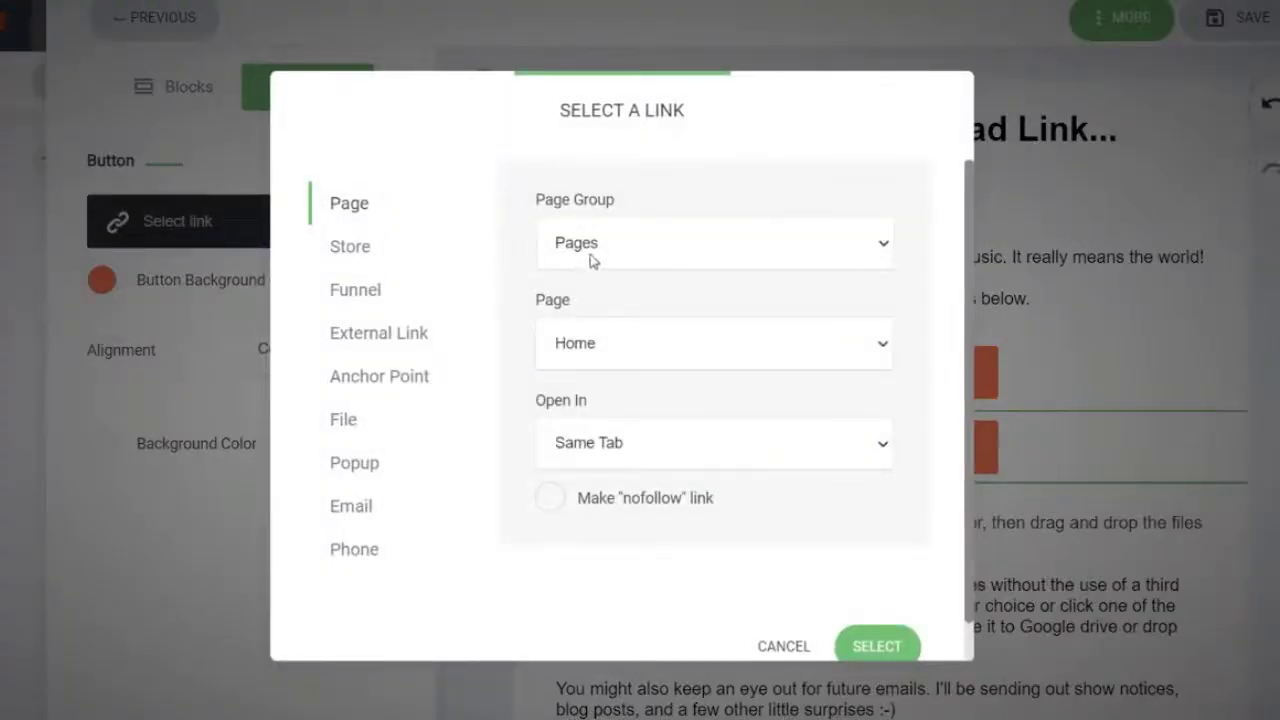
left_click(345, 419)
left_click(608, 347)
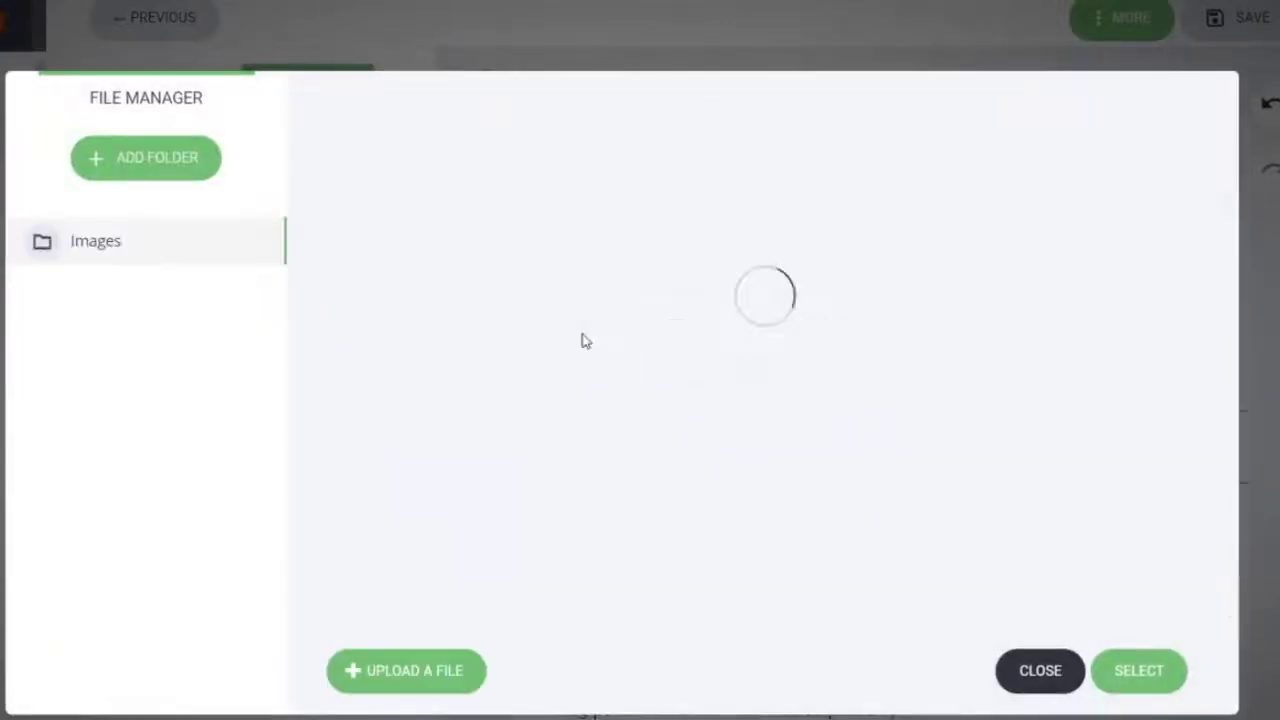
left_click(568, 339)
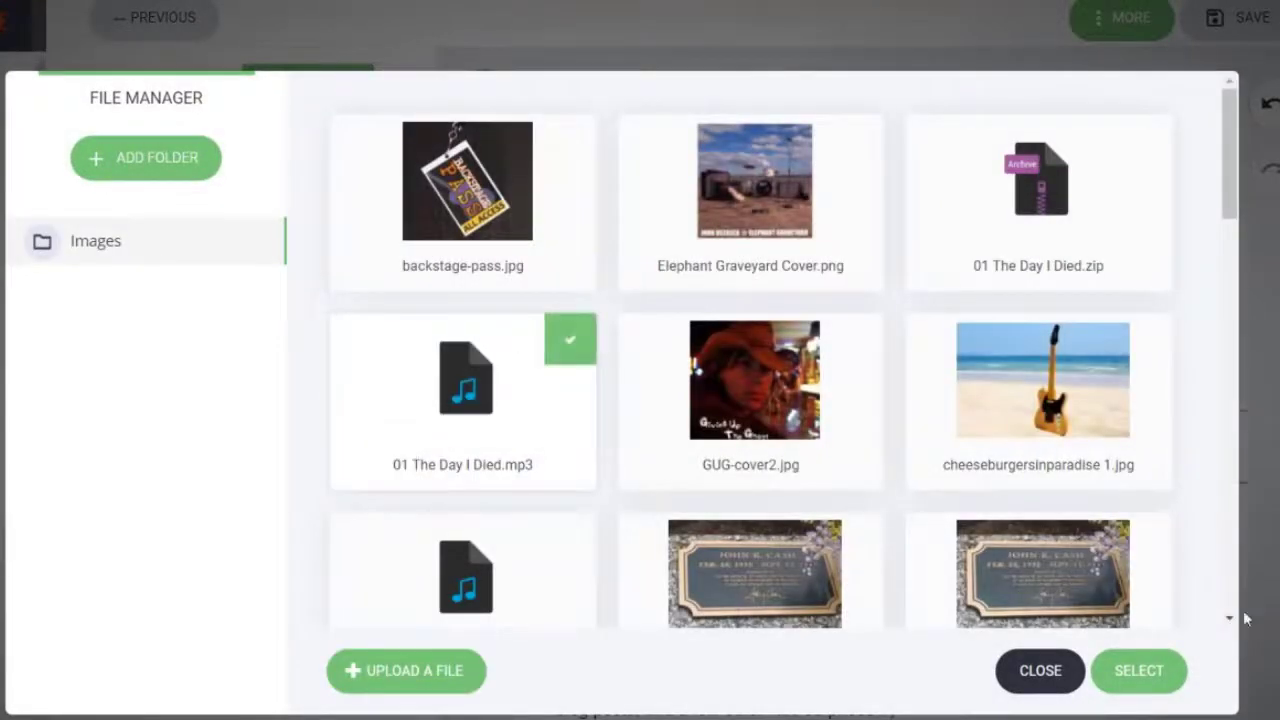
left_click(1140, 674)
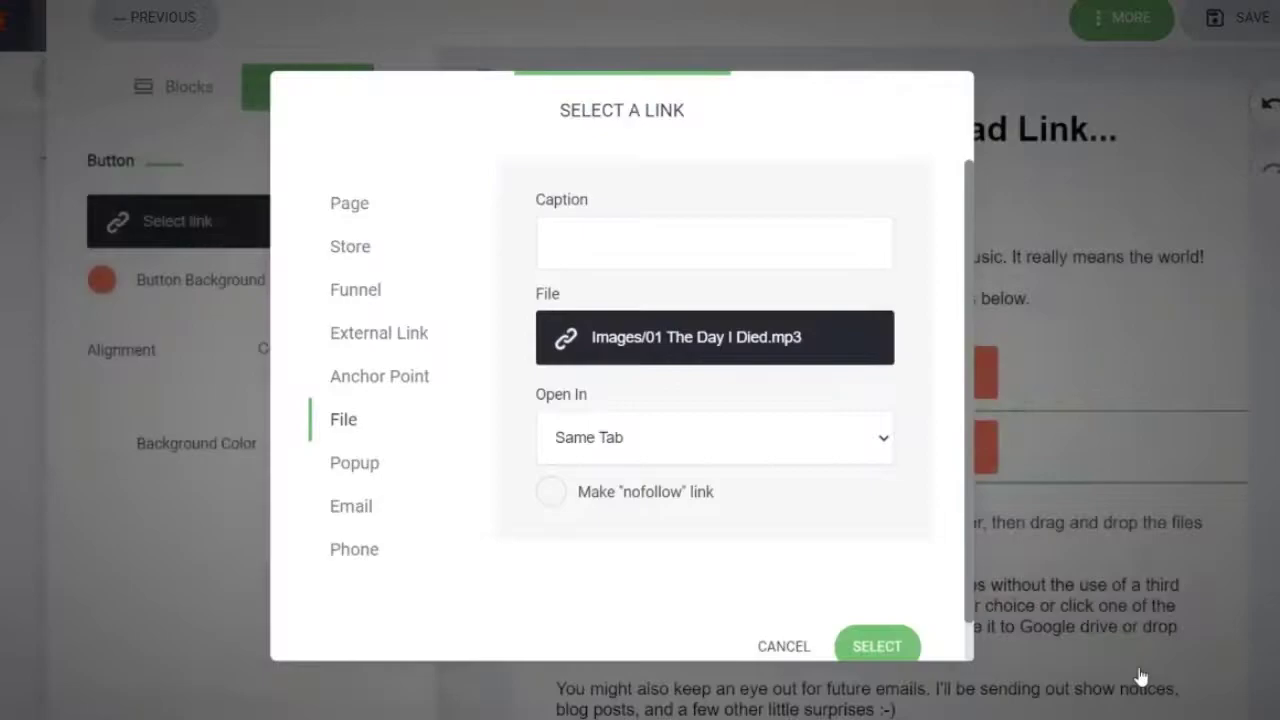
left_click(876, 647)
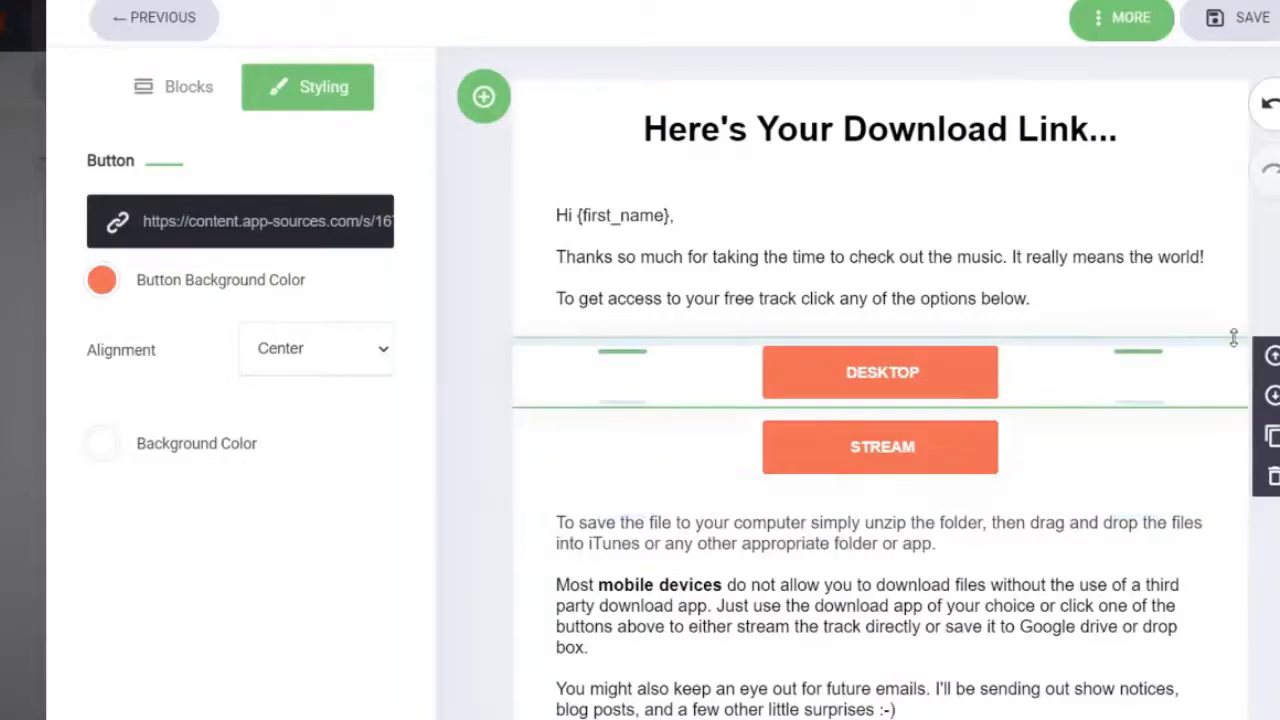
Step: Sign the email with the sender's first name on a new line below "Thanks again!"
scroll(784, 289, "down", 3)
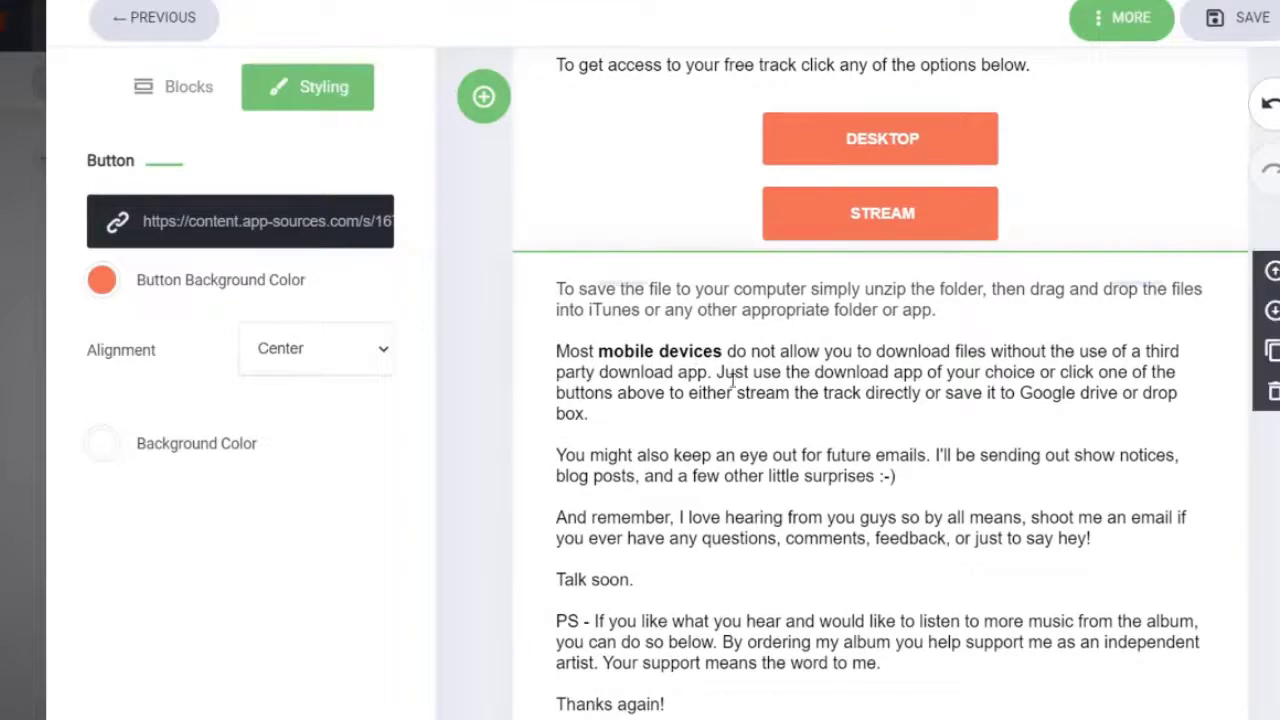
scroll(880, 400, "down", 3)
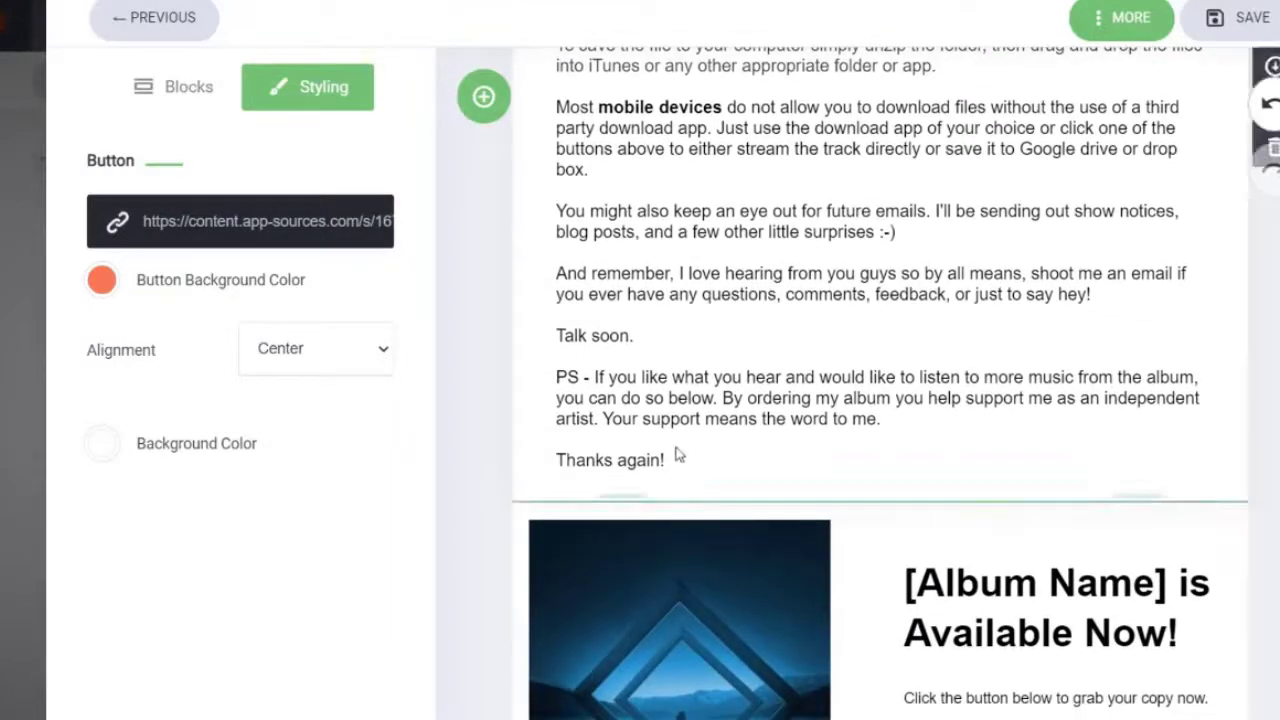
left_click(684, 466)
key("Return")
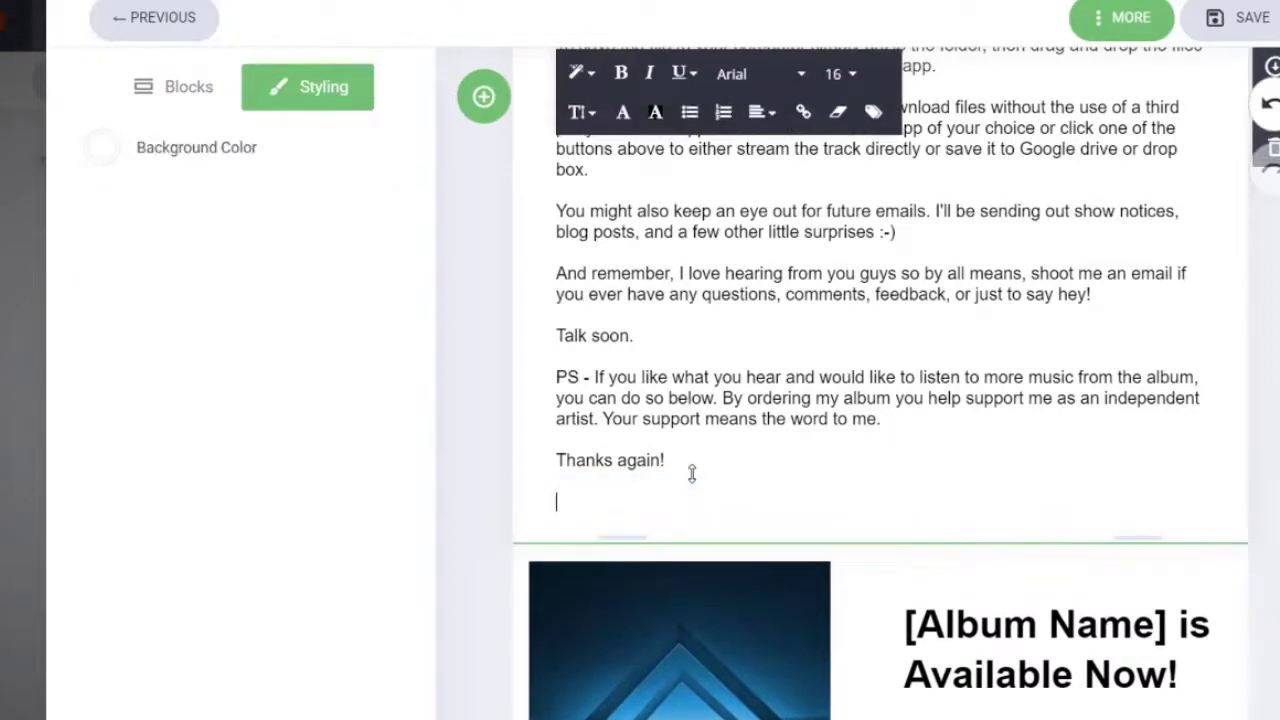
type("John")
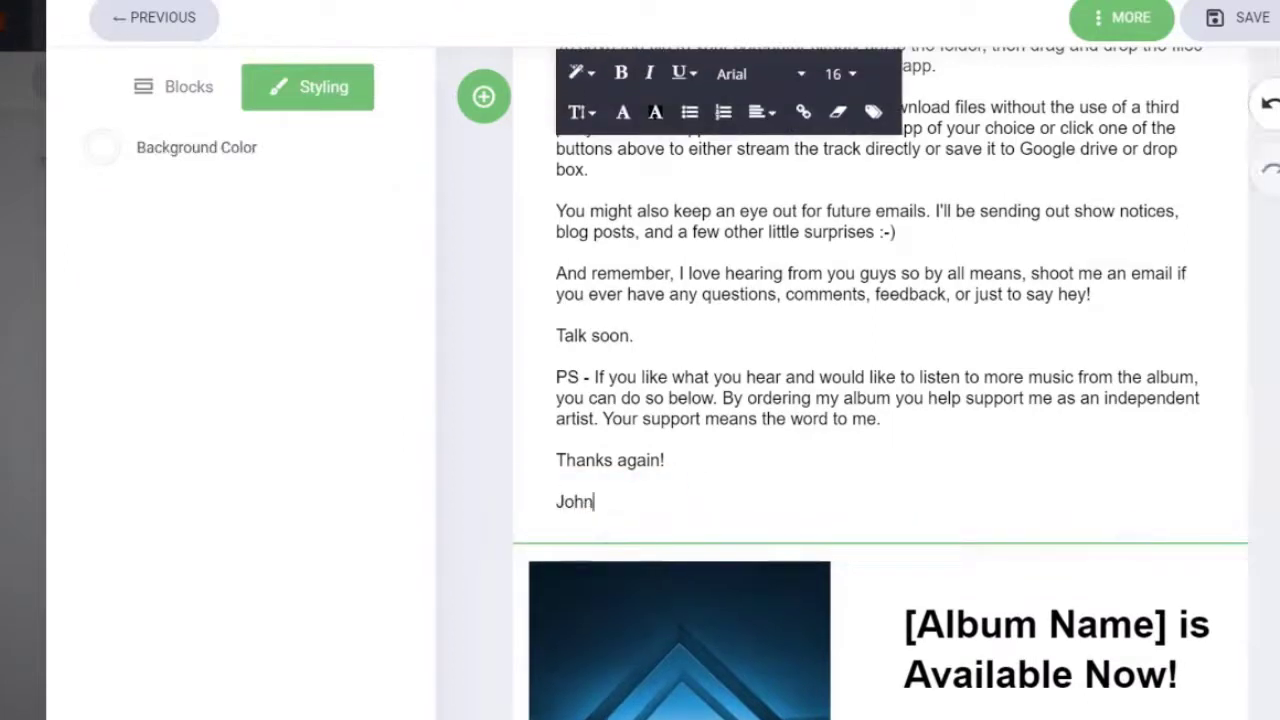
Step: Replace the placeholder image in the album section with the Elephant Graveyard album cover
scroll(1137, 594, "down", 4)
scroll(1137, 594, "up", 2)
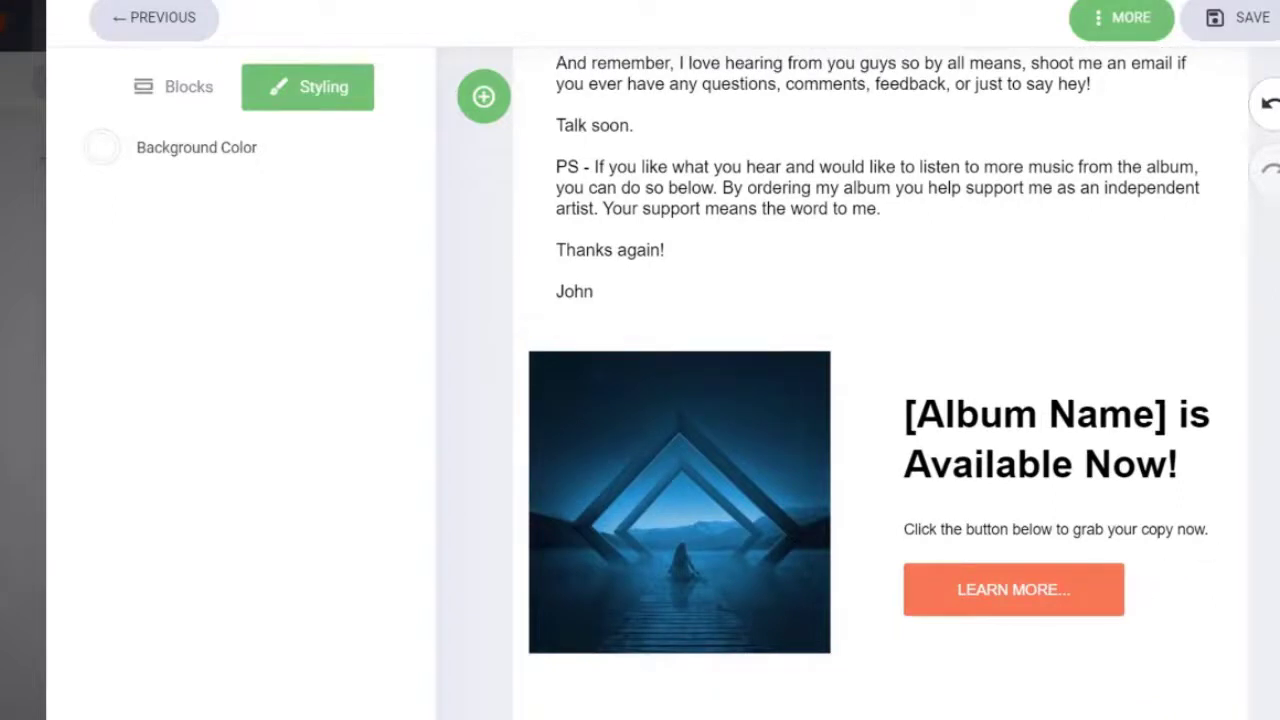
scroll(751, 448, "down", 1)
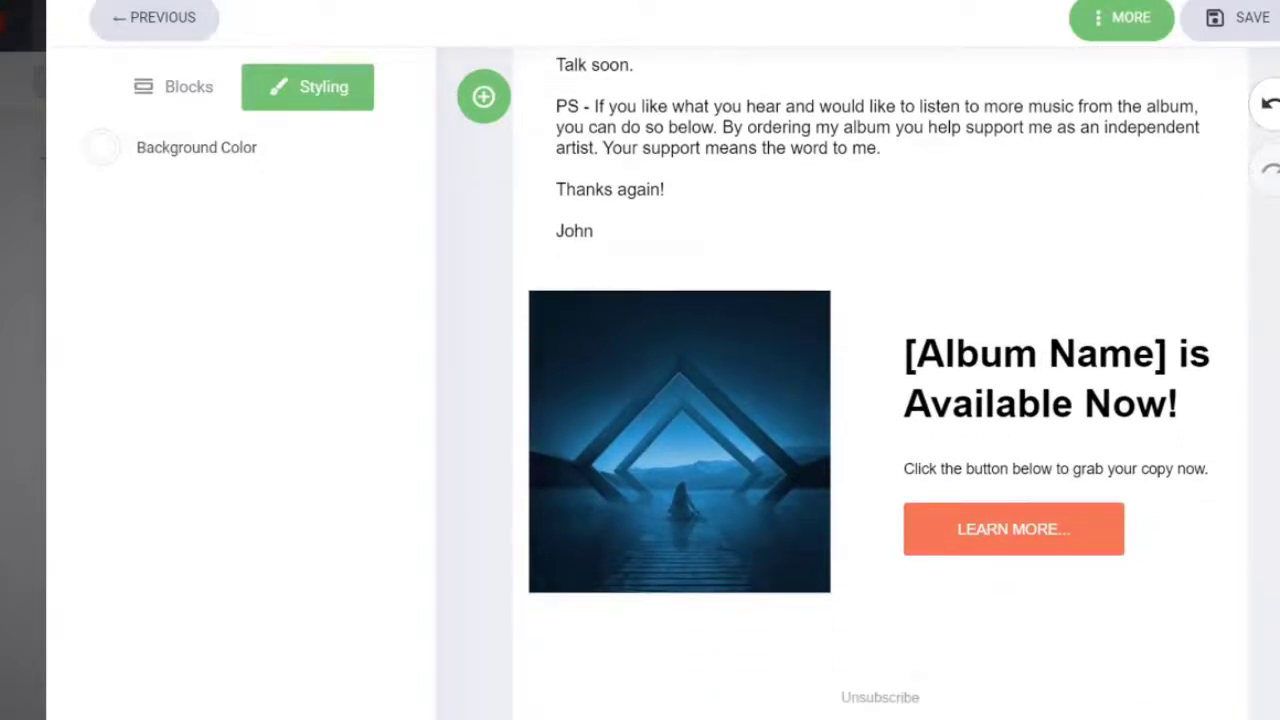
left_click(751, 448)
left_click(214, 277)
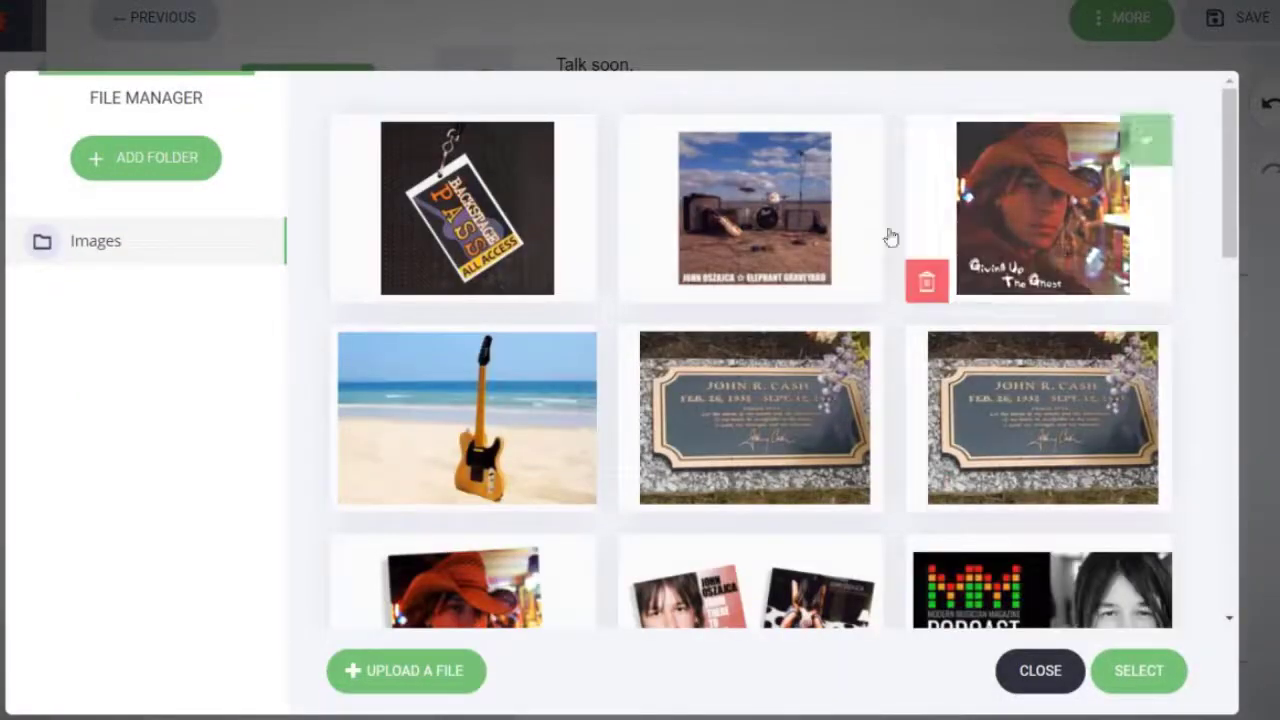
left_click(858, 140)
left_click(1137, 671)
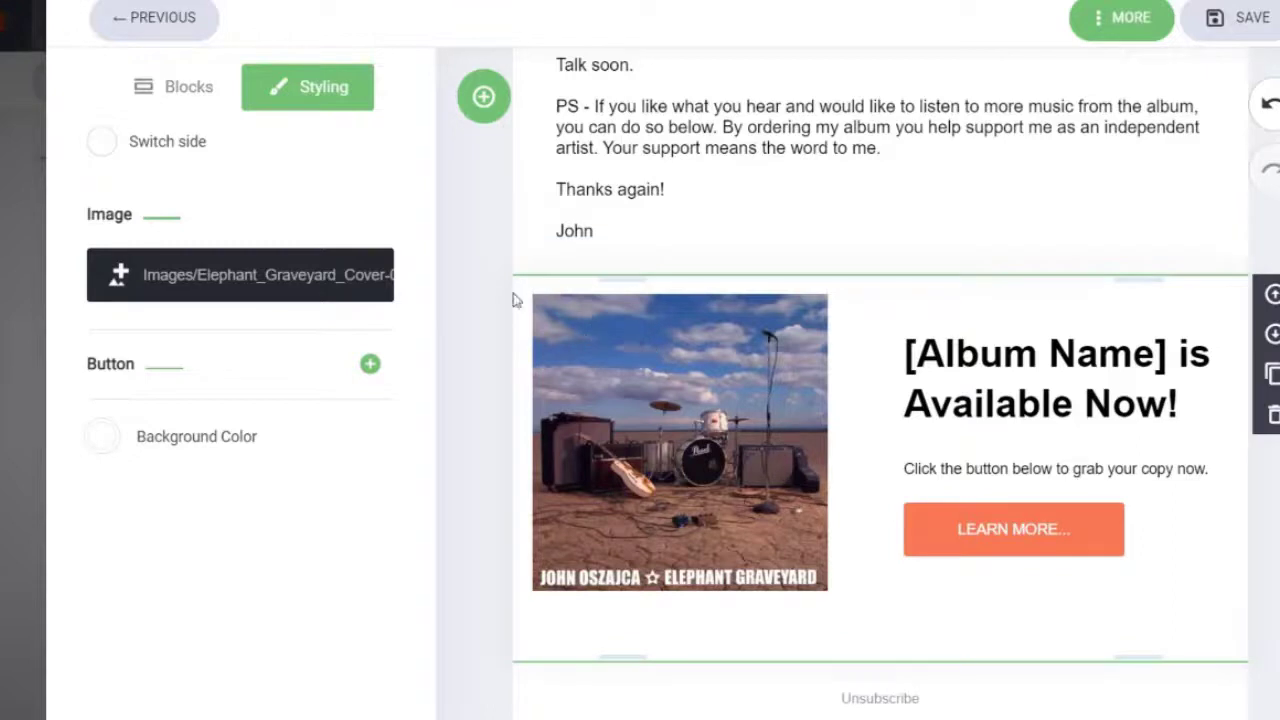
Step: Replace the [Album Name] placeholder in the album section's heading with "Elephant Graveyard"
double_click(1115, 395)
left_click_drag(1168, 355, 900, 322)
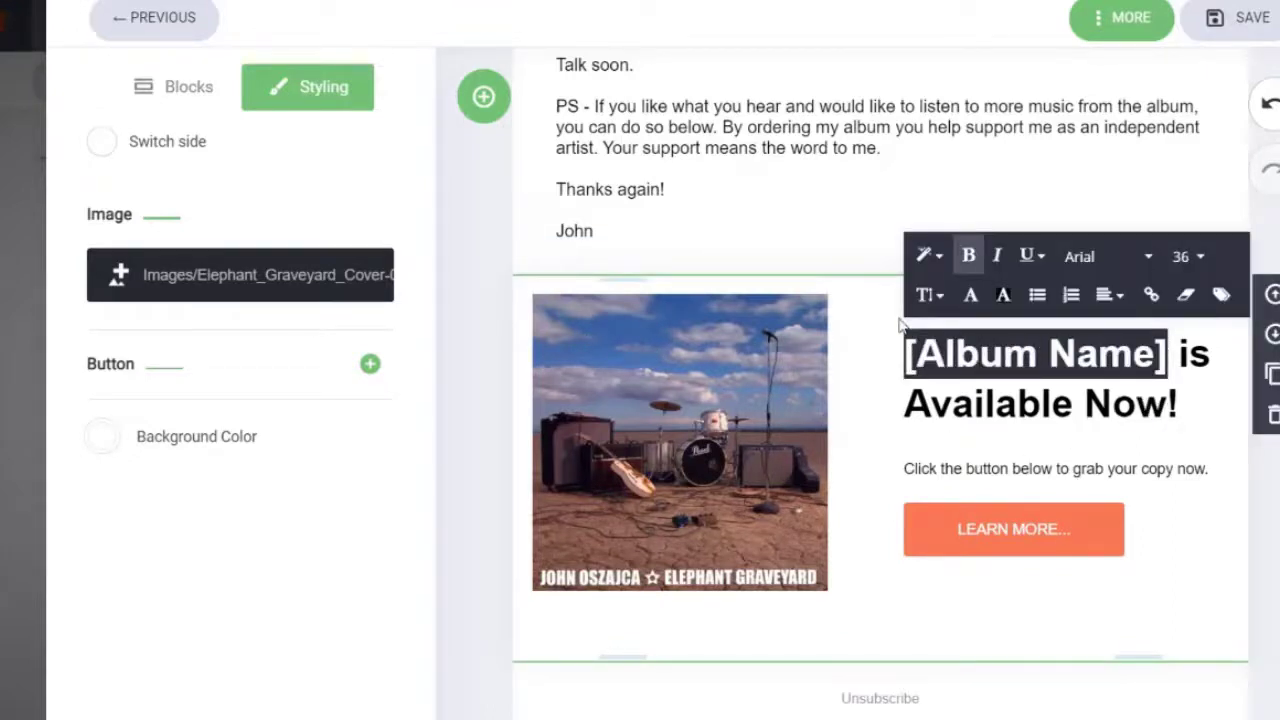
type("John")
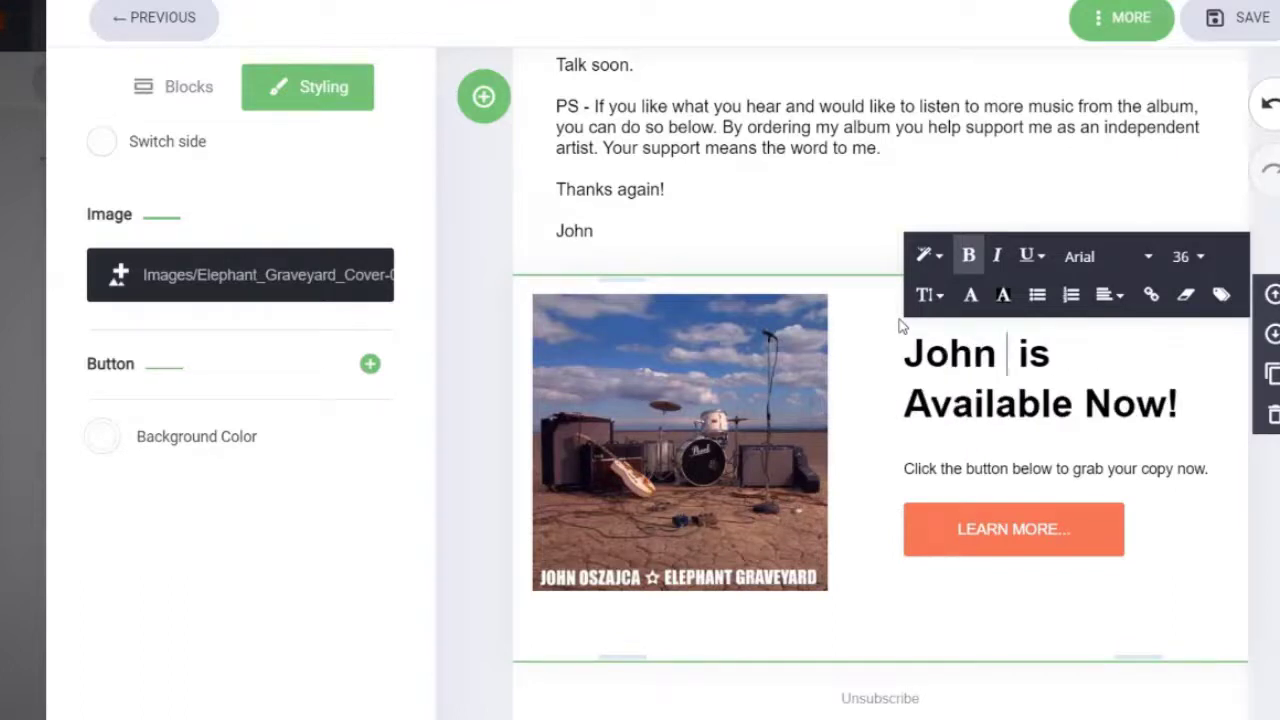
key("BackSpace")
key("BackSpace")
key("BackSpace")
key("BackSpace")
key("BackSpace")
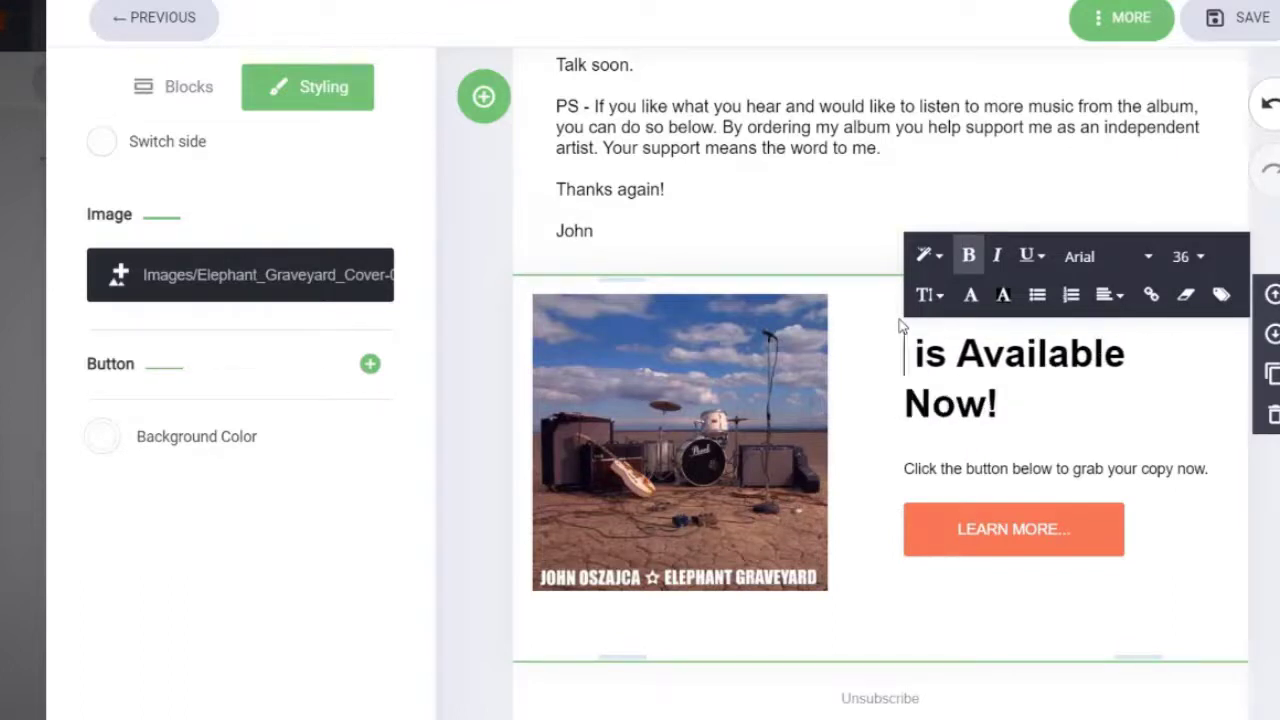
type("Elephant Grav ")
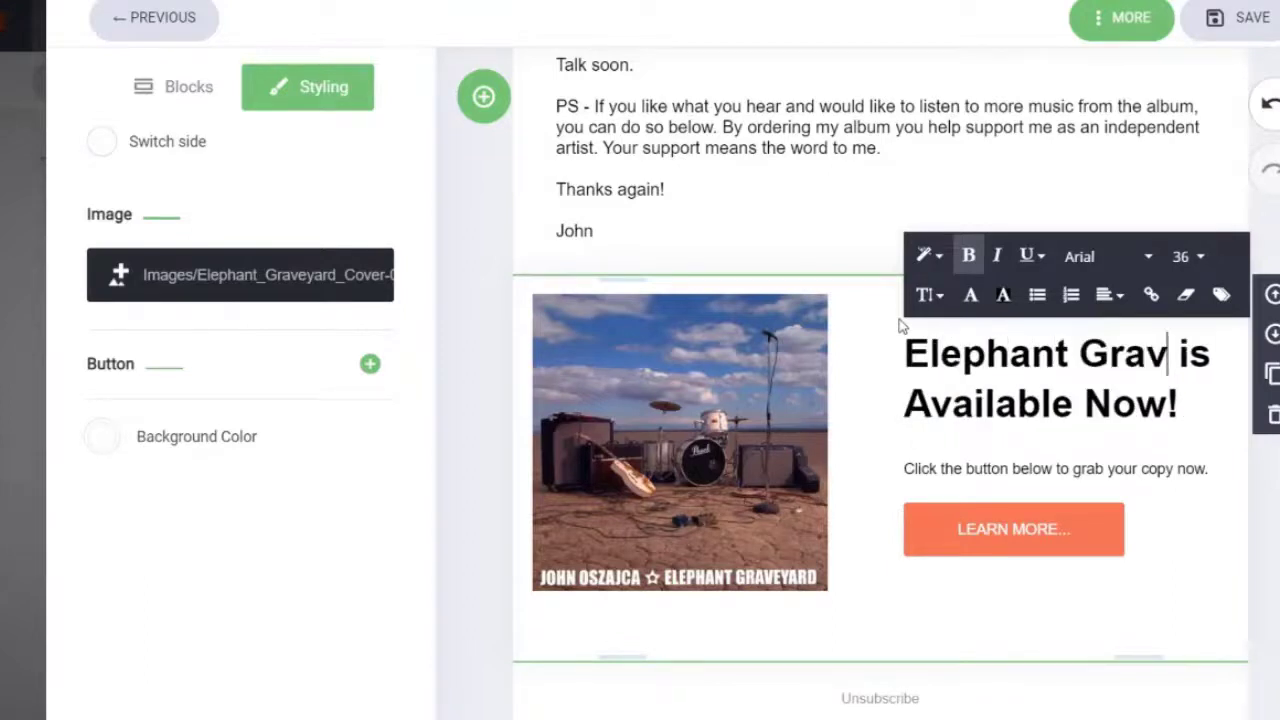
type("eyard")
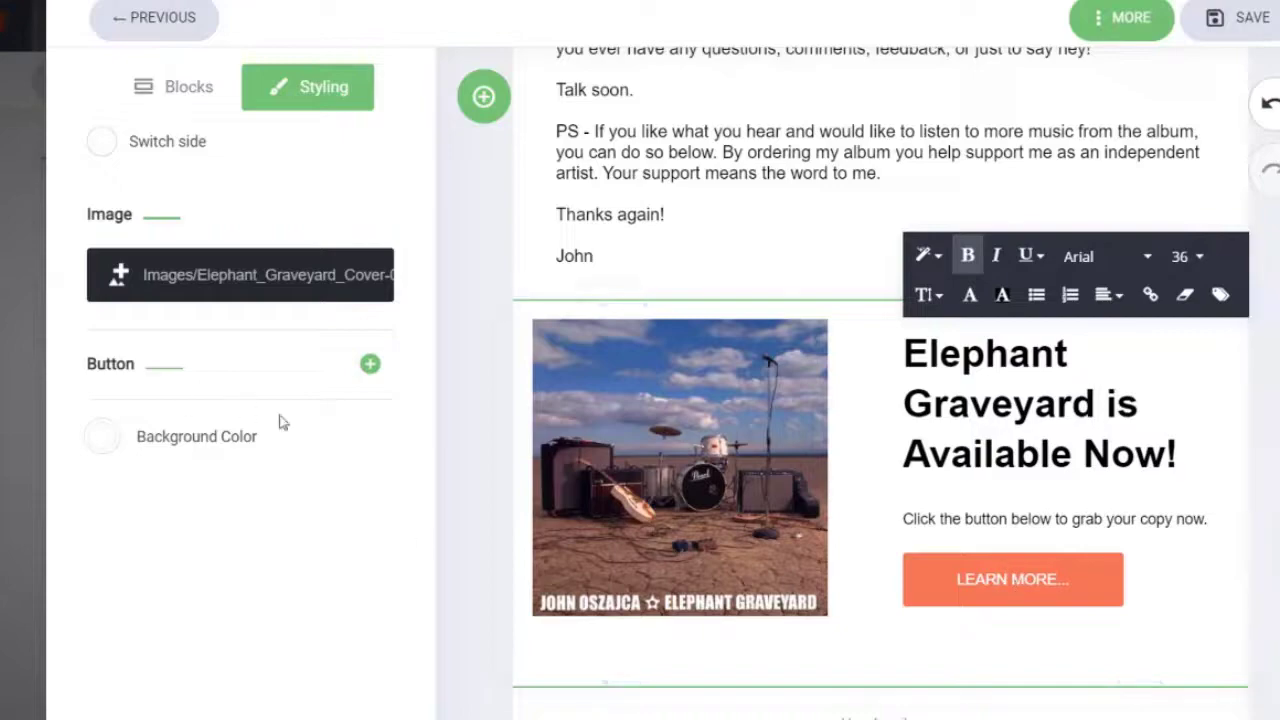
Step: Link the LEARN MORE button to the Sales Page step of the Elephant Graveyard Funnel and save the email
left_click(370, 364)
left_click(302, 430)
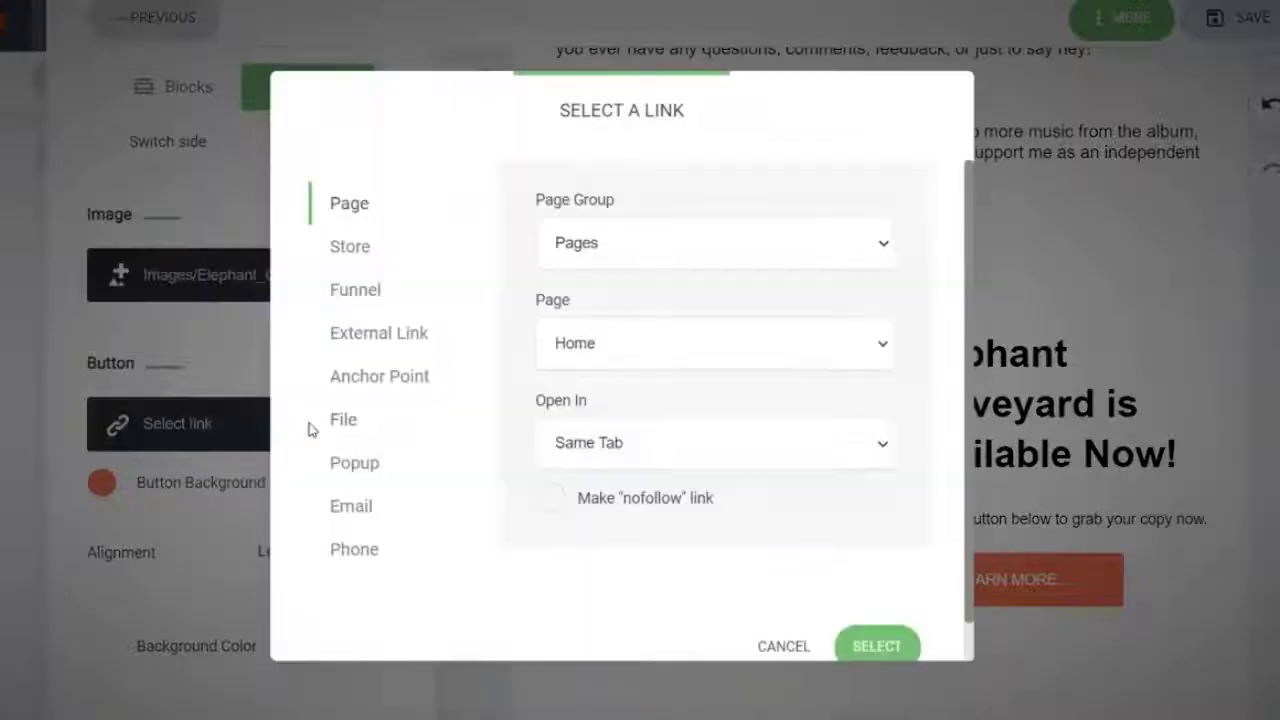
left_click(366, 290)
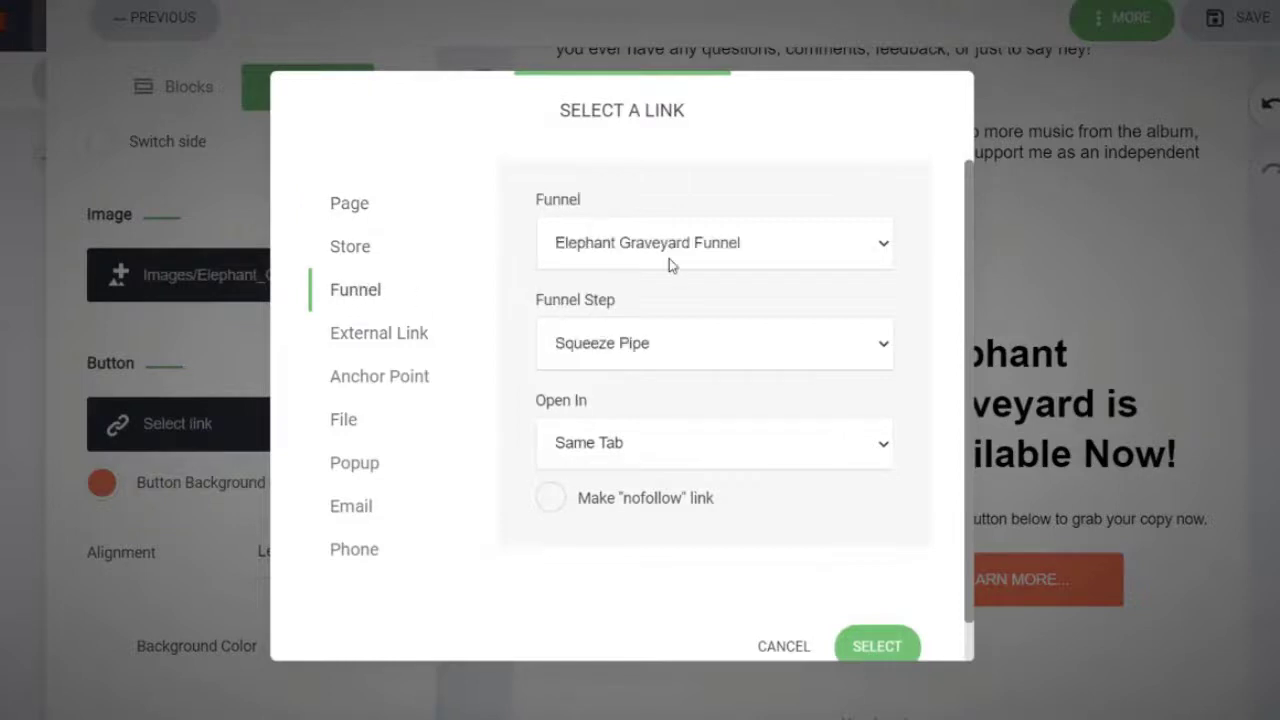
left_click(645, 358)
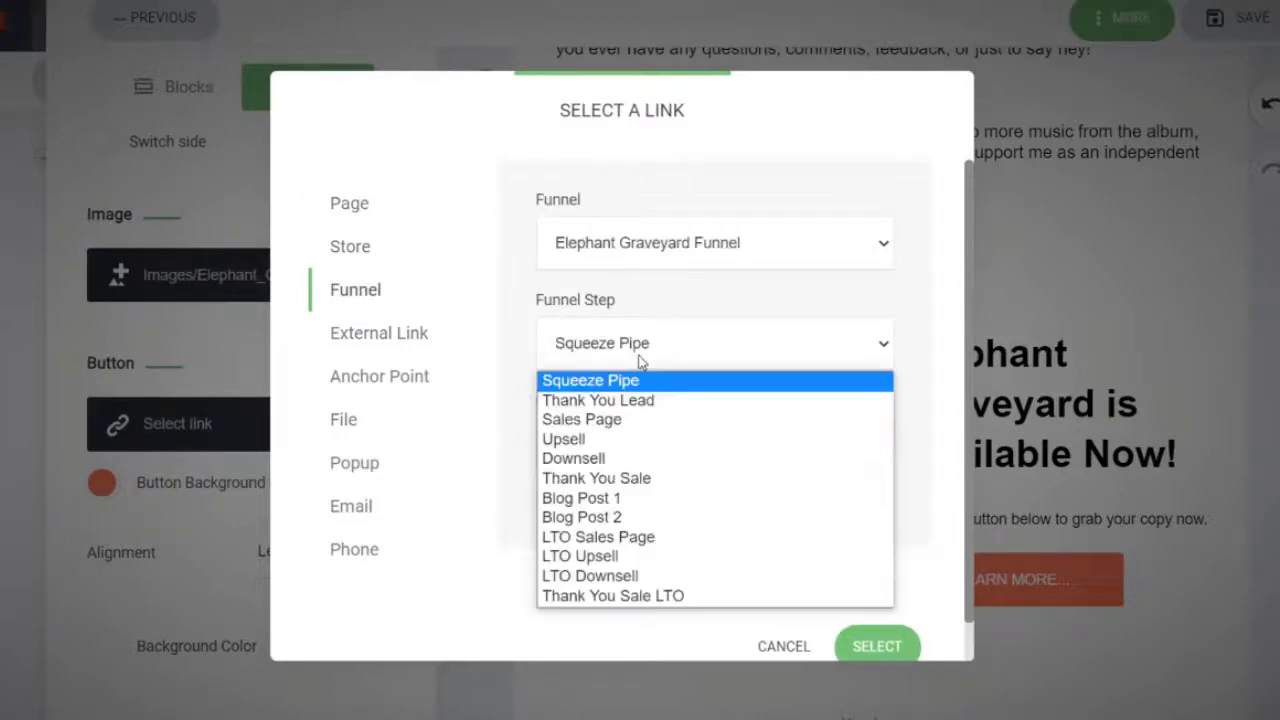
left_click(633, 427)
left_click(884, 648)
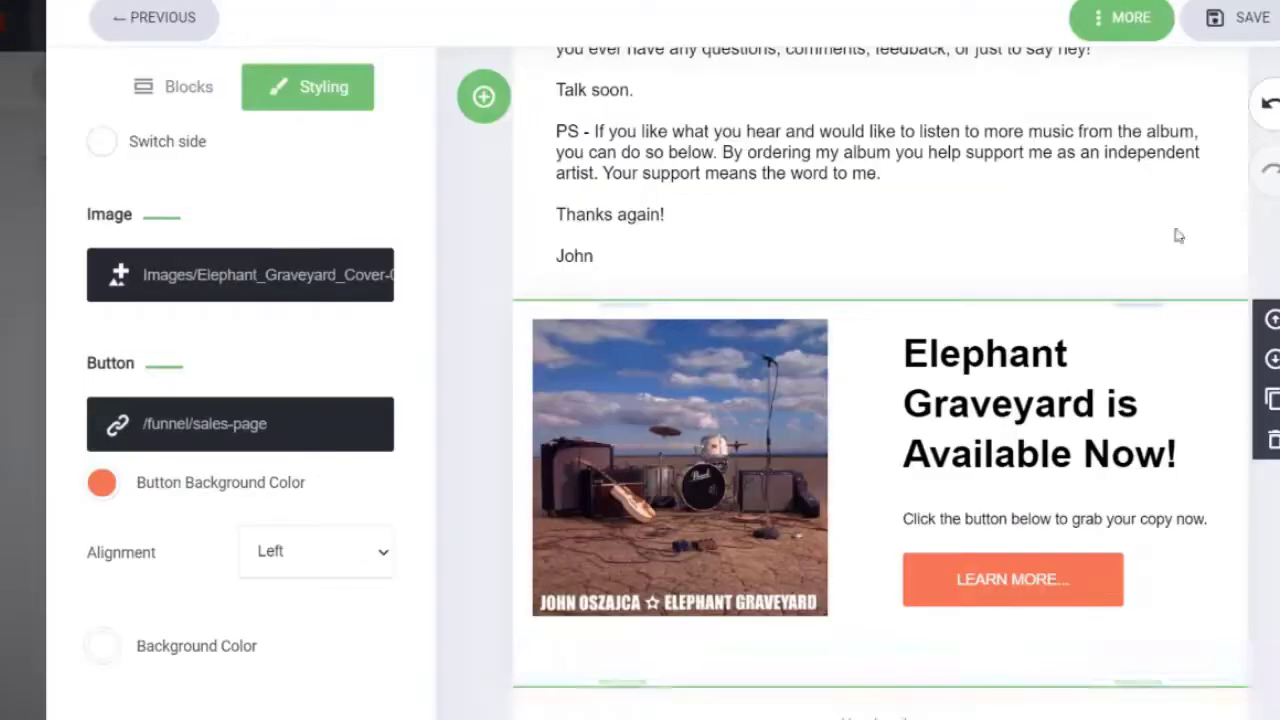
left_click(1235, 20)
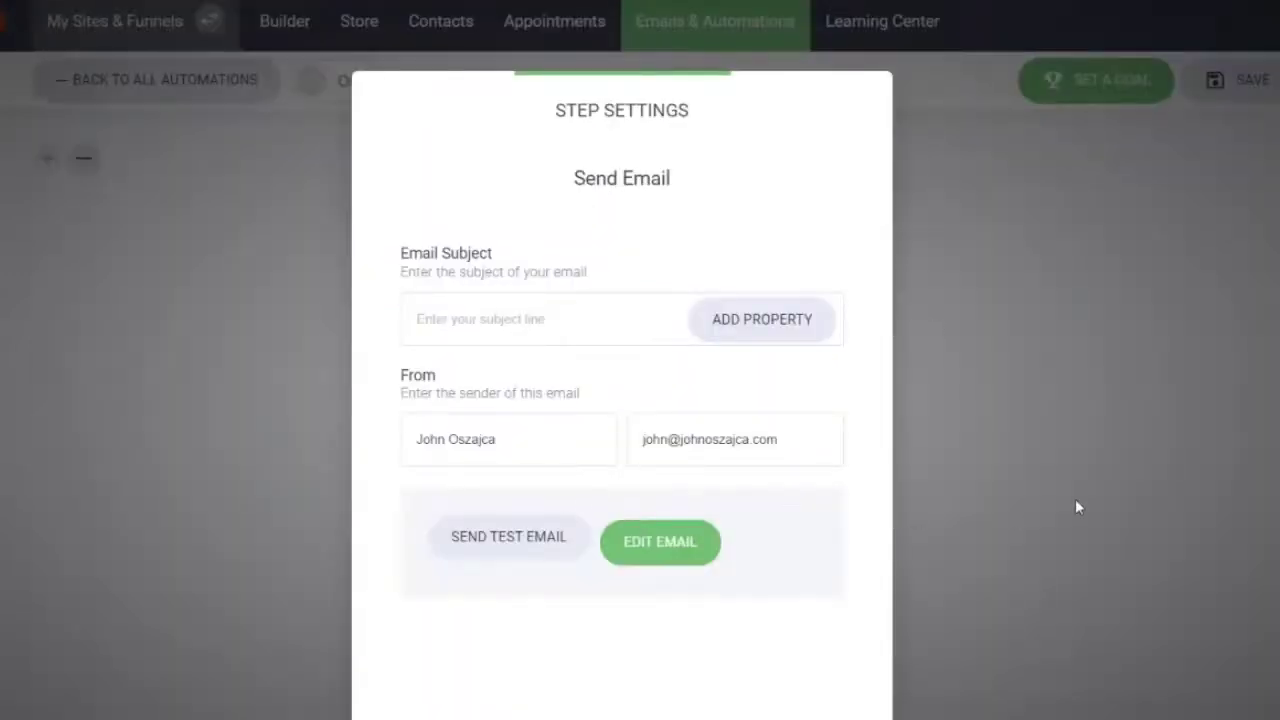
left_click(1037, 504)
left_click(651, 478)
left_click(576, 323)
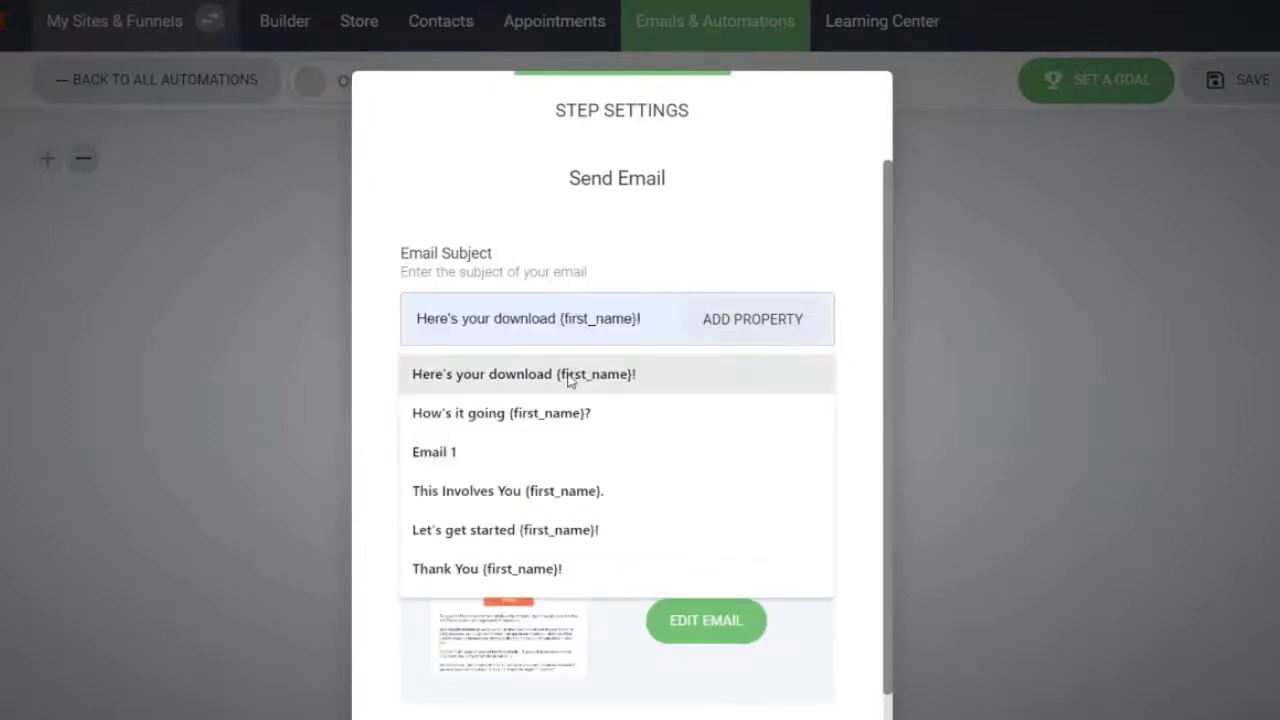
left_click(1109, 594)
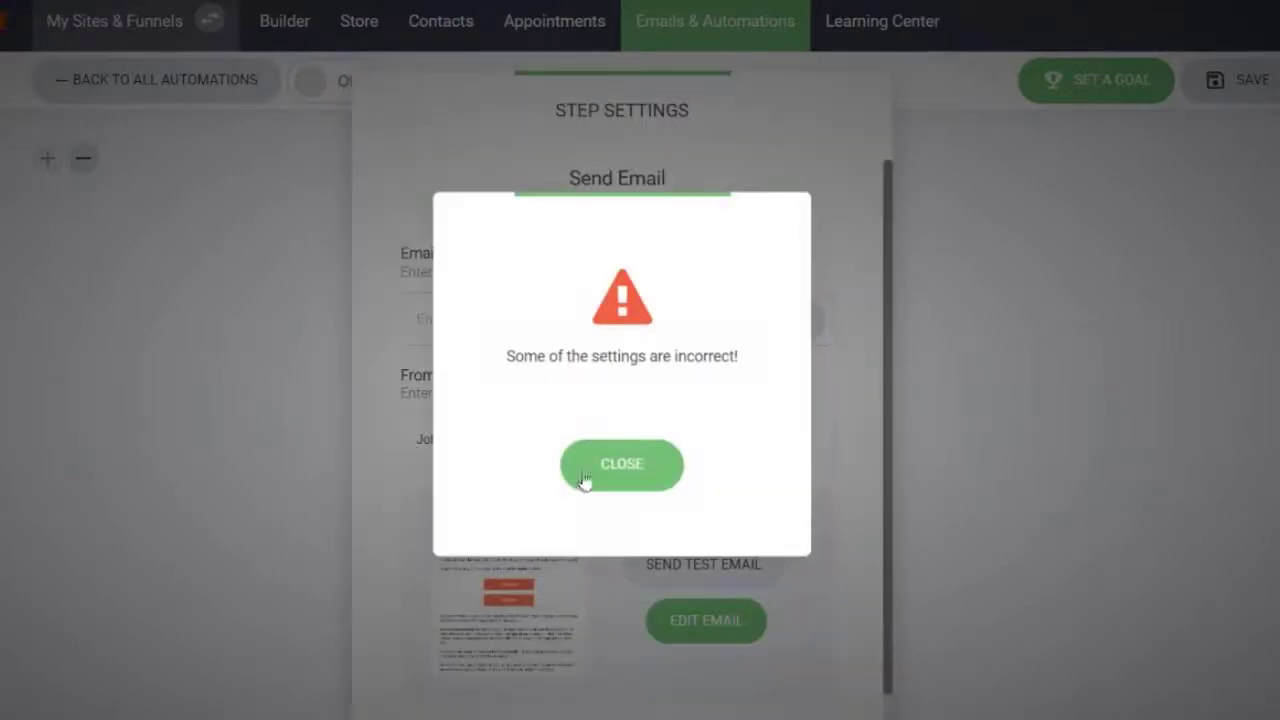
left_click(586, 479)
Step: Copy the email's heading "Here's Your Download Link...", use it as the subject line, and close the Send Email settings
left_click(703, 621)
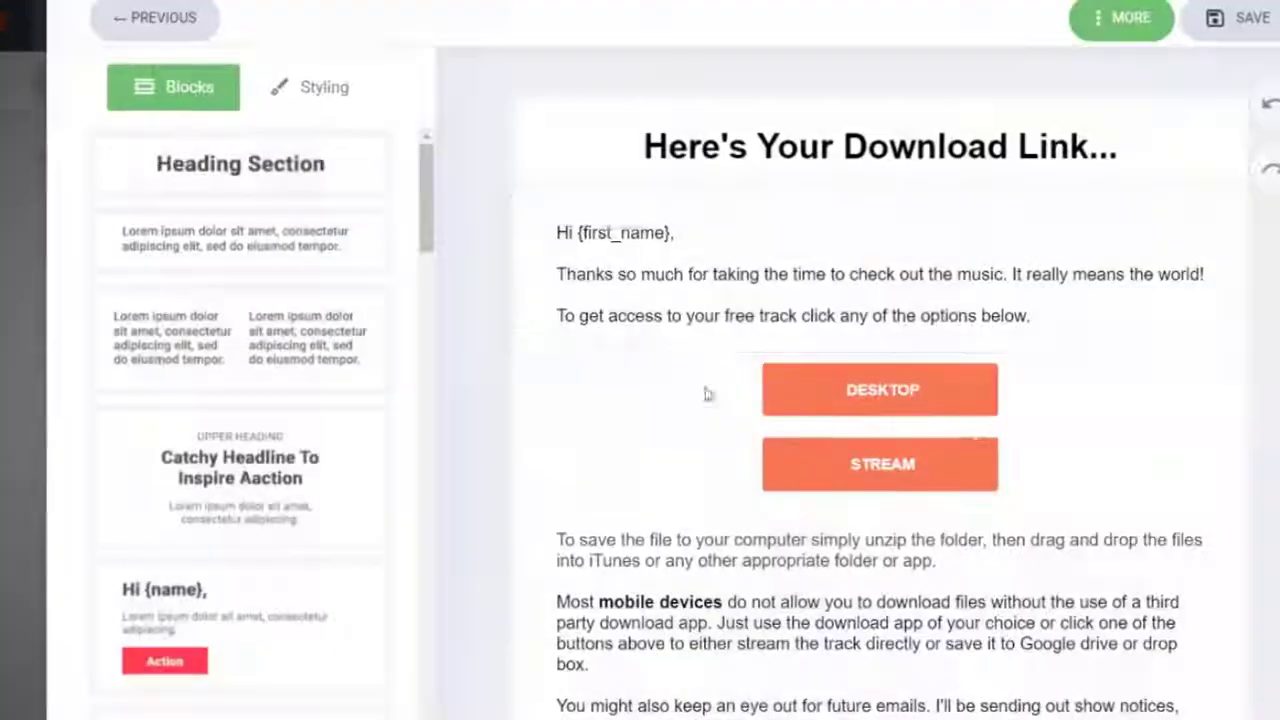
left_click(750, 155)
left_click_drag(650, 152, 1138, 166)
key("ctrl+c")
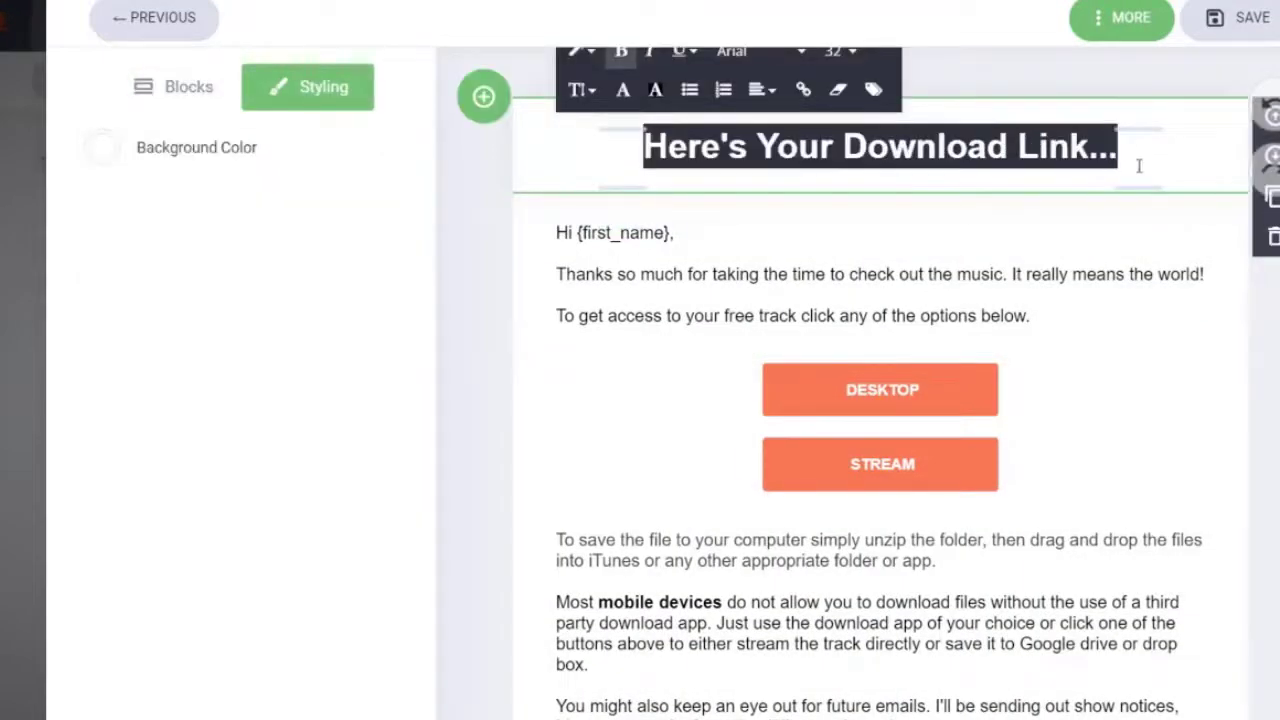
left_click(1250, 17)
left_click(477, 300)
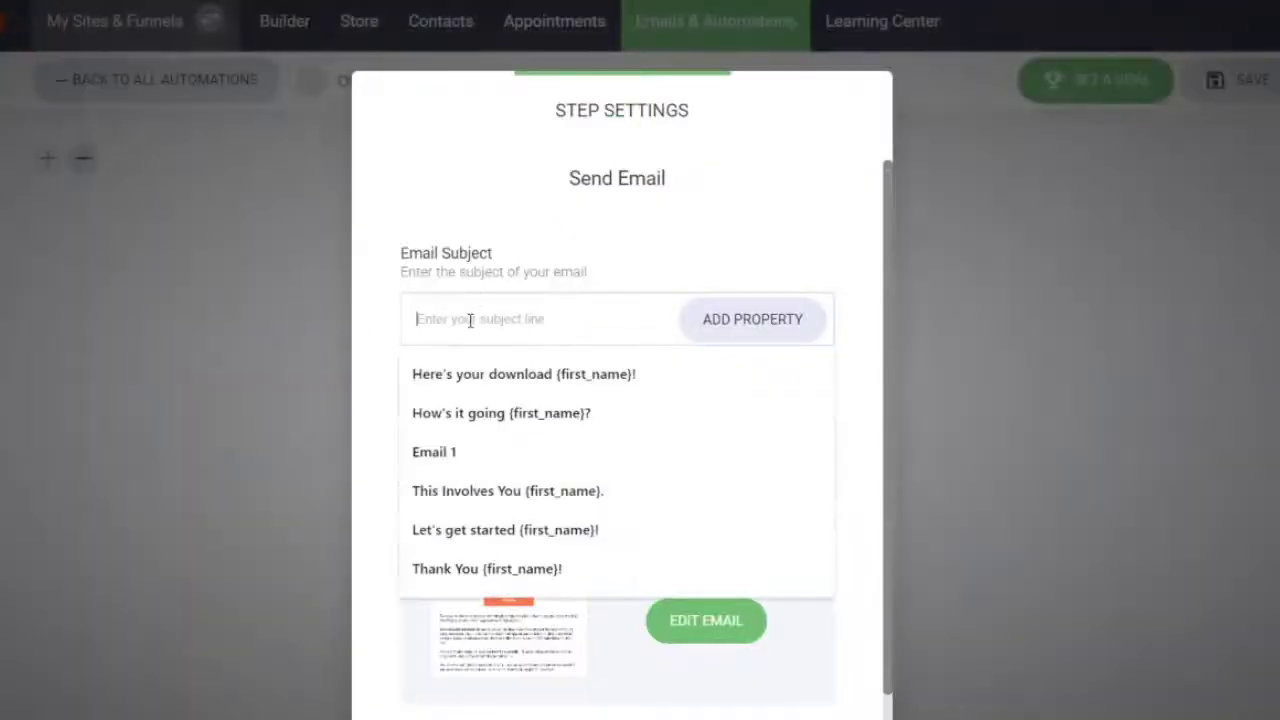
key("ctrl+v")
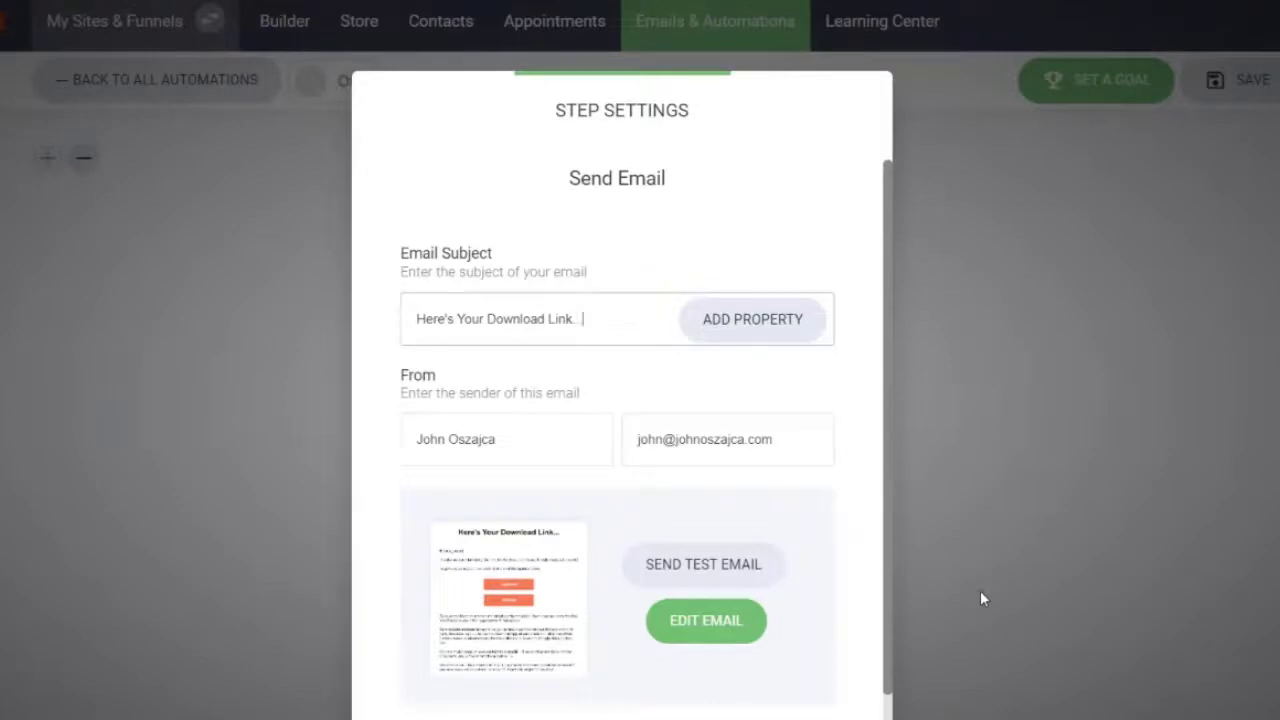
left_click(960, 591)
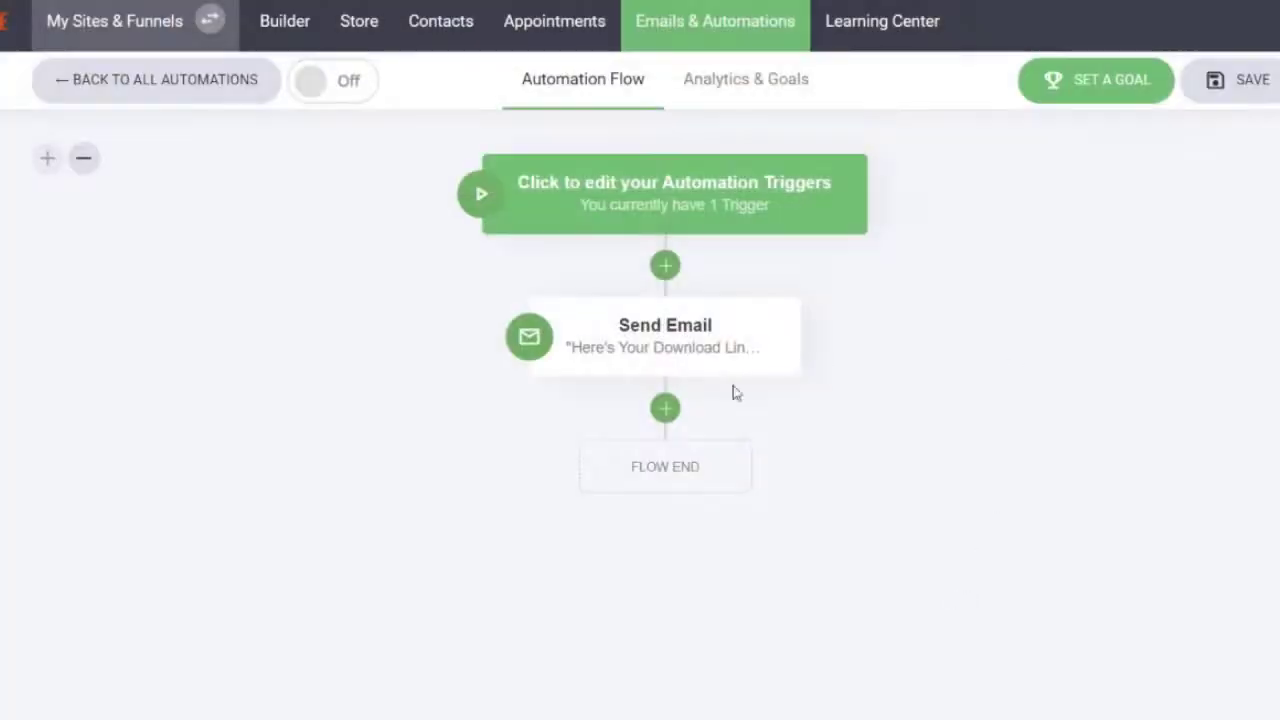
Step: Add a delay of 1 day after the first email in the automation flow
left_click(666, 409)
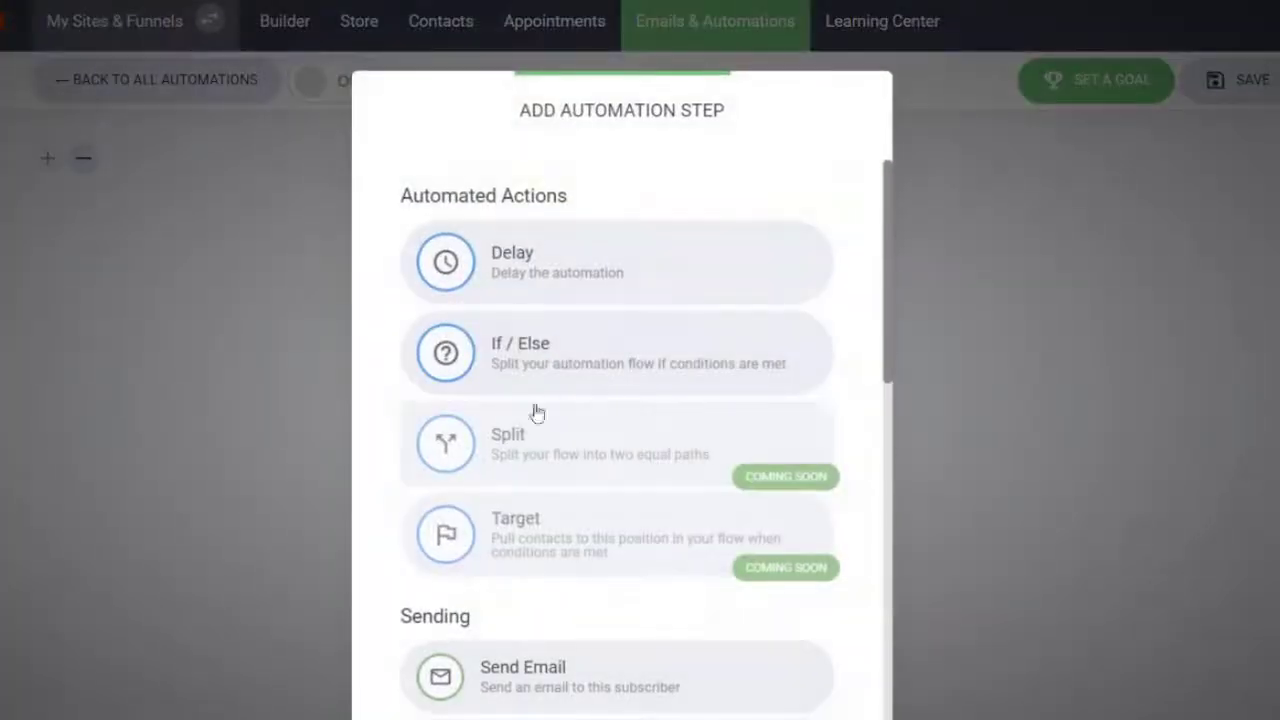
left_click(520, 289)
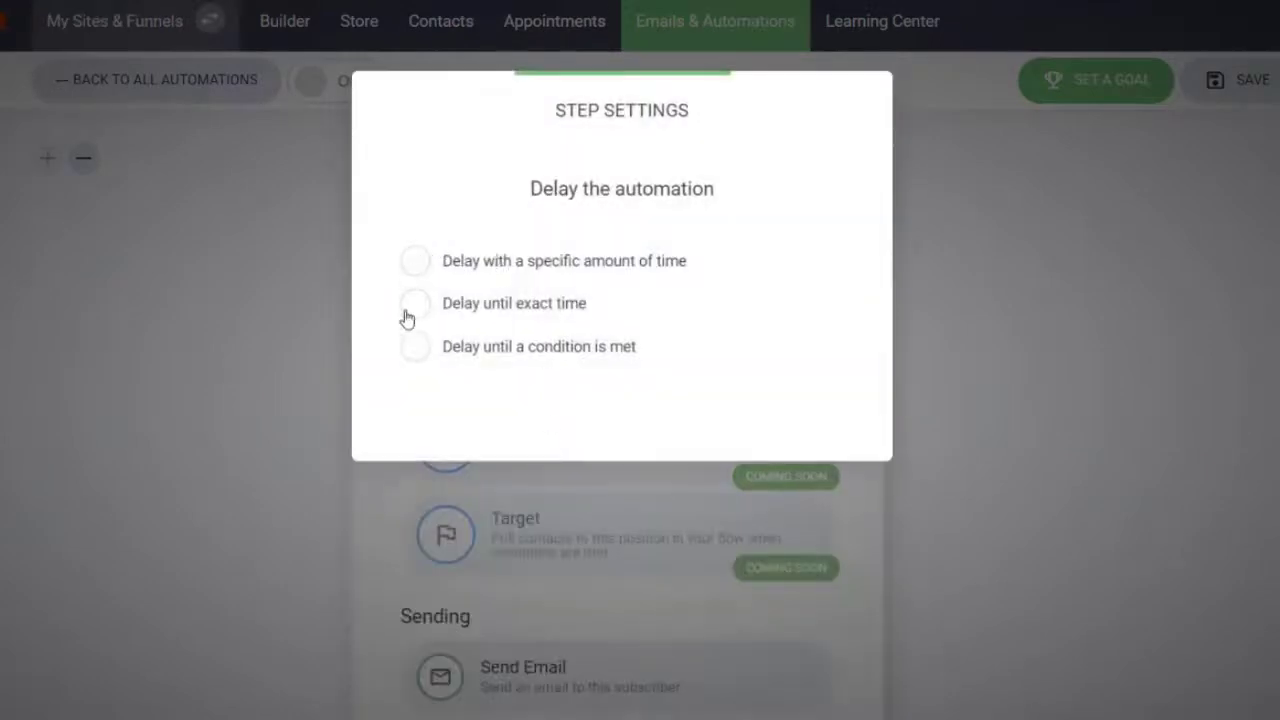
left_click(491, 265)
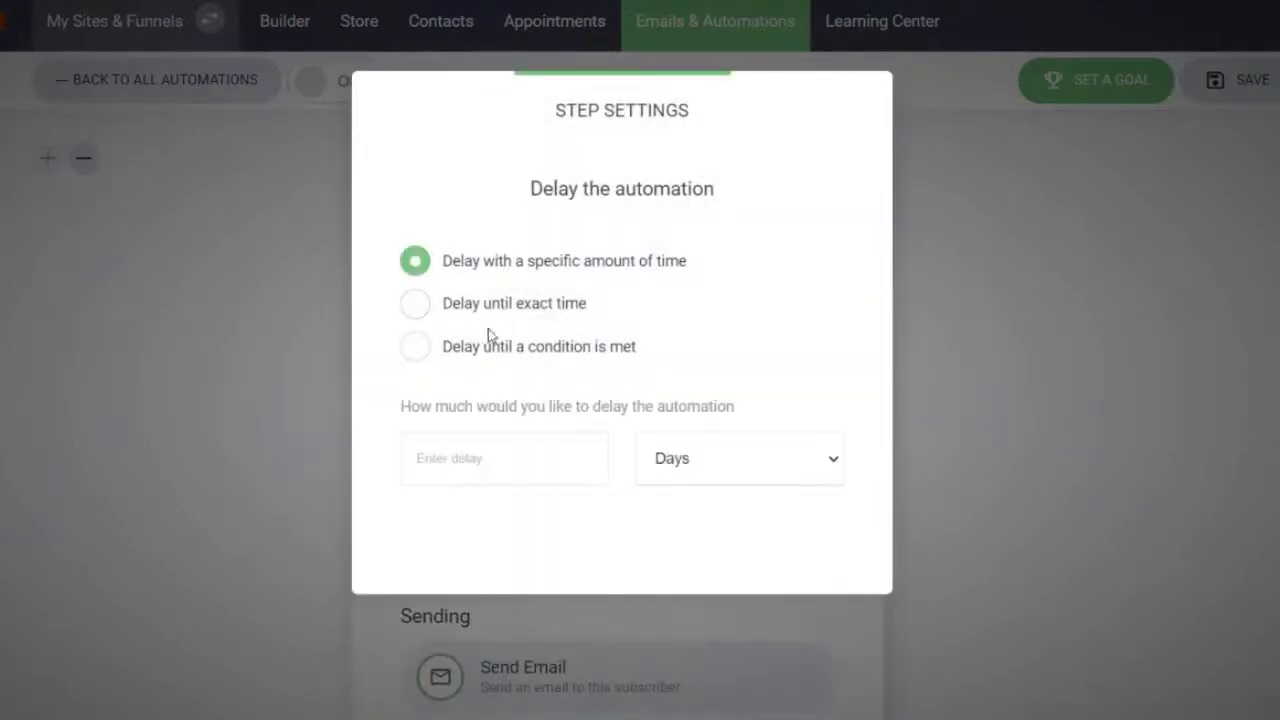
left_click(481, 465)
type("1")
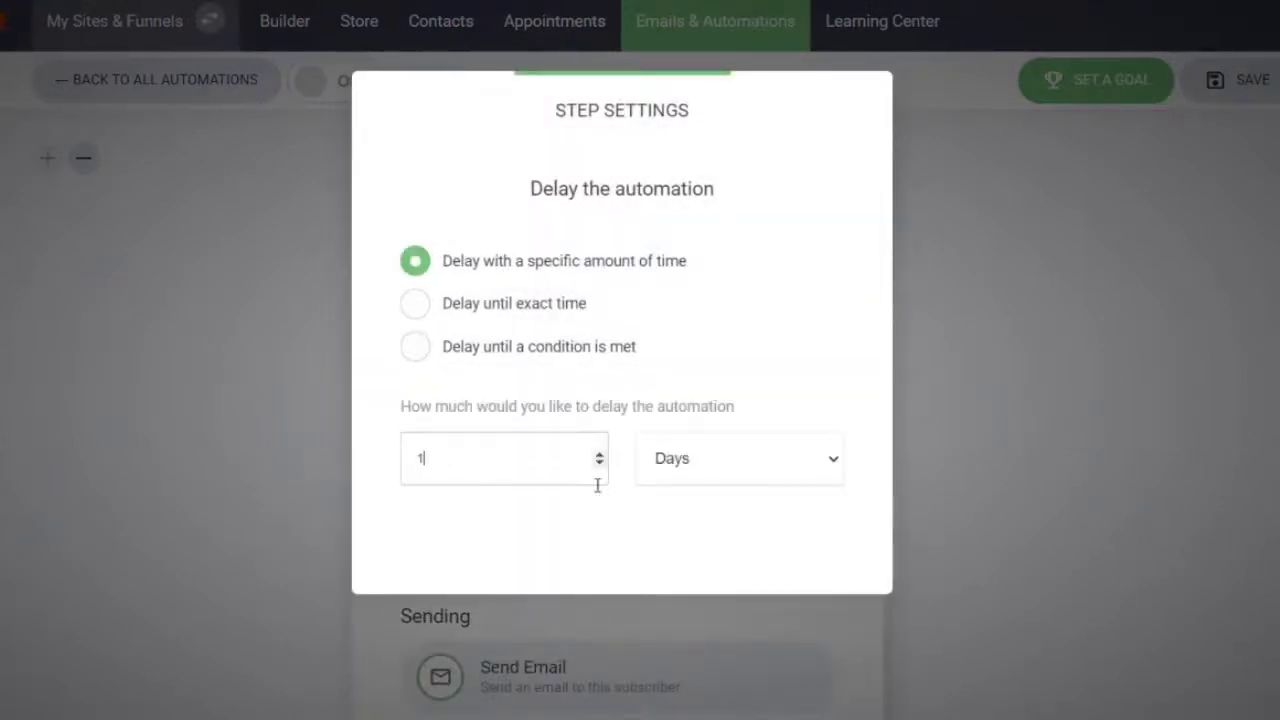
left_click(1002, 520)
Step: Add a Send Email step after the delay and start its email from the Funnel - (Quick Start) template number 2
left_click(665, 550)
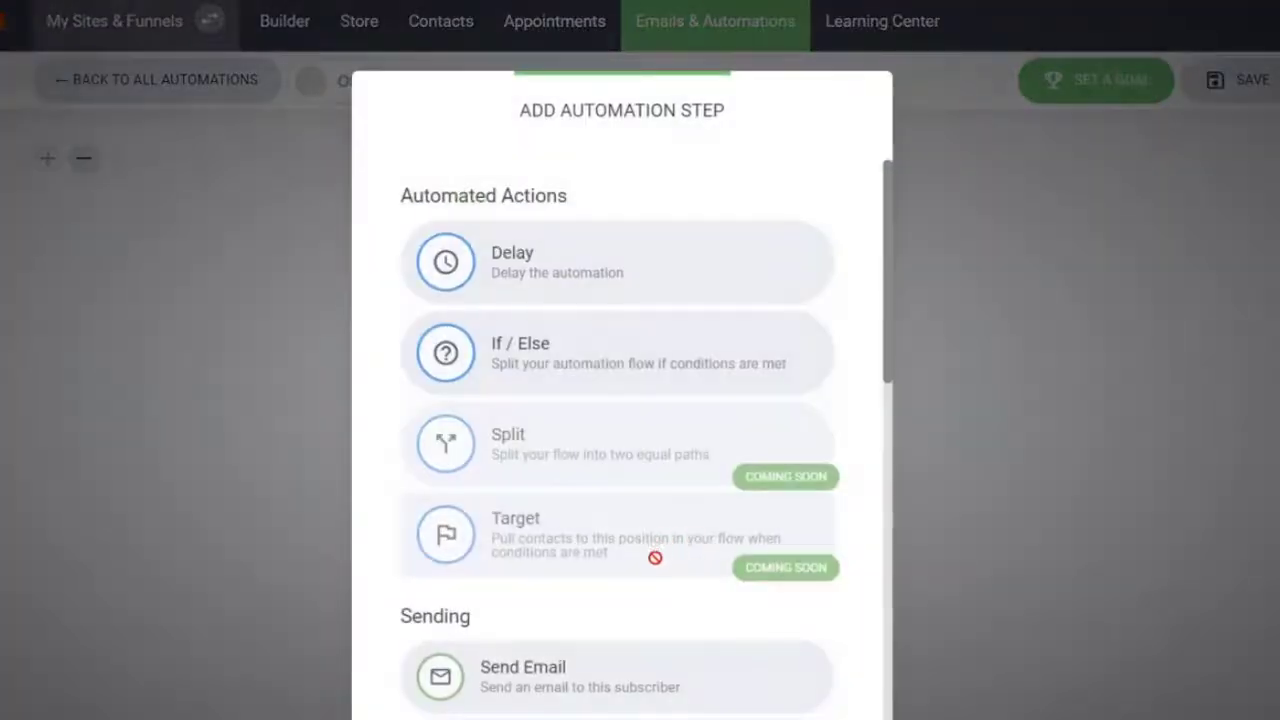
left_click(565, 672)
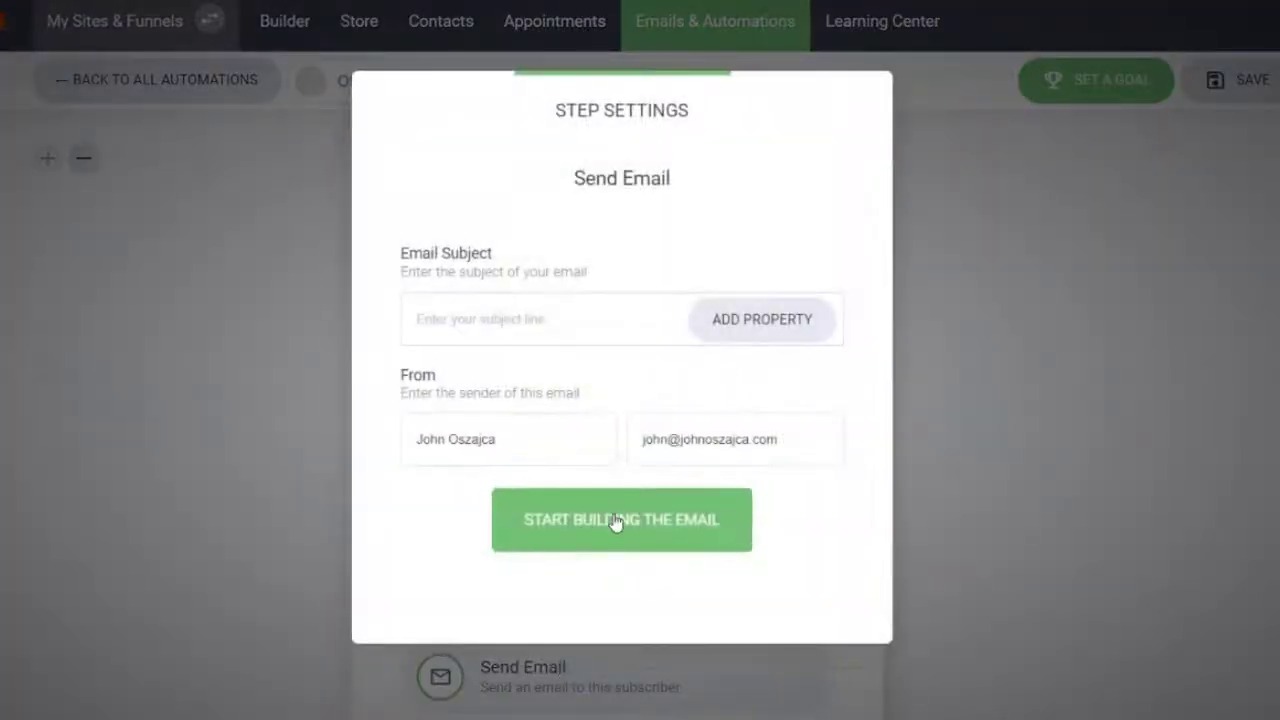
left_click(615, 521)
left_click(1176, 256)
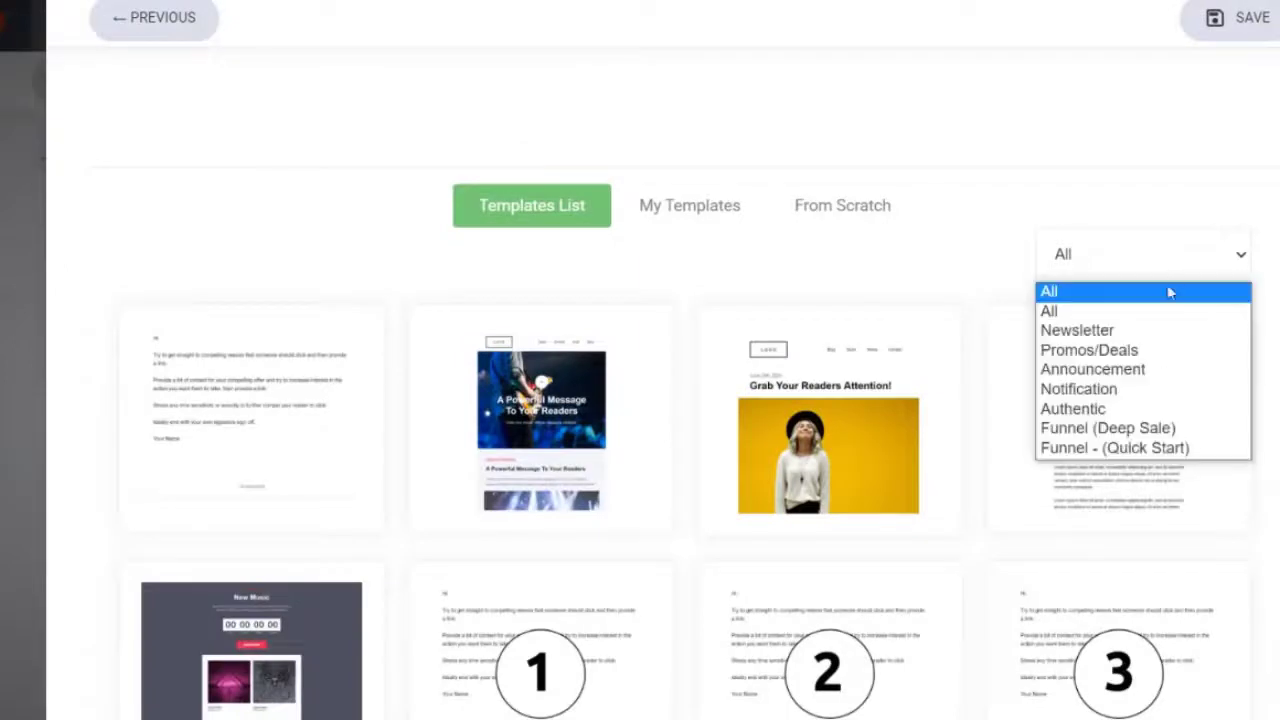
left_click(1128, 452)
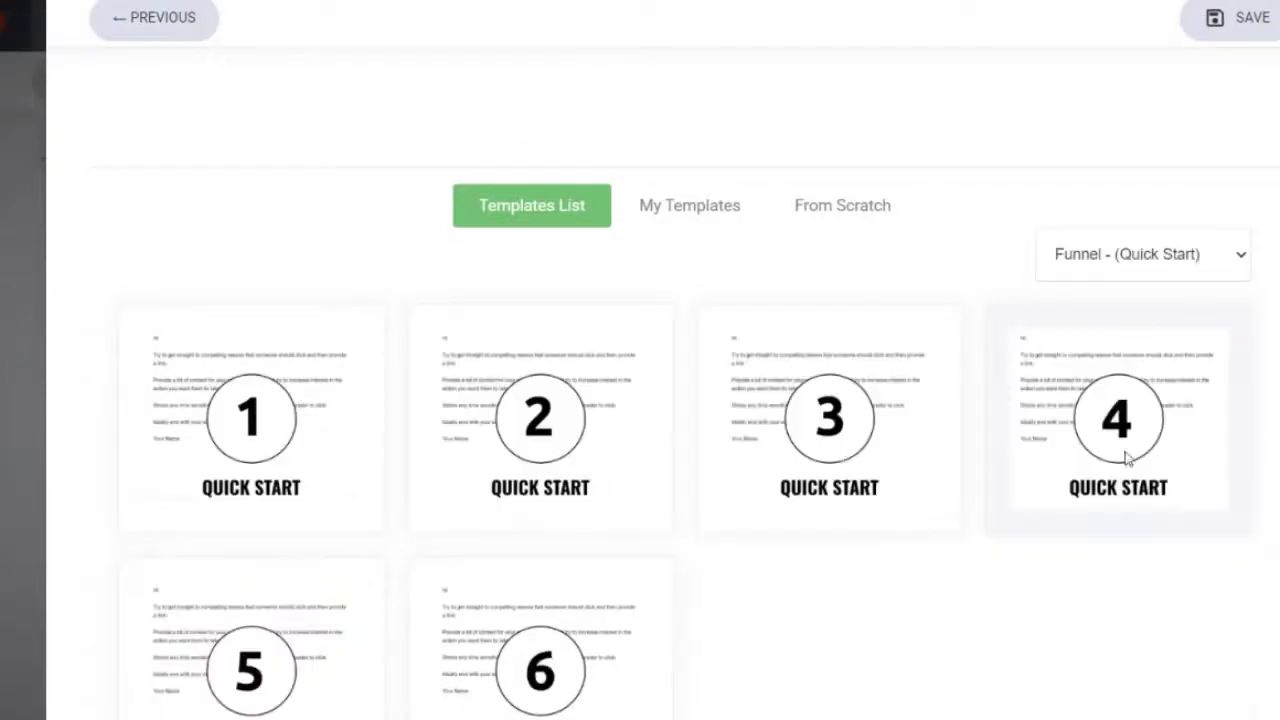
left_click(550, 444)
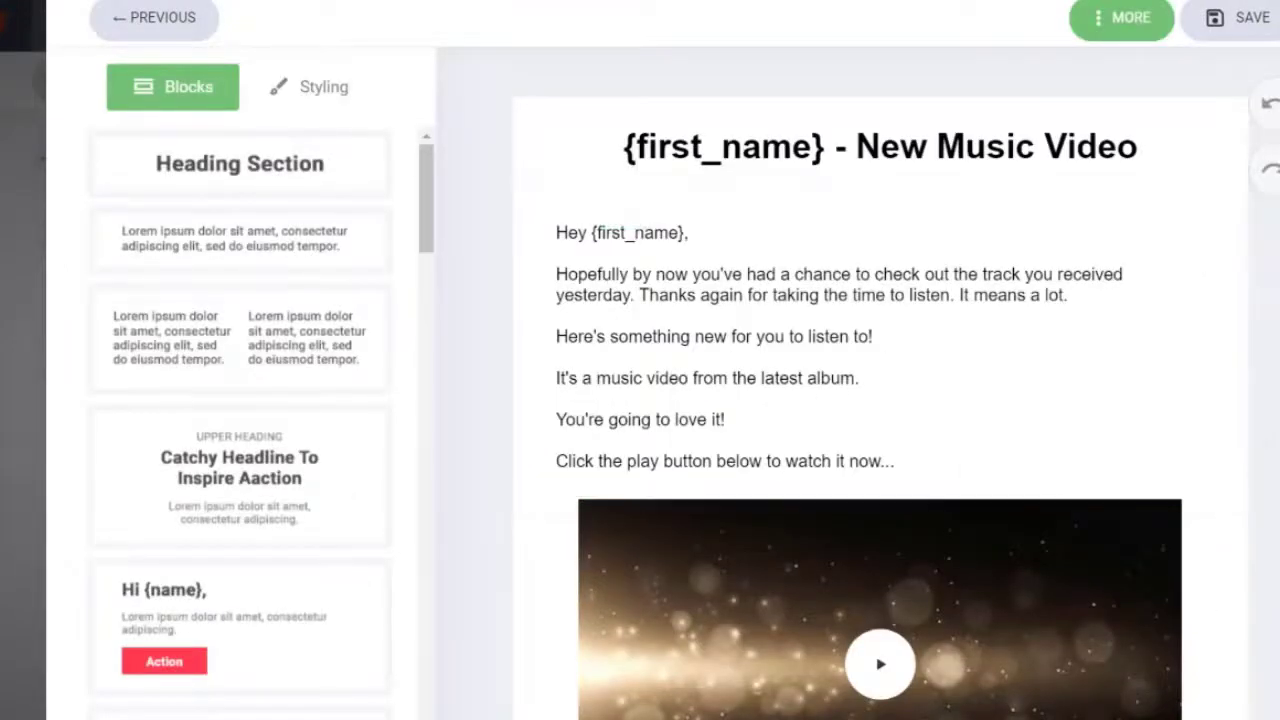
scroll(880, 400, "down", 2)
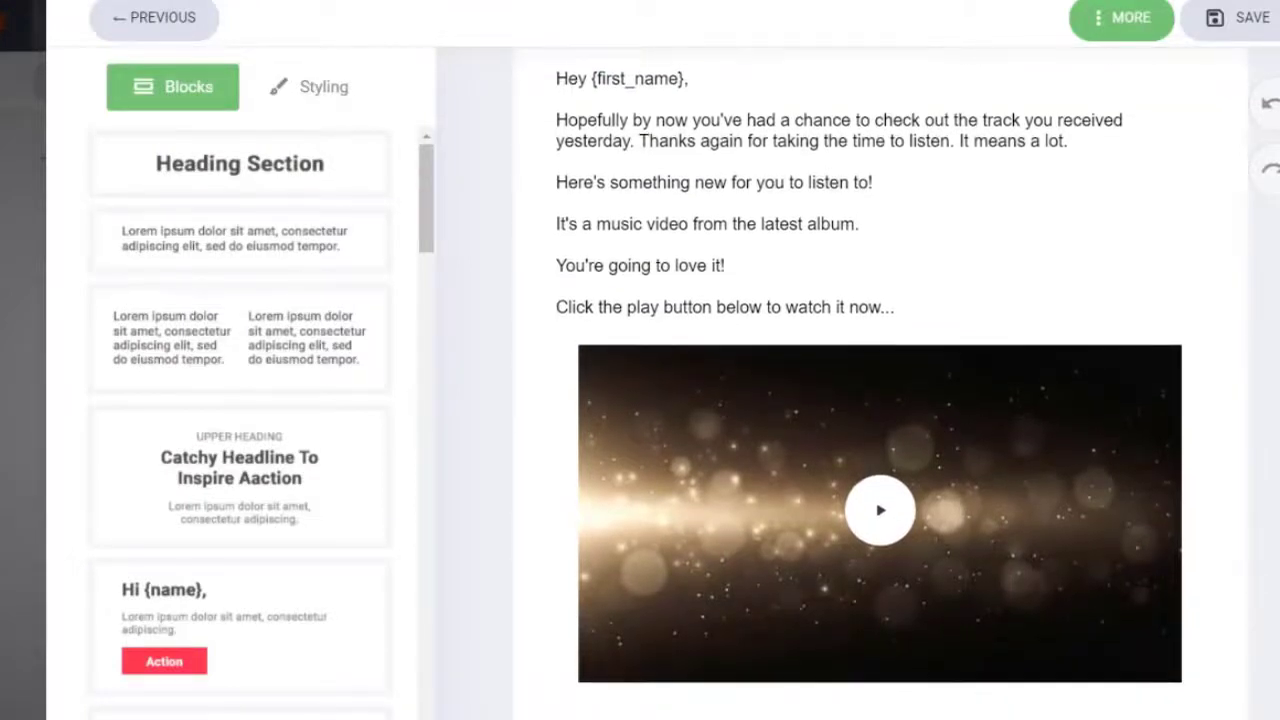
scroll(880, 400, "up", 1)
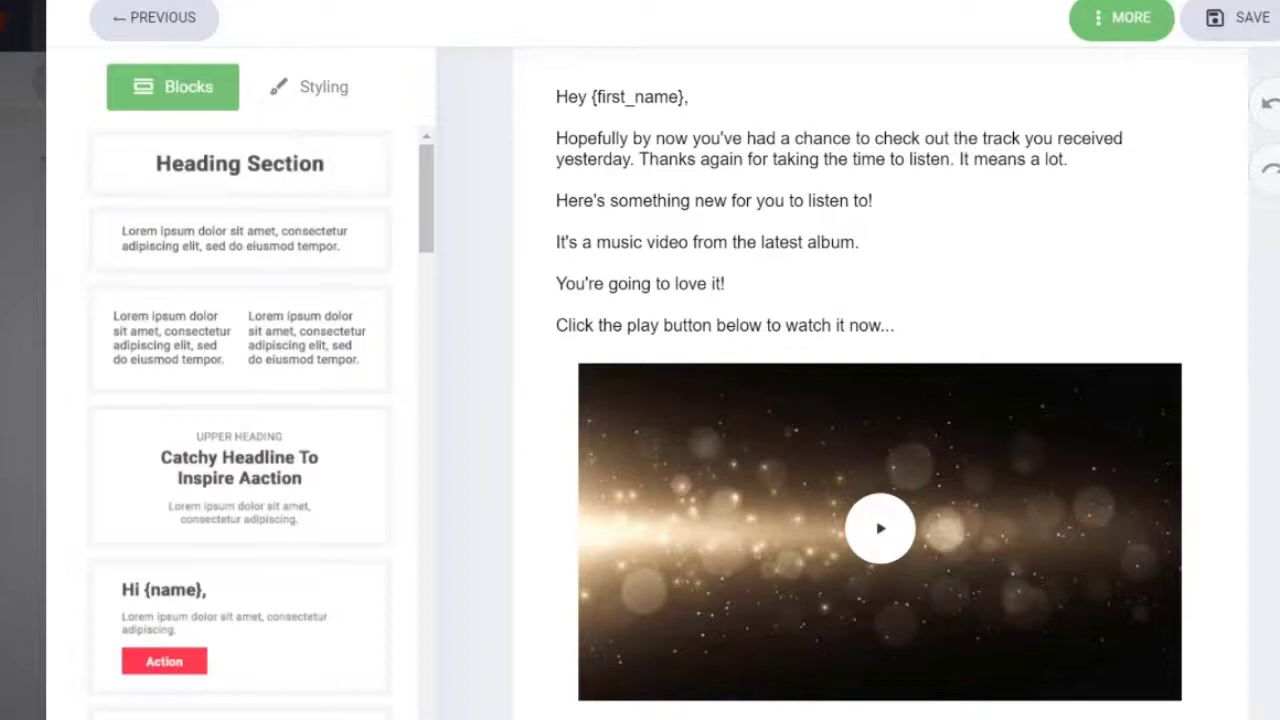
left_click(1103, 397)
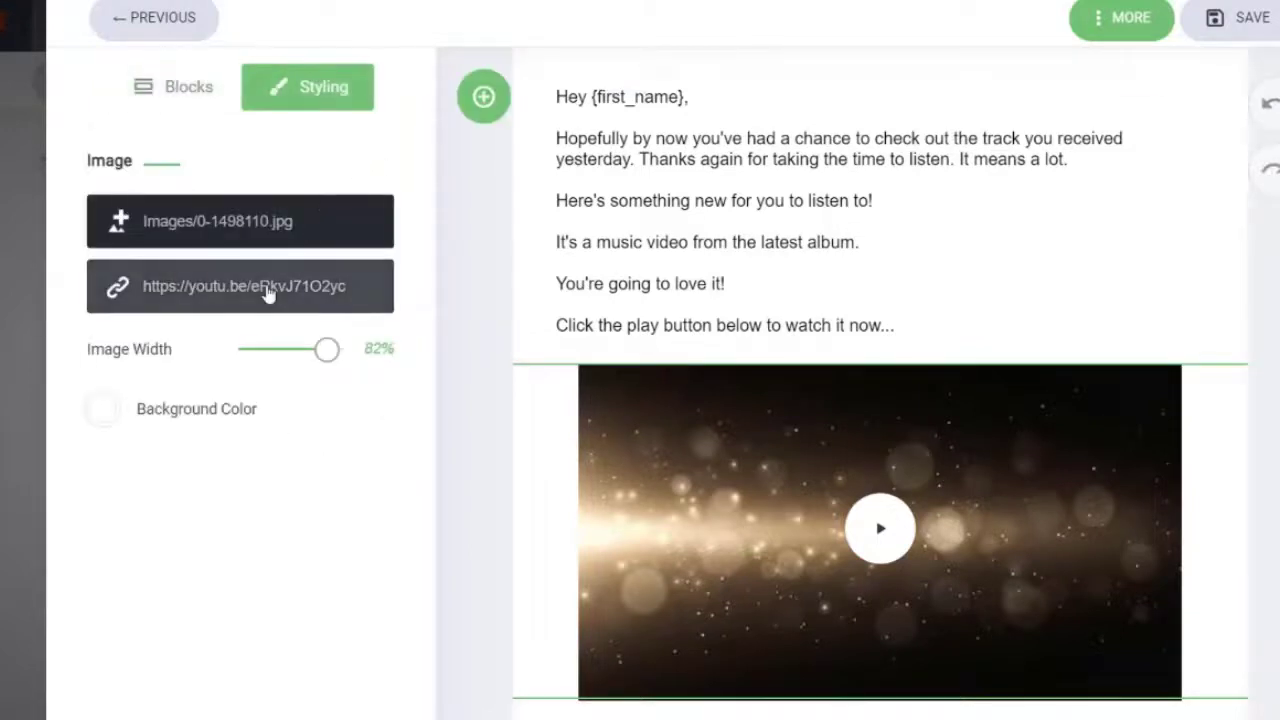
key("alt+Tab")
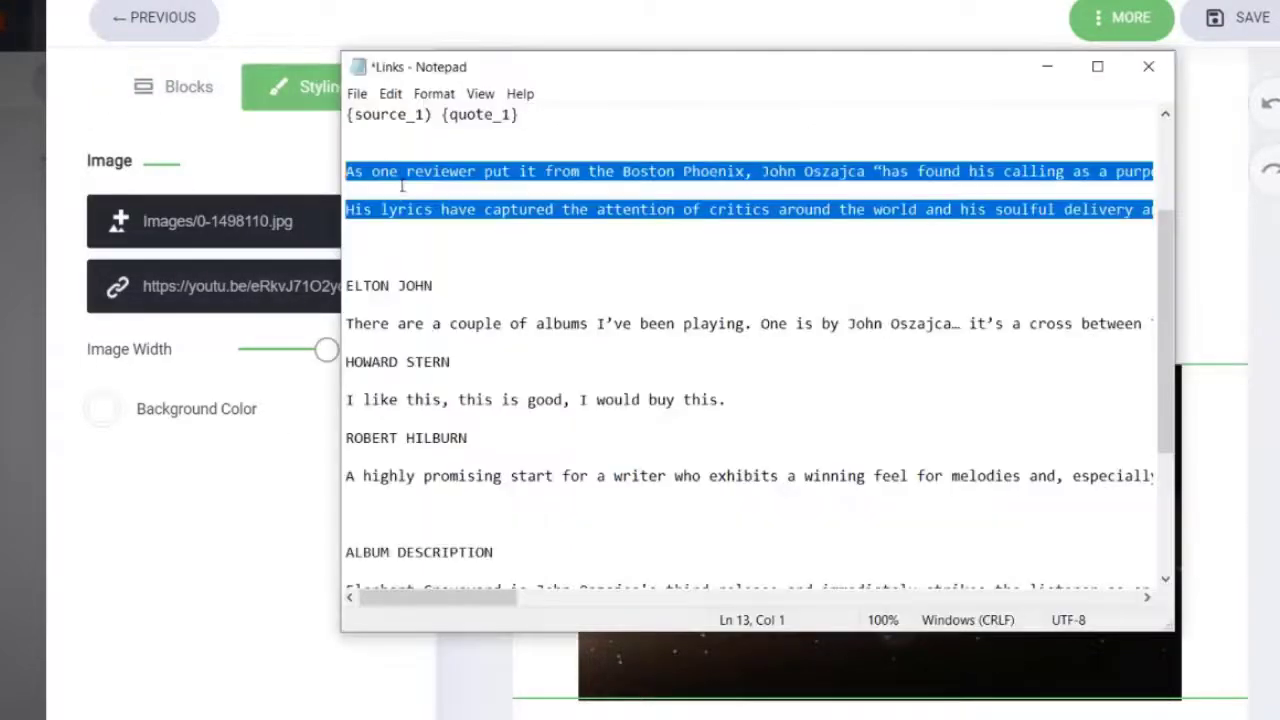
scroll(1168, 360, "up", 3)
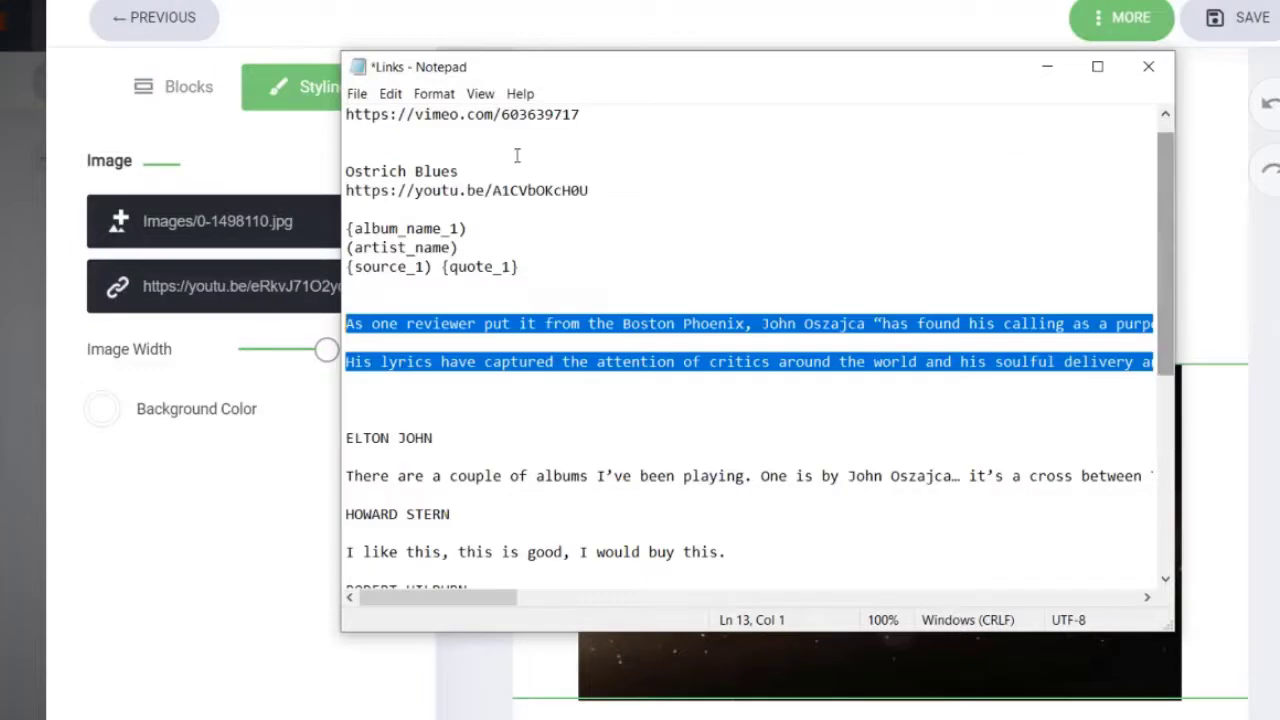
left_click_drag(590, 115, 333, 136)
key("ctrl+c")
left_click(180, 286)
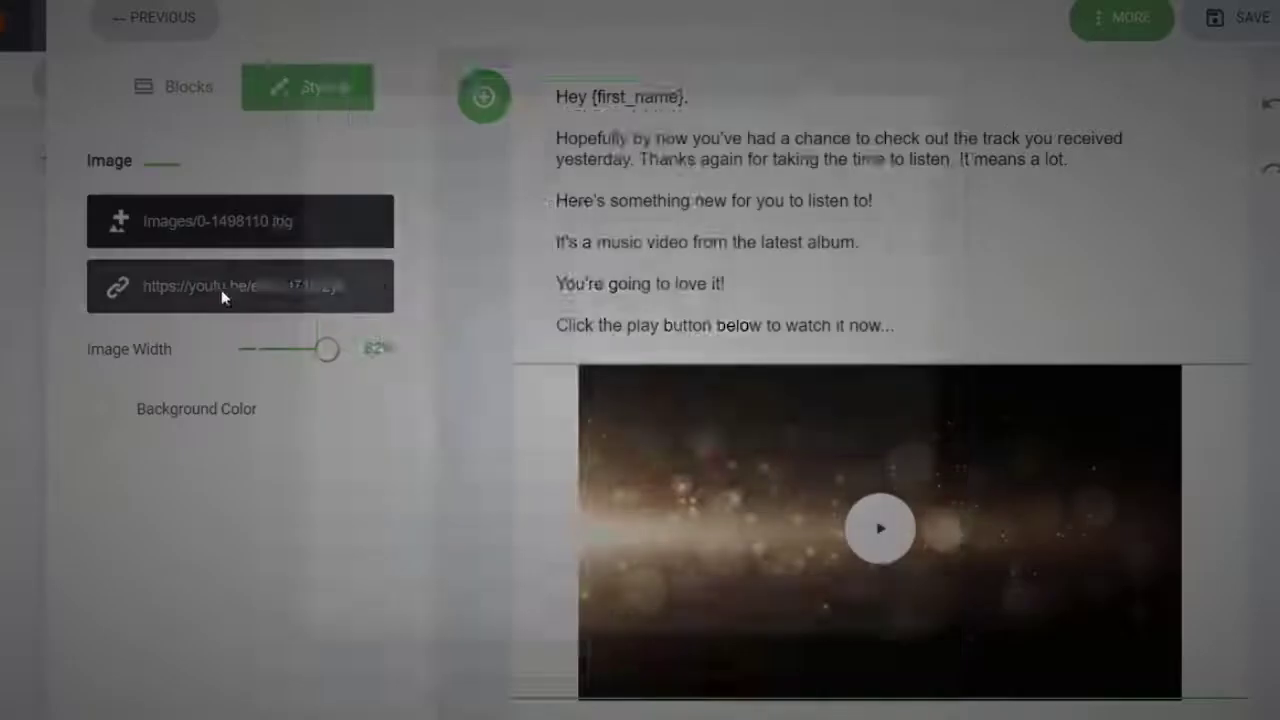
left_click_drag(780, 338, 511, 332)
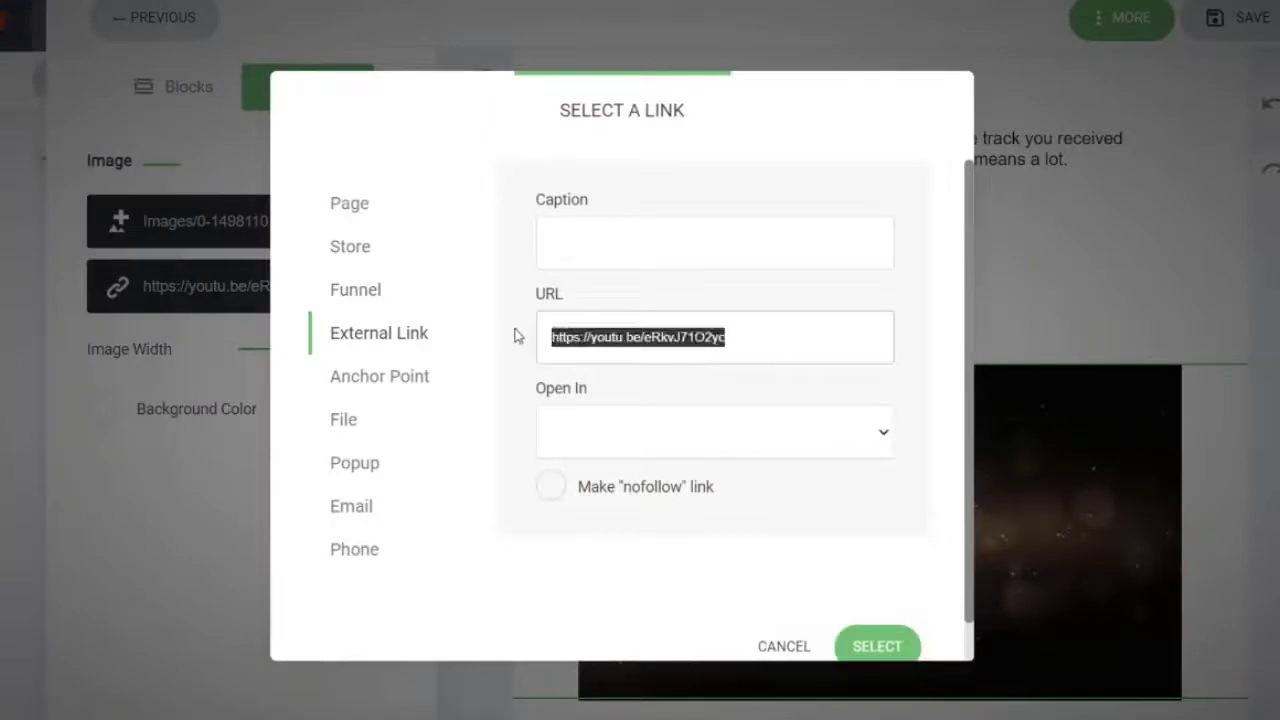
key("ctrl+v")
left_click(880, 646)
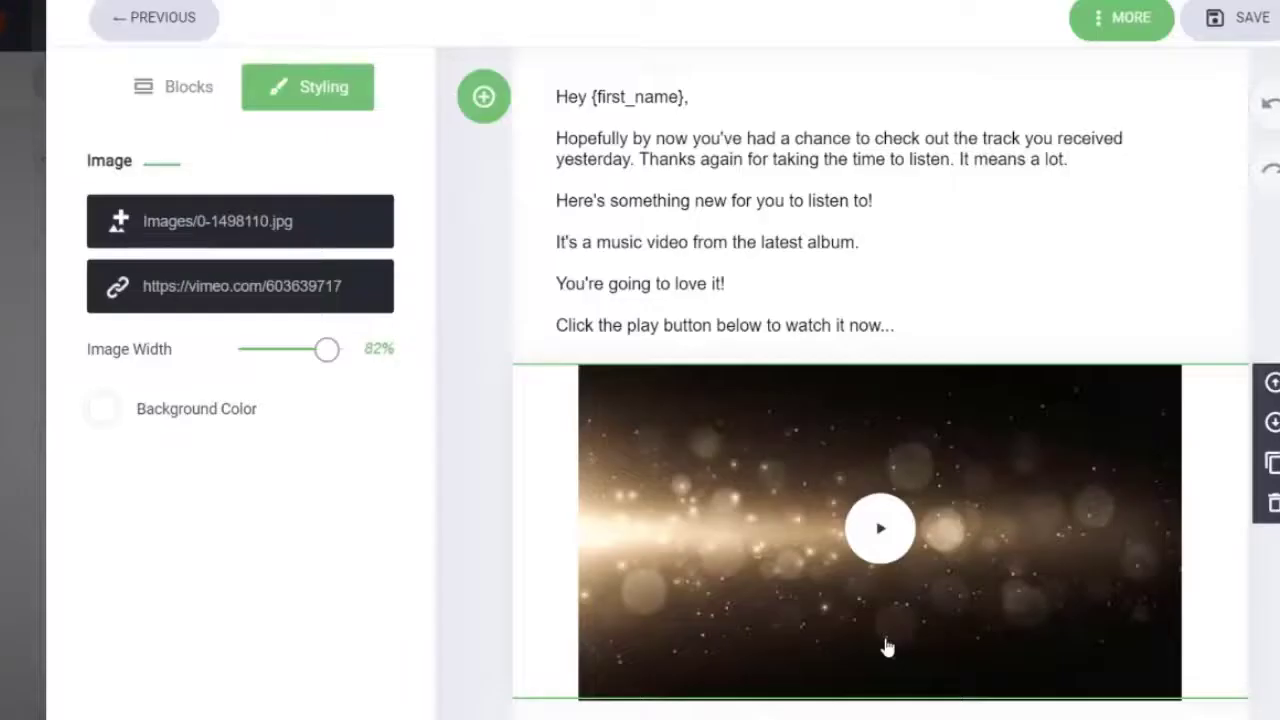
Step: Upload screenshot-vimeo.com-2021.09.16-12_40_38 from the Downloads folder and use it as the email's video image
left_click(224, 229)
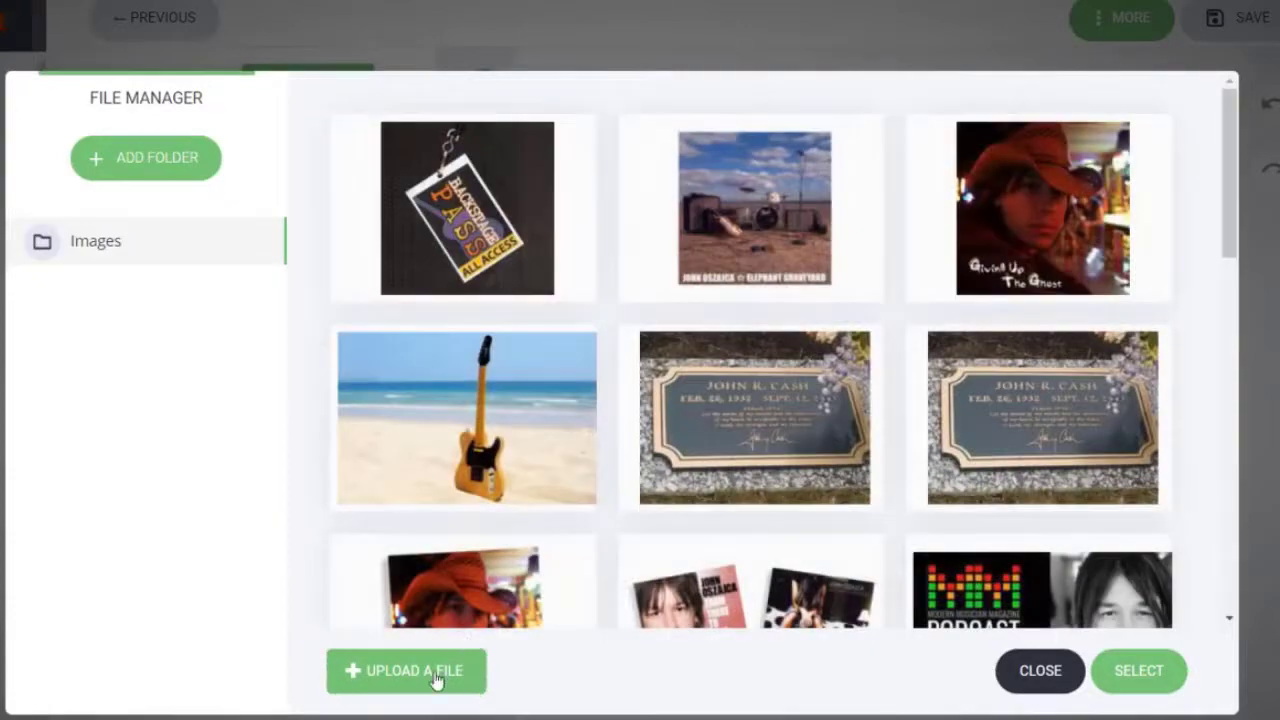
left_click(434, 679)
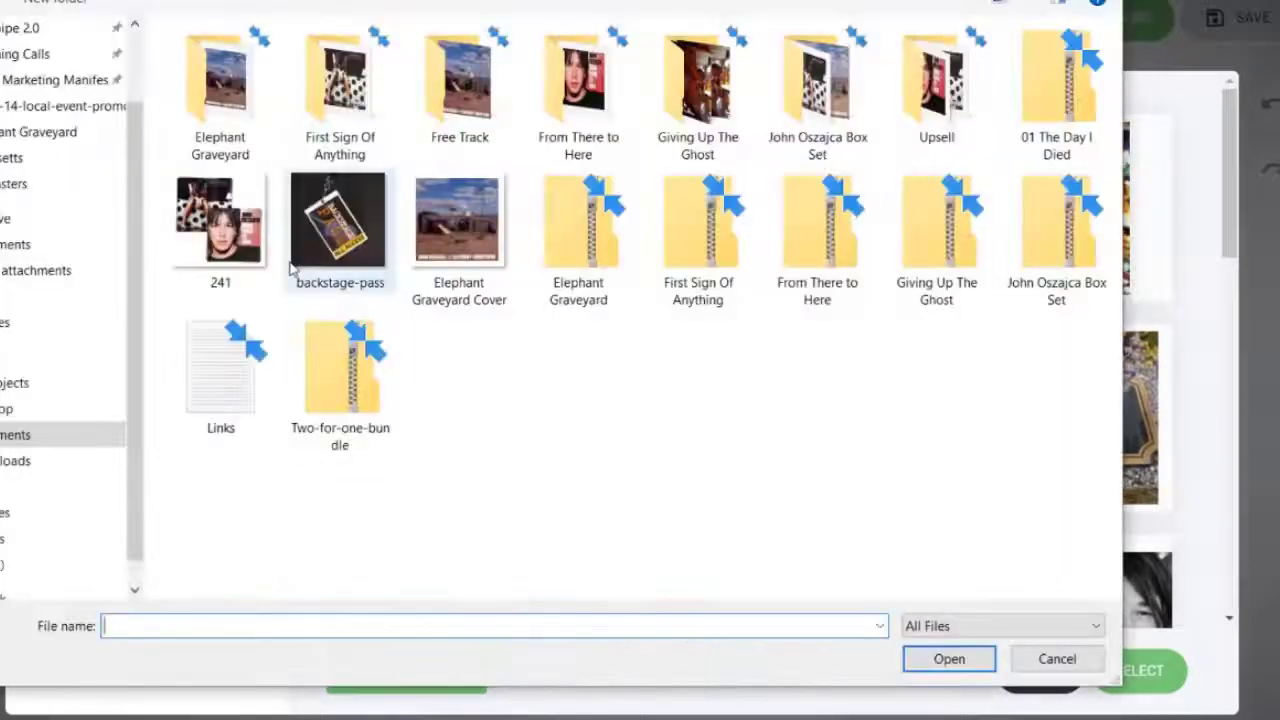
scroll(55, 63, "up", 2)
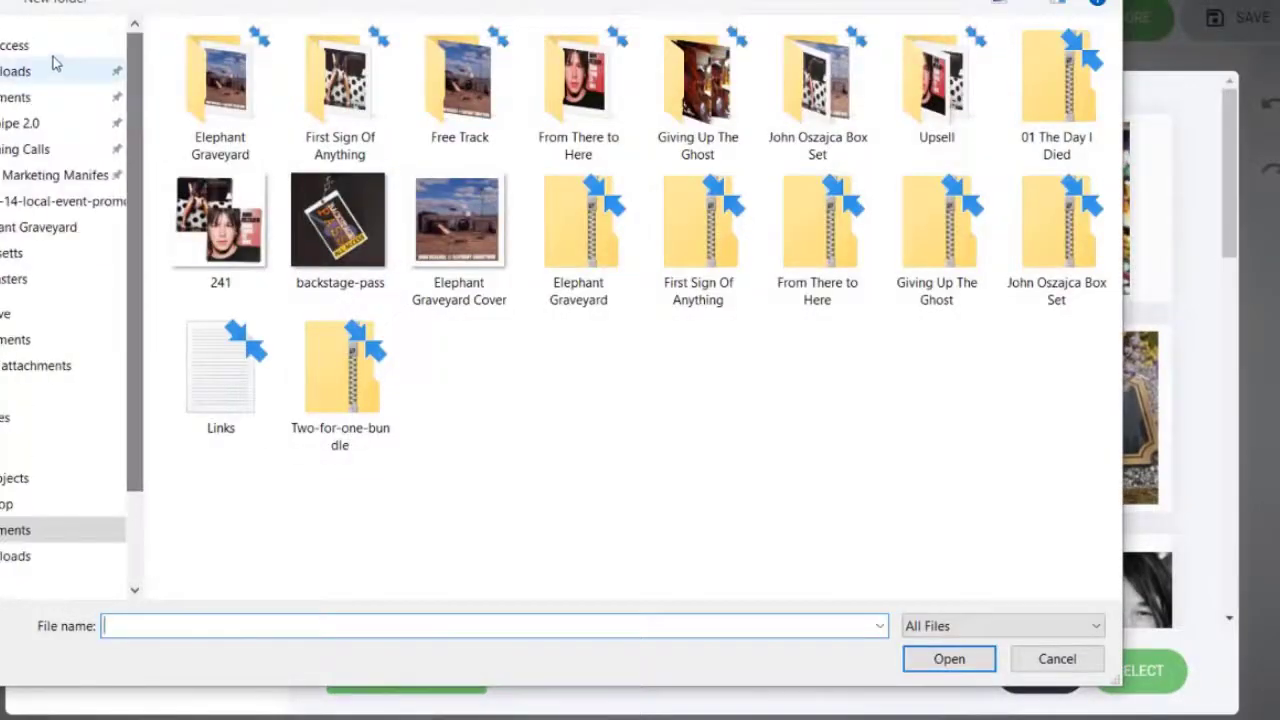
left_click(55, 63)
left_click(202, 128)
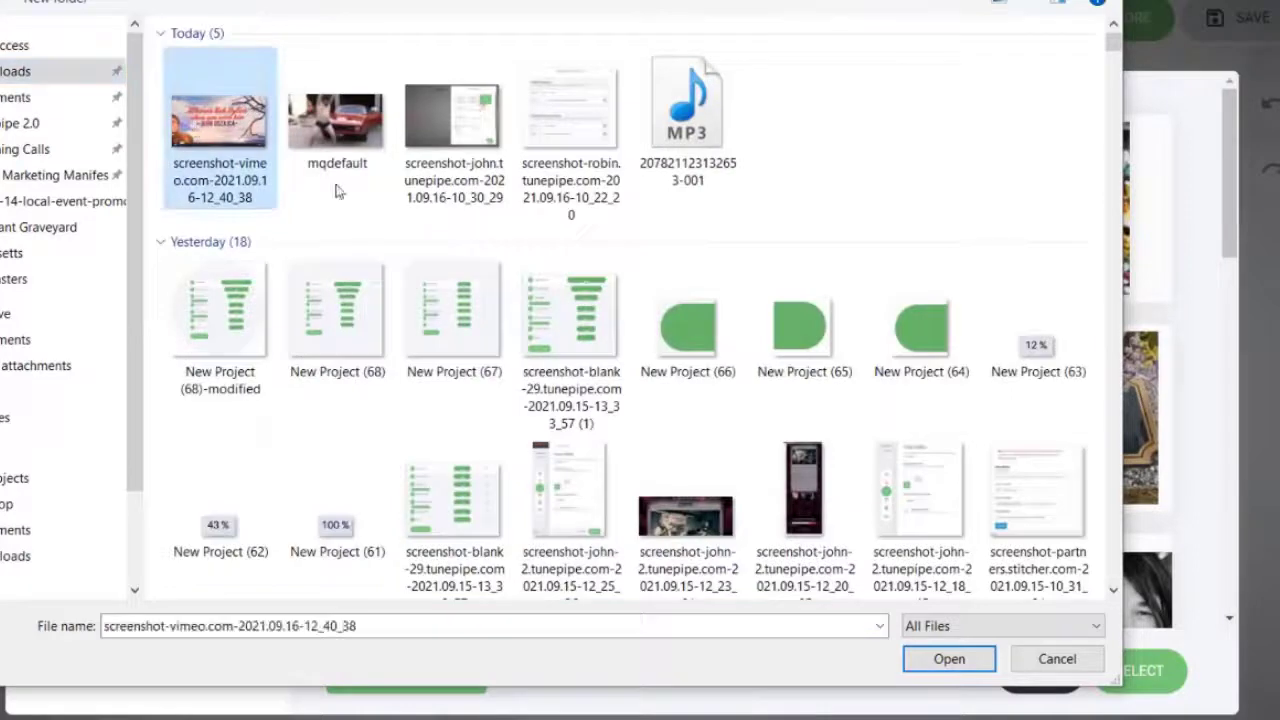
left_click(948, 658)
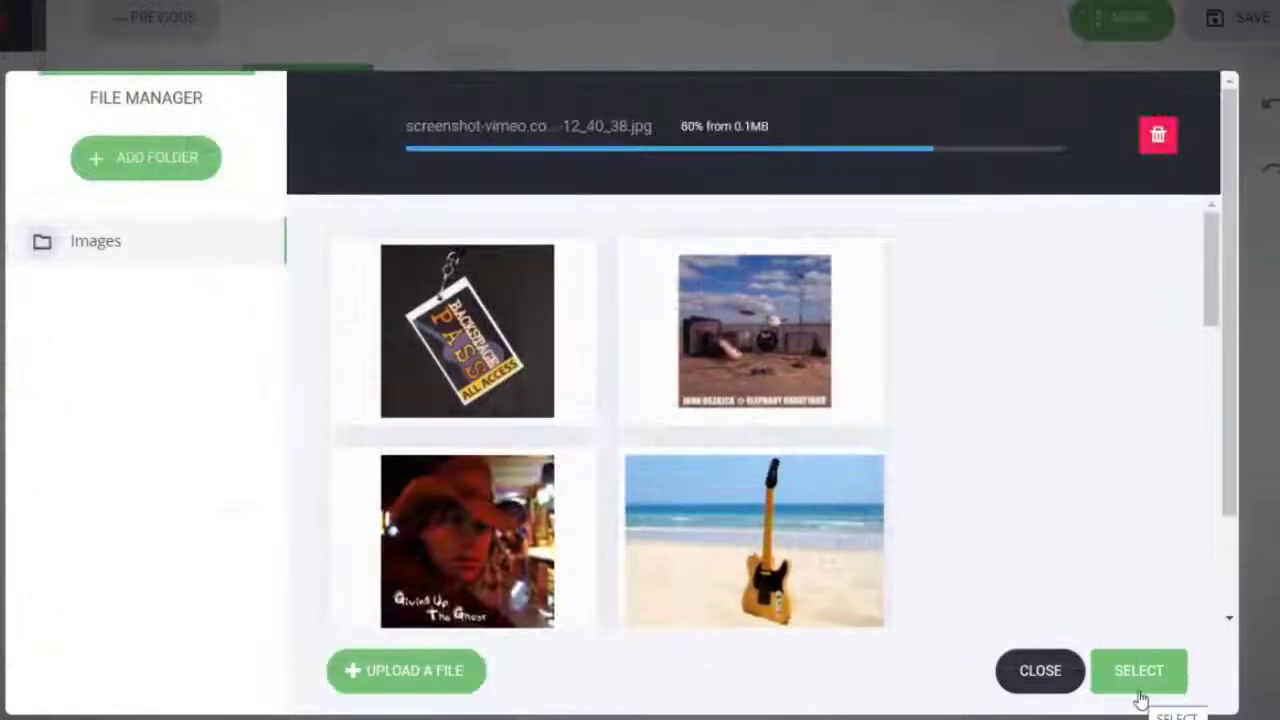
left_click(481, 272)
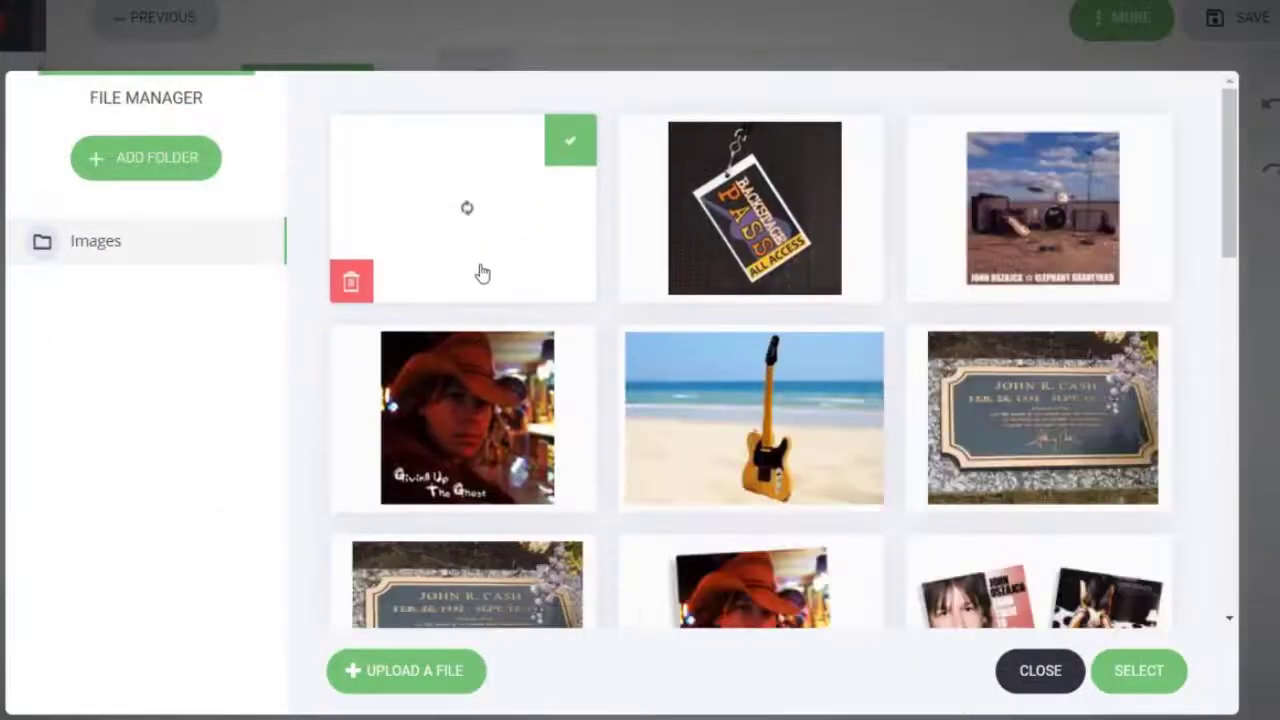
left_click(1143, 683)
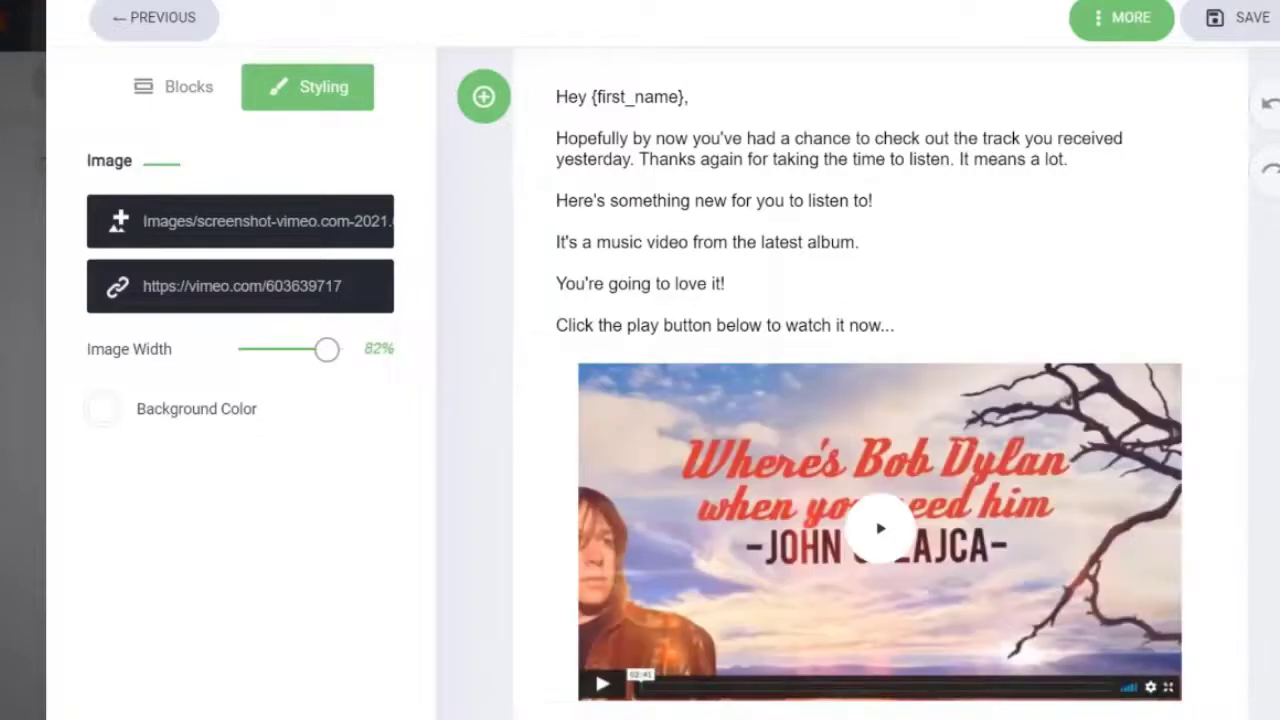
Step: Review the New Music Video email's heading, message text, video image and album promotion section
scroll(870, 380, "down", 5)
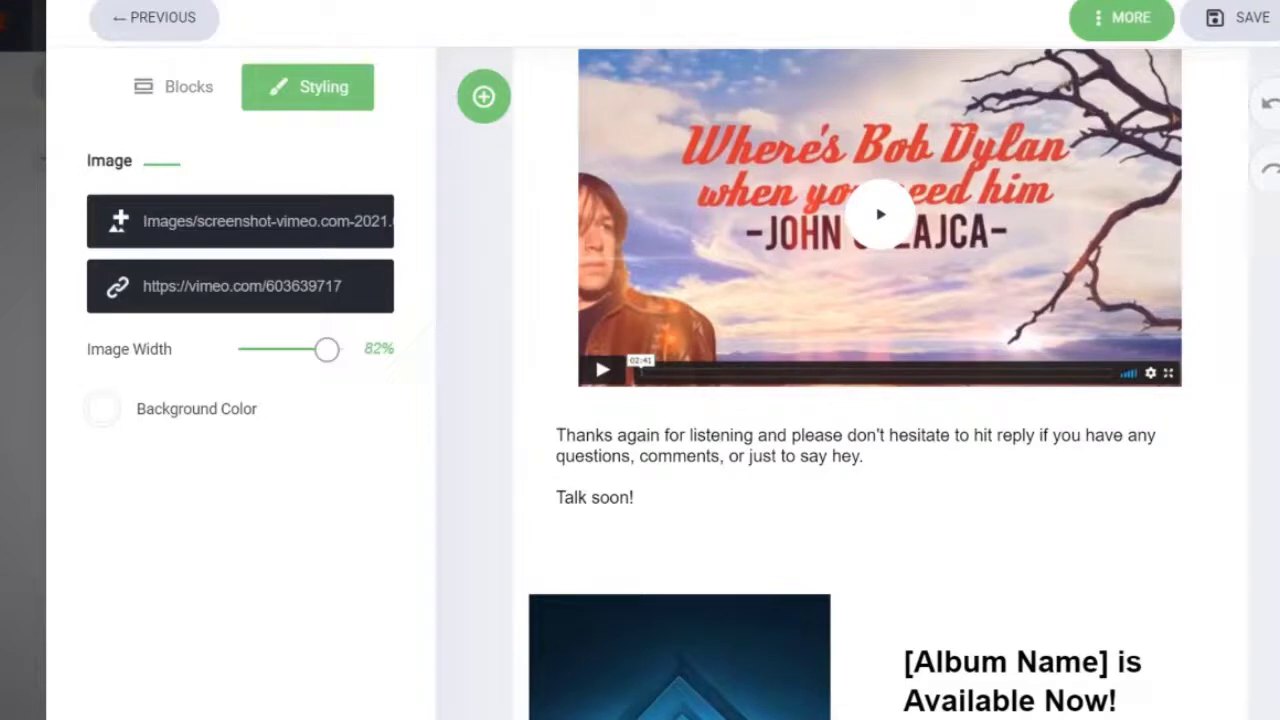
scroll(758, 483, "down", 4)
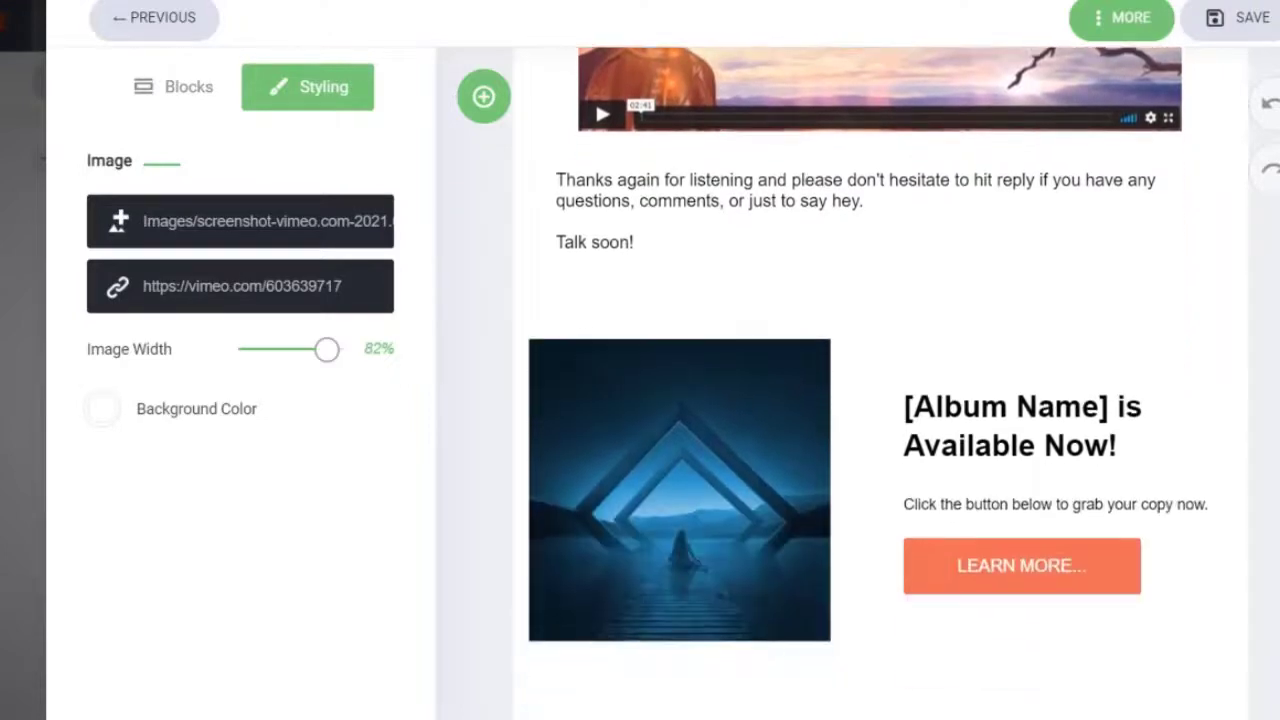
left_click(758, 480)
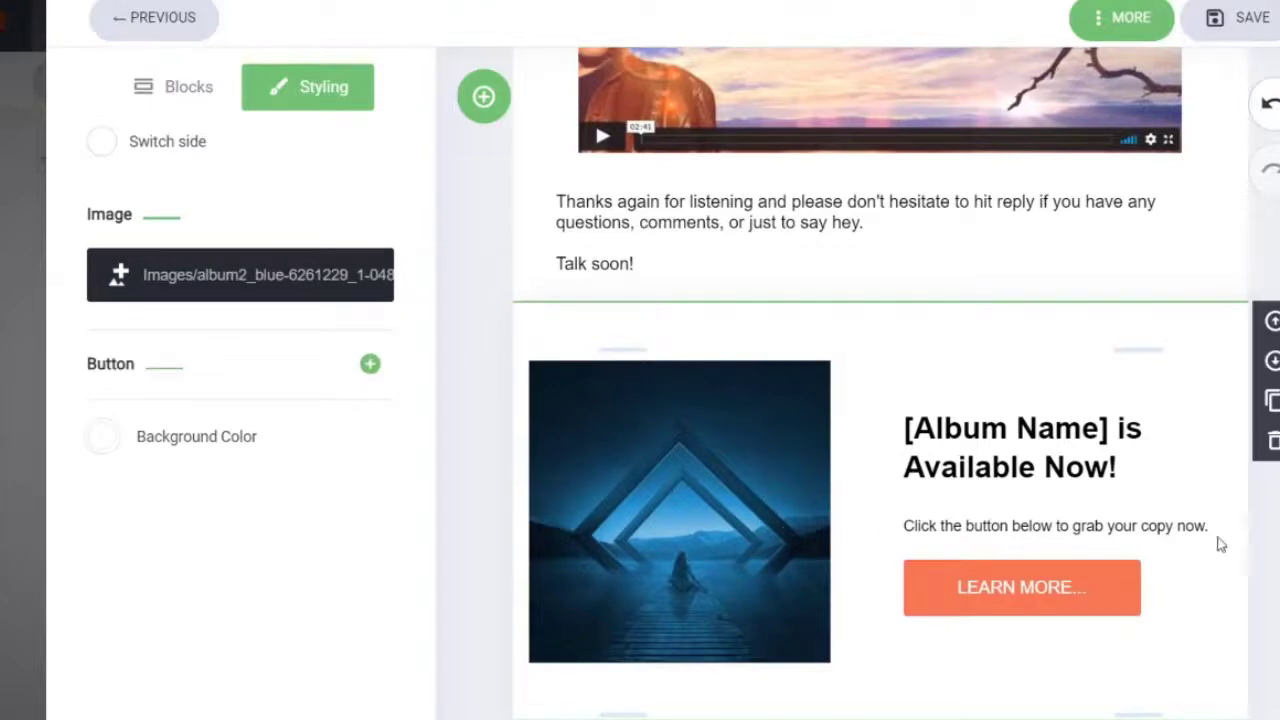
scroll(880, 380, "up", 8)
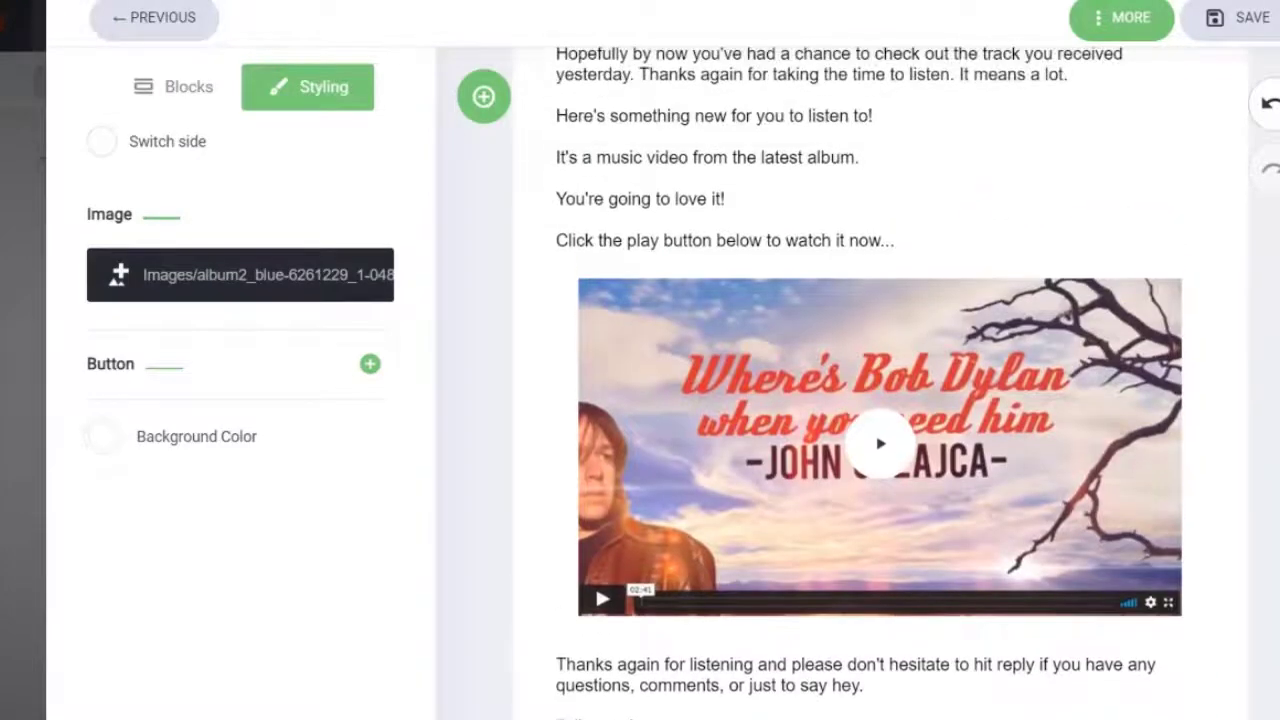
scroll(880, 380, "down", 10)
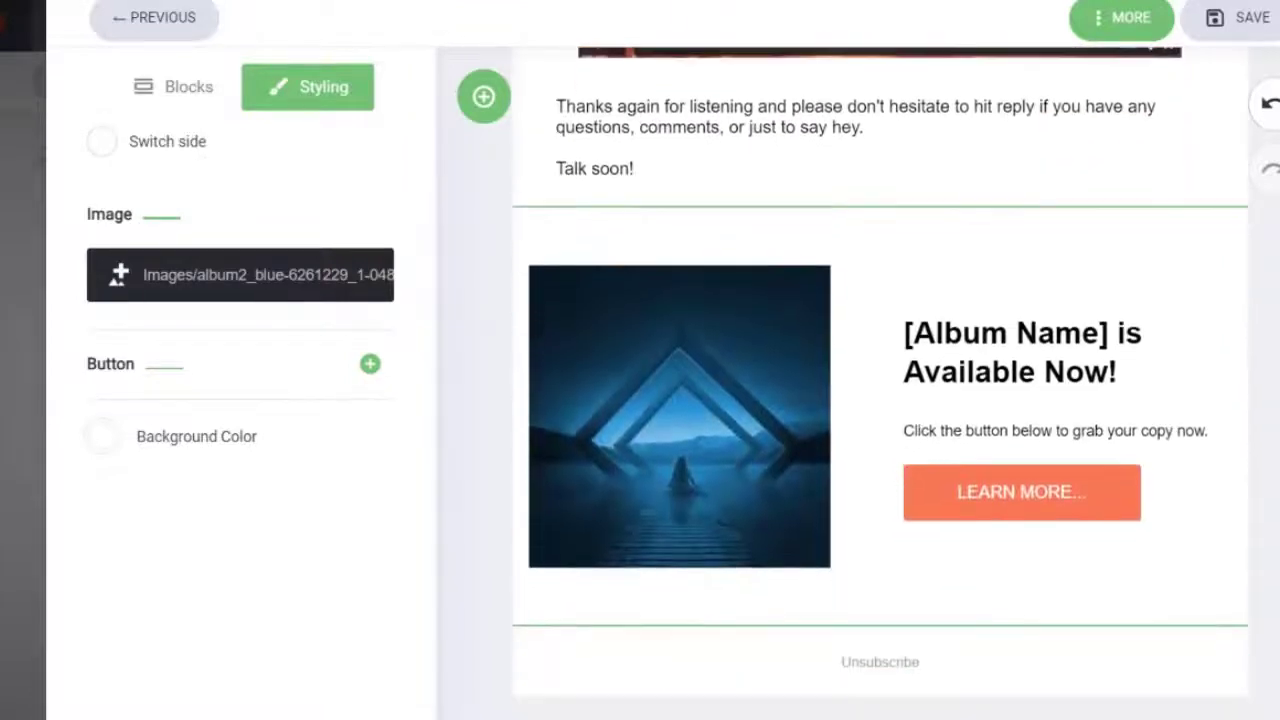
scroll(880, 380, "up", 9)
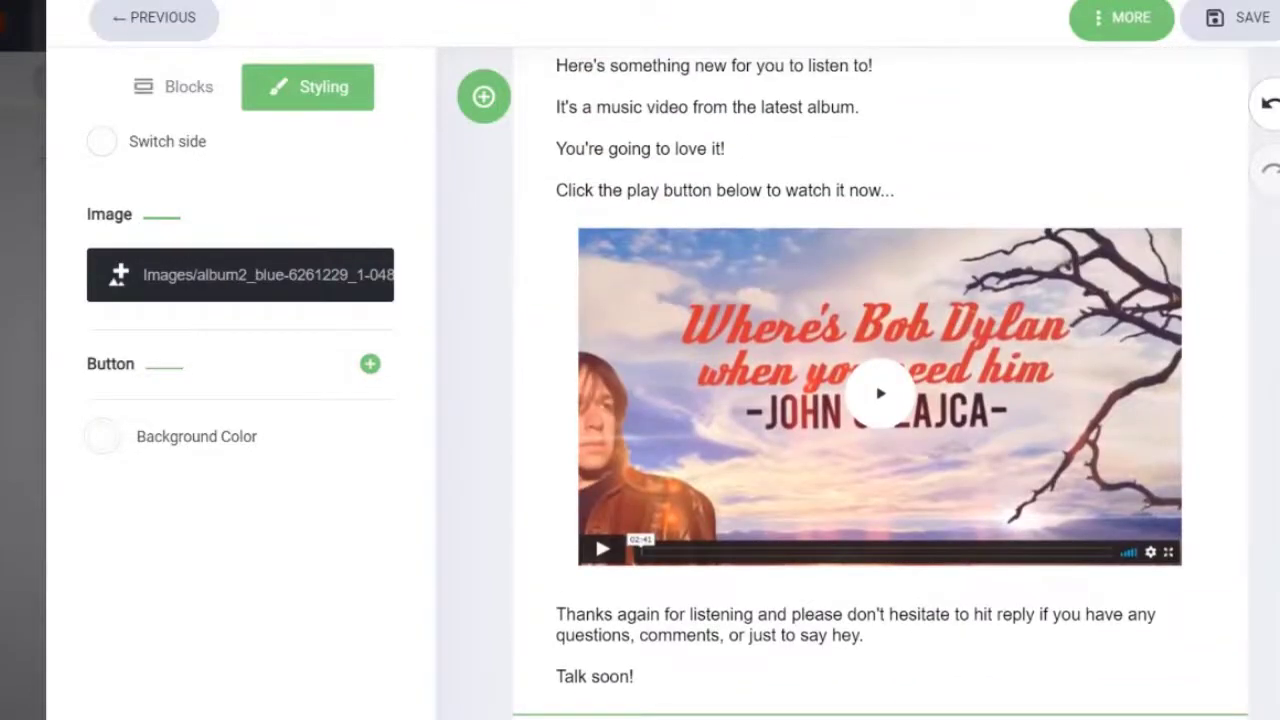
scroll(880, 380, "down", 7)
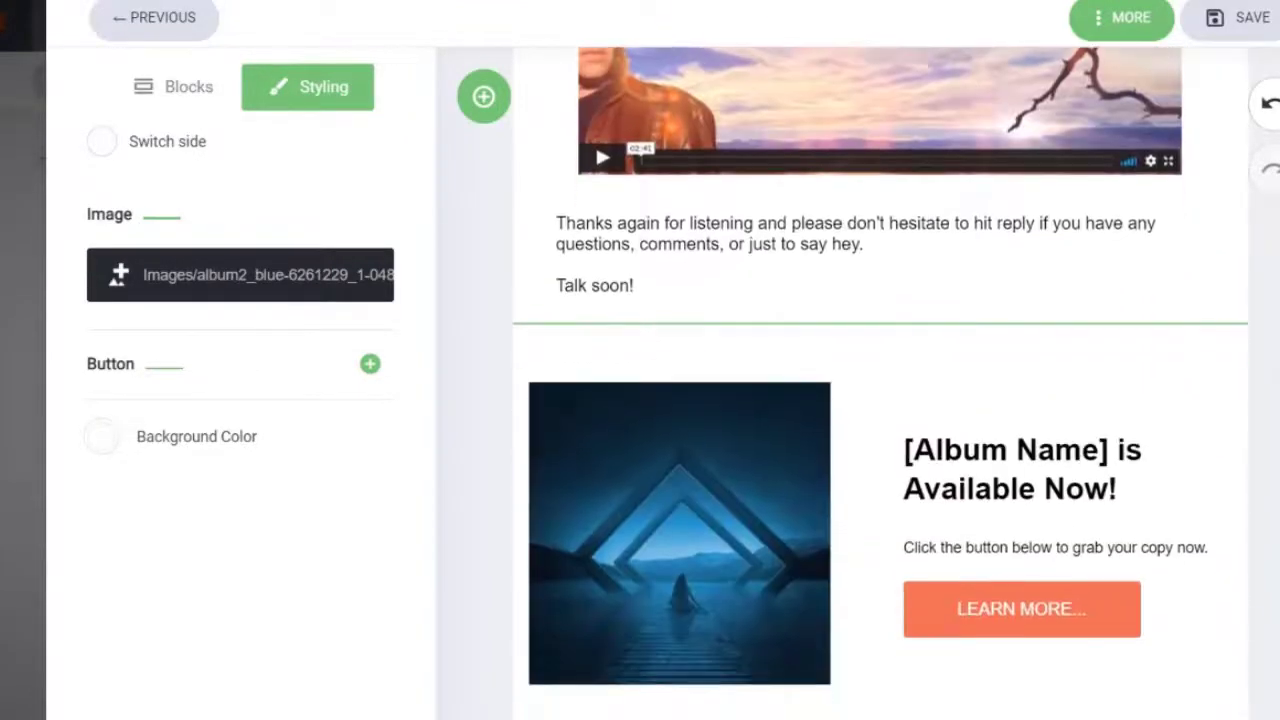
scroll(880, 380, "up", 3)
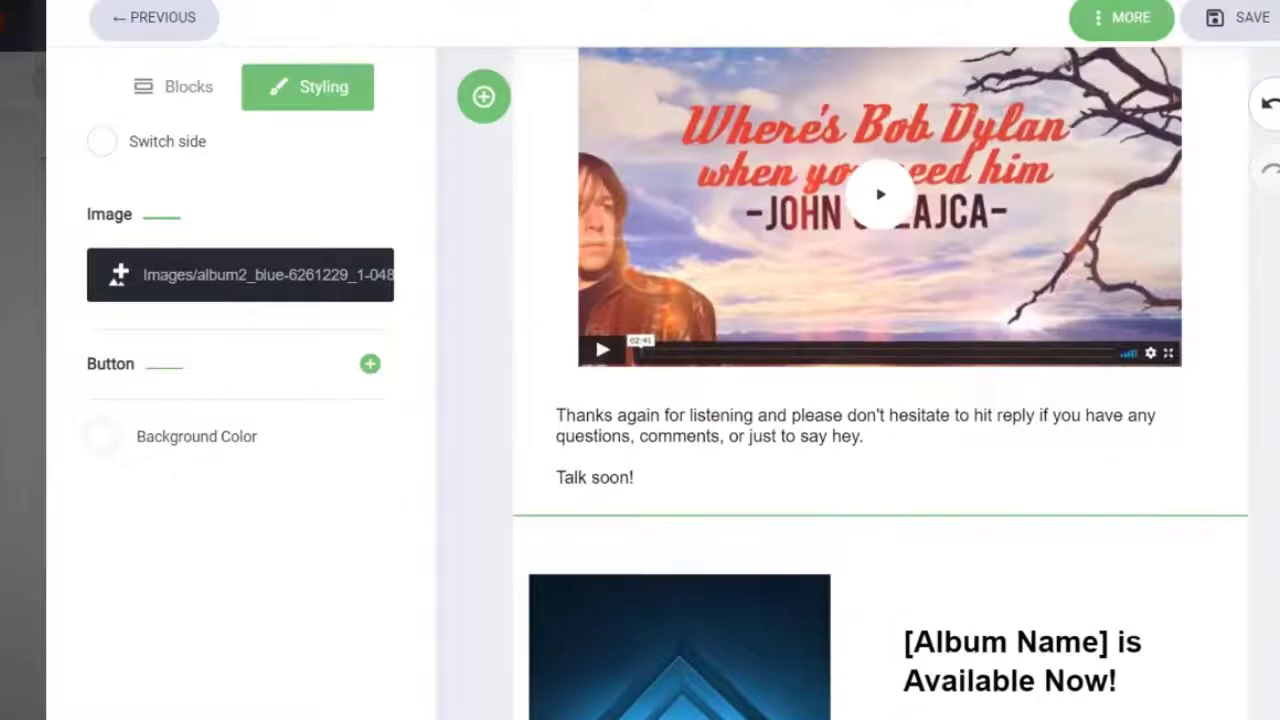
scroll(880, 380, "down", 4)
scroll(880, 380, "up", 11)
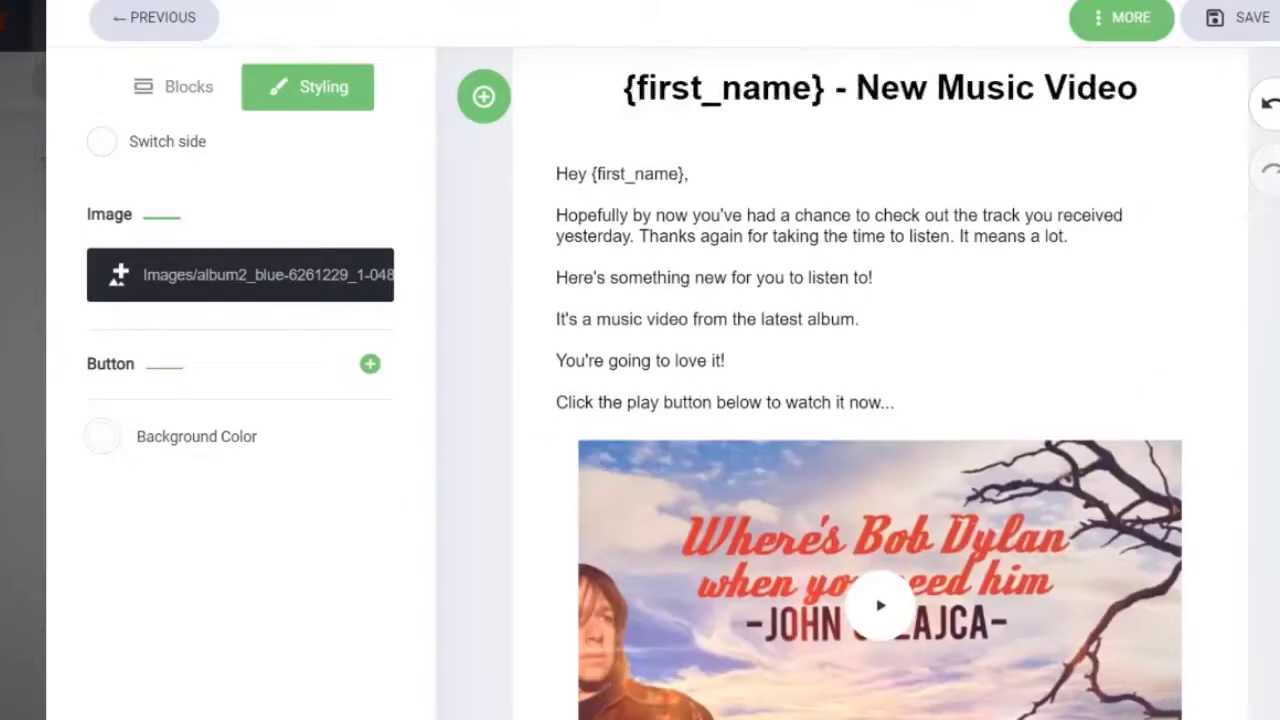
scroll(880, 380, "down", 9)
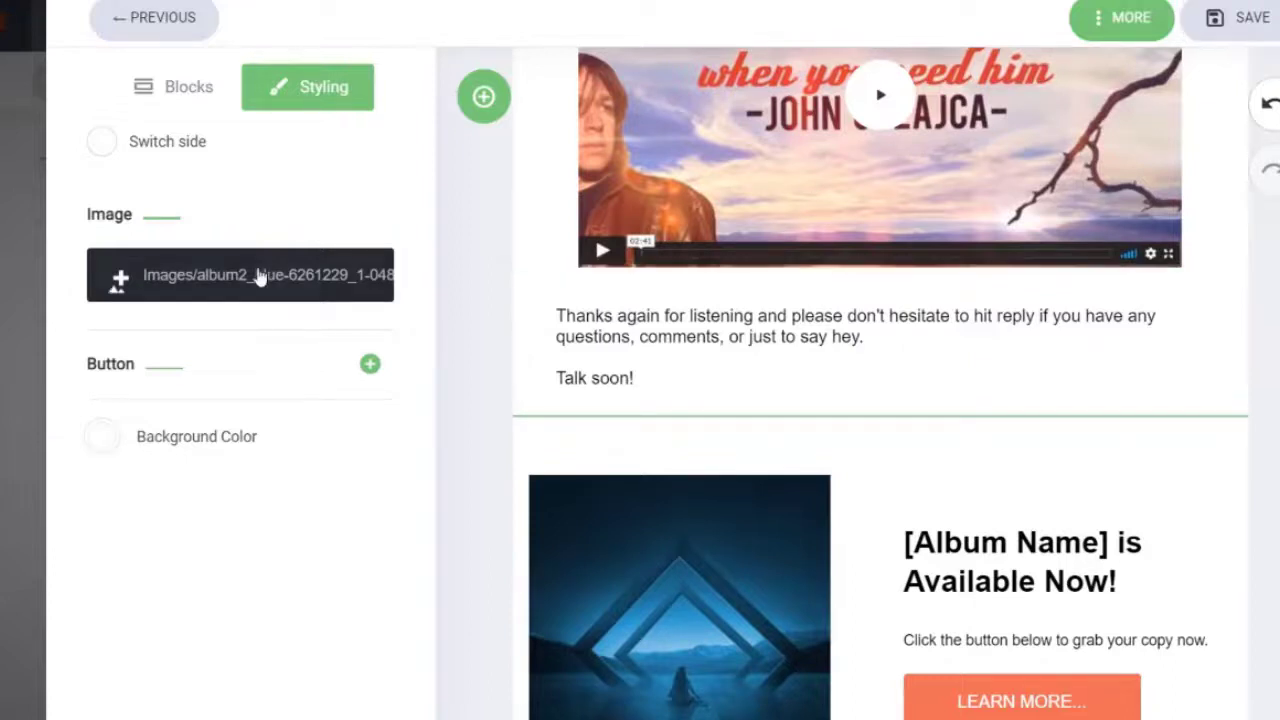
Step: Leave the email editor and discard the unsaved changes to the email
left_click(163, 12)
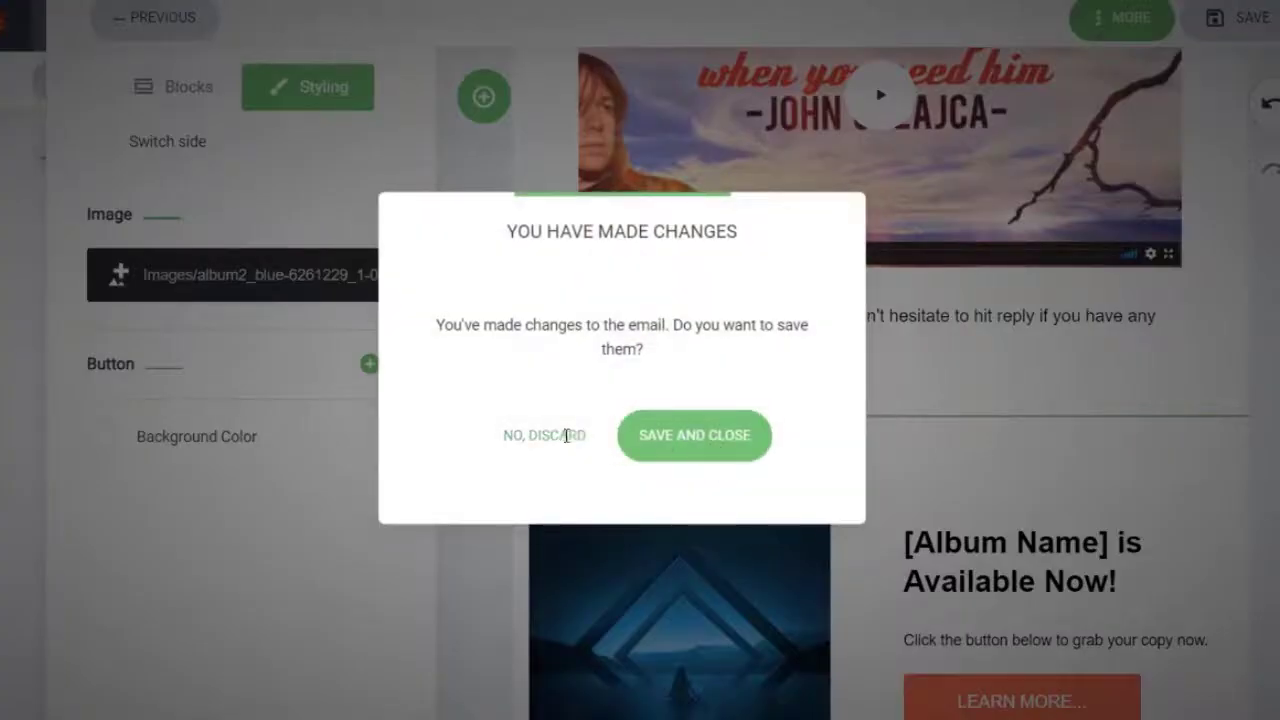
left_click(566, 434)
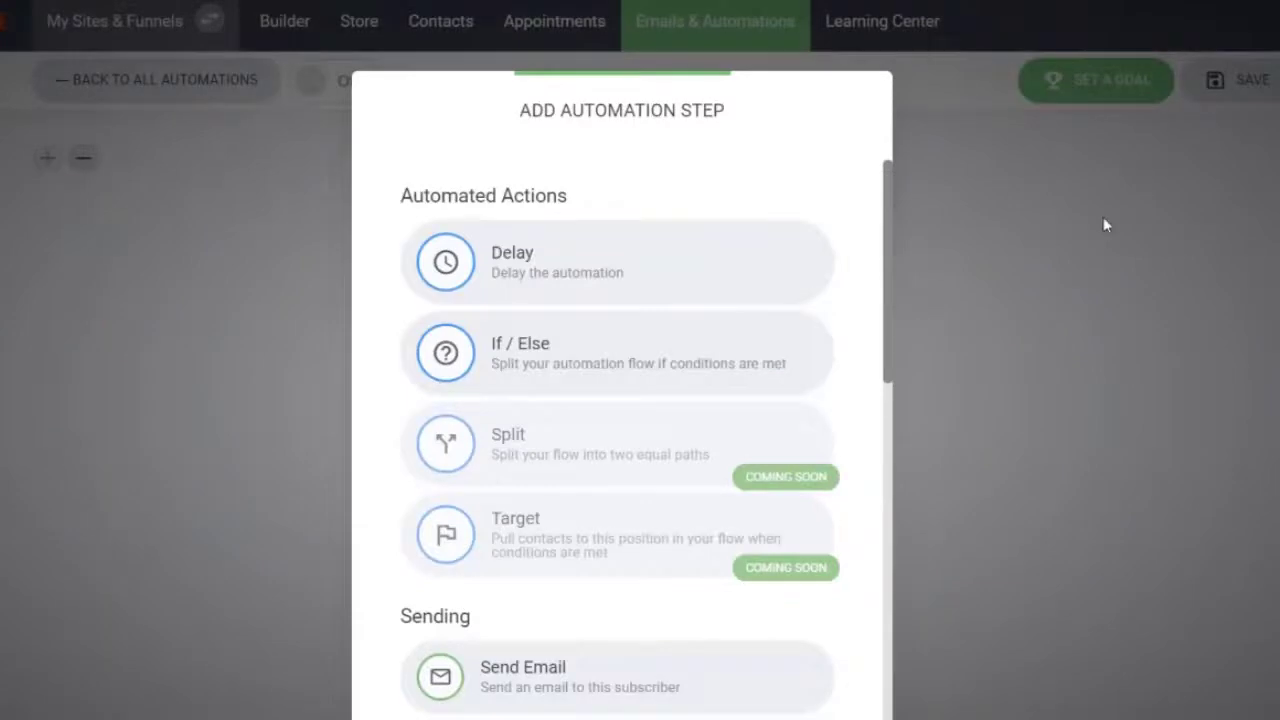
Step: Look through the Funnel - (Quick Start) templates for another Send Email step, and return to the automation flow without adding one
left_click(663, 662)
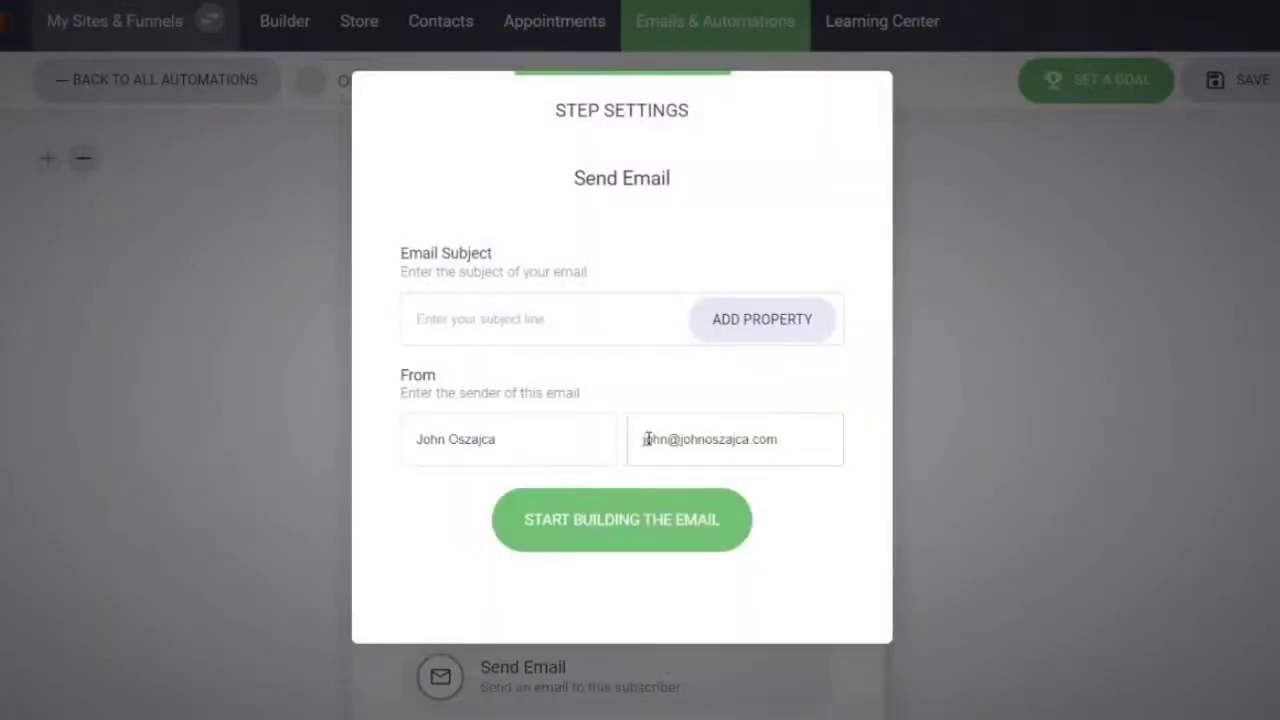
left_click(583, 517)
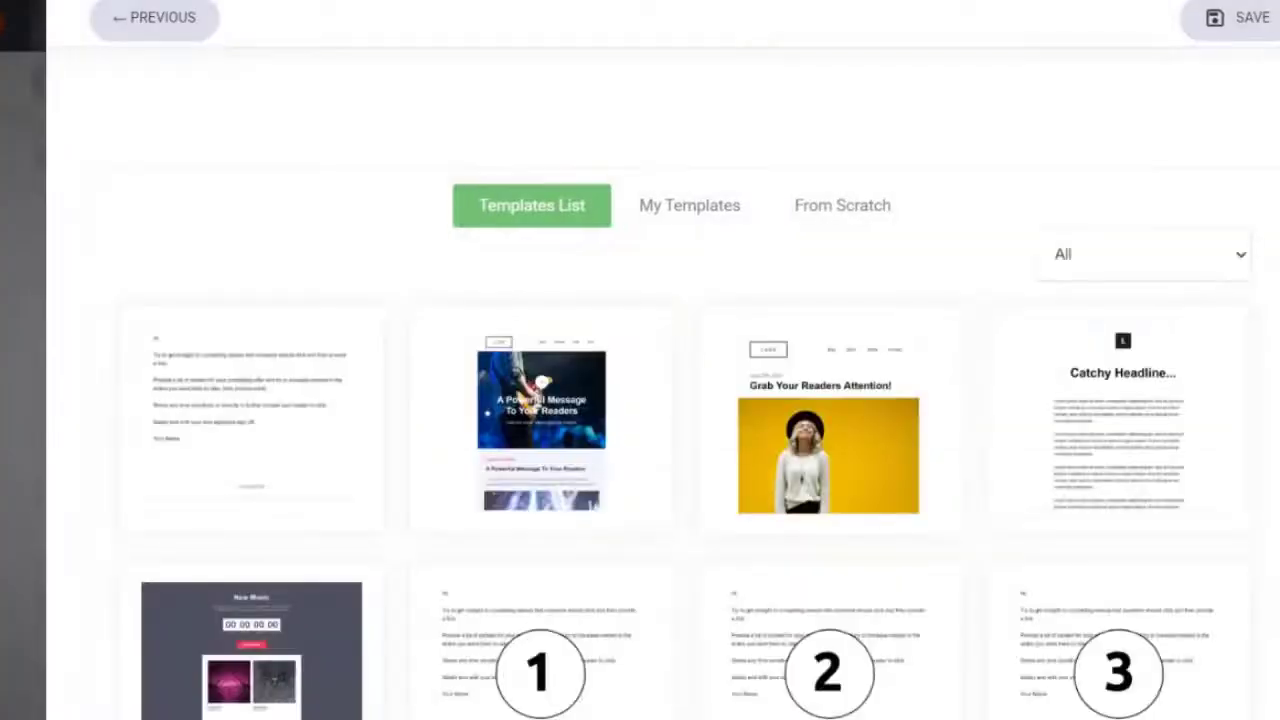
left_click(1205, 262)
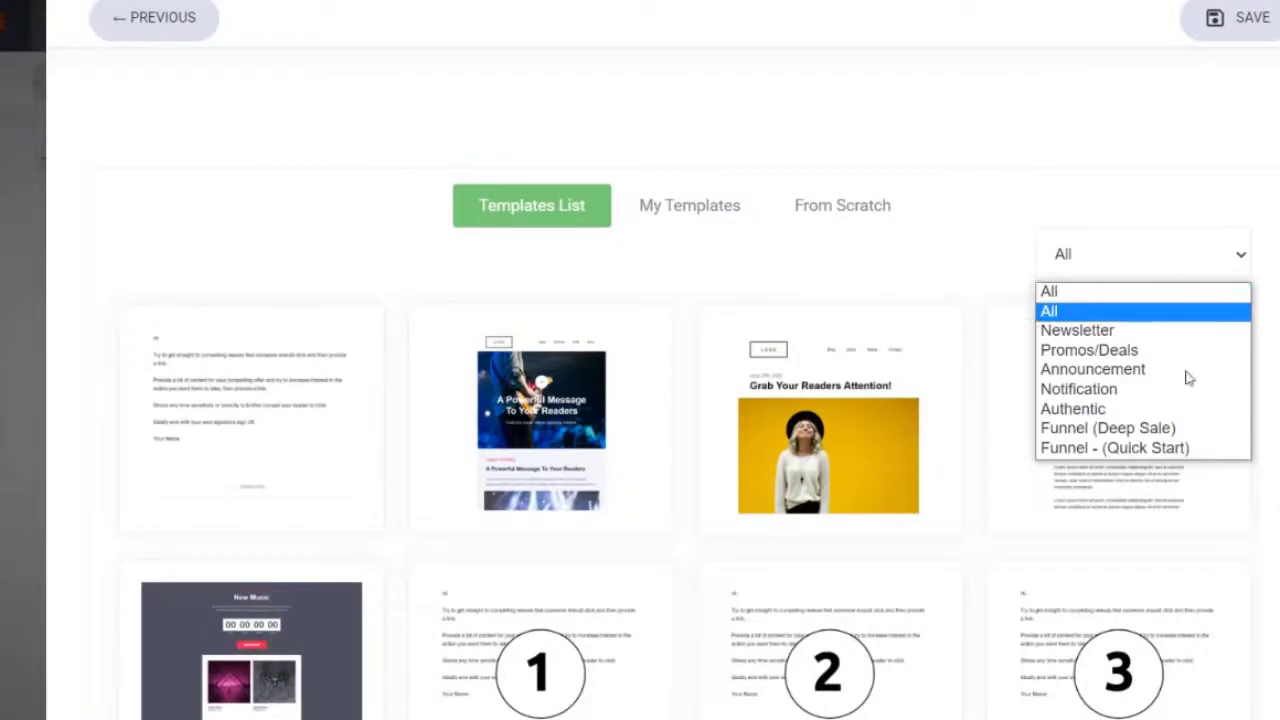
left_click(1170, 448)
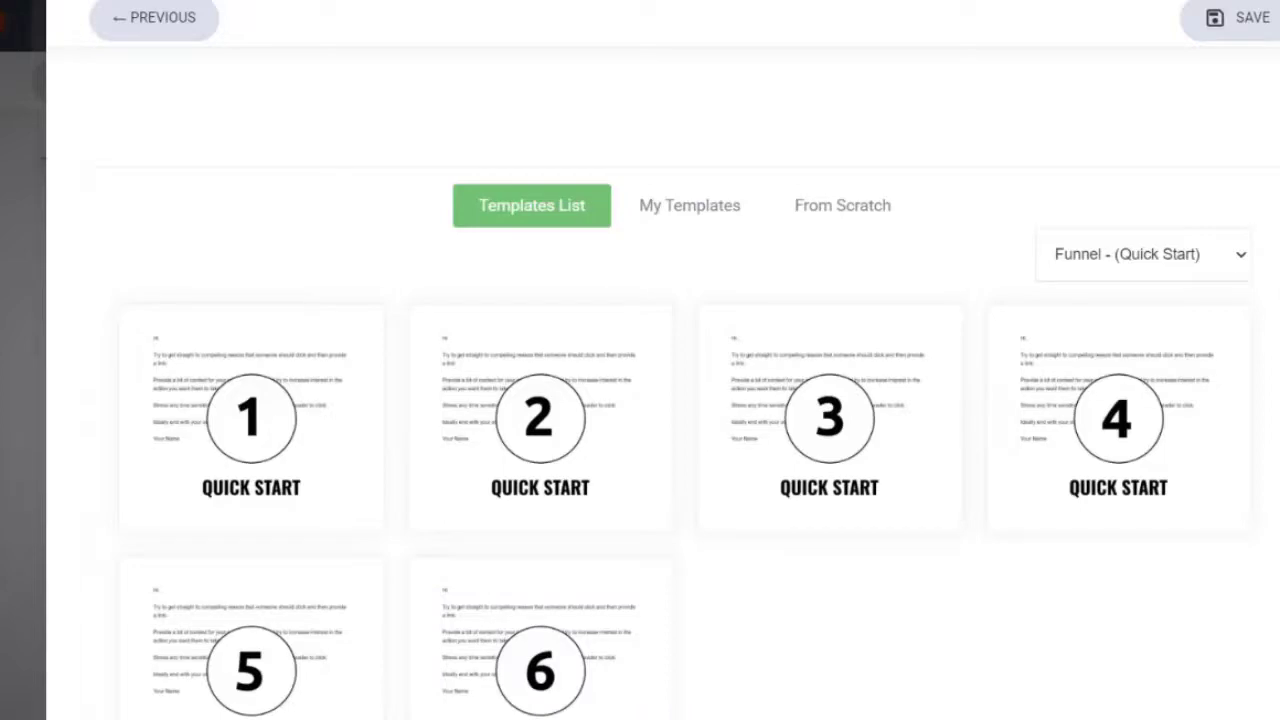
scroll(700, 440, "down", 1)
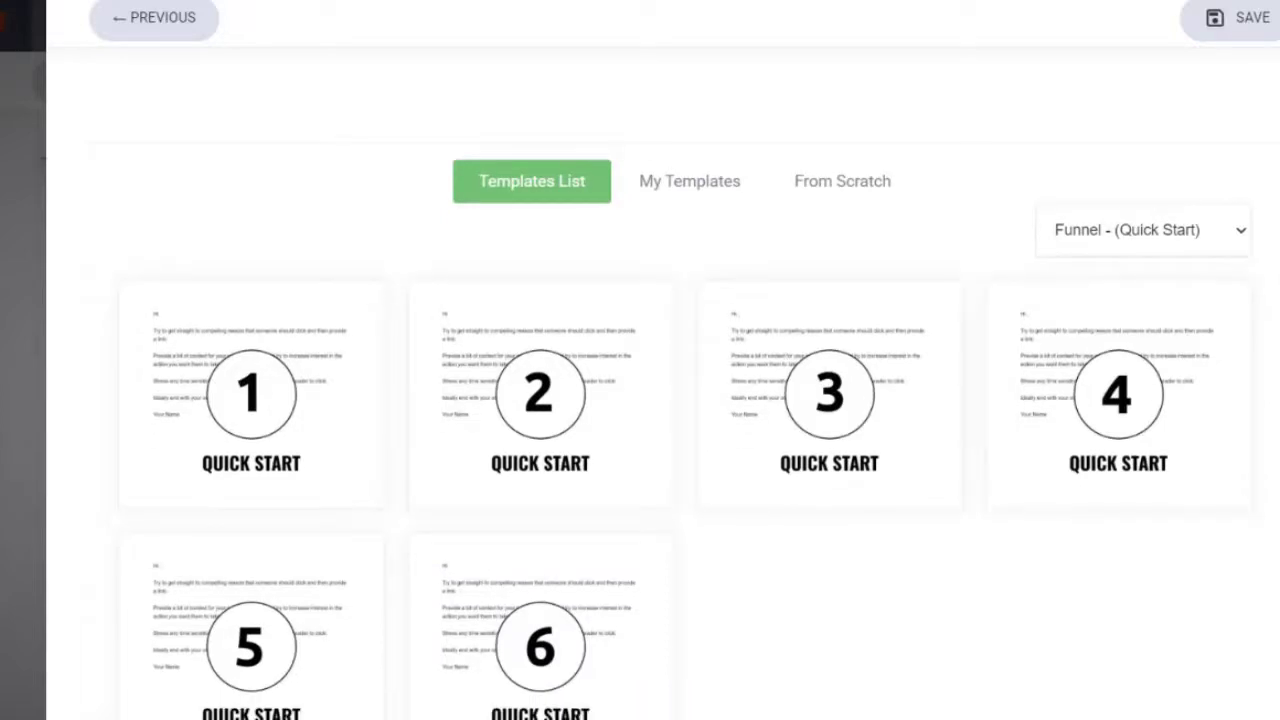
scroll(700, 440, "up", 1)
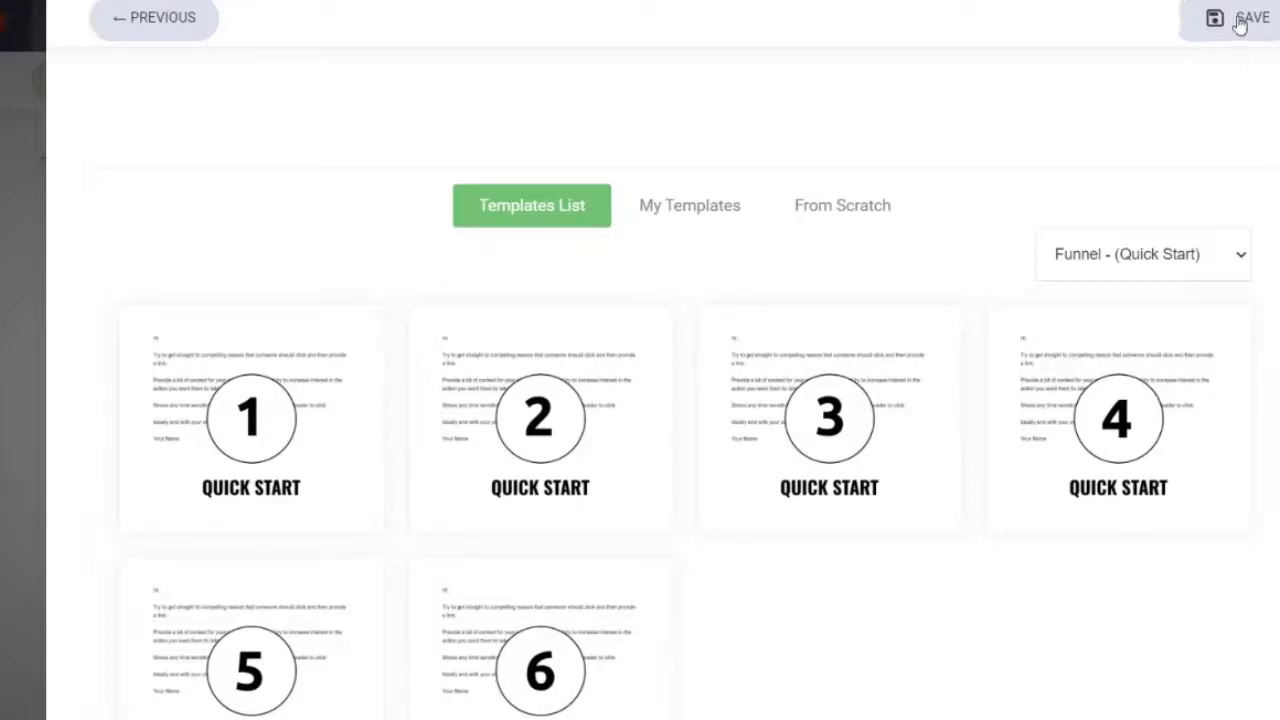
mouse_move(10, 135)
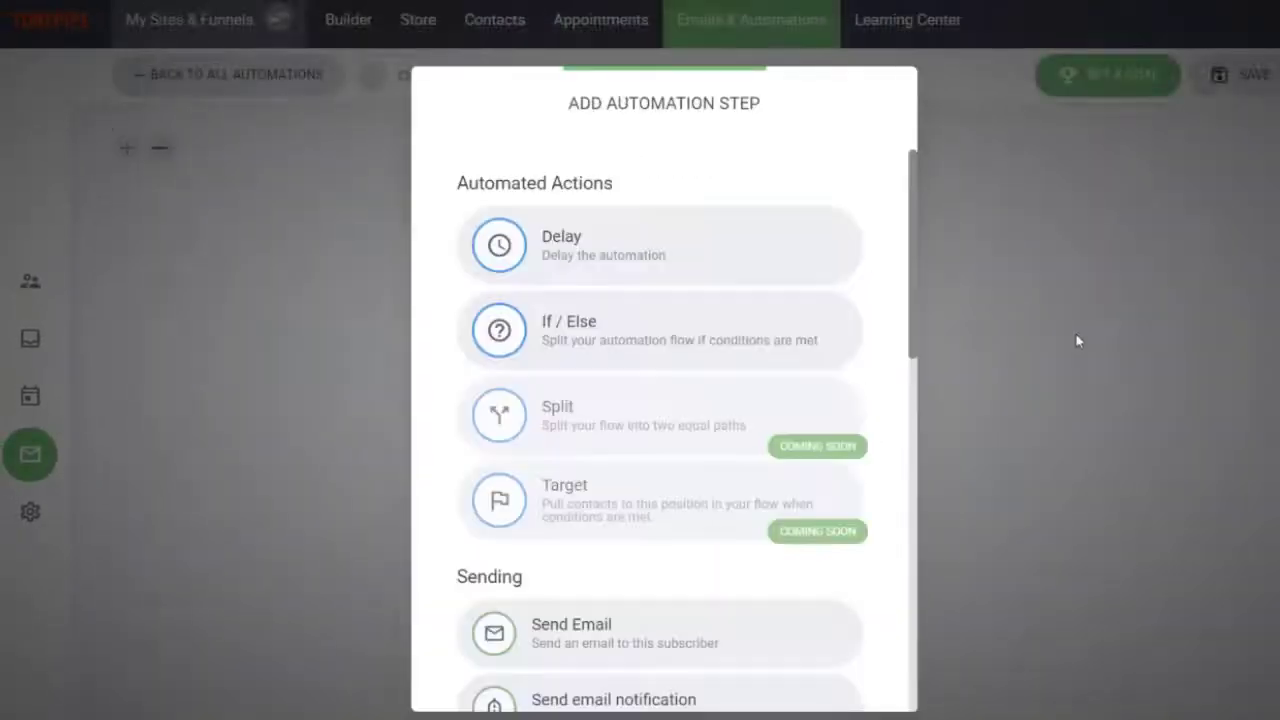
left_click(1035, 430)
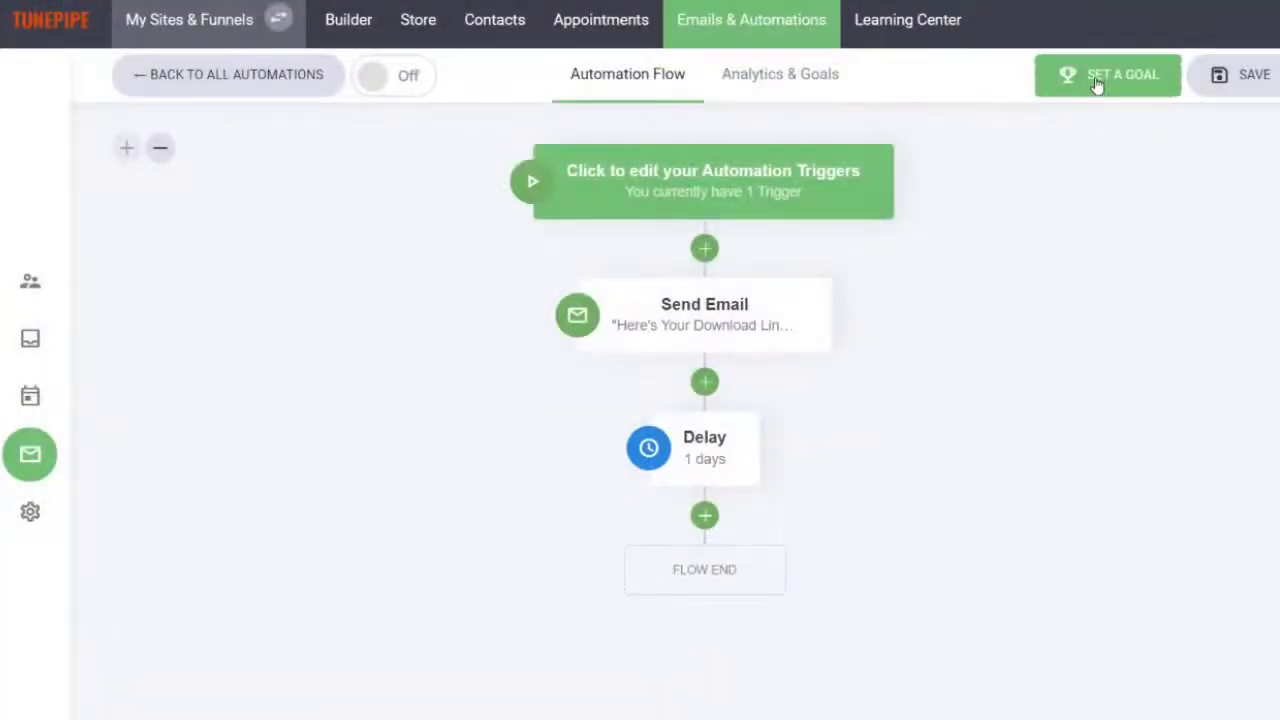
Step: Set an automation goal that is reached when the contact is tagged with elephant-graveyard-customer
left_click(1097, 85)
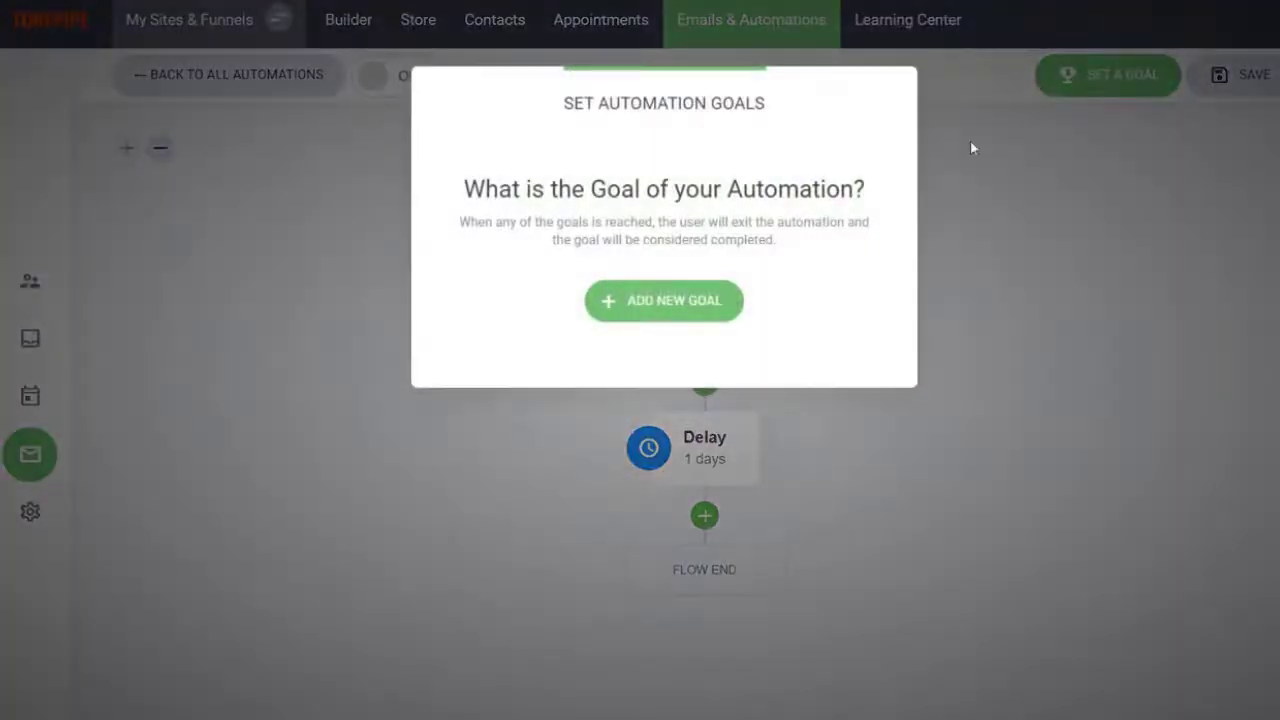
left_click(694, 305)
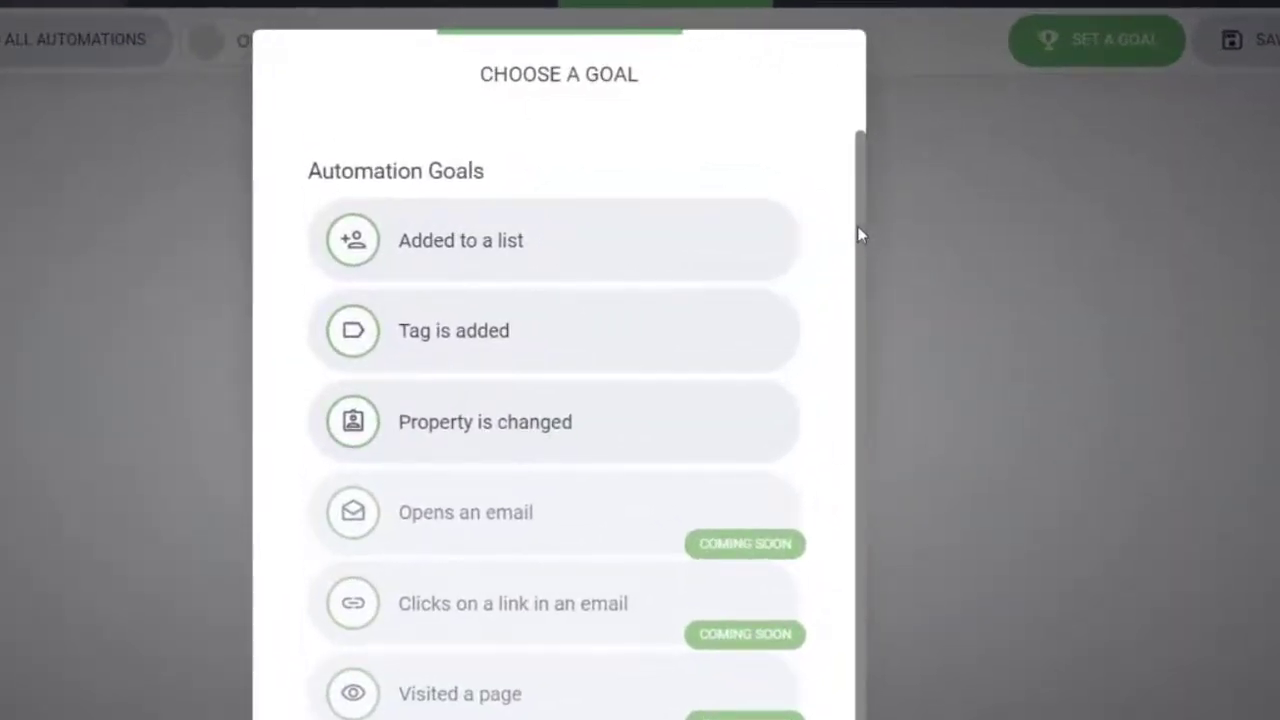
left_click(569, 323)
left_click(436, 258)
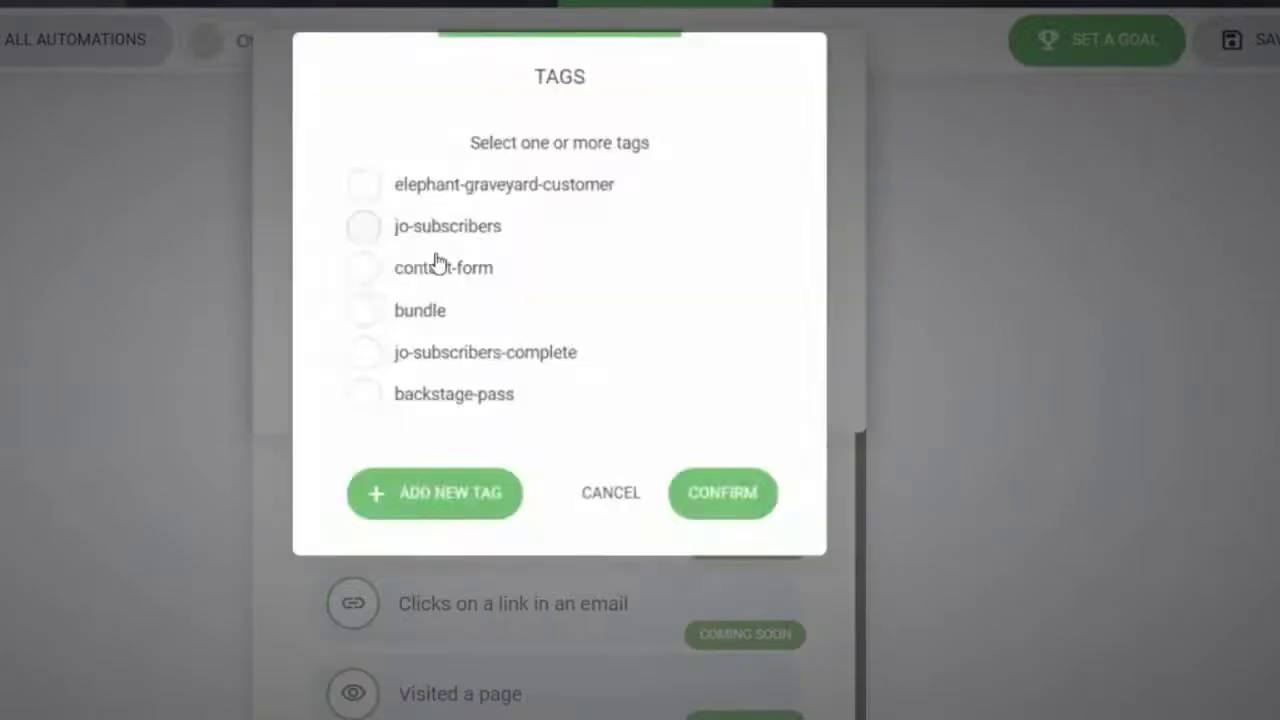
left_click(368, 186)
left_click(756, 503)
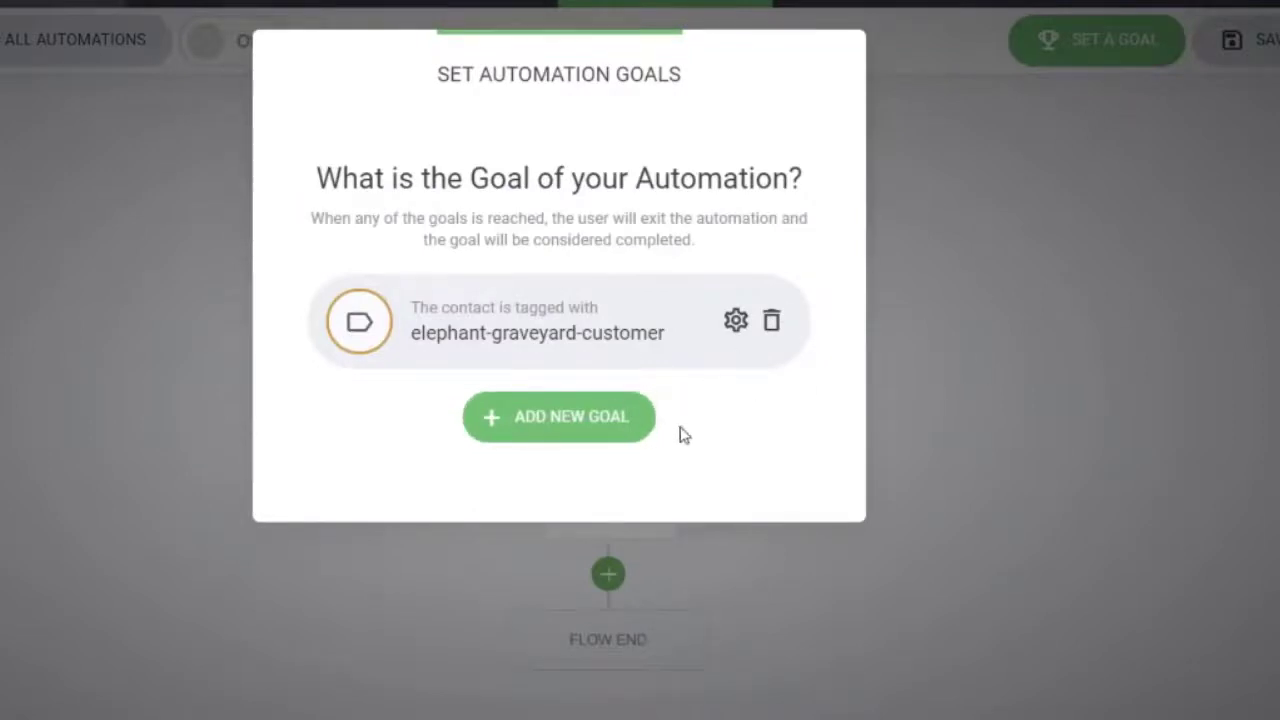
left_click(910, 327)
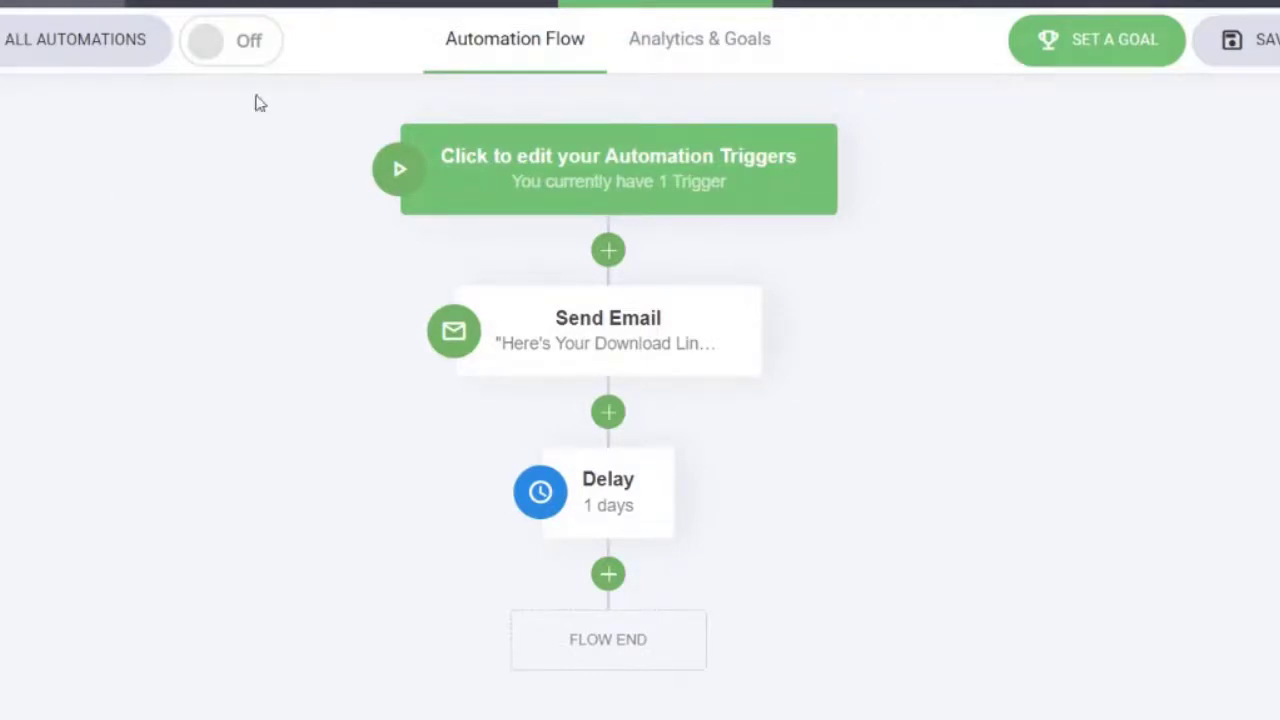
Step: Turn the automation on
left_click(237, 50)
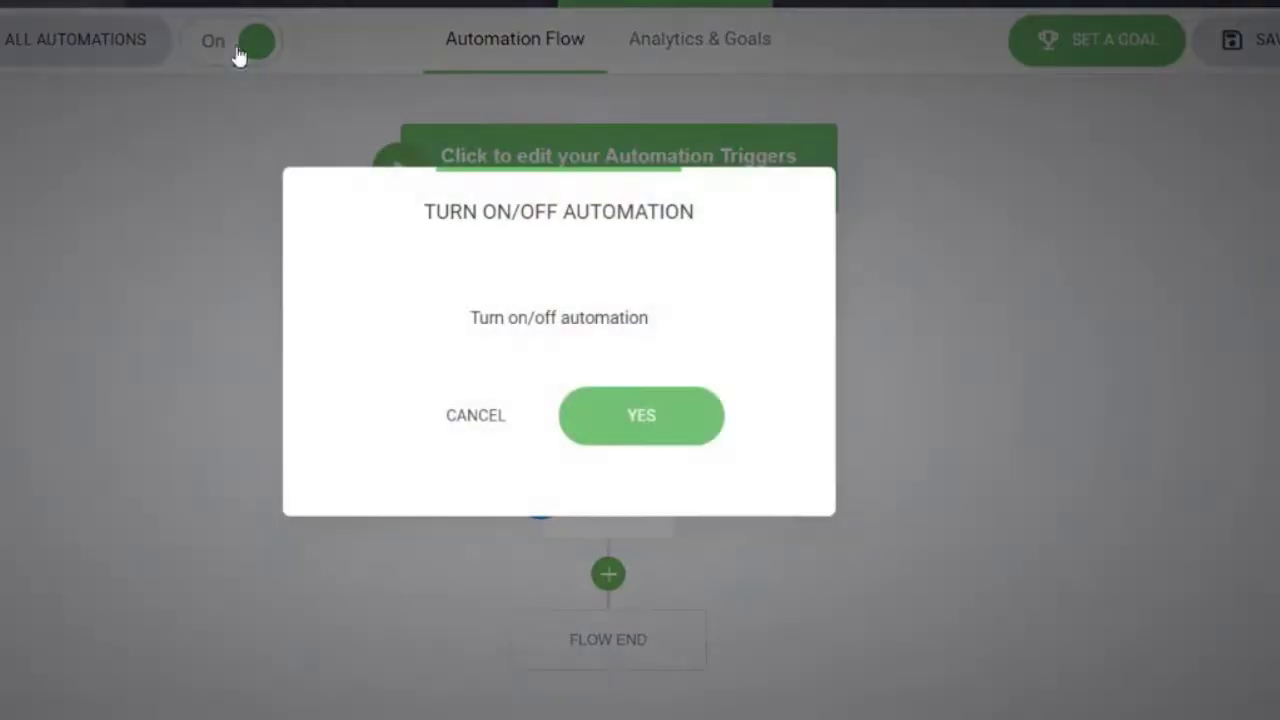
left_click(640, 420)
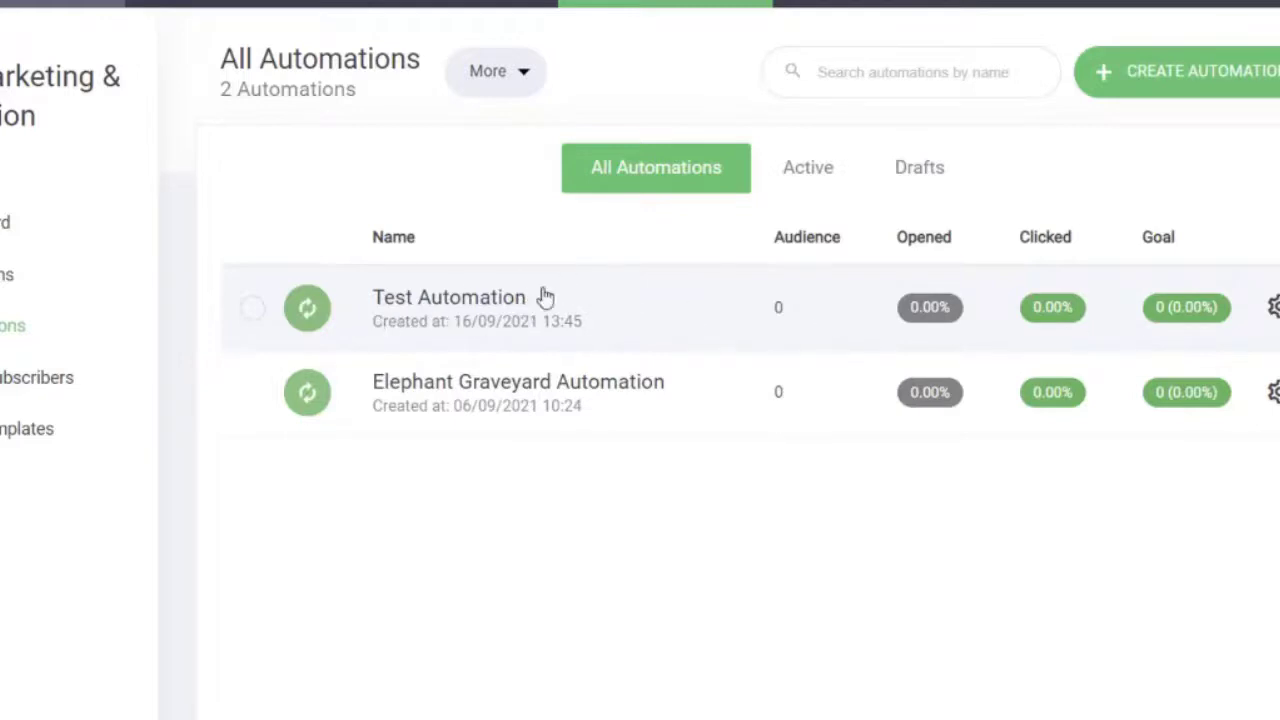
Step: Delete Test Automation from the list of all automations
left_click(1273, 307)
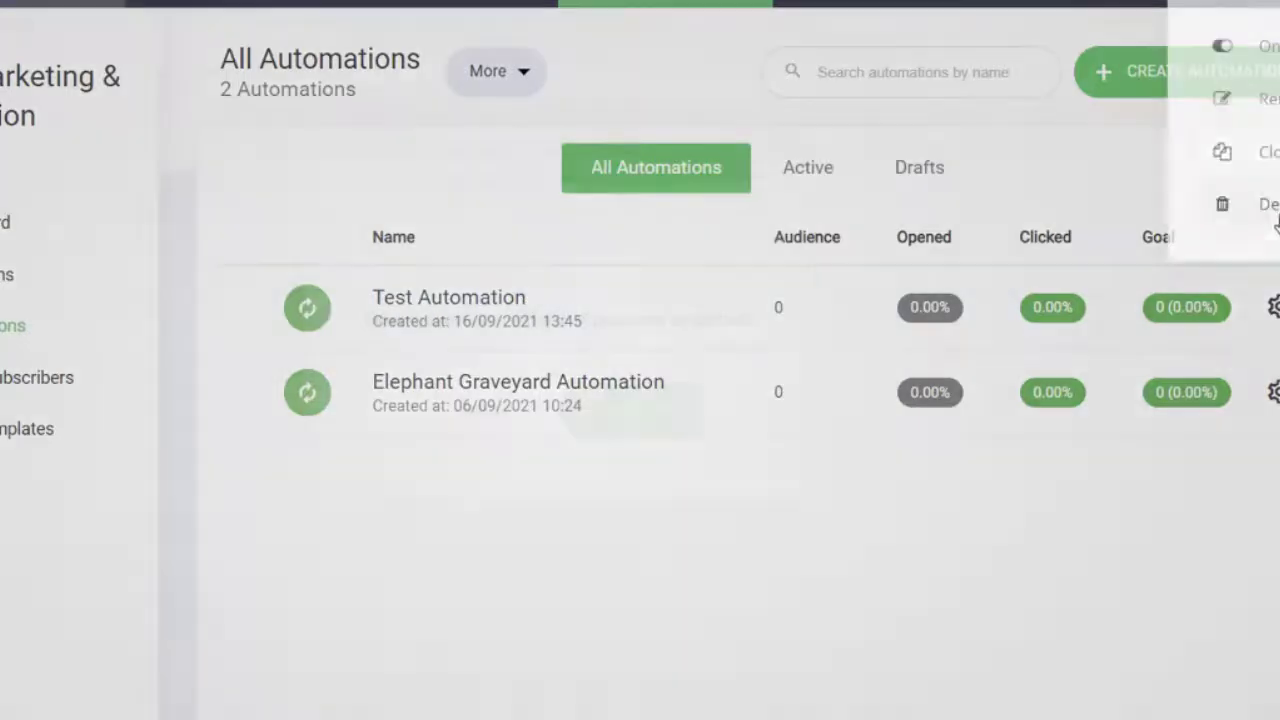
left_click(1265, 205)
left_click(638, 432)
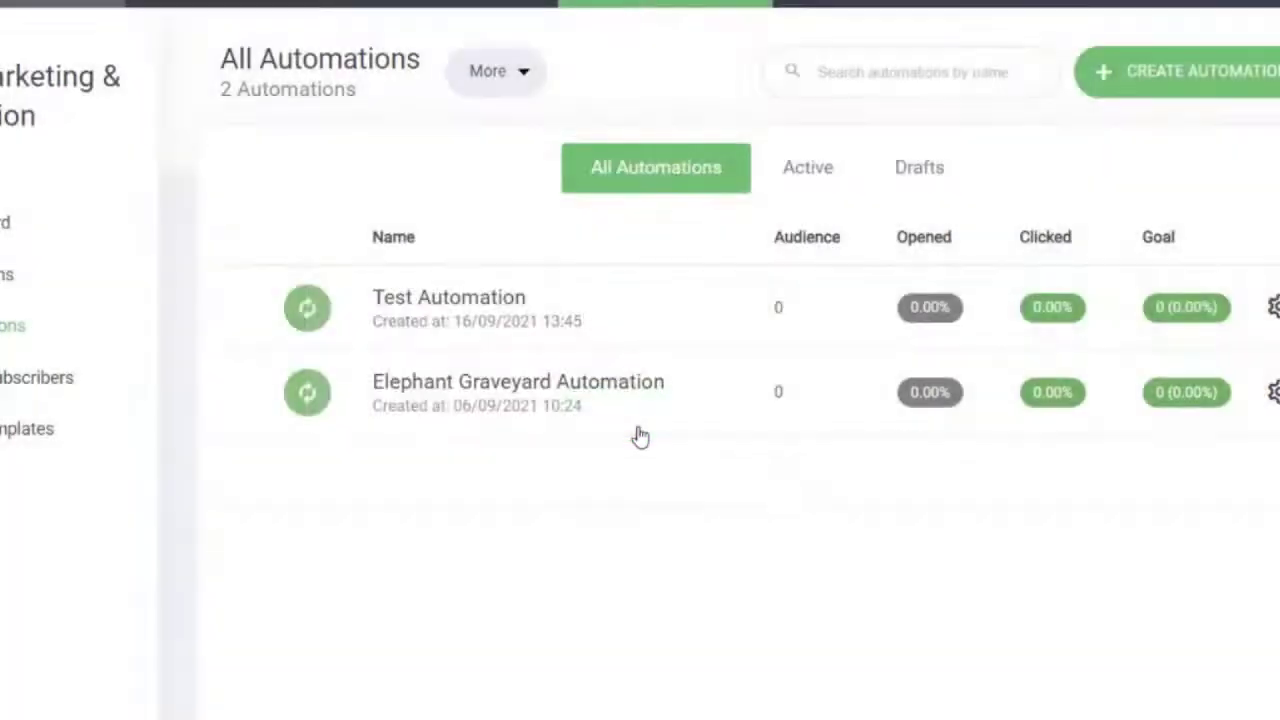
Step: Open Elephant Graveyard Automation and examine its whole flow of emails, delays and tag steps from trigger to end
left_click(596, 322)
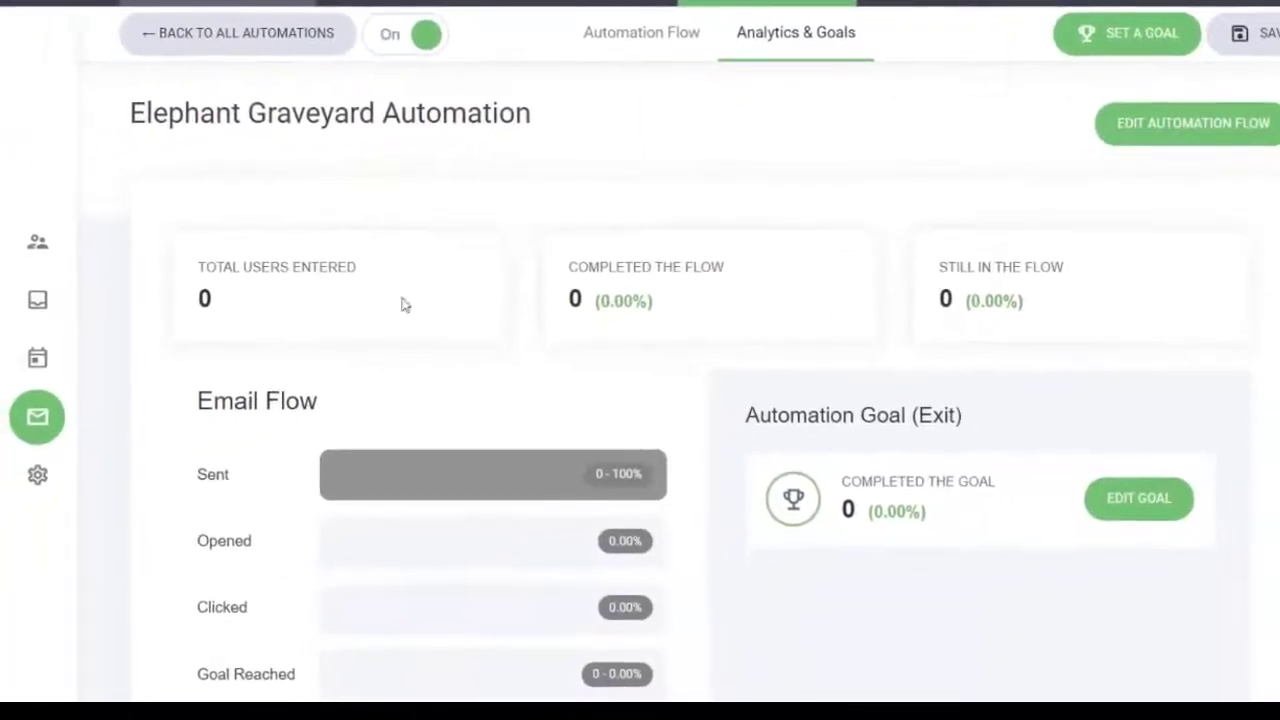
left_click(589, 43)
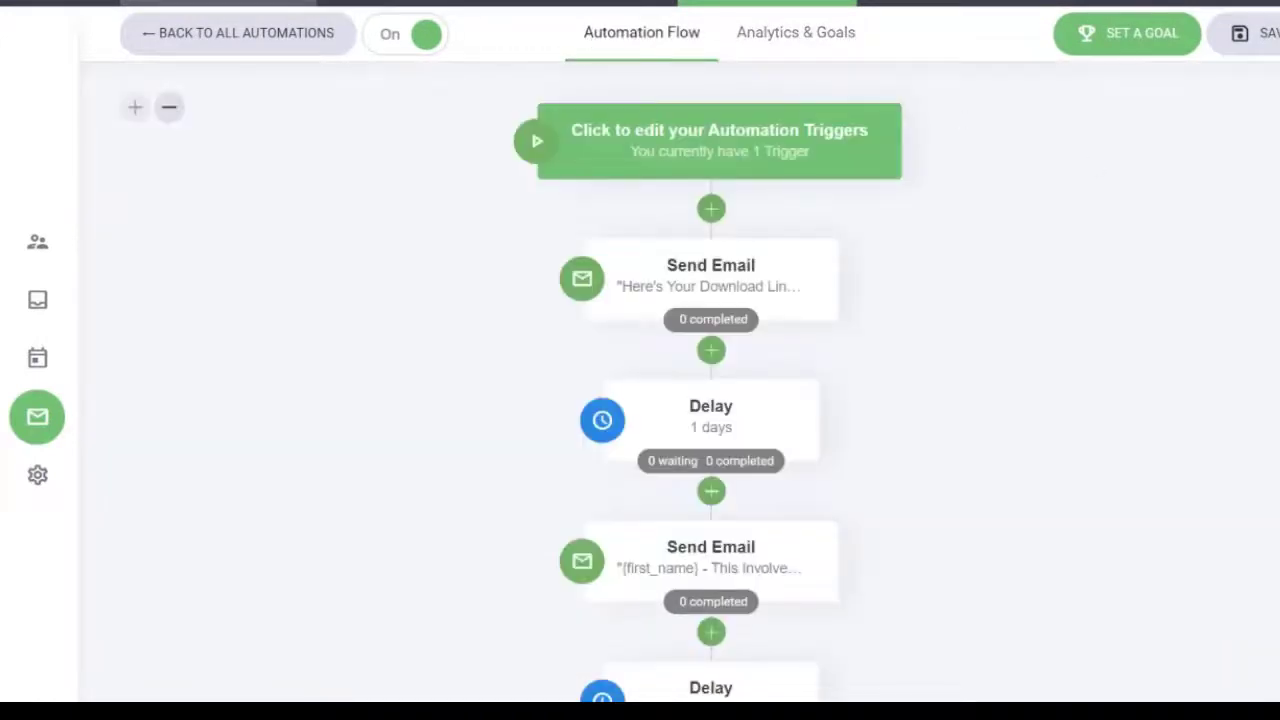
scroll(711, 400, "down", 10)
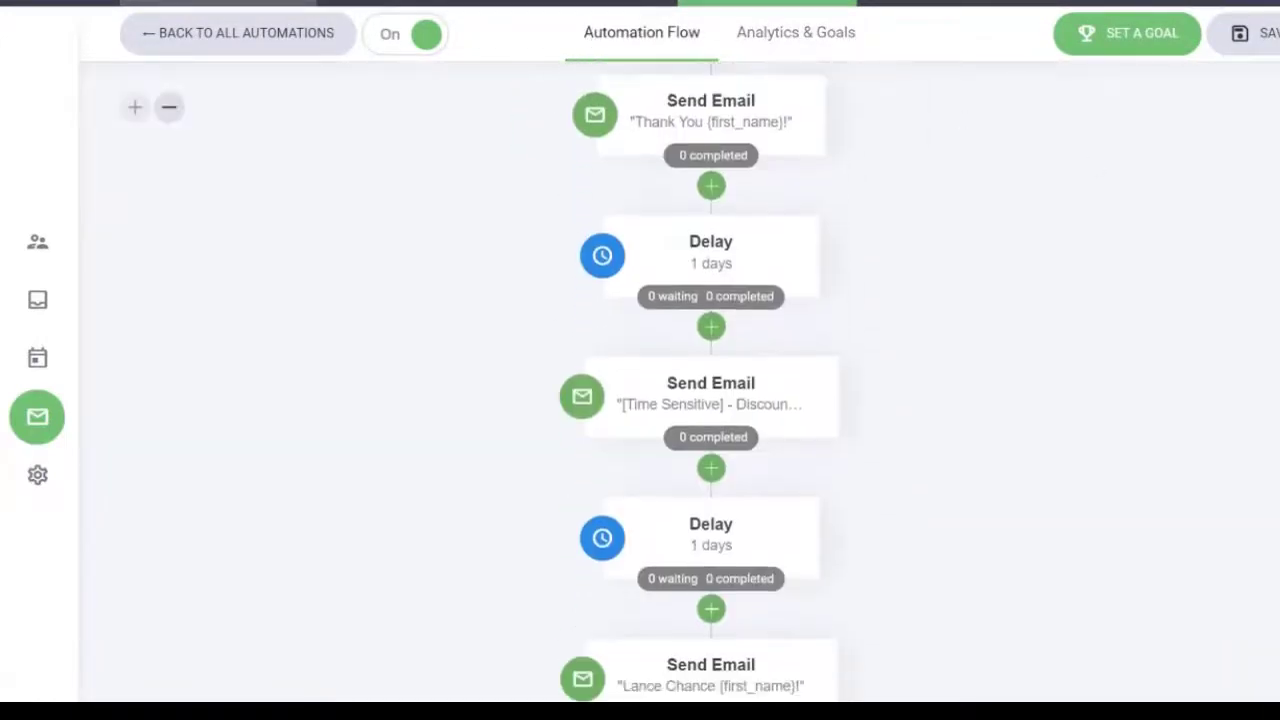
scroll(711, 400, "down", 5)
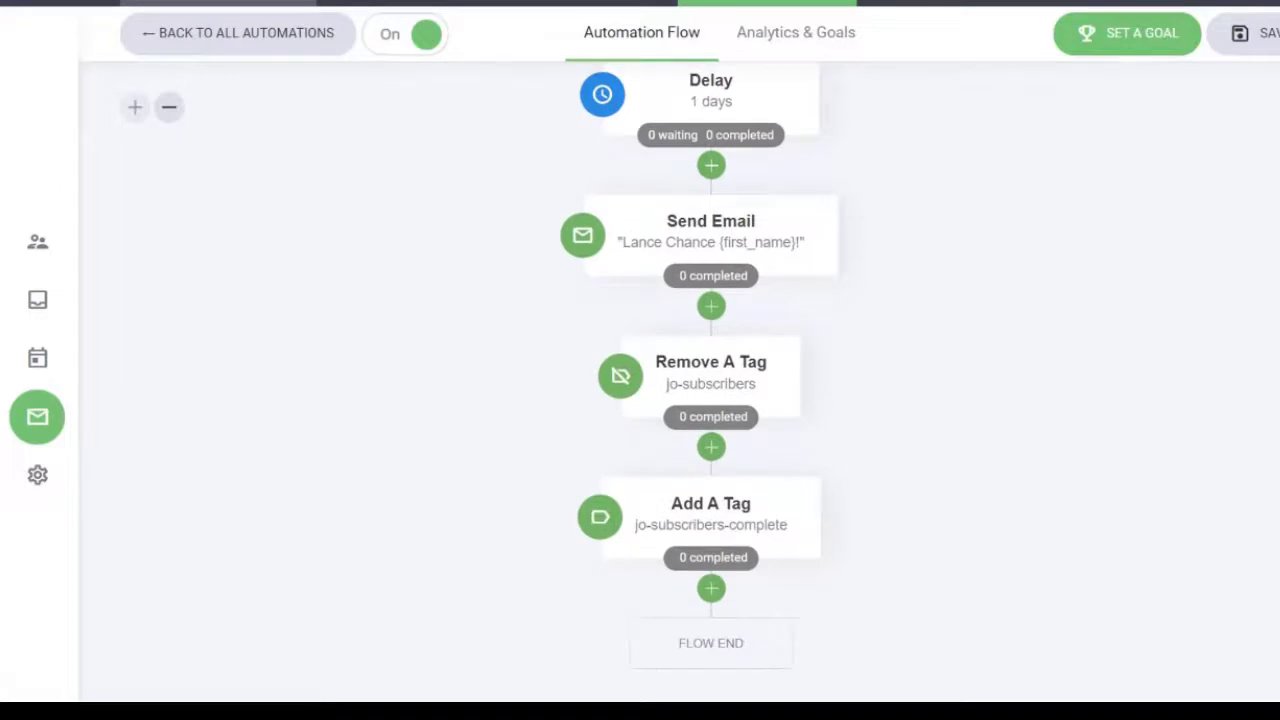
scroll(711, 400, "up", 15)
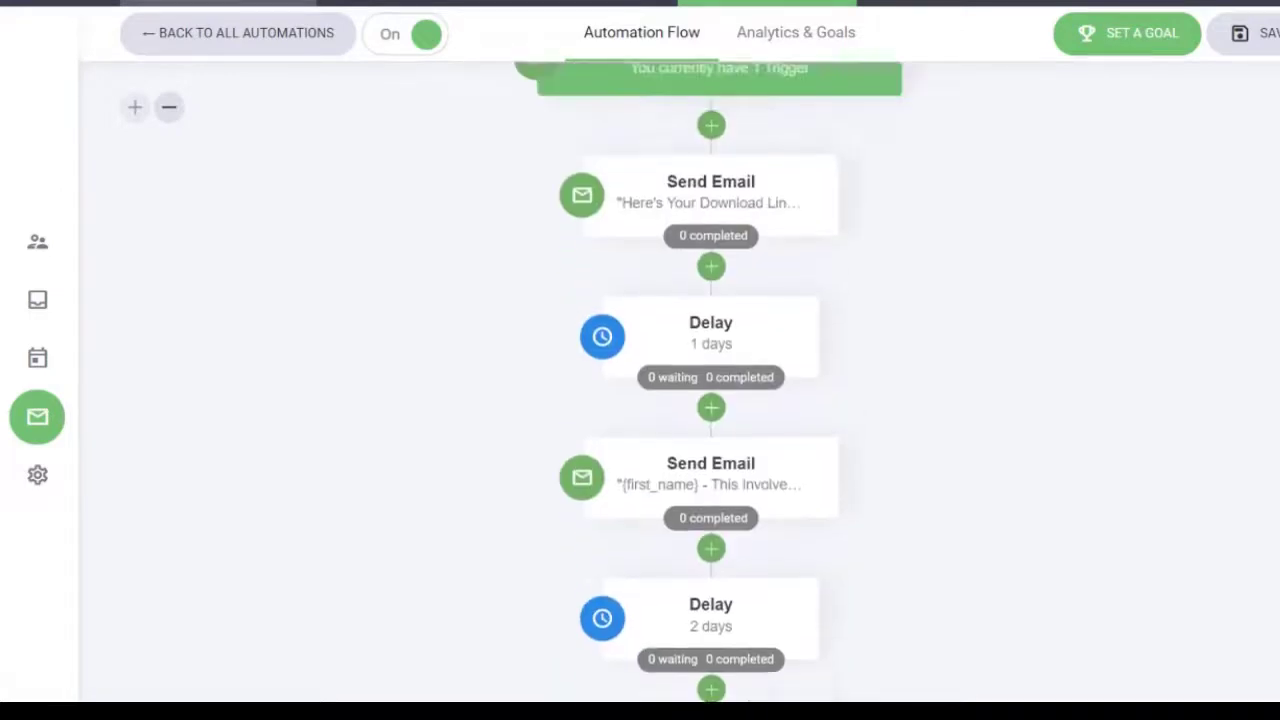
scroll(711, 400, "up", 1)
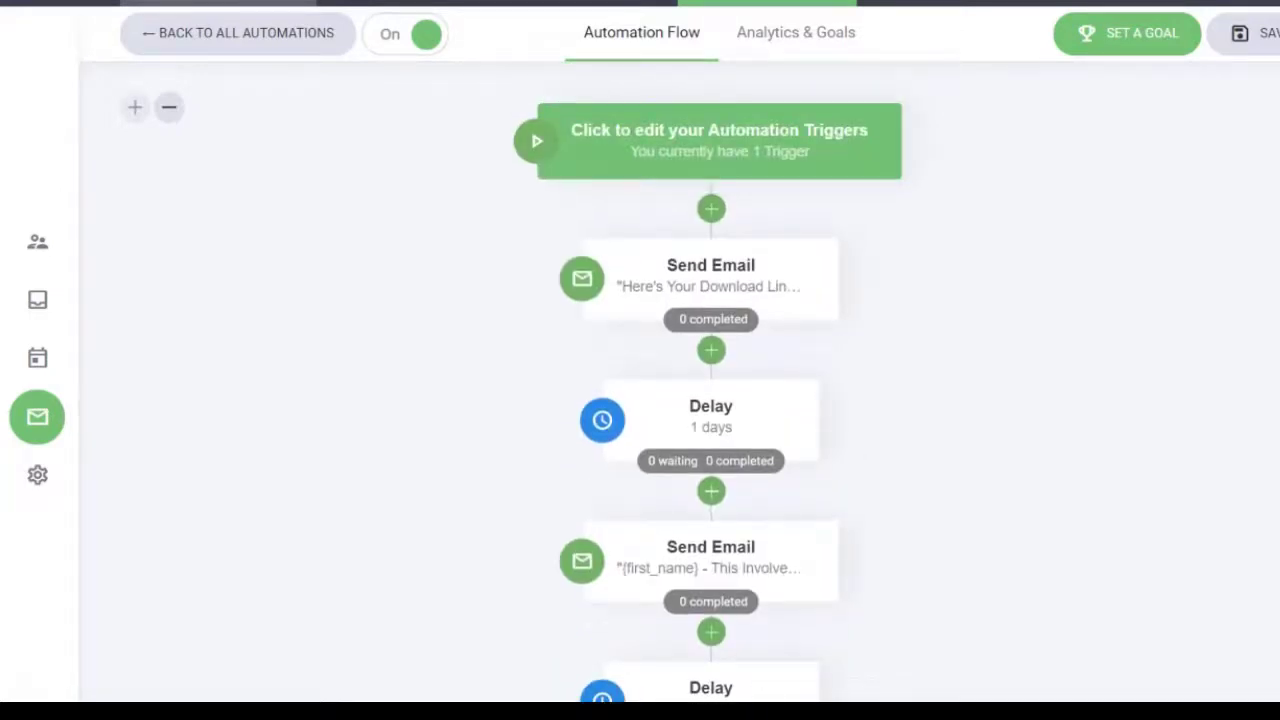
scroll(711, 400, "down", 11)
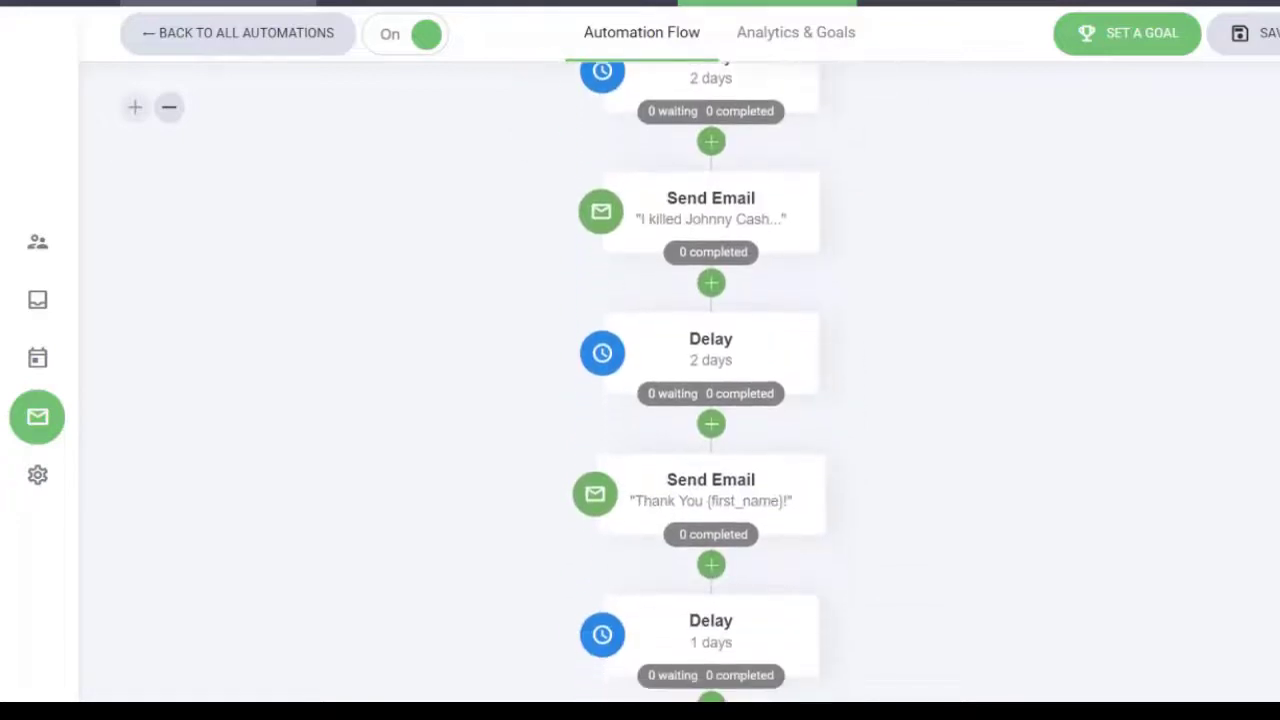
scroll(711, 400, "down", 5)
scroll(711, 400, "up", 16)
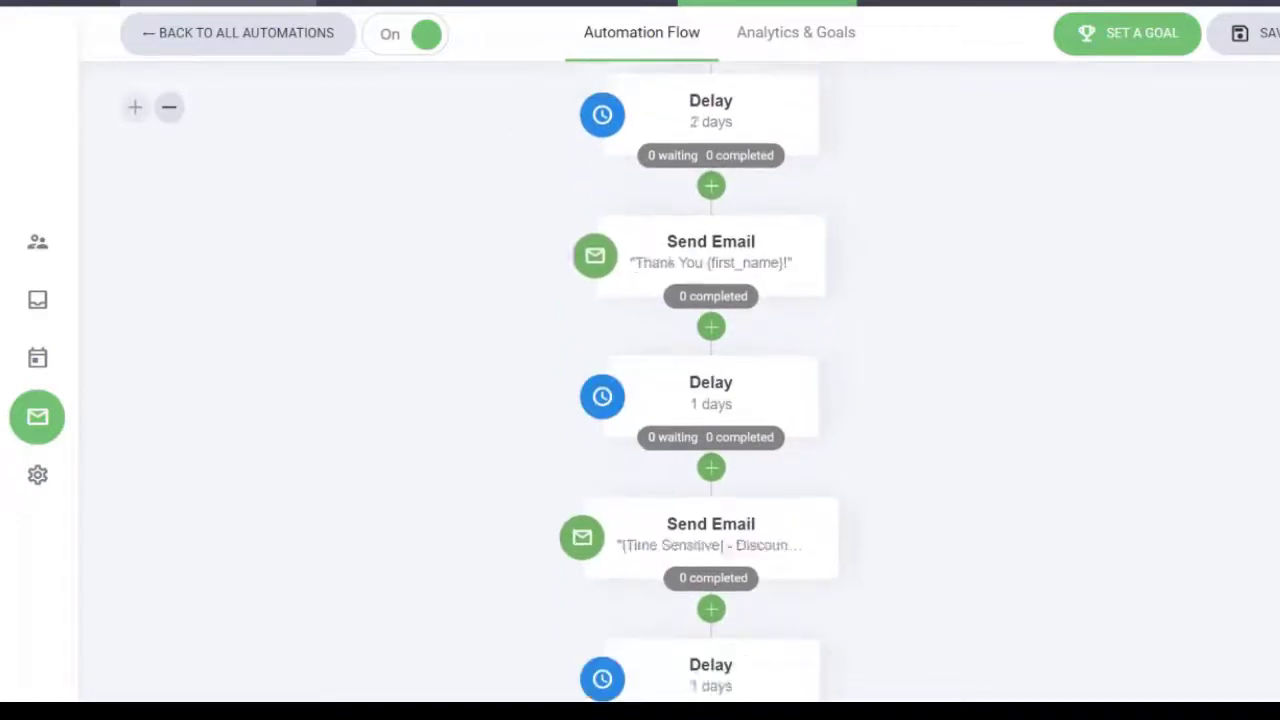